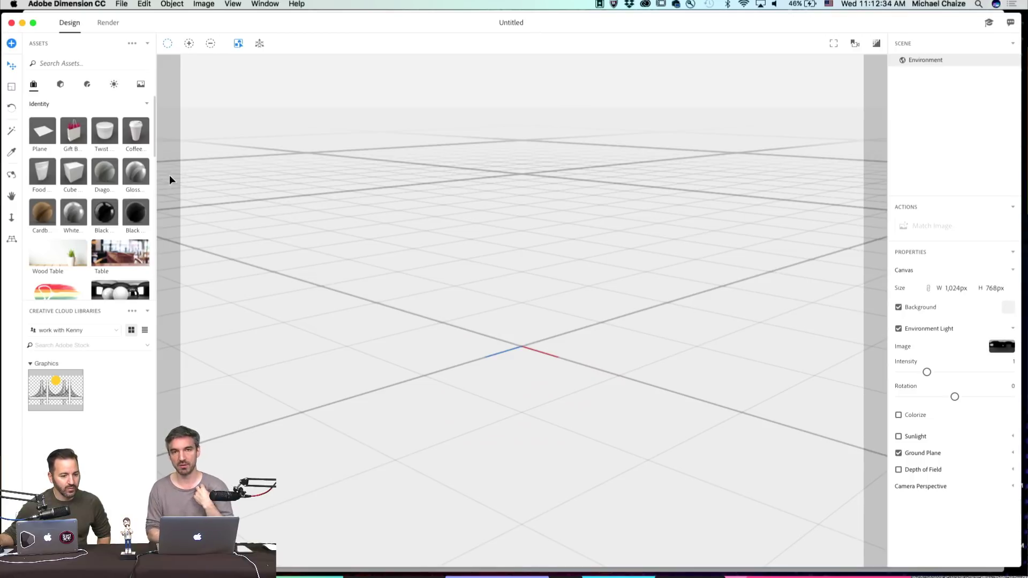
- Place the Coffee Cup model at the centre of the ground plane, at about X 1.2, Y 0, Z 0.7
{"action": "left_click_drag", "start_coordinate": [136, 137], "coordinate": [529, 356]}
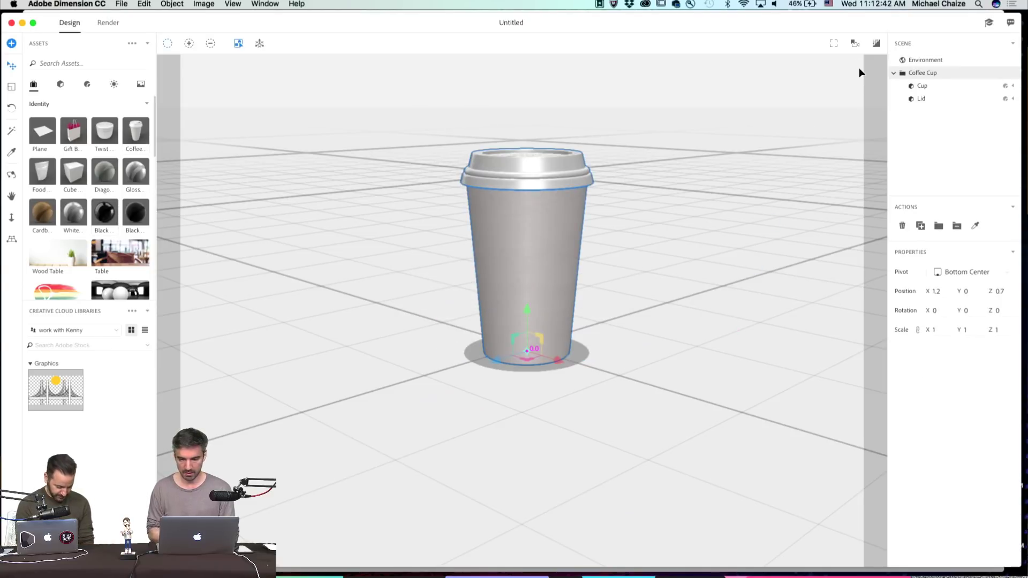
{"action": "left_click", "coordinate": [834, 45]}
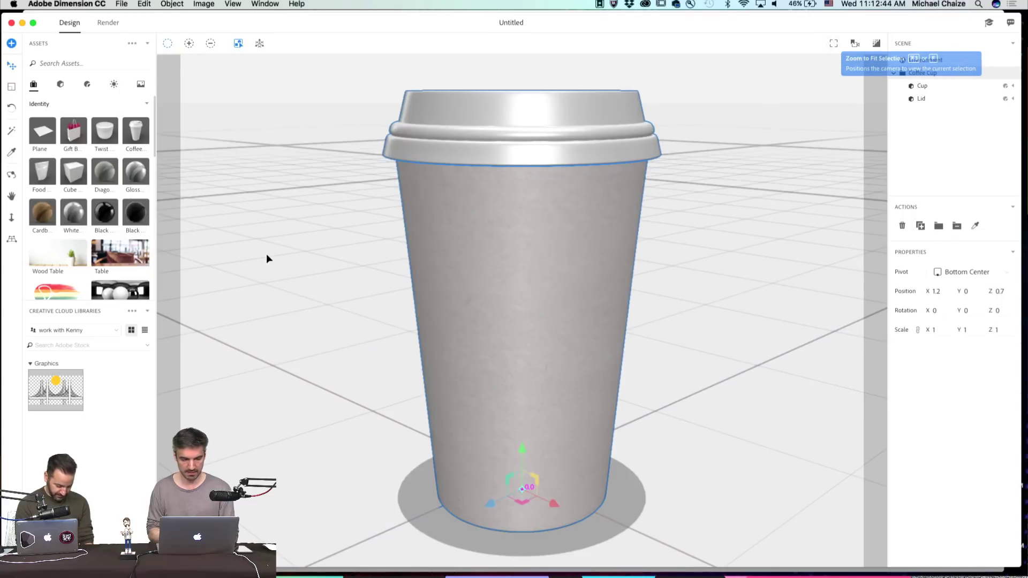
{"action": "left_click", "coordinate": [11, 218]}
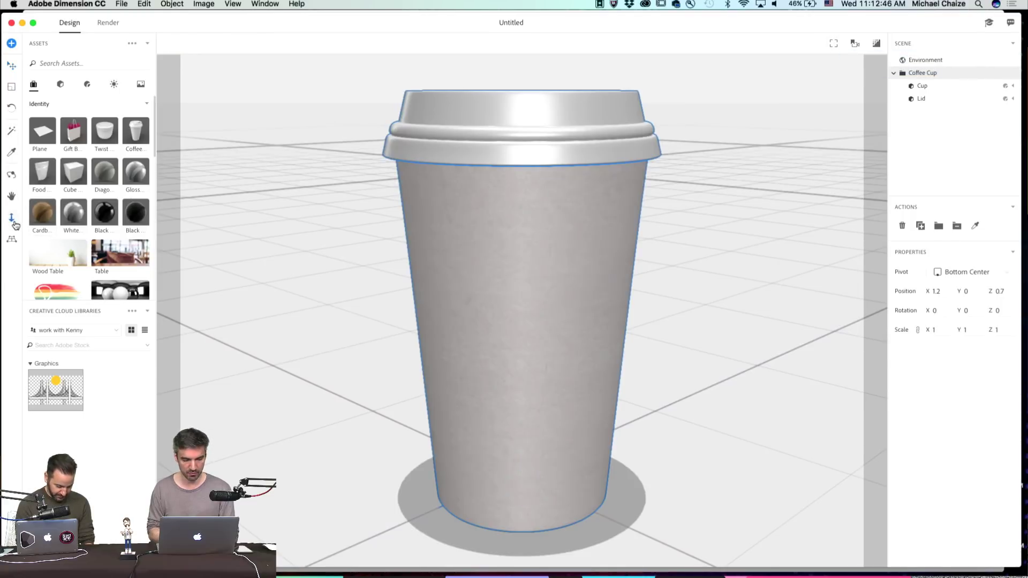
{"action": "left_click_drag", "start_coordinate": [401, 310], "coordinate": [390, 474]}
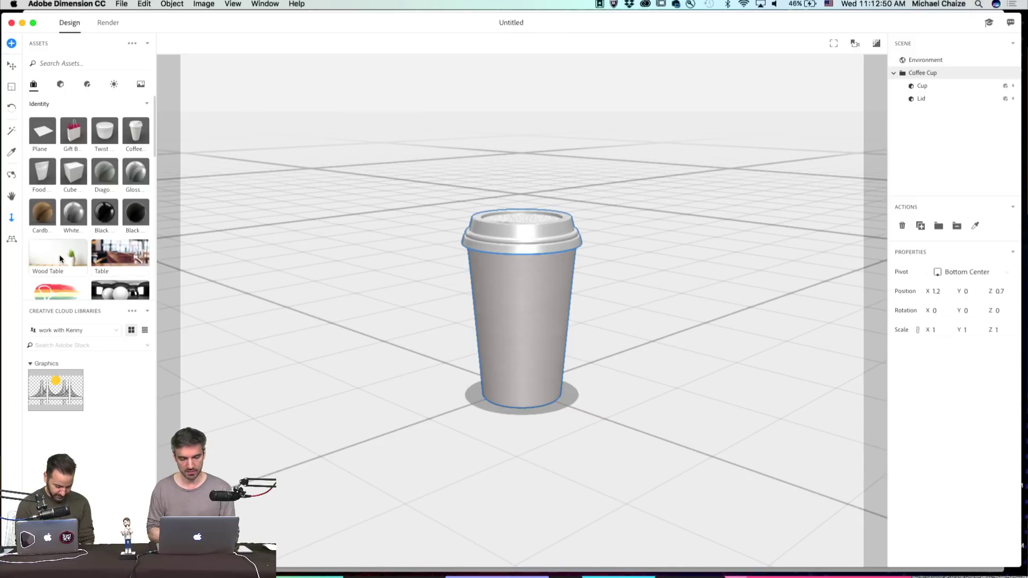
- Match the scene to the Table background image at Image Aspect Ratio and lower the horizon until the cup's base meets the tabletop
{"action": "left_click_drag", "start_coordinate": [120, 257], "coordinate": [388, 361]}
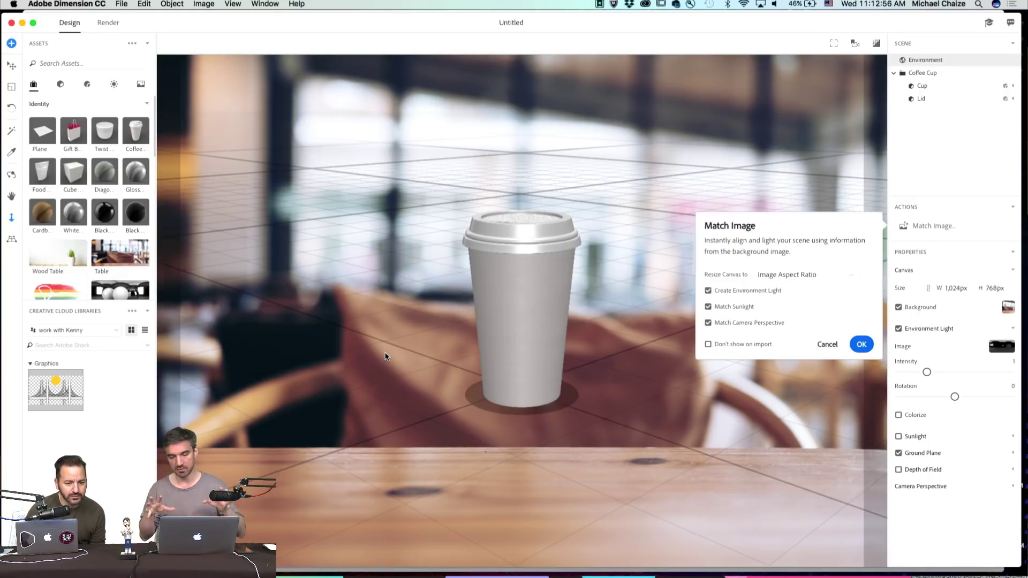
{"action": "left_click", "coordinate": [861, 344]}
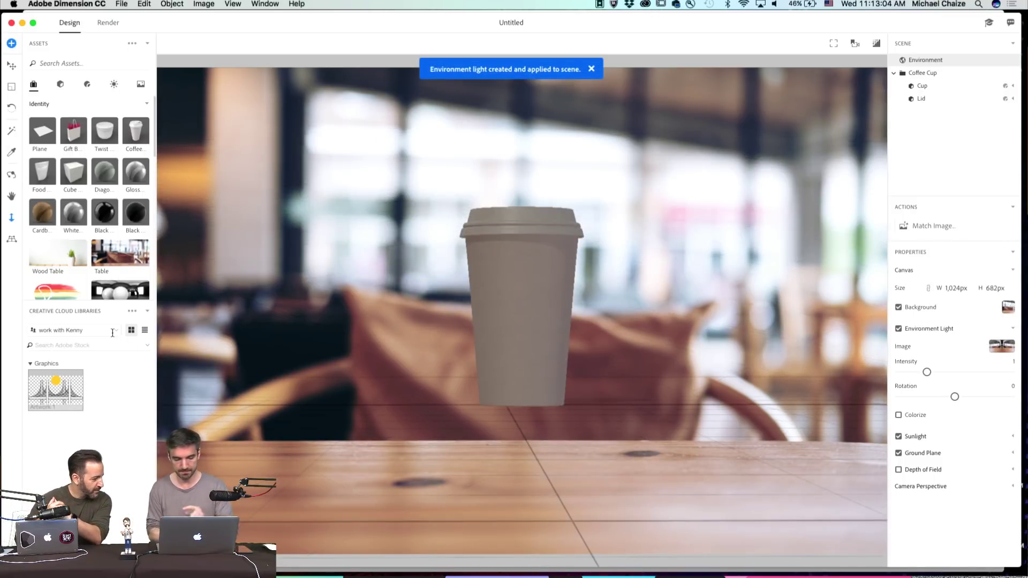
{"action": "left_click", "coordinate": [12, 239]}
{"action": "left_click_drag", "start_coordinate": [456, 334], "coordinate": [448, 377]}
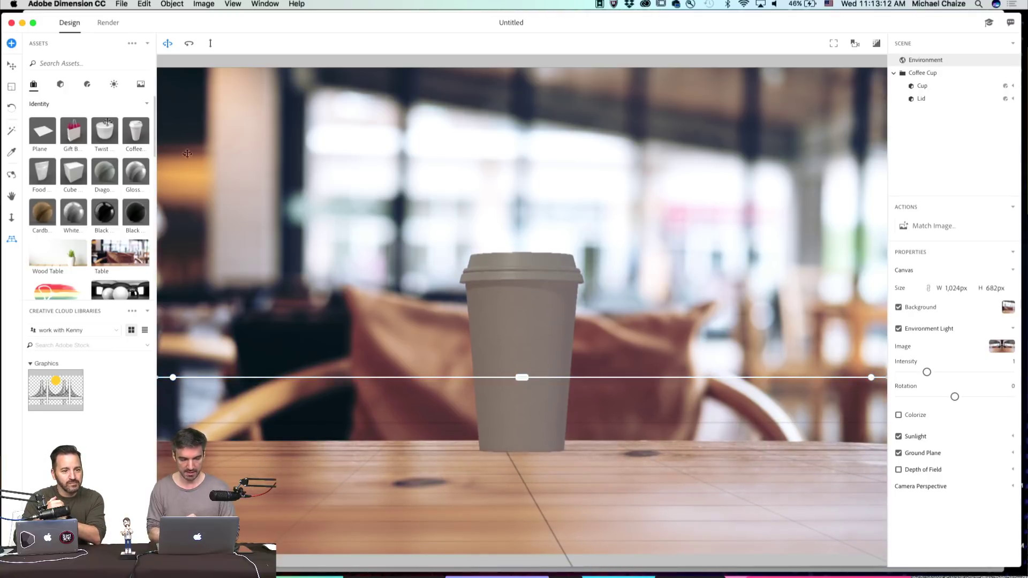
- Reposition the coffee cup on the table at about X 1.3, Y 0.4, Z 3.7 and rotate it about -46.6° around Y
{"action": "left_click", "coordinate": [11, 65]}
{"action": "left_click", "coordinate": [521, 303]}
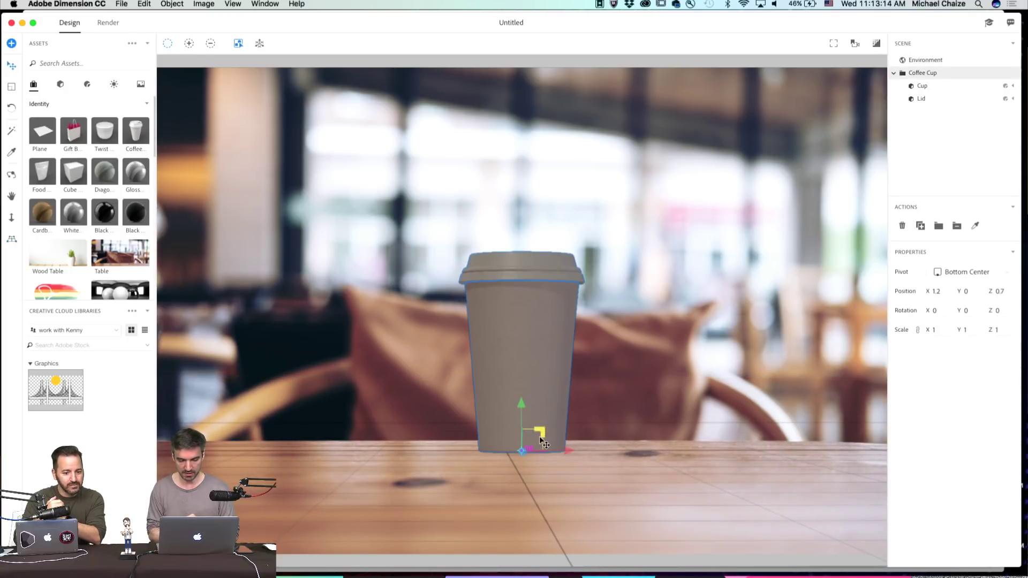
{"action": "left_click_drag", "start_coordinate": [523, 448], "coordinate": [548, 436]}
{"action": "key", "text": "super+z"}
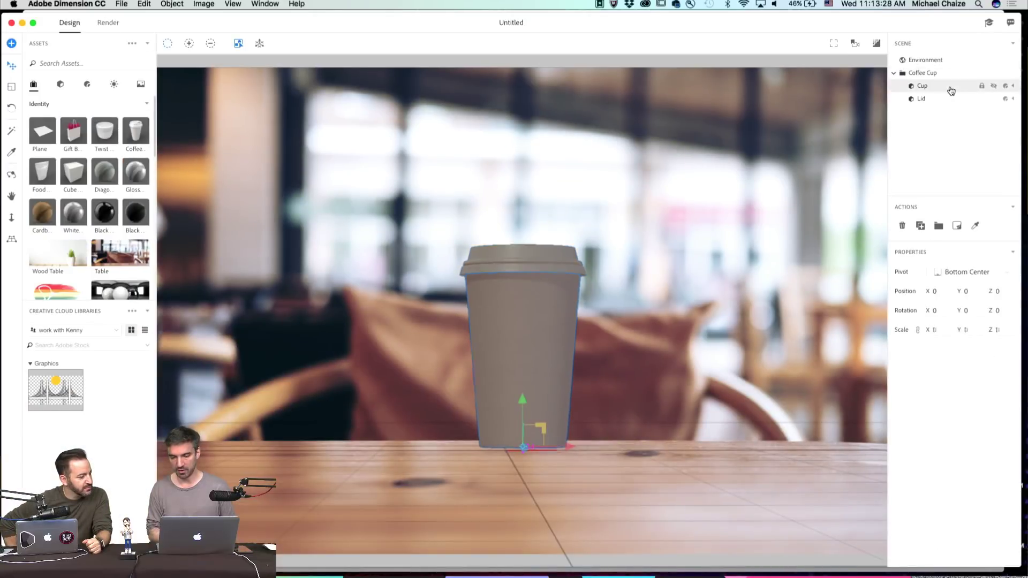
- Apply the glossy black material to the coffee cup's lid
{"action": "left_click", "coordinate": [884, 119]}
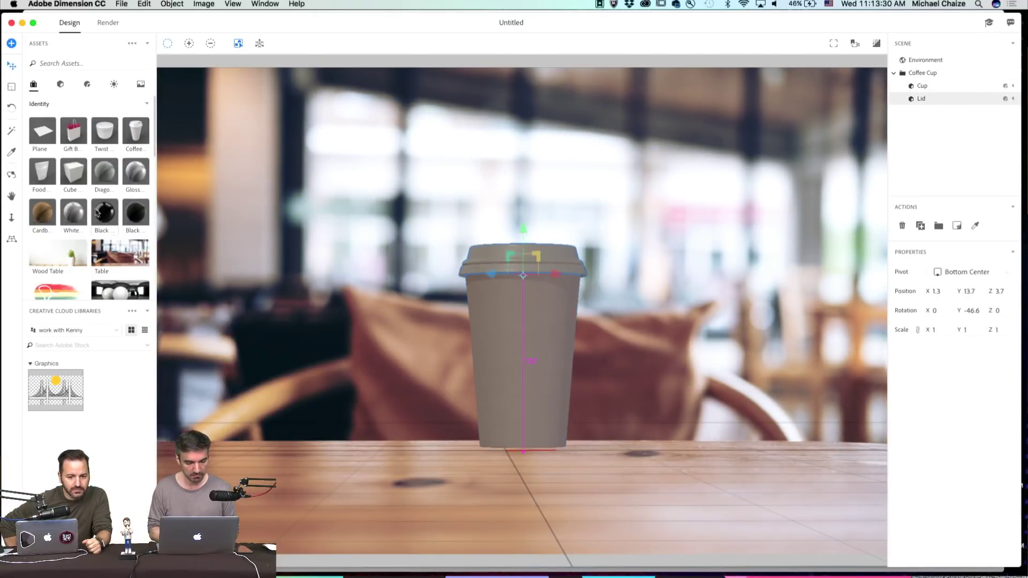
{"action": "left_click_drag", "start_coordinate": [103, 215], "coordinate": [527, 259]}
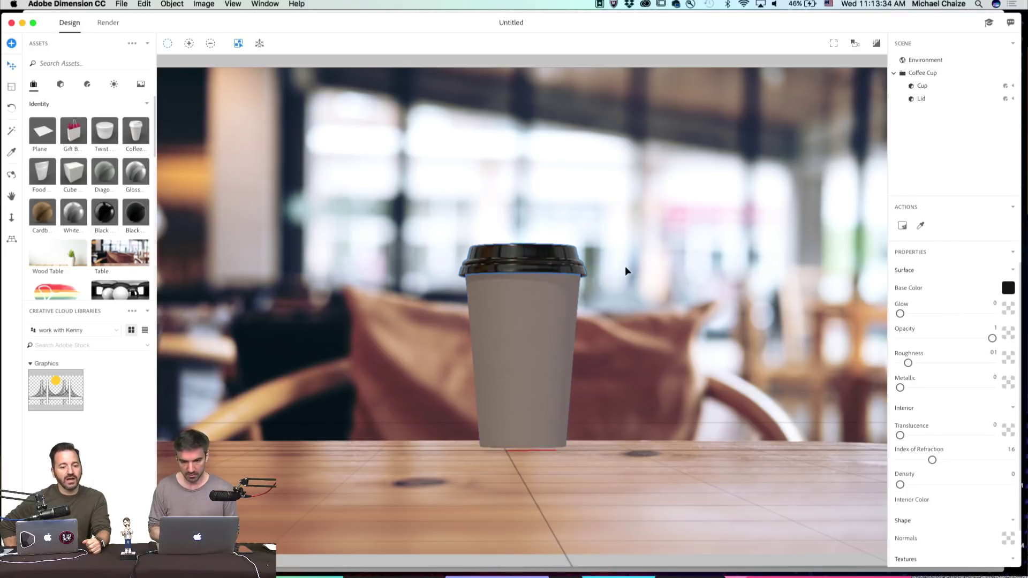
{"action": "left_click", "coordinate": [525, 314]}
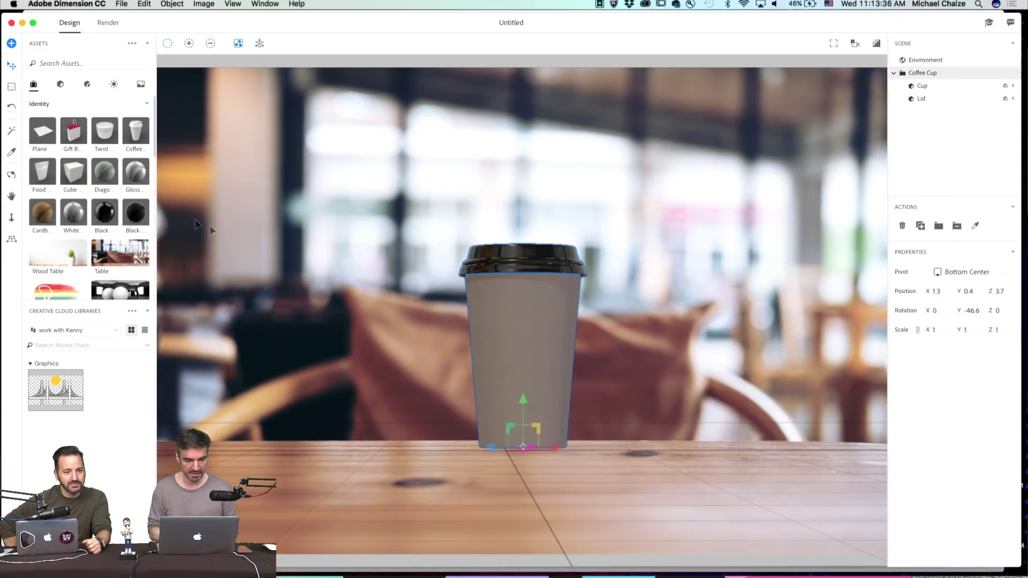
{"action": "left_click_drag", "start_coordinate": [84, 218], "coordinate": [513, 309]}
{"action": "key", "text": "super+z"}
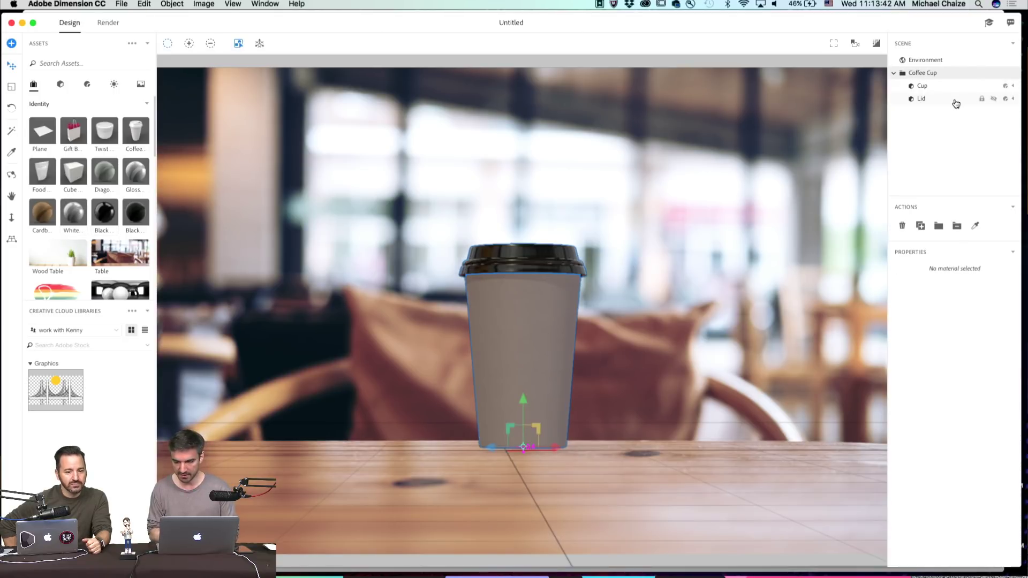
- Apply the glossy white material to the Cup object of the coffee cup model
{"action": "left_click", "coordinate": [944, 100]}
{"action": "left_click", "coordinate": [942, 88]}
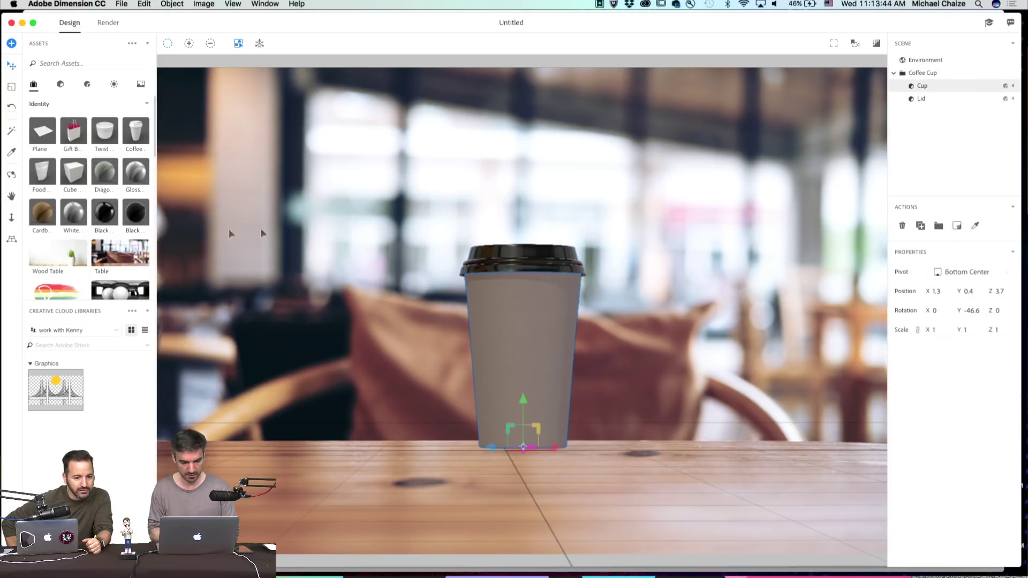
{"action": "left_click_drag", "start_coordinate": [74, 213], "coordinate": [504, 327]}
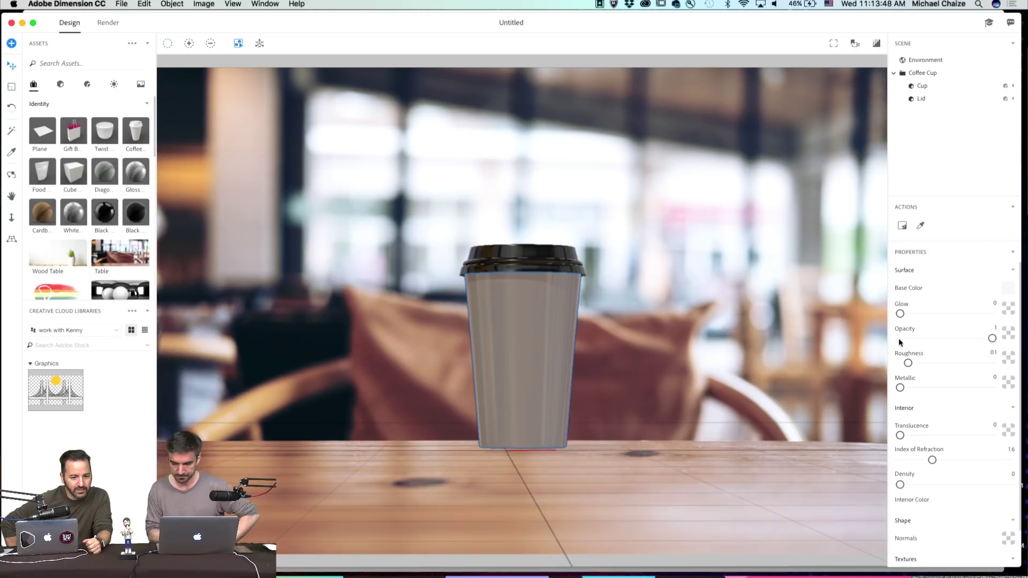
- Set the environment light's intensity to about 1.44 and its rotation to about -17.3
{"action": "left_click", "coordinate": [931, 61]}
{"action": "left_click_drag", "start_coordinate": [928, 373], "coordinate": [949, 397]}
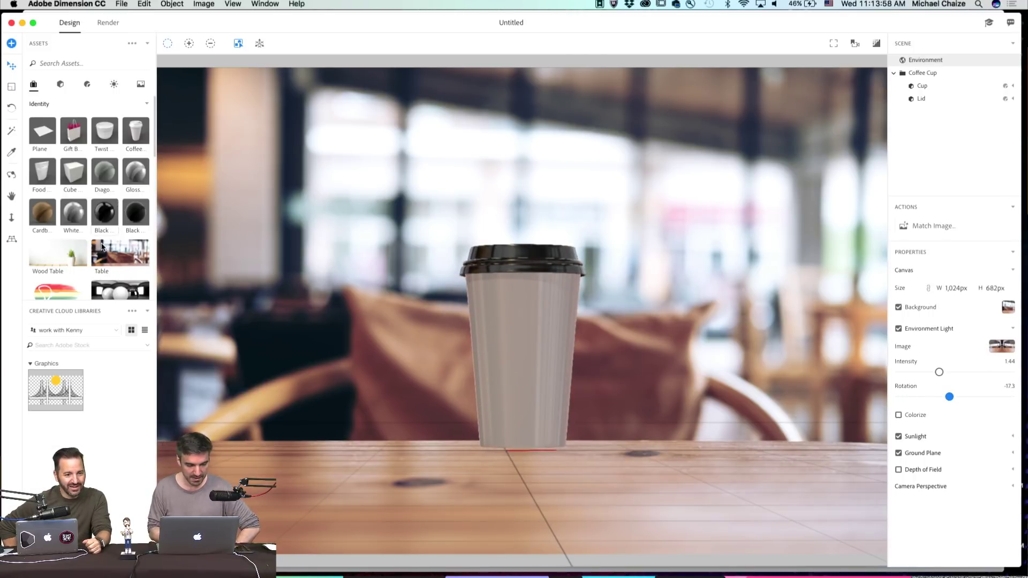
- Place the Shape 1 "All Natural" graphic from My Library on the cup's front and enlarge it to about 1,048% scale
{"action": "scroll", "coordinate": [102, 246], "scroll_direction": "down", "scroll_amount": 2}
{"action": "left_click", "coordinate": [107, 331]}
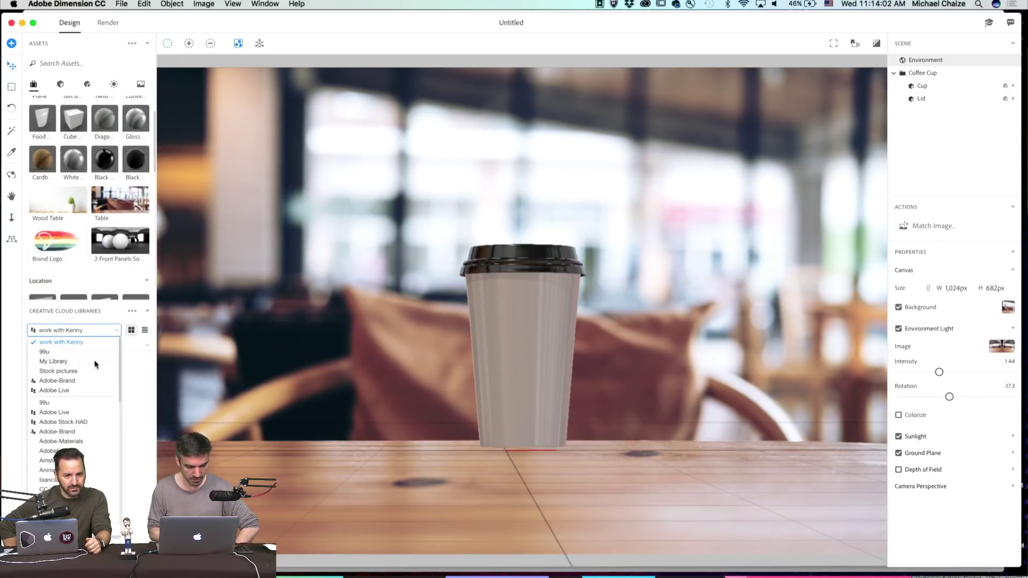
{"action": "left_click", "coordinate": [94, 364]}
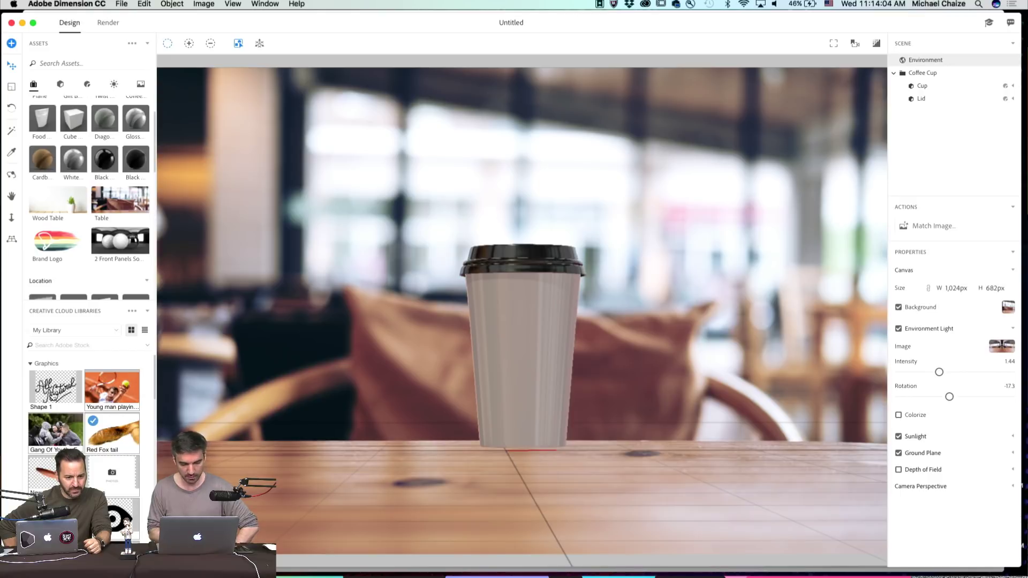
{"action": "left_click_drag", "start_coordinate": [55, 389], "coordinate": [523, 346]}
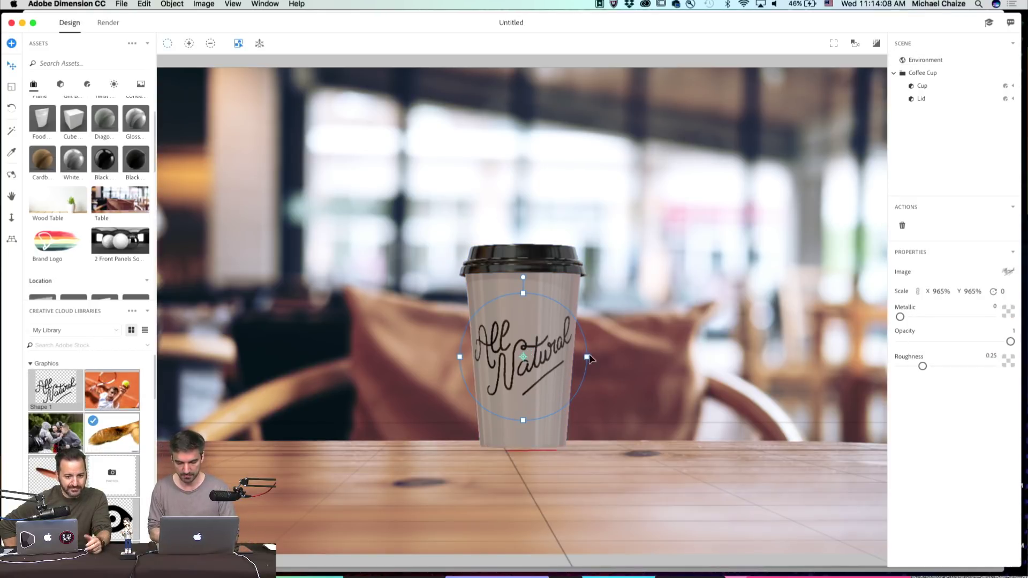
{"action": "mouse_move", "coordinate": [587, 355]}
{"action": "left_mouse_down"}
{"action": "mouse_move", "coordinate": [576, 359]}
{"action": "mouse_move", "coordinate": [594, 366]}
{"action": "left_mouse_up"}
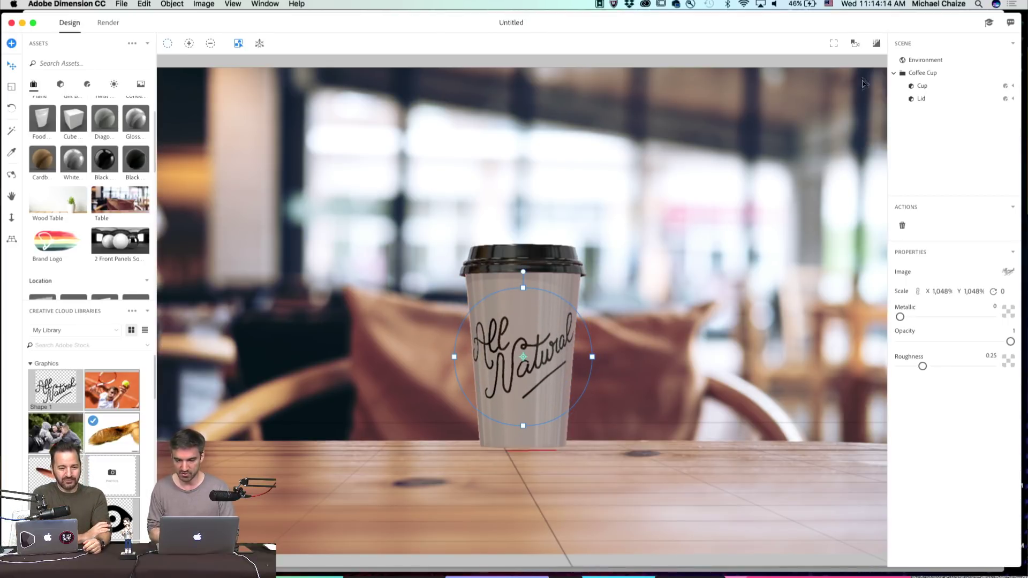
- Render the scene as a PNG at Low (Fast) quality to Untitled.png on the Desktop
{"action": "left_click", "coordinate": [109, 23]}
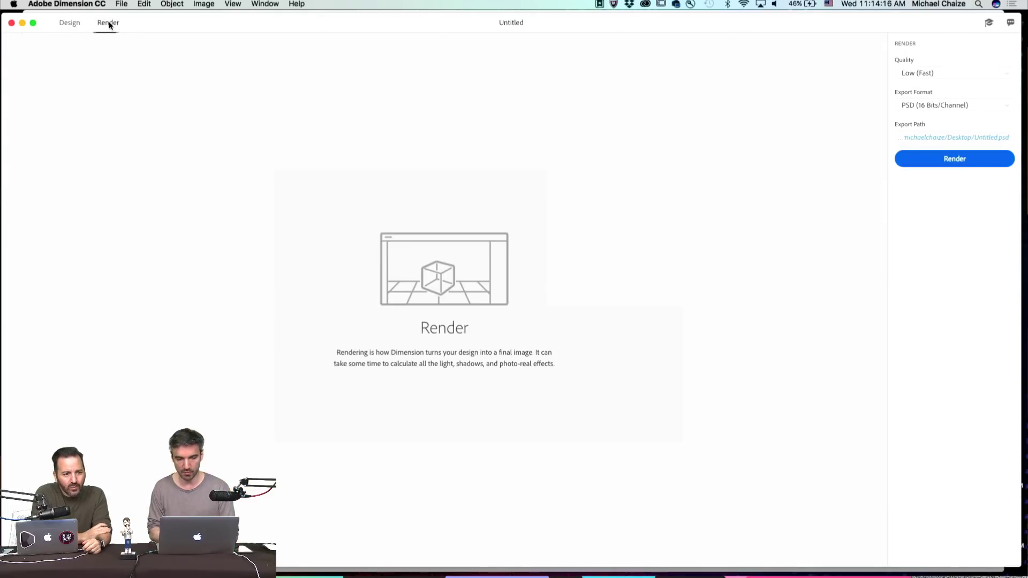
{"action": "left_click", "coordinate": [940, 106]}
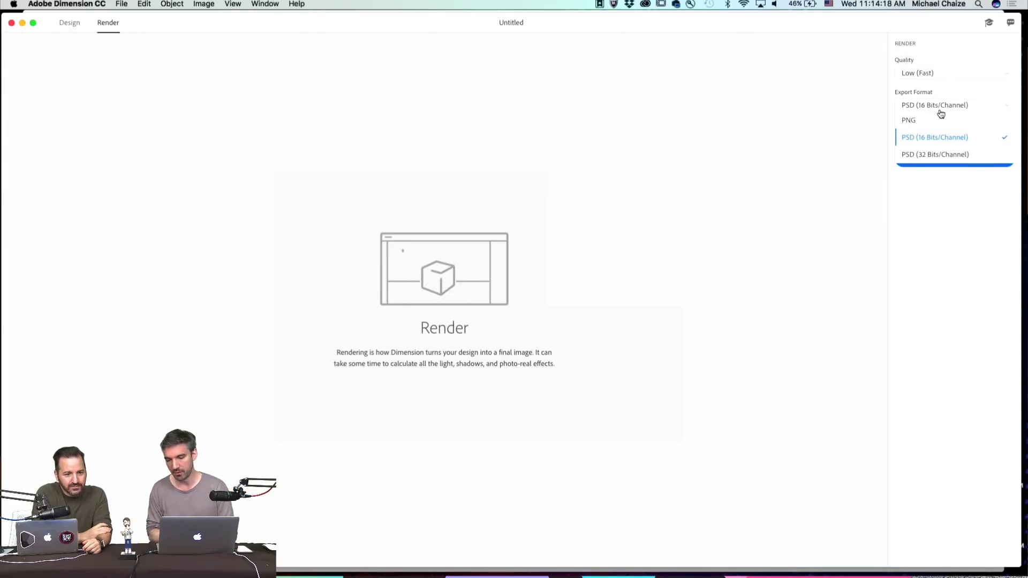
{"action": "left_click", "coordinate": [944, 123]}
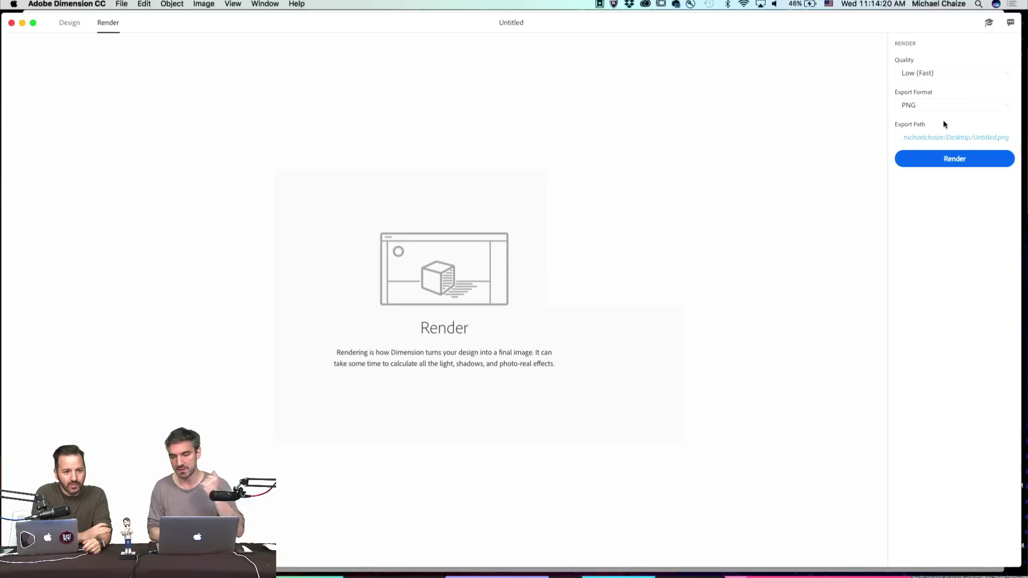
{"action": "left_click", "coordinate": [940, 75]}
{"action": "left_click", "coordinate": [941, 77]}
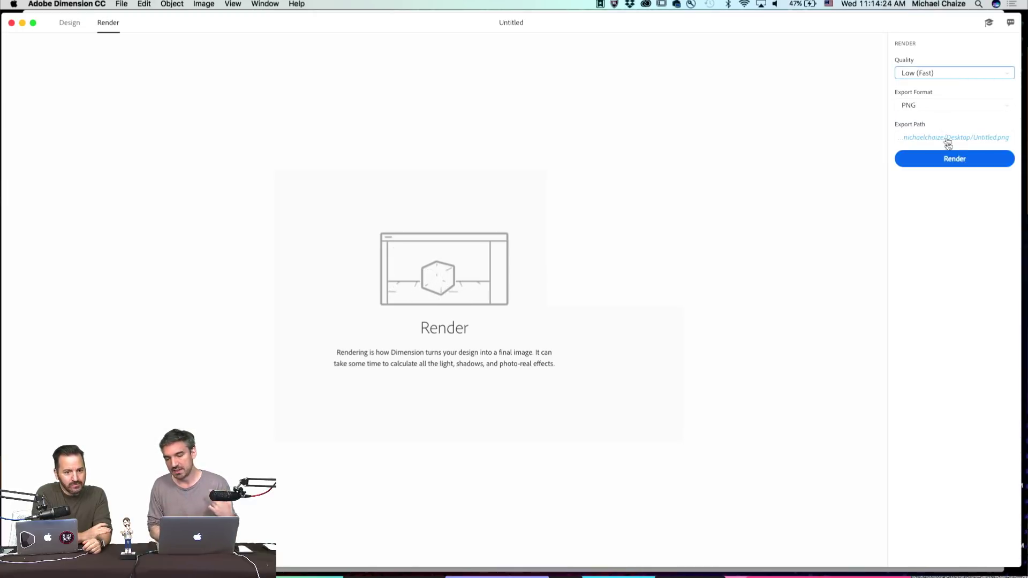
{"action": "left_click", "coordinate": [955, 159]}
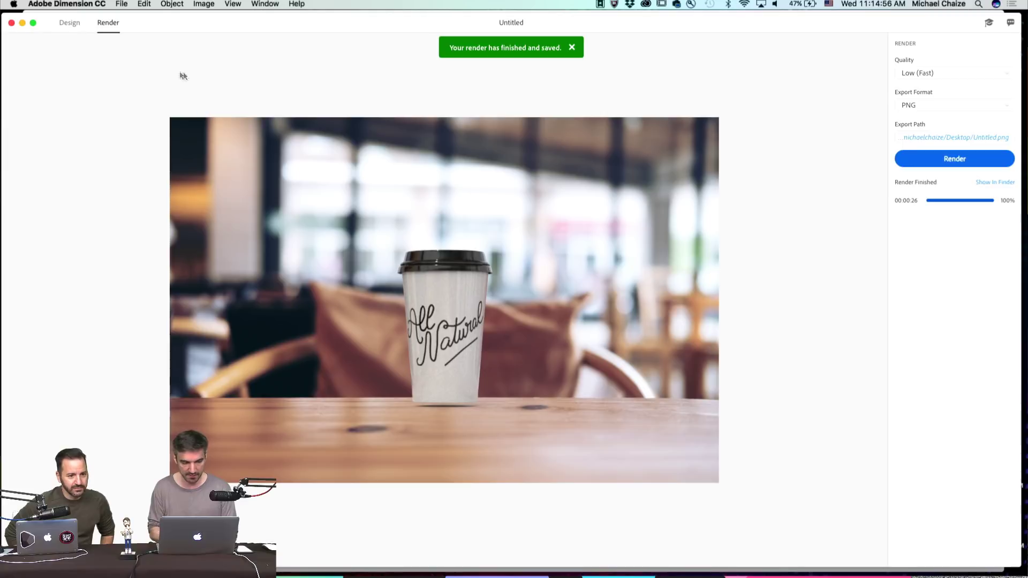
- Set the "All Natural" graphic's Metallic value to about 0.83 and render the scene again, replacing Untitled.png
{"action": "left_click", "coordinate": [71, 24]}
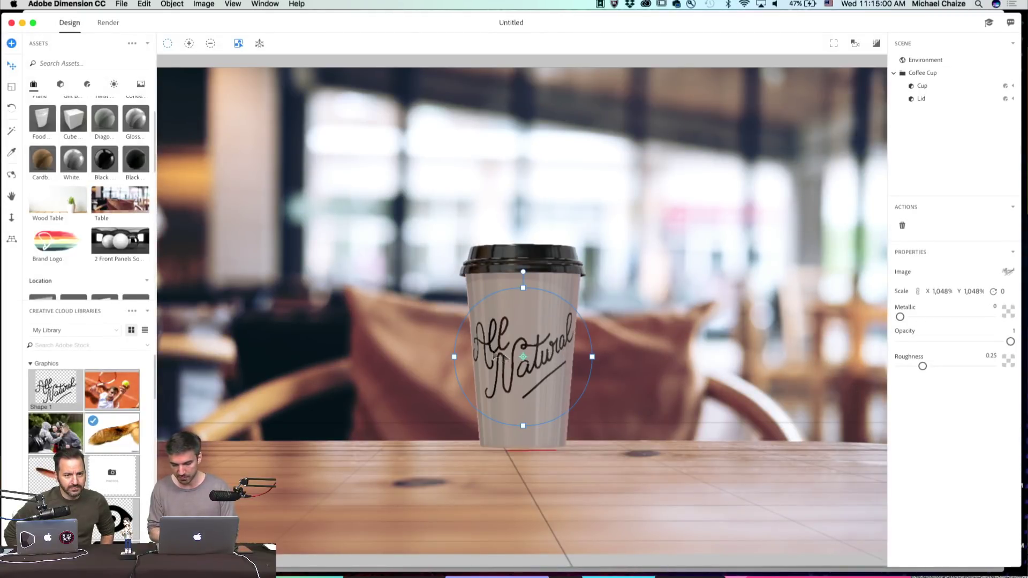
{"action": "left_click_drag", "start_coordinate": [902, 317], "coordinate": [977, 318]}
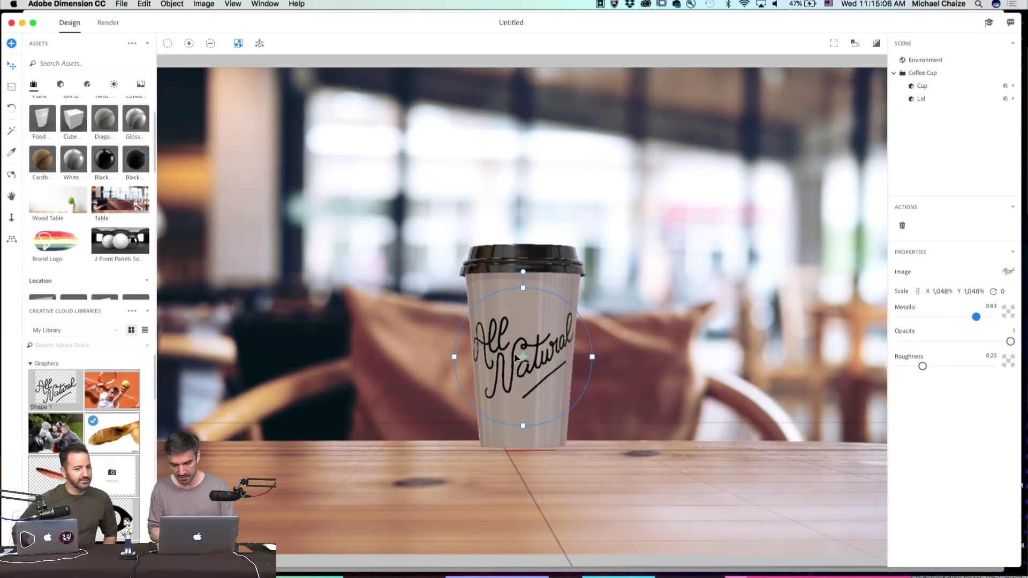
{"action": "left_click", "coordinate": [109, 23]}
{"action": "left_click", "coordinate": [979, 169]}
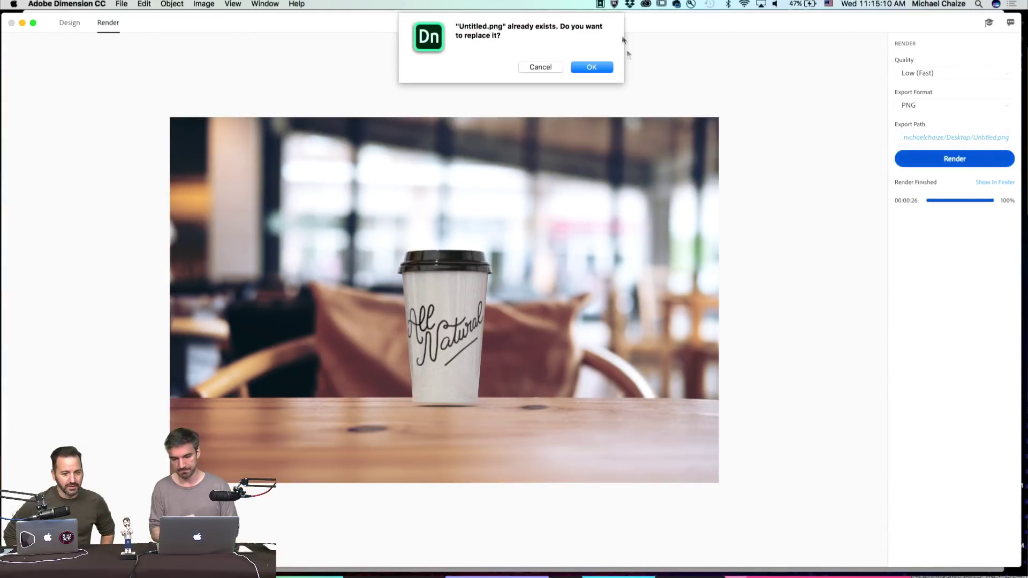
{"action": "left_click", "coordinate": [599, 68]}
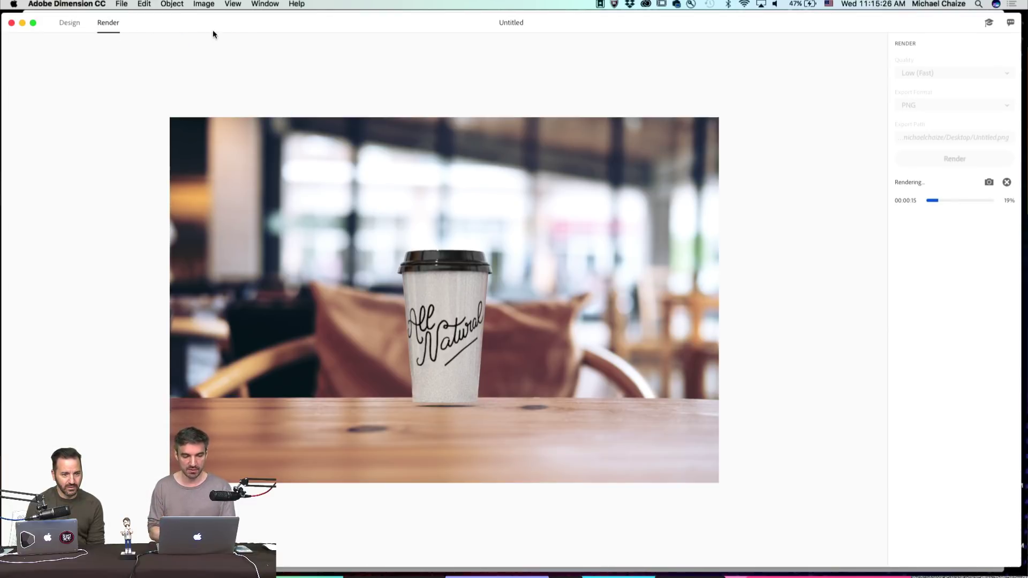
- Switch to Chrome and view the submitted mockups: Kombucha-bottle.png, the Imgur coffee cups, Enstrangers.jpg and the Cubez - Packaging project
{"action": "left_click_drag", "start_coordinate": [204, 25], "coordinate": [386, 46]}
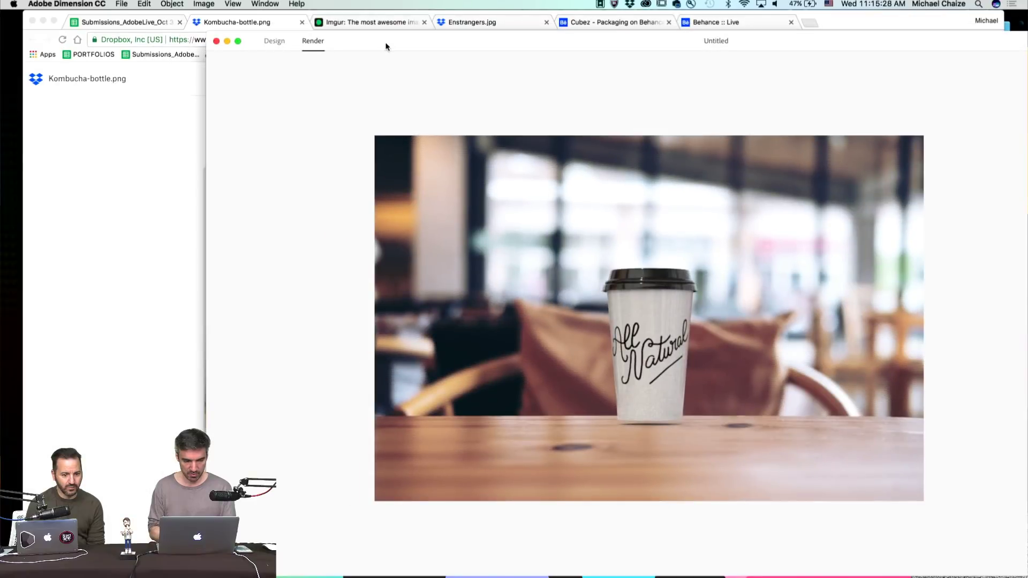
{"action": "left_click", "coordinate": [160, 135]}
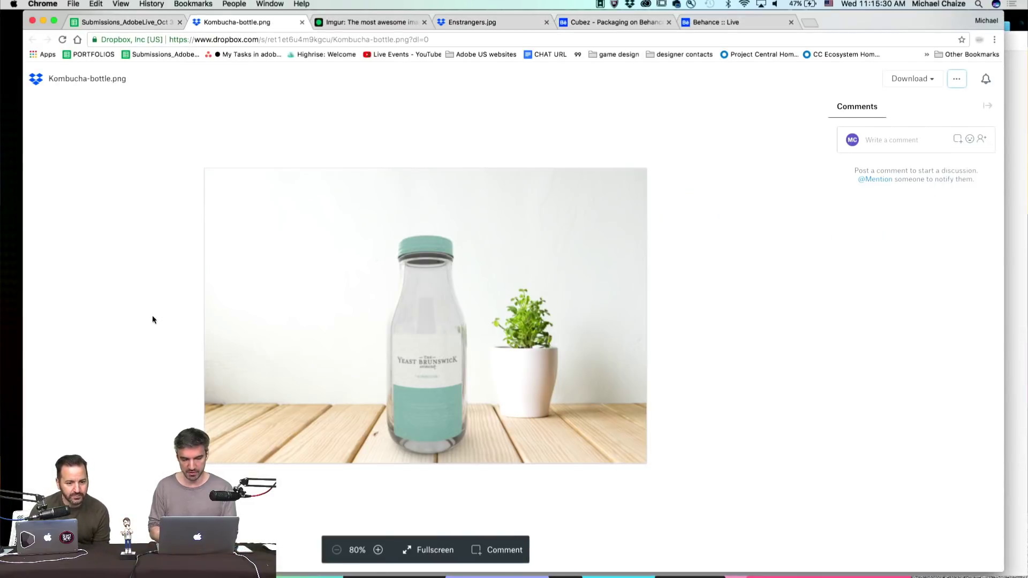
{"action": "left_click", "coordinate": [53, 21]}
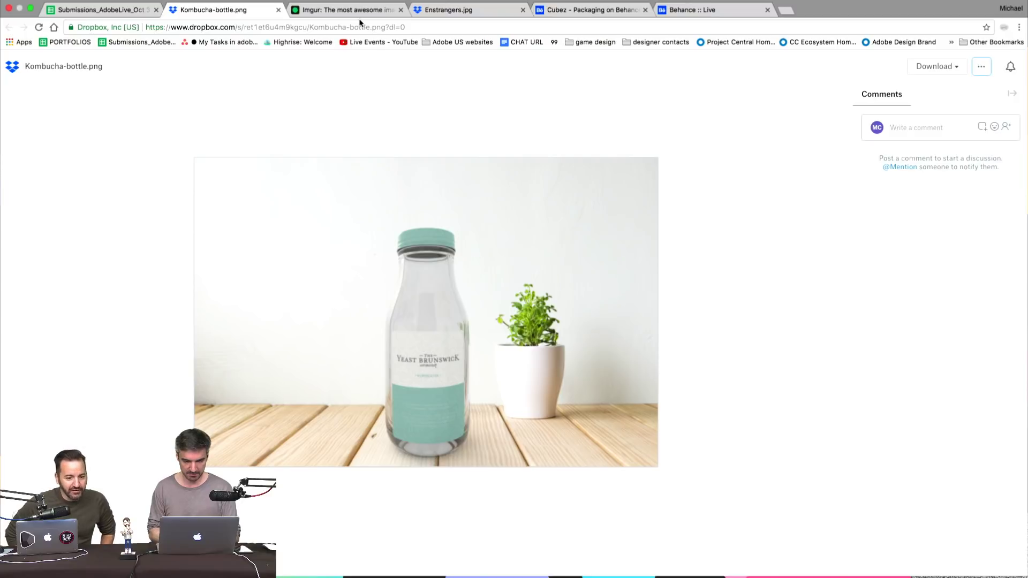
{"action": "left_click", "coordinate": [388, 14]}
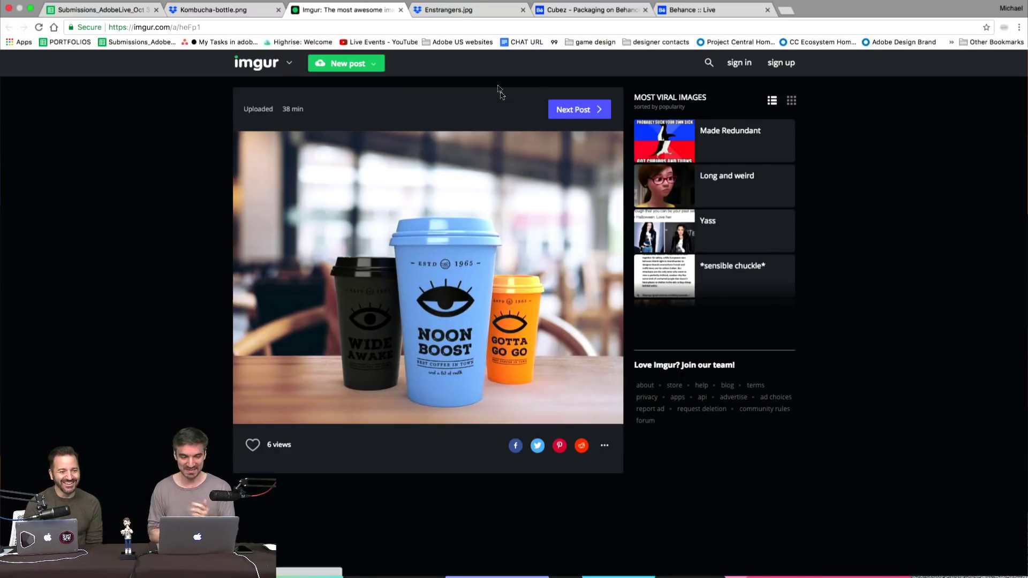
{"action": "left_click", "coordinate": [481, 11]}
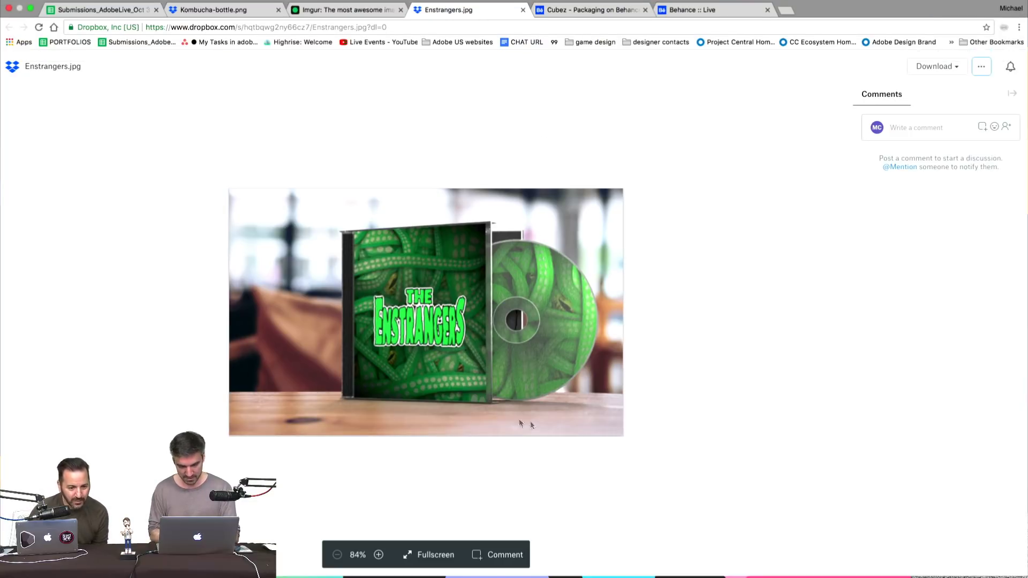
{"action": "left_click", "coordinate": [608, 12]}
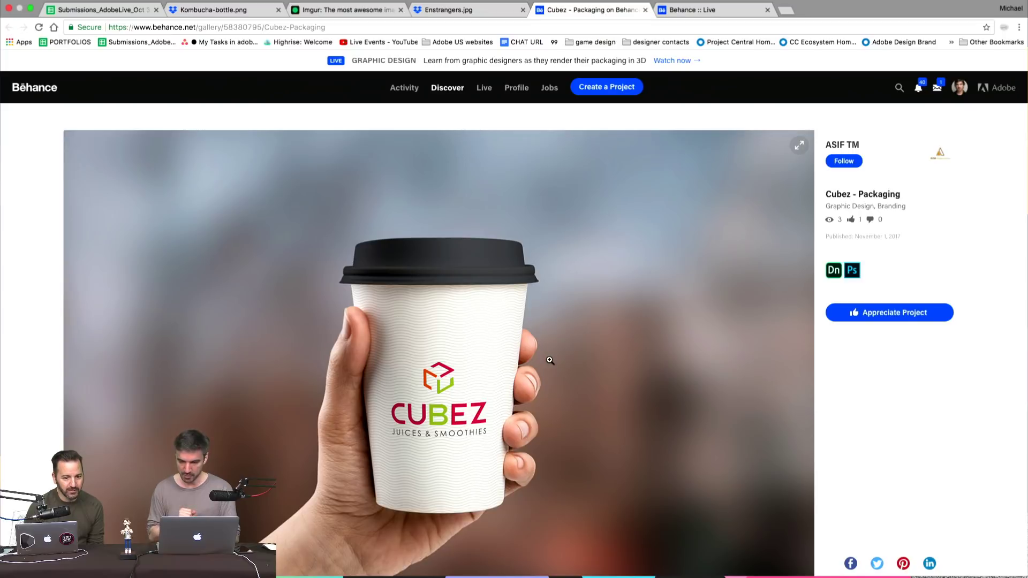
{"action": "scroll", "coordinate": [550, 361], "scroll_direction": "down", "scroll_amount": 1}
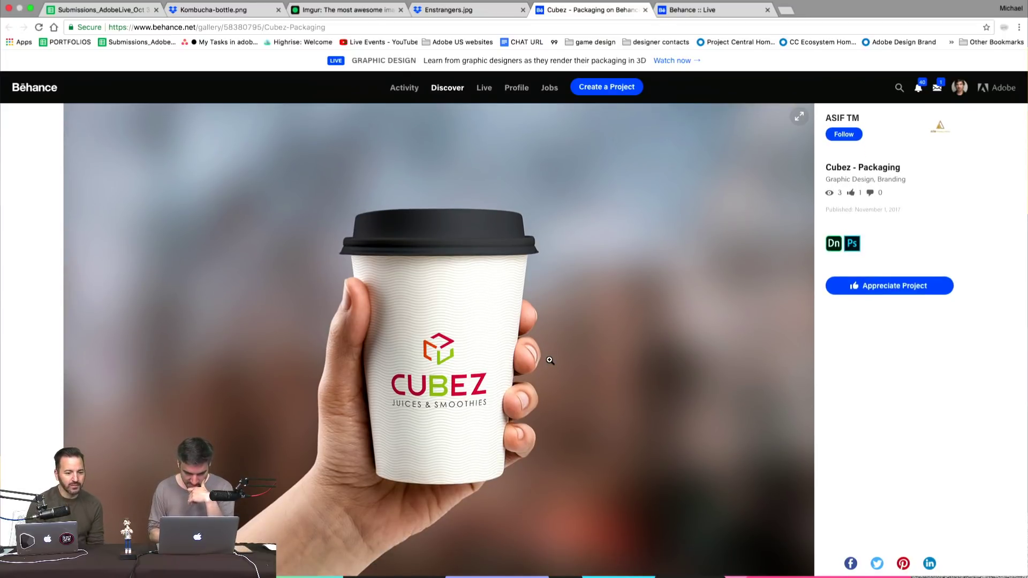
{"action": "scroll", "coordinate": [550, 360], "scroll_direction": "down", "scroll_amount": 2}
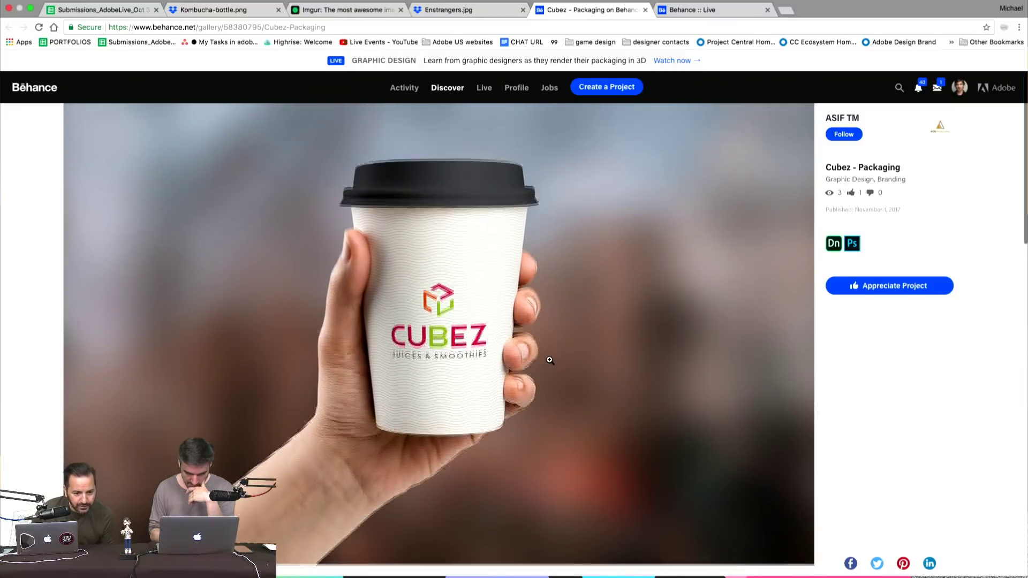
{"action": "scroll", "coordinate": [550, 360], "scroll_direction": "down", "scroll_amount": 5}
{"action": "scroll", "coordinate": [550, 360], "scroll_direction": "up", "scroll_amount": 6}
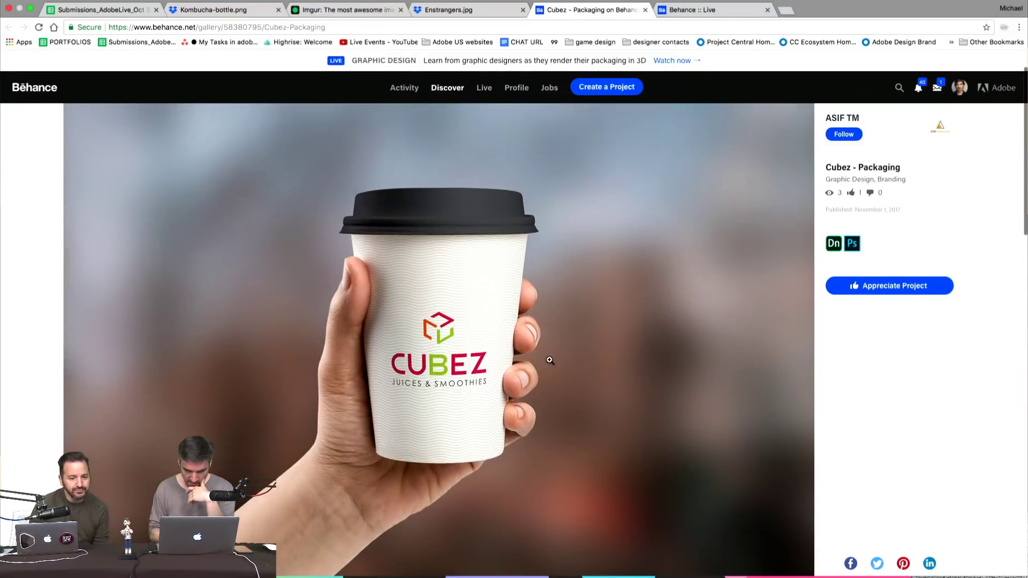
{"action": "scroll", "coordinate": [550, 360], "scroll_direction": "down", "scroll_amount": 2}
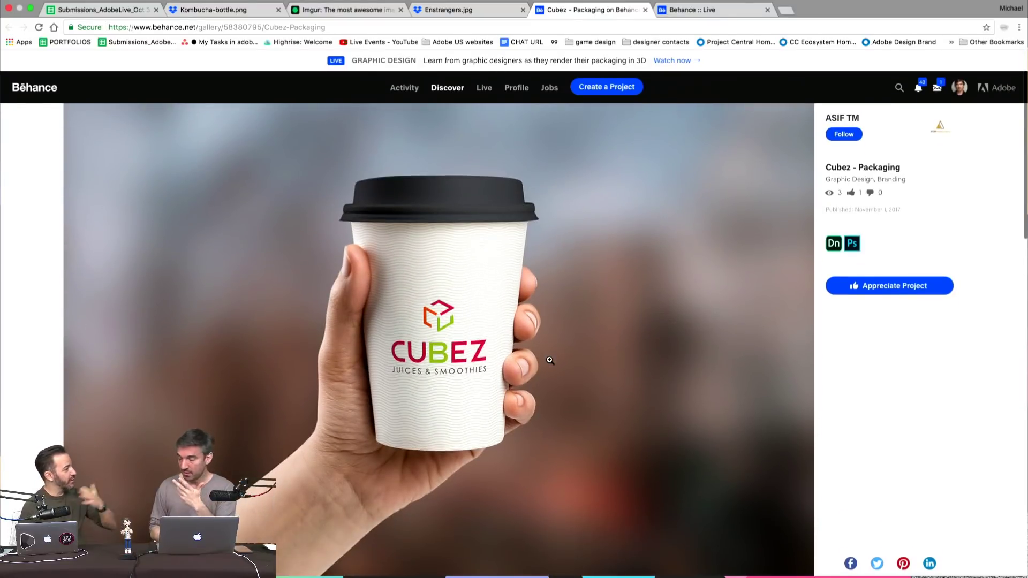
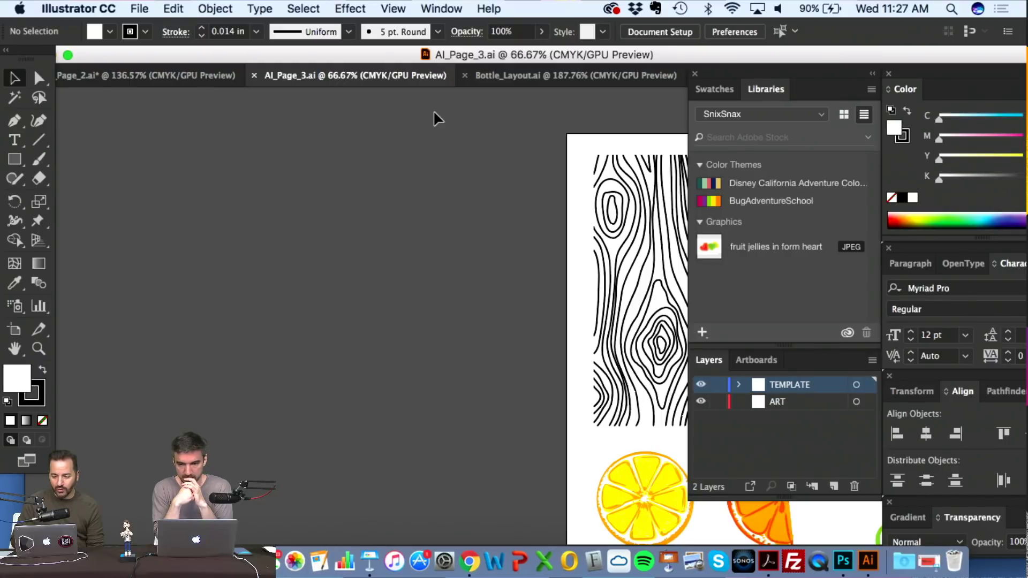
- Switch to Illustrator and review the complete front label layout in Bottle_Layout.ai at 66.67% zoom
{"action": "left_click", "coordinate": [528, 75]}
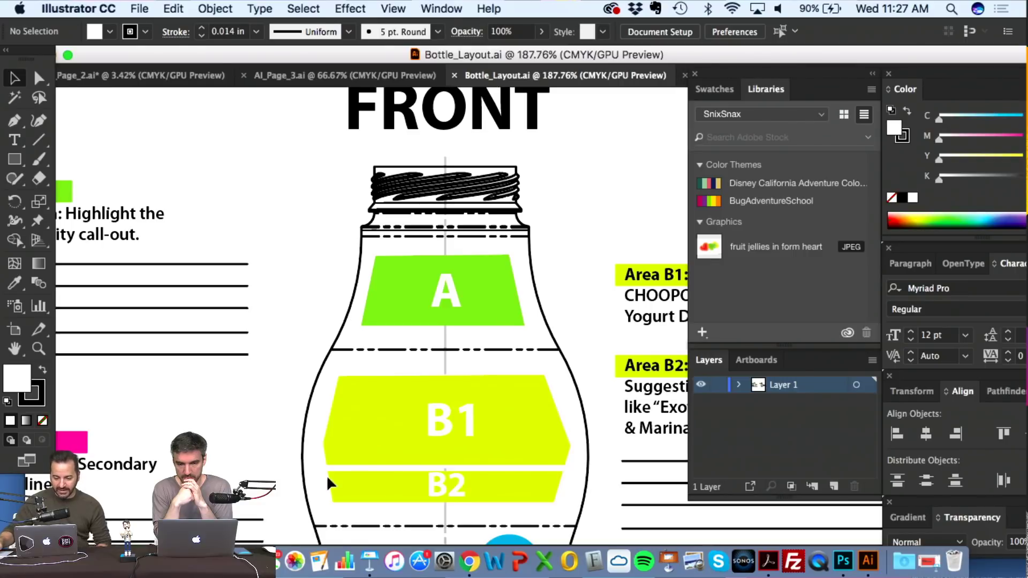
{"action": "left_click", "coordinate": [39, 349]}
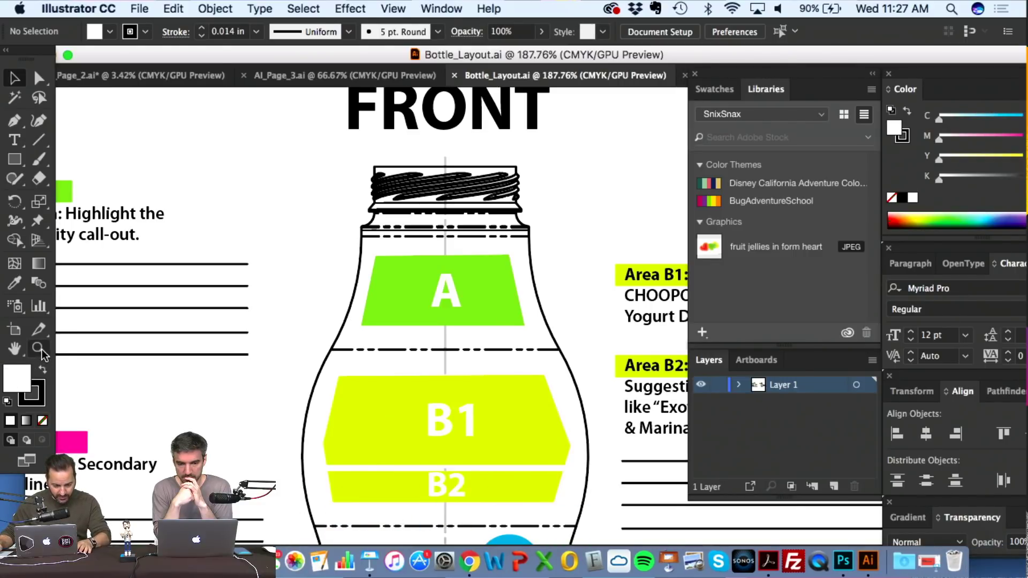
{"action": "left_click", "coordinate": [499, 346], "text": "alt"}
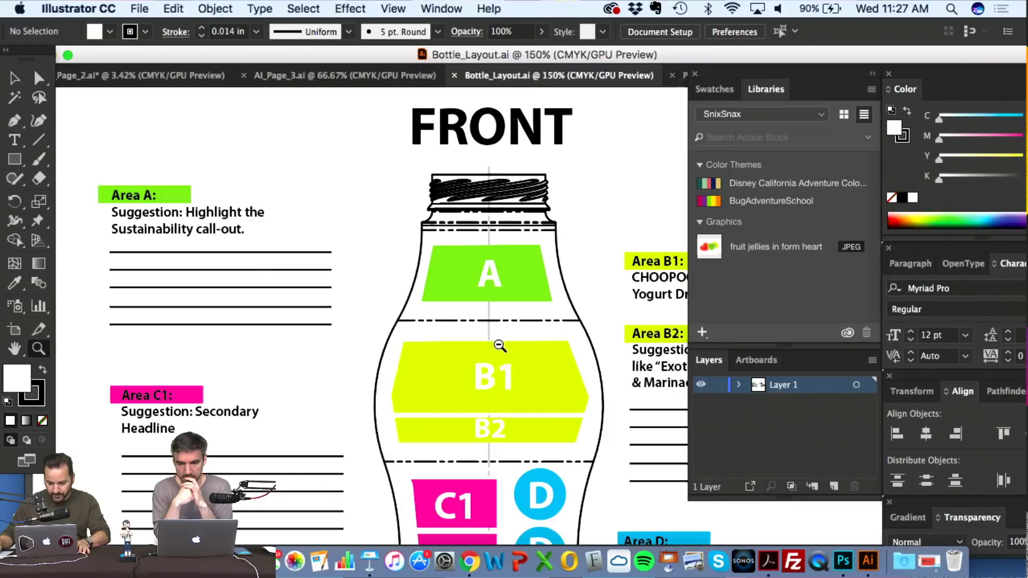
{"action": "left_click", "coordinate": [500, 343], "text": "alt"}
{"action": "left_click", "coordinate": [500, 344], "text": "alt"}
{"action": "scroll", "coordinate": [305, 292], "scroll_direction": "up", "scroll_amount": 2}
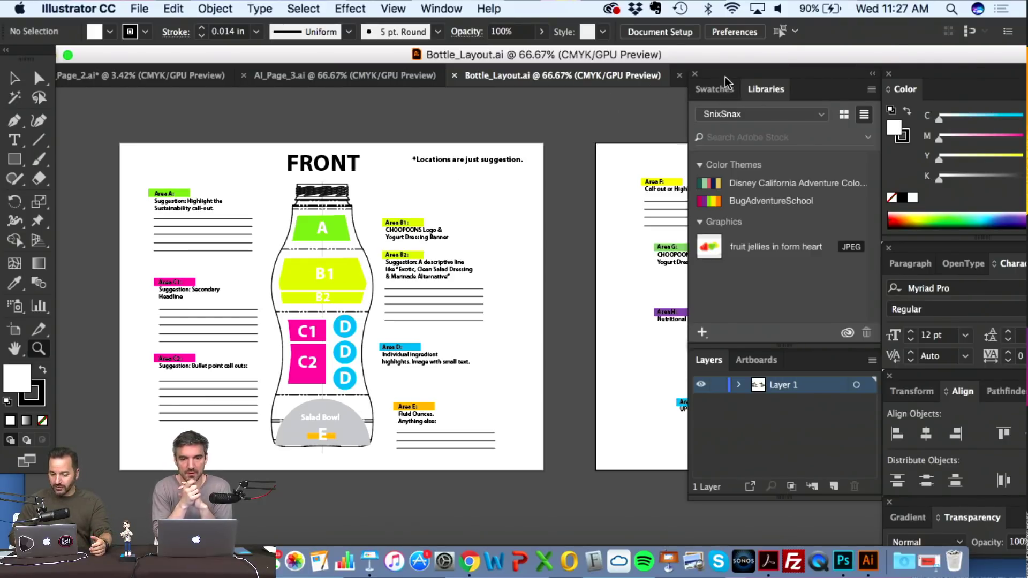
- Move the Libraries panel clear of the document tabs, open Pouch_Layout.ai and shift the pouch's green rounded rectangle slightly upward
{"action": "left_click_drag", "start_coordinate": [725, 68], "coordinate": [735, 103]}
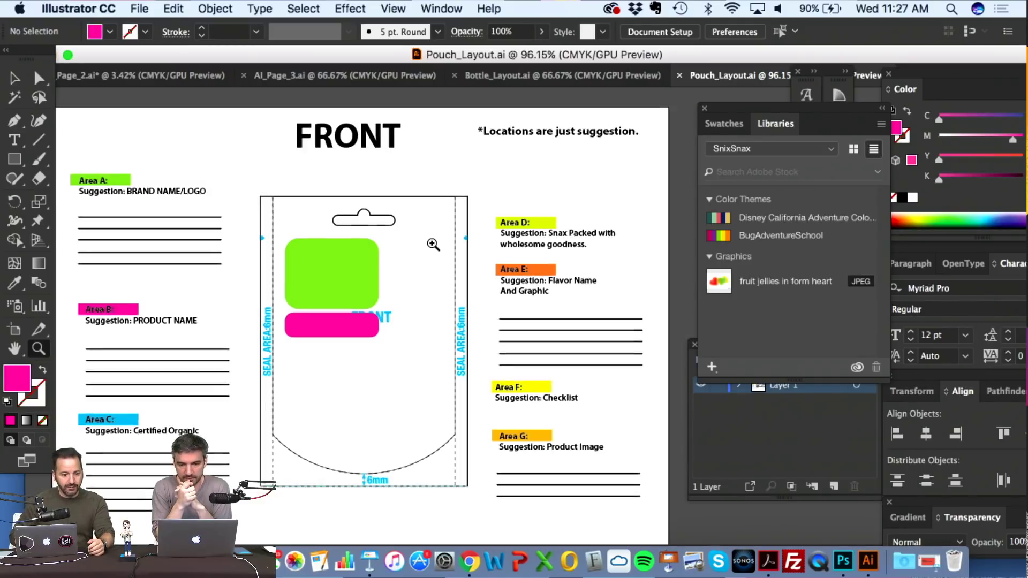
{"action": "left_click", "coordinate": [432, 242]}
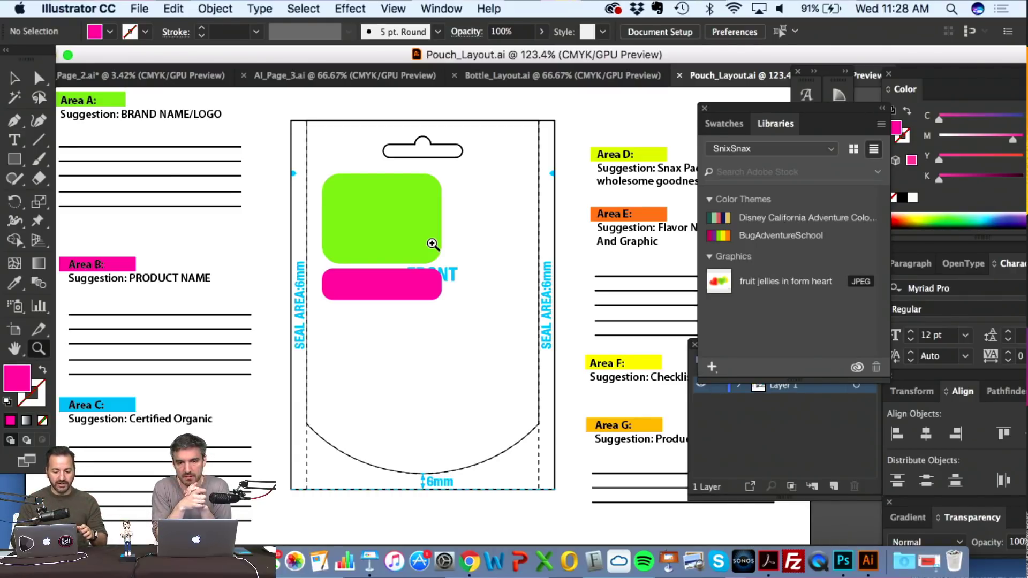
{"action": "key", "text": "v"}
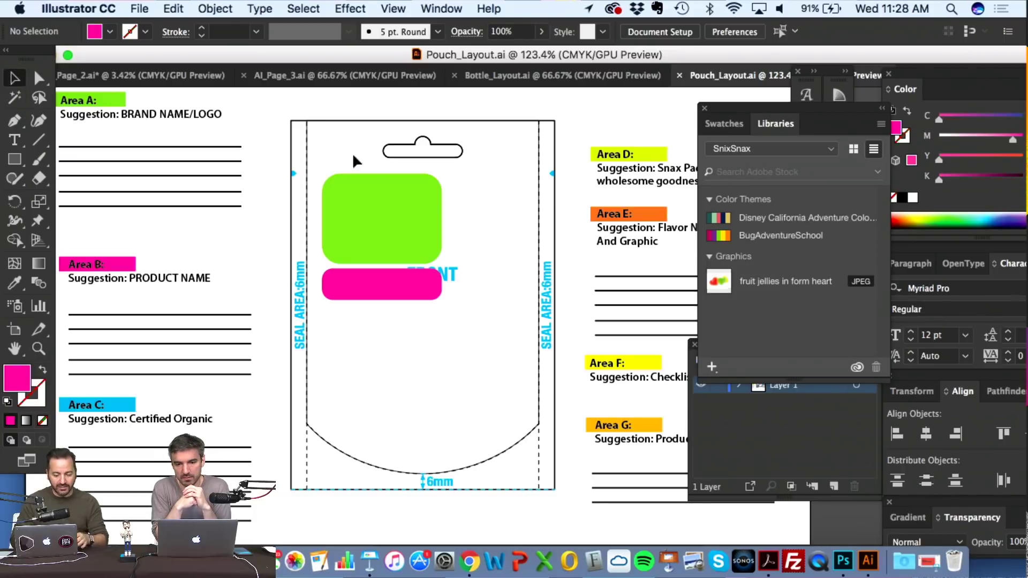
{"action": "left_click", "coordinate": [395, 207]}
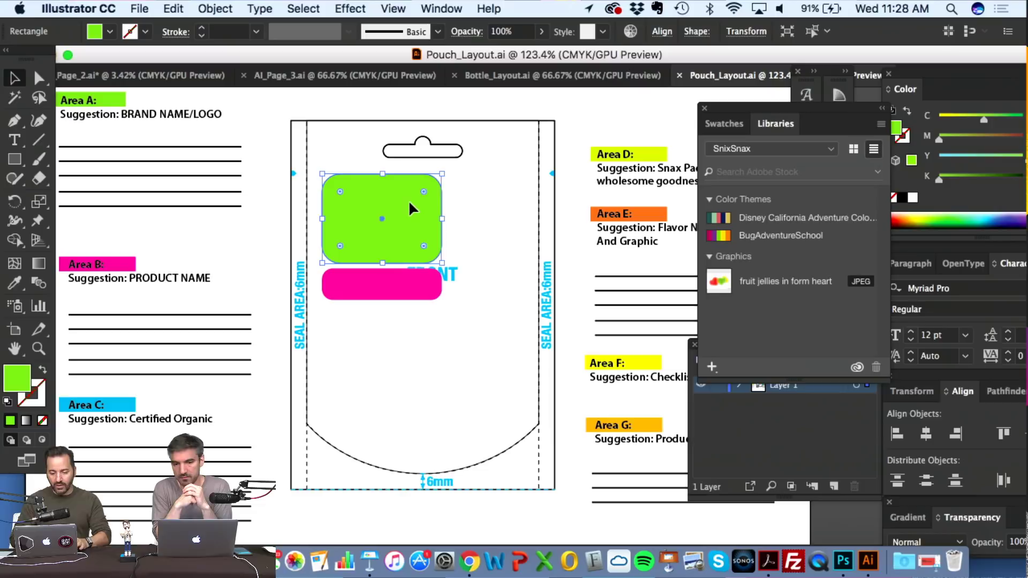
{"action": "left_click_drag", "start_coordinate": [409, 204], "coordinate": [409, 199]}
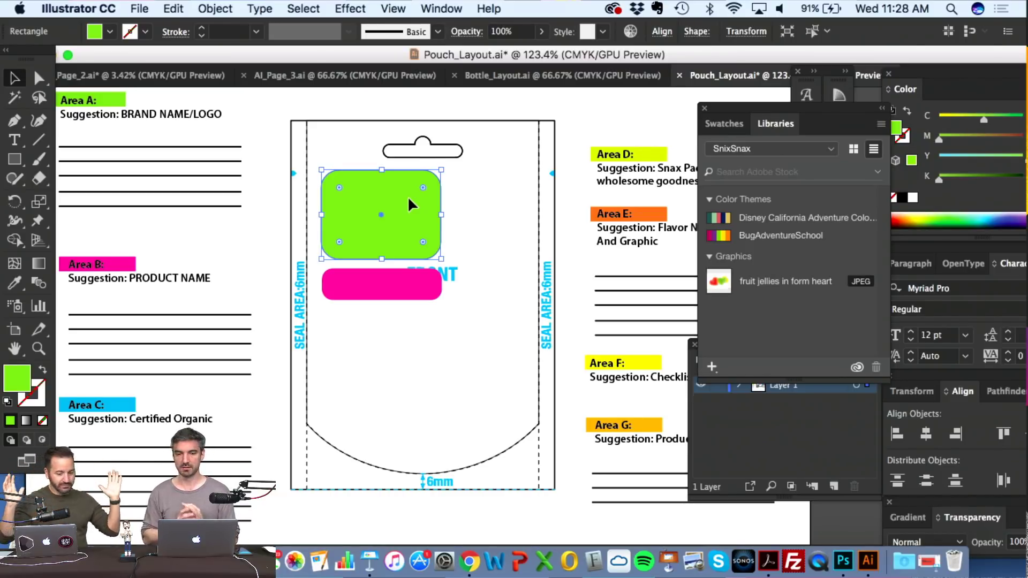
- Draw a small circle in the pink bar's colour to the right of the green rectangle and place a copy directly beneath it
{"action": "left_click", "coordinate": [423, 295]}
{"action": "scroll", "coordinate": [422, 294], "scroll_direction": "up", "scroll_amount": 3}
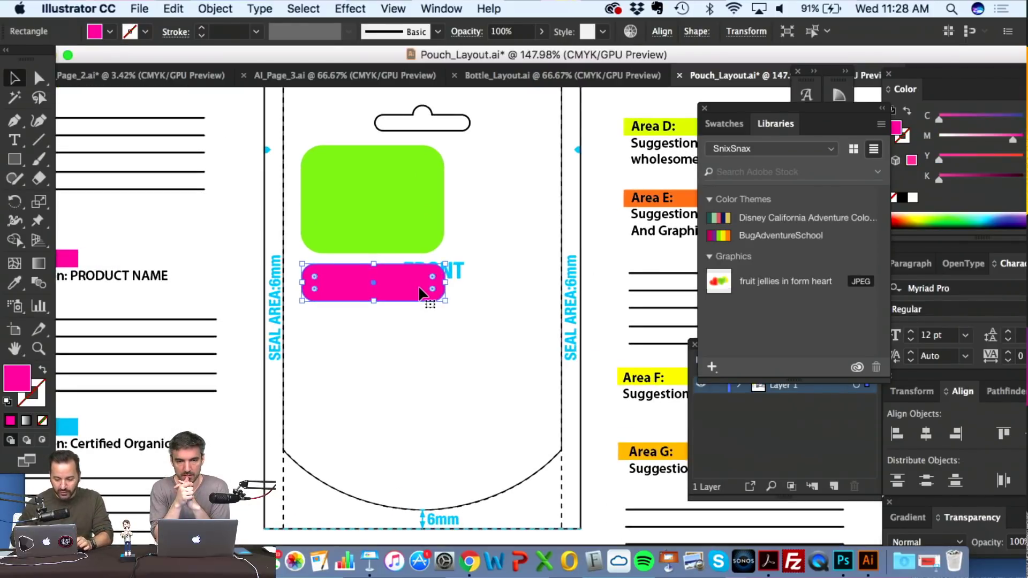
{"action": "scroll", "coordinate": [422, 293], "scroll_direction": "down", "scroll_amount": 3}
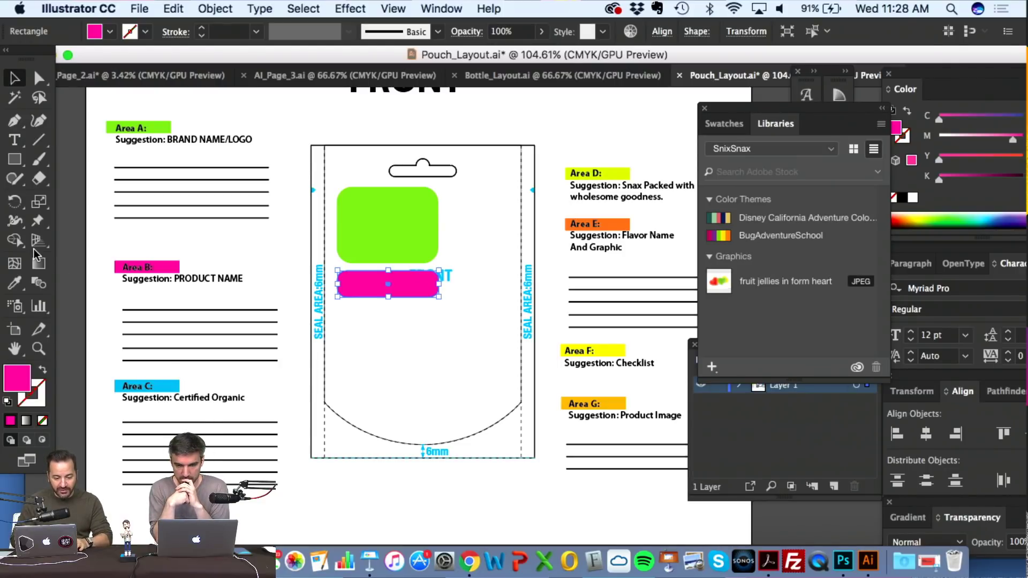
{"action": "left_click", "coordinate": [20, 160]}
{"action": "left_click_drag", "start_coordinate": [21, 159], "coordinate": [95, 195]}
{"action": "left_click_drag", "start_coordinate": [471, 192], "coordinate": [504, 271]}
{"action": "left_click", "coordinate": [14, 82]}
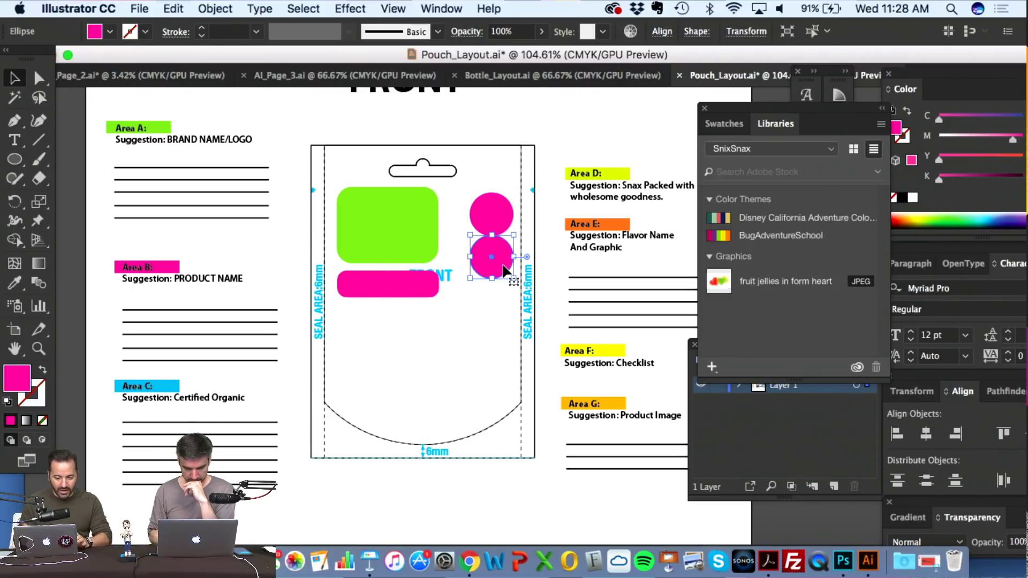
- Recolour both pink circles with the blue sampled from the Area C label
{"action": "left_click", "coordinate": [20, 280]}
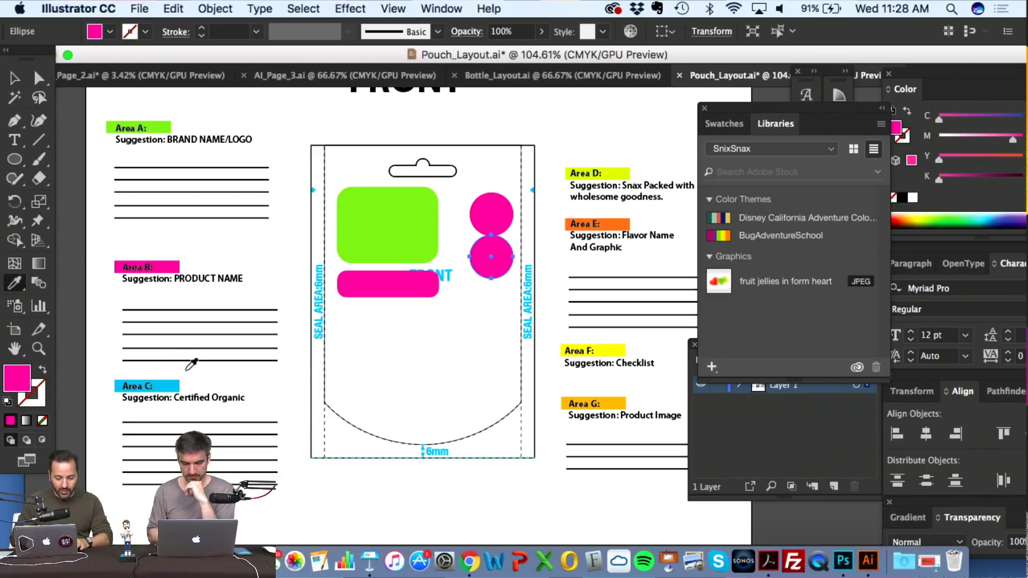
{"action": "left_click", "coordinate": [172, 386]}
{"action": "left_click", "coordinate": [503, 219], "text": "super"}
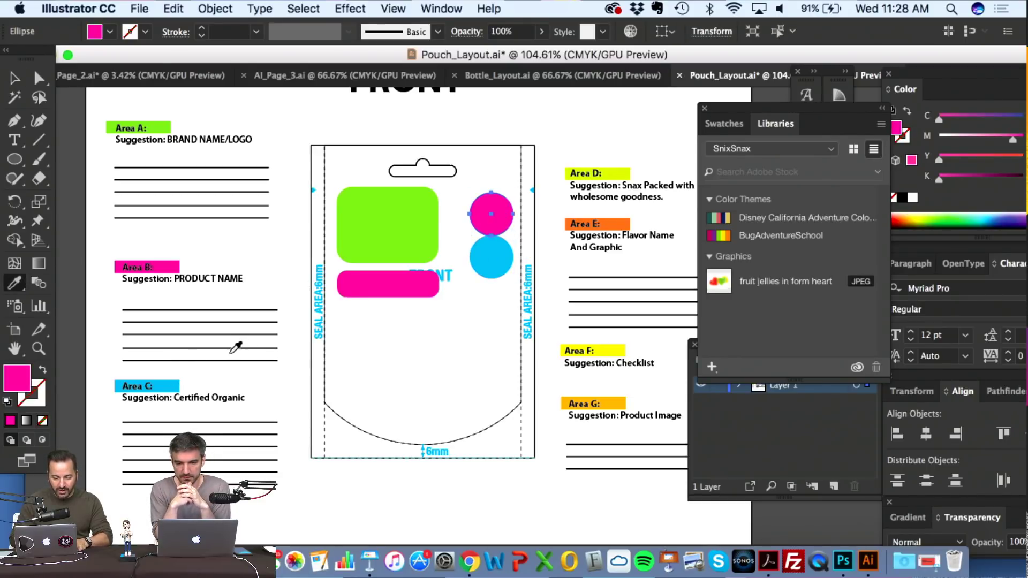
{"action": "left_click", "coordinate": [176, 386]}
{"action": "scroll", "coordinate": [314, 356], "scroll_direction": "up", "scroll_amount": 1}
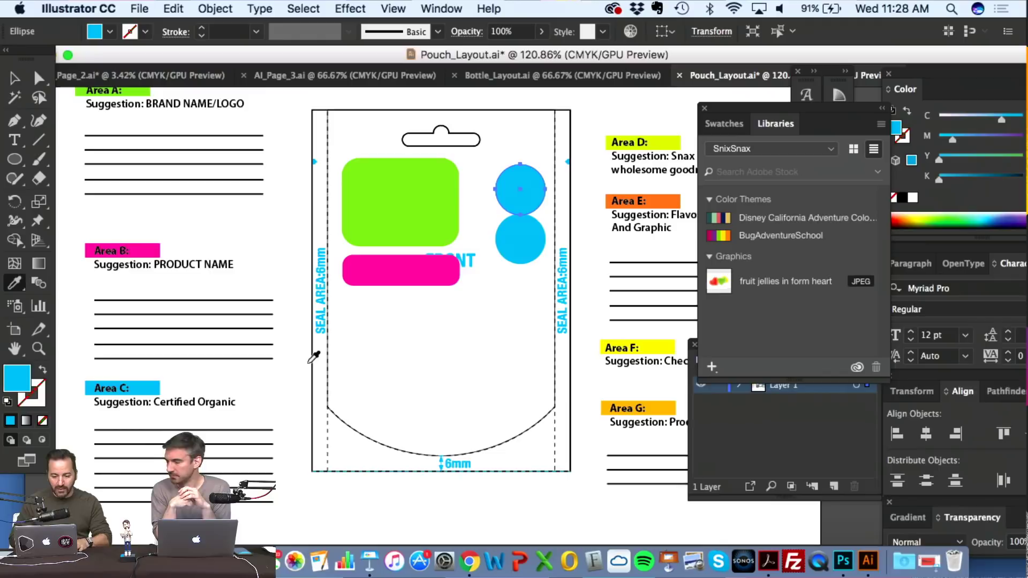
- Add the text "All Natural", scale it to about 15 pt and place it beside the pouch's hang hole, above the blue circles
{"action": "left_click", "coordinate": [14, 140]}
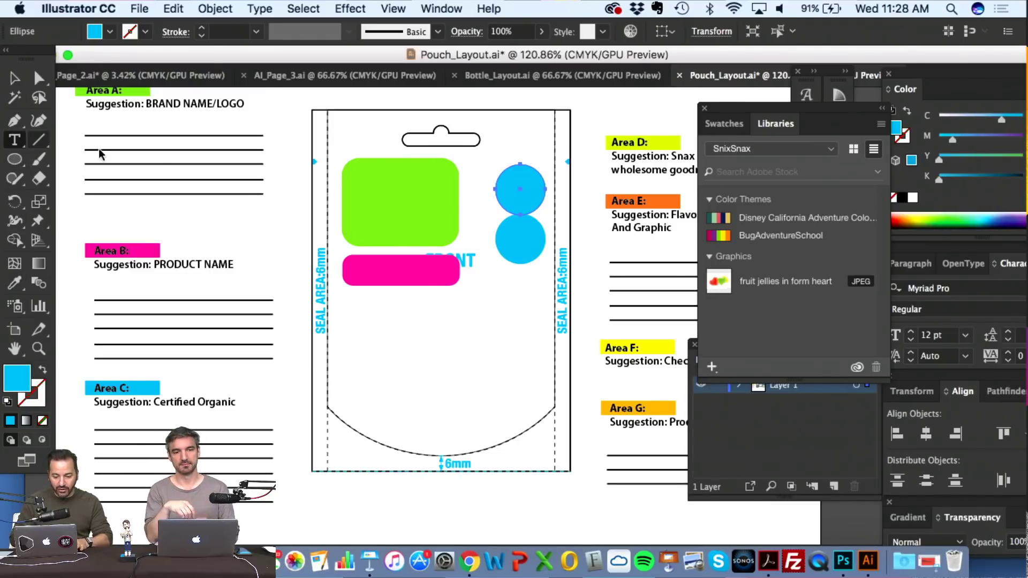
{"action": "left_click", "coordinate": [420, 372]}
{"action": "key", "text": "BackSpace"}
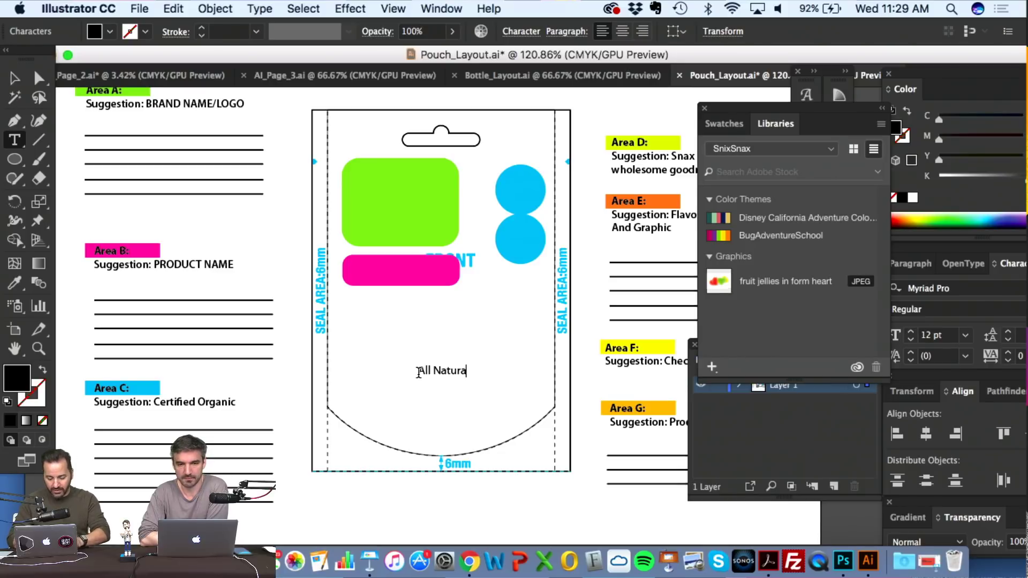
{"action": "left_click", "coordinate": [15, 78]}
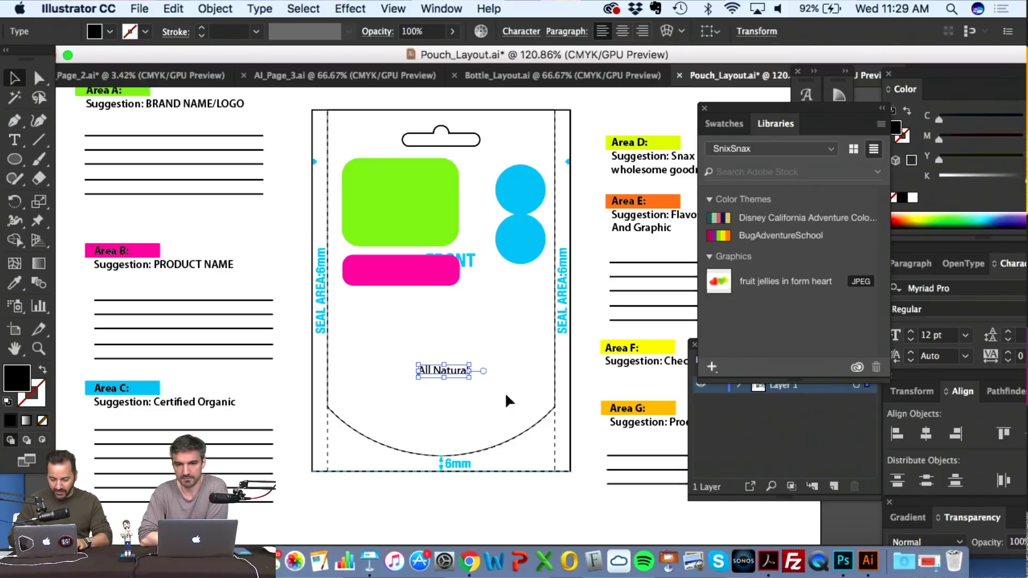
{"action": "left_click_drag", "start_coordinate": [471, 378], "coordinate": [509, 406]}
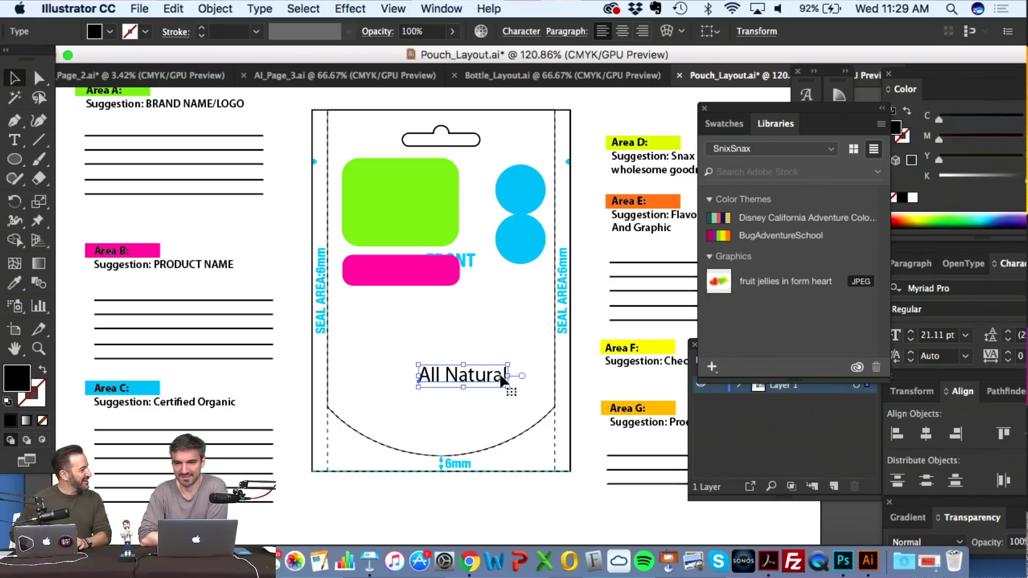
{"action": "left_click_drag", "start_coordinate": [480, 371], "coordinate": [538, 142]}
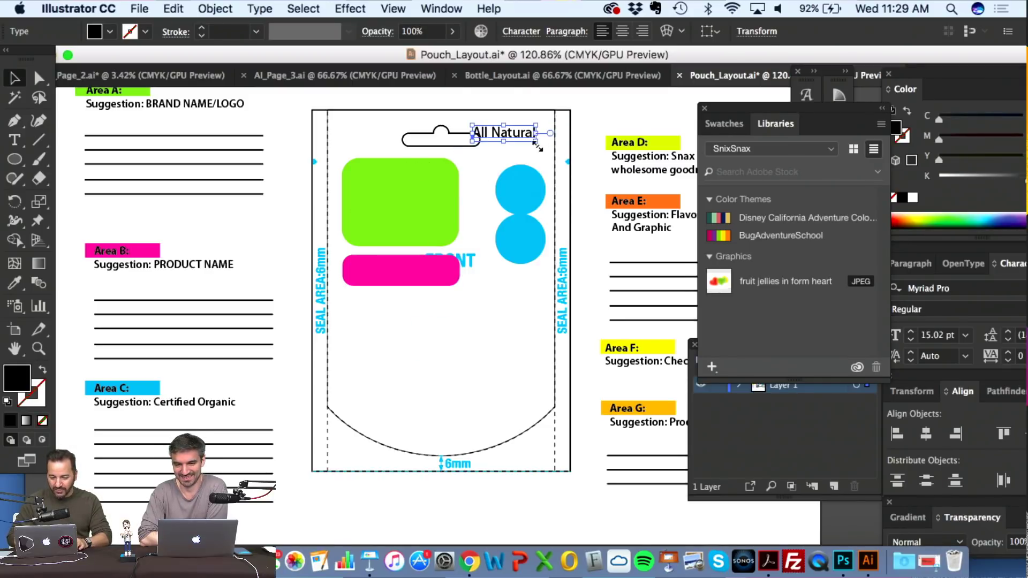
{"action": "scroll", "coordinate": [496, 205], "scroll_direction": "up", "scroll_amount": 3}
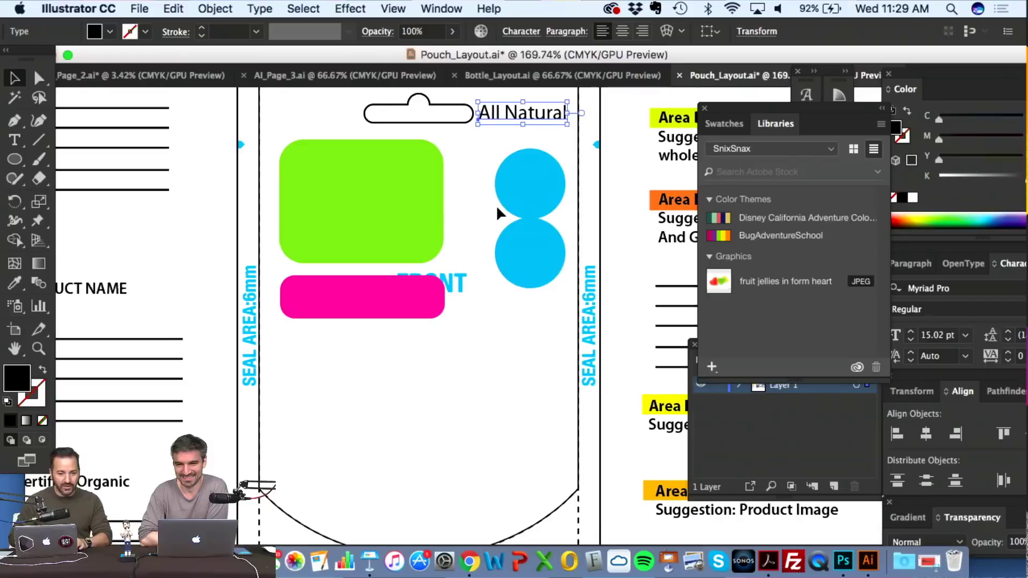
{"action": "scroll", "coordinate": [497, 209], "scroll_direction": "down", "scroll_amount": 2}
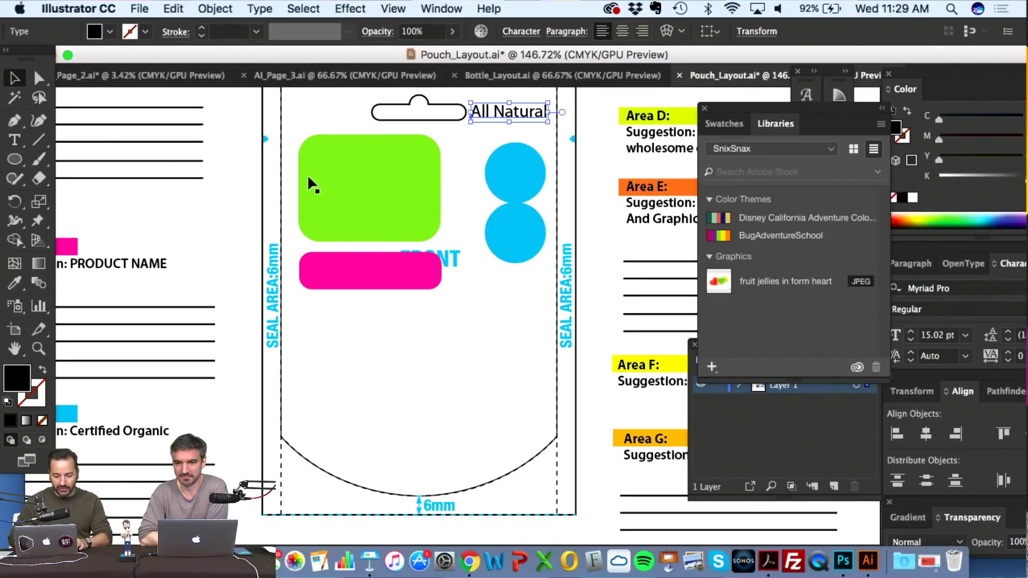
- Draw a large circle overlapping the pouch's lower right edge and fill it with the yellow-green sampled from the Area D label
{"action": "left_click", "coordinate": [15, 138]}
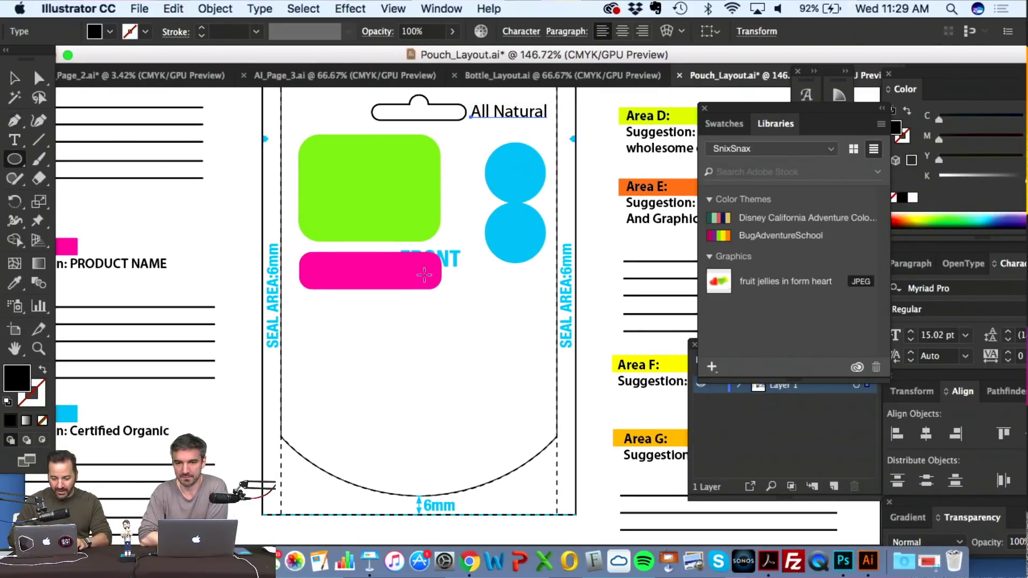
{"action": "left_click_drag", "start_coordinate": [418, 273], "coordinate": [629, 404]}
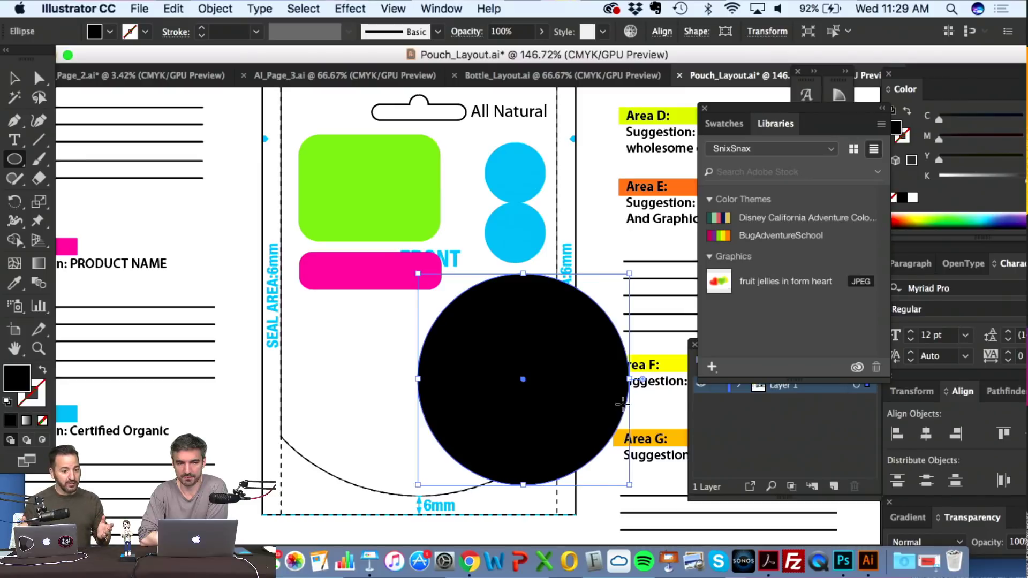
{"action": "left_click", "coordinate": [14, 283]}
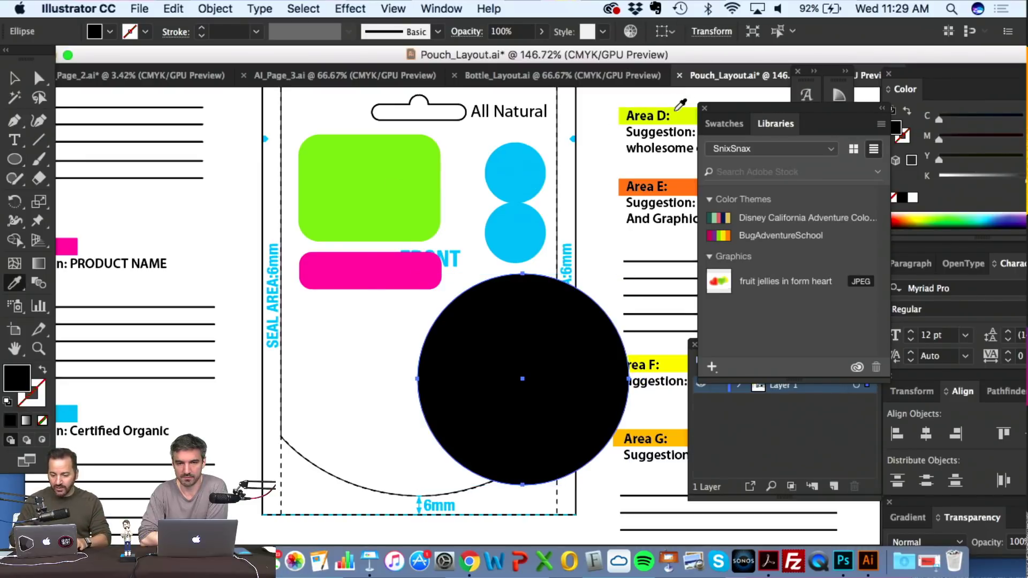
{"action": "left_click", "coordinate": [686, 113]}
{"action": "left_click", "coordinate": [14, 78]}
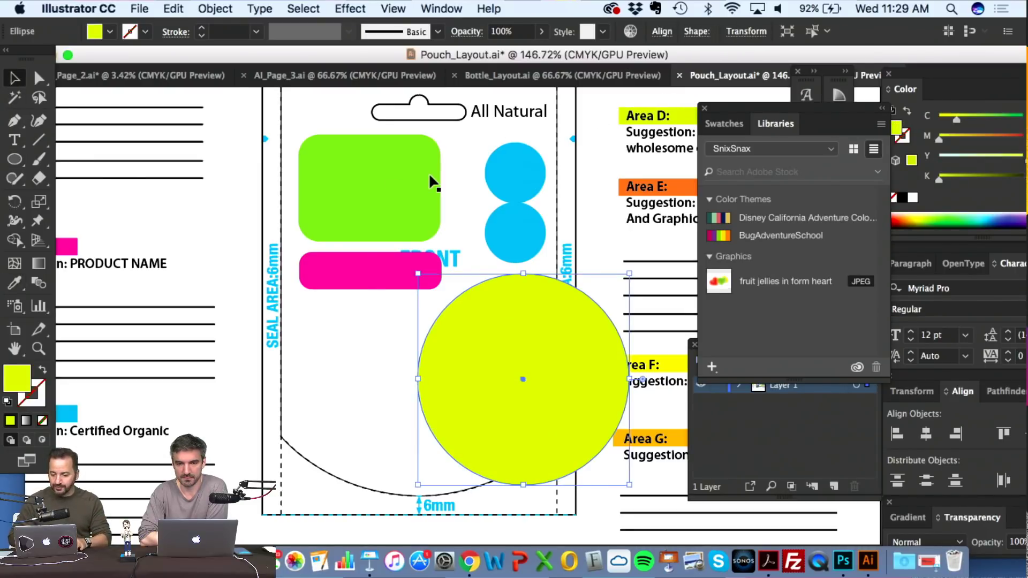
- Replace the Area D suggestion "Snax Packed with wholesome goodness." with "Food Image"
{"action": "scroll", "coordinate": [428, 173], "scroll_direction": "right", "scroll_amount": 5}
{"action": "left_click", "coordinate": [610, 161]}
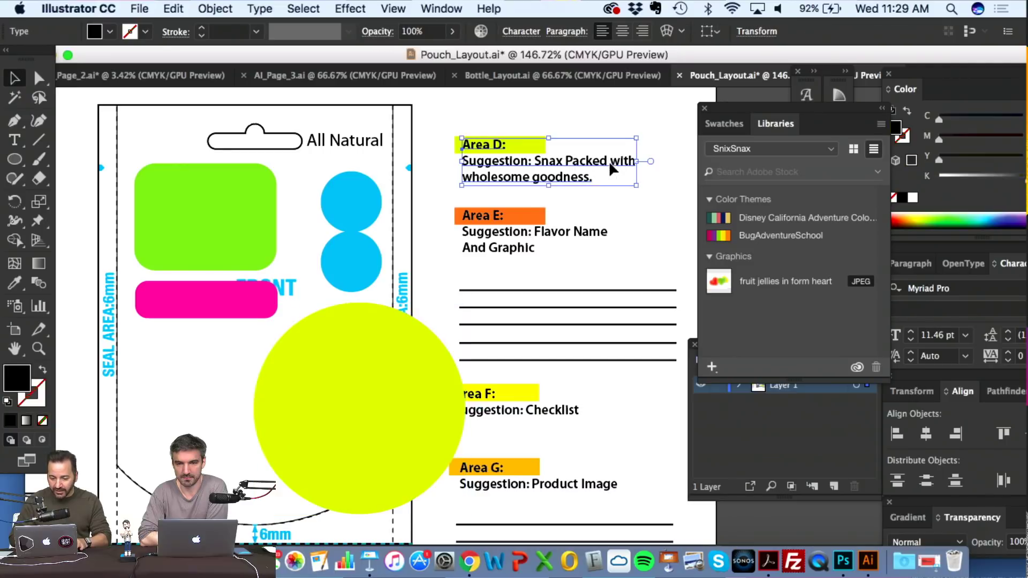
{"action": "key", "text": "t"}
{"action": "double_click", "coordinate": [578, 177]}
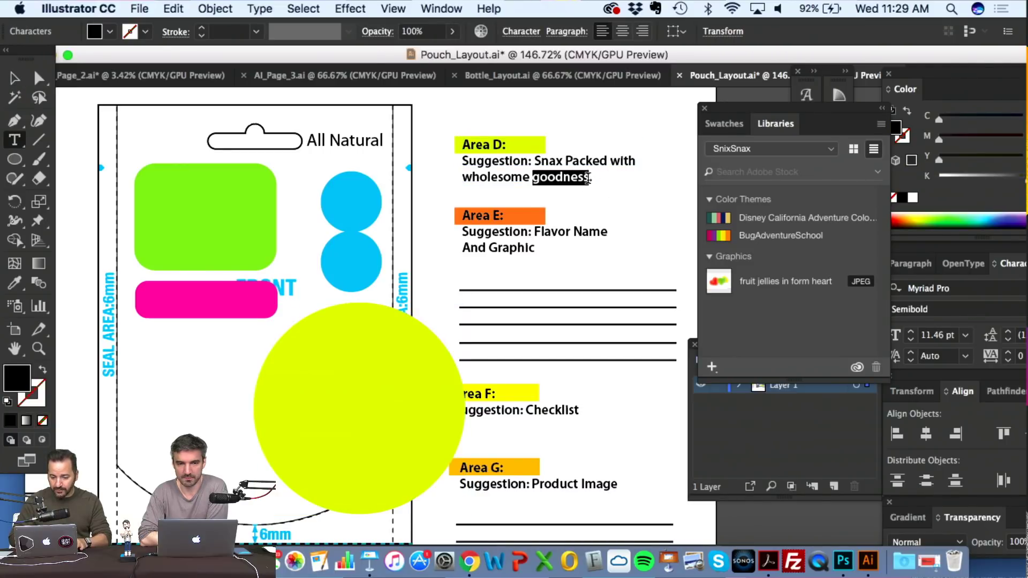
{"action": "left_click_drag", "start_coordinate": [591, 178], "coordinate": [535, 161]}
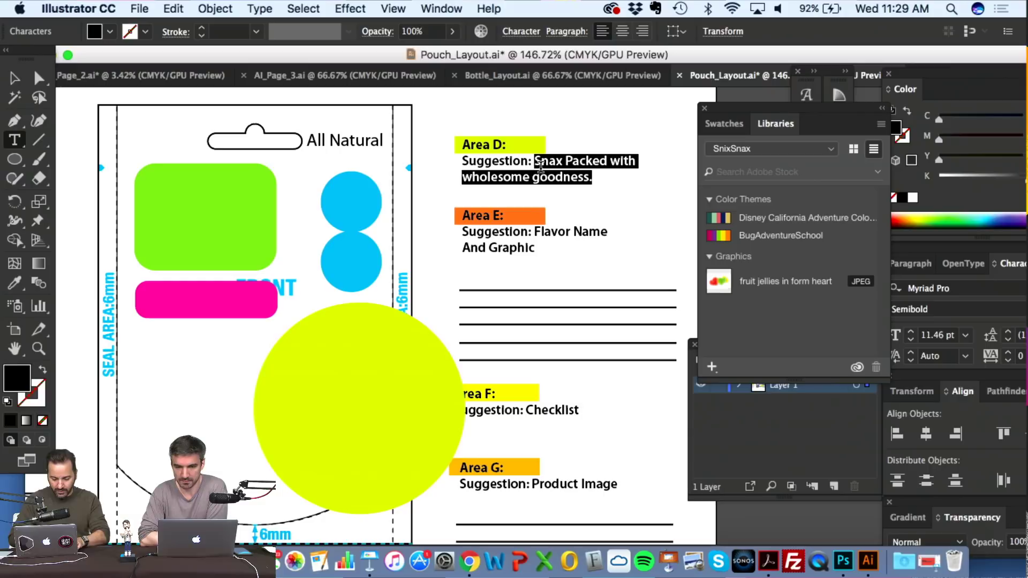
{"action": "type", "text": "Food Image"}
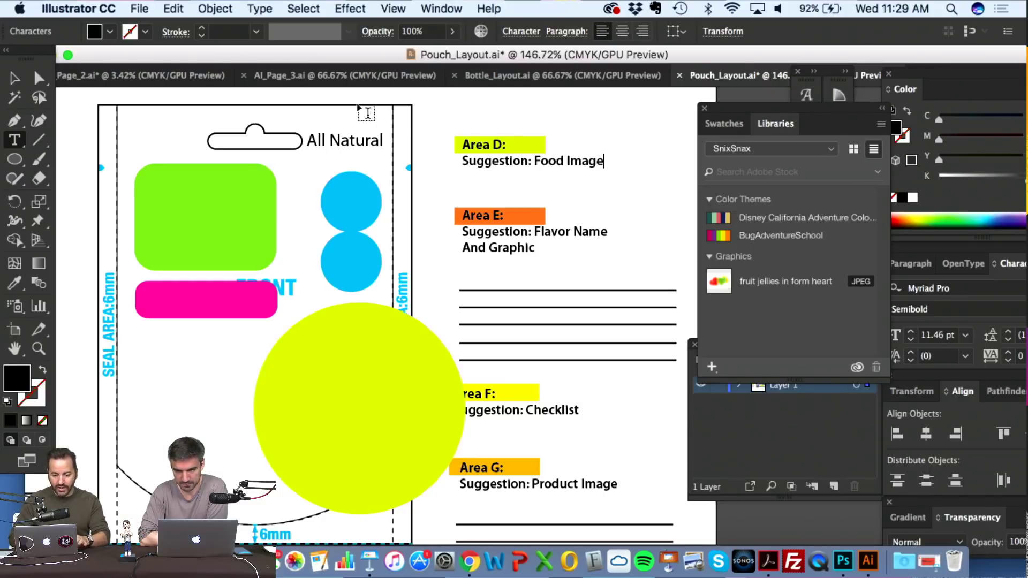
- Draw two small overlapping circles below the pink rounded bar, using the large circle's yellow-green fill
{"action": "left_click", "coordinate": [14, 79]}
{"action": "scroll", "coordinate": [361, 322], "scroll_direction": "down", "scroll_amount": 4}
{"action": "scroll", "coordinate": [361, 322], "scroll_direction": "left", "scroll_amount": 2}
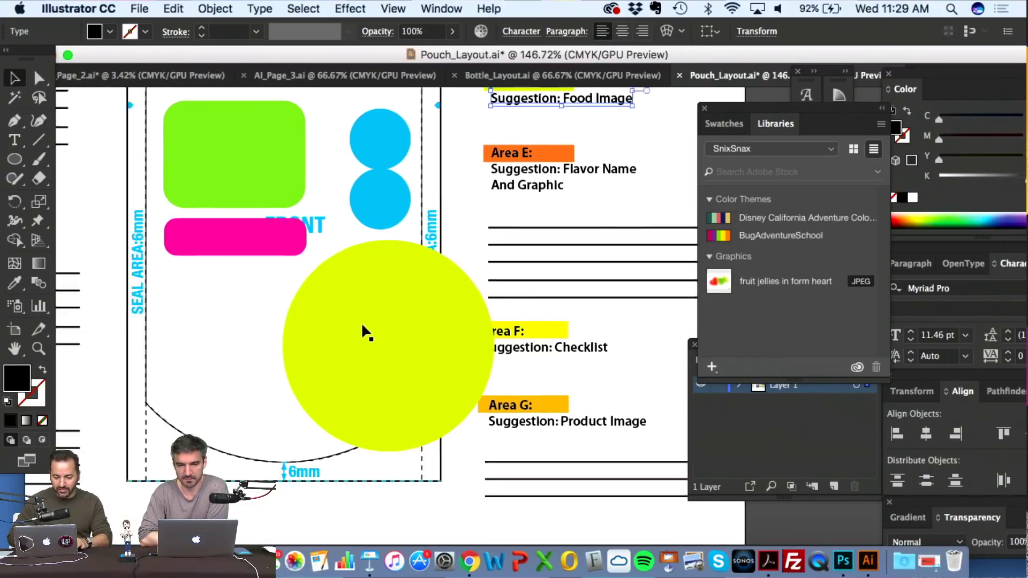
{"action": "left_click", "coordinate": [383, 322]}
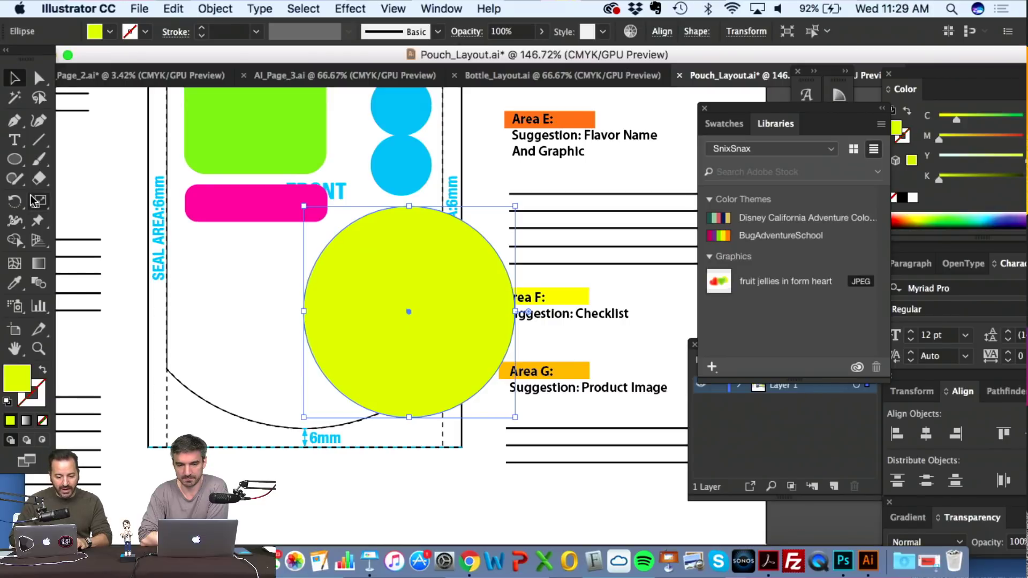
{"action": "left_click", "coordinate": [14, 160]}
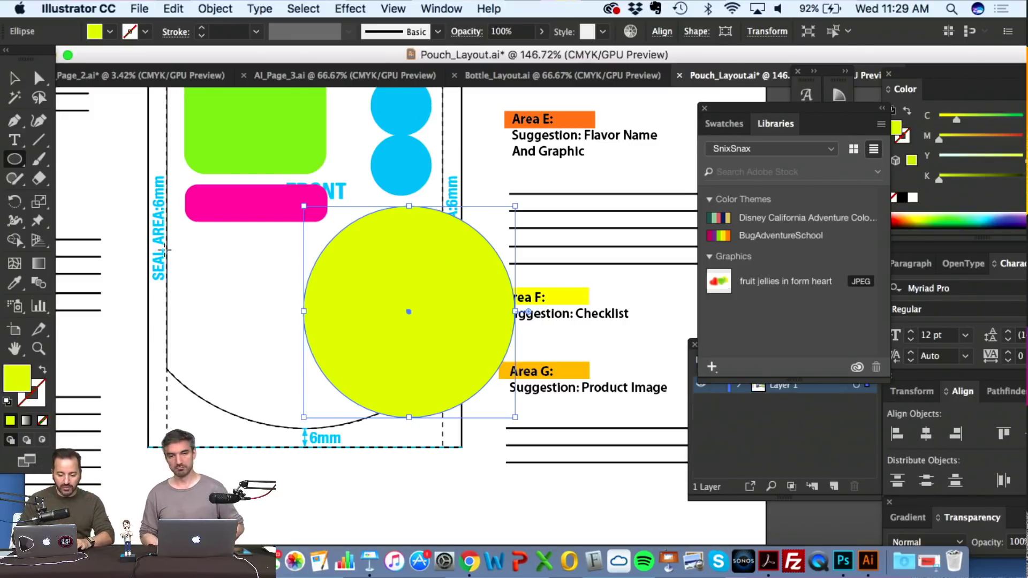
{"action": "left_click_drag", "start_coordinate": [183, 227], "coordinate": [247, 290]}
{"action": "left_click_drag", "start_coordinate": [231, 248], "coordinate": [292, 310]}
{"action": "left_click", "coordinate": [15, 80]}
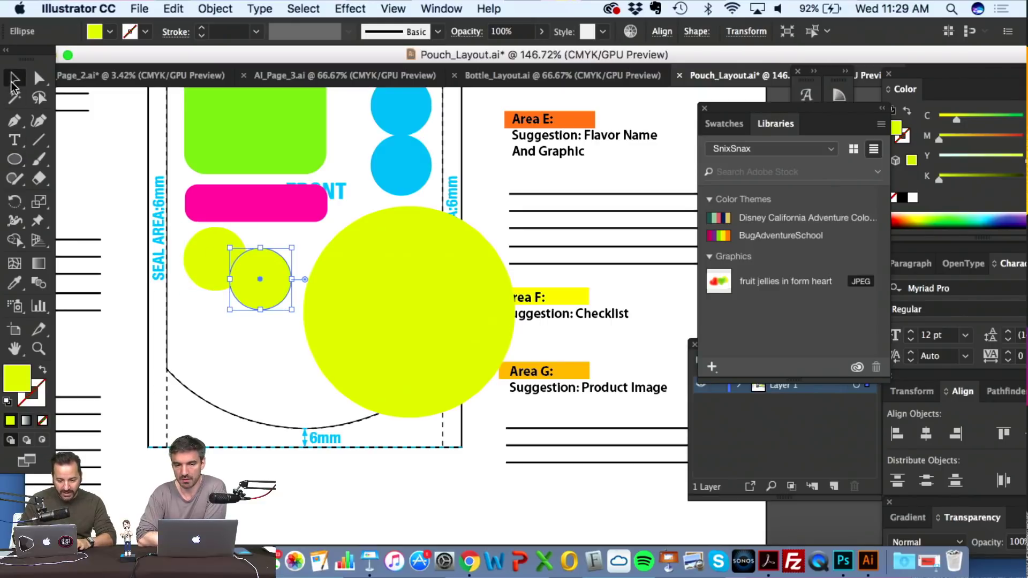
- Shift both small circles toward the large circle and recolour them with the orange sampled from the Area G label
{"action": "left_click", "coordinate": [199, 252], "text": "shift"}
{"action": "left_click_drag", "start_coordinate": [199, 252], "coordinate": [226, 253]}
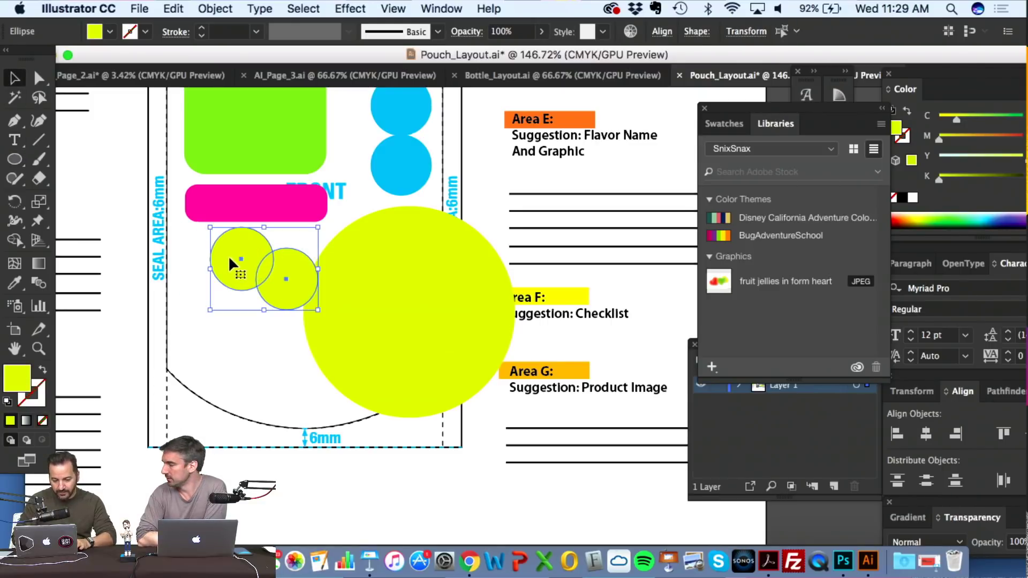
{"action": "left_click", "coordinate": [12, 287]}
{"action": "left_click", "coordinate": [578, 369]}
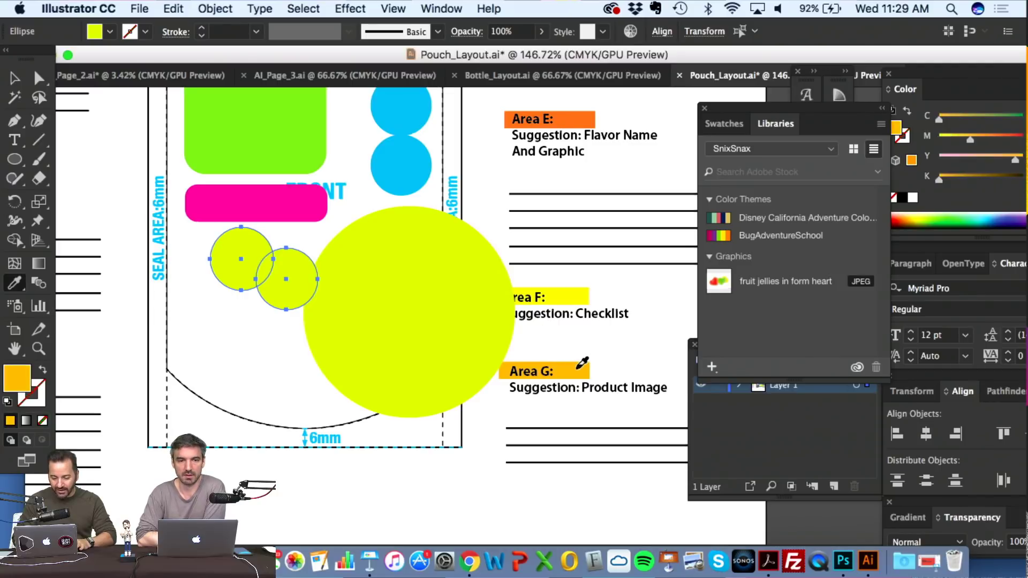
{"action": "key", "text": "v"}
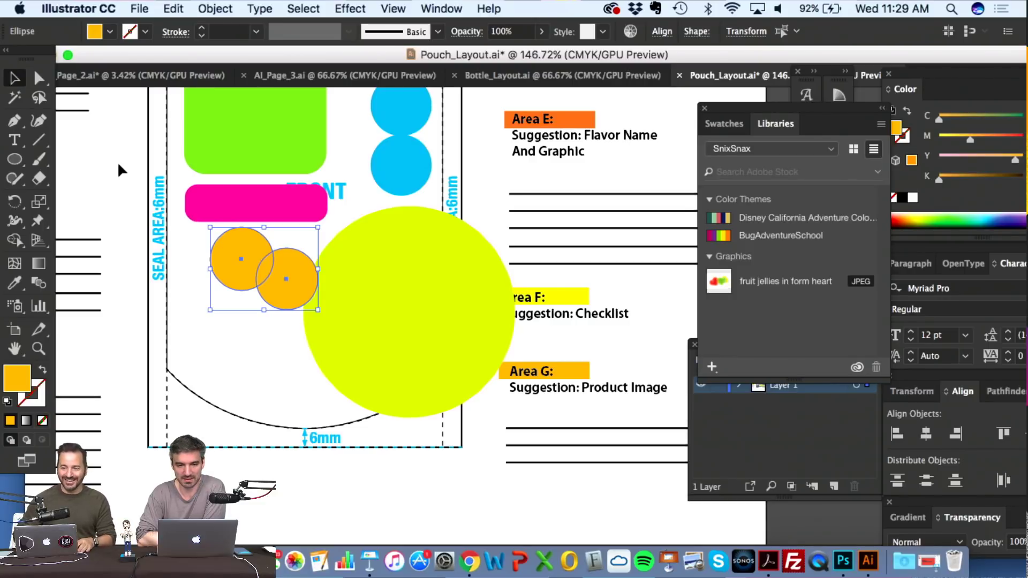
- Replace the Area G line "Suggestion: Product Image" with "Illustrations of Fruit"
{"action": "scroll", "coordinate": [117, 162], "scroll_direction": "up", "scroll_amount": 3}
{"action": "scroll", "coordinate": [112, 155], "scroll_direction": "right", "scroll_amount": 2}
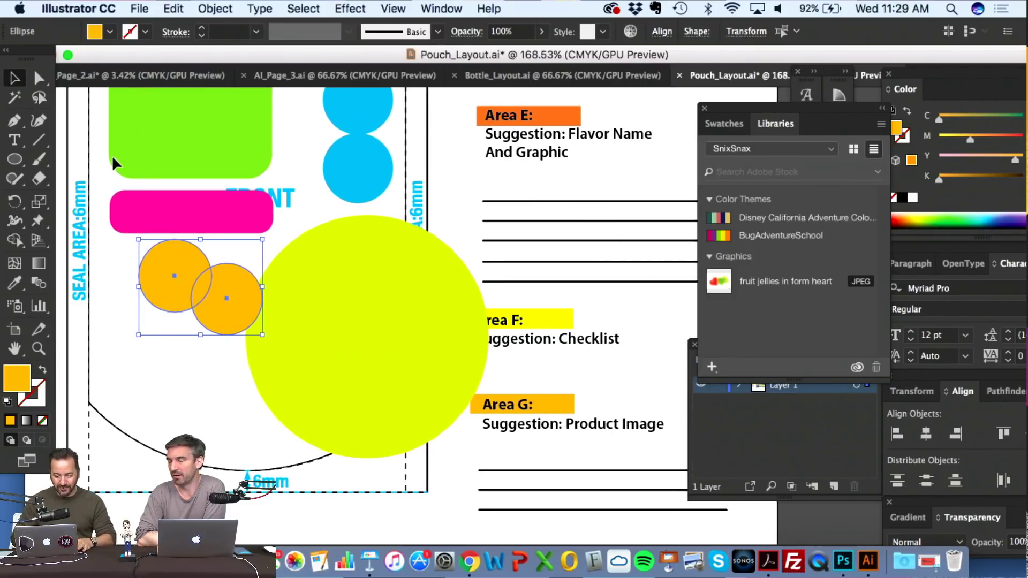
{"action": "scroll", "coordinate": [346, 117], "scroll_direction": "up", "scroll_amount": 5}
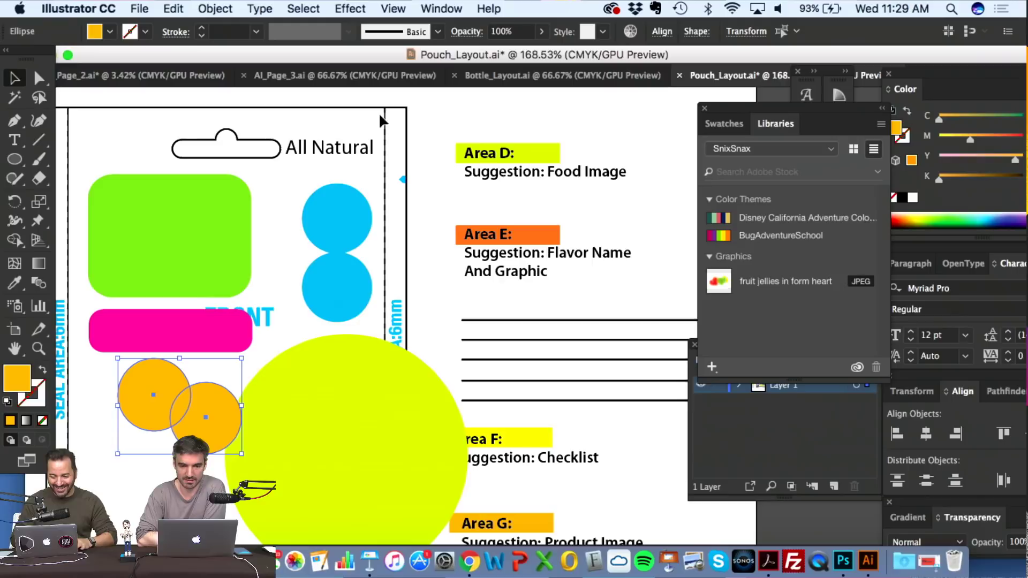
{"action": "scroll", "coordinate": [246, 222], "scroll_direction": "down", "scroll_amount": 4}
{"action": "scroll", "coordinate": [245, 222], "scroll_direction": "right", "scroll_amount": 1}
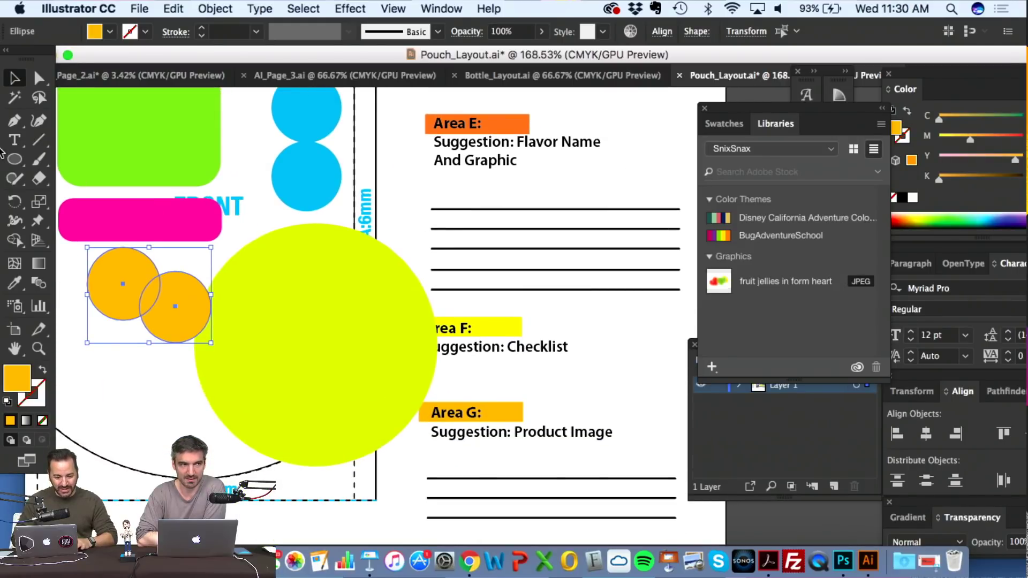
{"action": "left_click", "coordinate": [14, 140]}
{"action": "double_click", "coordinate": [555, 428]}
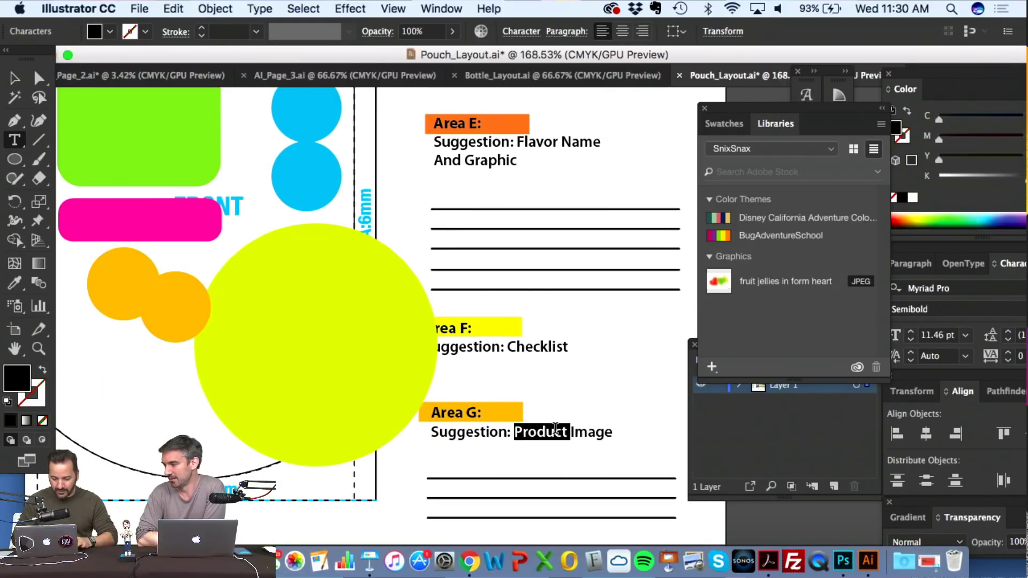
{"action": "triple_click", "coordinate": [556, 428]}
{"action": "type", "text": "Illustr"}
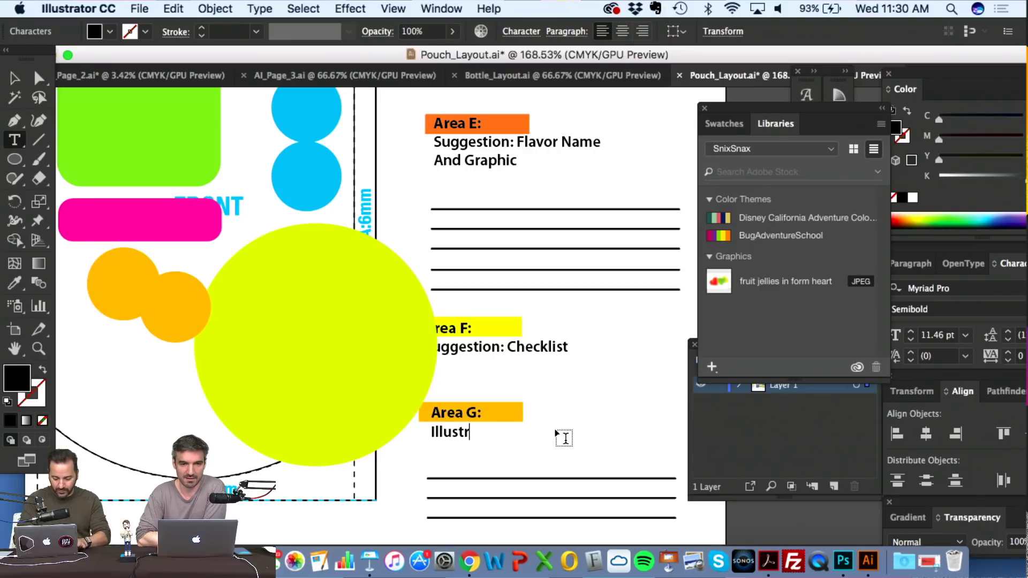
{"action": "type", "text": "ations of"}
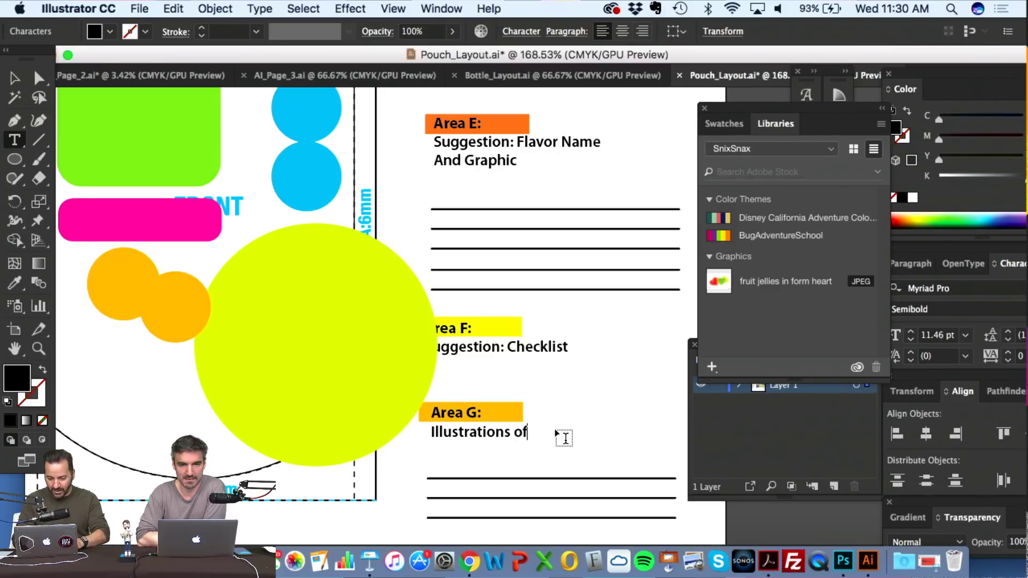
{"action": "type", "text": " Fru"}
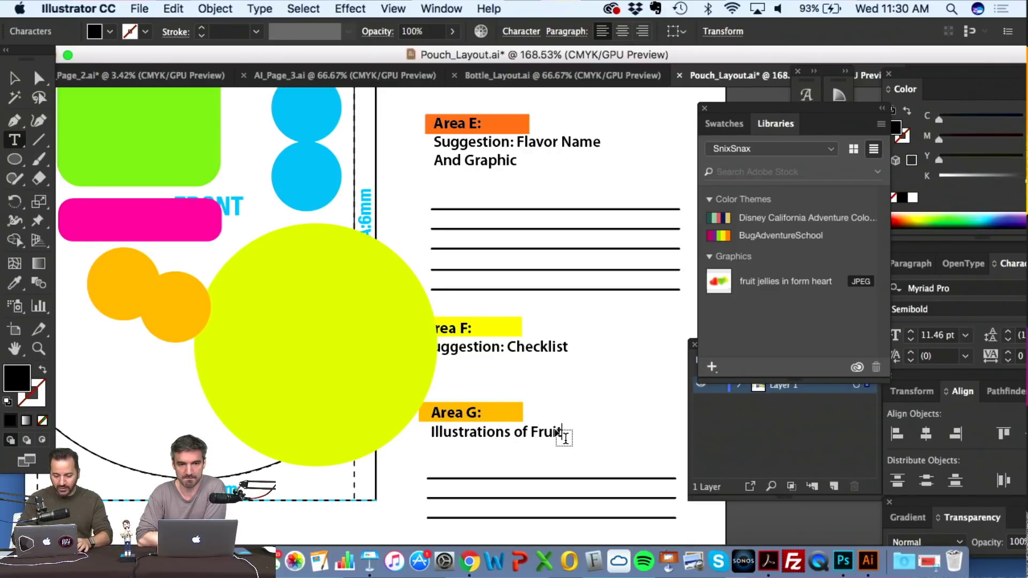
{"action": "type", "text": "it"}
{"action": "scroll", "coordinate": [565, 438], "scroll_direction": "down", "scroll_amount": 1}
{"action": "key", "text": "Escape"}
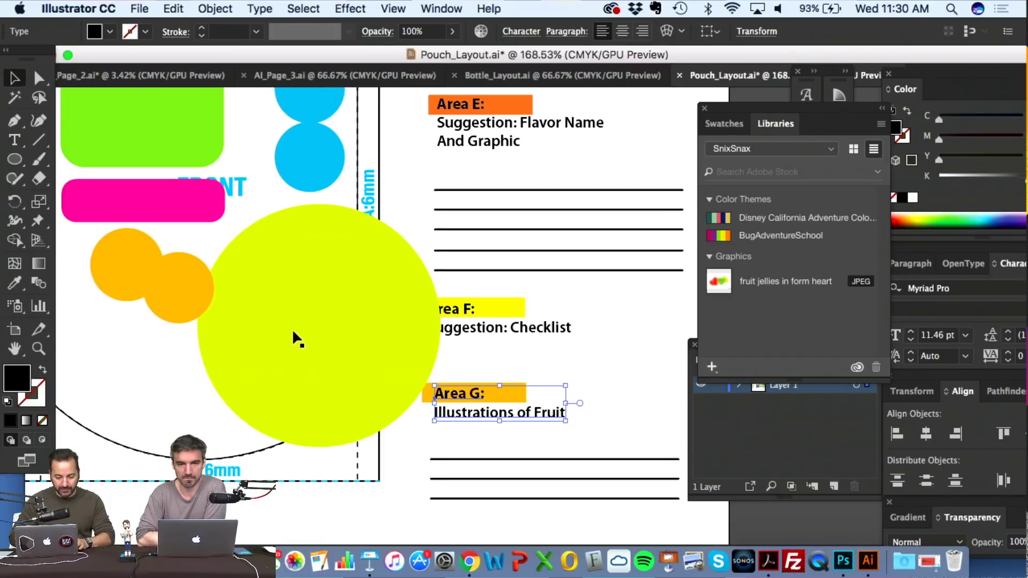
- Move the pair of blue circles slightly toward the green rectangle, centring them beneath the "All Natural" text
{"action": "scroll", "coordinate": [275, 331], "scroll_direction": "left", "scroll_amount": 3}
{"action": "scroll", "coordinate": [276, 331], "scroll_direction": "down", "scroll_amount": 2}
{"action": "left_click", "coordinate": [257, 335]}
{"action": "scroll", "coordinate": [258, 336], "scroll_direction": "up", "scroll_amount": 1}
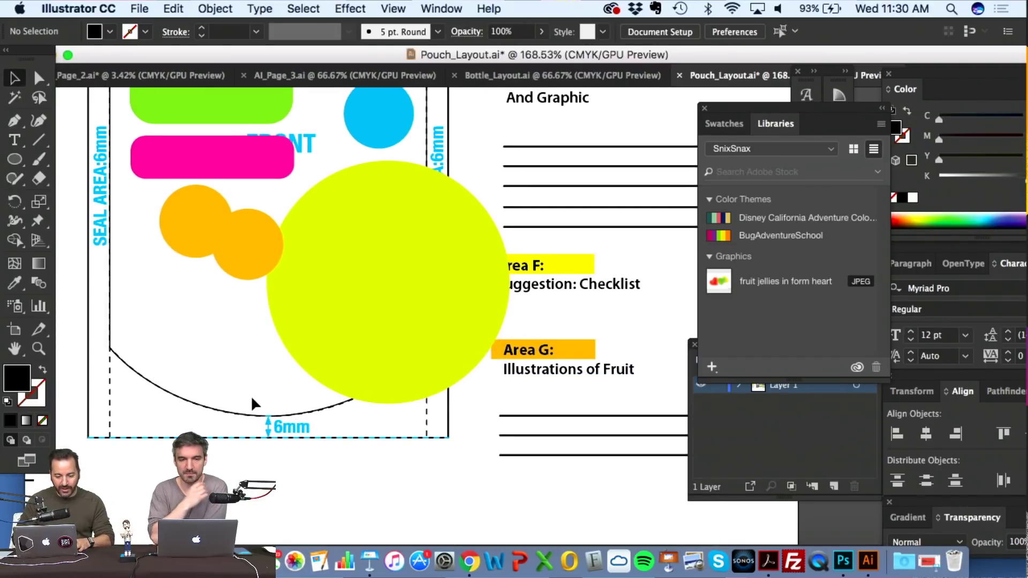
{"action": "scroll", "coordinate": [251, 399], "scroll_direction": "down", "scroll_amount": 1}
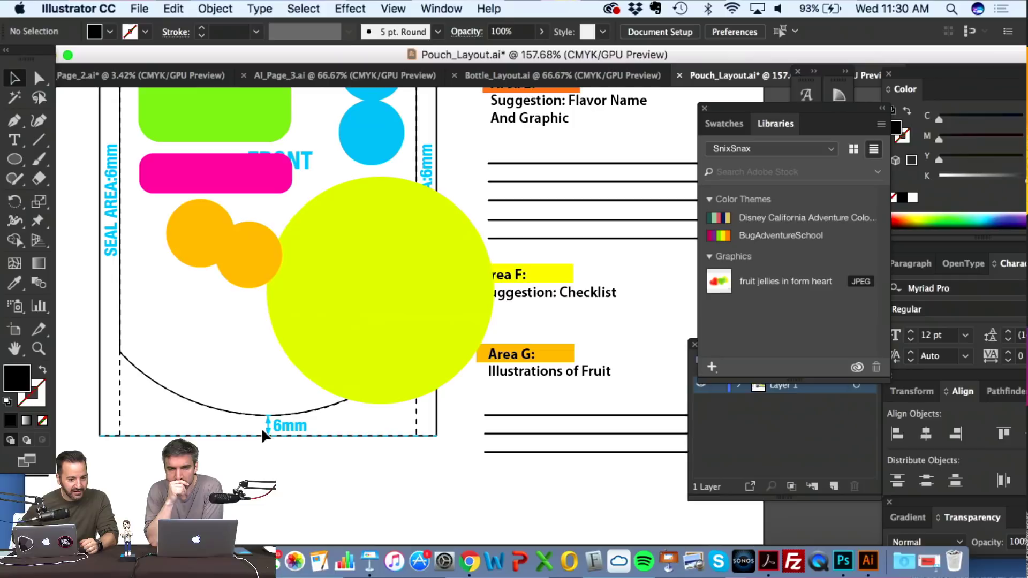
{"action": "scroll", "coordinate": [275, 365], "scroll_direction": "down", "scroll_amount": 5}
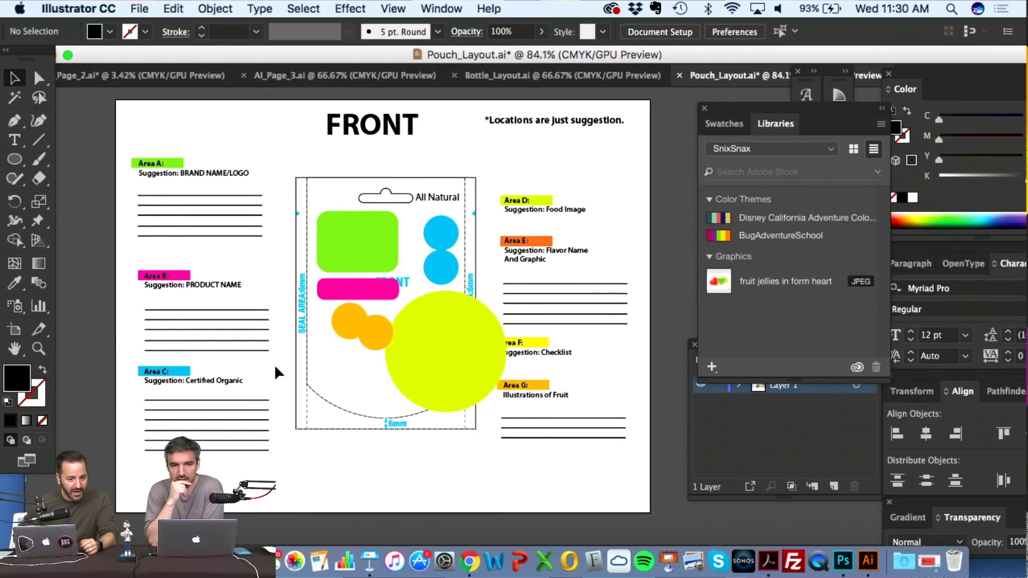
{"action": "left_click", "coordinate": [437, 268]}
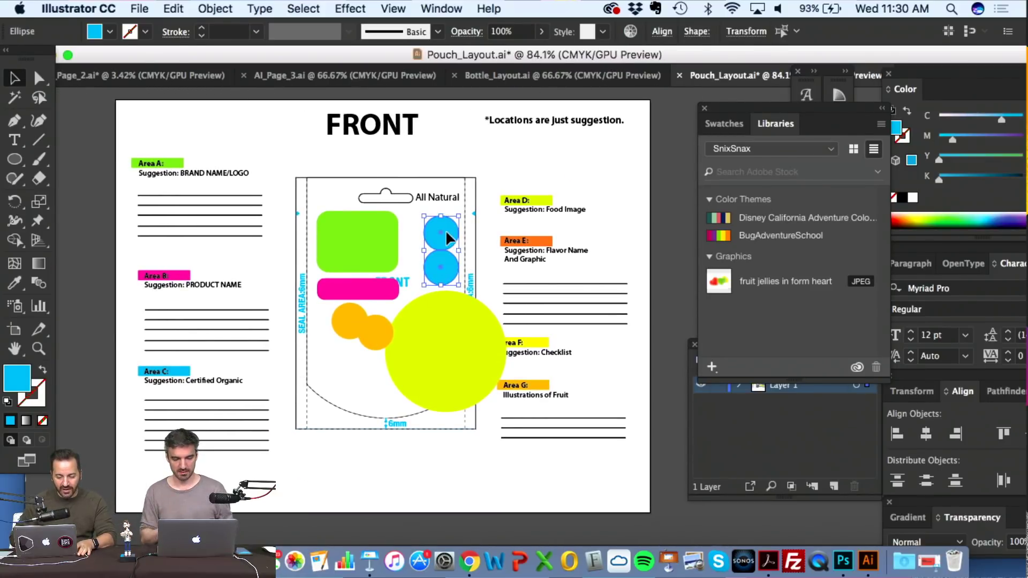
{"action": "left_click_drag", "start_coordinate": [438, 236], "coordinate": [433, 235]}
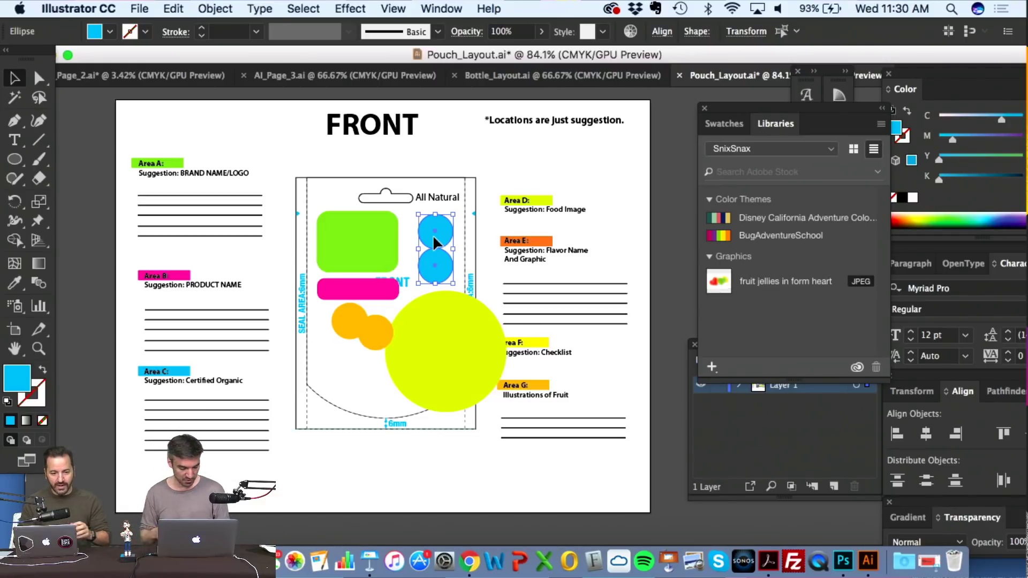
- Switch the library to My Library and place its Snix snax pattern as an image over the artboard's right edge
{"action": "scroll", "coordinate": [432, 235], "scroll_direction": "up", "scroll_amount": 3}
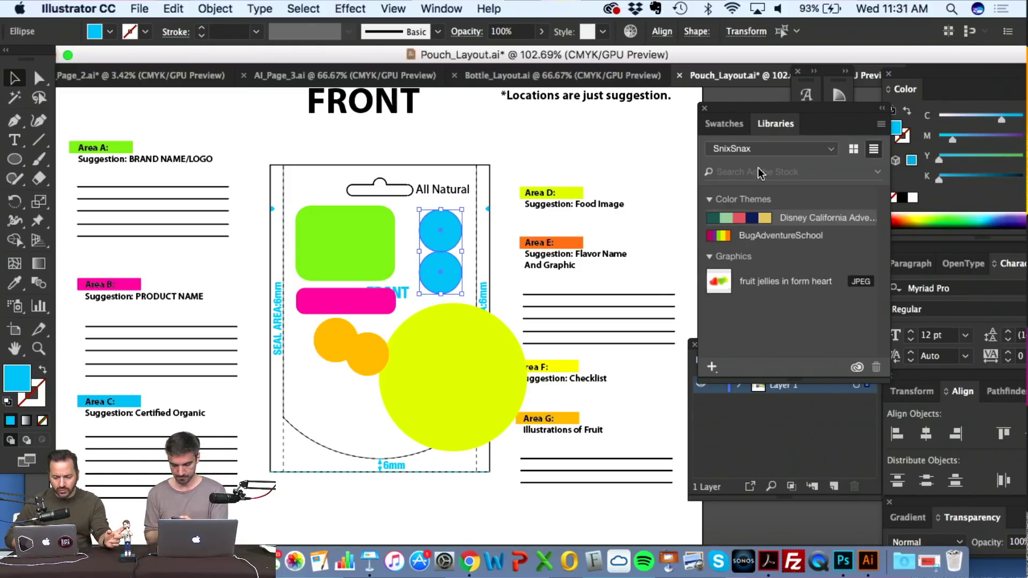
{"action": "left_click", "coordinate": [760, 150]}
{"action": "left_click", "coordinate": [761, 181]}
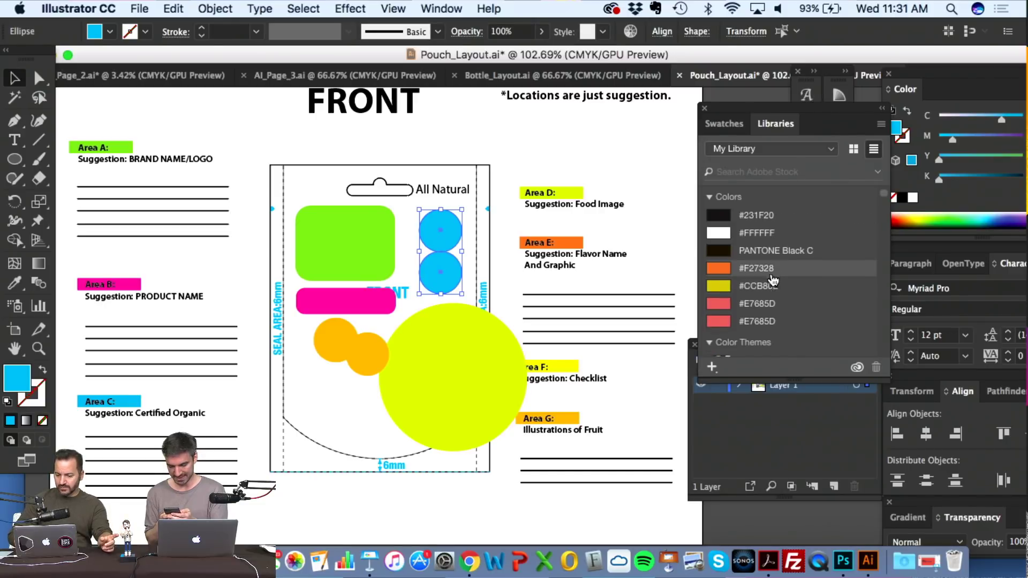
{"action": "scroll", "coordinate": [773, 284], "scroll_direction": "down", "scroll_amount": 10}
{"action": "scroll", "coordinate": [771, 277], "scroll_direction": "down", "scroll_amount": 15}
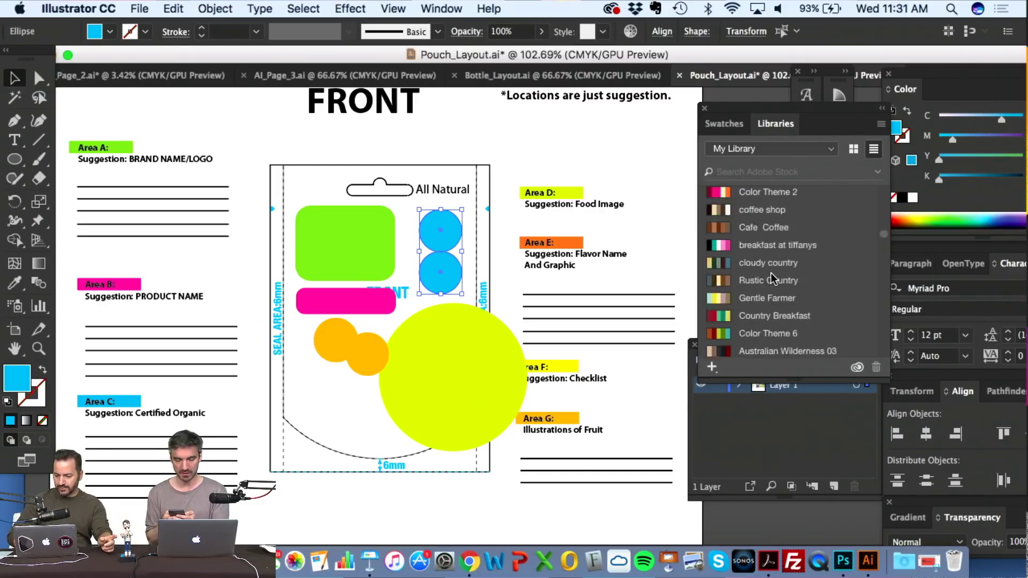
{"action": "scroll", "coordinate": [771, 277], "scroll_direction": "down", "scroll_amount": 5}
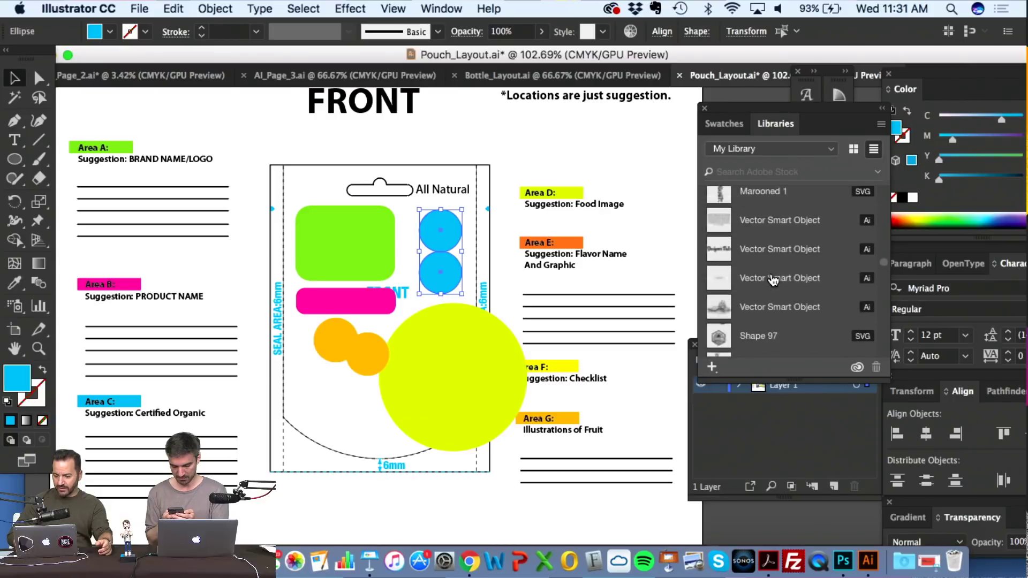
{"action": "scroll", "coordinate": [773, 278], "scroll_direction": "down", "scroll_amount": 10}
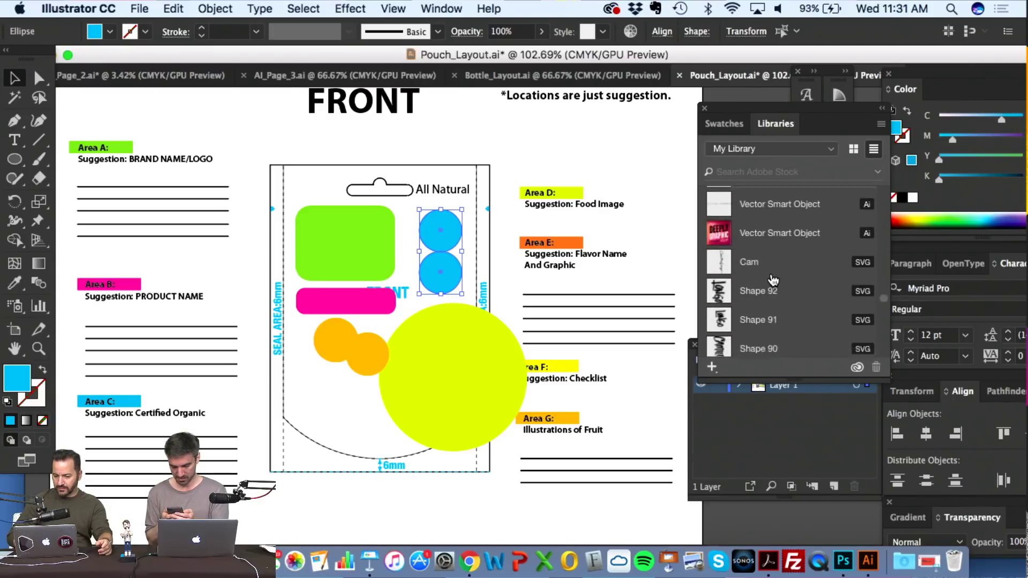
{"action": "scroll", "coordinate": [773, 280], "scroll_direction": "down", "scroll_amount": 8}
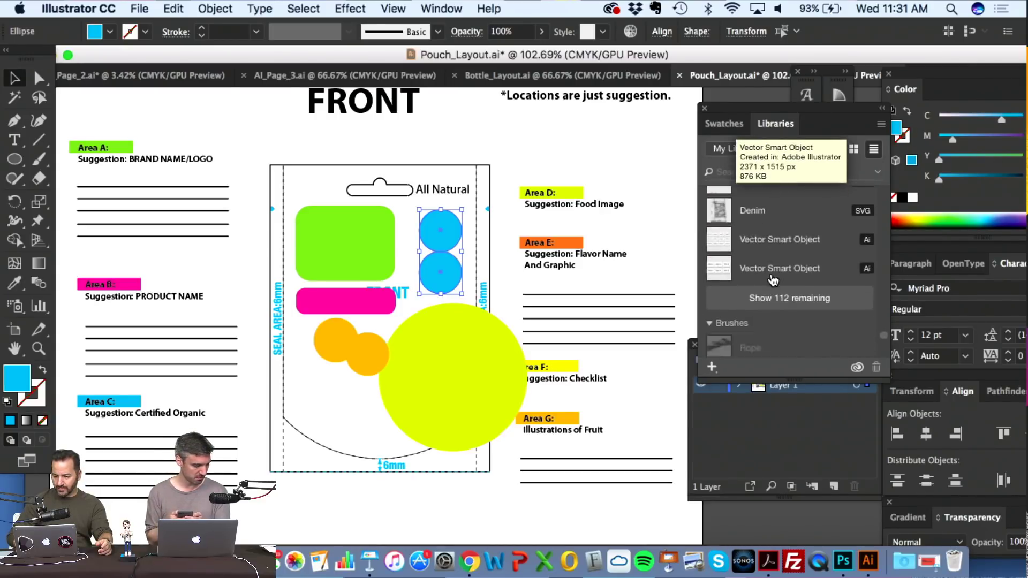
{"action": "scroll", "coordinate": [773, 280], "scroll_direction": "down", "scroll_amount": 4}
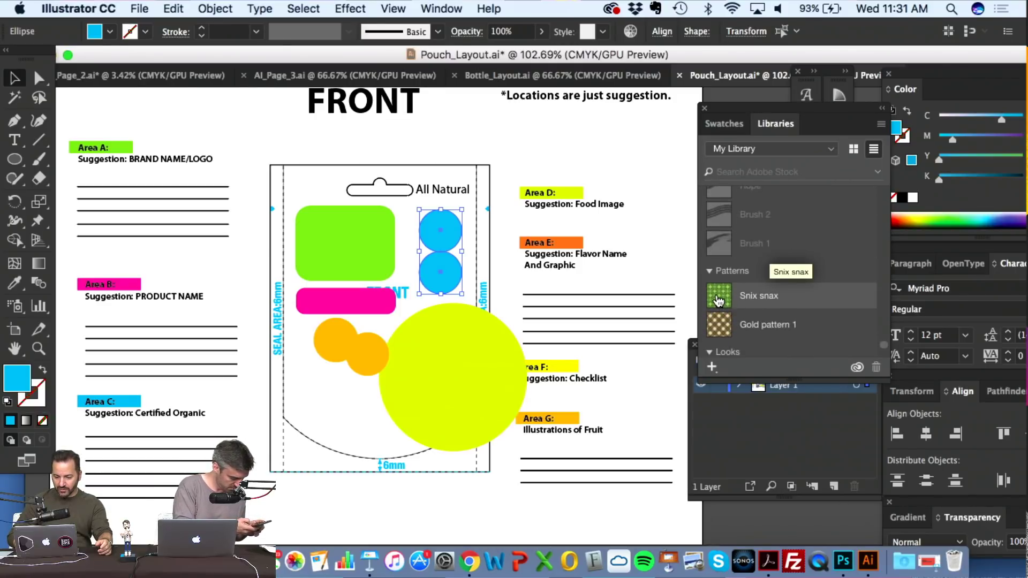
{"action": "left_click_drag", "start_coordinate": [718, 306], "coordinate": [634, 234]}
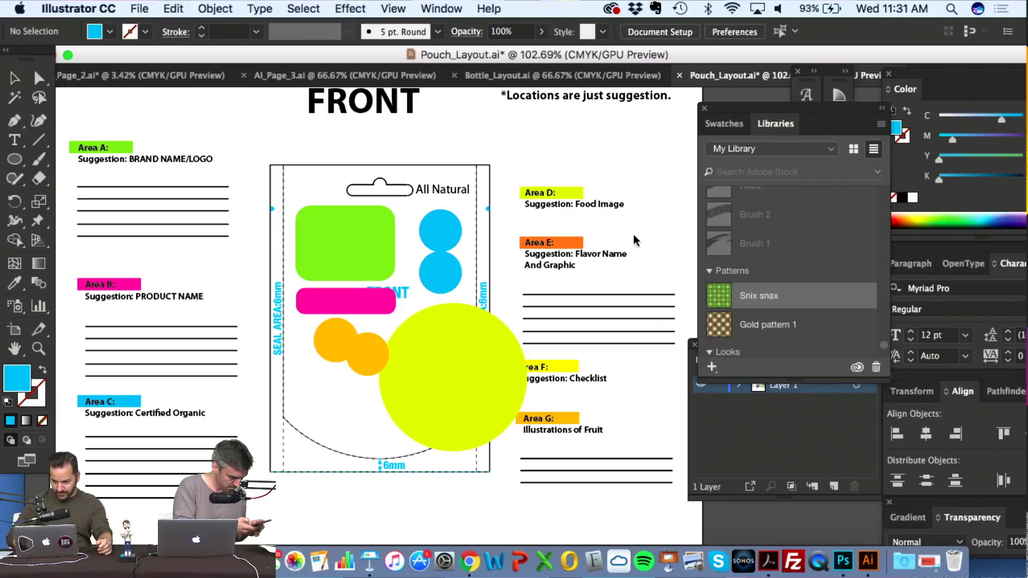
{"action": "scroll", "coordinate": [635, 234], "scroll_direction": "right", "scroll_amount": 5}
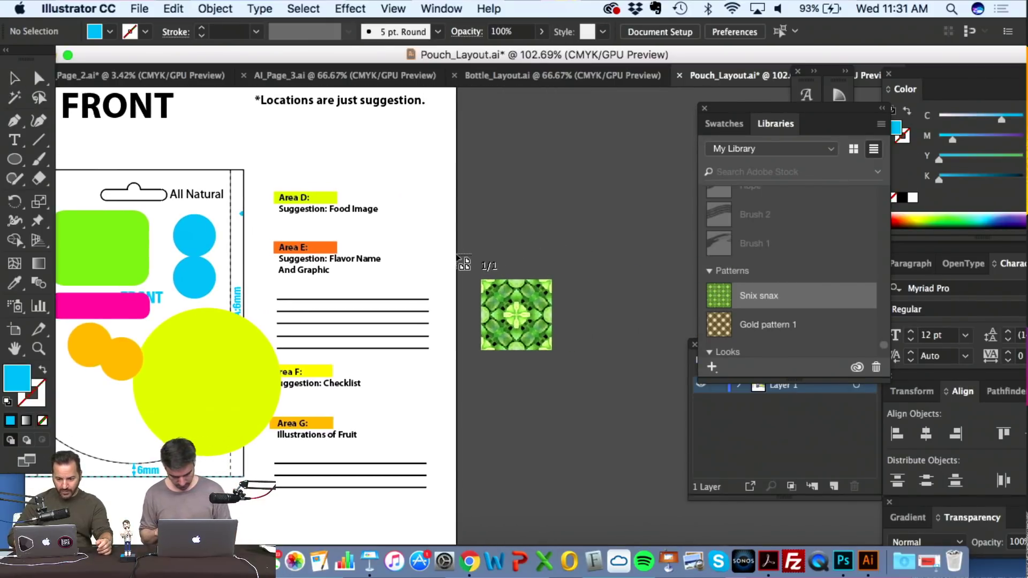
{"action": "left_click", "coordinate": [367, 143]}
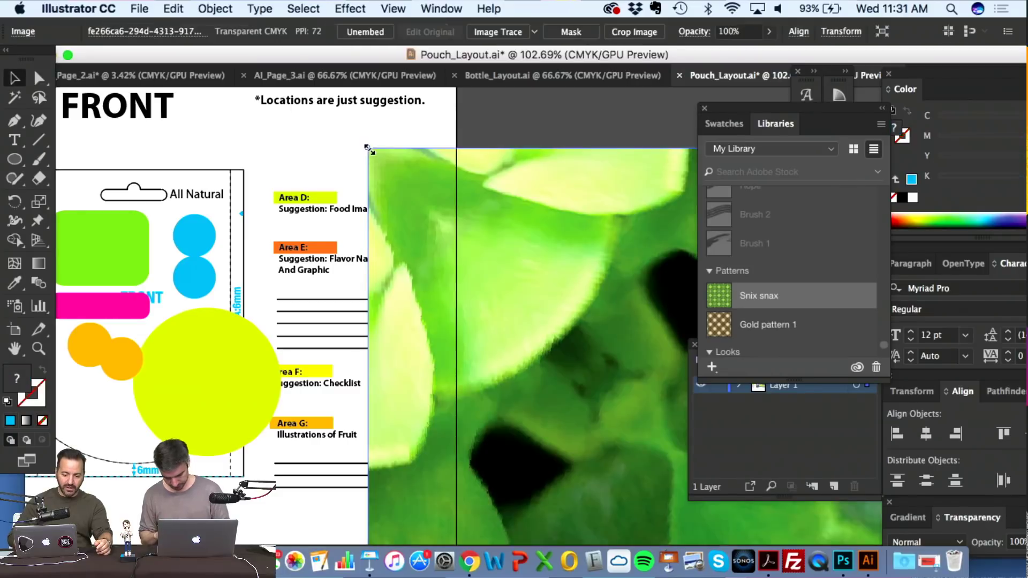
- Scale the placed Snix snax pattern image to about half size and position it just outside the artboard's right edge
{"action": "scroll", "coordinate": [429, 220], "scroll_direction": "down", "scroll_amount": 5}
{"action": "scroll", "coordinate": [429, 221], "scroll_direction": "down", "scroll_amount": 3}
{"action": "scroll", "coordinate": [430, 220], "scroll_direction": "right", "scroll_amount": 5}
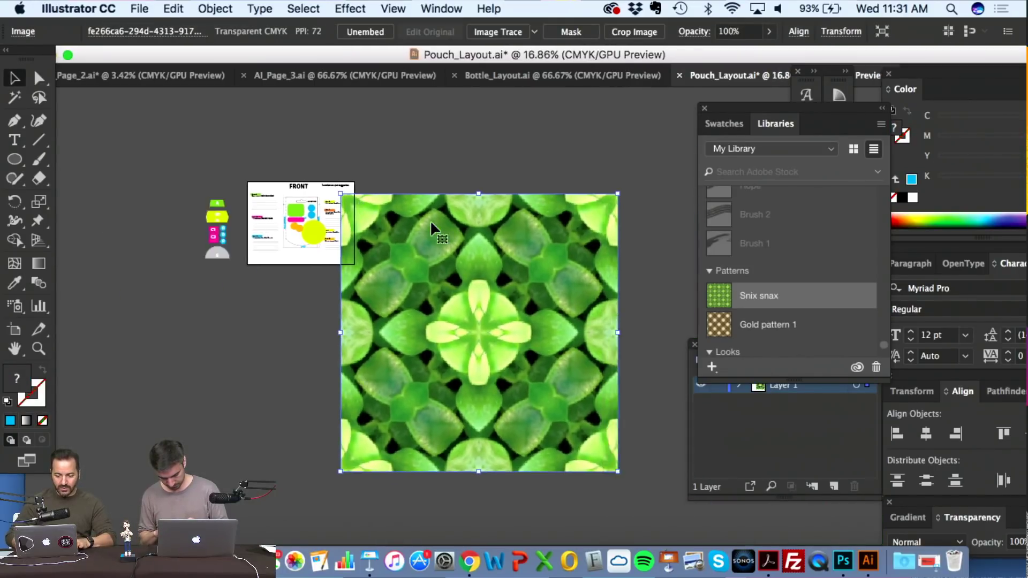
{"action": "left_click_drag", "start_coordinate": [517, 462], "coordinate": [378, 370]}
{"action": "scroll", "coordinate": [339, 268], "scroll_direction": "up", "scroll_amount": 3}
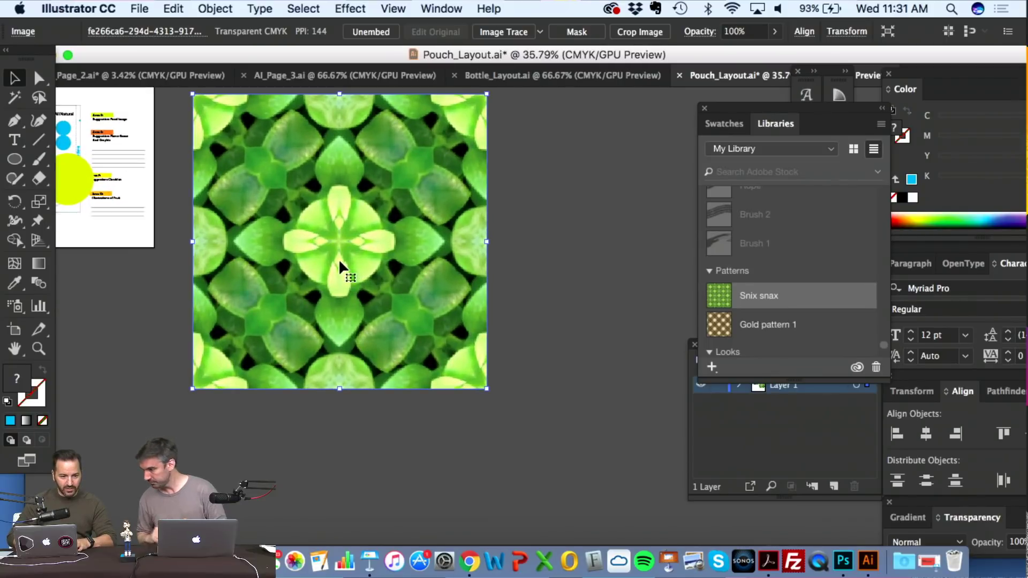
{"action": "scroll", "coordinate": [340, 266], "scroll_direction": "up", "scroll_amount": 1}
{"action": "scroll", "coordinate": [346, 259], "scroll_direction": "up", "scroll_amount": 1}
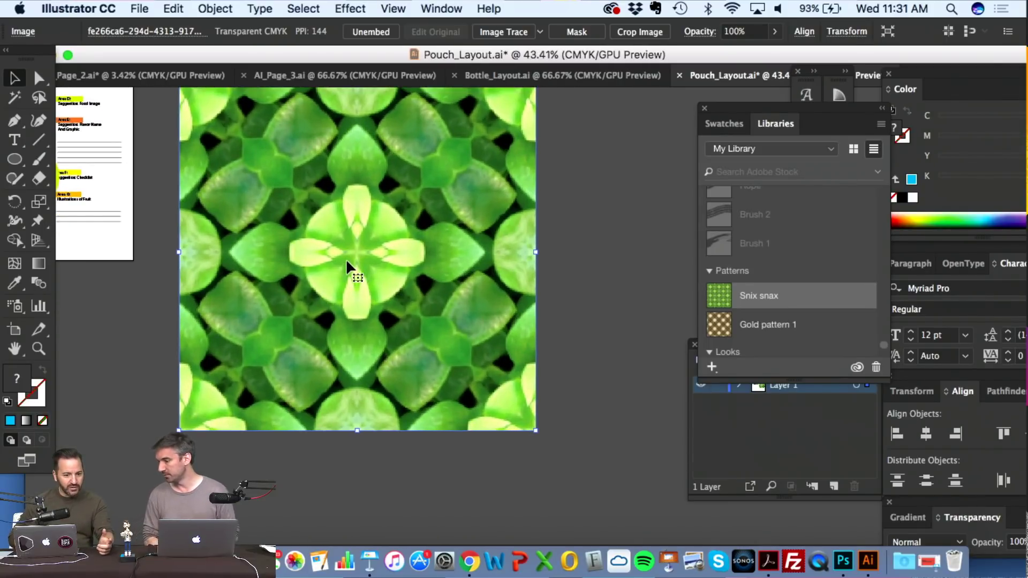
{"action": "scroll", "coordinate": [346, 259], "scroll_direction": "down", "scroll_amount": 2}
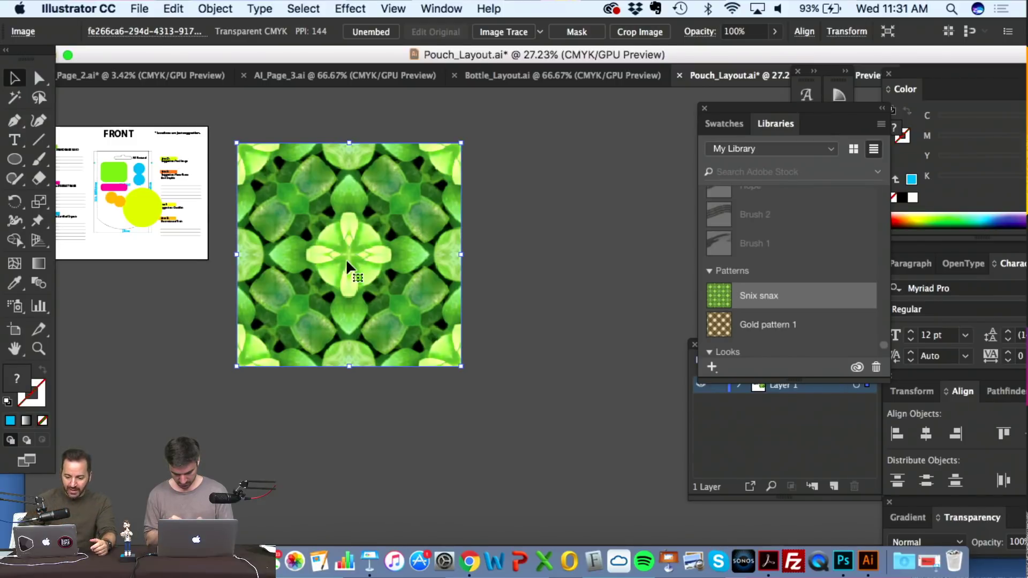
{"action": "scroll", "coordinate": [346, 258], "scroll_direction": "up", "scroll_amount": 3}
{"action": "scroll", "coordinate": [346, 259], "scroll_direction": "down", "scroll_amount": 5}
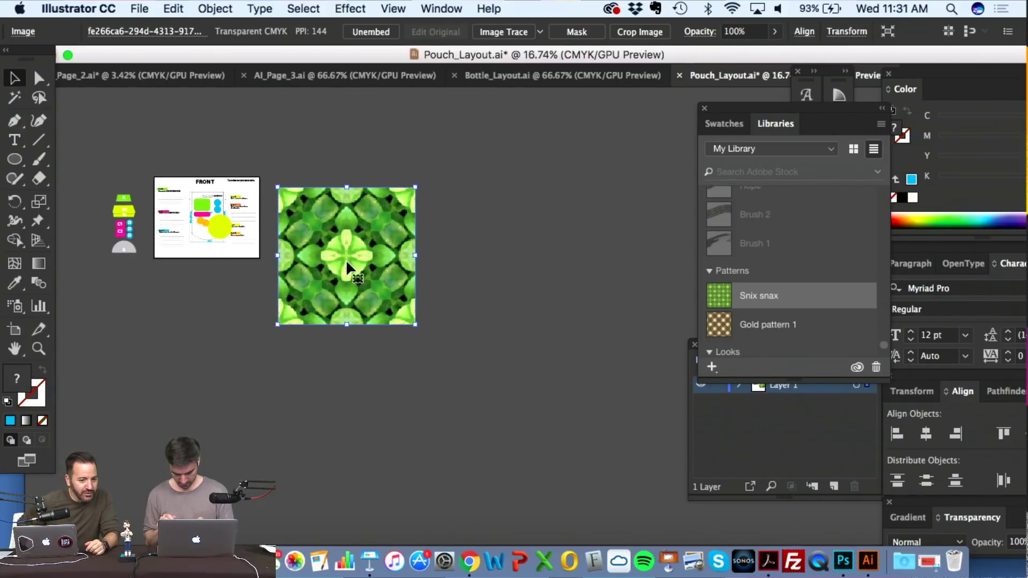
- Examine the placed Snix snax pattern image up close and as a whole
{"action": "scroll", "coordinate": [346, 259], "scroll_direction": "down", "scroll_amount": 1}
{"action": "scroll", "coordinate": [346, 259], "scroll_direction": "up", "scroll_amount": 5}
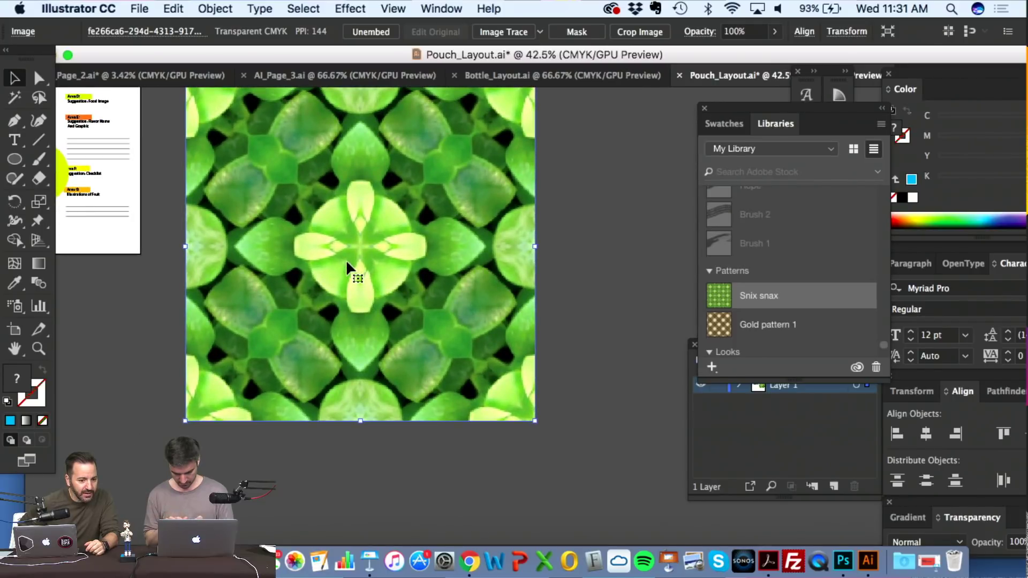
{"action": "scroll", "coordinate": [346, 259], "scroll_direction": "up", "scroll_amount": 1}
{"action": "scroll", "coordinate": [343, 264], "scroll_direction": "down", "scroll_amount": 3}
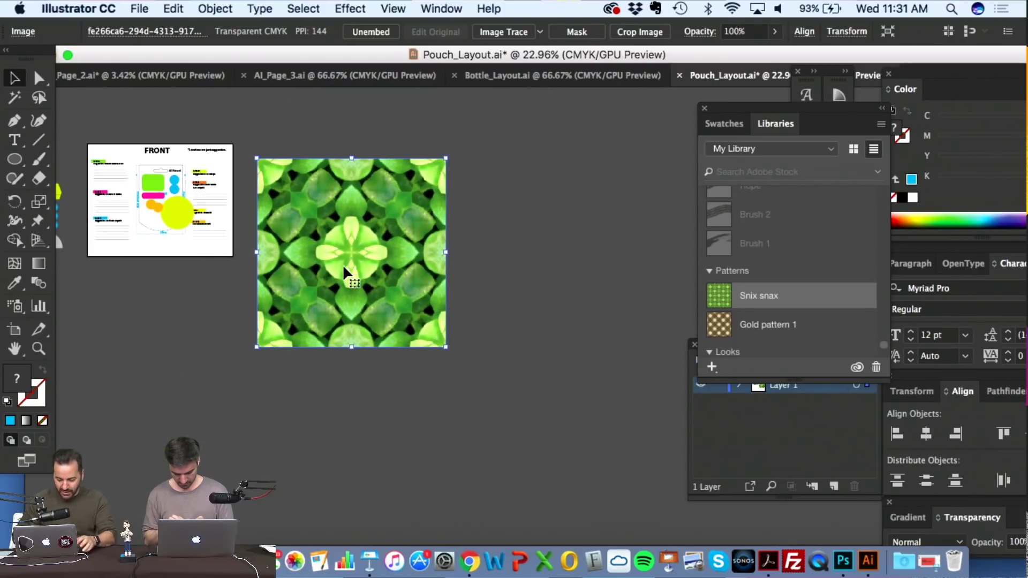
{"action": "key", "text": "ctrl+y"}
{"action": "key", "text": "ctrl+y"}
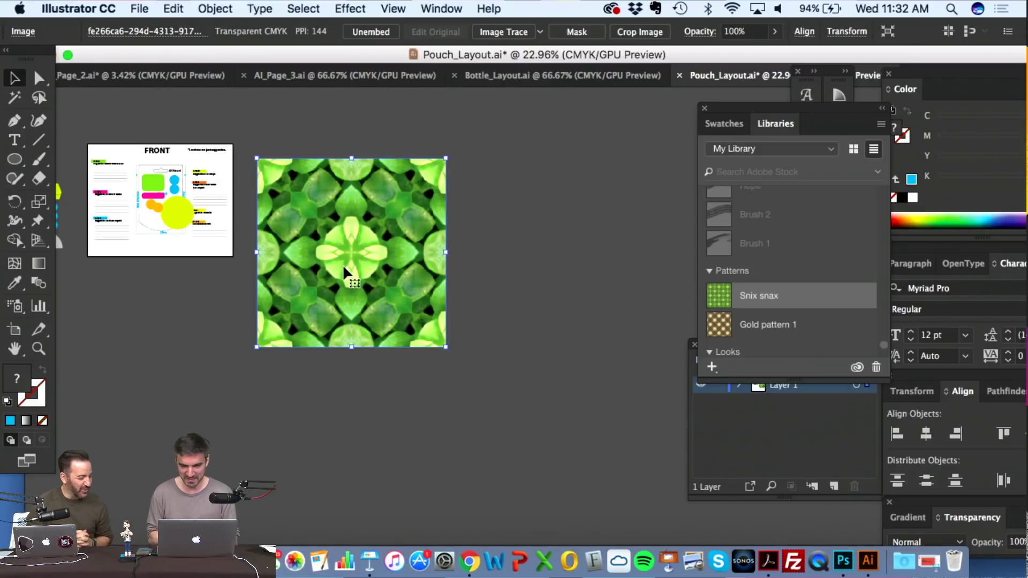
{"action": "scroll", "coordinate": [343, 261], "scroll_direction": "up", "scroll_amount": 1}
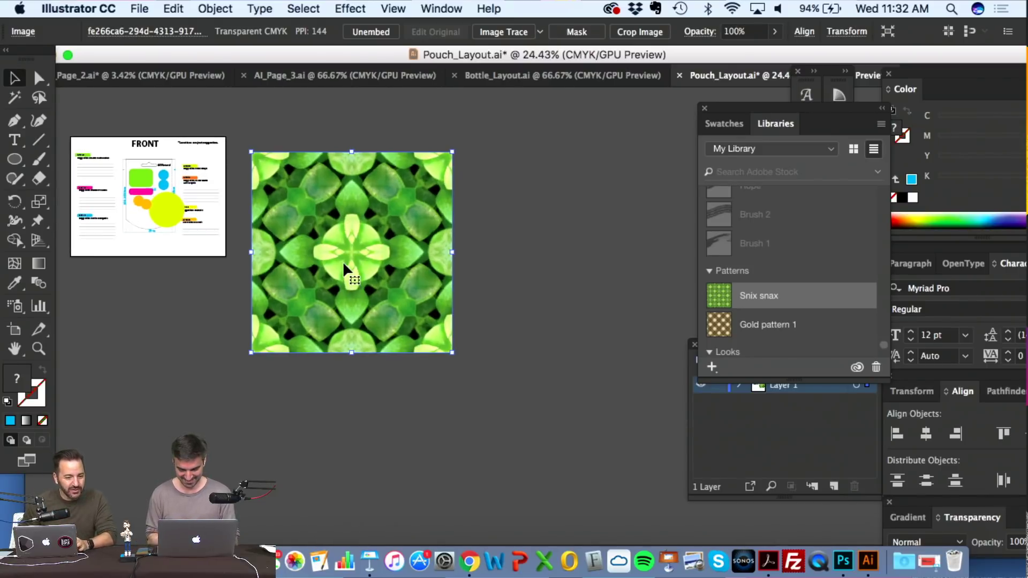
{"action": "scroll", "coordinate": [342, 261], "scroll_direction": "up", "scroll_amount": 5}
{"action": "scroll", "coordinate": [373, 310], "scroll_direction": "down", "scroll_amount": 8}
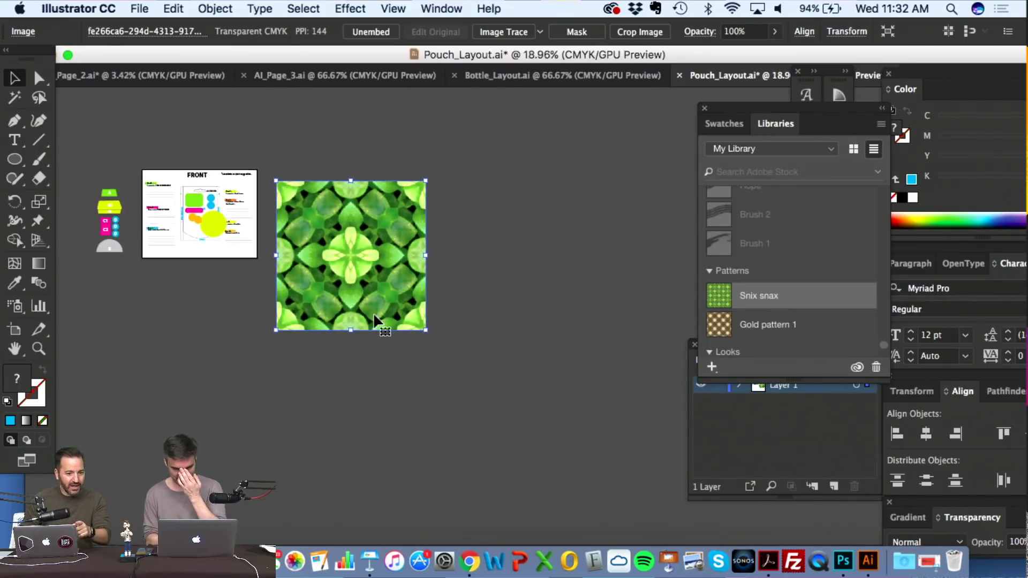
- Place the library's Gold pattern 1 as an image below the artboard and the Snix snax image
{"action": "scroll", "coordinate": [374, 315], "scroll_direction": "down", "scroll_amount": 5}
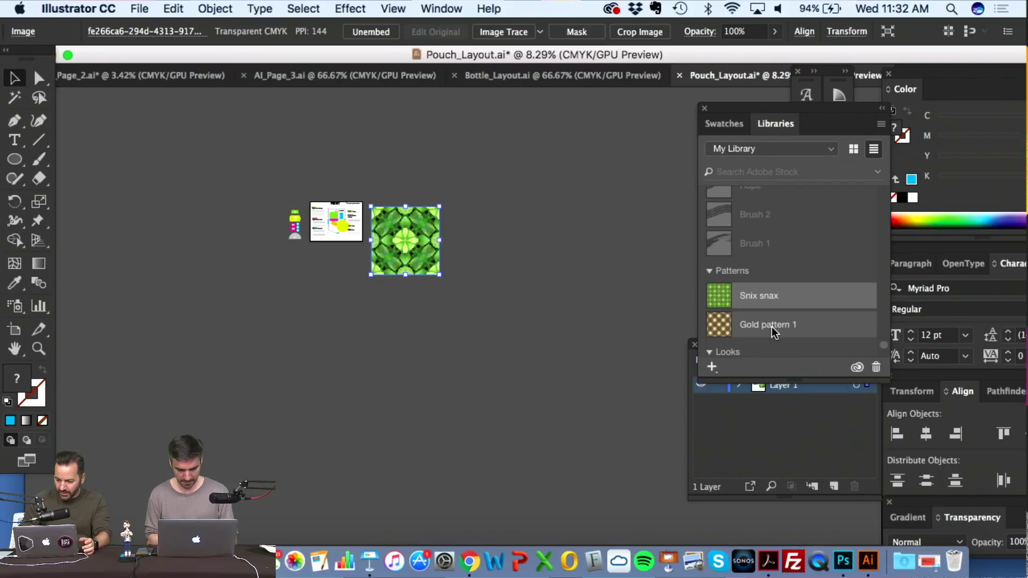
{"action": "left_click_drag", "start_coordinate": [774, 333], "coordinate": [419, 330]}
{"action": "left_click", "coordinate": [253, 272]}
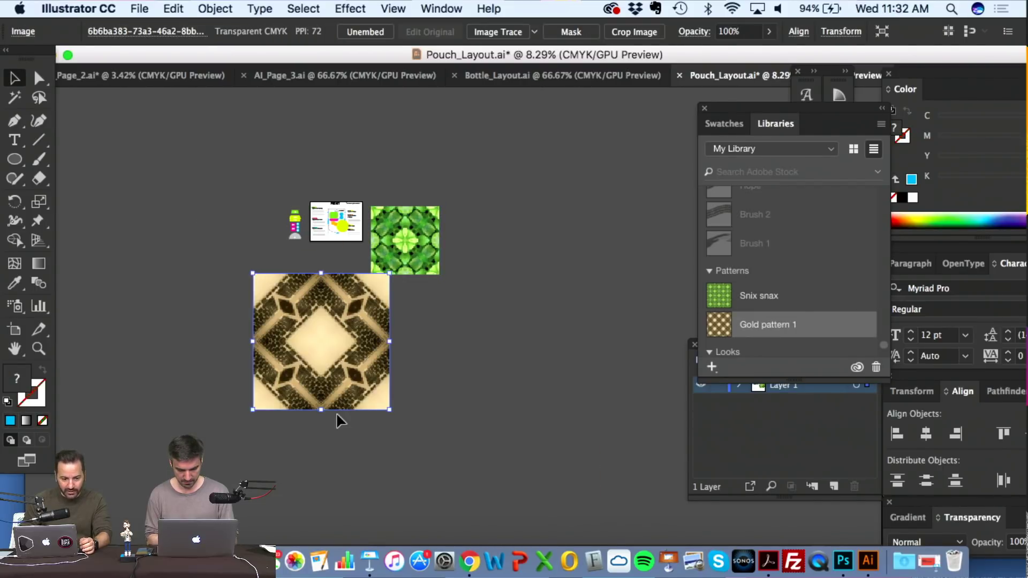
- Draw a small upright rectangle with the gold pattern fill on the pouch front, just below the two orange circles
{"action": "scroll", "coordinate": [337, 416], "scroll_direction": "up", "scroll_amount": 5}
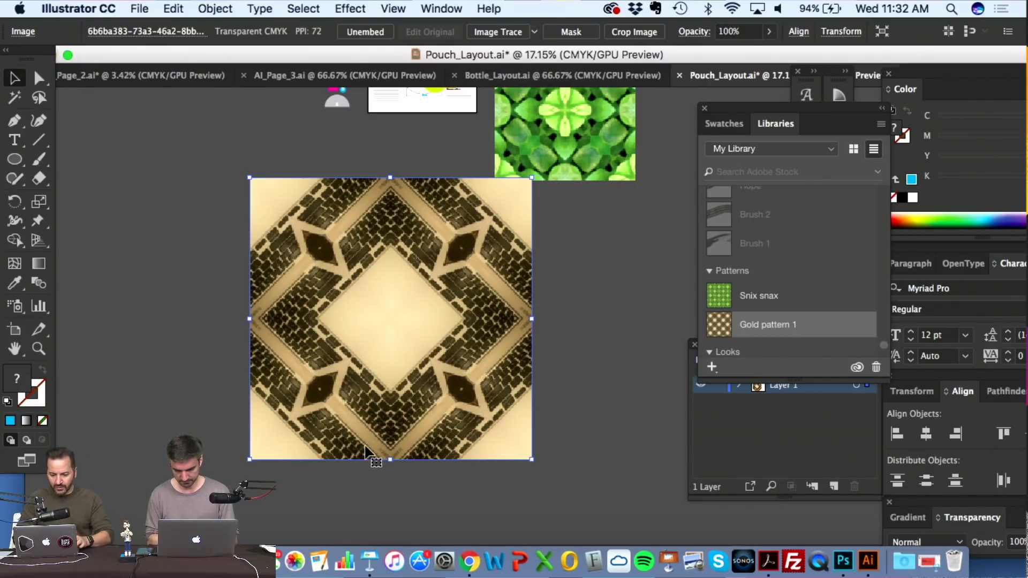
{"action": "scroll", "coordinate": [369, 431], "scroll_direction": "up", "scroll_amount": 2}
{"action": "scroll", "coordinate": [369, 431], "scroll_direction": "up", "scroll_amount": 1}
{"action": "scroll", "coordinate": [393, 247], "scroll_direction": "up", "scroll_amount": 3}
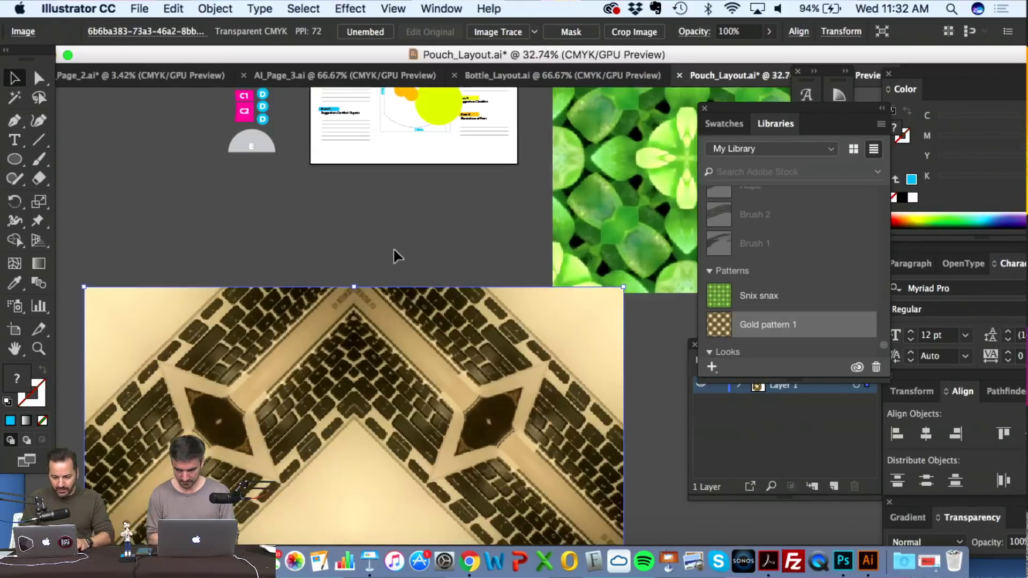
{"action": "scroll", "coordinate": [393, 247], "scroll_direction": "up", "scroll_amount": 2}
{"action": "scroll", "coordinate": [393, 247], "scroll_direction": "up", "scroll_amount": 5}
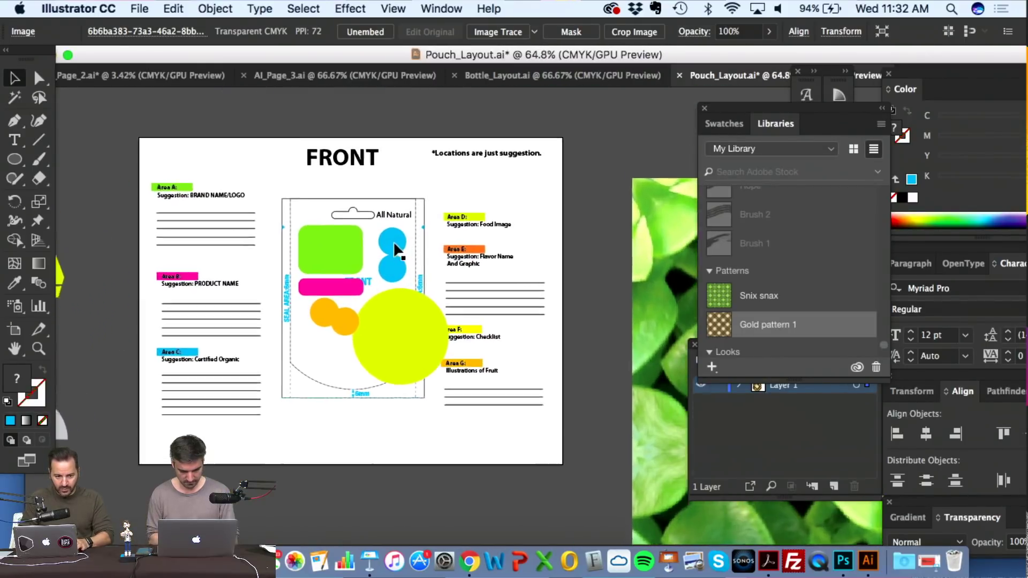
{"action": "scroll", "coordinate": [393, 241], "scroll_direction": "left", "scroll_amount": 1}
{"action": "left_click", "coordinate": [328, 523]}
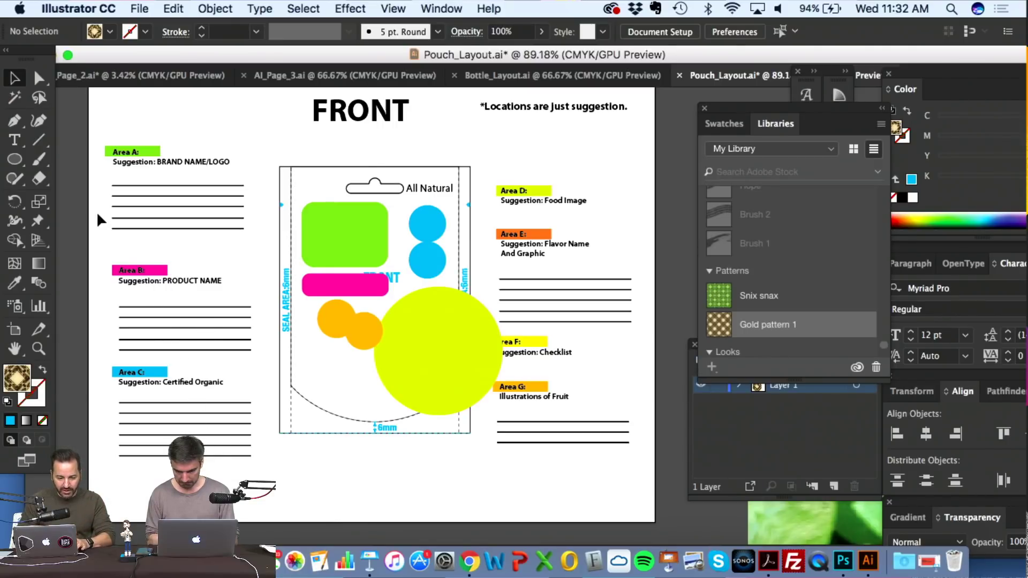
{"action": "left_click_drag", "start_coordinate": [15, 159], "coordinate": [81, 159]}
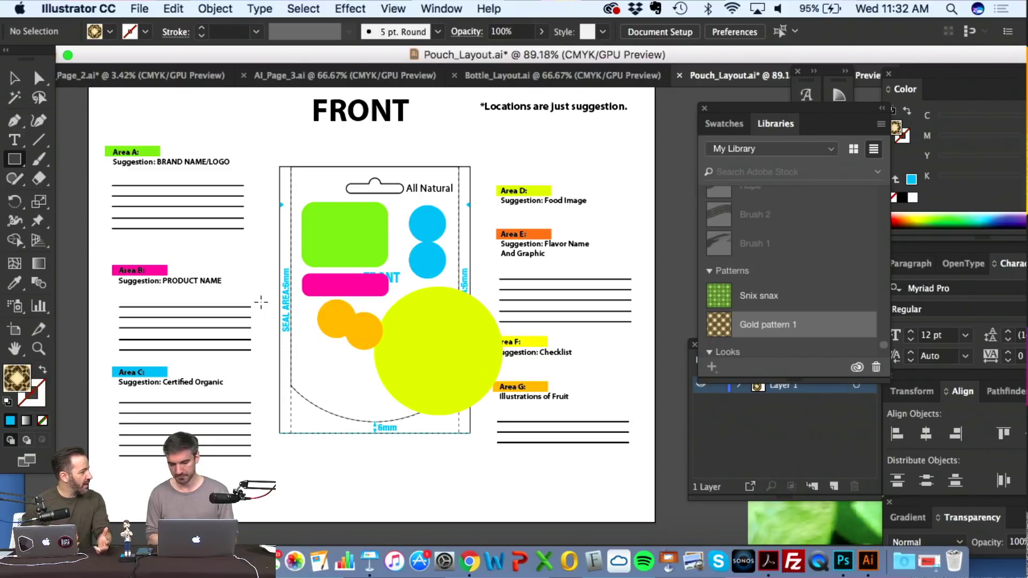
{"action": "scroll", "coordinate": [261, 301], "scroll_direction": "down", "scroll_amount": 5}
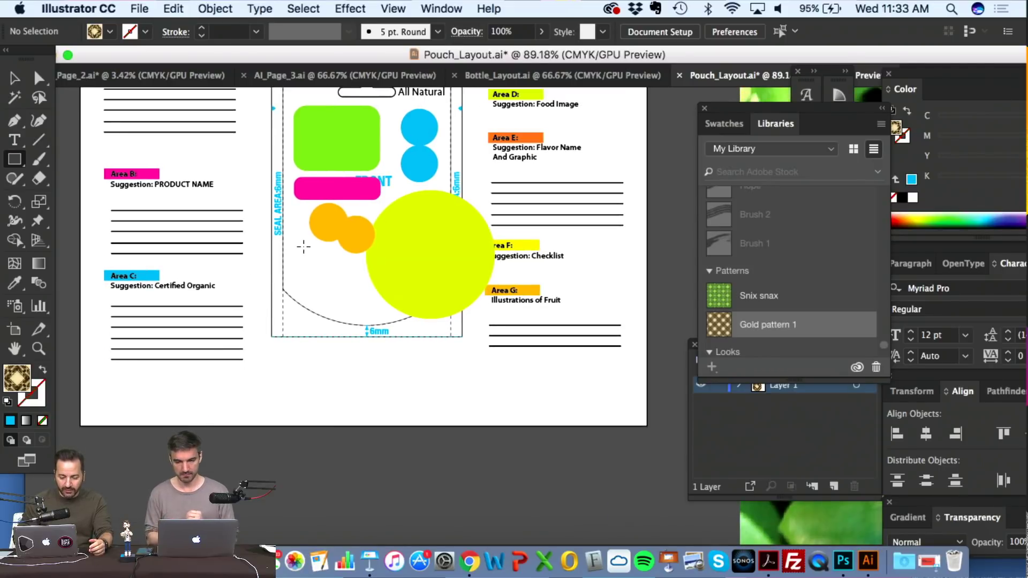
{"action": "left_click_drag", "start_coordinate": [304, 247], "coordinate": [363, 318]}
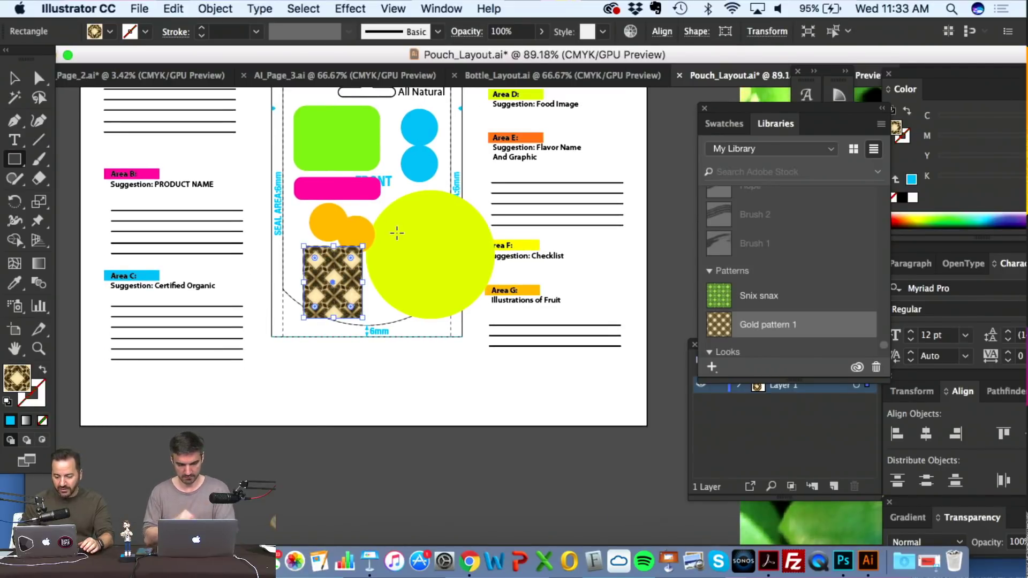
- Fill the new rectangle with the orange sampled from the Area E label and shift it slightly left
{"action": "scroll", "coordinate": [397, 233], "scroll_direction": "left", "scroll_amount": 2}
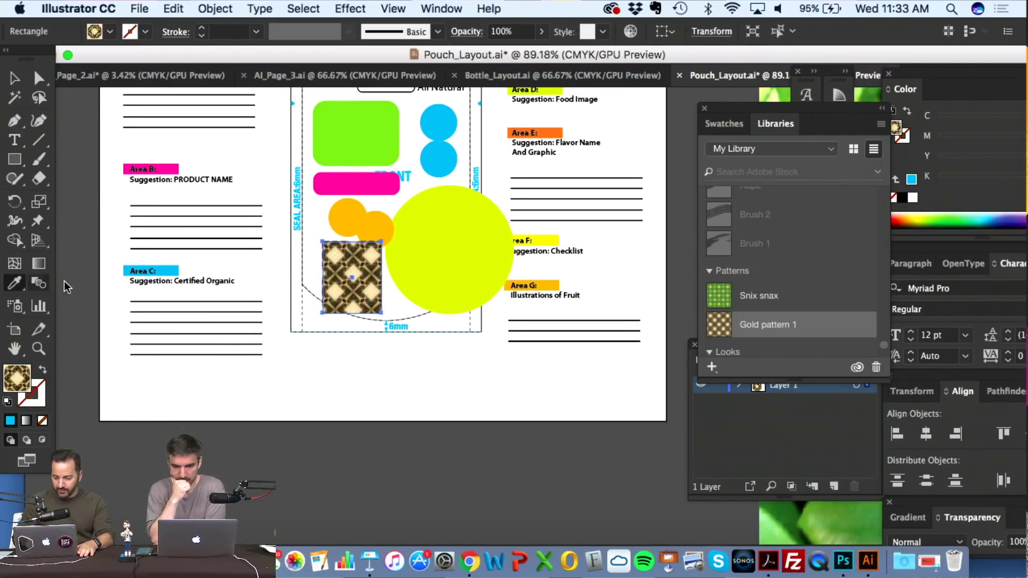
{"action": "left_click", "coordinate": [555, 134]}
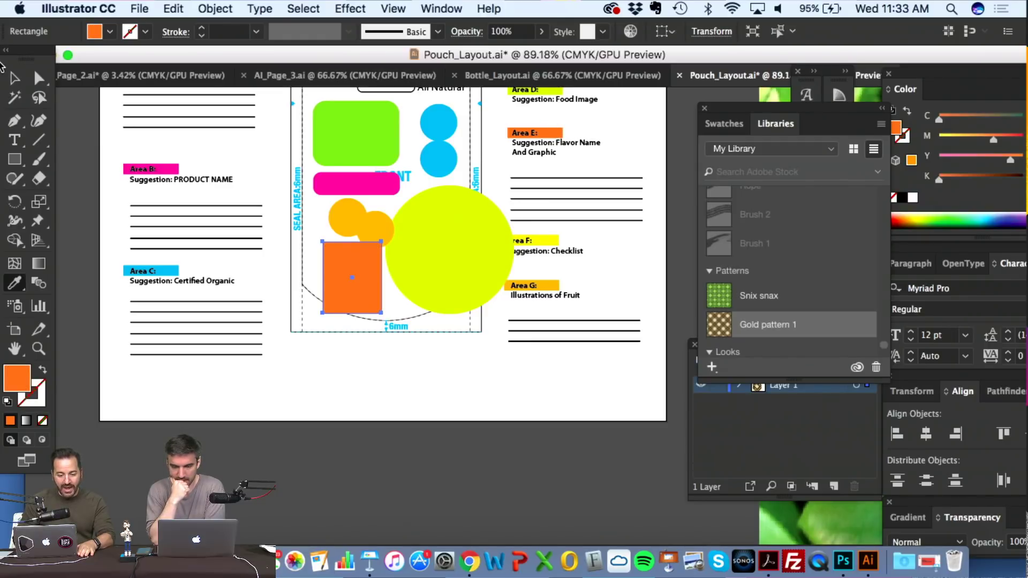
{"action": "left_click", "coordinate": [15, 78]}
{"action": "left_click_drag", "start_coordinate": [374, 305], "coordinate": [342, 291]}
{"action": "key", "text": "ctrl+z"}
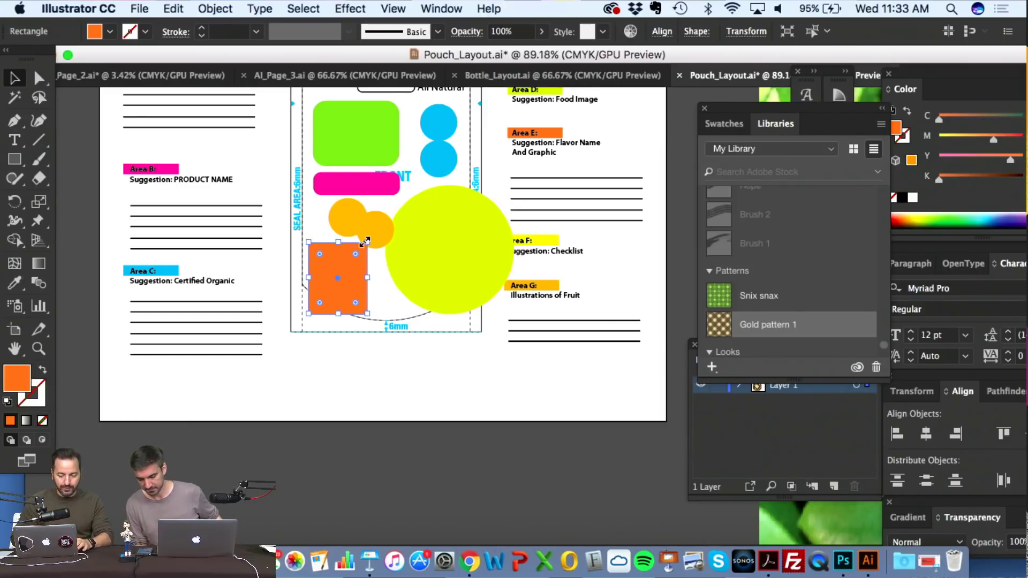
- Replace the whole Area E text block with "Checklist"
{"action": "scroll", "coordinate": [366, 240], "scroll_direction": "right", "scroll_amount": 1}
{"action": "scroll", "coordinate": [496, 182], "scroll_direction": "right", "scroll_amount": 2}
{"action": "double_click", "coordinate": [499, 160]}
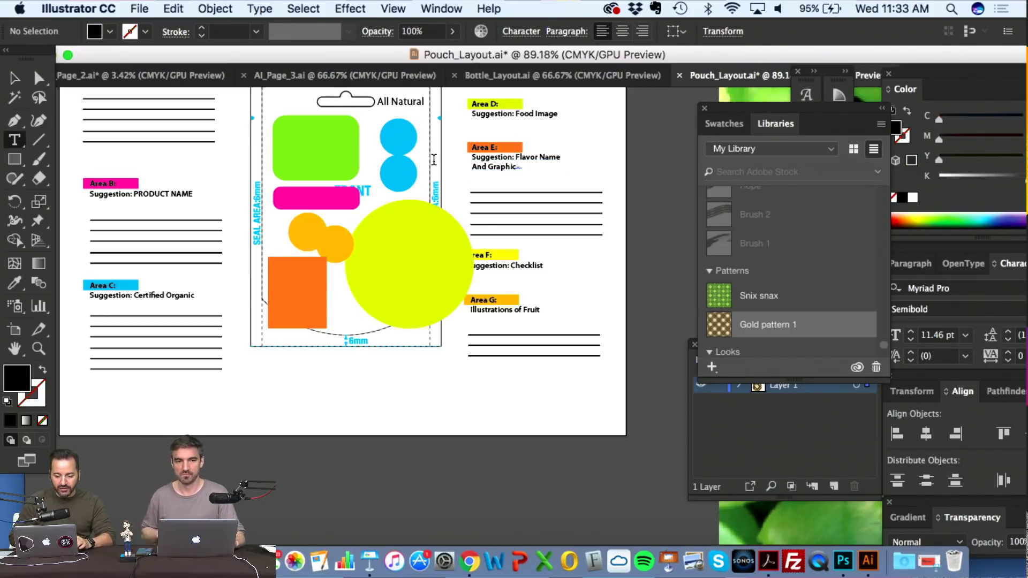
{"action": "left_click", "coordinate": [501, 166]}
{"action": "double_click", "coordinate": [500, 166]}
{"action": "key", "text": "super+a"}
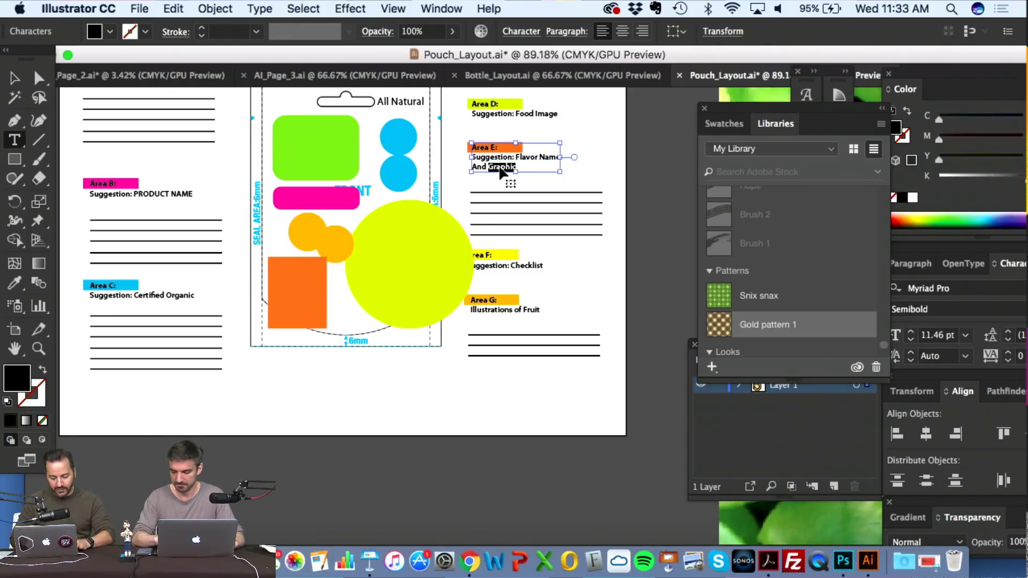
{"action": "type", "text": "Check"}
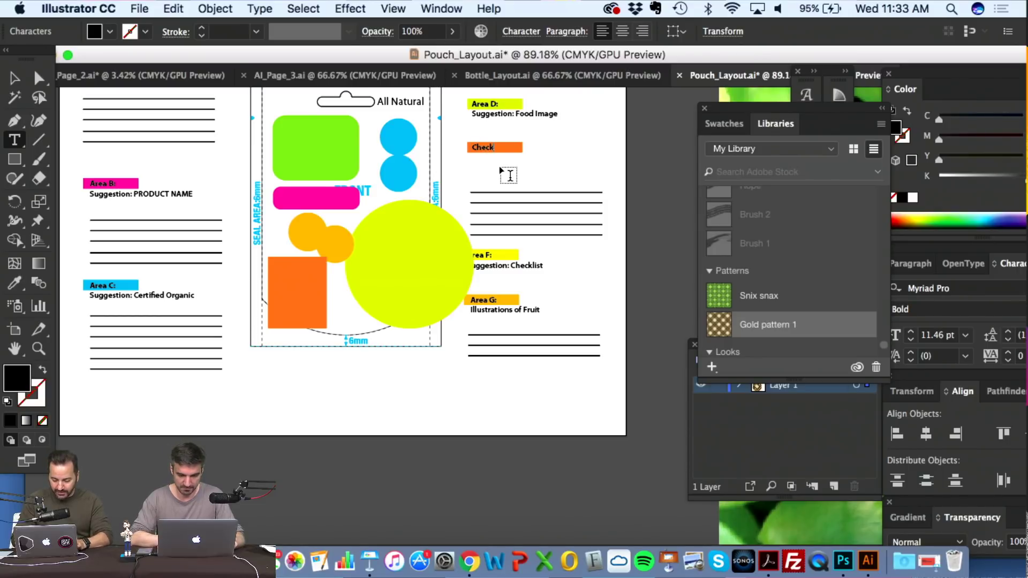
{"action": "type", "text": "list"}
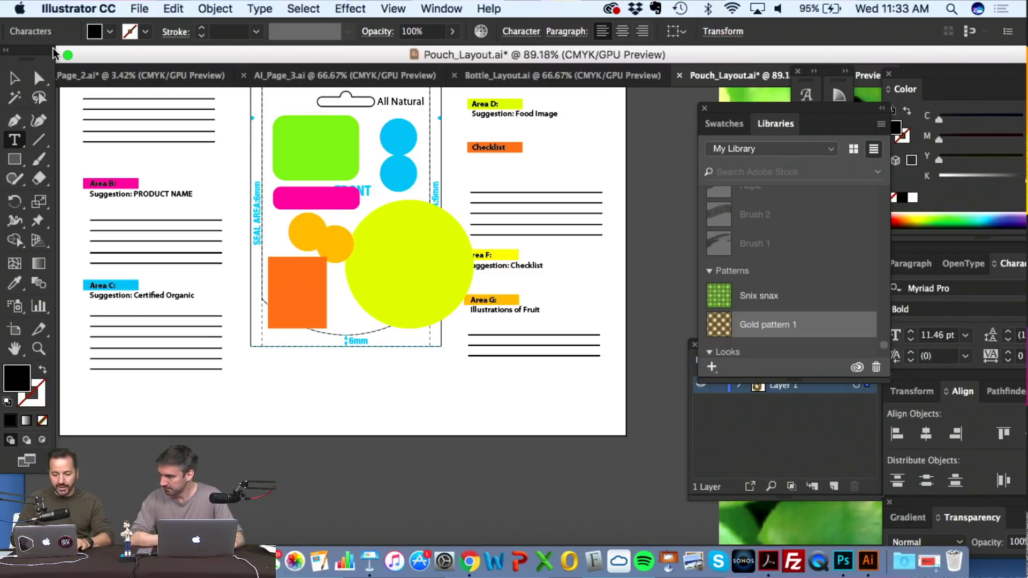
{"action": "left_click", "coordinate": [14, 79]}
{"action": "left_click", "coordinate": [276, 321]}
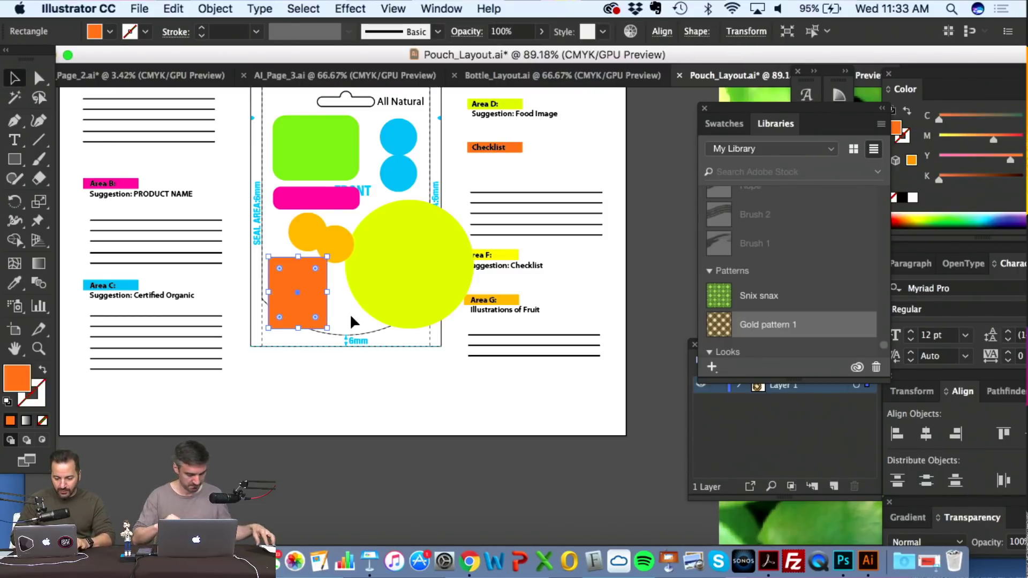
{"action": "scroll", "coordinate": [349, 313], "scroll_direction": "up", "scroll_amount": 3}
{"action": "scroll", "coordinate": [365, 274], "scroll_direction": "down", "scroll_amount": 2}
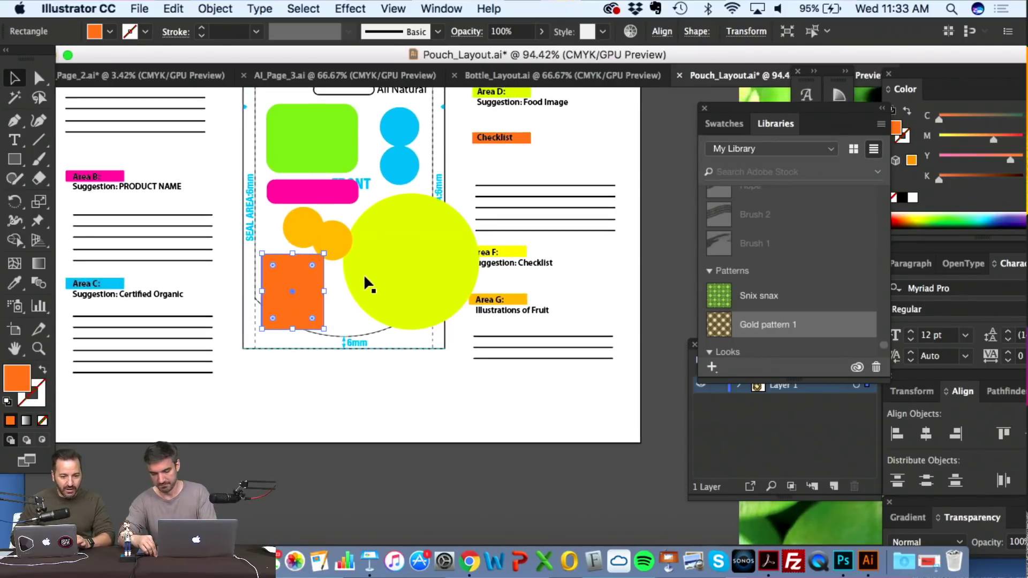
{"action": "left_click", "coordinate": [297, 227]}
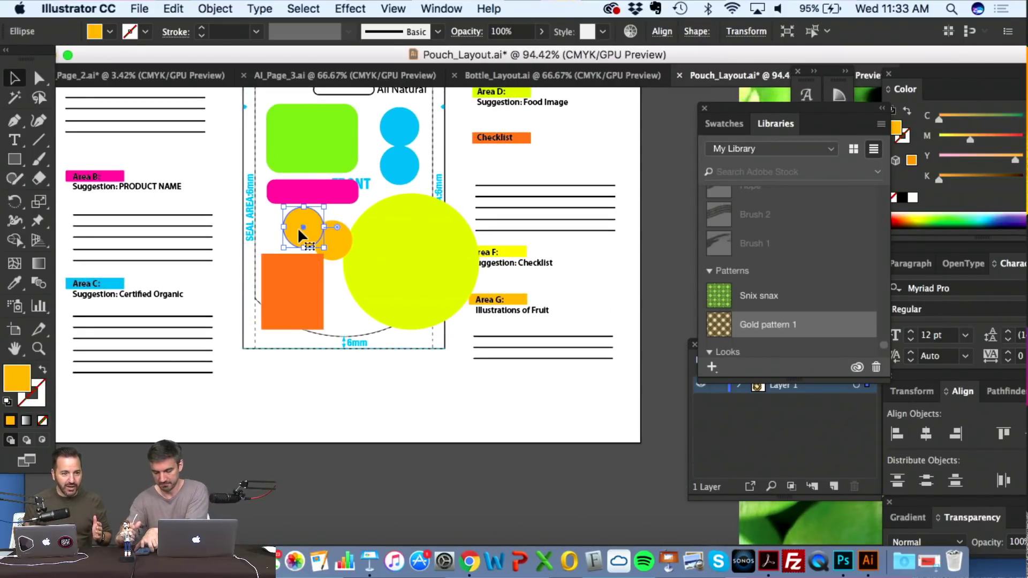
{"action": "scroll", "coordinate": [298, 227], "scroll_direction": "up", "scroll_amount": 4}
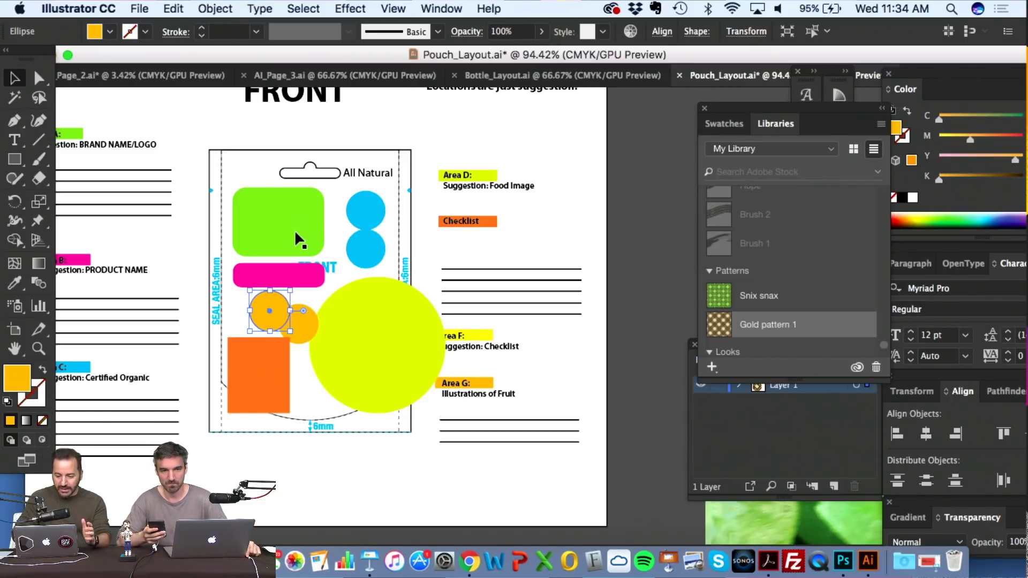
- Close the Bottle_Layout.ai and Pouch_Layout.ai documents
{"action": "left_click", "coordinate": [516, 75]}
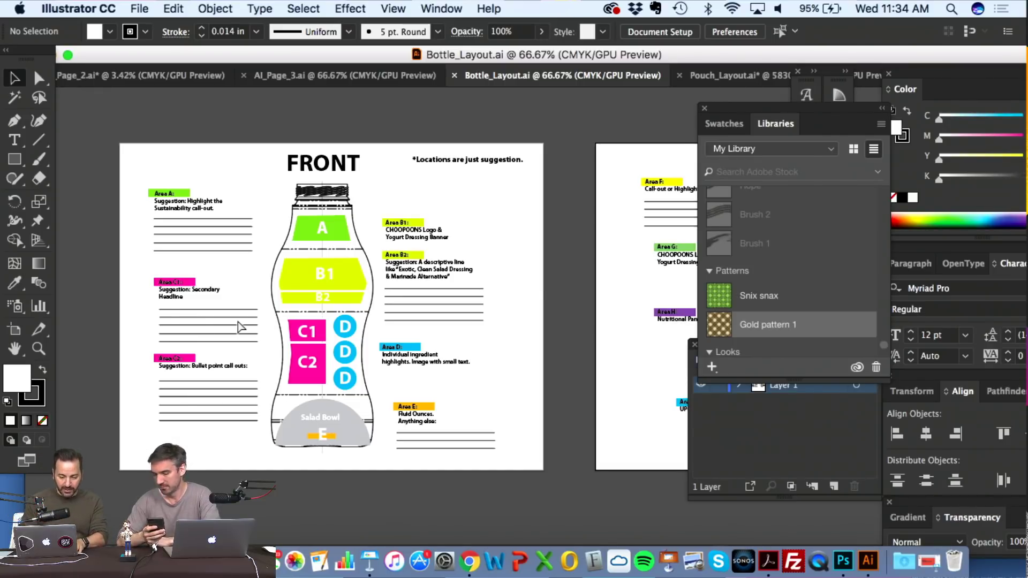
{"action": "key", "text": "super+w"}
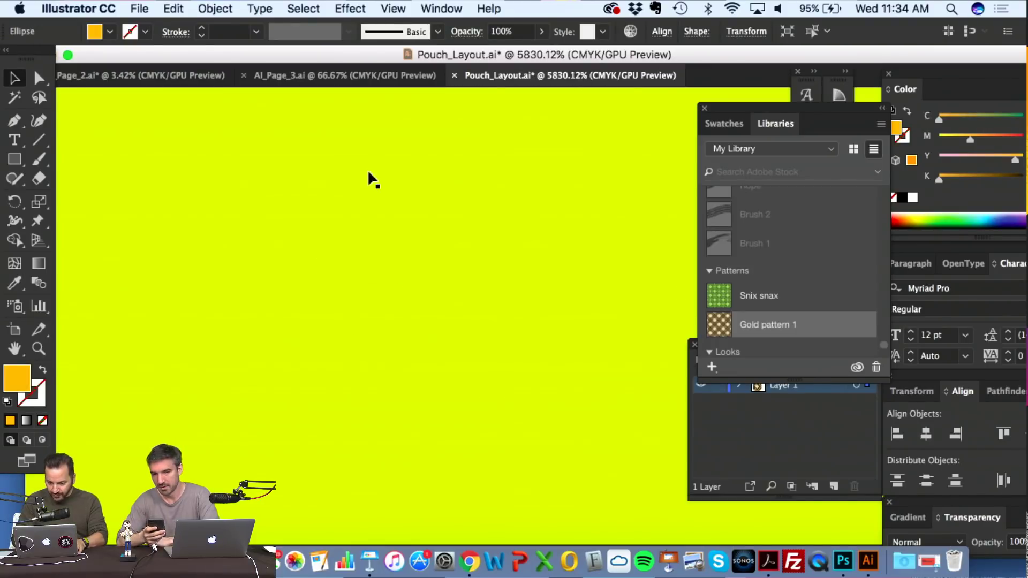
{"action": "scroll", "coordinate": [474, 197], "scroll_direction": "down", "scroll_amount": 4}
{"action": "scroll", "coordinate": [474, 196], "scroll_direction": "down", "scroll_amount": 5}
{"action": "key", "text": "super+w"}
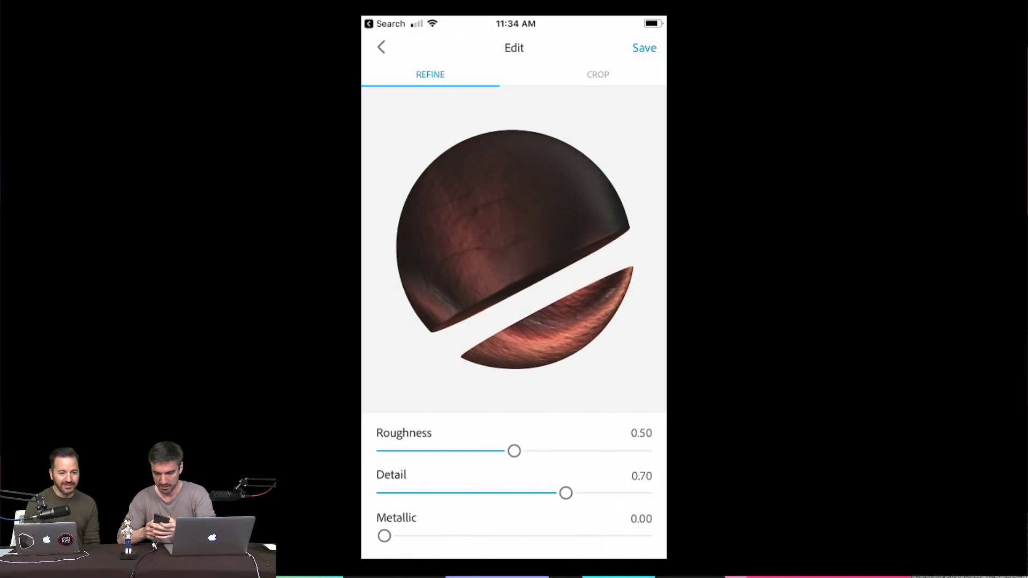
- In the phone's material editor, check the hand photo's crop, set Detail to 0.67, lower Roughness and raise Metallic
{"action": "left_click", "coordinate": [598, 74]}
{"action": "scroll", "coordinate": [515, 285], "scroll_direction": "up", "scroll_amount": 3}
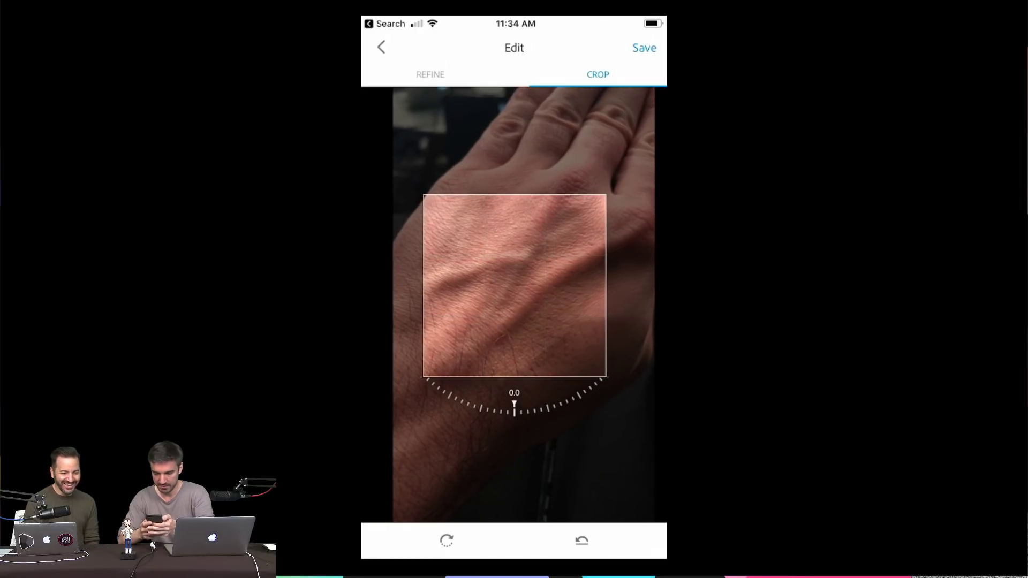
{"action": "left_click", "coordinate": [430, 75]}
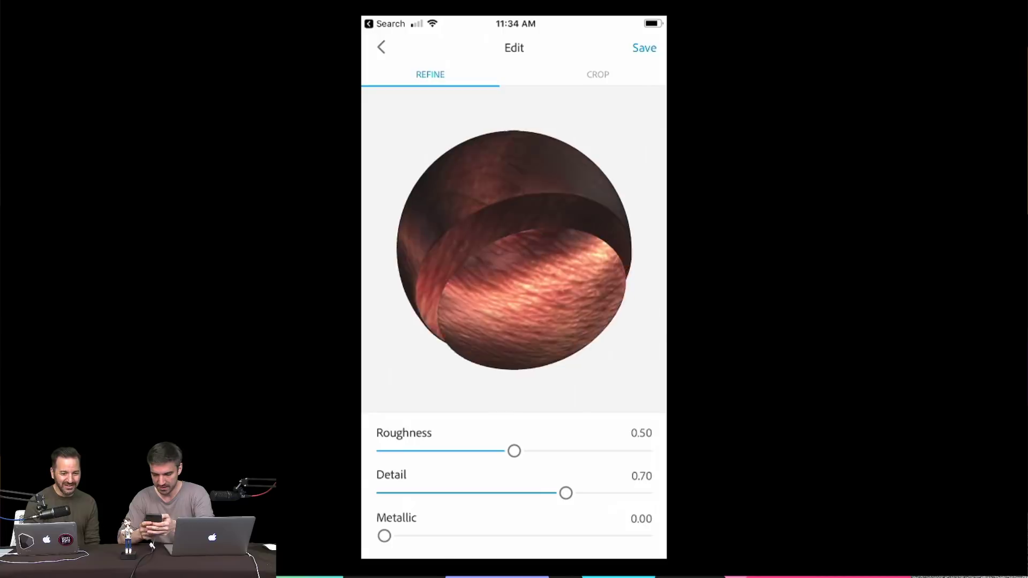
{"action": "mouse_move", "coordinate": [566, 493]}
{"action": "left_mouse_down"}
{"action": "mouse_move", "coordinate": [462, 493]}
{"action": "mouse_move", "coordinate": [557, 493]}
{"action": "left_mouse_up"}
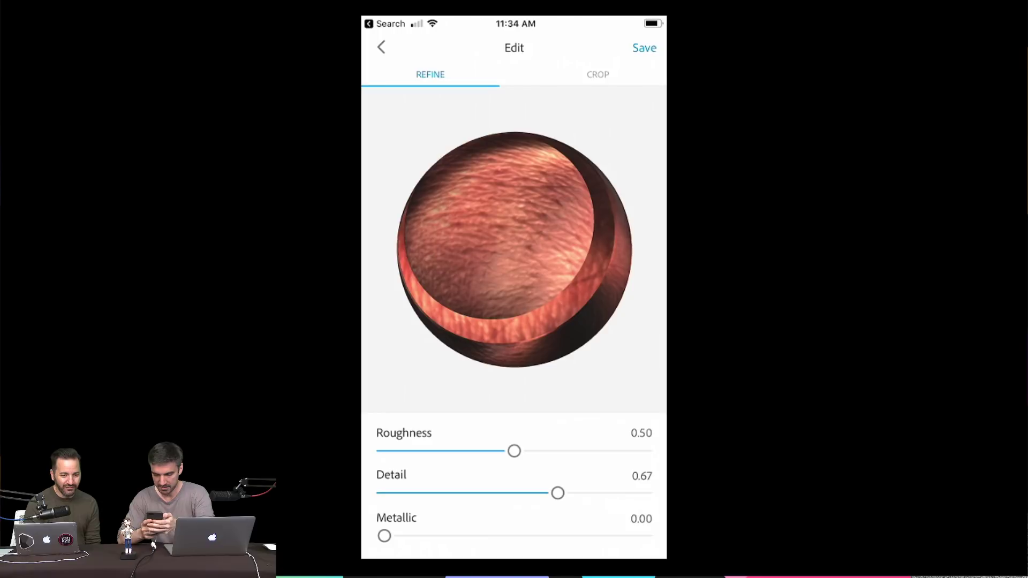
{"action": "mouse_move", "coordinate": [514, 451]}
{"action": "left_mouse_down"}
{"action": "mouse_move", "coordinate": [465, 451]}
{"action": "mouse_move", "coordinate": [478, 451]}
{"action": "left_mouse_up"}
{"action": "mouse_move", "coordinate": [384, 535]}
{"action": "left_mouse_down"}
{"action": "mouse_move", "coordinate": [467, 536]}
{"action": "mouse_move", "coordinate": [430, 536]}
{"action": "left_mouse_up"}
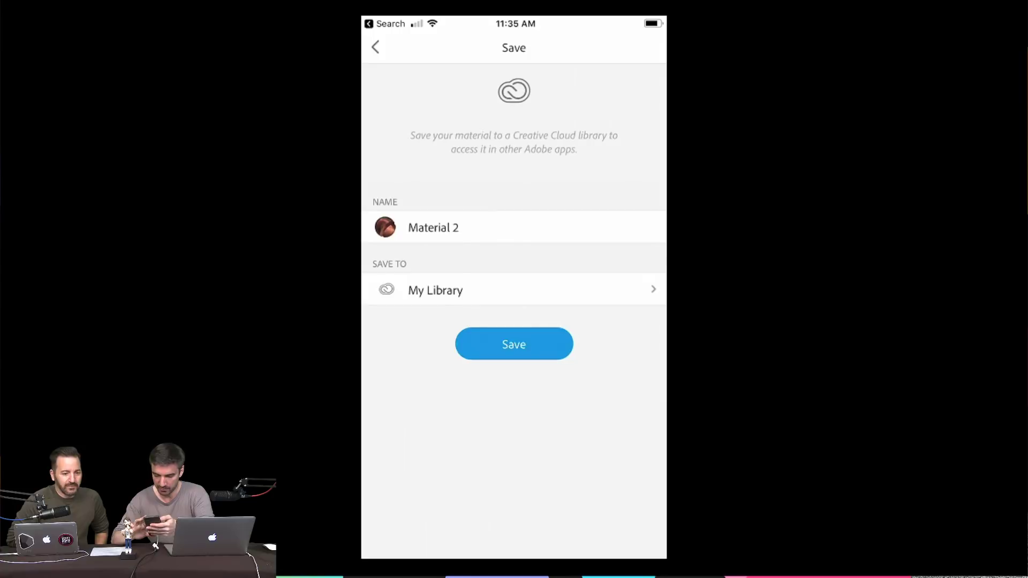
- Rename the captured material "Skin" and save it to My Library
{"action": "left_click", "coordinate": [434, 228]}
{"action": "left_click", "coordinate": [643, 227]}
{"action": "type", "text": "Skin"}
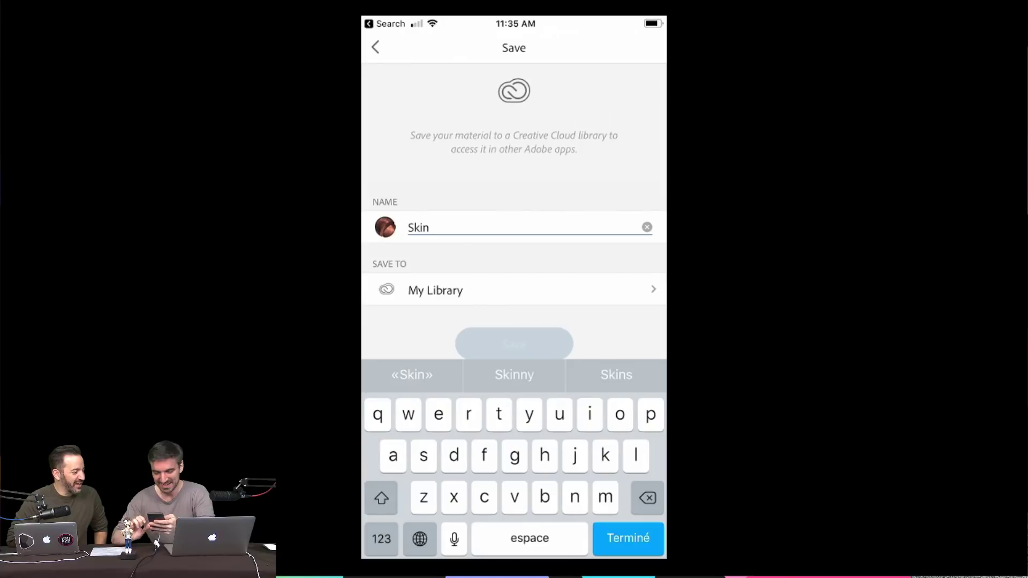
{"action": "left_click", "coordinate": [514, 343]}
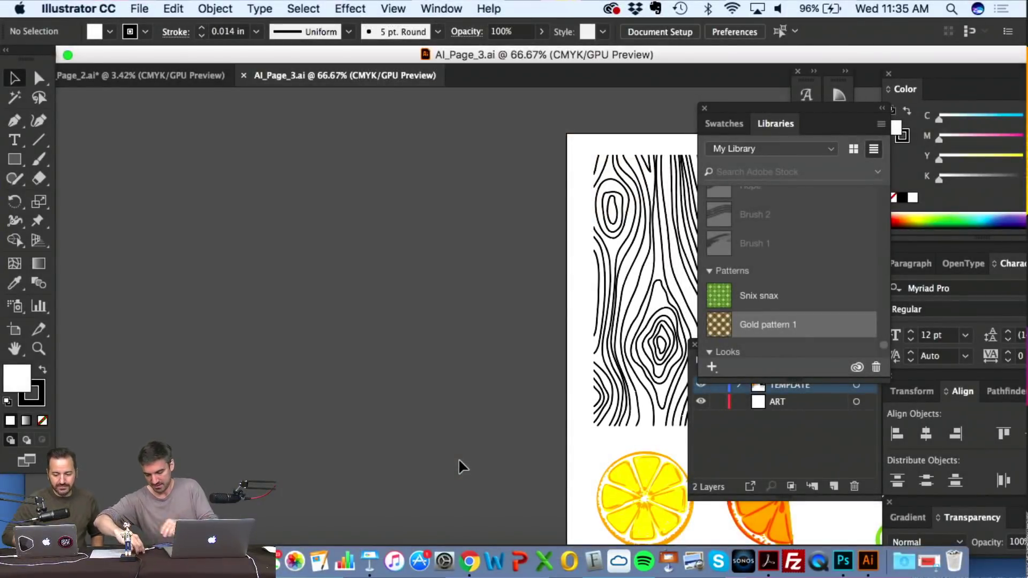
{"action": "scroll", "coordinate": [461, 467], "scroll_direction": "left", "scroll_amount": 3}
{"action": "scroll", "coordinate": [461, 467], "scroll_direction": "down", "scroll_amount": 2}
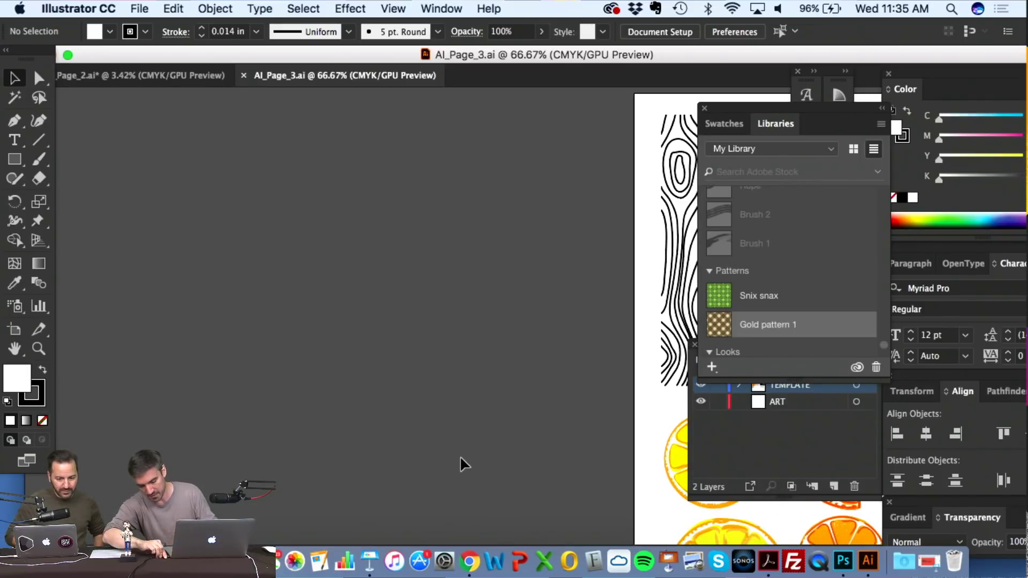
- Bring up the AI_Page_2.ai document with its pouch template artboard
{"action": "left_click", "coordinate": [155, 76]}
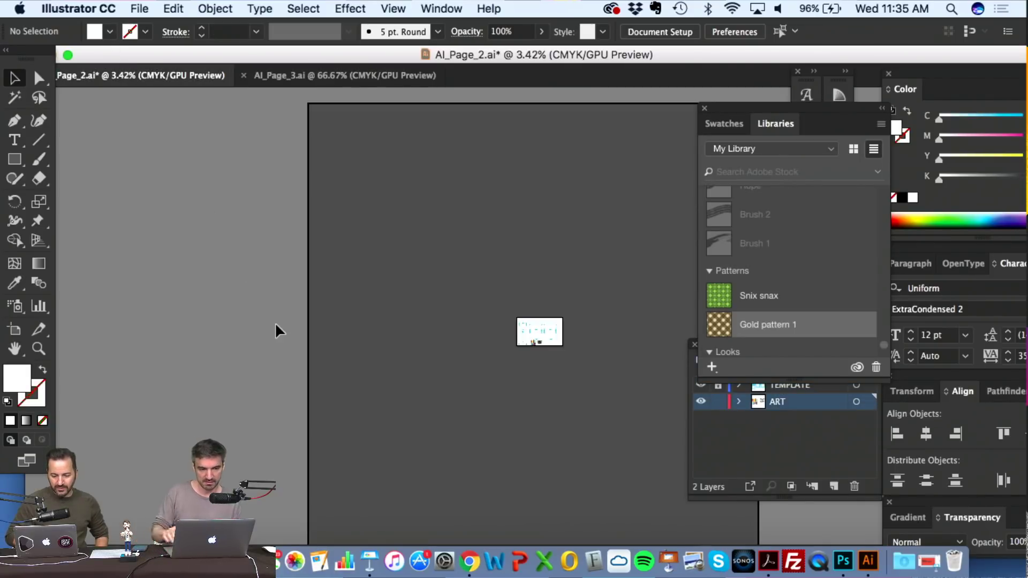
{"action": "scroll", "coordinate": [494, 346], "scroll_direction": "up", "scroll_amount": 5}
{"action": "scroll", "coordinate": [494, 347], "scroll_direction": "right", "scroll_amount": 5}
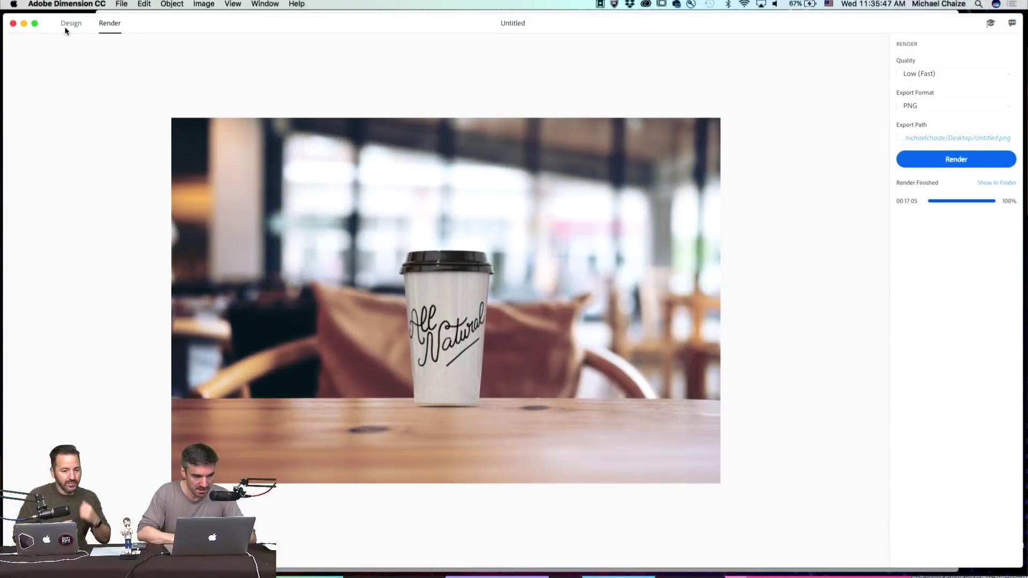
- Switch to Adobe Dimension's design view and apply the Skin material from My Library to the Cup of the Coffee Cup model
{"action": "left_click", "coordinate": [65, 30]}
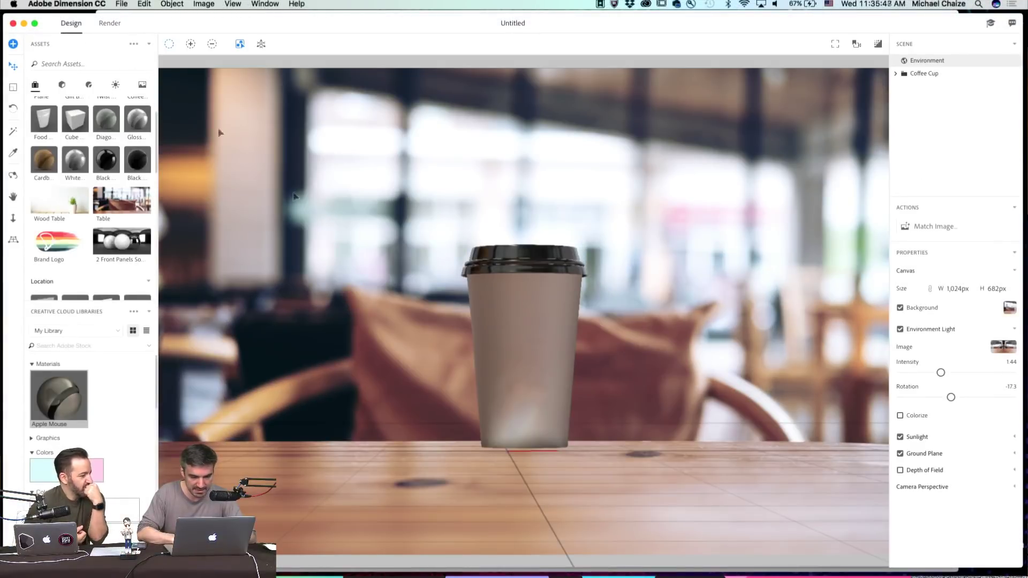
{"action": "left_click", "coordinate": [509, 325]}
{"action": "left_click", "coordinate": [935, 88]}
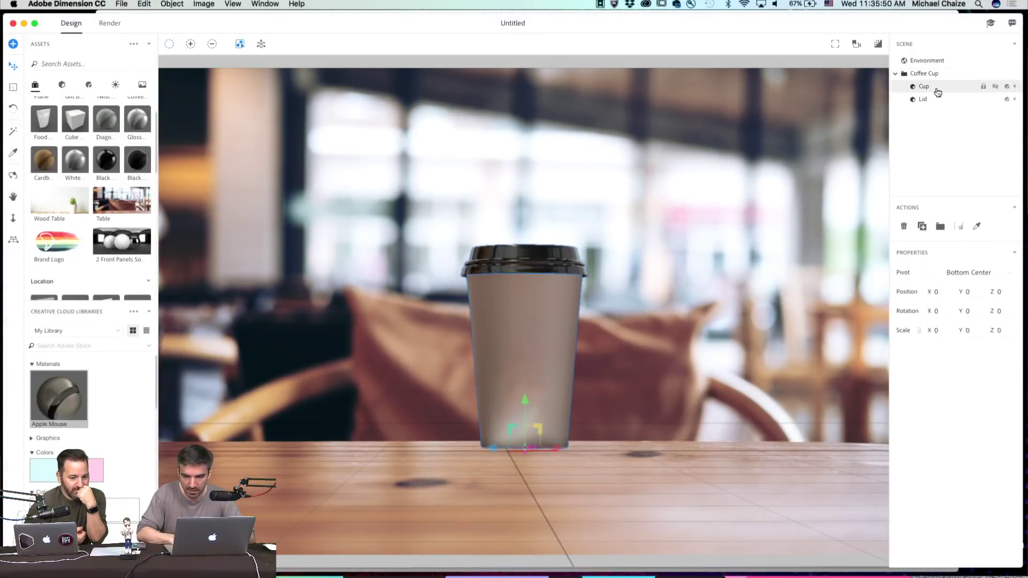
{"action": "scroll", "coordinate": [99, 399], "scroll_direction": "down", "scroll_amount": 3}
{"action": "scroll", "coordinate": [99, 400], "scroll_direction": "up", "scroll_amount": 3}
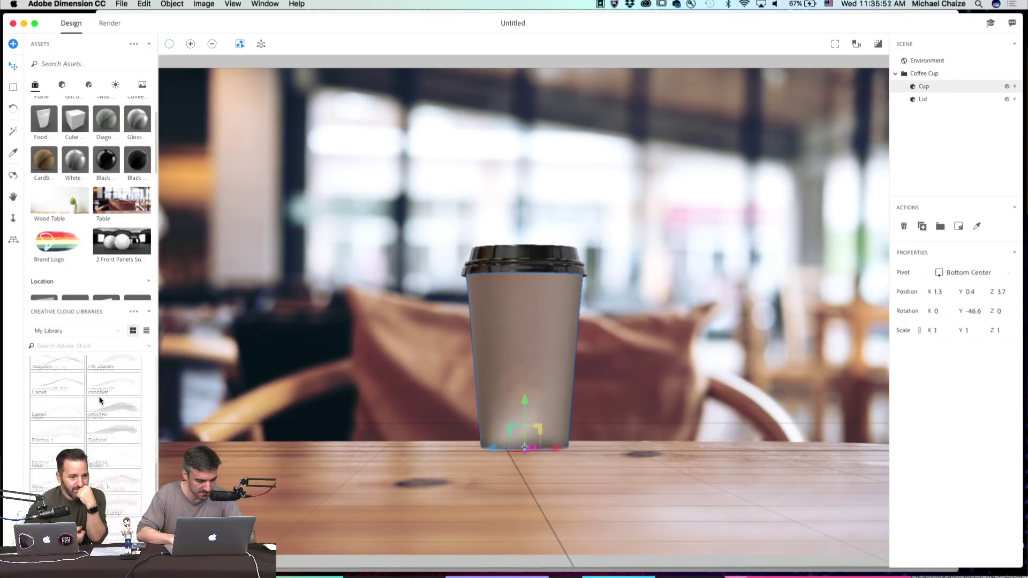
{"action": "left_click", "coordinate": [32, 365]}
{"action": "left_click", "coordinate": [32, 364]}
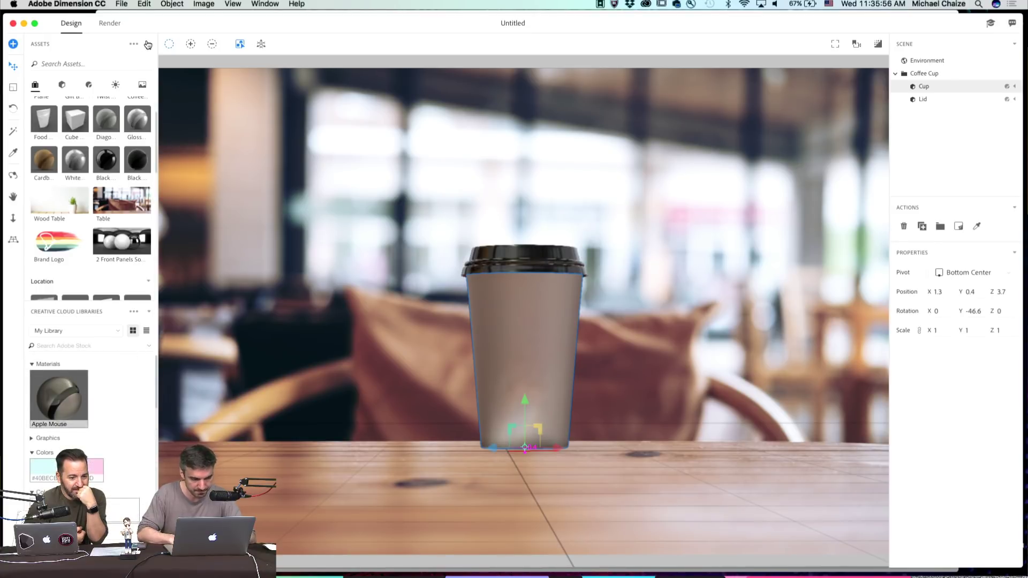
{"action": "left_click", "coordinate": [110, 24]}
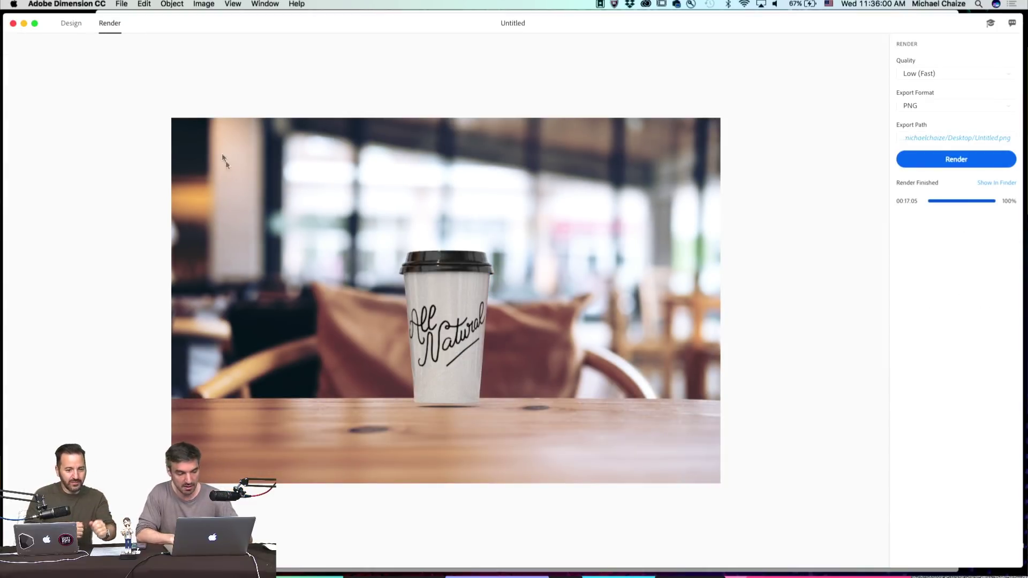
{"action": "left_click", "coordinate": [67, 26]}
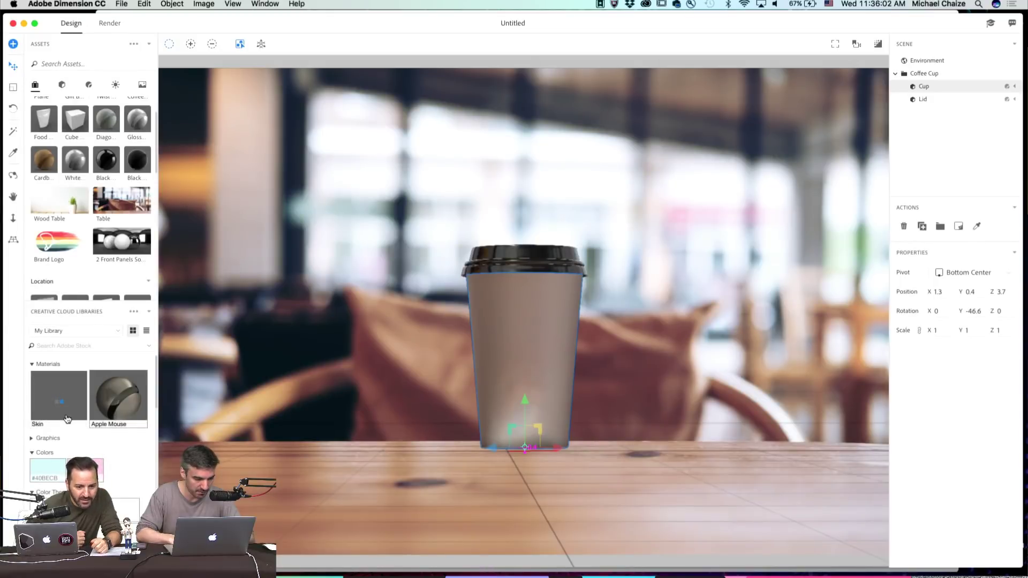
{"action": "left_click_drag", "start_coordinate": [74, 391], "coordinate": [516, 313]}
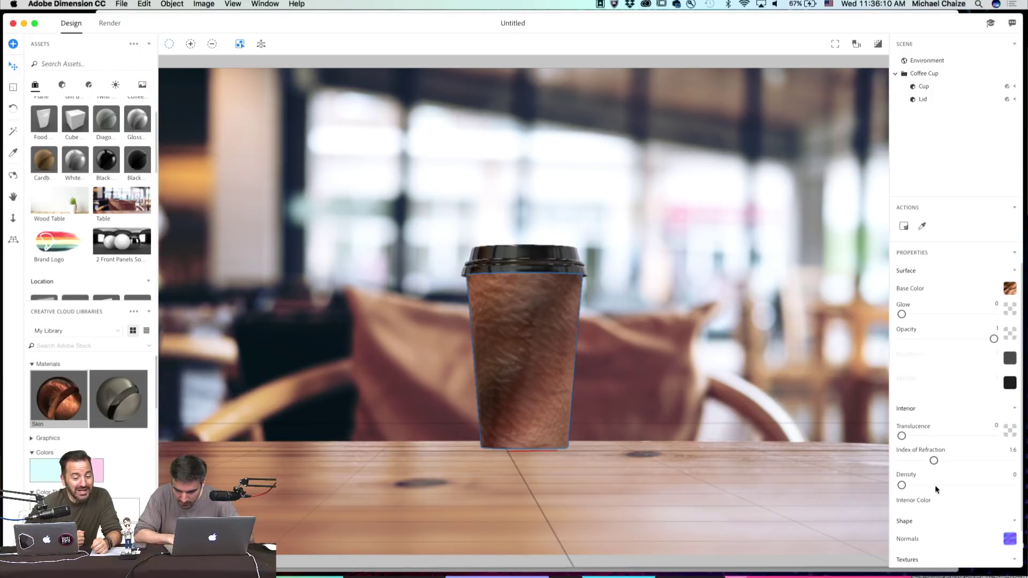
{"action": "scroll", "coordinate": [935, 486], "scroll_direction": "down", "scroll_amount": 2}
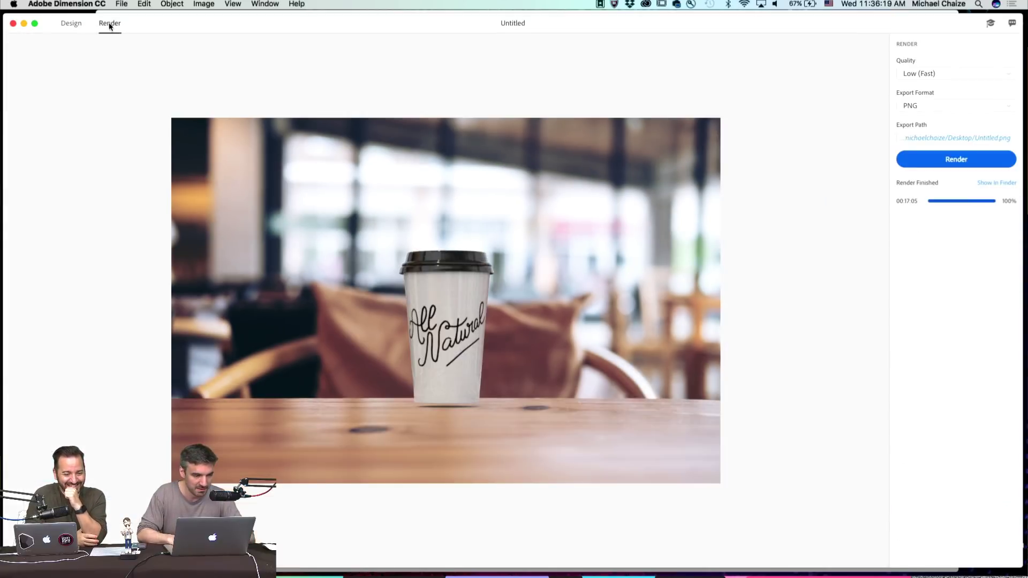
- Render the Skin-covered cup scene at Low (Fast) quality as a PNG, replacing the existing Untitled.png
{"action": "left_click", "coordinate": [110, 23]}
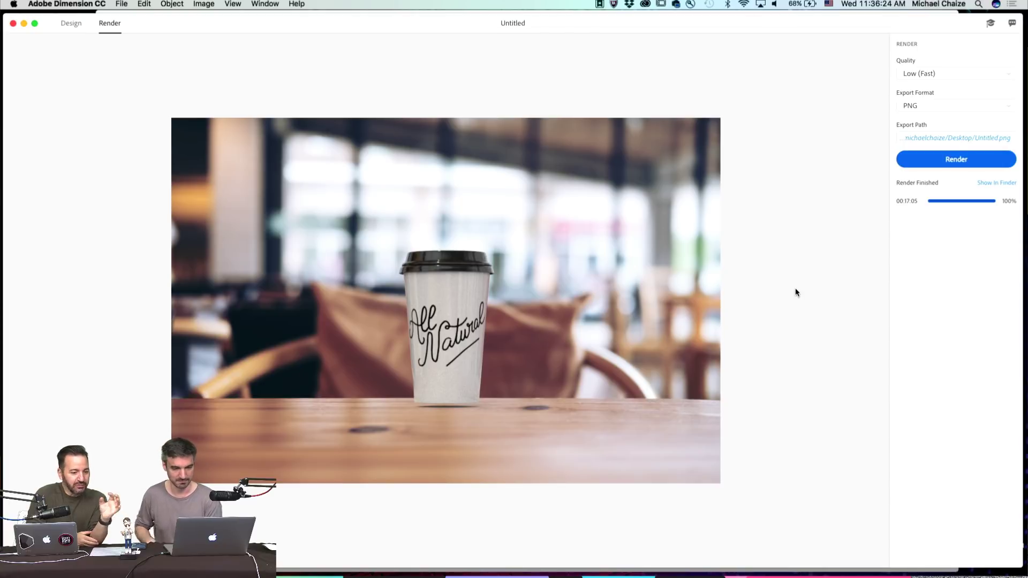
{"action": "left_click", "coordinate": [953, 160]}
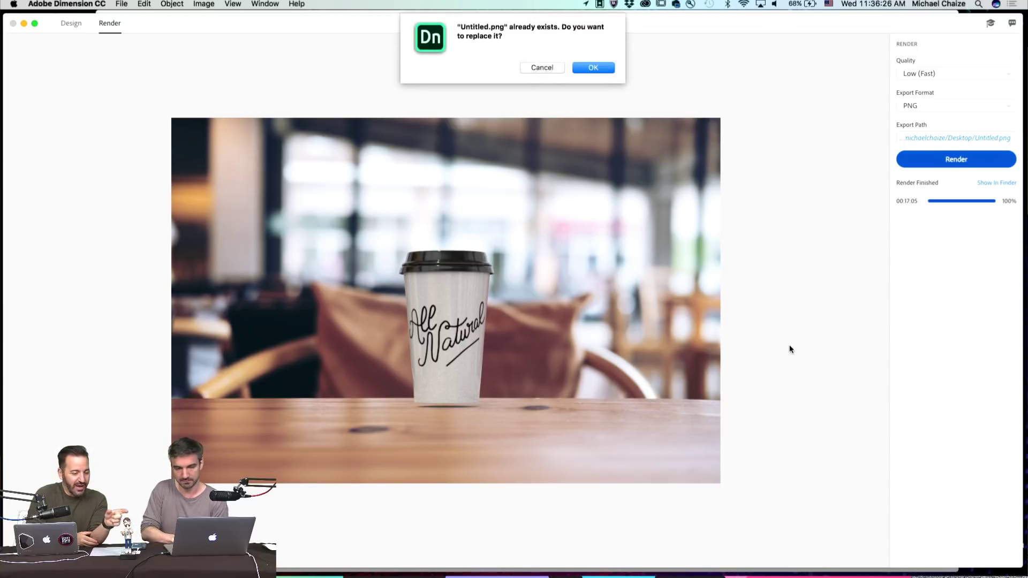
{"action": "left_click", "coordinate": [588, 62]}
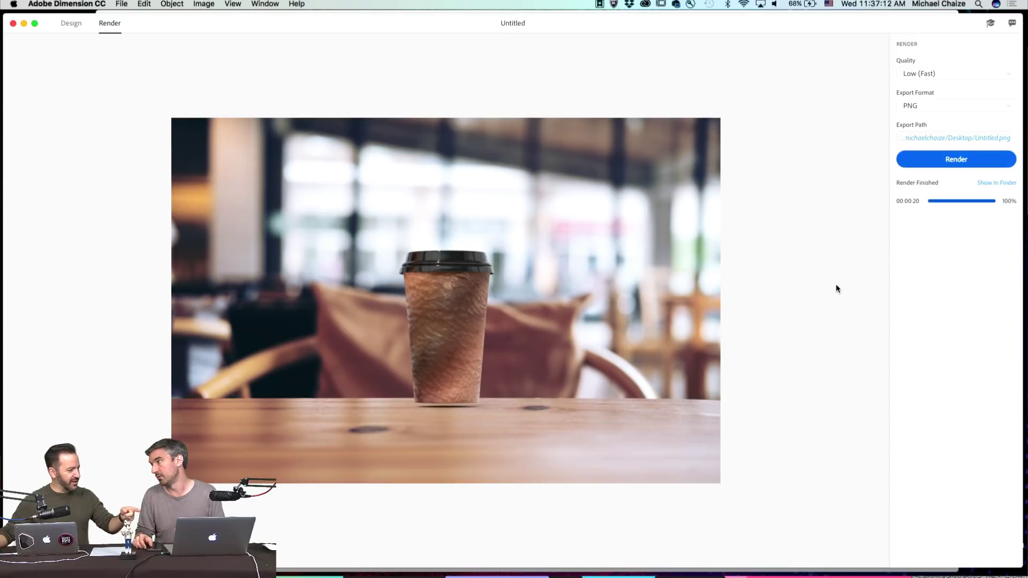
- Return to the design view and replace the cup's Skin material with Apple Mouse from My Library
{"action": "left_click", "coordinate": [68, 28]}
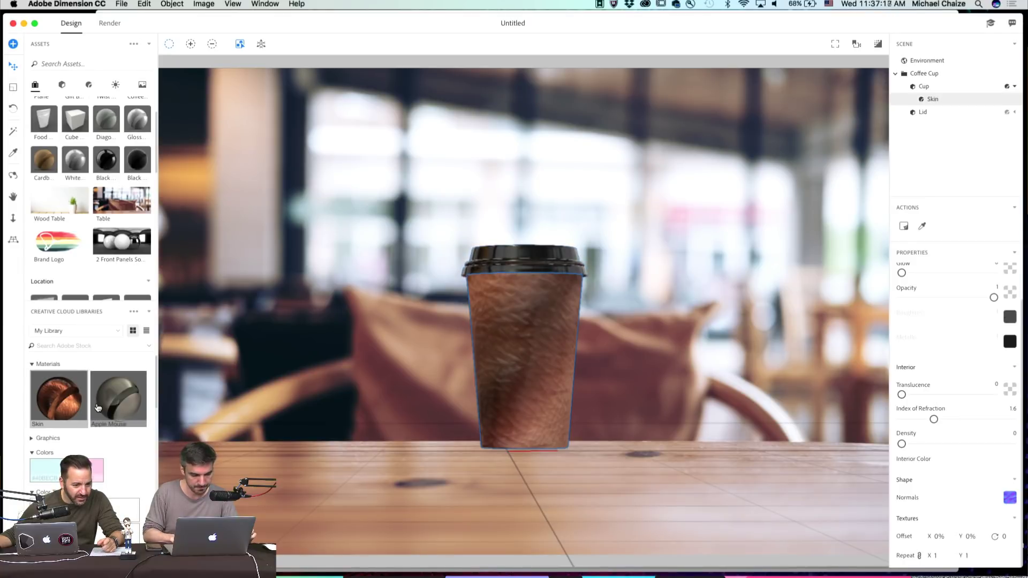
{"action": "left_click_drag", "start_coordinate": [123, 406], "coordinate": [501, 375]}
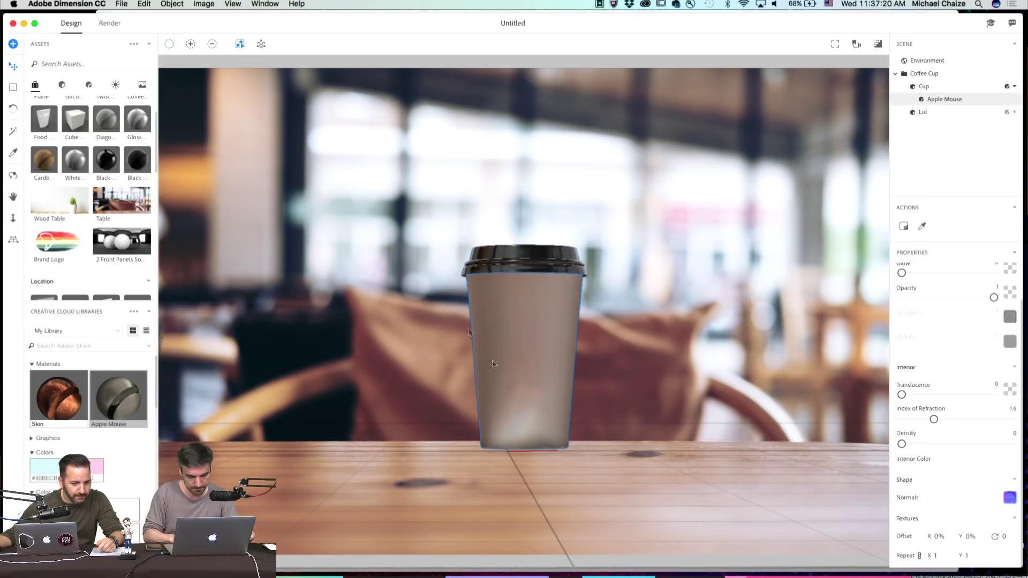
{"action": "left_click", "coordinate": [104, 42]}
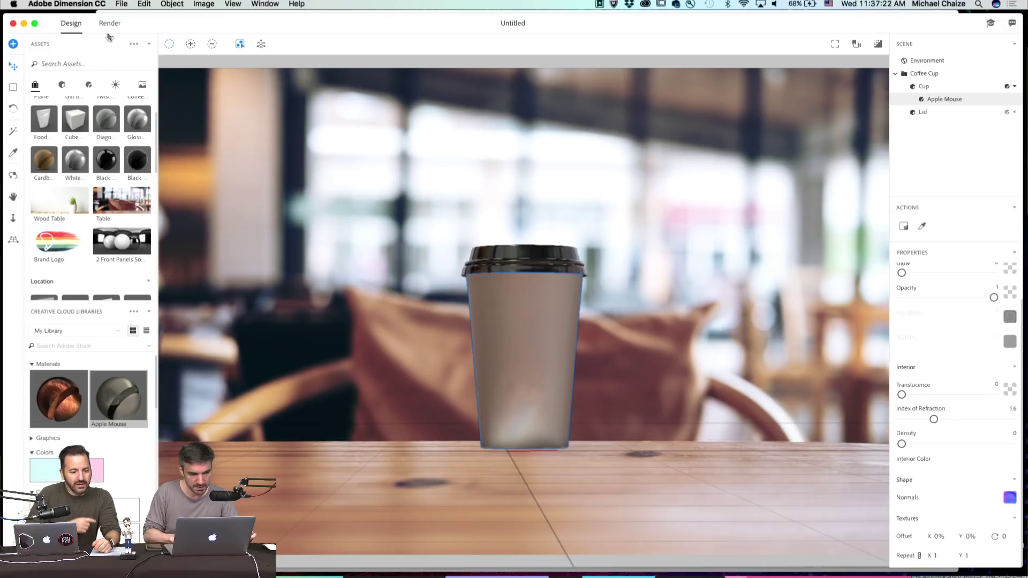
- Render the Apple Mouse cup scene at Low (Fast) quality as PNG over the existing file, and return to the design view
{"action": "left_click", "coordinate": [113, 24]}
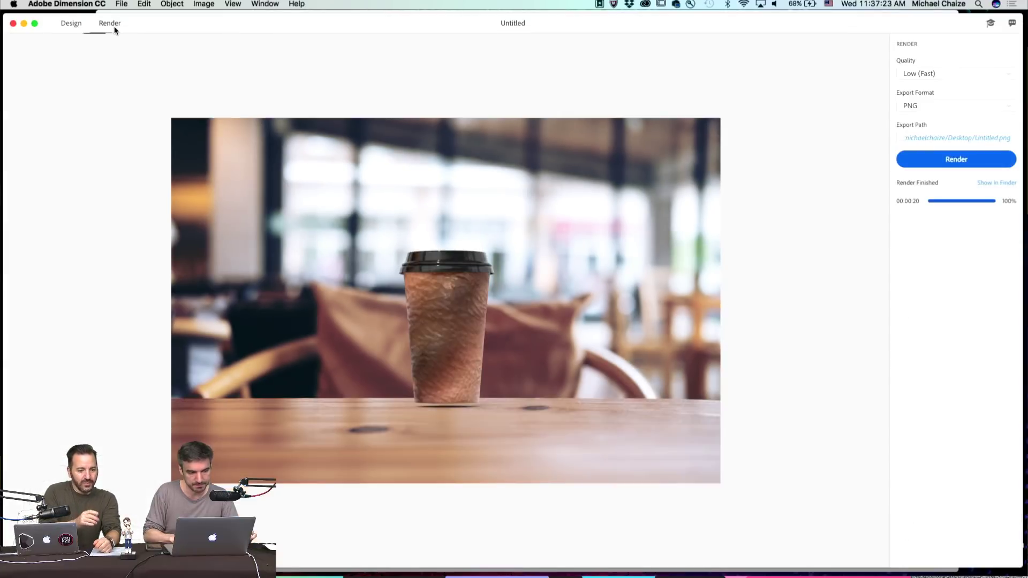
{"action": "left_click", "coordinate": [973, 157]}
{"action": "key", "text": "Return"}
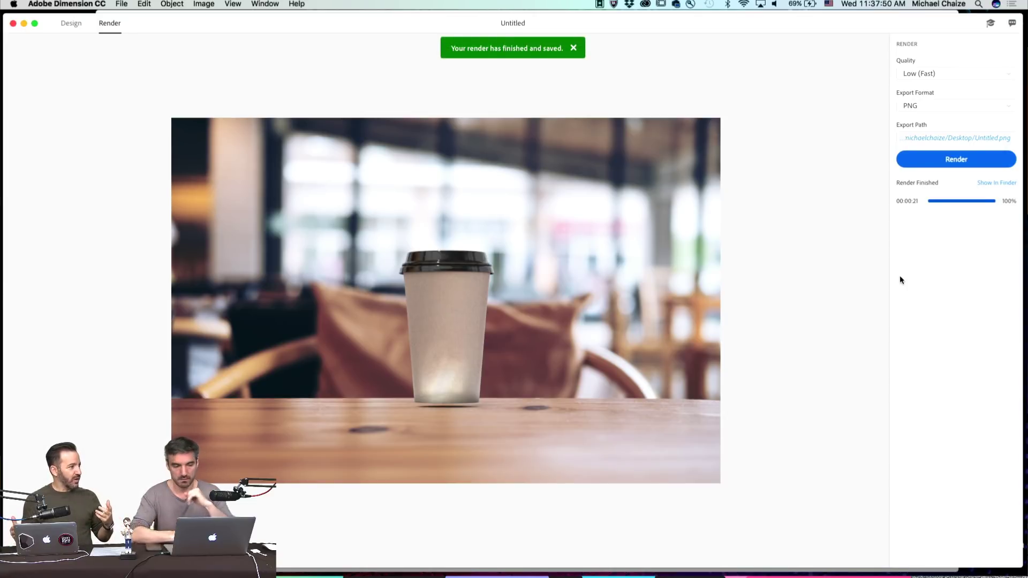
{"action": "left_click", "coordinate": [71, 25]}
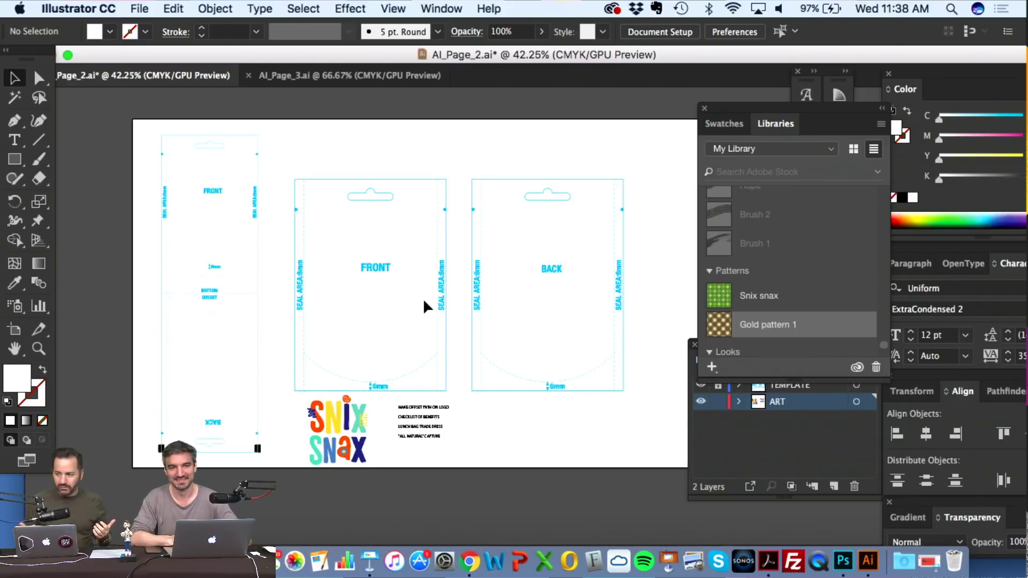
- In Illustrator's AI_Page_2.ai, examine the pouch's front panel and the full dieline with its front, bottom gusset and inverted back
{"action": "scroll", "coordinate": [423, 297], "scroll_direction": "up", "scroll_amount": 3}
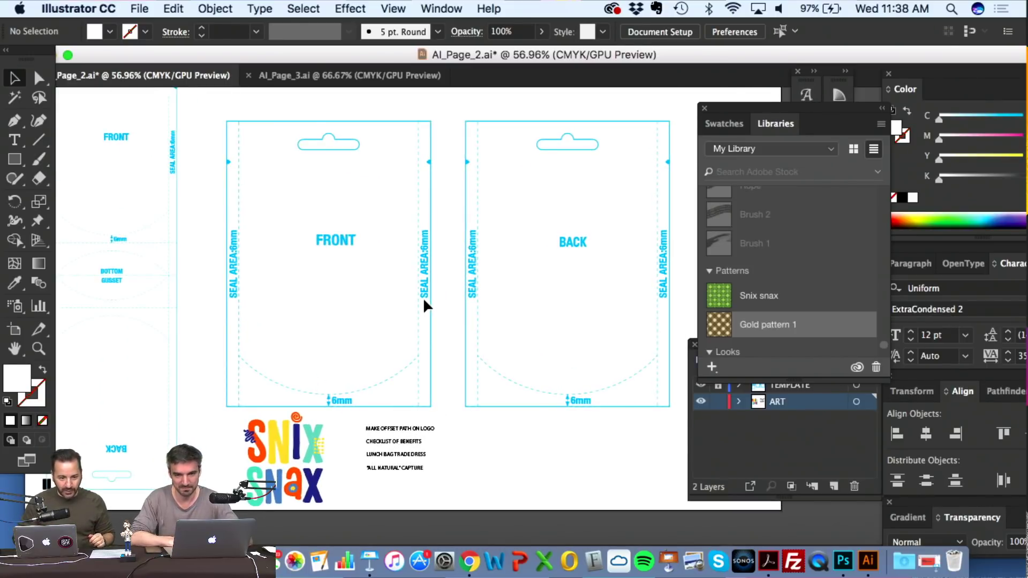
{"action": "scroll", "coordinate": [424, 301], "scroll_direction": "up", "scroll_amount": 2}
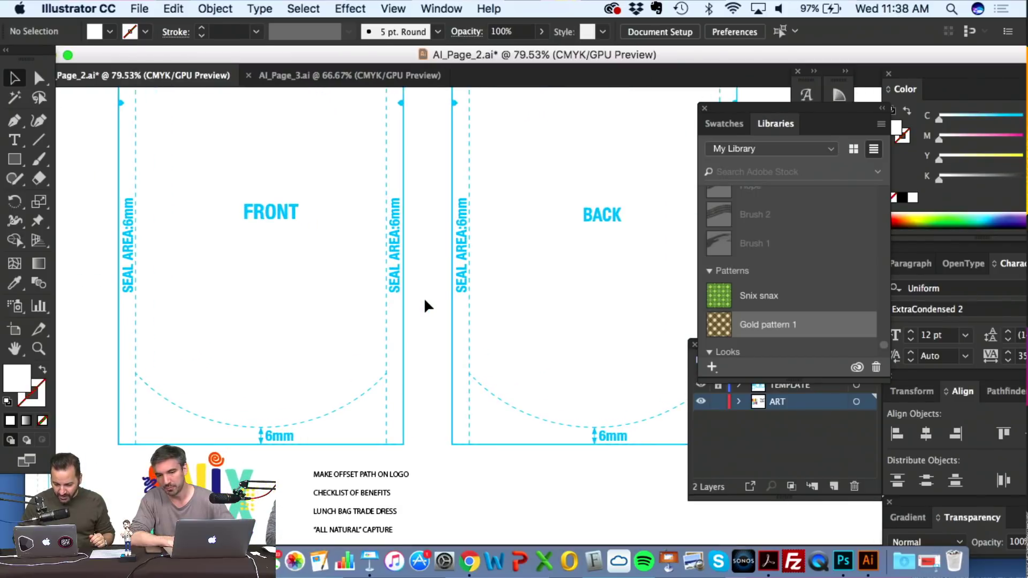
{"action": "scroll", "coordinate": [420, 326], "scroll_direction": "up", "scroll_amount": 2}
{"action": "scroll", "coordinate": [420, 325], "scroll_direction": "right", "scroll_amount": 1}
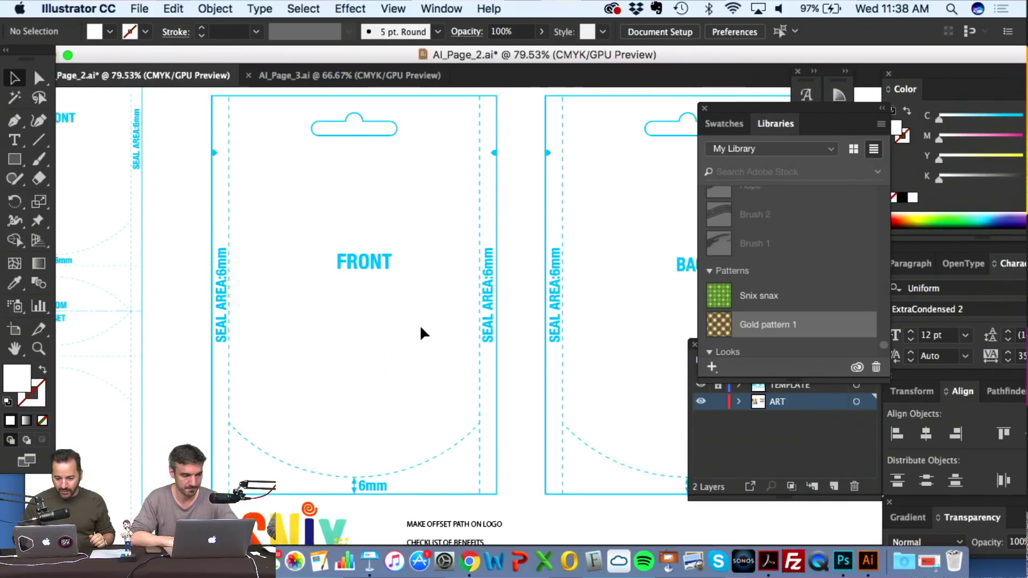
{"action": "scroll", "coordinate": [421, 328], "scroll_direction": "down", "scroll_amount": 3}
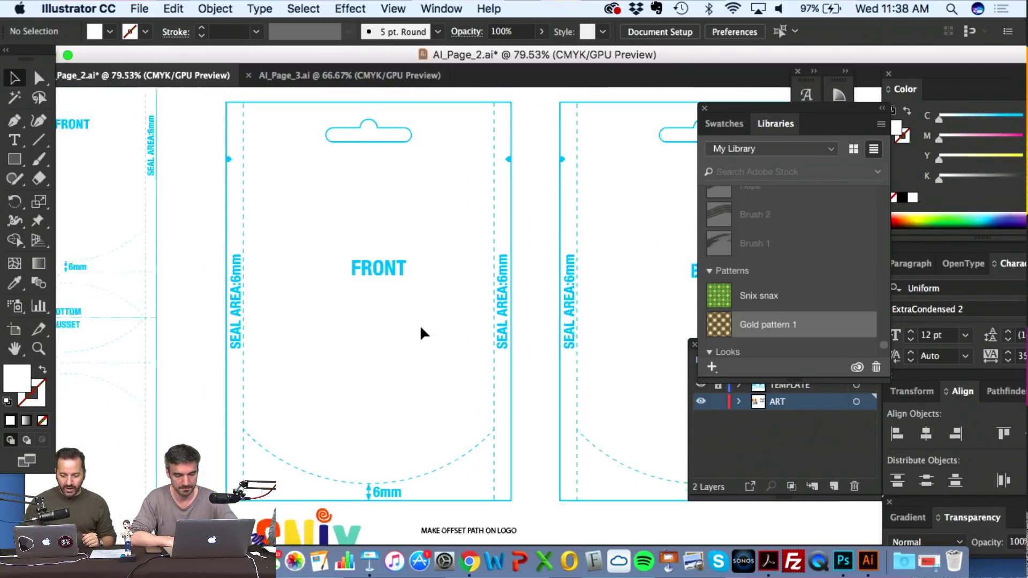
{"action": "scroll", "coordinate": [418, 331], "scroll_direction": "up", "scroll_amount": 3}
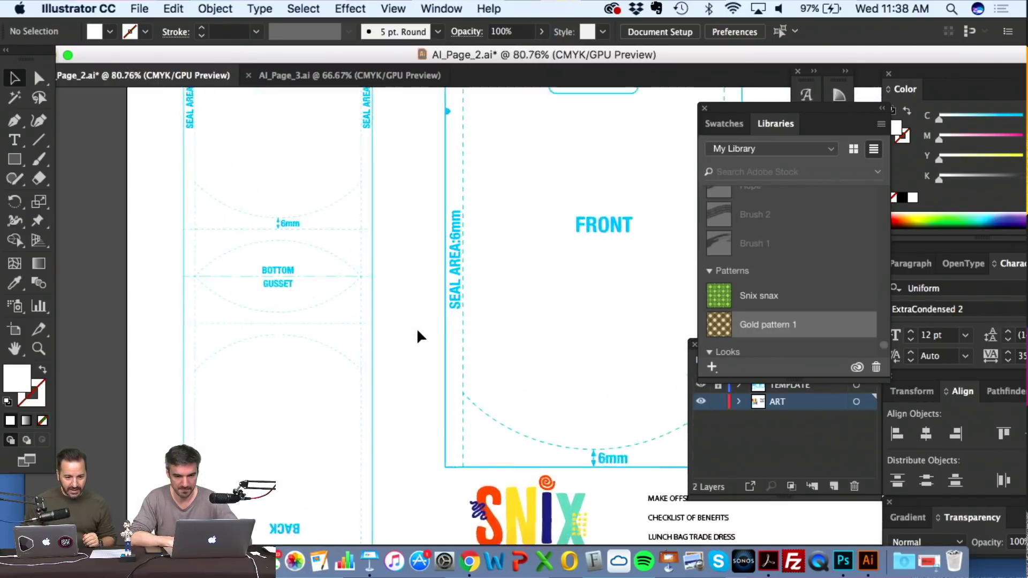
{"action": "scroll", "coordinate": [418, 331], "scroll_direction": "down", "scroll_amount": 2}
{"action": "scroll", "coordinate": [417, 331], "scroll_direction": "left", "scroll_amount": 2}
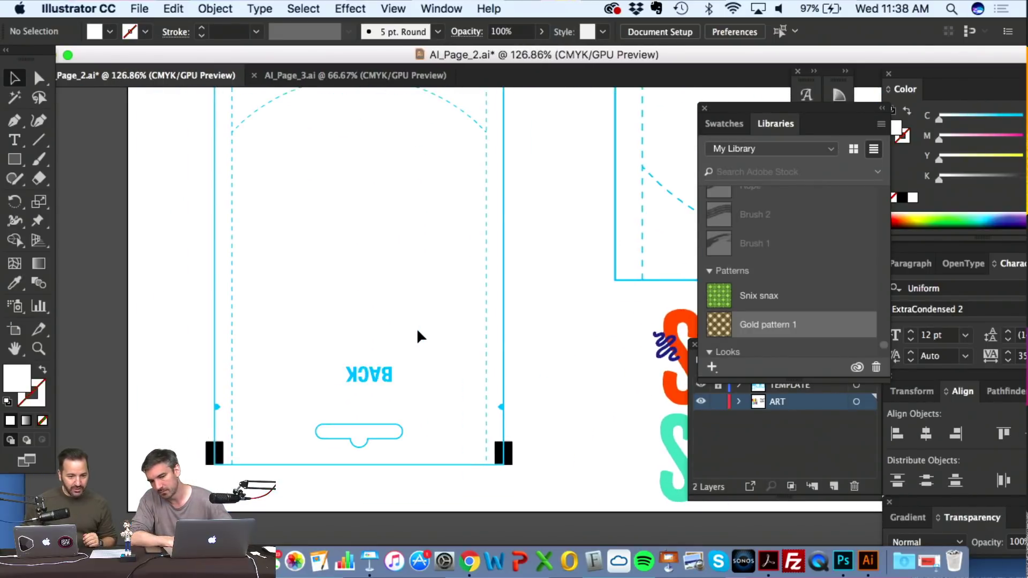
{"action": "scroll", "coordinate": [418, 331], "scroll_direction": "up", "scroll_amount": 1}
{"action": "scroll", "coordinate": [418, 331], "scroll_direction": "left", "scroll_amount": 1}
{"action": "scroll", "coordinate": [416, 327], "scroll_direction": "up", "scroll_amount": 5}
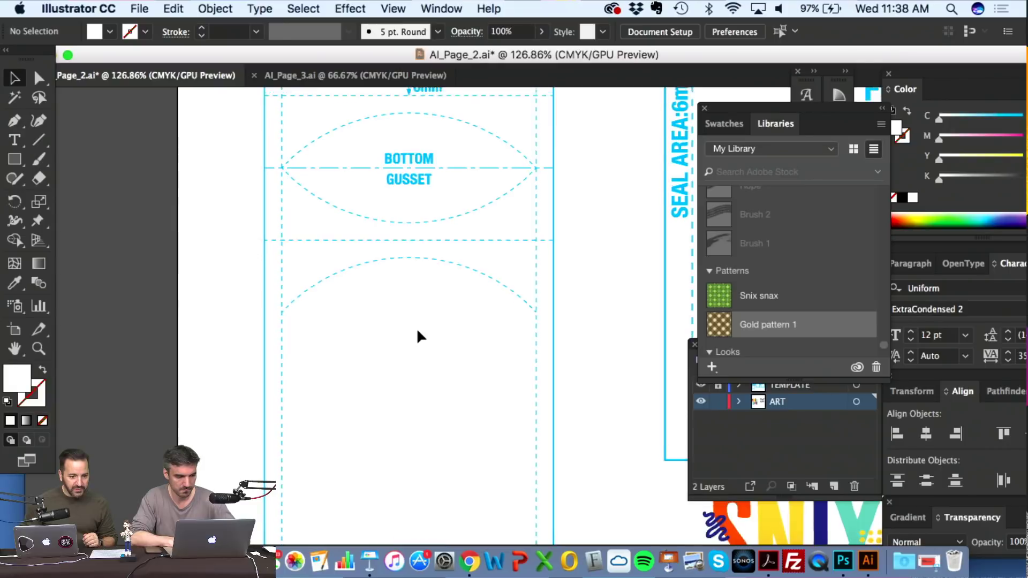
{"action": "scroll", "coordinate": [416, 328], "scroll_direction": "left", "scroll_amount": 1}
{"action": "scroll", "coordinate": [418, 335], "scroll_direction": "up", "scroll_amount": 1}
{"action": "scroll", "coordinate": [418, 334], "scroll_direction": "left", "scroll_amount": 1}
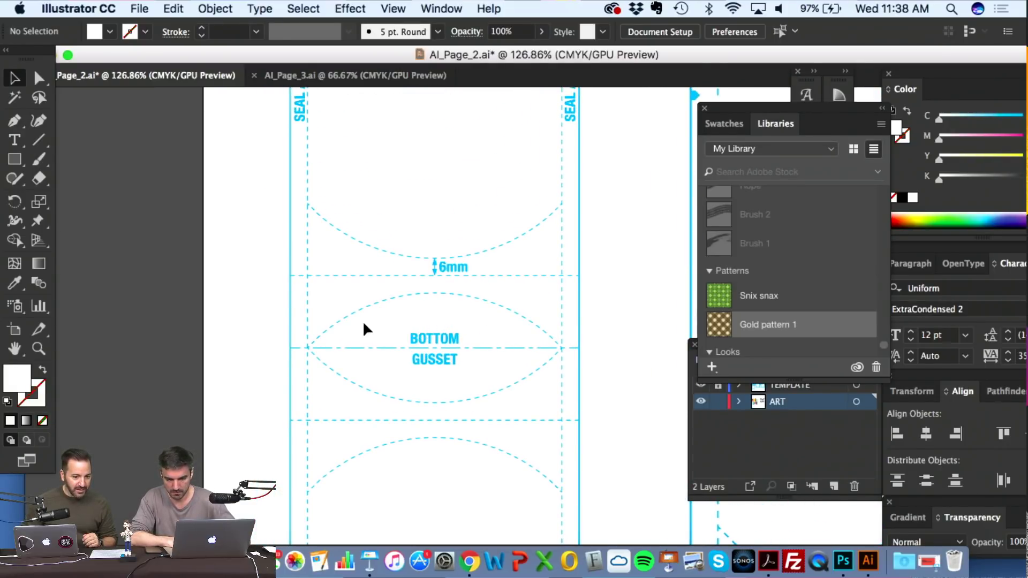
{"action": "scroll", "coordinate": [438, 412], "scroll_direction": "left", "scroll_amount": 1}
{"action": "scroll", "coordinate": [437, 412], "scroll_direction": "up", "scroll_amount": 10}
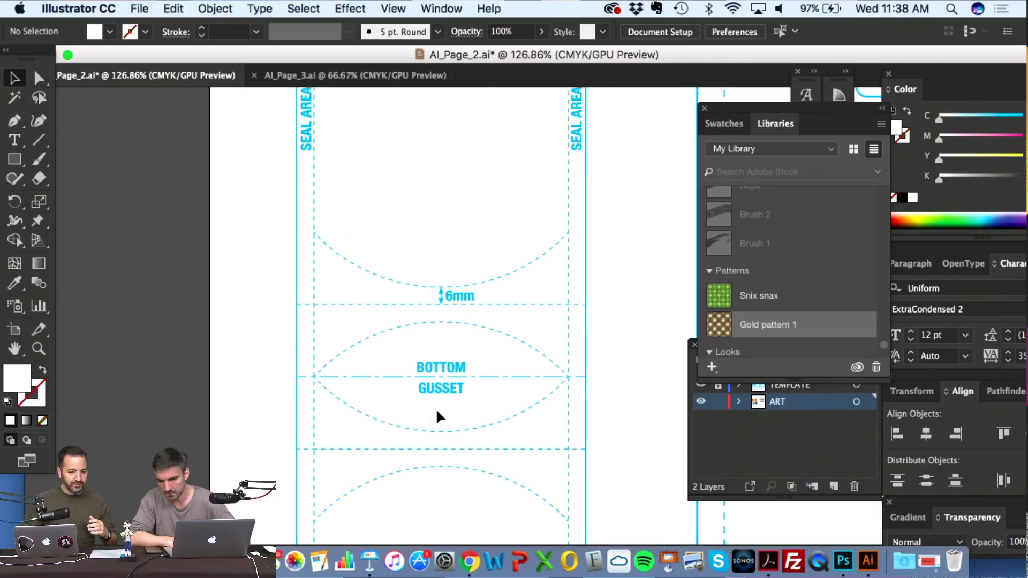
{"action": "scroll", "coordinate": [437, 412], "scroll_direction": "down", "scroll_amount": 5}
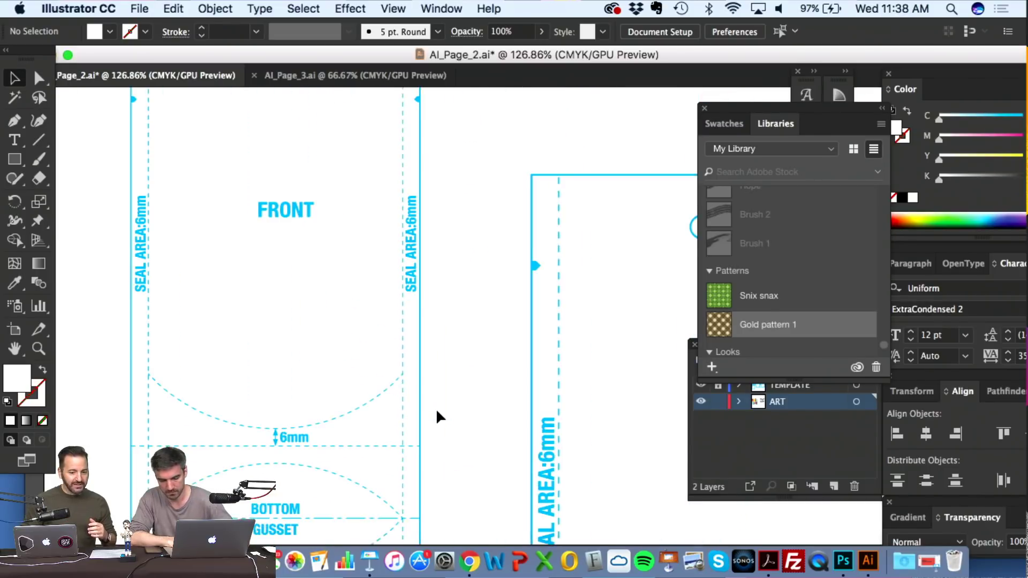
- Compare the large FRONT panel with the narrow dieline, checking its seal areas, curved bottom edge and the design notes beneath
{"action": "scroll", "coordinate": [437, 412], "scroll_direction": "right", "scroll_amount": 8}
{"action": "scroll", "coordinate": [437, 412], "scroll_direction": "down", "scroll_amount": 4}
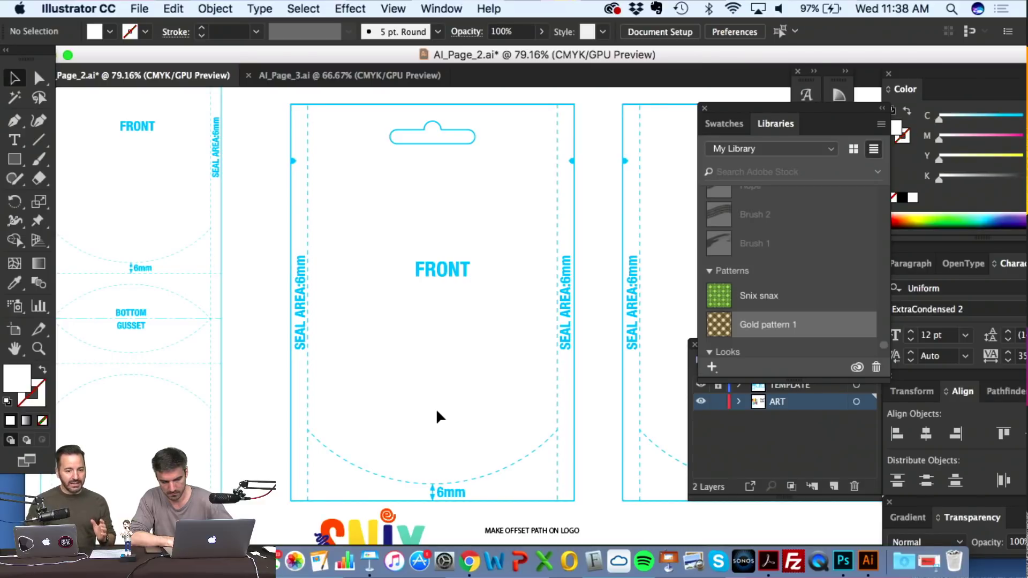
{"action": "scroll", "coordinate": [437, 411], "scroll_direction": "right", "scroll_amount": 7}
{"action": "scroll", "coordinate": [437, 412], "scroll_direction": "left", "scroll_amount": 15}
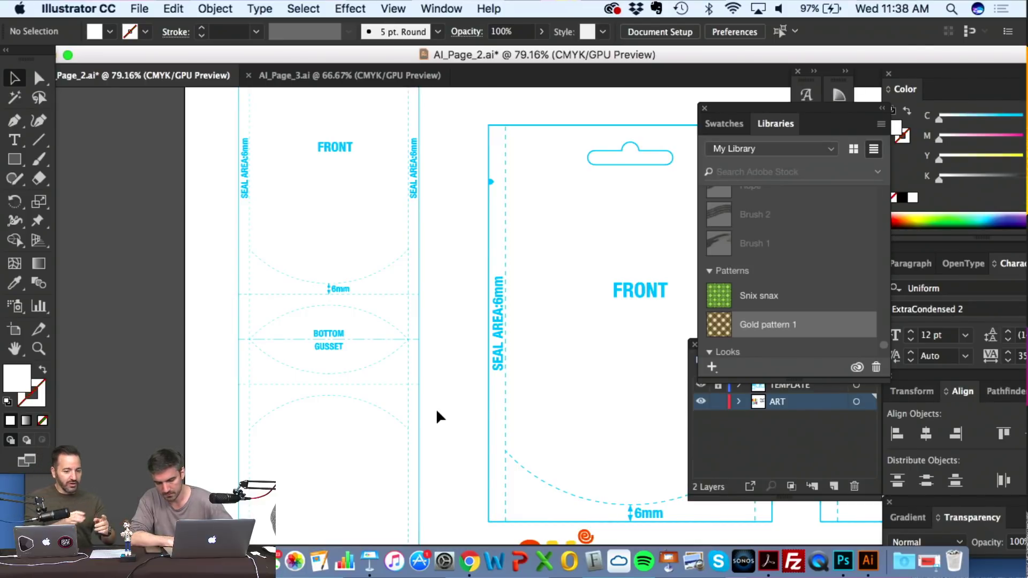
{"action": "scroll", "coordinate": [437, 411], "scroll_direction": "right", "scroll_amount": 8}
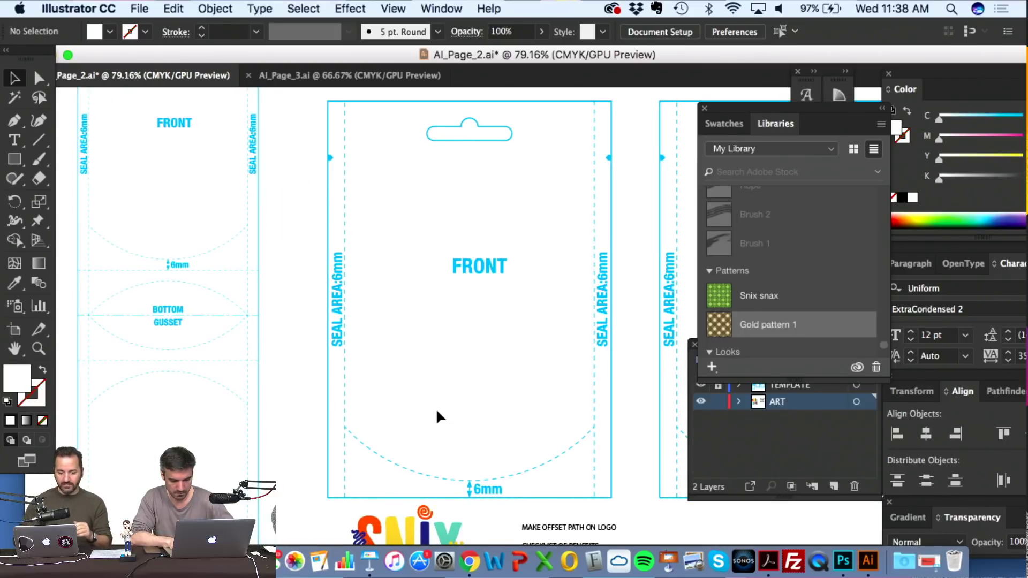
{"action": "scroll", "coordinate": [437, 411], "scroll_direction": "right", "scroll_amount": 6}
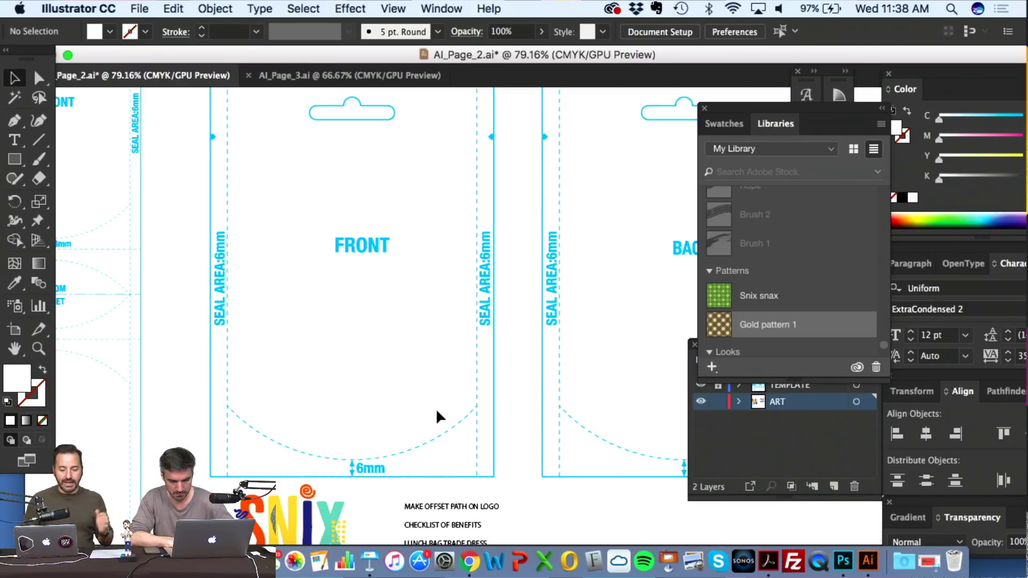
{"action": "scroll", "coordinate": [433, 332], "scroll_direction": "up", "scroll_amount": 2}
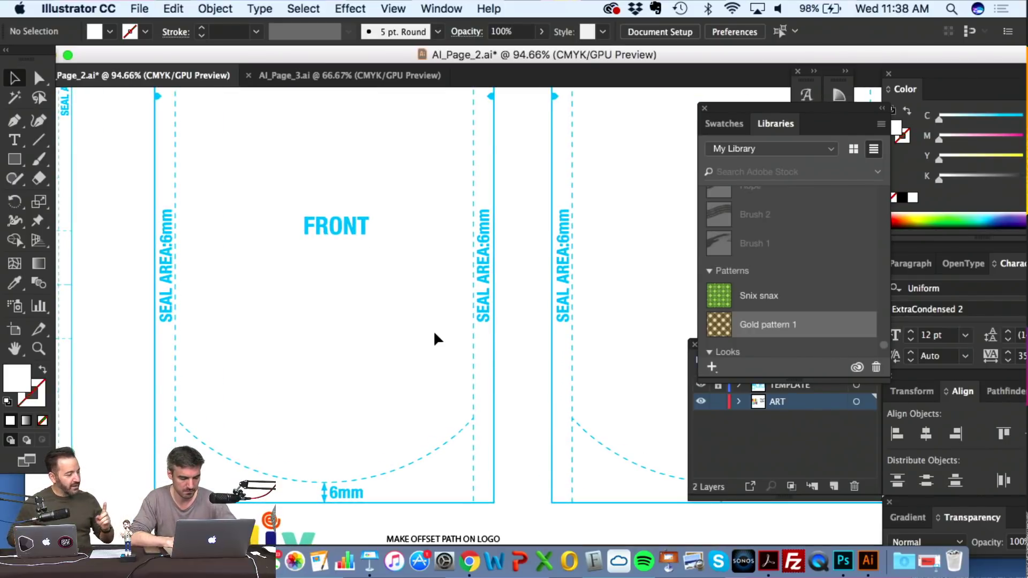
{"action": "scroll", "coordinate": [435, 335], "scroll_direction": "down", "scroll_amount": 3}
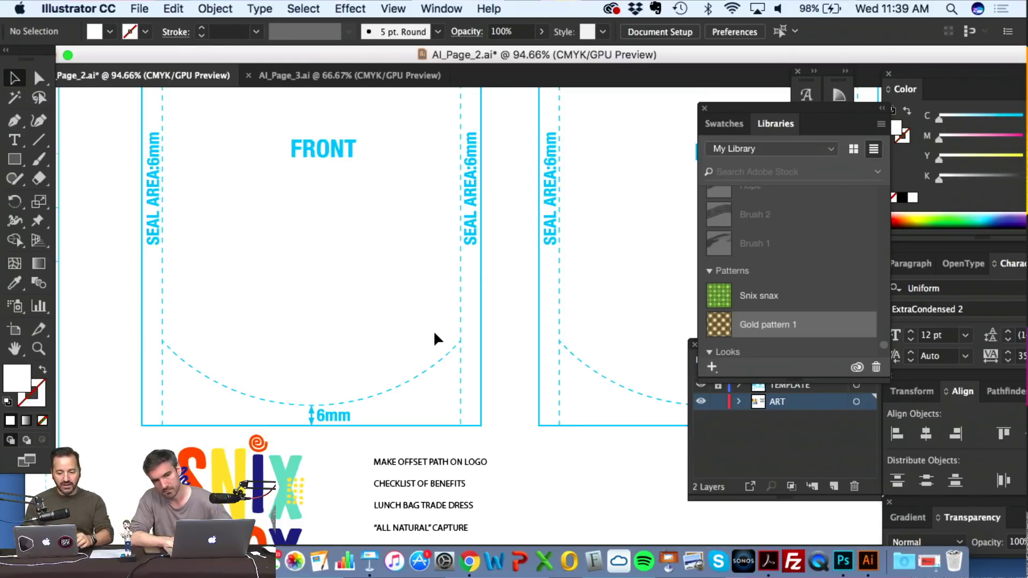
{"action": "left_click", "coordinate": [14, 159]}
{"action": "scroll", "coordinate": [157, 333], "scroll_direction": "down", "scroll_amount": 2}
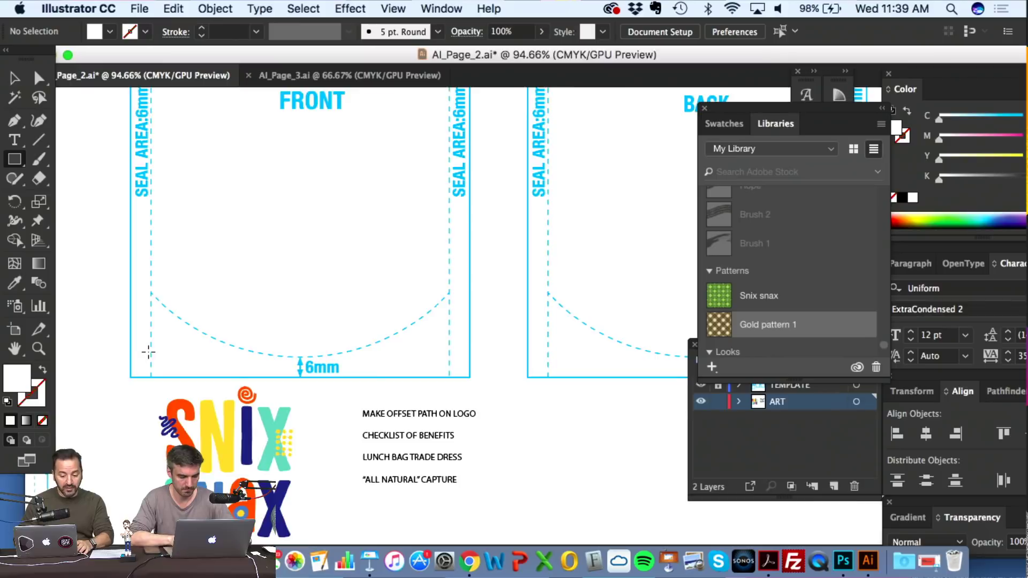
{"action": "scroll", "coordinate": [148, 353], "scroll_direction": "up", "scroll_amount": 3}
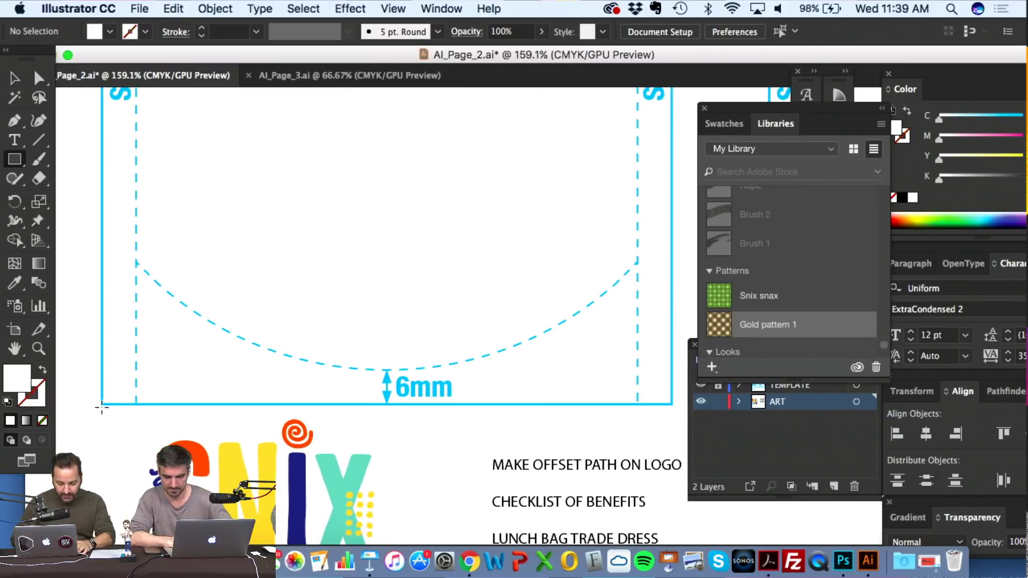
{"action": "left_click_drag", "start_coordinate": [102, 405], "coordinate": [673, 295]}
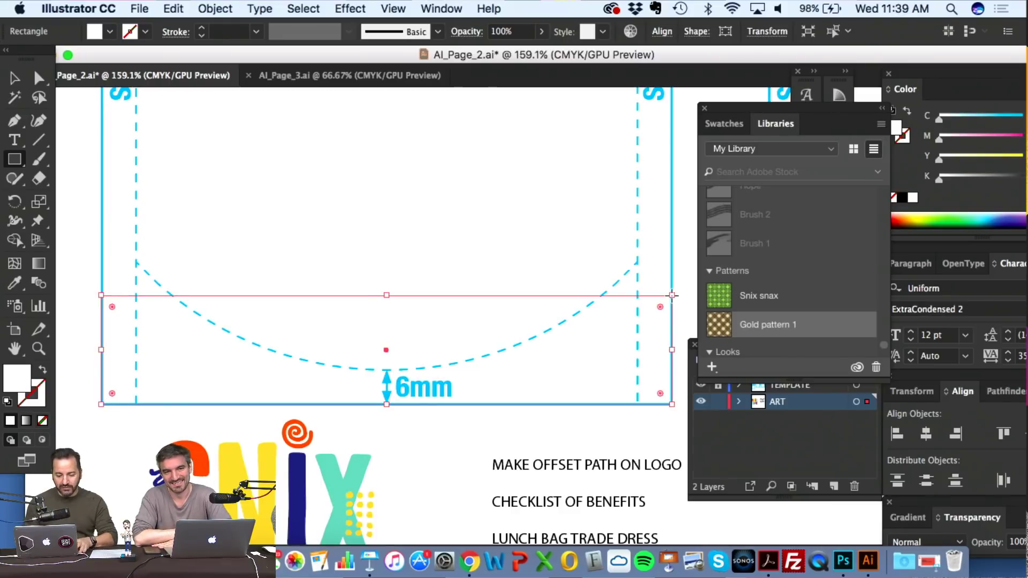
{"action": "key", "text": "super+shift+a"}
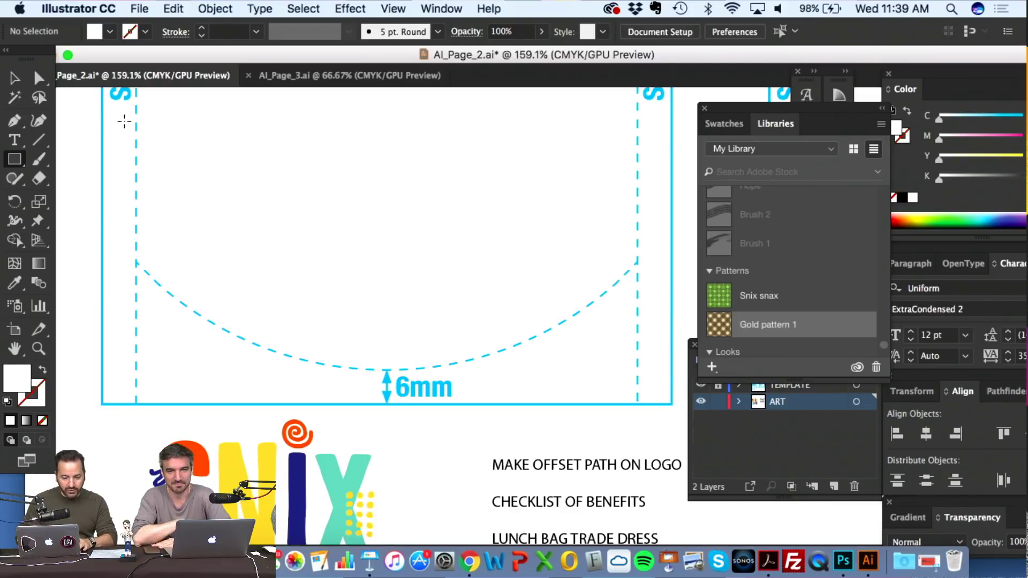
- Draw a straight horizontal Pen path across the full width of the FRONT panel, a little above its bottom edge
{"action": "key", "text": "p"}
{"action": "left_click", "coordinate": [102, 294]}
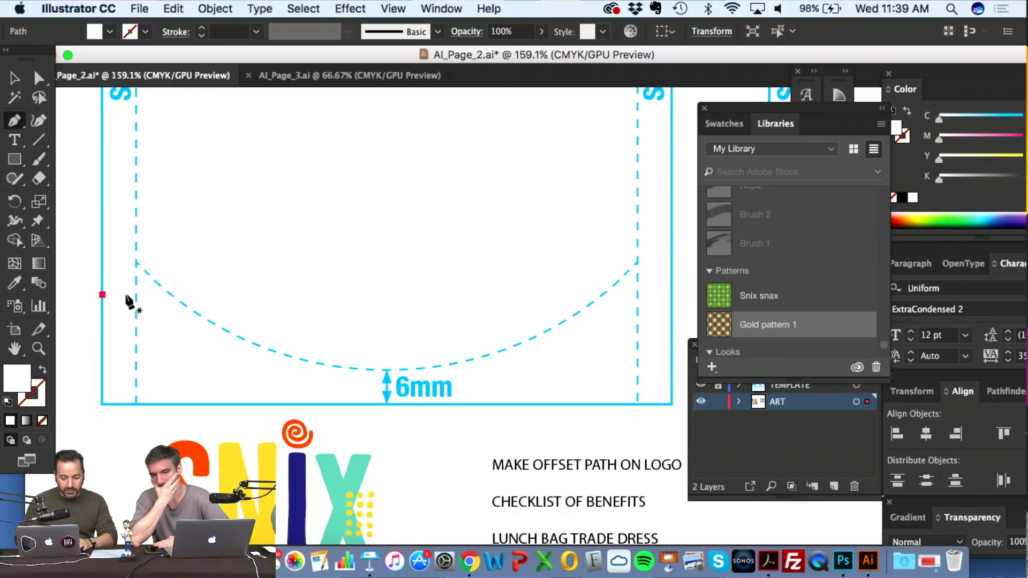
{"action": "left_click", "coordinate": [672, 309], "text": "shift"}
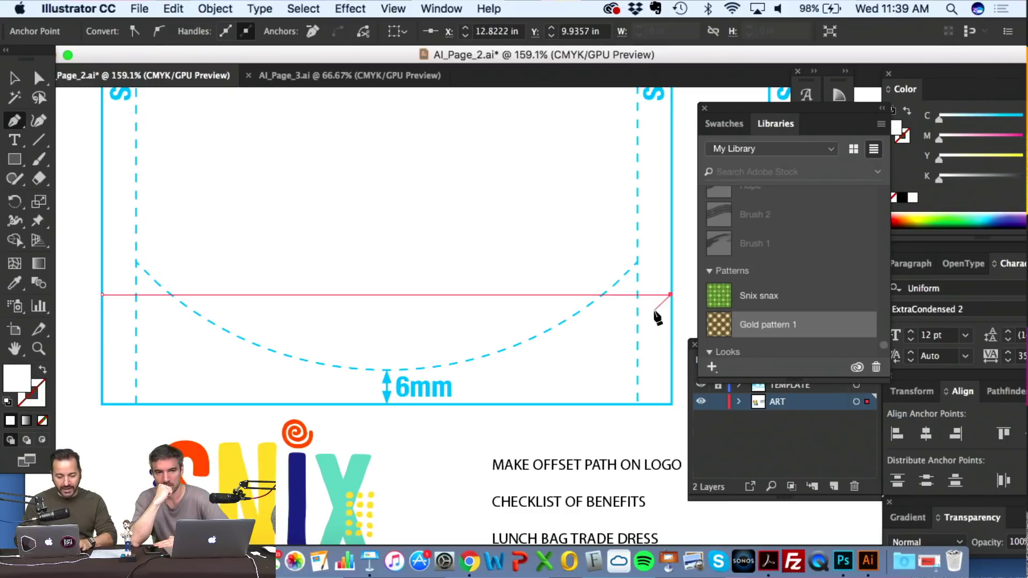
{"action": "key", "text": "super+shift+a"}
{"action": "key", "text": "v"}
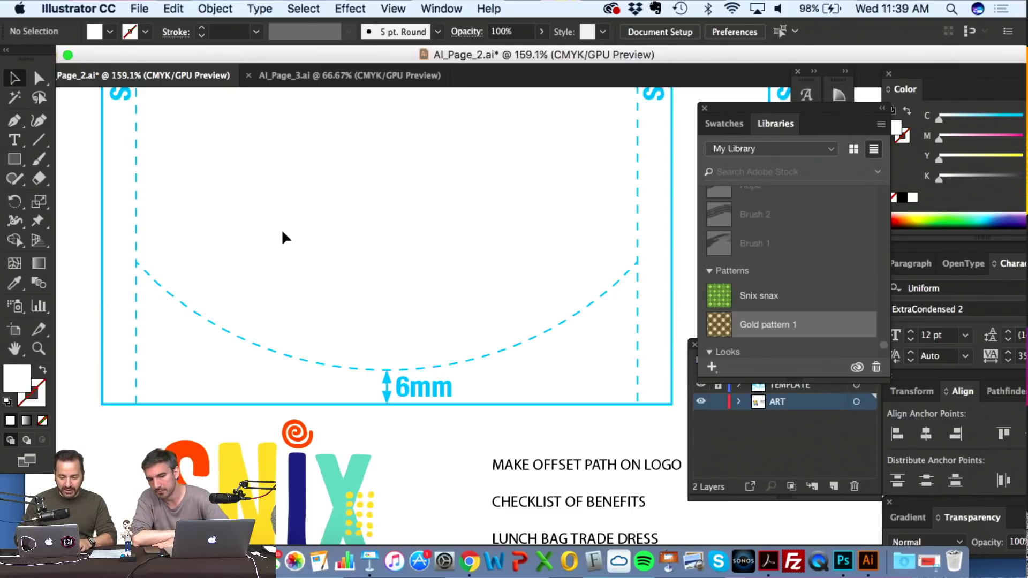
- Select the horizontal path across the FRONT panel and give it no fill and a black stroke
{"action": "left_click_drag", "start_coordinate": [282, 234], "coordinate": [300, 340]}
{"action": "left_click", "coordinate": [911, 138]}
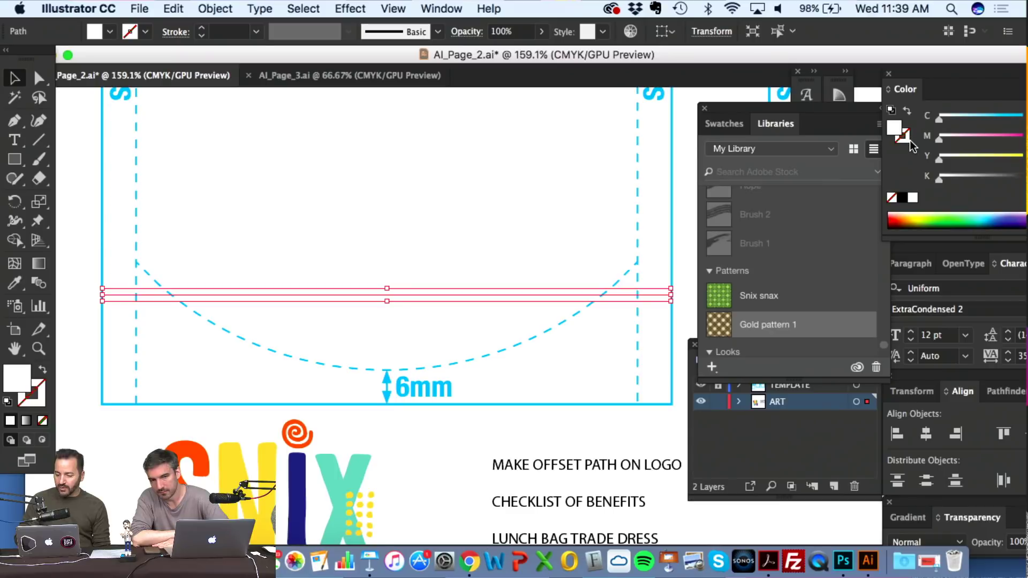
{"action": "left_click", "coordinate": [904, 198]}
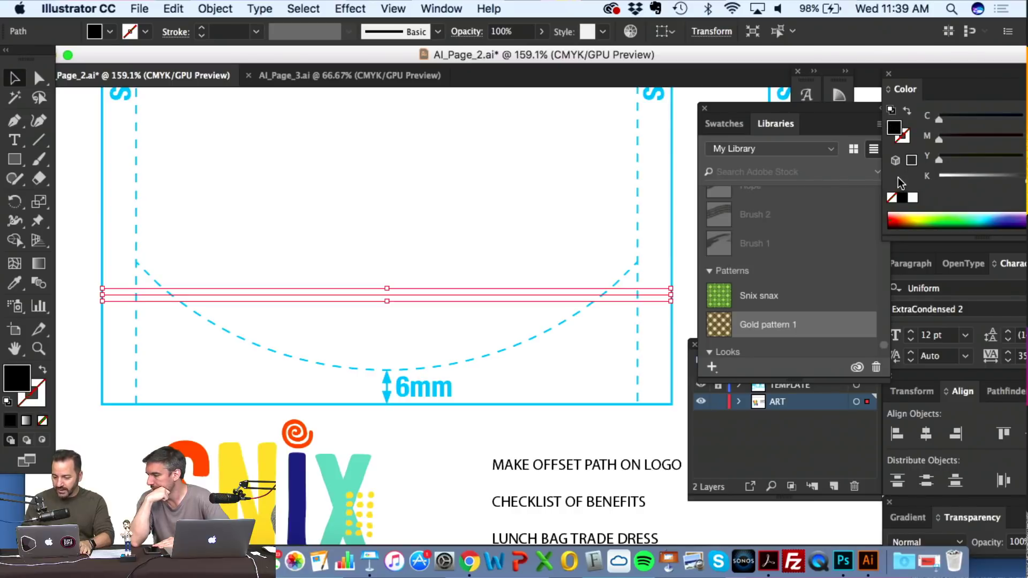
{"action": "left_click", "coordinate": [893, 201]}
{"action": "left_click", "coordinate": [904, 137]}
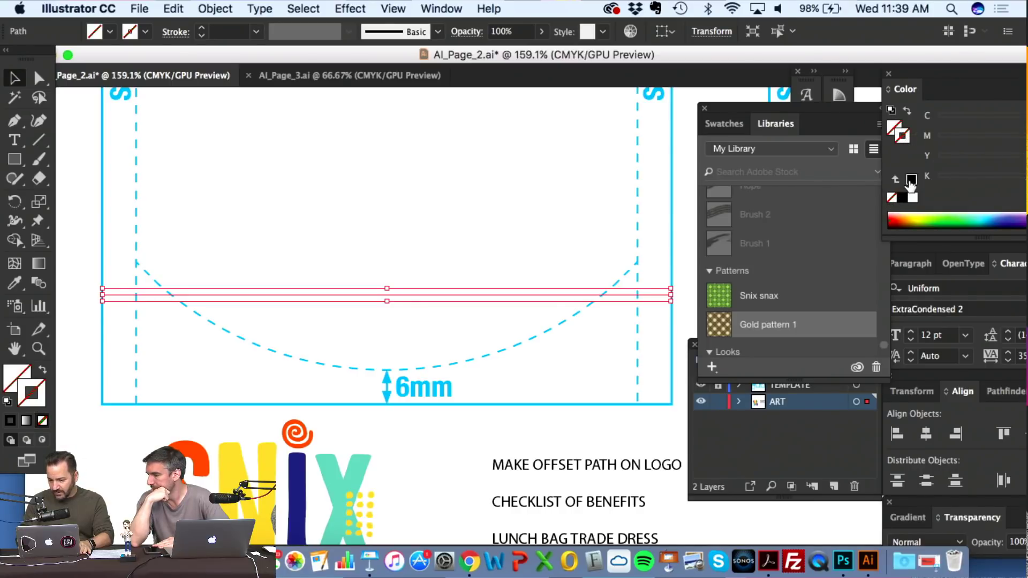
{"action": "left_click", "coordinate": [903, 198]}
- Start a Zig Zag distortion on the black line and turn on its preview
{"action": "left_click", "coordinate": [216, 9]}
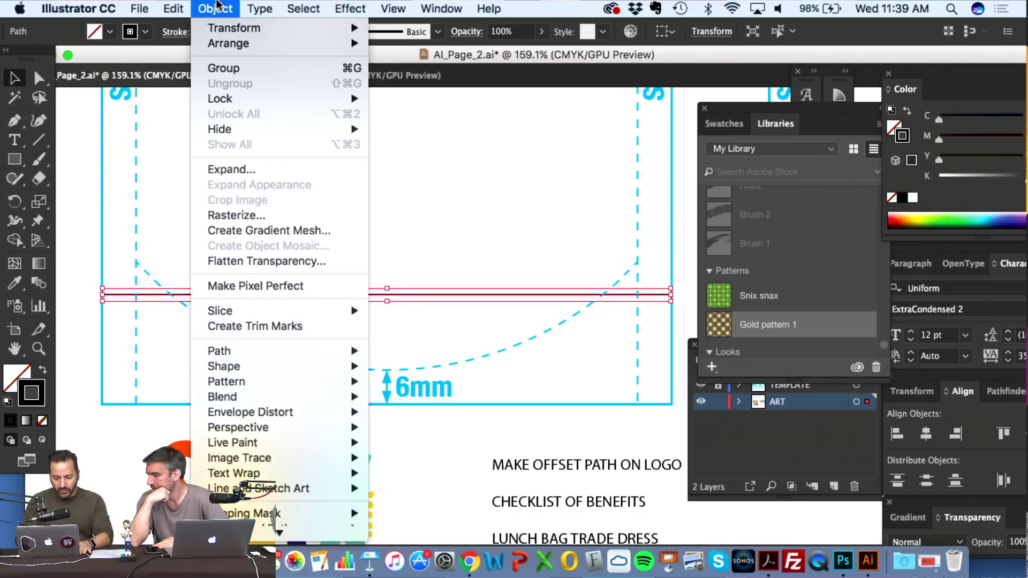
{"action": "mouse_move", "coordinate": [273, 5]}
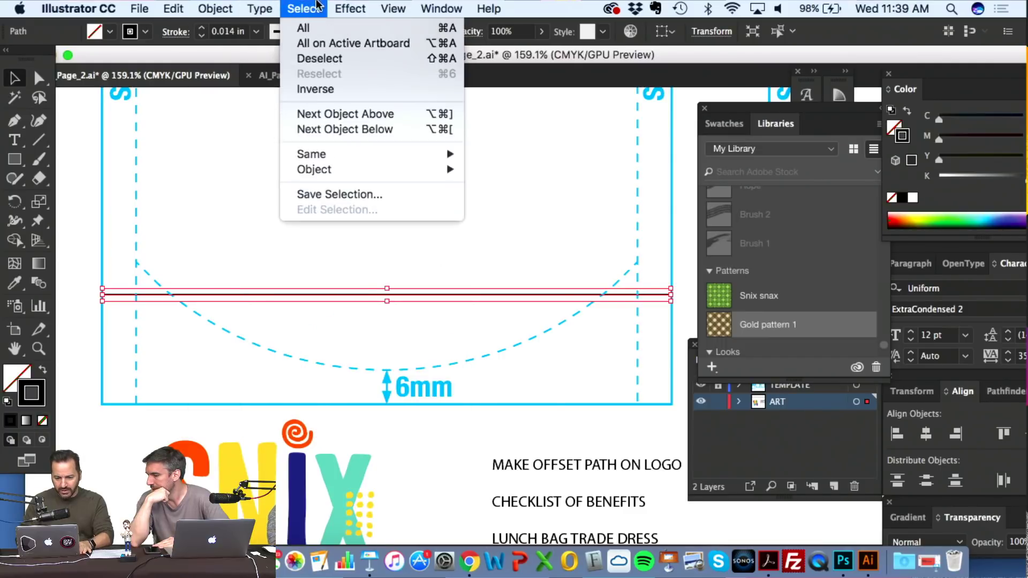
{"action": "mouse_move", "coordinate": [353, 5]}
{"action": "mouse_move", "coordinate": [367, 158]}
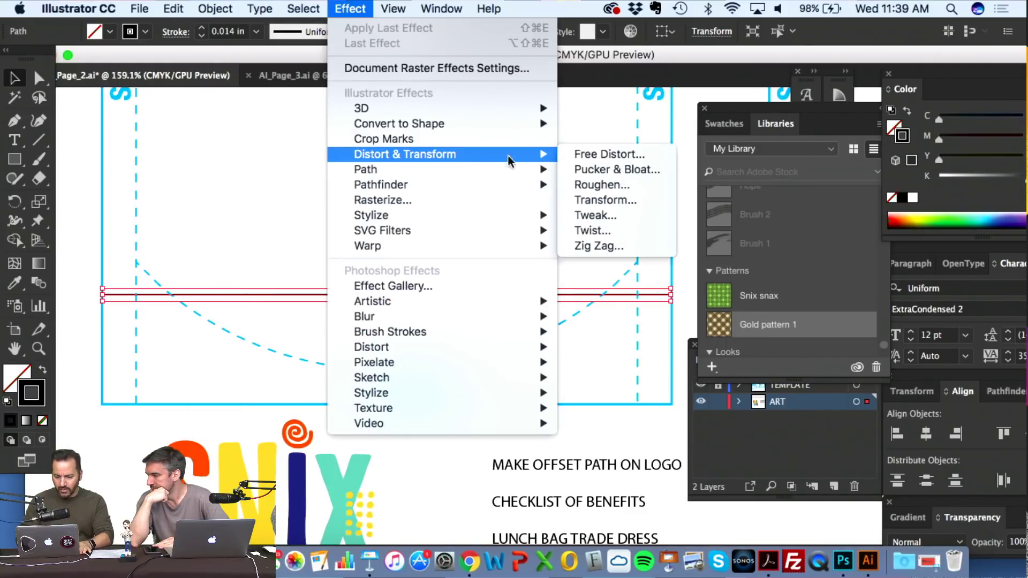
{"action": "left_click", "coordinate": [613, 247]}
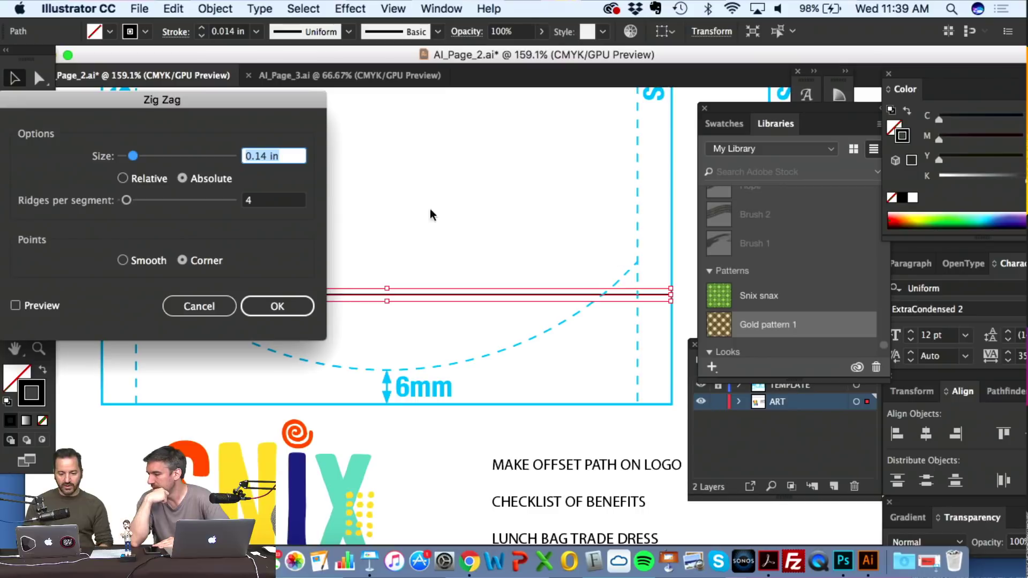
{"action": "left_click_drag", "start_coordinate": [53, 107], "coordinate": [113, 59]}
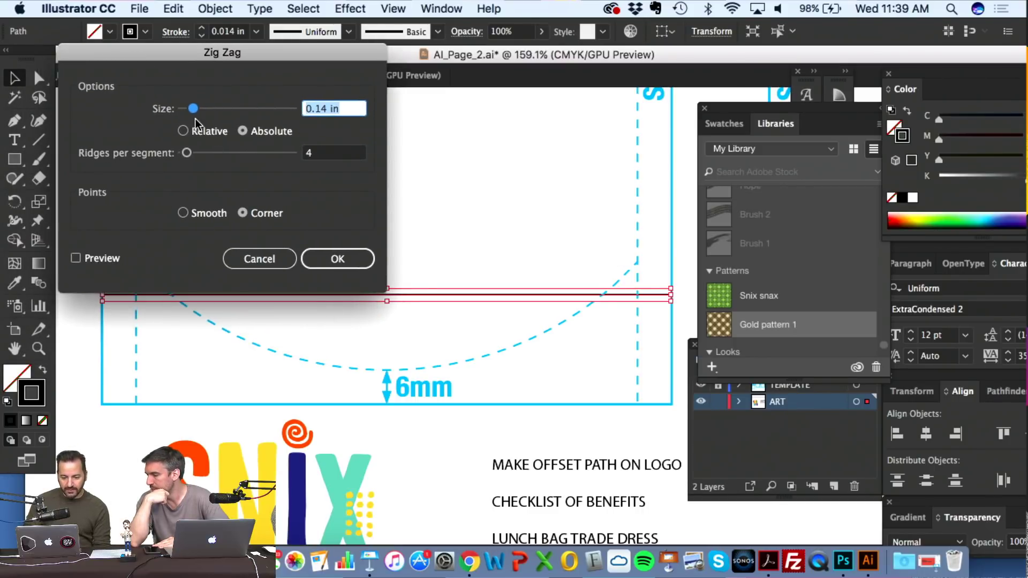
{"action": "left_click", "coordinate": [102, 259]}
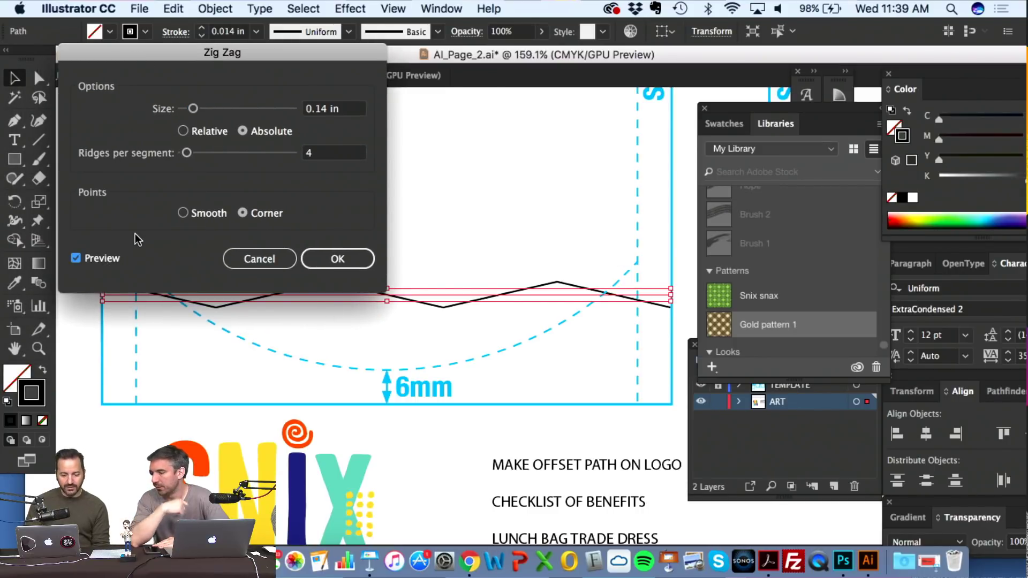
- Set the Zig Zag to an absolute size of 0.04 in with 62 ridges per segment, and apply it
{"action": "left_click_drag", "start_coordinate": [187, 153], "coordinate": [206, 155]}
{"action": "left_click_drag", "start_coordinate": [193, 109], "coordinate": [186, 110]}
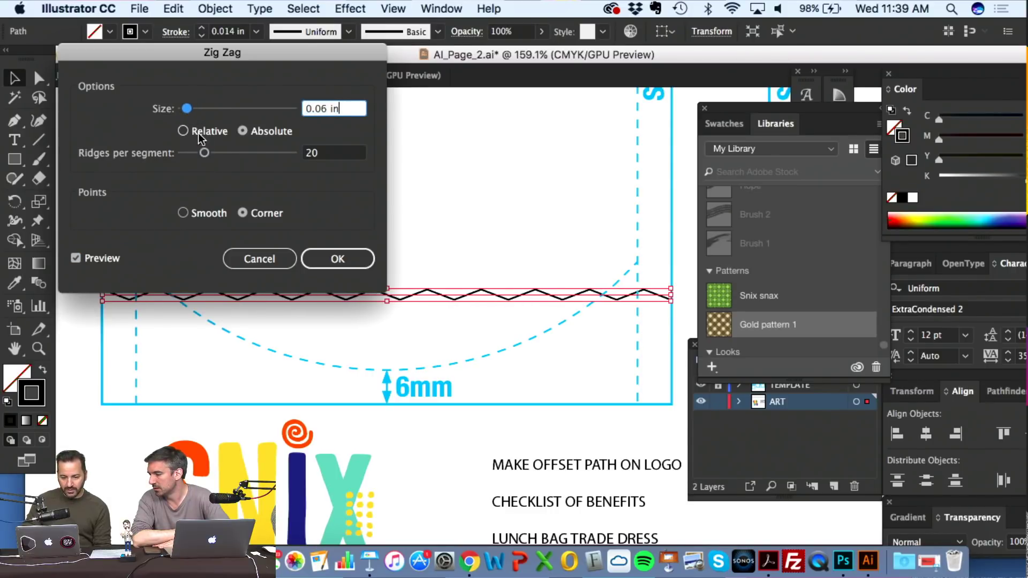
{"action": "left_click_drag", "start_coordinate": [205, 153], "coordinate": [251, 154]}
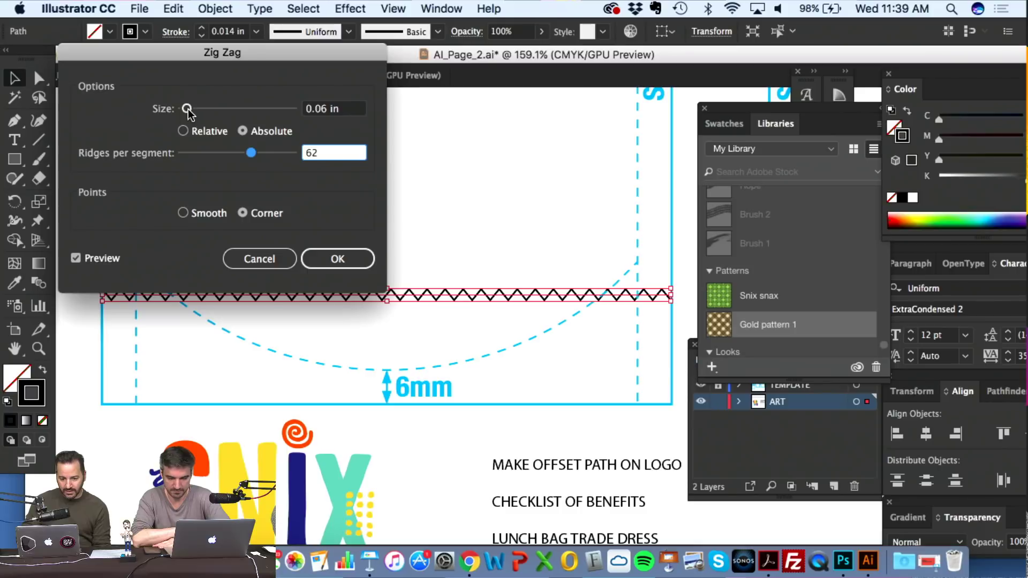
{"action": "left_click", "coordinate": [325, 112]}
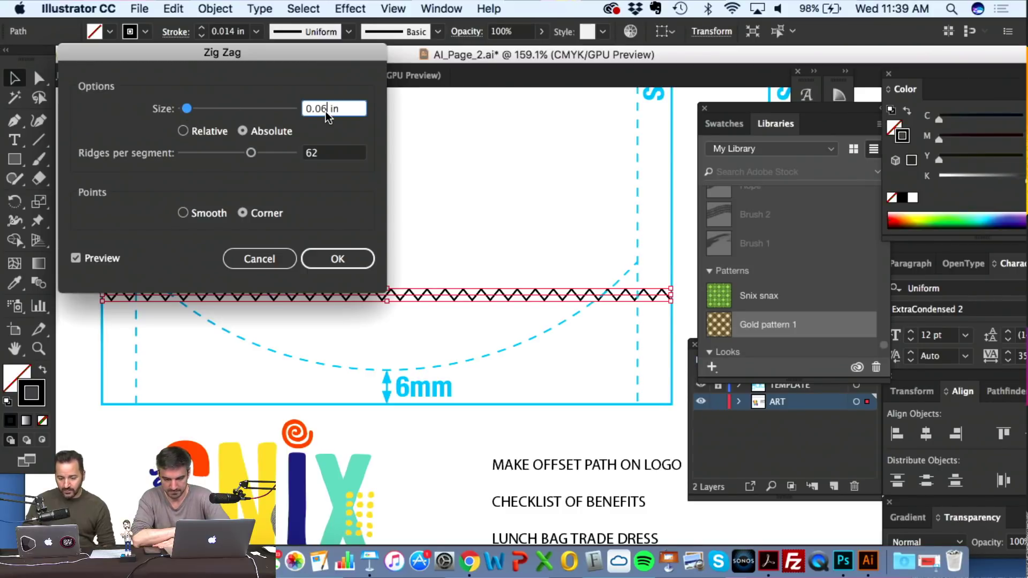
{"action": "key", "text": "BackSpace"}
{"action": "type", "text": "4"}
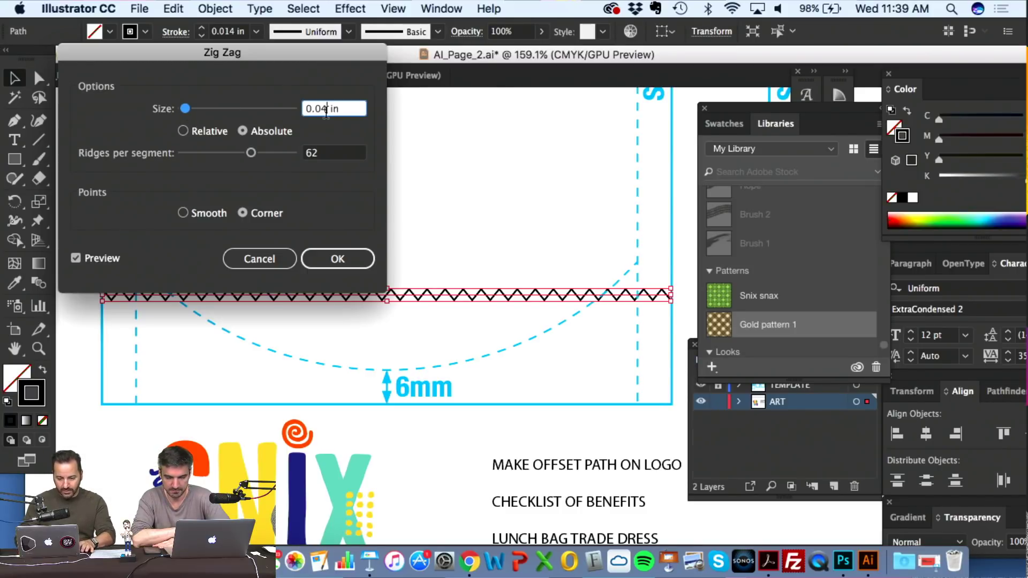
{"action": "key", "text": "Tab"}
{"action": "left_click", "coordinate": [358, 263]}
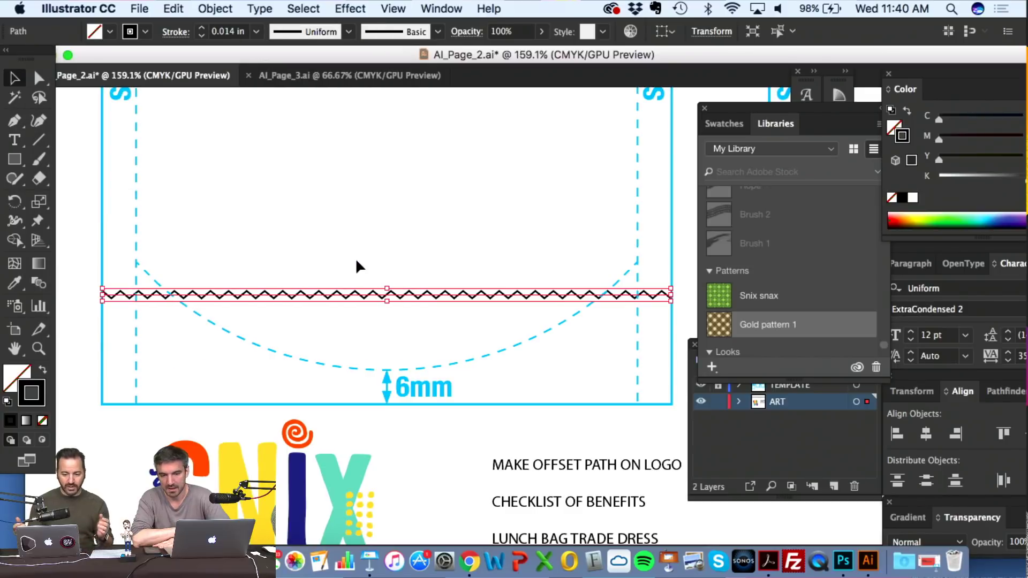
- Expand the appearance of the zigzag line into an editable path
{"action": "scroll", "coordinate": [357, 262], "scroll_direction": "down", "scroll_amount": 3}
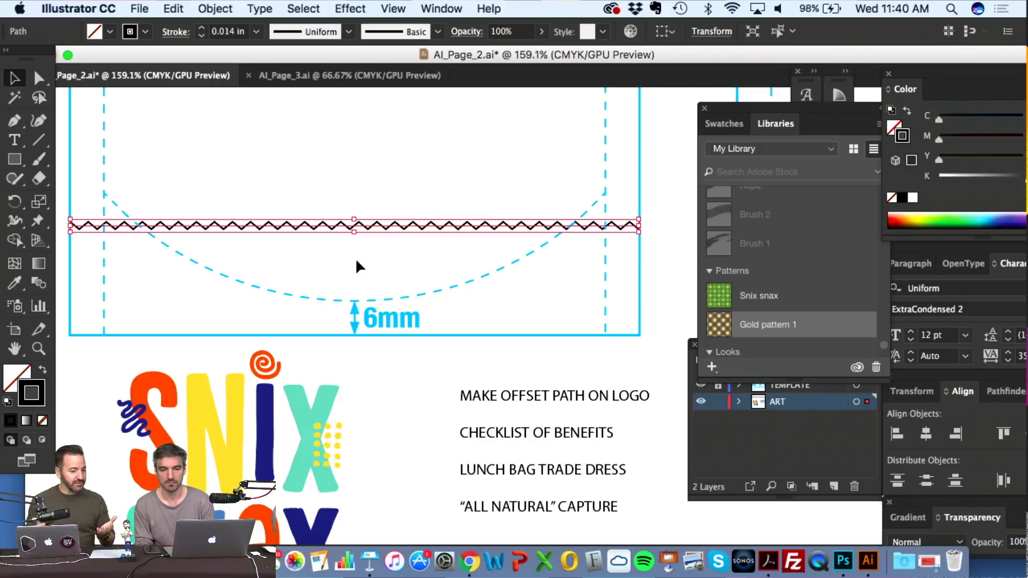
{"action": "scroll", "coordinate": [357, 262], "scroll_direction": "down", "scroll_amount": 2}
{"action": "scroll", "coordinate": [357, 262], "scroll_direction": "up", "scroll_amount": 2}
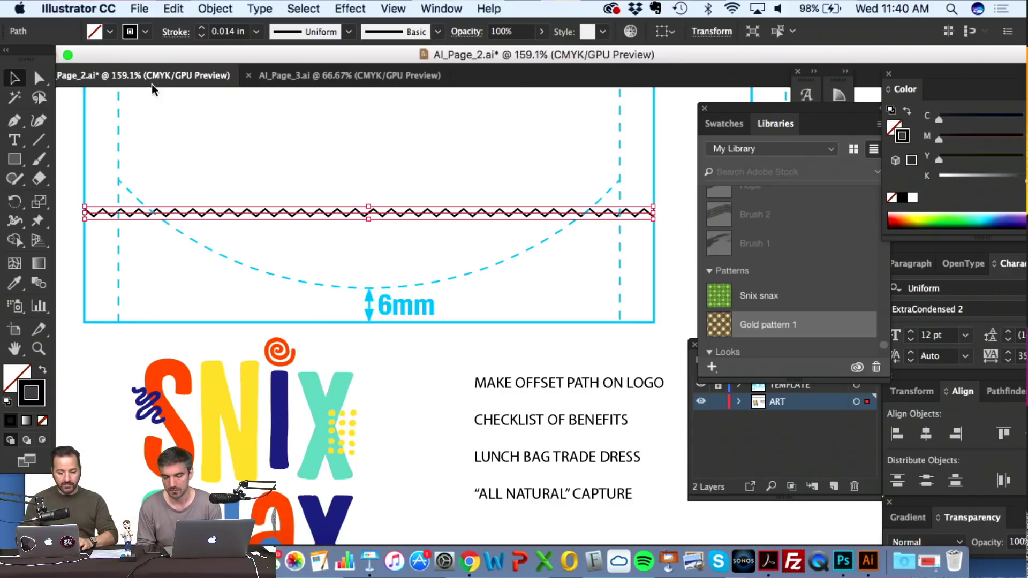
{"action": "left_click", "coordinate": [258, 8]}
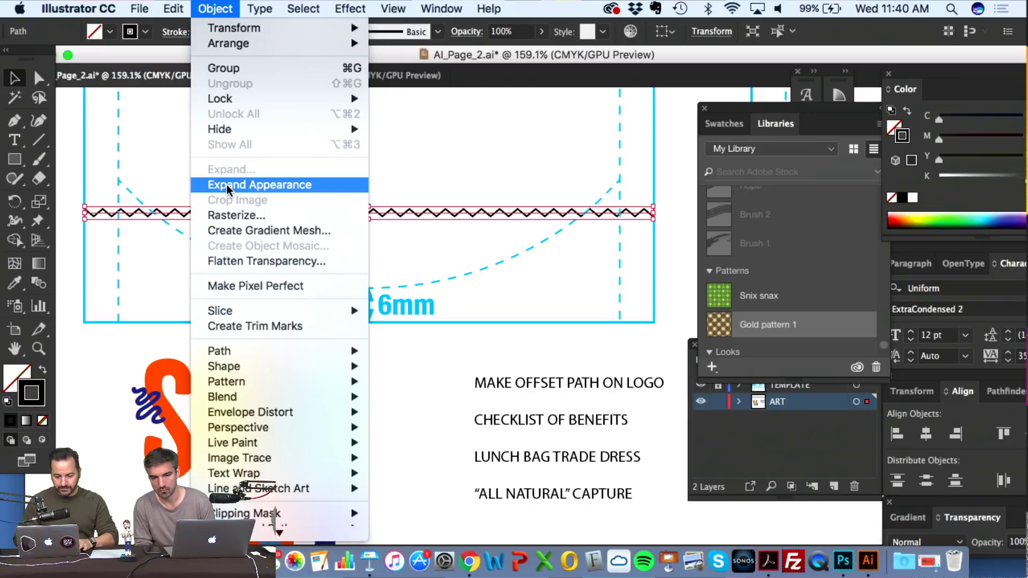
{"action": "left_click", "coordinate": [227, 185]}
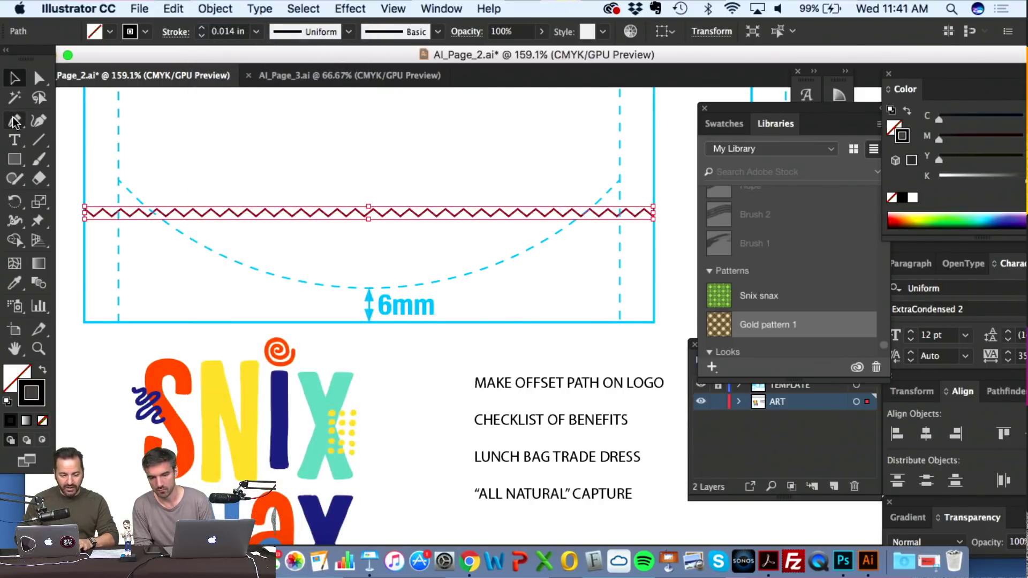
- Extend the zigzag path through the FRONT panel's two bottom corners and close it into a shape with the Pen tool
{"action": "key", "text": "p"}
{"action": "left_click", "coordinate": [84, 210]}
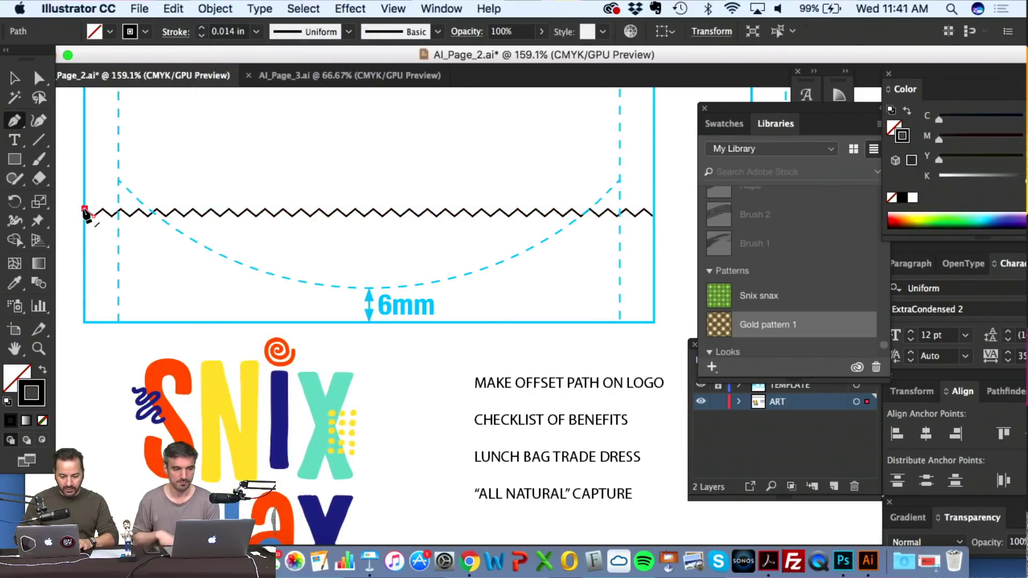
{"action": "left_click", "coordinate": [85, 323]}
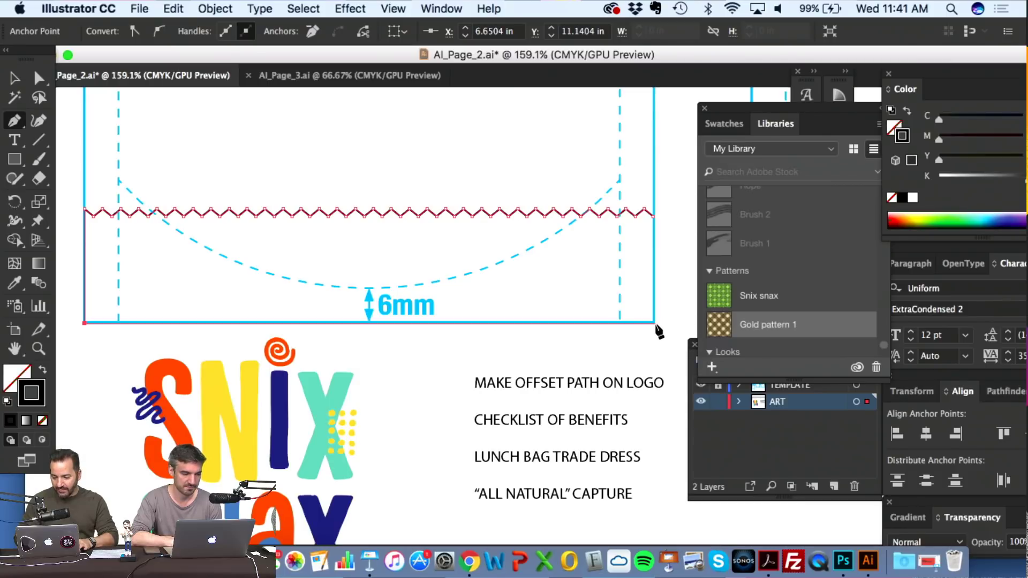
{"action": "left_click", "coordinate": [655, 322]}
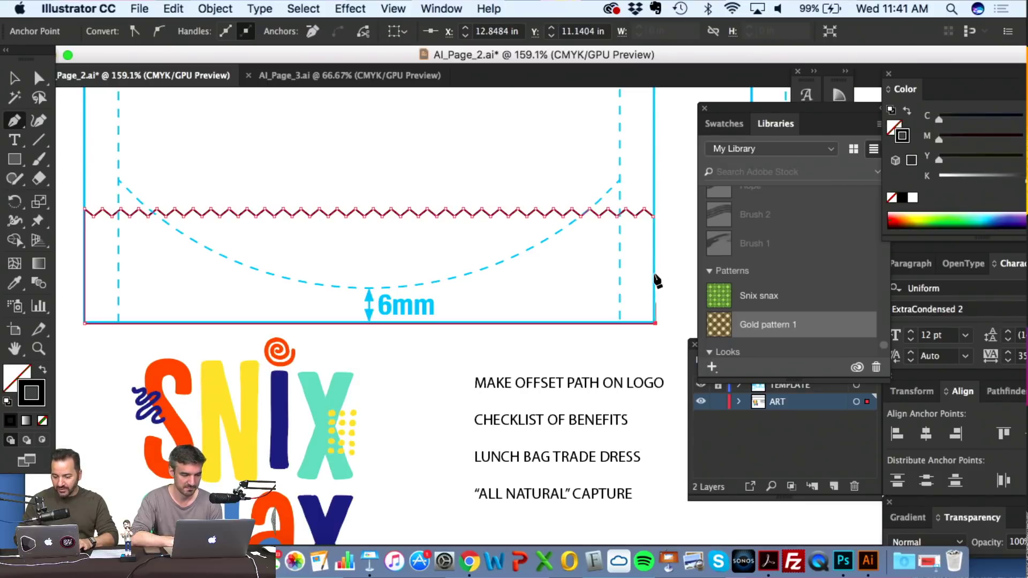
{"action": "left_click", "coordinate": [653, 216]}
{"action": "left_click", "coordinate": [15, 78]}
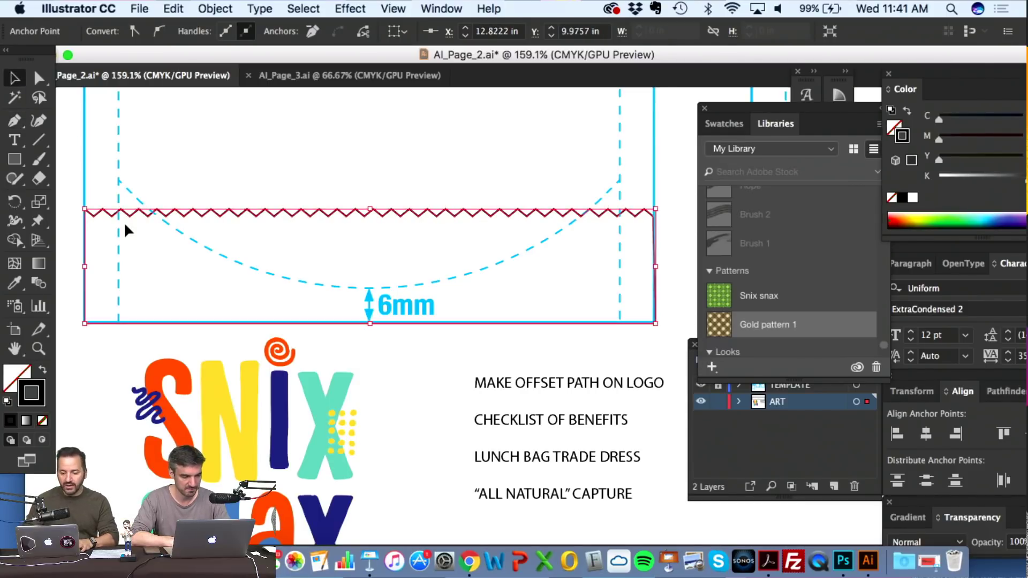
- Fill the closed zigzag-topped shape at the base of the FRONT panel with rich black and deselect it
{"action": "left_click", "coordinate": [893, 127]}
{"action": "left_click", "coordinate": [966, 139]}
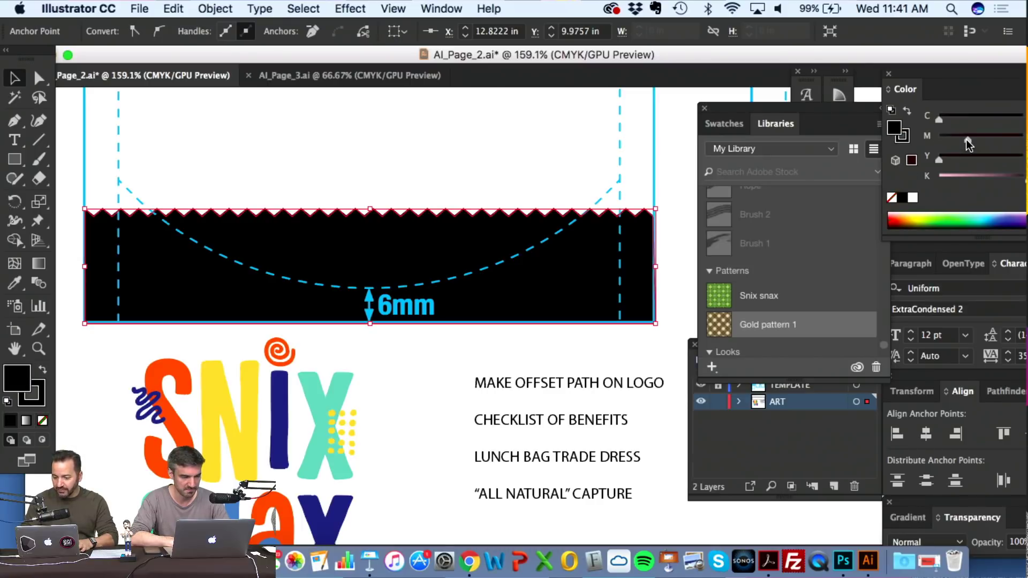
{"action": "left_click", "coordinate": [429, 402]}
{"action": "scroll", "coordinate": [429, 401], "scroll_direction": "down", "scroll_amount": 5}
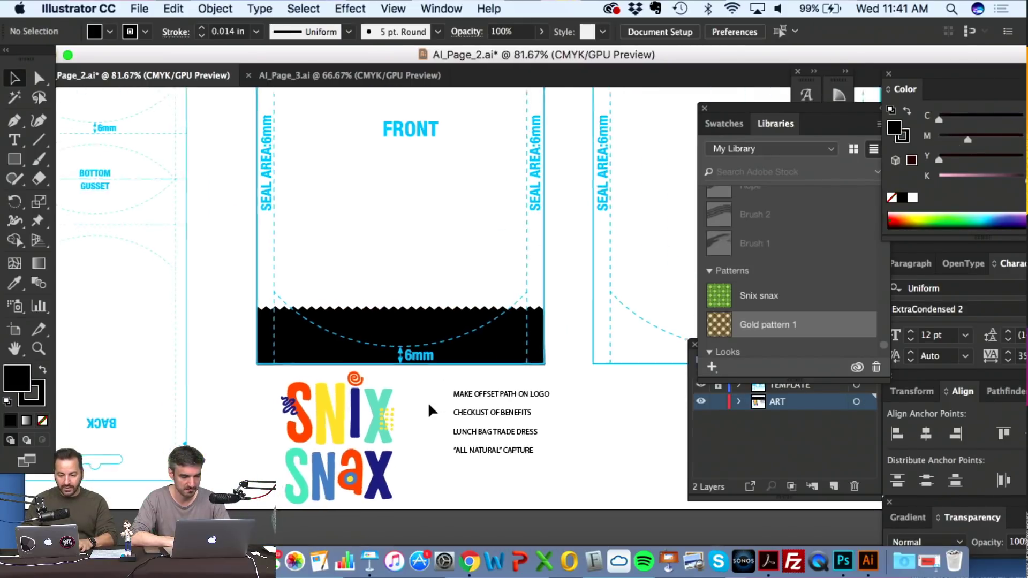
- Place the linked paper texture 1.jpg from the Assets folder in DAY 2 EXECUTION over the base of the FRONT panel
{"action": "scroll", "coordinate": [428, 402], "scroll_direction": "up", "scroll_amount": 3}
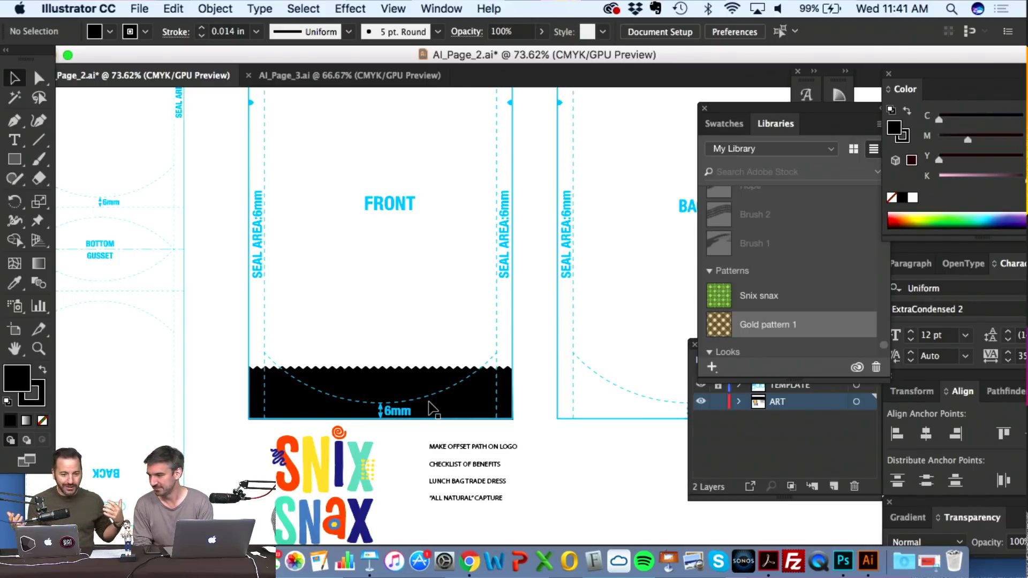
{"action": "scroll", "coordinate": [433, 410], "scroll_direction": "up", "scroll_amount": 3}
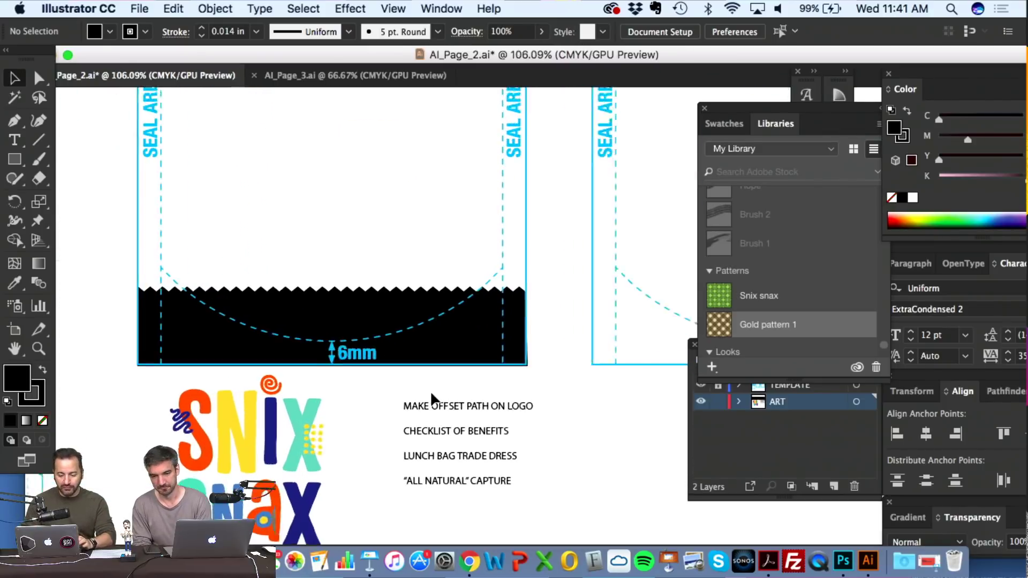
{"action": "left_click", "coordinate": [141, 9]}
{"action": "left_click", "coordinate": [168, 245]}
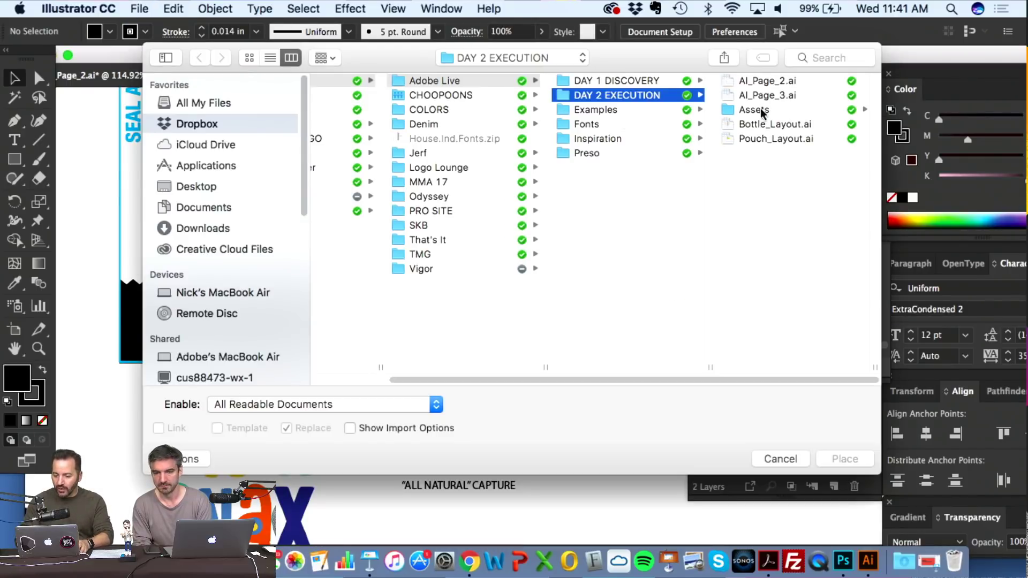
{"action": "left_click", "coordinate": [763, 111]}
{"action": "left_click", "coordinate": [780, 84]}
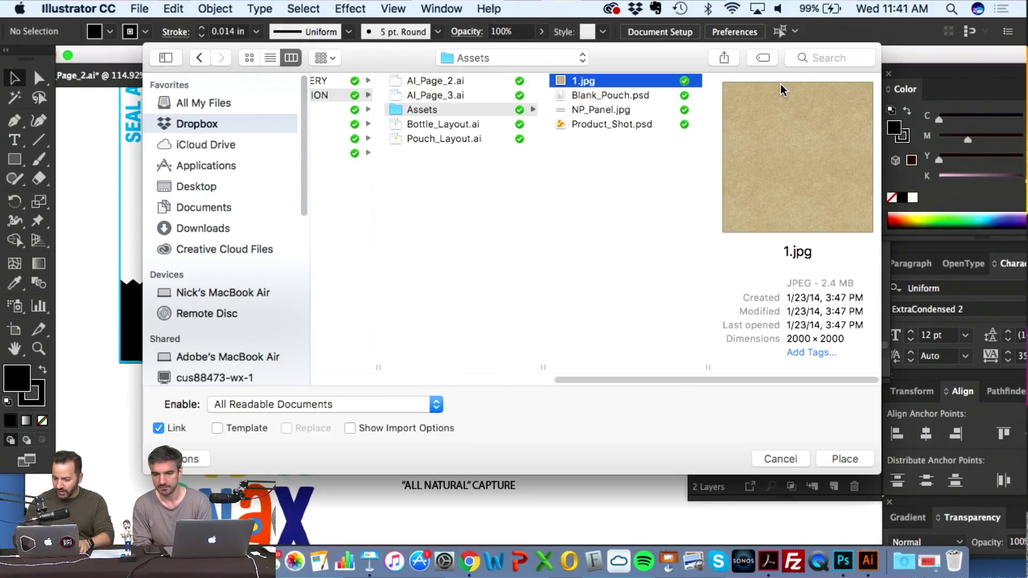
{"action": "key", "text": "Return"}
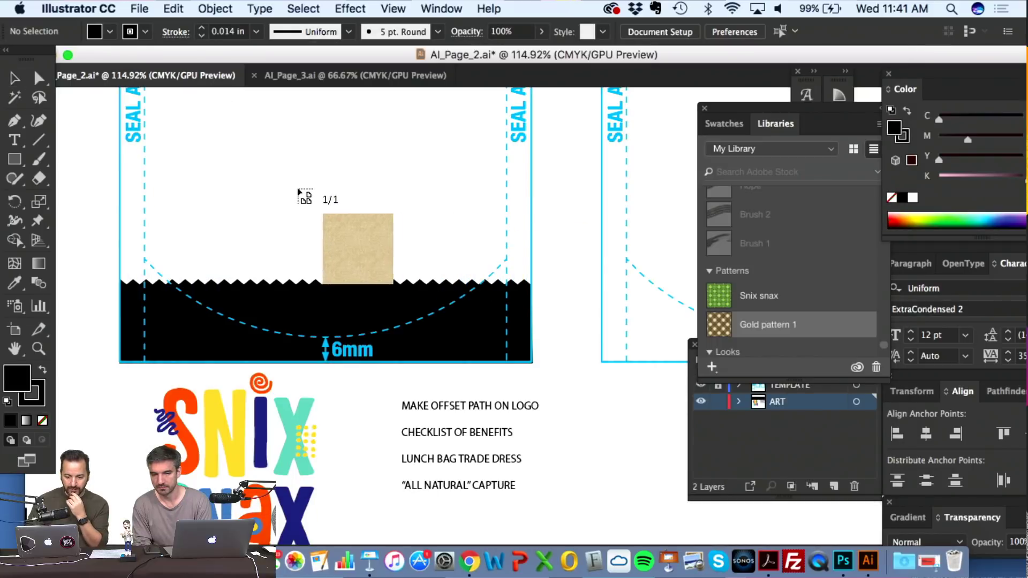
{"action": "left_click", "coordinate": [297, 191]}
{"action": "left_click_drag", "start_coordinate": [347, 275], "coordinate": [301, 278]}
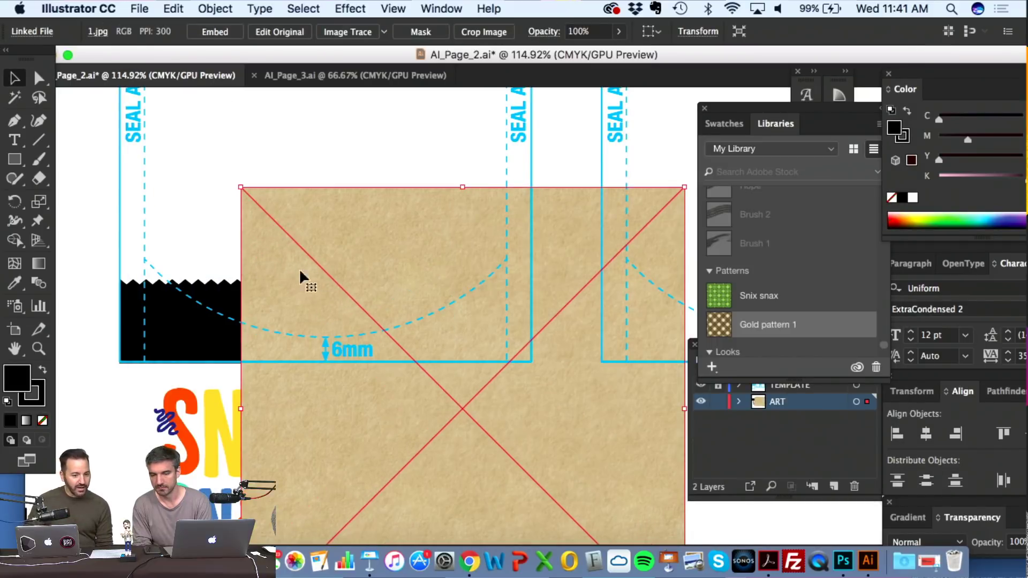
- Send the paper texture behind the black zigzag shape and position it so it covers the shape's full width
{"action": "scroll", "coordinate": [250, 287], "scroll_direction": "up", "scroll_amount": 5}
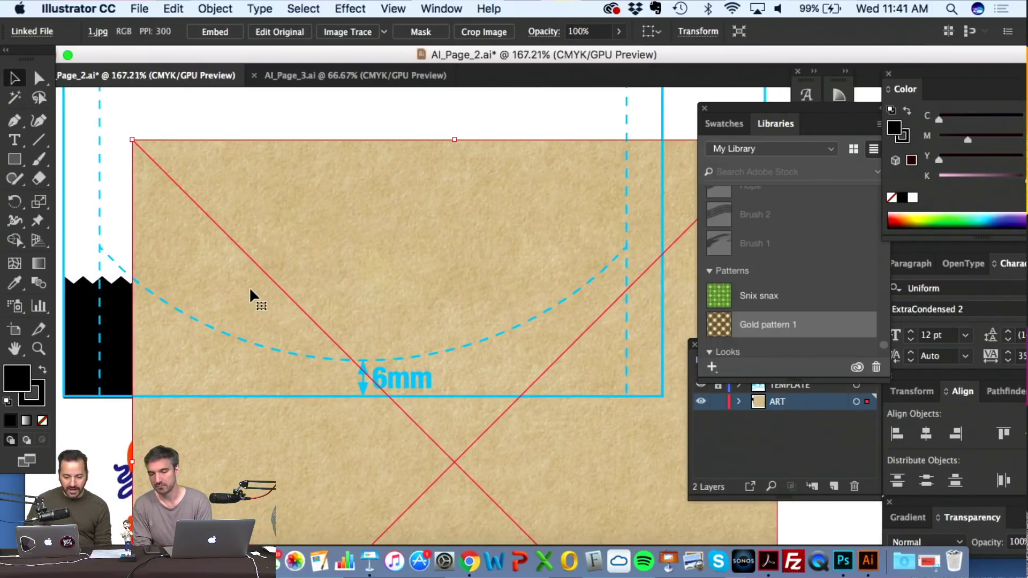
{"action": "scroll", "coordinate": [250, 287], "scroll_direction": "up", "scroll_amount": 3}
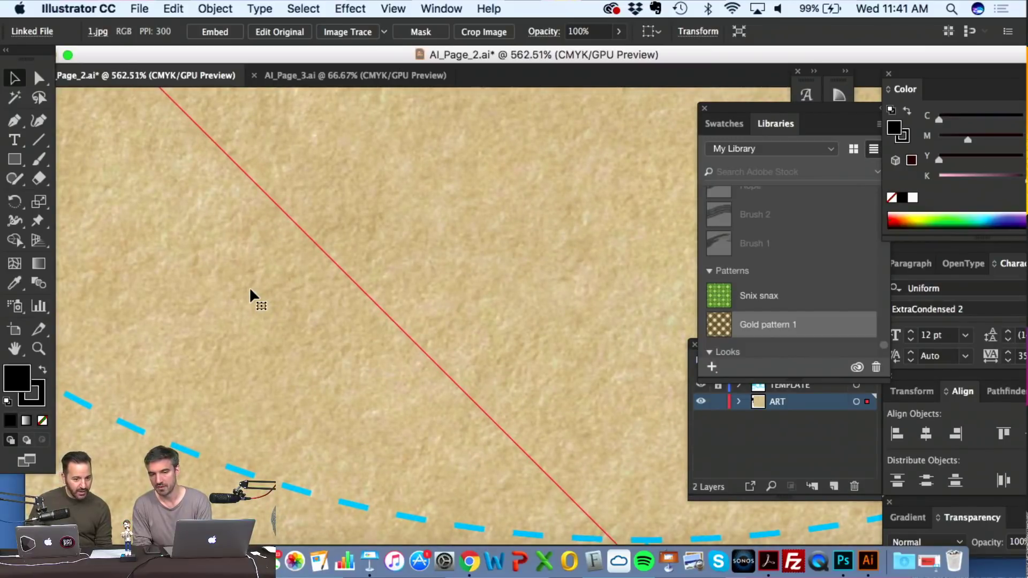
{"action": "scroll", "coordinate": [249, 287], "scroll_direction": "down", "scroll_amount": 6}
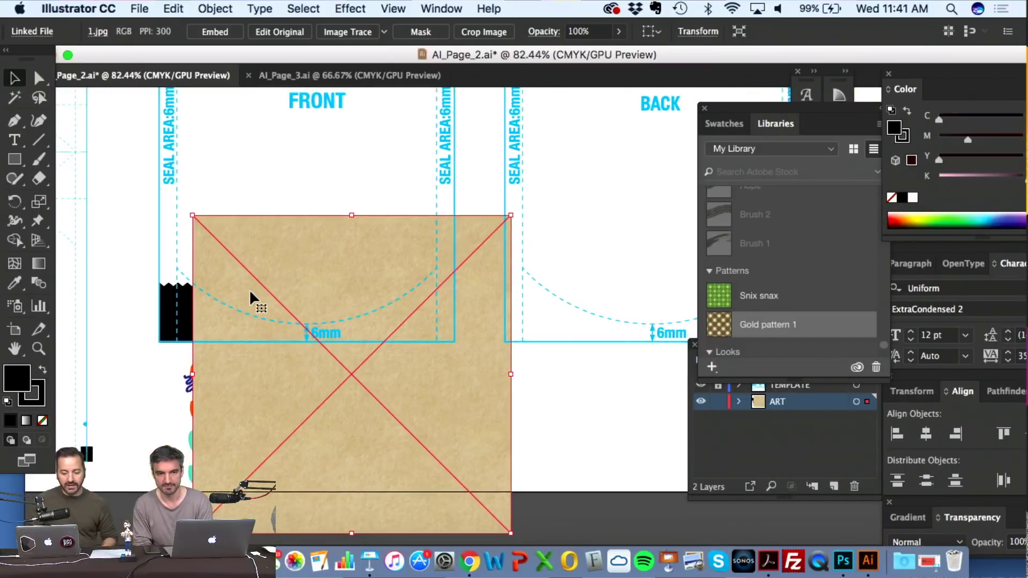
{"action": "left_click", "coordinate": [192, 315]}
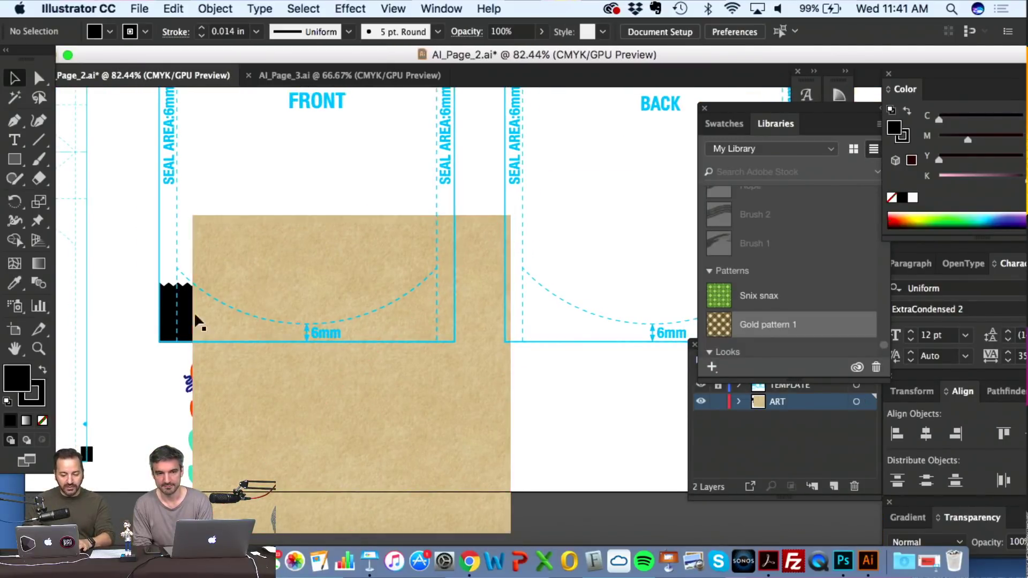
{"action": "left_click", "coordinate": [260, 342]}
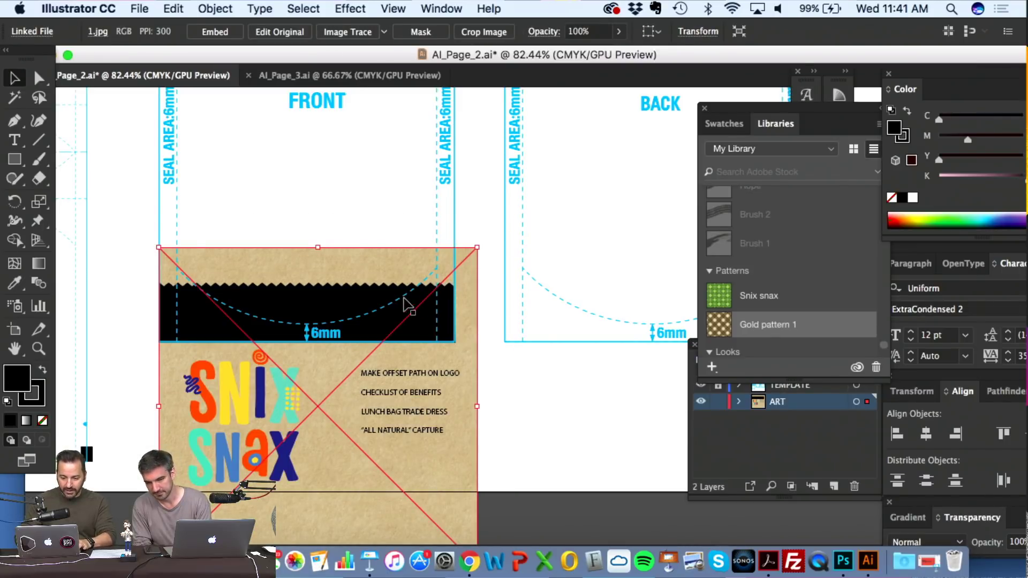
- Make a clipping mask from the zigzag shape and the paper texture, and deselect the result
{"action": "left_click", "coordinate": [374, 304], "text": "shift"}
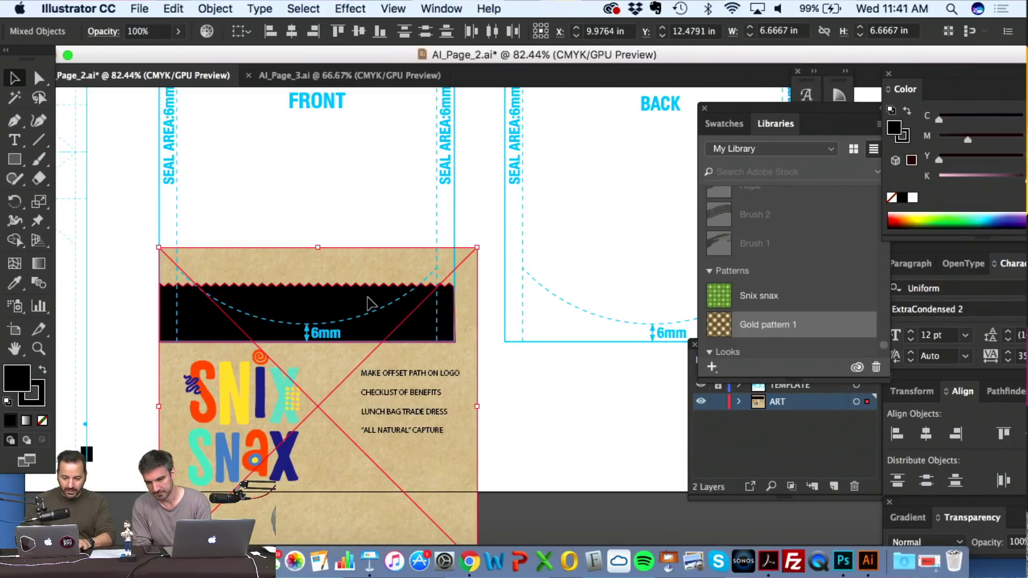
{"action": "left_click", "coordinate": [303, 9]}
{"action": "mouse_move", "coordinate": [216, 9]}
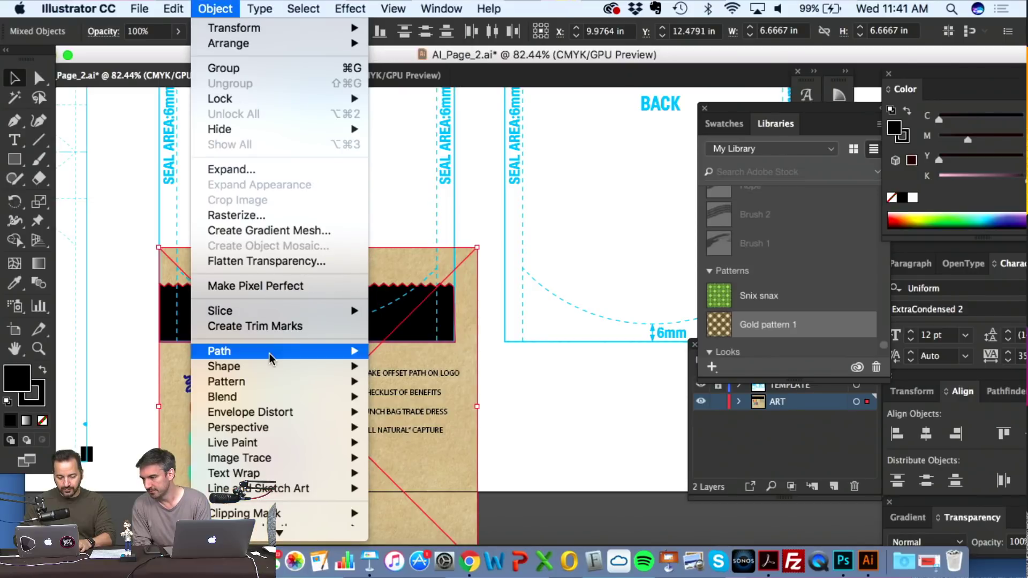
{"action": "mouse_move", "coordinate": [267, 514]}
{"action": "left_click", "coordinate": [399, 499]}
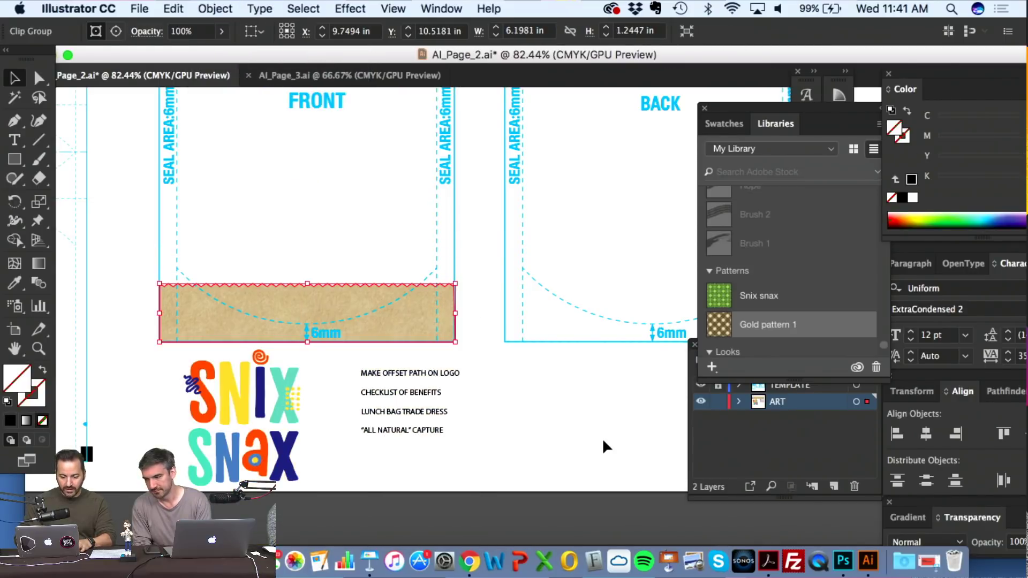
{"action": "left_click", "coordinate": [603, 438]}
- Examine the paper-textured zigzag strip up close and its proportion to the whole FRONT panel
{"action": "scroll", "coordinate": [327, 334], "scroll_direction": "up", "scroll_amount": 5}
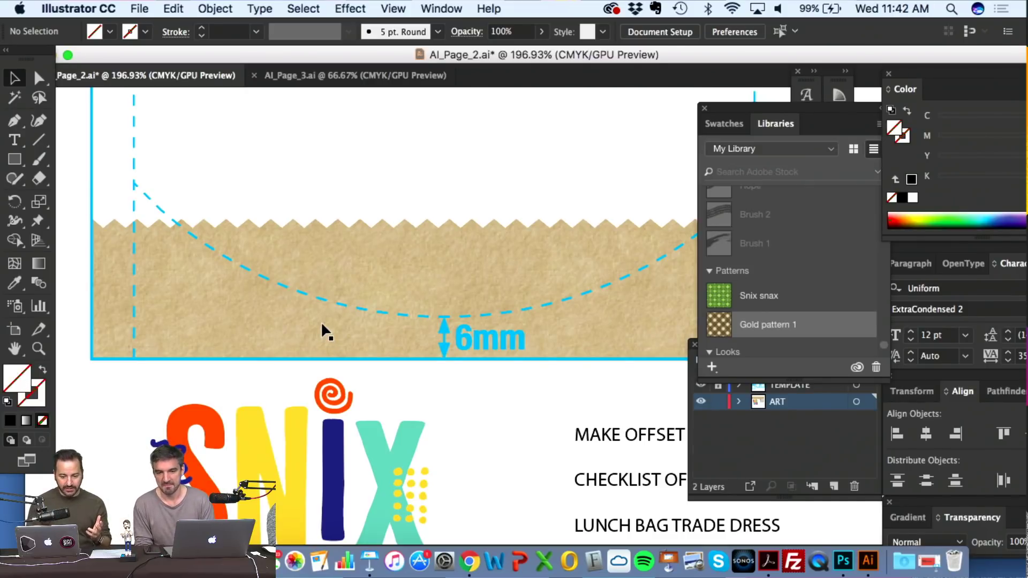
{"action": "scroll", "coordinate": [320, 321], "scroll_direction": "right", "scroll_amount": 6}
{"action": "scroll", "coordinate": [321, 321], "scroll_direction": "up", "scroll_amount": 2}
{"action": "scroll", "coordinate": [320, 321], "scroll_direction": "left", "scroll_amount": 4}
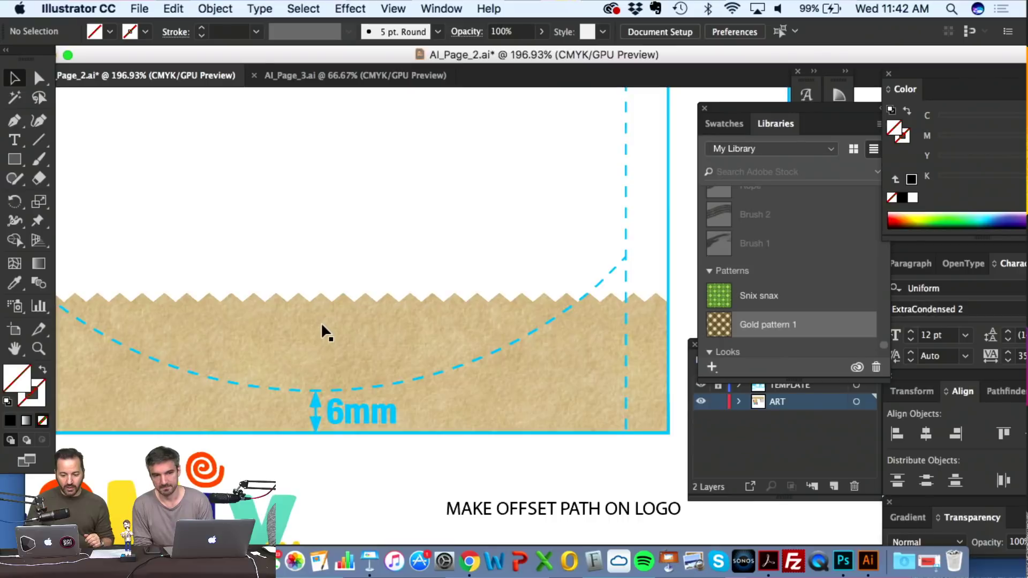
{"action": "scroll", "coordinate": [321, 325], "scroll_direction": "down", "scroll_amount": 5}
{"action": "scroll", "coordinate": [322, 325], "scroll_direction": "up", "scroll_amount": 3}
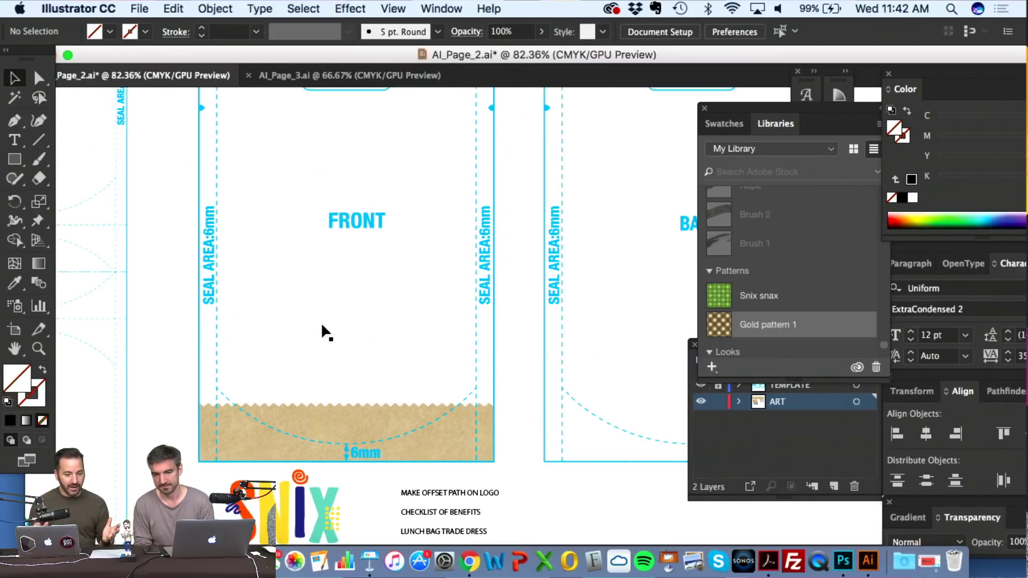
{"action": "scroll", "coordinate": [324, 331], "scroll_direction": "down", "scroll_amount": 3}
{"action": "scroll", "coordinate": [324, 331], "scroll_direction": "right", "scroll_amount": 1}
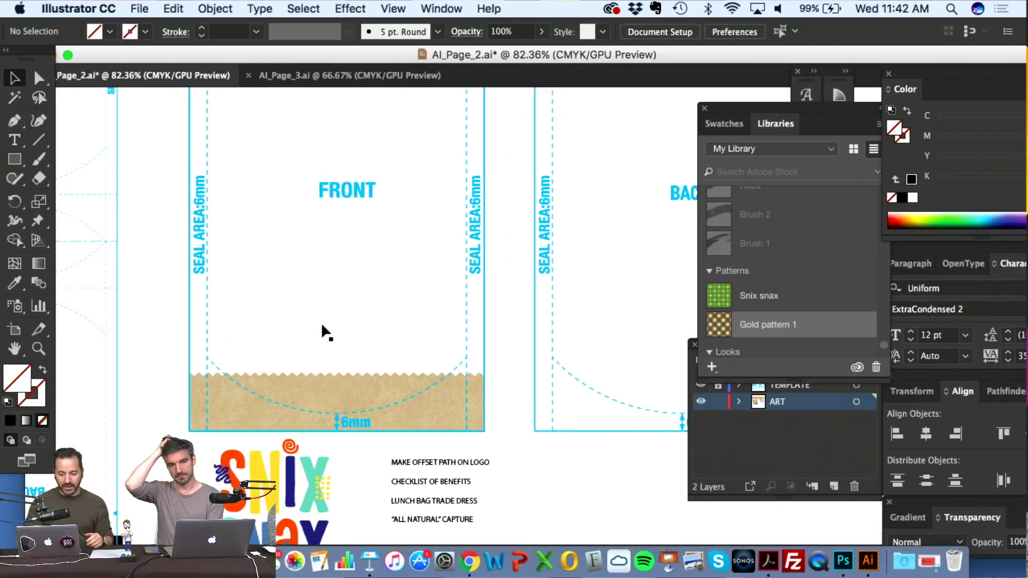
{"action": "scroll", "coordinate": [324, 331], "scroll_direction": "up", "scroll_amount": 3}
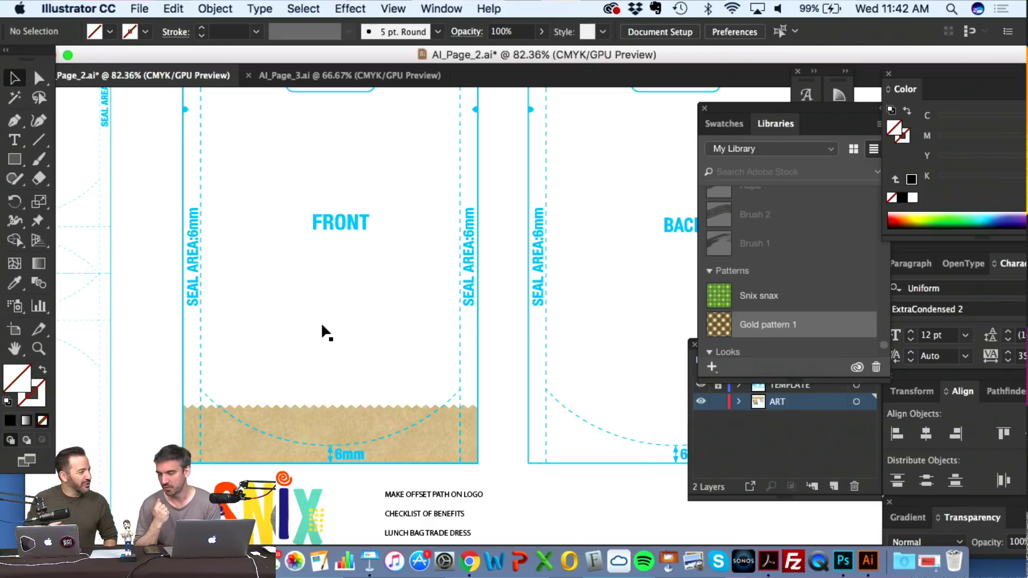
{"action": "scroll", "coordinate": [339, 311], "scroll_direction": "up", "scroll_amount": 3}
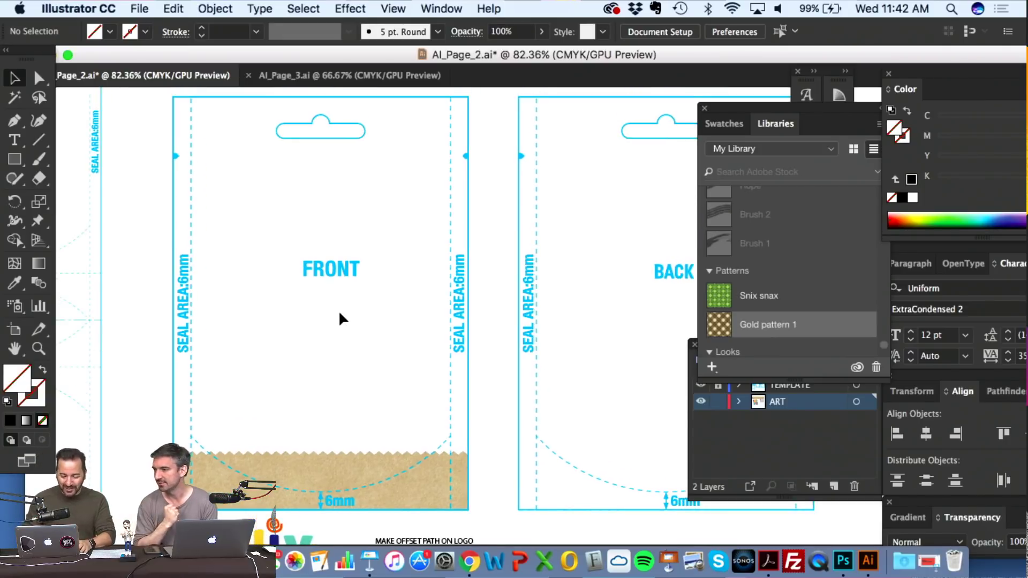
{"action": "scroll", "coordinate": [338, 314], "scroll_direction": "down", "scroll_amount": 3}
{"action": "scroll", "coordinate": [338, 315], "scroll_direction": "up", "scroll_amount": 5}
{"action": "scroll", "coordinate": [338, 318], "scroll_direction": "up", "scroll_amount": 1}
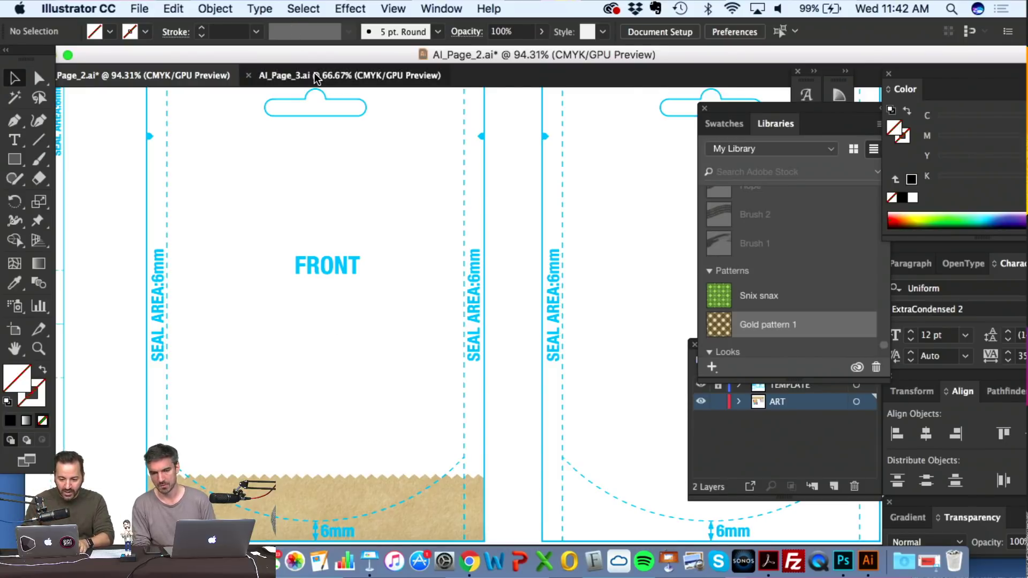
- Switch to the AI_Page_3.ai document and look over its supplied illustrations, badges, nutrition facts and copy
{"action": "left_click", "coordinate": [348, 75]}
{"action": "scroll", "coordinate": [486, 224], "scroll_direction": "right", "scroll_amount": 5}
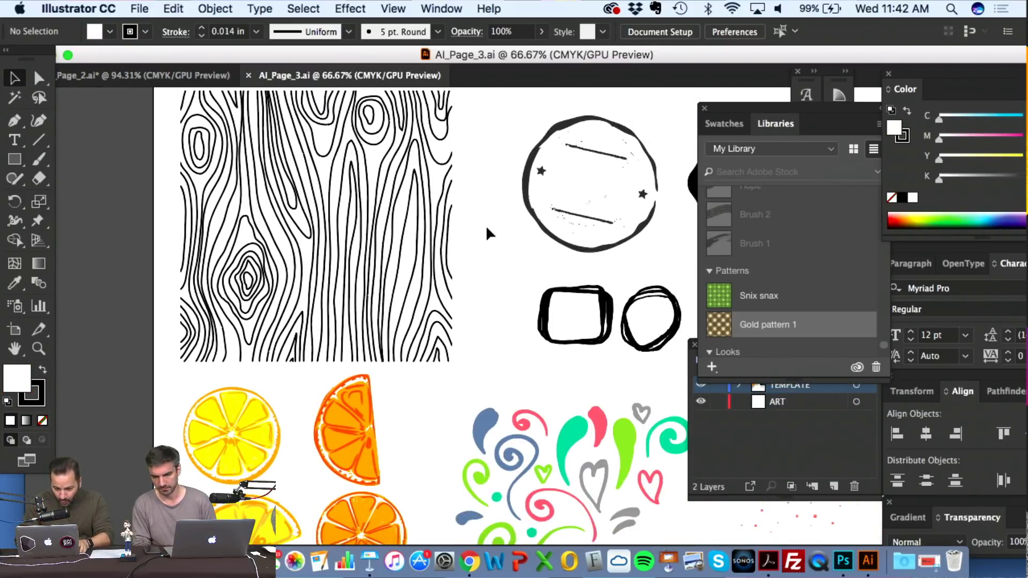
{"action": "scroll", "coordinate": [486, 225], "scroll_direction": "down", "scroll_amount": 2}
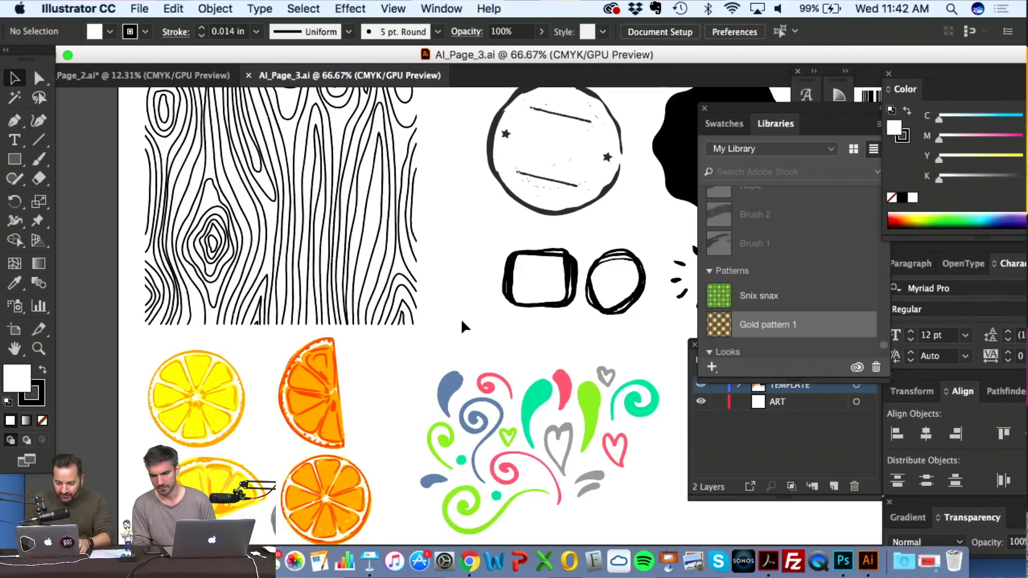
{"action": "key", "text": "super+minus"}
{"action": "key", "text": "super+minus"}
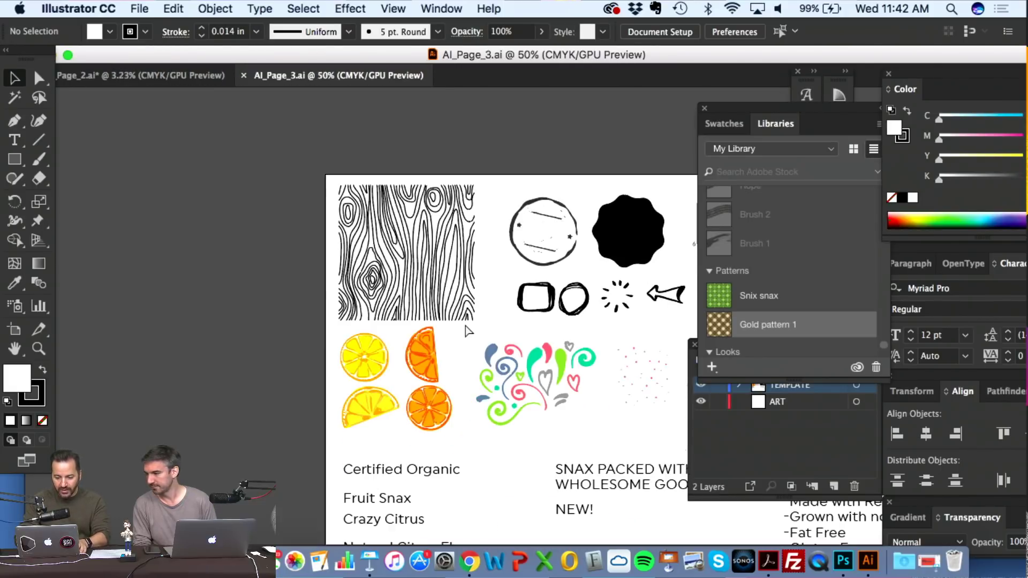
{"action": "scroll", "coordinate": [464, 321], "scroll_direction": "up", "scroll_amount": 2}
{"action": "scroll", "coordinate": [464, 321], "scroll_direction": "right", "scroll_amount": 3}
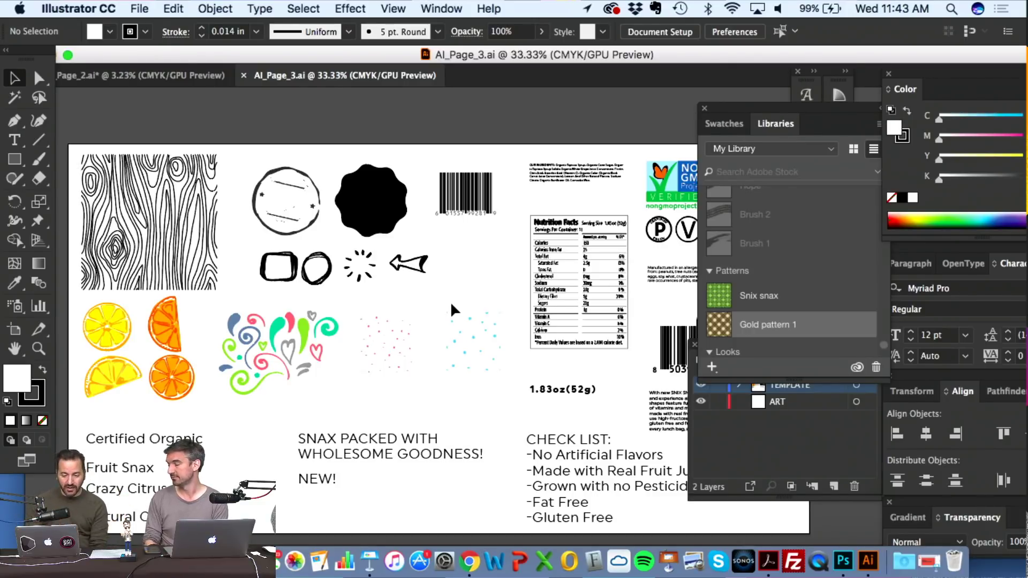
{"action": "scroll", "coordinate": [440, 303], "scroll_direction": "left", "scroll_amount": 3}
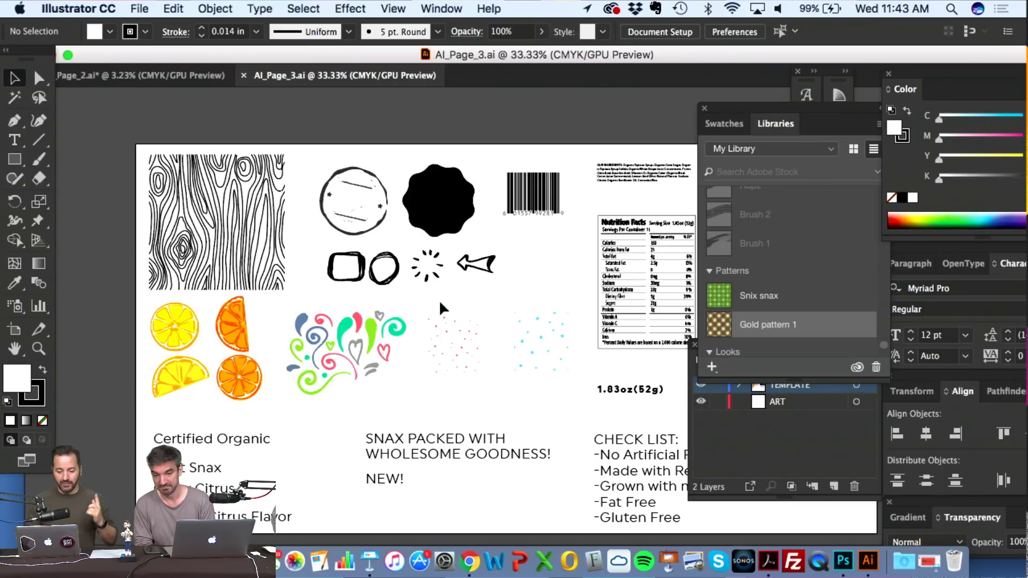
{"action": "scroll", "coordinate": [440, 305], "scroll_direction": "right", "scroll_amount": 4}
{"action": "scroll", "coordinate": [440, 306], "scroll_direction": "down", "scroll_amount": 2}
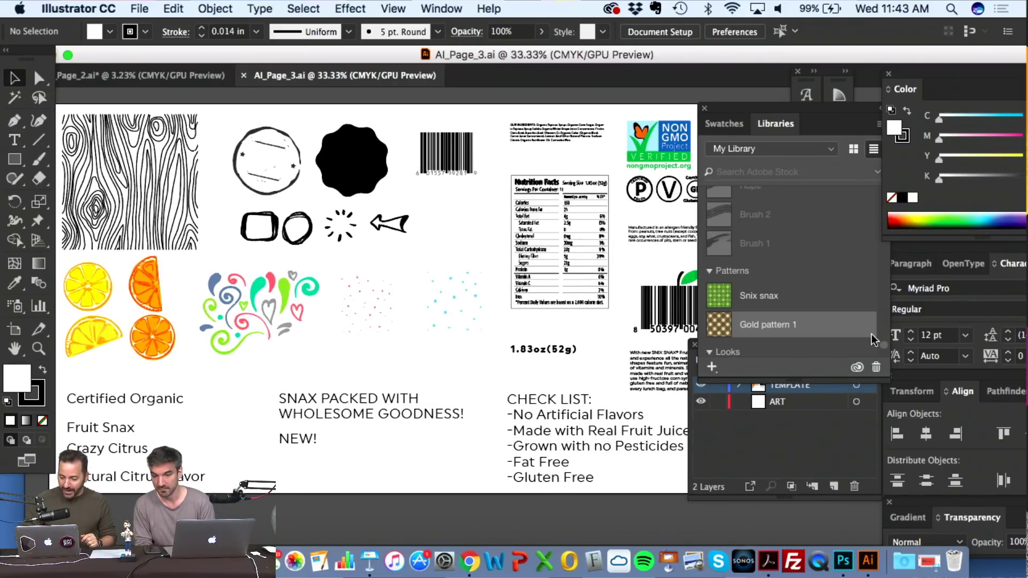
- Browse the saved graphics in My Library
{"action": "scroll", "coordinate": [810, 297], "scroll_direction": "down", "scroll_amount": 3}
{"action": "scroll", "coordinate": [813, 300], "scroll_direction": "up", "scroll_amount": 10}
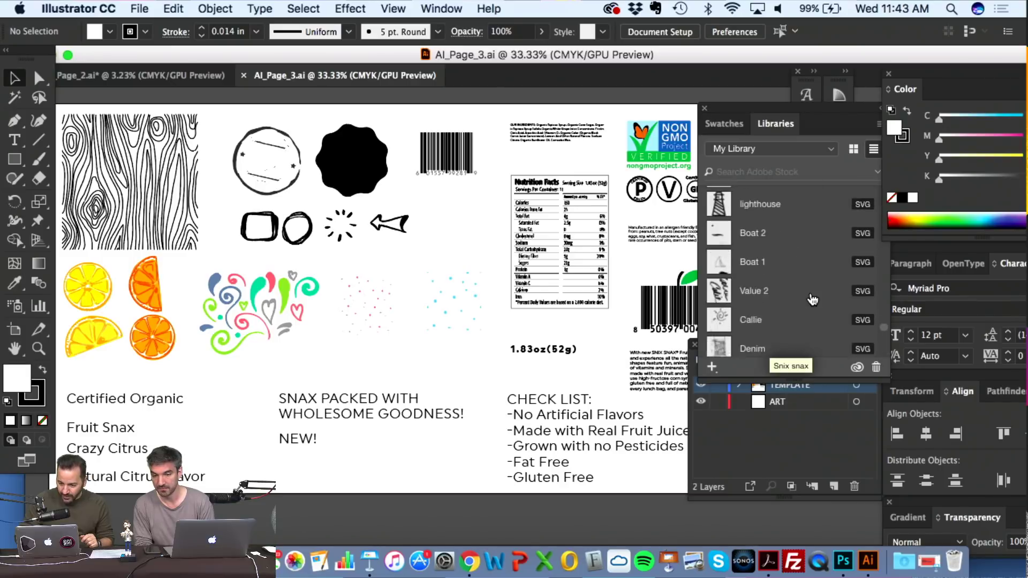
{"action": "scroll", "coordinate": [812, 299], "scroll_direction": "up", "scroll_amount": 8}
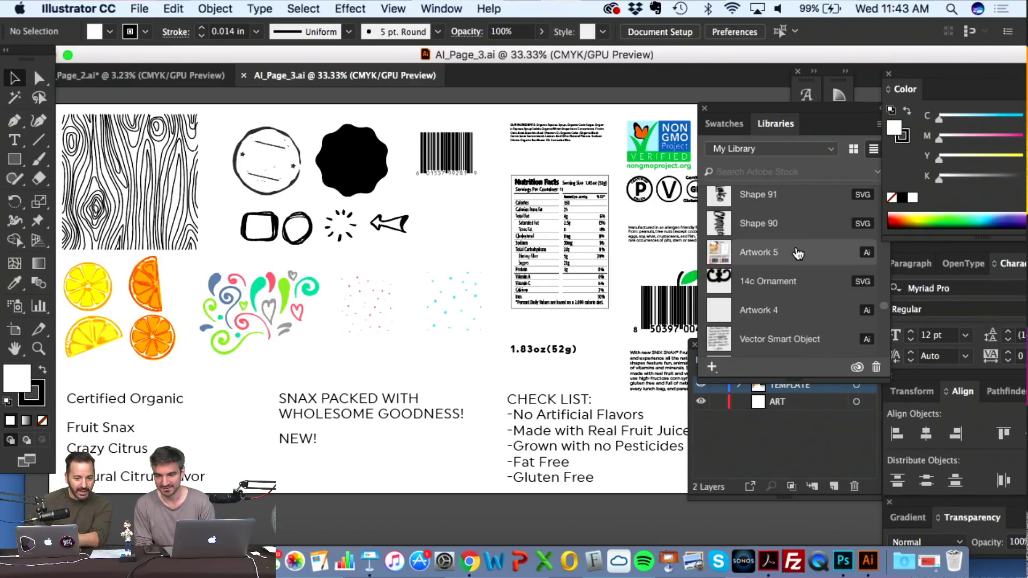
{"action": "scroll", "coordinate": [805, 237], "scroll_direction": "up", "scroll_amount": 2}
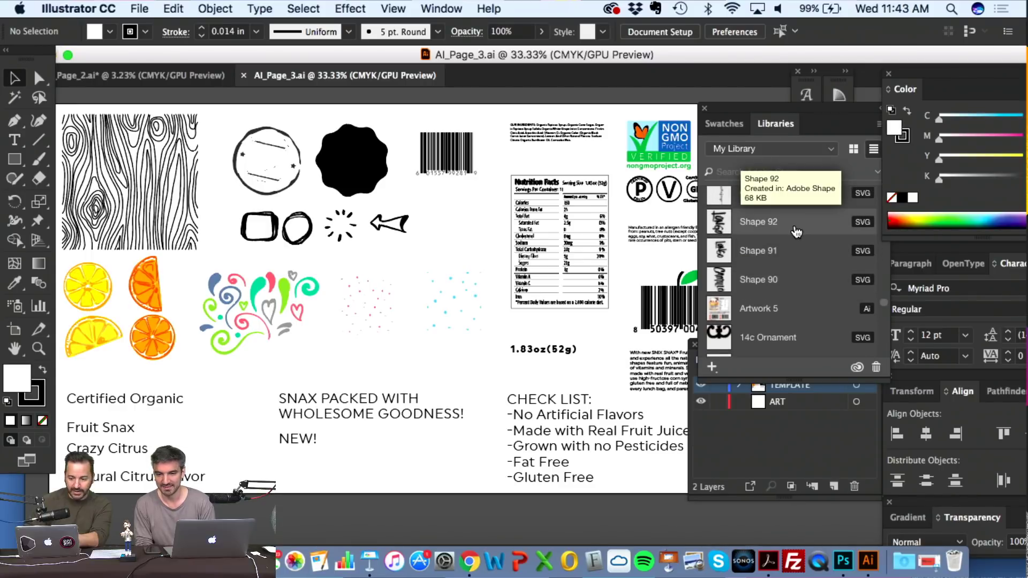
{"action": "scroll", "coordinate": [790, 227], "scroll_direction": "up", "scroll_amount": 3}
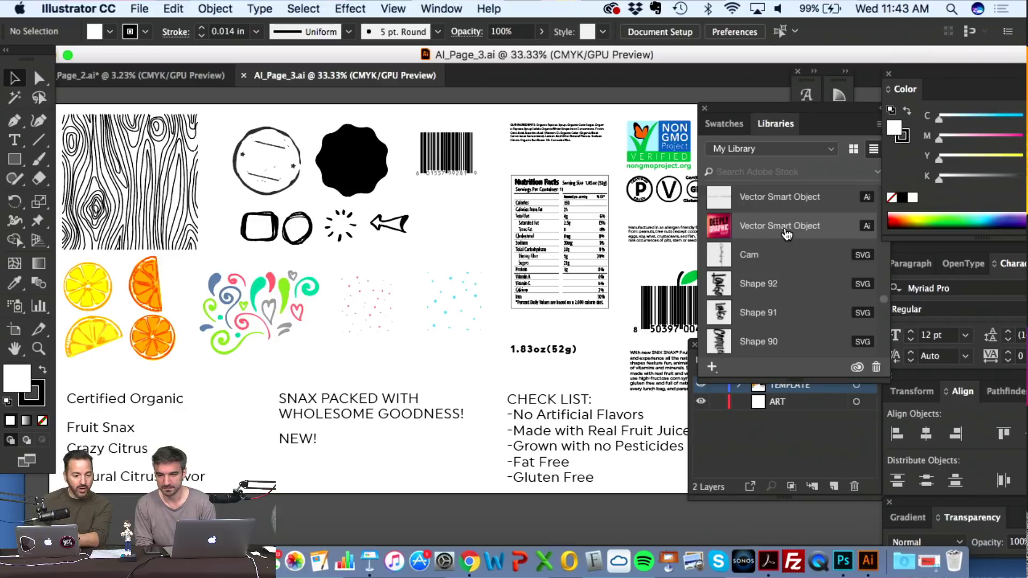
{"action": "scroll", "coordinate": [786, 235], "scroll_direction": "up", "scroll_amount": 1}
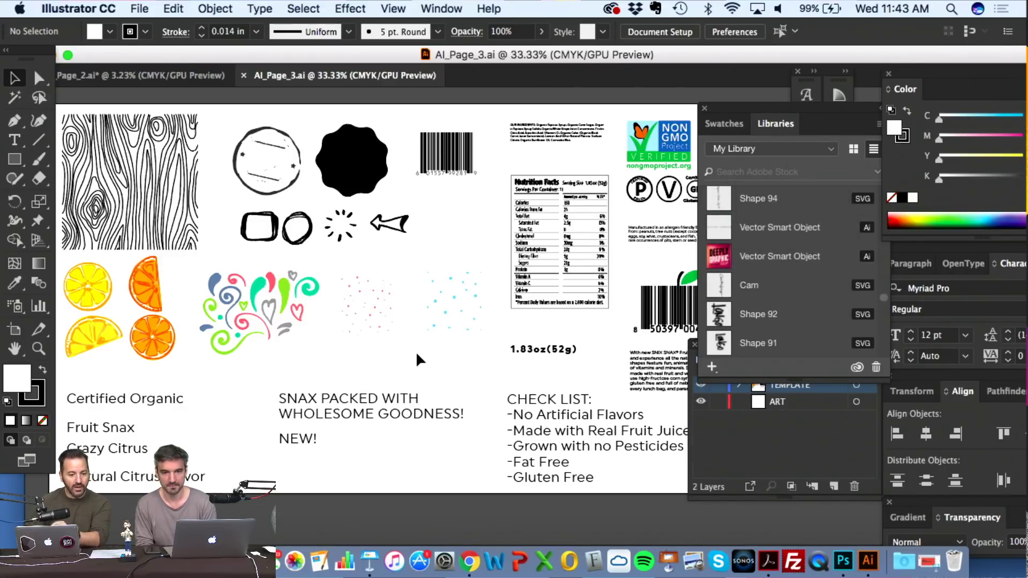
- Examine the citrus slices, swirl ornaments and speckle textures on the asset page more closely
{"action": "scroll", "coordinate": [415, 351], "scroll_direction": "down", "scroll_amount": 2}
{"action": "scroll", "coordinate": [416, 352], "scroll_direction": "up", "scroll_amount": 4}
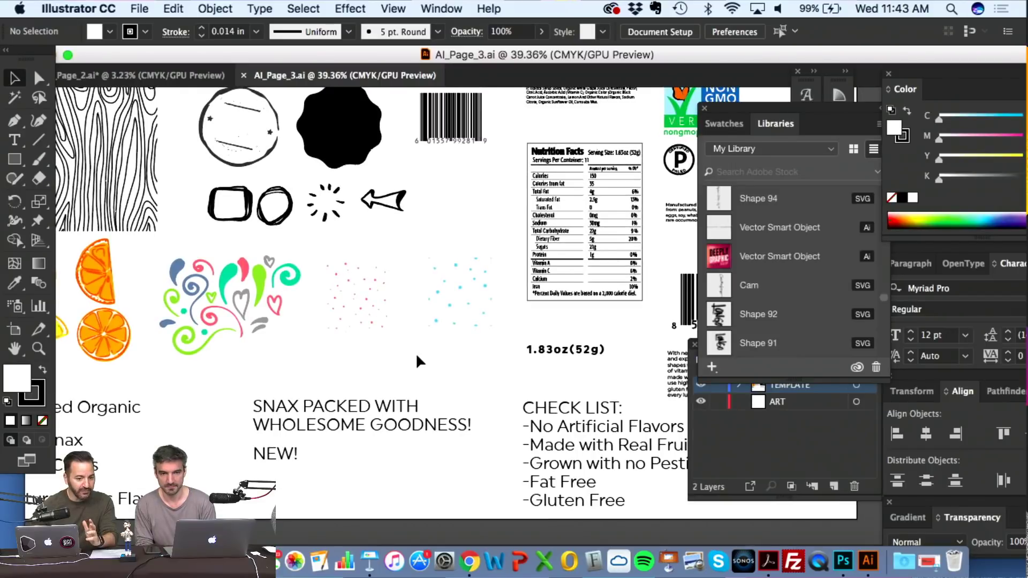
{"action": "scroll", "coordinate": [415, 352], "scroll_direction": "left", "scroll_amount": 5}
{"action": "scroll", "coordinate": [415, 353], "scroll_direction": "left", "scroll_amount": 1}
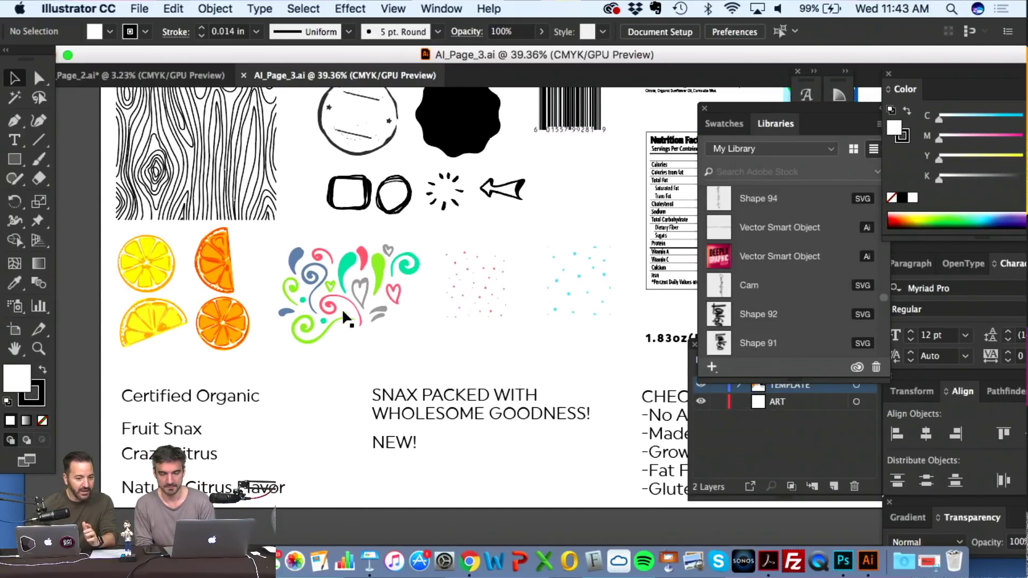
{"action": "scroll", "coordinate": [213, 310], "scroll_direction": "left", "scroll_amount": 3}
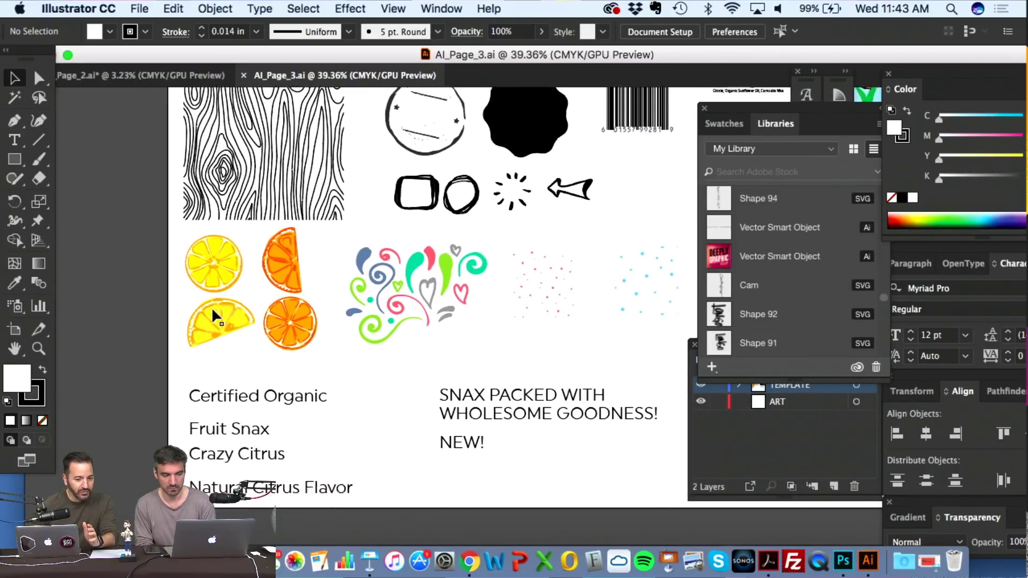
- Look over the supplied copy, check list, net weight and barcode on the lower part of the asset page
{"action": "scroll", "coordinate": [213, 311], "scroll_direction": "down", "scroll_amount": 3}
{"action": "scroll", "coordinate": [224, 397], "scroll_direction": "down", "scroll_amount": 3}
{"action": "scroll", "coordinate": [224, 397], "scroll_direction": "right", "scroll_amount": 10}
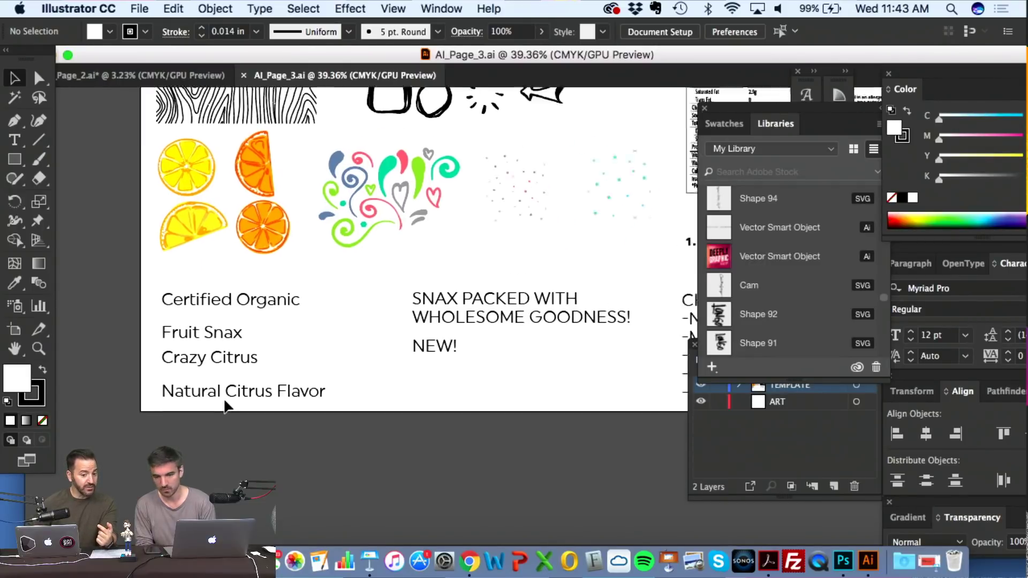
{"action": "scroll", "coordinate": [223, 398], "scroll_direction": "right", "scroll_amount": 4}
{"action": "scroll", "coordinate": [223, 397], "scroll_direction": "down", "scroll_amount": 1}
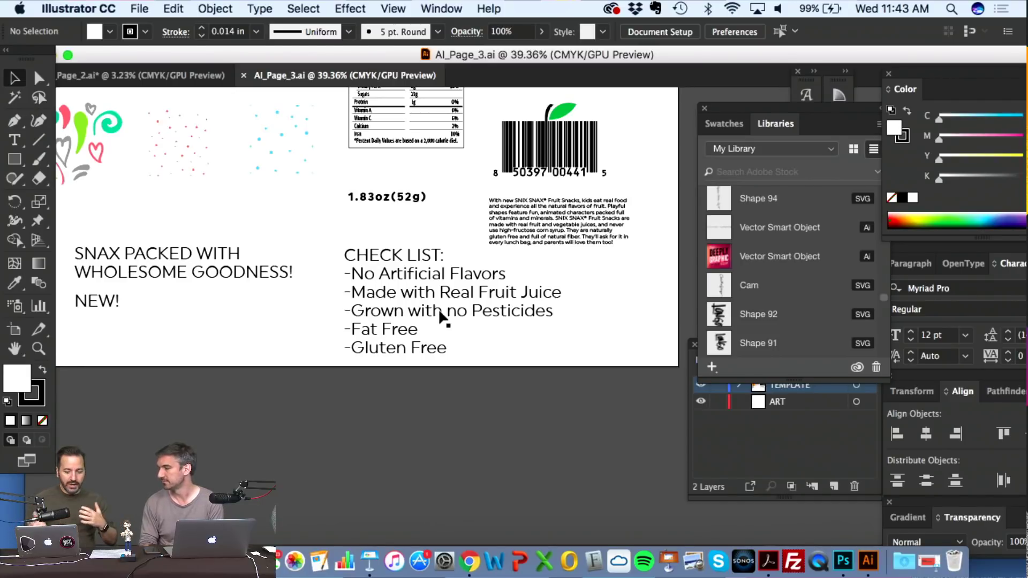
{"action": "scroll", "coordinate": [354, 286], "scroll_direction": "up", "scroll_amount": 1}
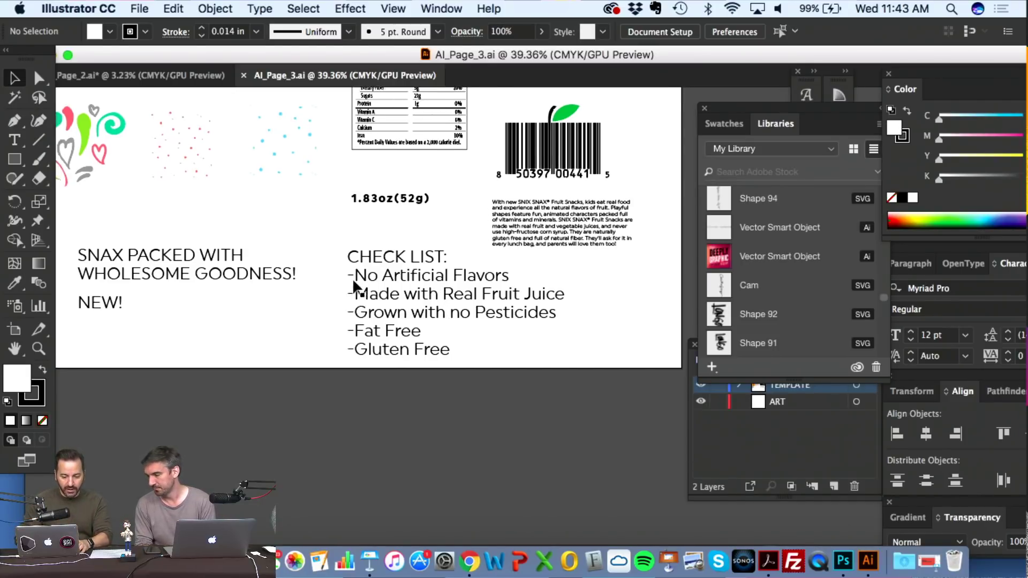
{"action": "scroll", "coordinate": [354, 286], "scroll_direction": "left", "scroll_amount": 5}
{"action": "scroll", "coordinate": [354, 286], "scroll_direction": "up", "scroll_amount": 5}
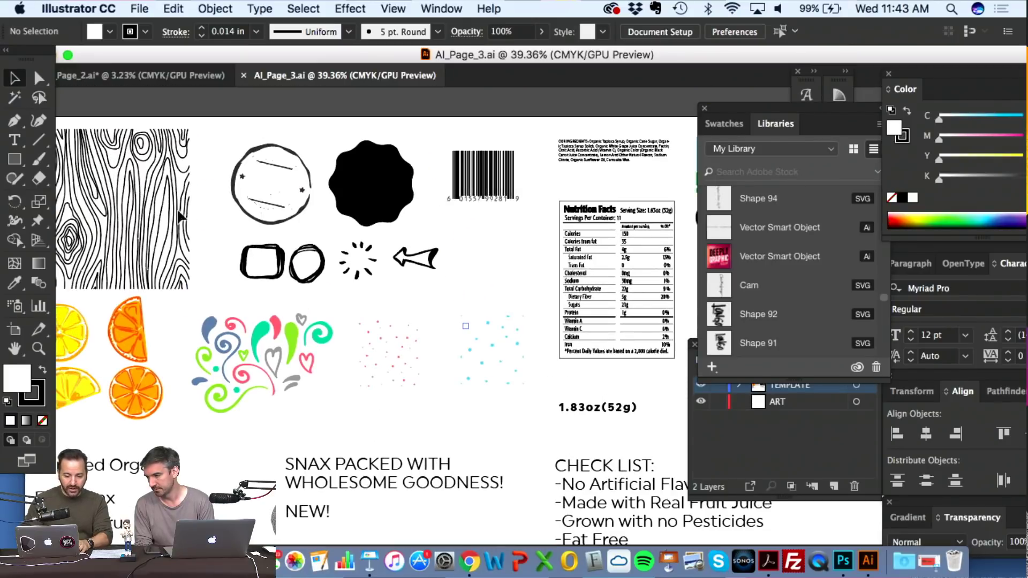
- Examine the wood-grain artwork up close and inspect its anchor points in outline view
{"action": "scroll", "coordinate": [180, 216], "scroll_direction": "up", "scroll_amount": 5}
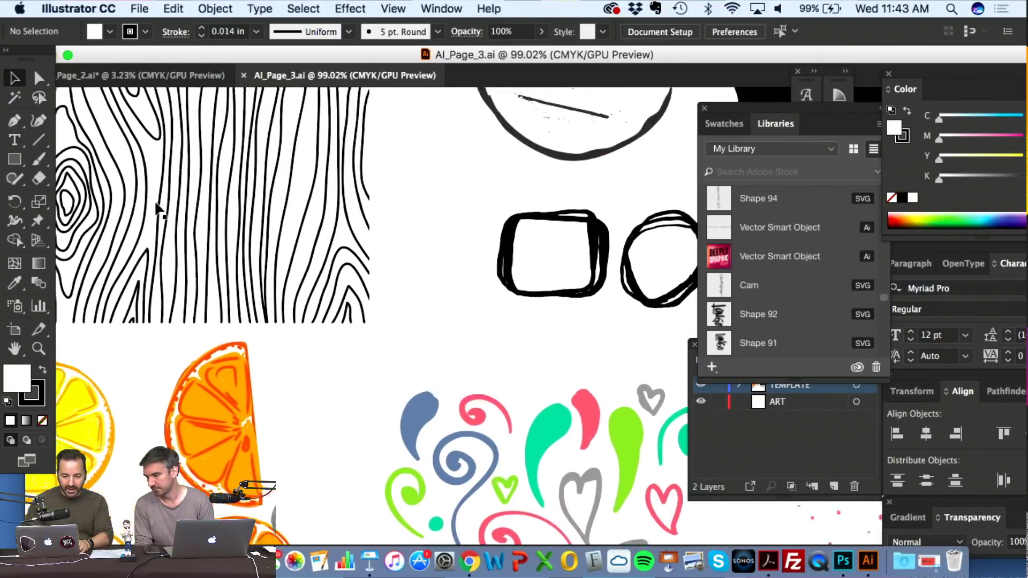
{"action": "scroll", "coordinate": [156, 204], "scroll_direction": "up", "scroll_amount": 3}
{"action": "scroll", "coordinate": [156, 204], "scroll_direction": "left", "scroll_amount": 3}
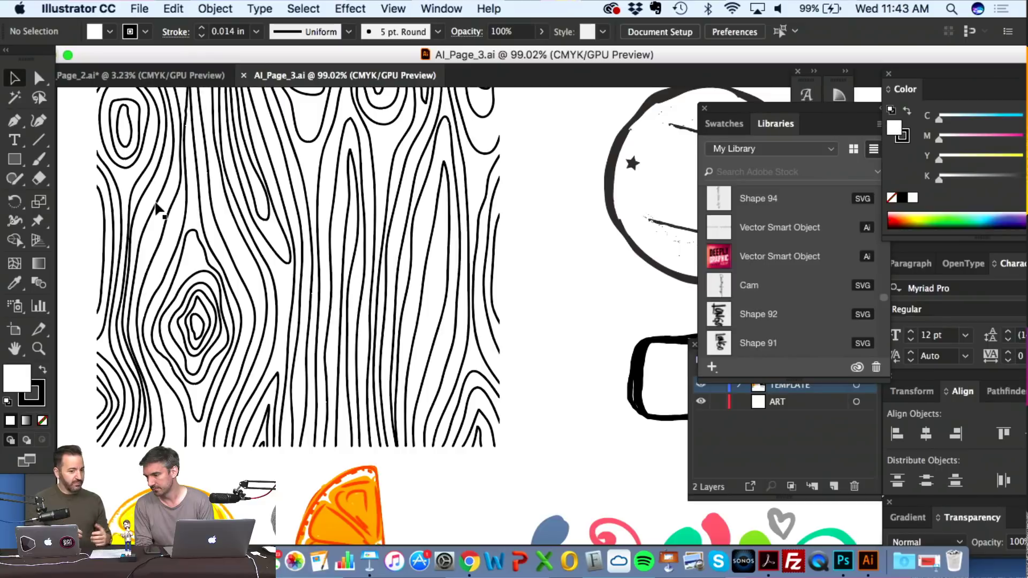
{"action": "left_click", "coordinate": [156, 205]}
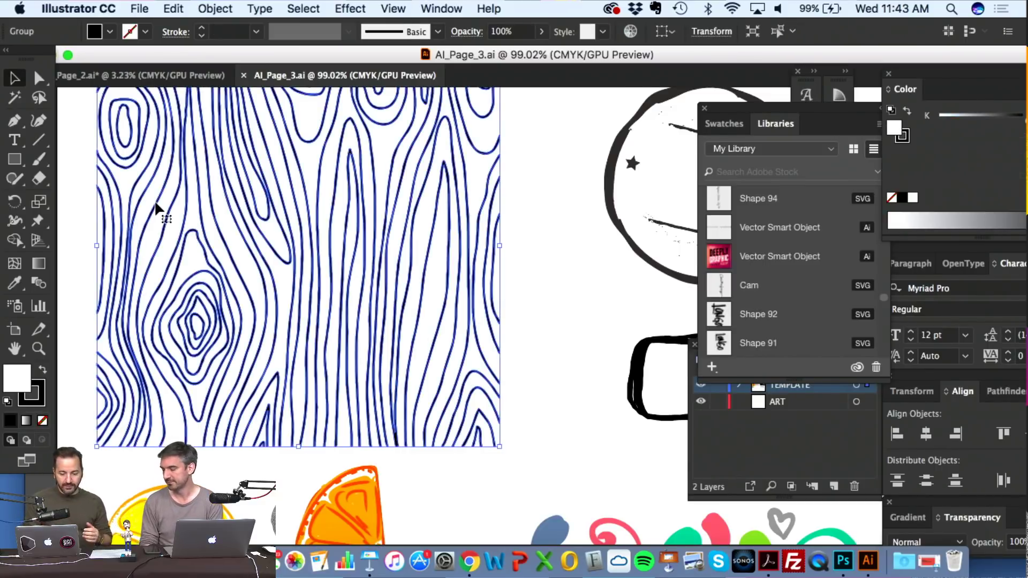
{"action": "key", "text": "super+y"}
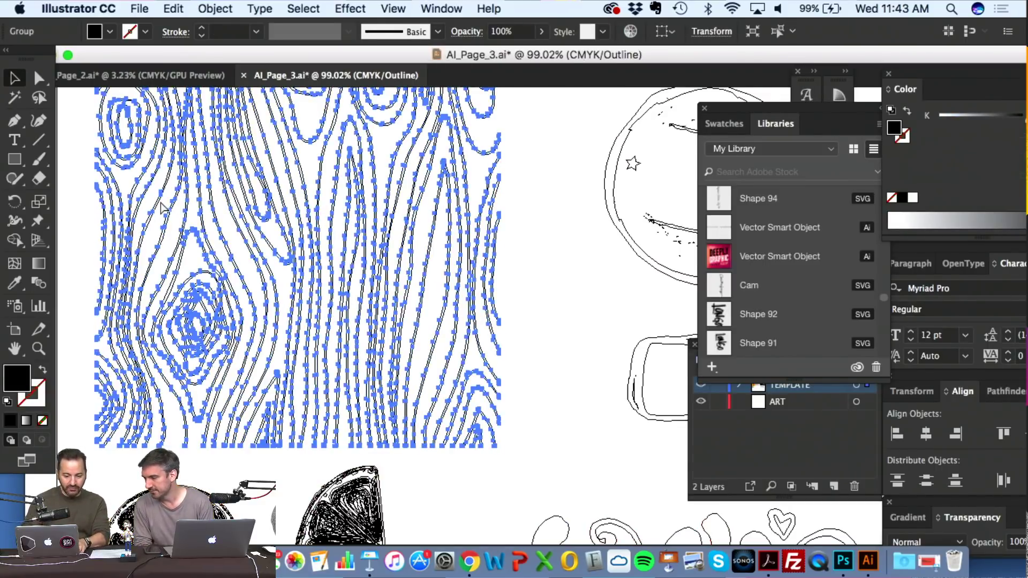
{"action": "left_click", "coordinate": [564, 340]}
{"action": "scroll", "coordinate": [560, 344], "scroll_direction": "down", "scroll_amount": 3}
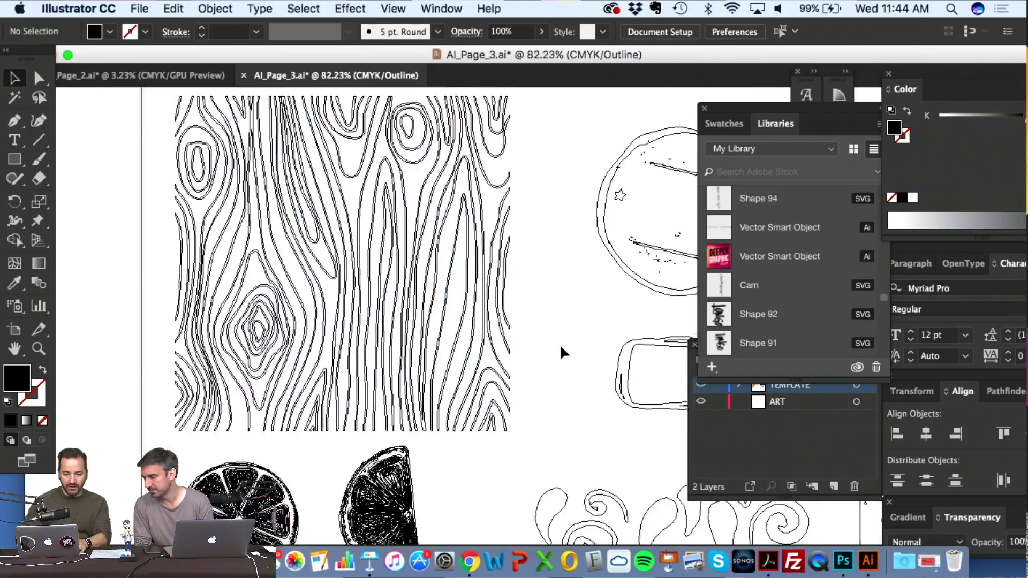
{"action": "scroll", "coordinate": [560, 344], "scroll_direction": "up", "scroll_amount": 4}
{"action": "key", "text": "super+y"}
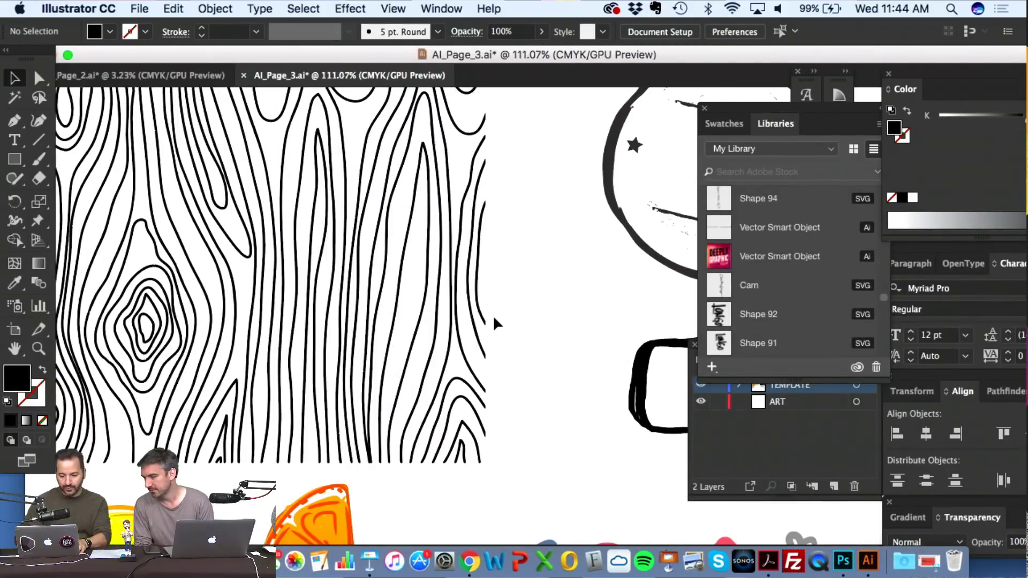
{"action": "left_click", "coordinate": [460, 330]}
{"action": "key", "text": "super+h"}
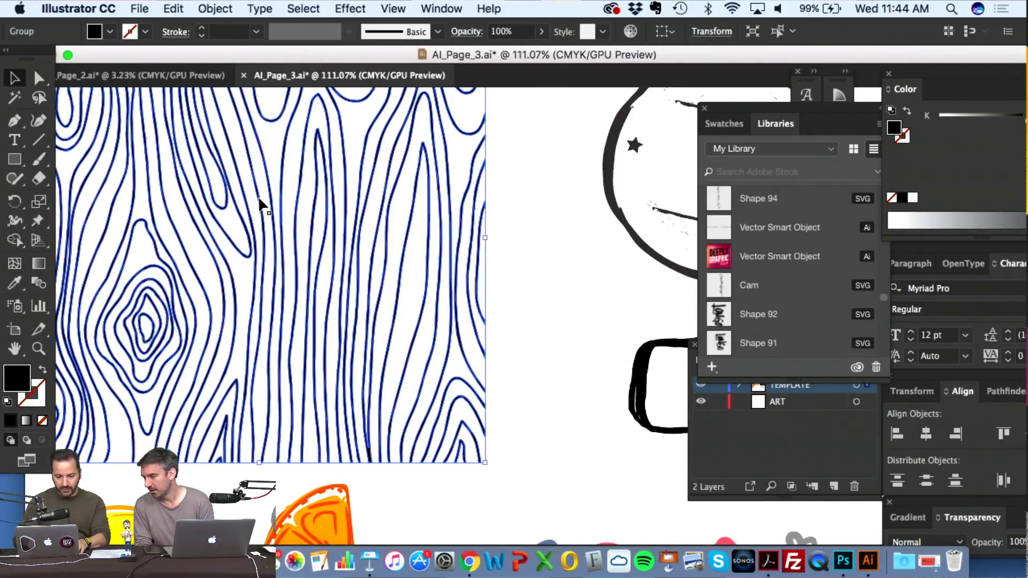
{"action": "left_click", "coordinate": [548, 298]}
- Isolate the wood-grain group and select everything inside it
{"action": "double_click", "coordinate": [480, 276]}
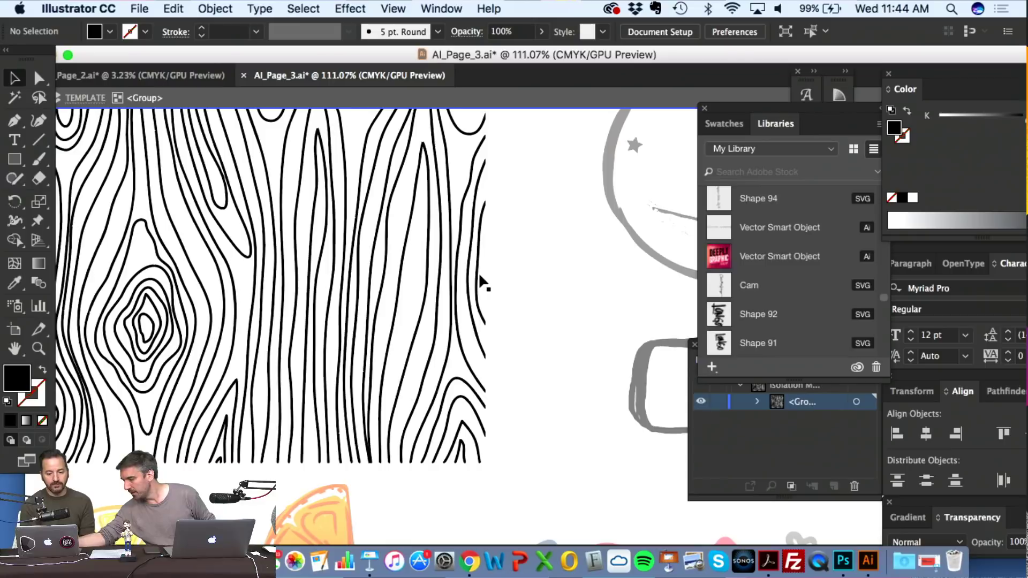
{"action": "key", "text": "super+y"}
{"action": "key", "text": "super+y"}
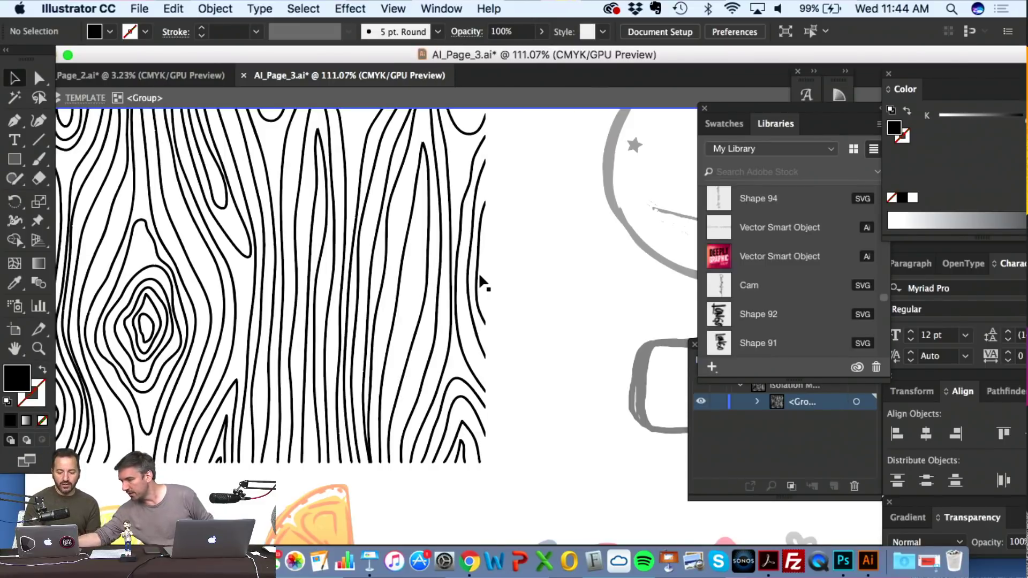
{"action": "left_click", "coordinate": [480, 272]}
{"action": "left_click", "coordinate": [520, 293]}
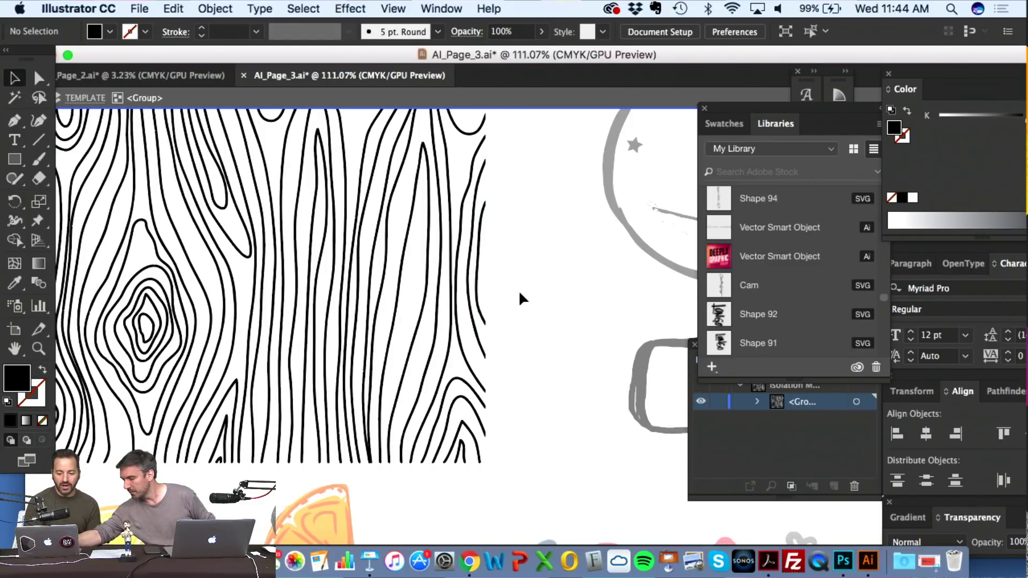
{"action": "key", "text": "super+a"}
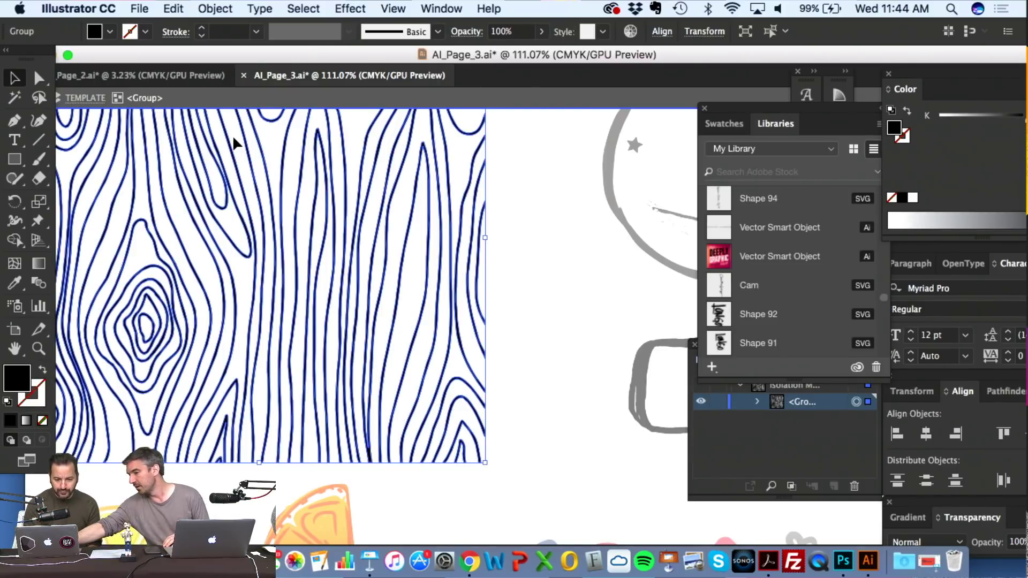
- Start Simplify on the wood-grain paths with preview on, setting Curve Precision to 90% and comparing it with the original
{"action": "left_click", "coordinate": [216, 9]}
{"action": "mouse_move", "coordinate": [317, 354]}
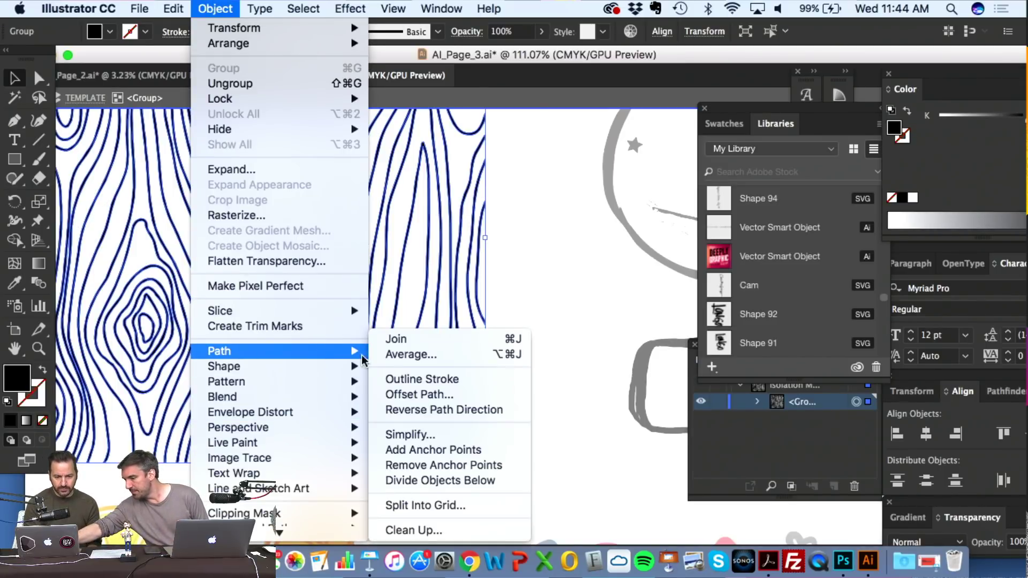
{"action": "left_click", "coordinate": [416, 435]}
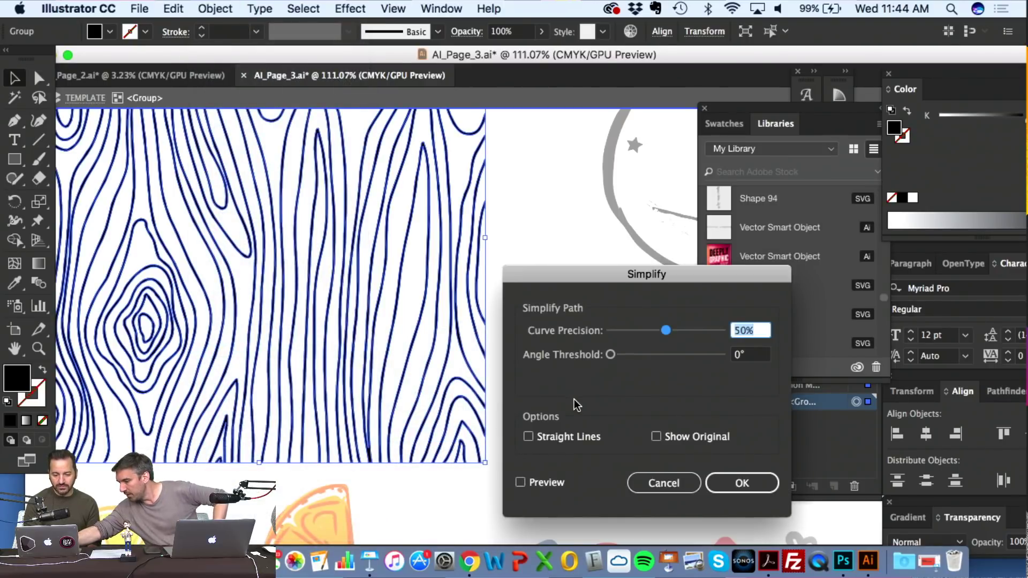
{"action": "left_click", "coordinate": [546, 483]}
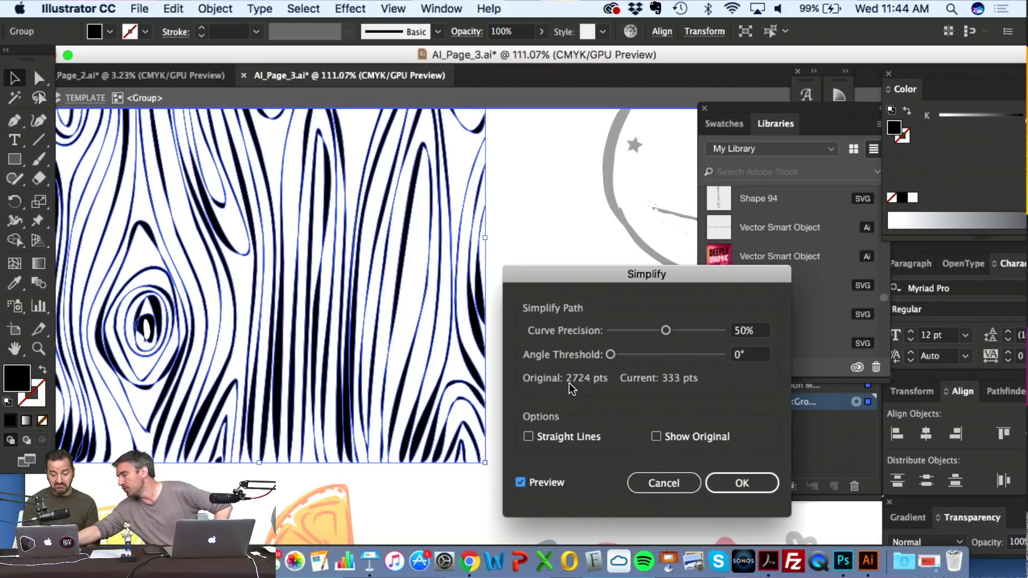
{"action": "left_click", "coordinate": [611, 355]}
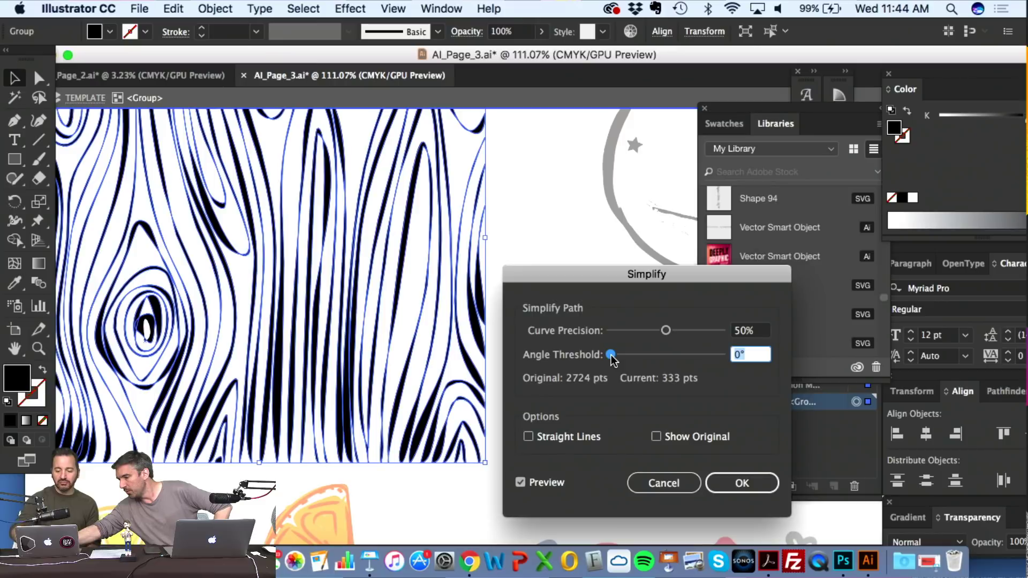
{"action": "left_click", "coordinate": [666, 331]}
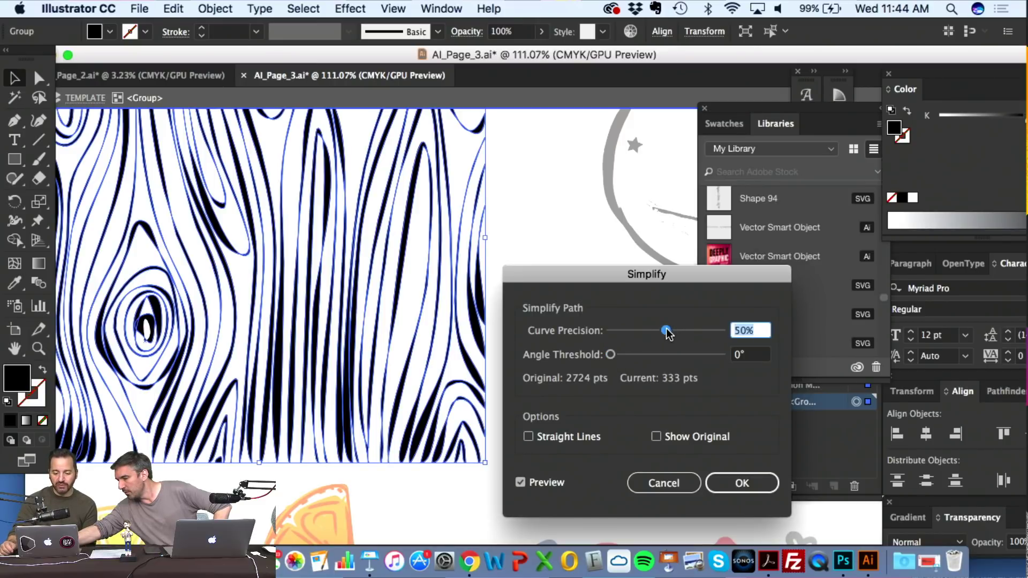
{"action": "left_click_drag", "start_coordinate": [667, 330], "coordinate": [711, 335]}
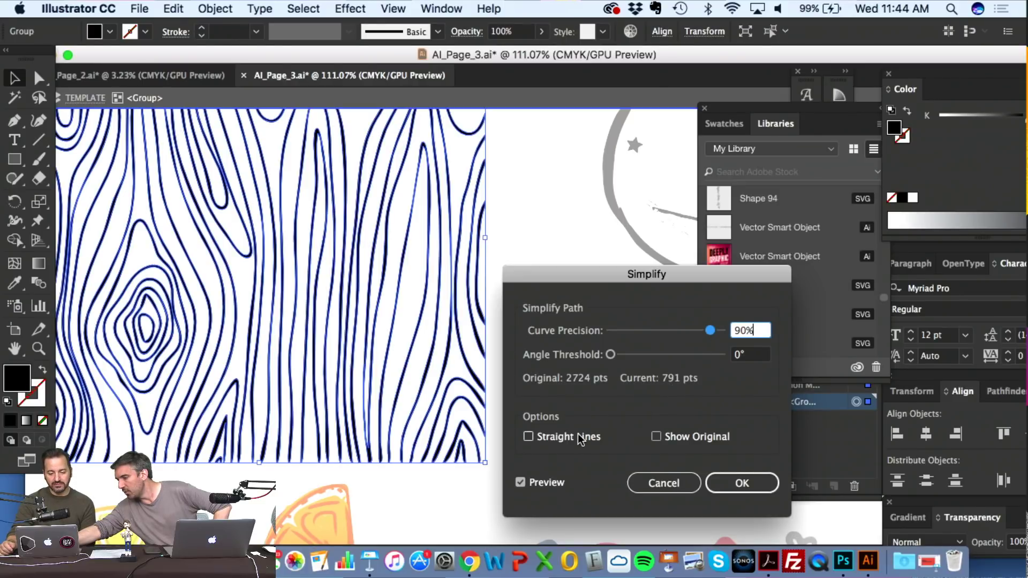
{"action": "left_click", "coordinate": [520, 482]}
{"action": "left_click", "coordinate": [520, 483]}
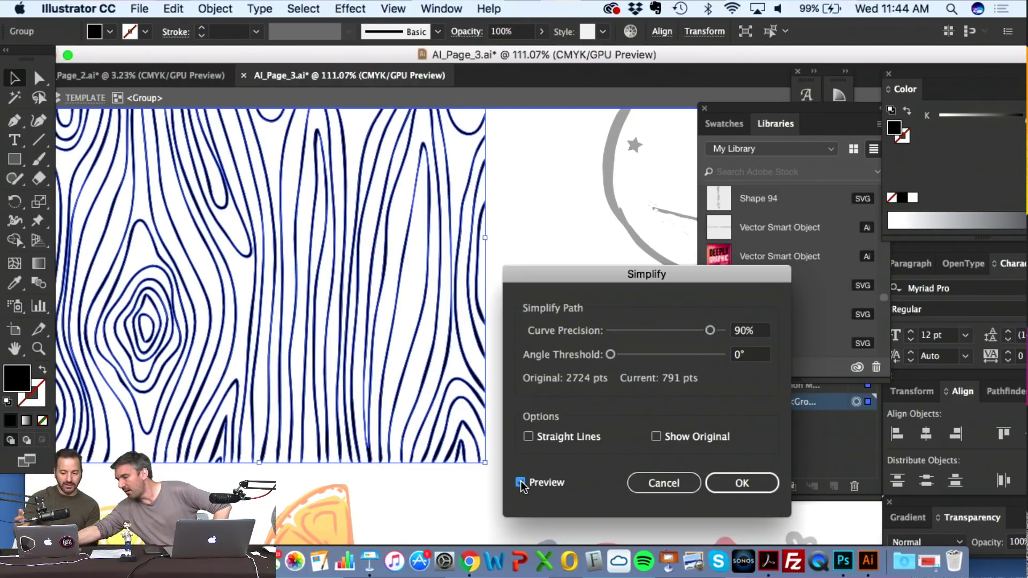
{"action": "left_click", "coordinate": [520, 483]}
{"action": "left_click", "coordinate": [520, 483]}
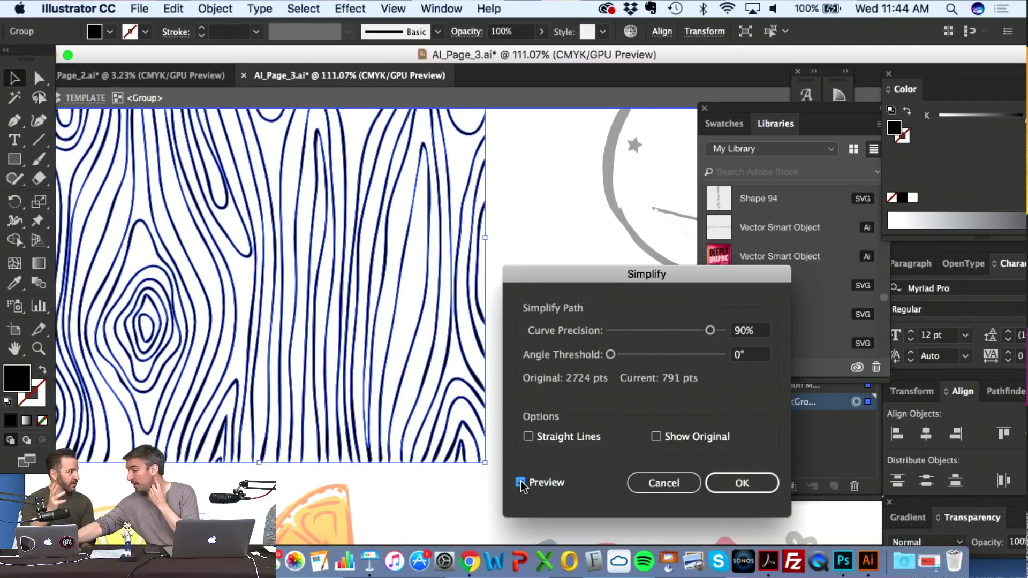
- Compare 94% Curve Precision with the original, and apply the simplification to the wood grain at 88%
{"action": "left_click_drag", "start_coordinate": [710, 330], "coordinate": [718, 338]}
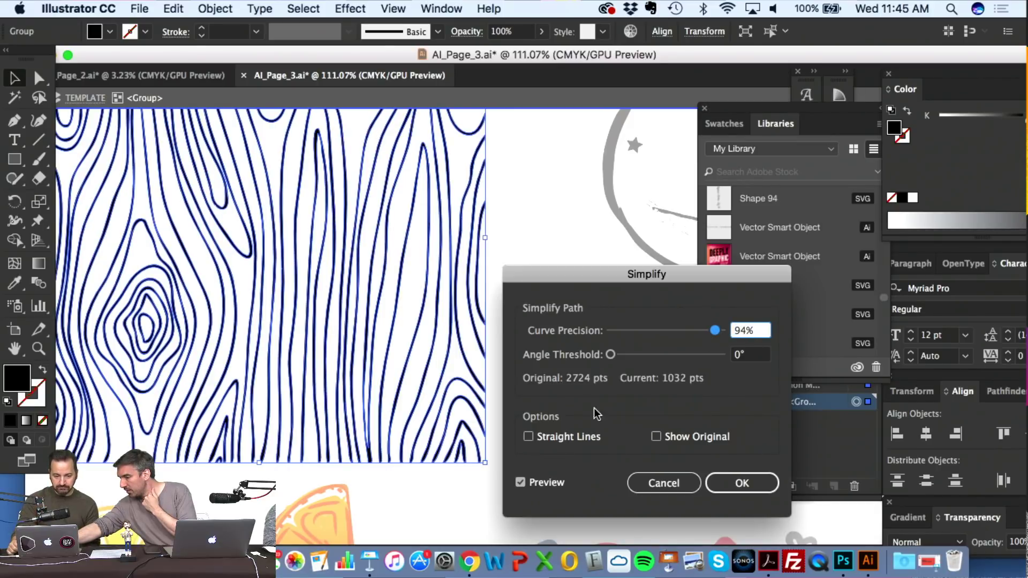
{"action": "left_click", "coordinate": [522, 482]}
{"action": "left_click", "coordinate": [522, 482]}
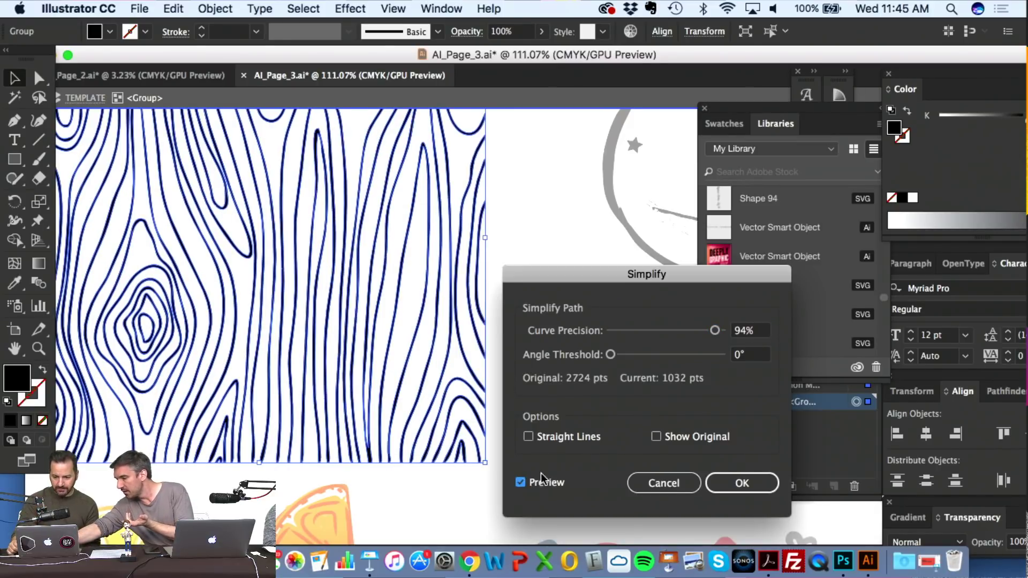
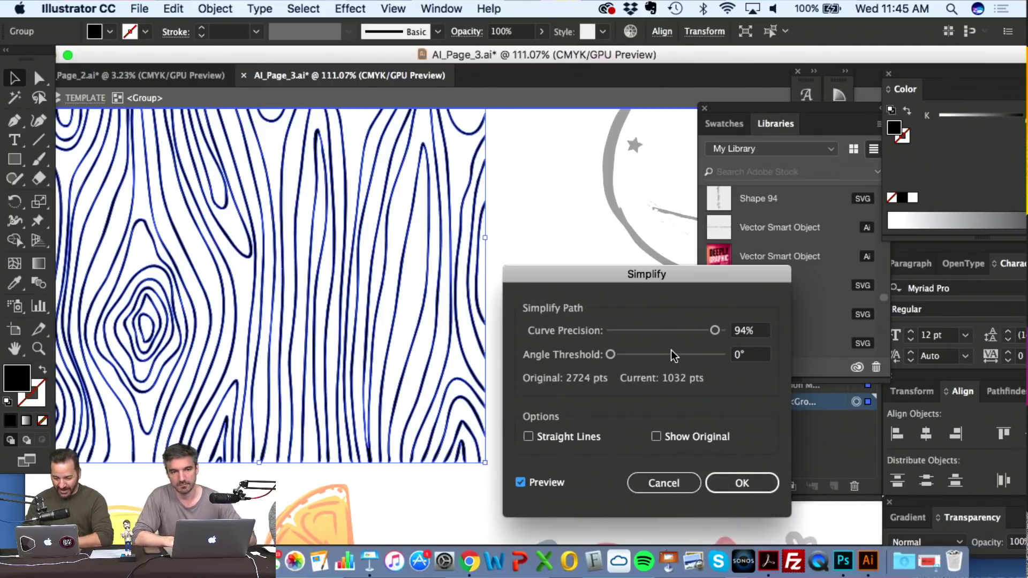
{"action": "left_click_drag", "start_coordinate": [715, 330], "coordinate": [708, 334]}
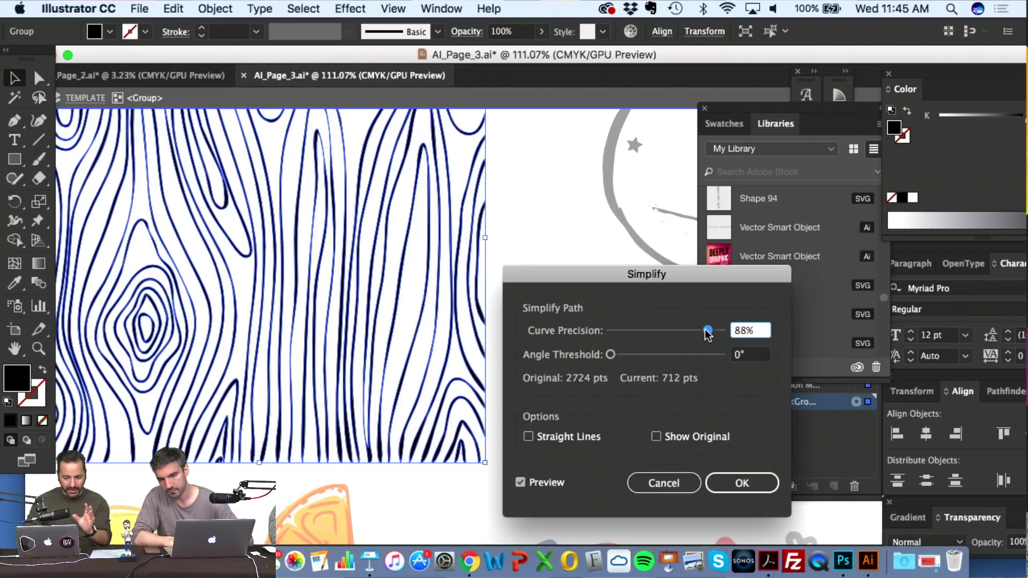
{"action": "left_click", "coordinate": [727, 483]}
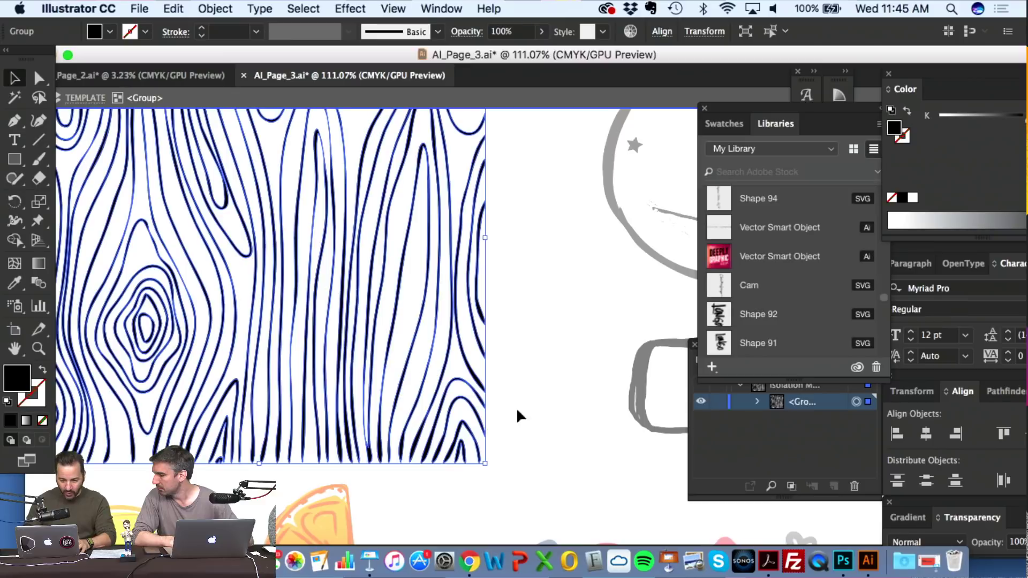
- Check the simplified wood grain in outline view, leave its isolation mode and select the whole group
{"action": "left_click", "coordinate": [561, 408]}
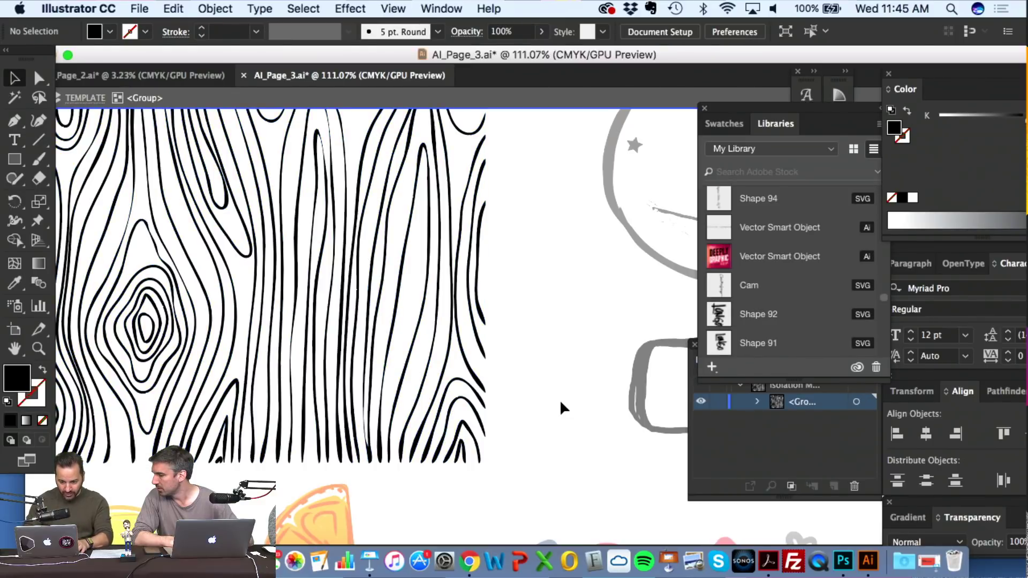
{"action": "key", "text": "ctrl+y"}
{"action": "key", "text": "ctrl+y"}
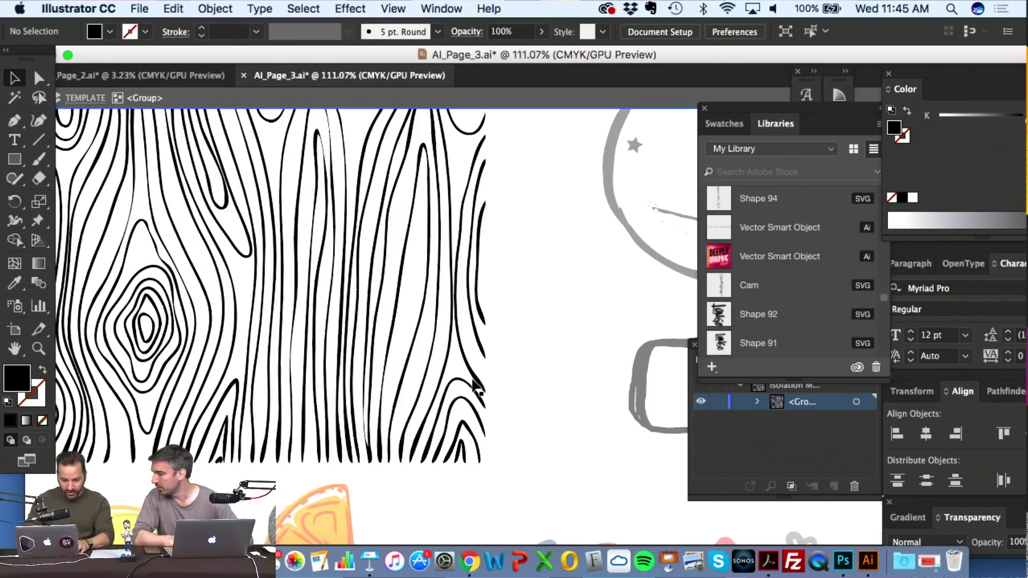
{"action": "scroll", "coordinate": [475, 383], "scroll_direction": "down", "scroll_amount": 5}
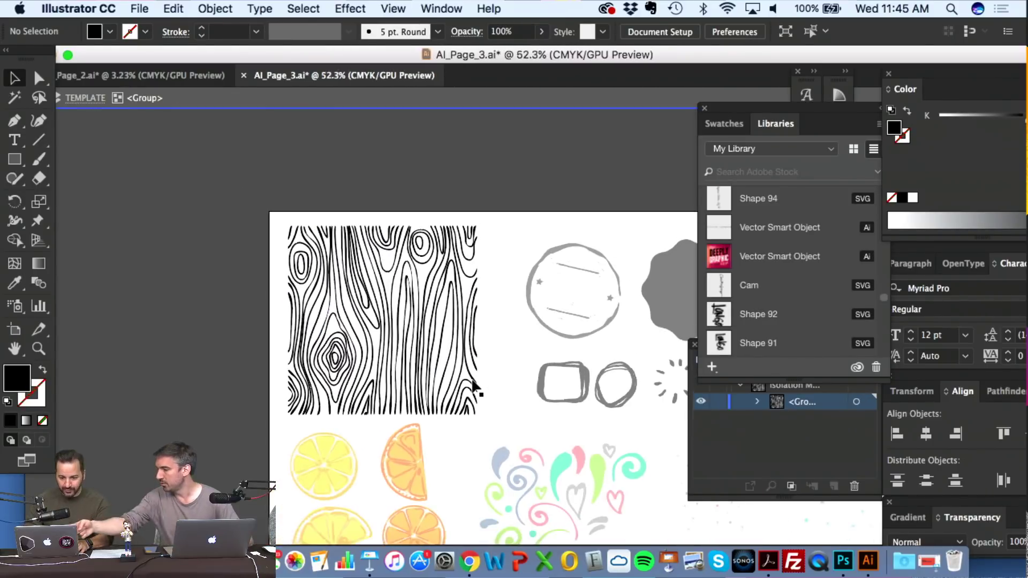
{"action": "left_click", "coordinate": [277, 91]}
{"action": "left_click", "coordinate": [344, 268]}
- Examine the simplified wood-grain lines up close across the pattern
{"action": "scroll", "coordinate": [345, 270], "scroll_direction": "up", "scroll_amount": 5}
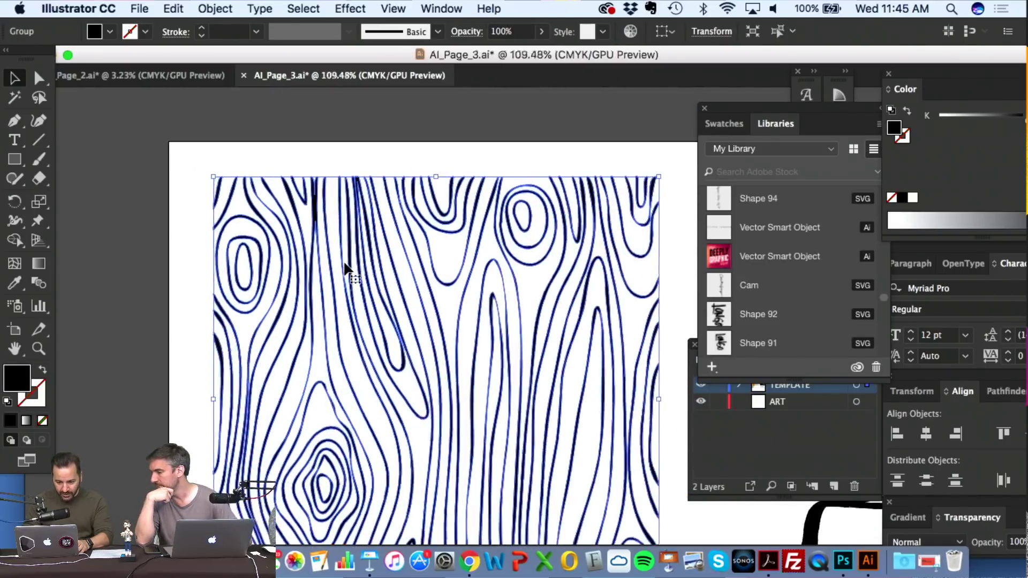
{"action": "scroll", "coordinate": [345, 267], "scroll_direction": "up", "scroll_amount": 1}
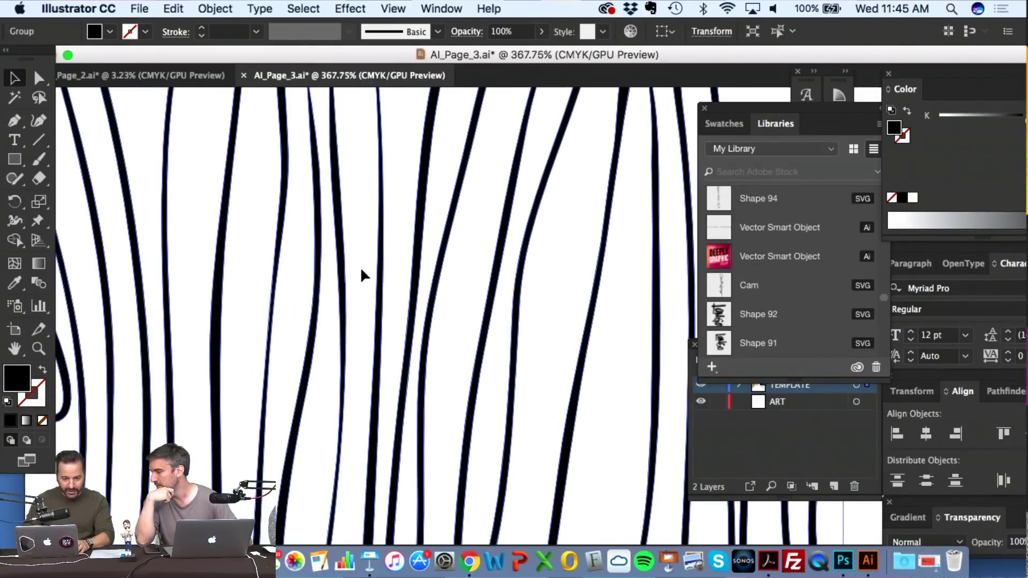
{"action": "scroll", "coordinate": [362, 274], "scroll_direction": "left", "scroll_amount": 10}
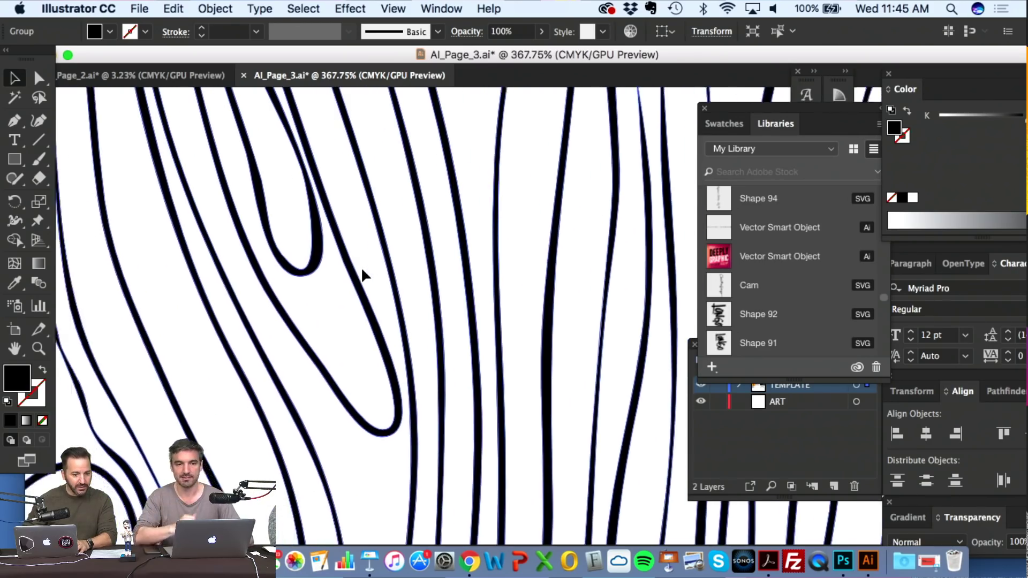
{"action": "scroll", "coordinate": [361, 267], "scroll_direction": "left", "scroll_amount": 5}
{"action": "scroll", "coordinate": [361, 267], "scroll_direction": "down", "scroll_amount": 3}
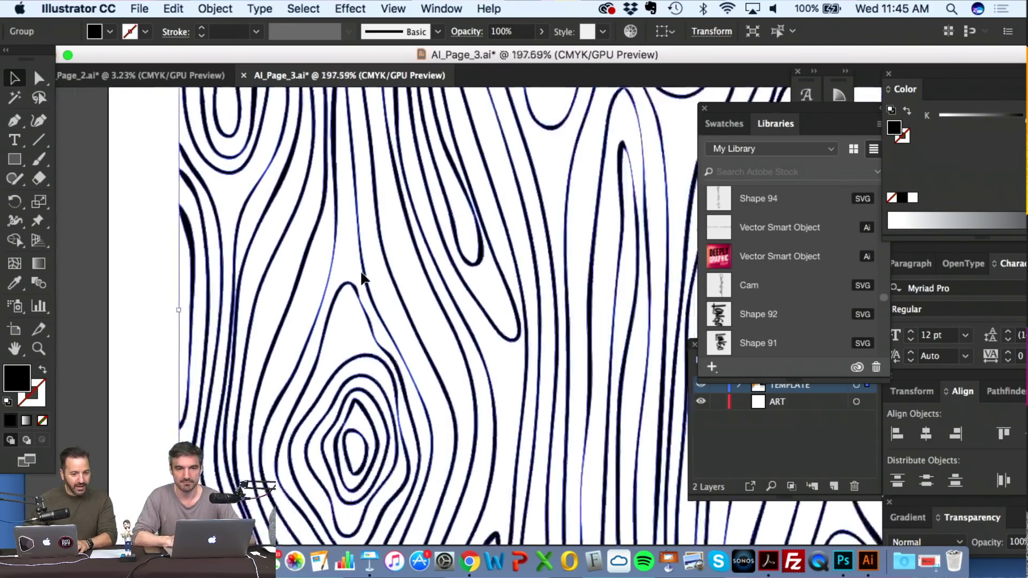
- Switch to the AI_Page_2.ai pouch dieline and paste the simplified wood grain beside the front and back panels
{"action": "scroll", "coordinate": [361, 274], "scroll_direction": "down", "scroll_amount": 3}
{"action": "scroll", "coordinate": [361, 274], "scroll_direction": "down", "scroll_amount": 1}
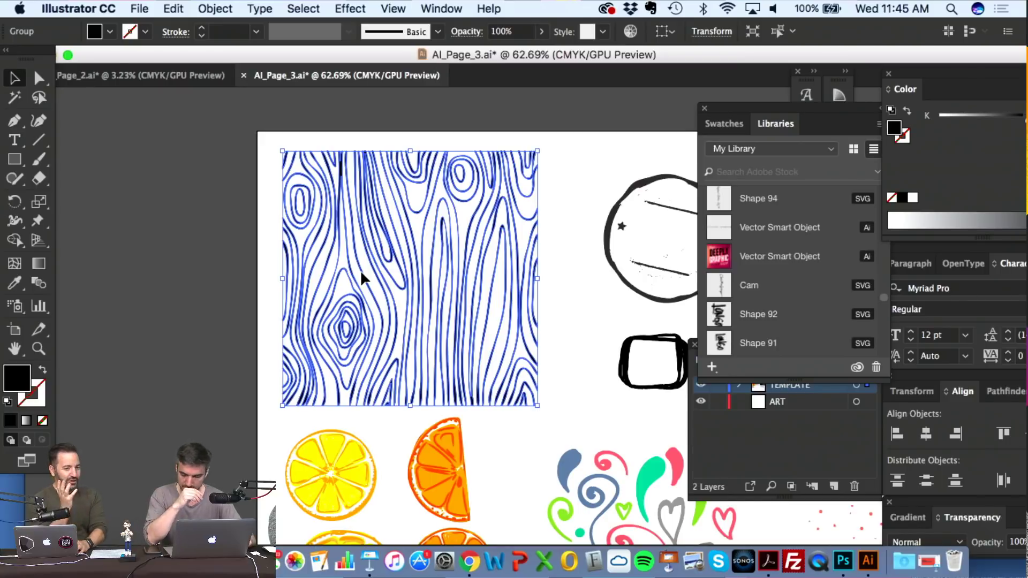
{"action": "left_click", "coordinate": [178, 74]}
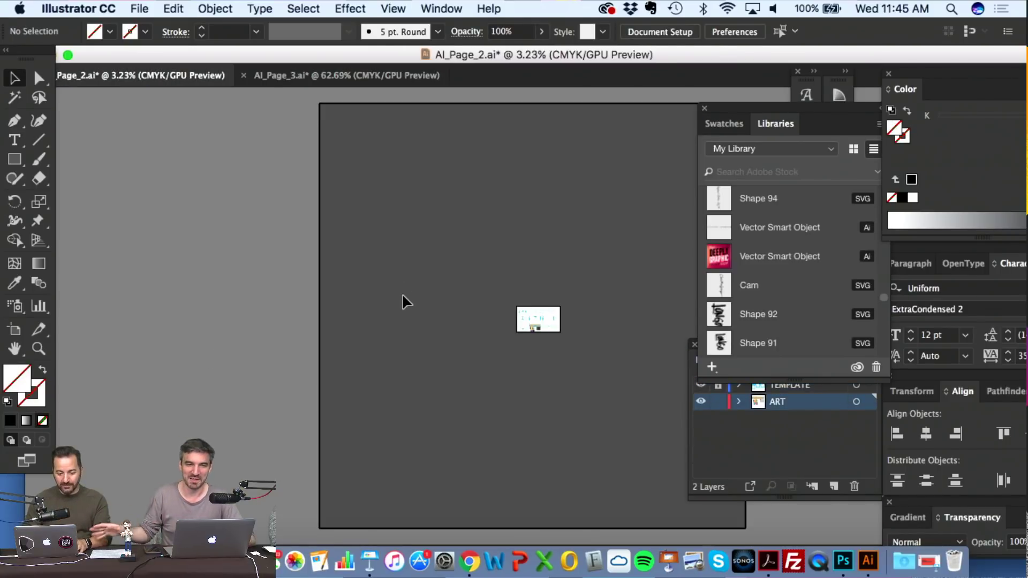
{"action": "key", "text": "super+plus"}
{"action": "scroll", "coordinate": [403, 301], "scroll_direction": "right", "scroll_amount": 10}
{"action": "scroll", "coordinate": [403, 292], "scroll_direction": "up", "scroll_amount": 5}
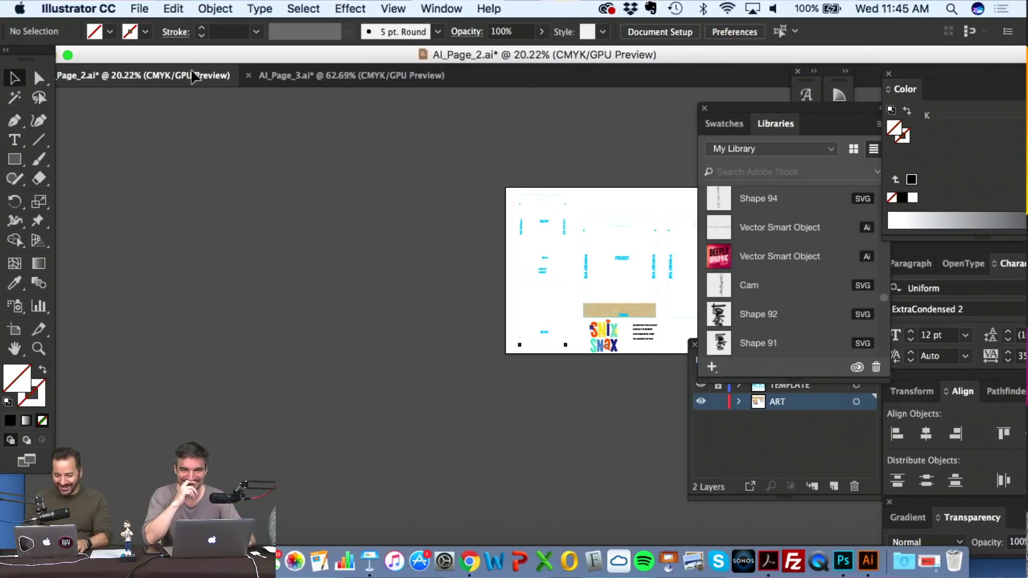
{"action": "scroll", "coordinate": [643, 334], "scroll_direction": "up", "scroll_amount": 4}
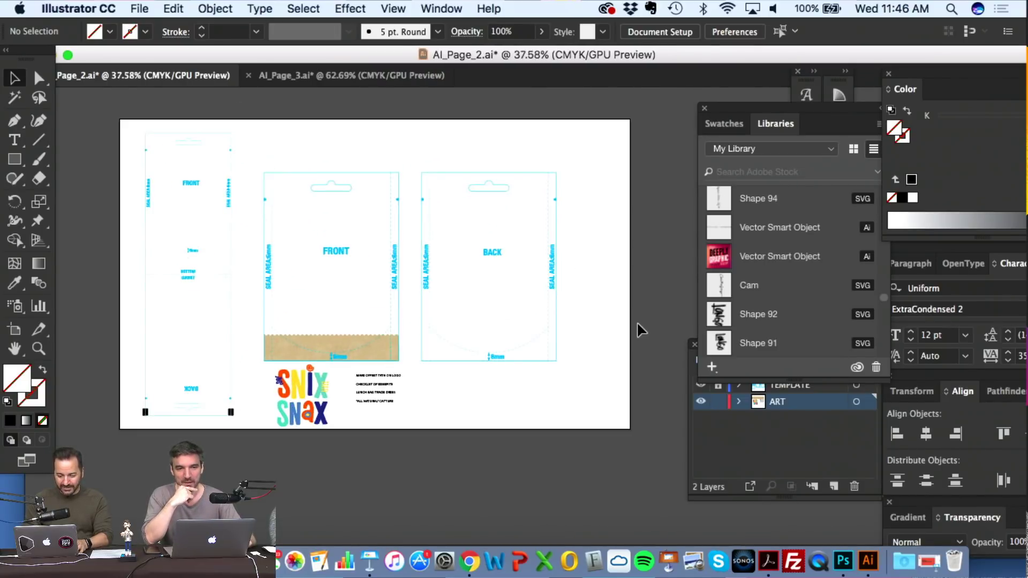
{"action": "scroll", "coordinate": [340, 318], "scroll_direction": "up", "scroll_amount": 5}
{"action": "scroll", "coordinate": [339, 315], "scroll_direction": "down", "scroll_amount": 4}
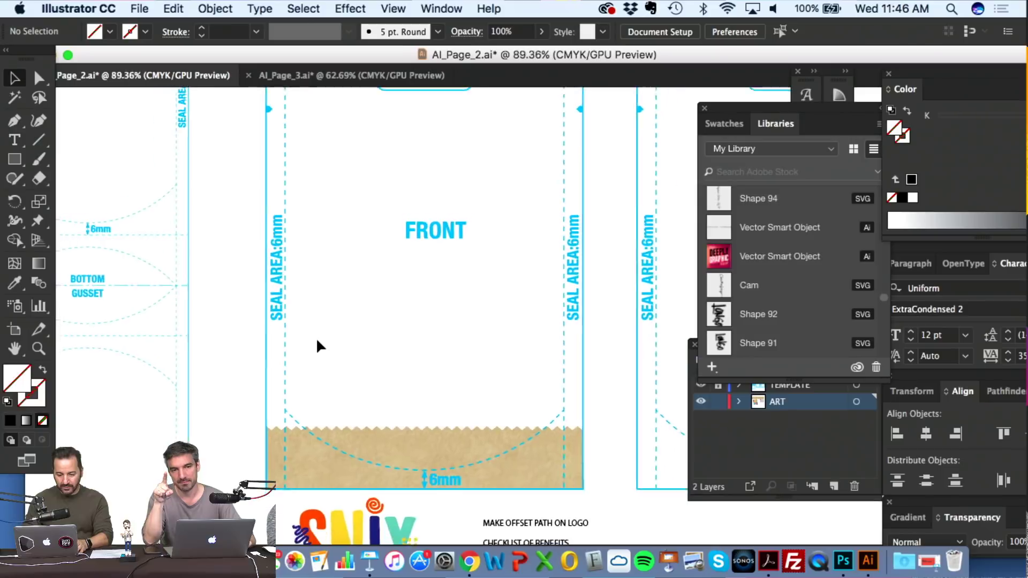
{"action": "scroll", "coordinate": [316, 351], "scroll_direction": "down", "scroll_amount": 1}
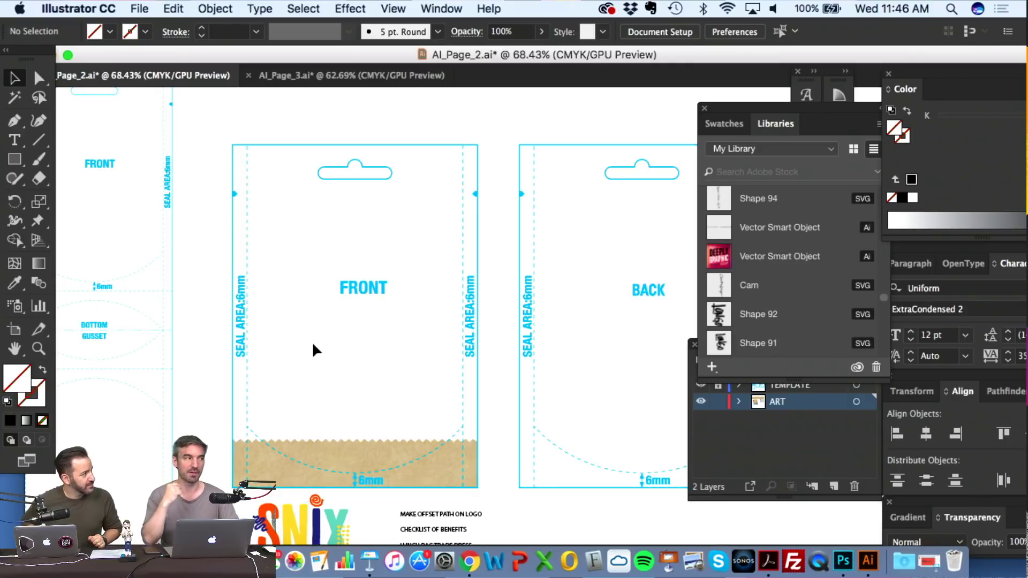
{"action": "scroll", "coordinate": [314, 347], "scroll_direction": "down", "scroll_amount": 3}
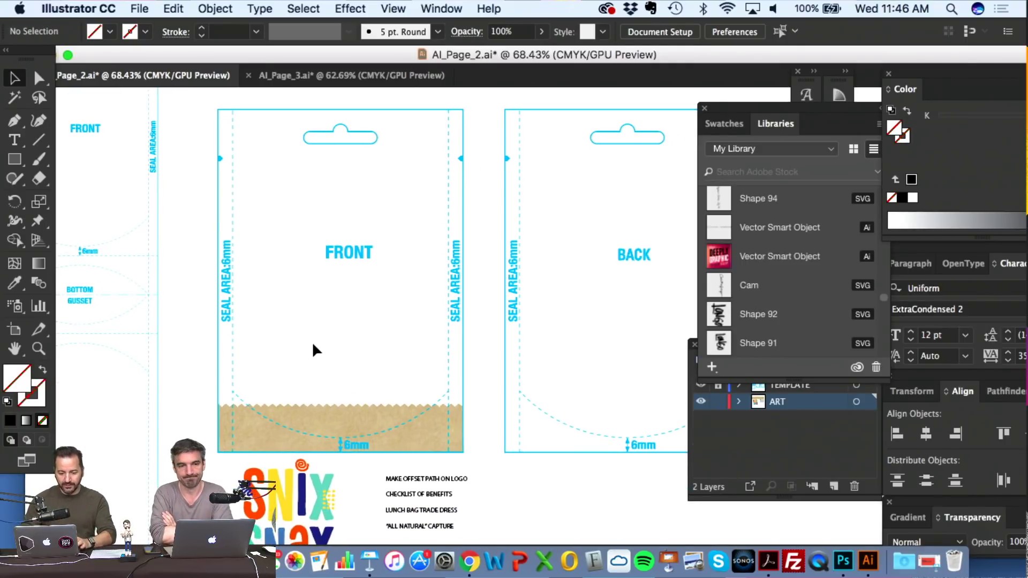
{"action": "scroll", "coordinate": [313, 342], "scroll_direction": "down", "scroll_amount": 1}
{"action": "scroll", "coordinate": [167, 295], "scroll_direction": "down", "scroll_amount": 1}
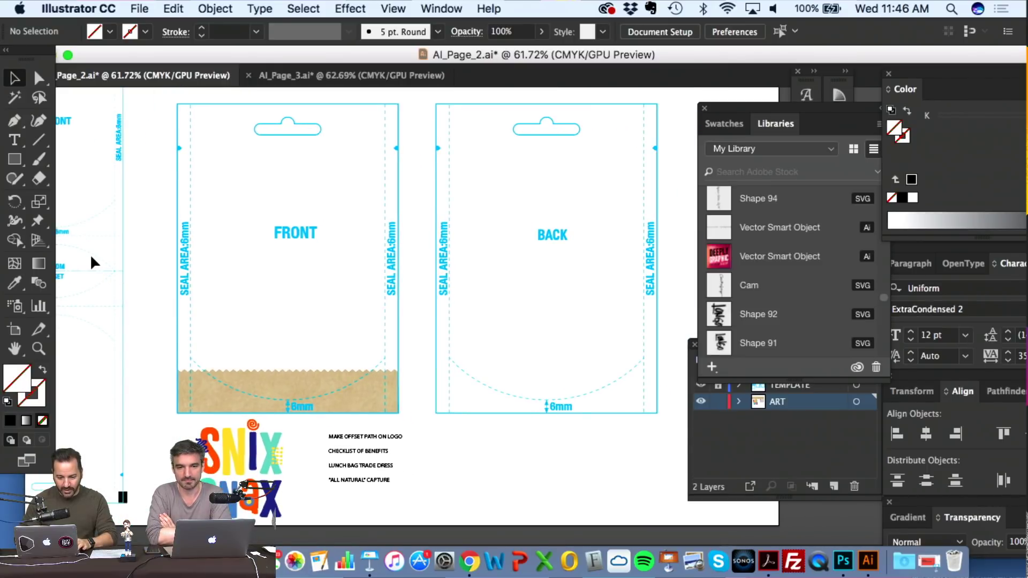
{"action": "key", "text": "ctrl+v"}
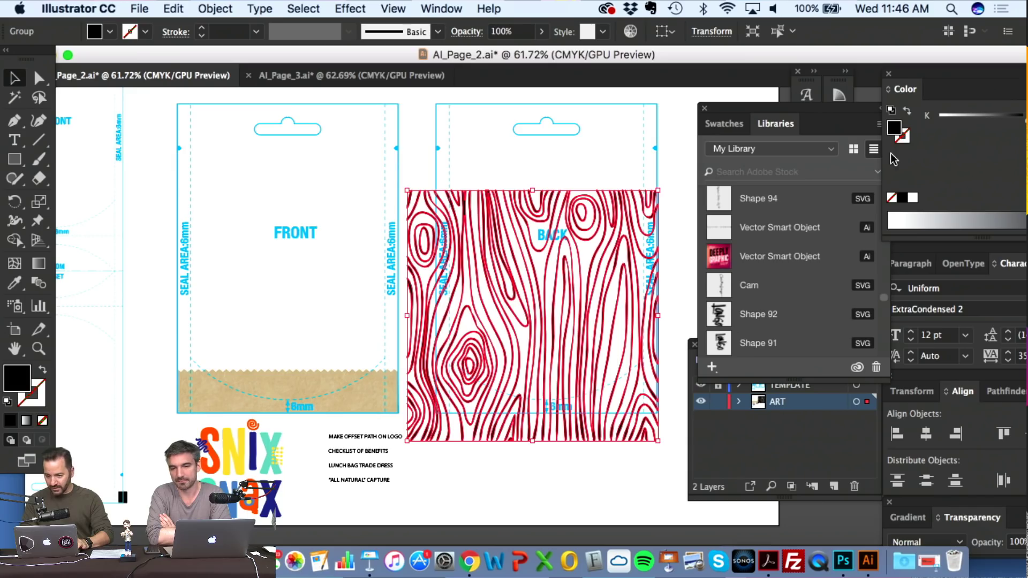
- Examine the pasted wood-grain lines on the dieline up close, with the group deselected for a clear view
{"action": "scroll", "coordinate": [591, 293], "scroll_direction": "down", "scroll_amount": 2}
{"action": "scroll", "coordinate": [591, 294], "scroll_direction": "up", "scroll_amount": 5}
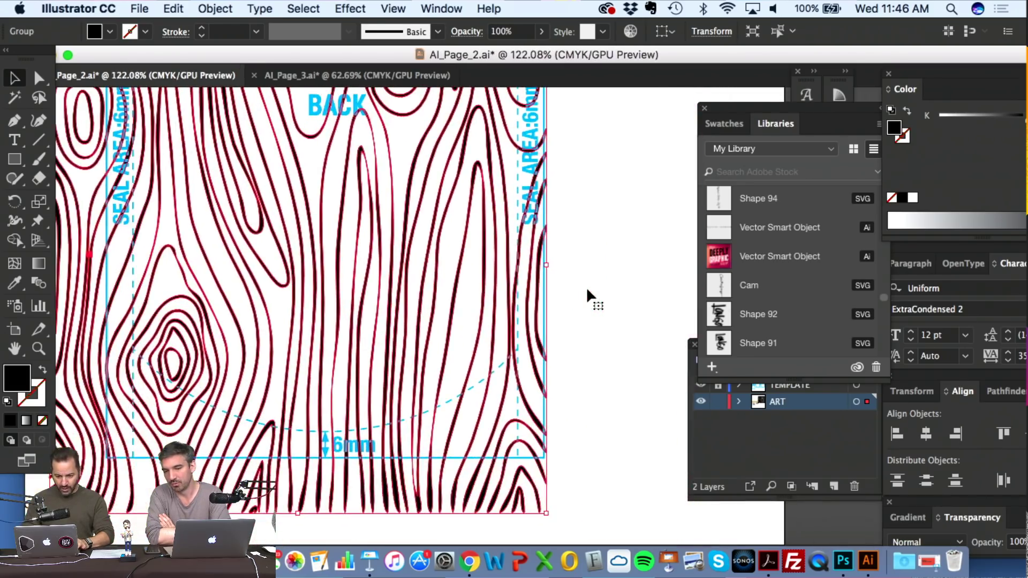
{"action": "scroll", "coordinate": [587, 287], "scroll_direction": "up", "scroll_amount": 3}
{"action": "scroll", "coordinate": [587, 286], "scroll_direction": "down", "scroll_amount": 4}
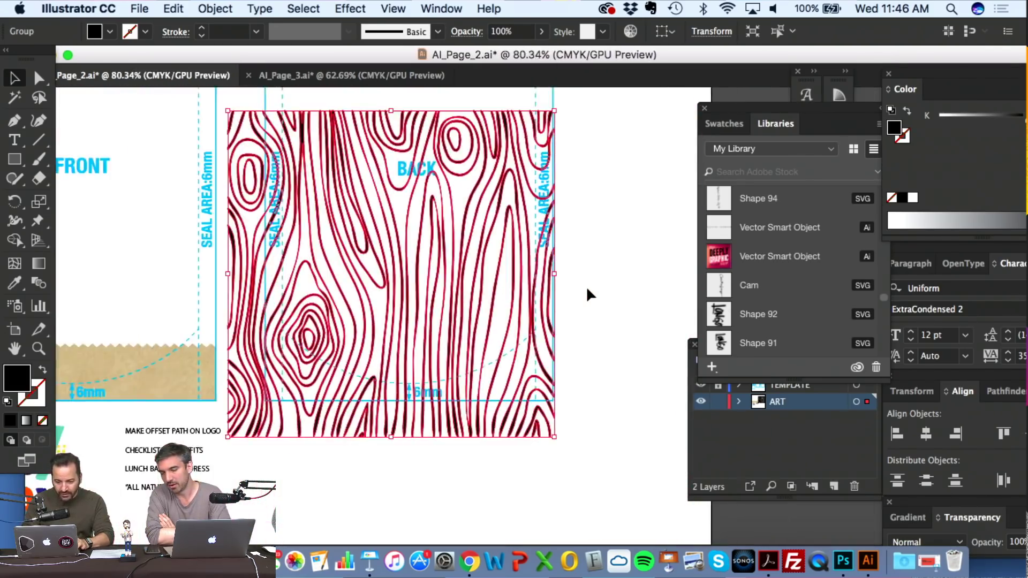
{"action": "scroll", "coordinate": [587, 286], "scroll_direction": "down", "scroll_amount": 3}
{"action": "scroll", "coordinate": [586, 287], "scroll_direction": "up", "scroll_amount": 4}
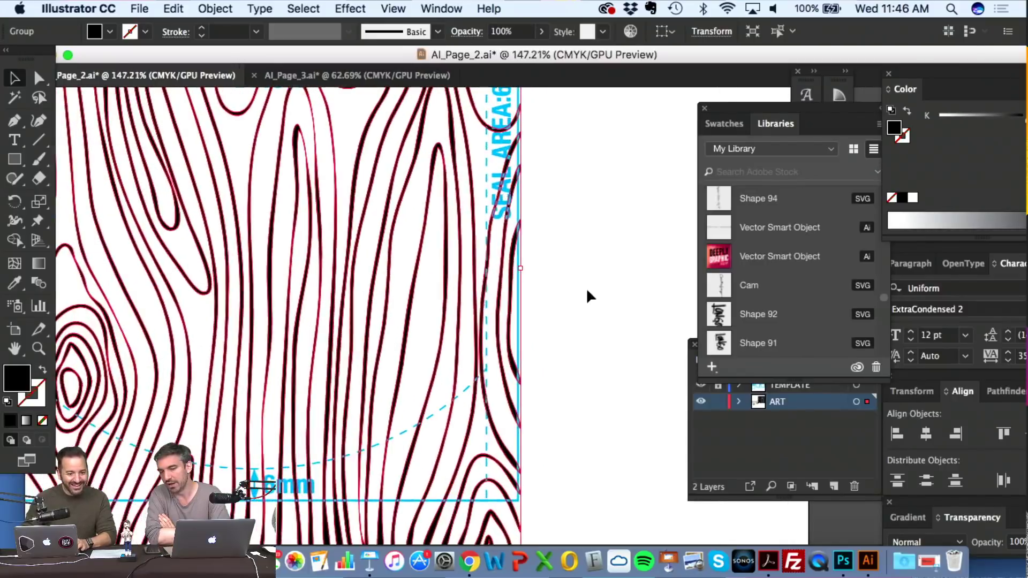
{"action": "scroll", "coordinate": [588, 292], "scroll_direction": "left", "scroll_amount": 3}
{"action": "left_click", "coordinate": [690, 519]}
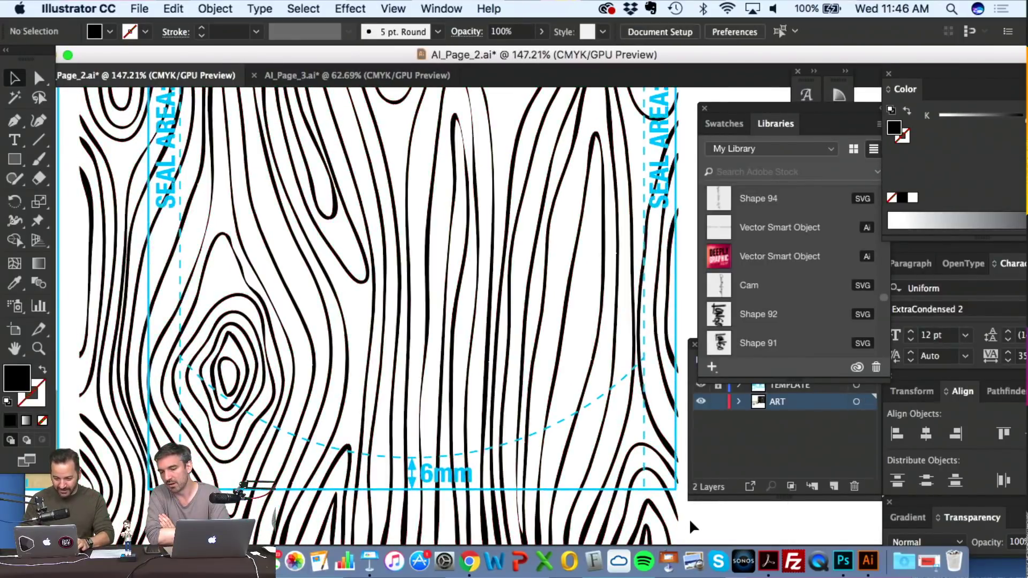
{"action": "scroll", "coordinate": [696, 522], "scroll_direction": "down", "scroll_amount": 3}
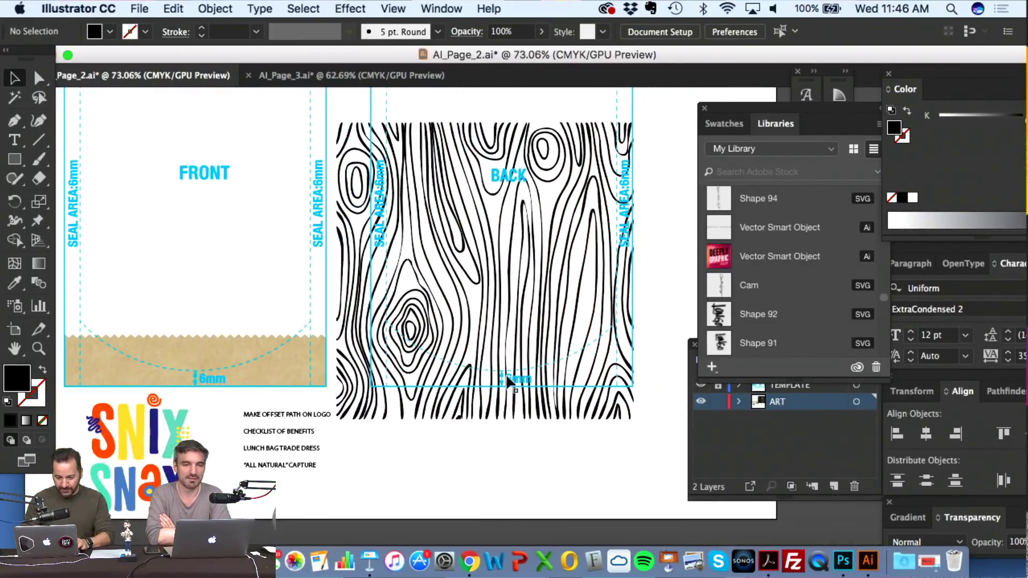
- Recolour the wood-grain group with the mint green sampled using the Eyedropper
{"action": "left_click", "coordinate": [386, 309]}
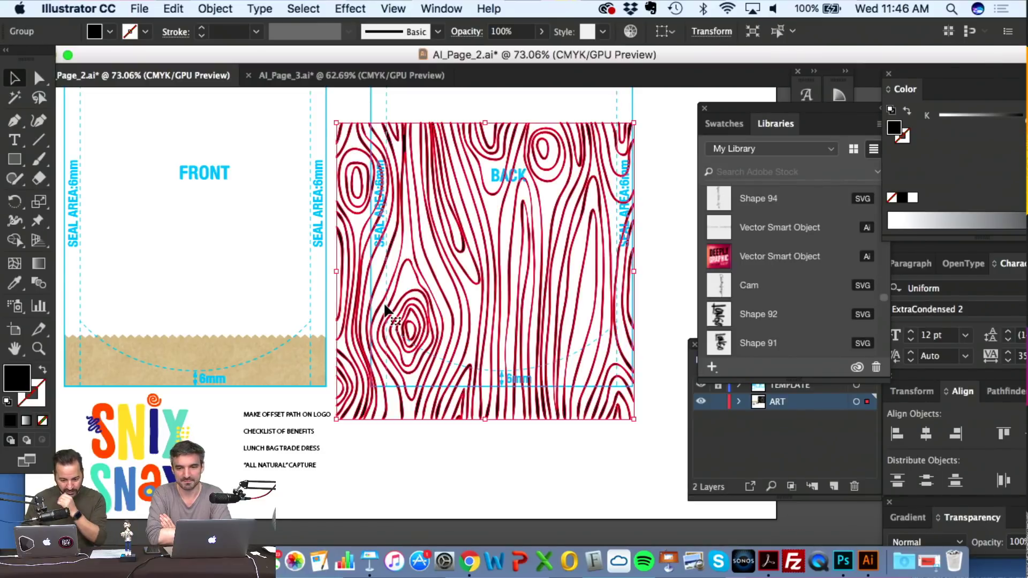
{"action": "left_click", "coordinate": [14, 283]}
{"action": "left_click", "coordinate": [443, 161]}
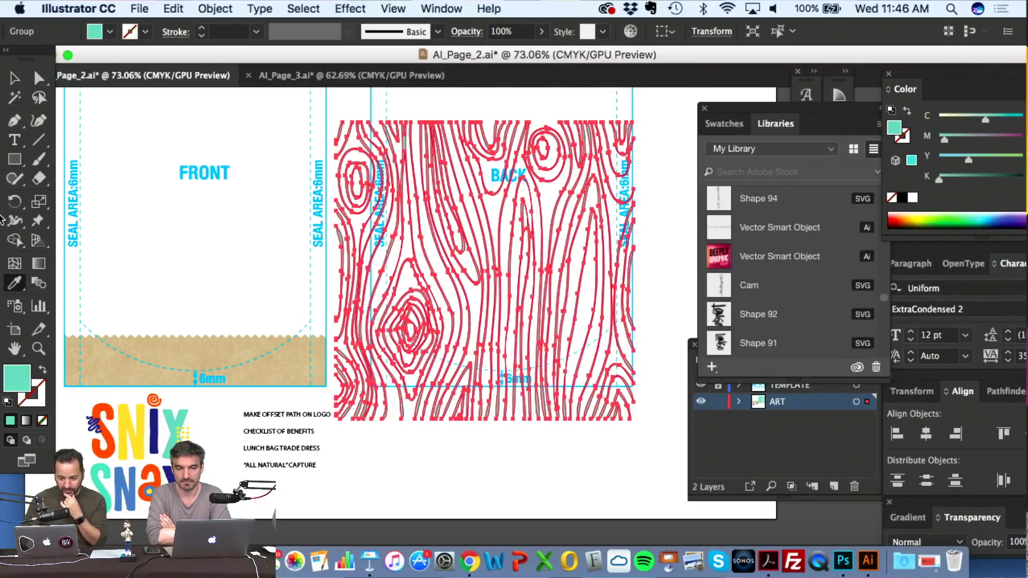
{"action": "key", "text": "v"}
{"action": "left_click", "coordinate": [98, 166]}
- Move the wood grain onto the front panel, then narrow and stretch it to reach behind the kraft-paper strip's zigzag edge
{"action": "left_click_drag", "start_coordinate": [411, 301], "coordinate": [206, 228]}
{"action": "scroll", "coordinate": [206, 230], "scroll_direction": "left", "scroll_amount": 5}
{"action": "scroll", "coordinate": [206, 229], "scroll_direction": "up", "scroll_amount": 4}
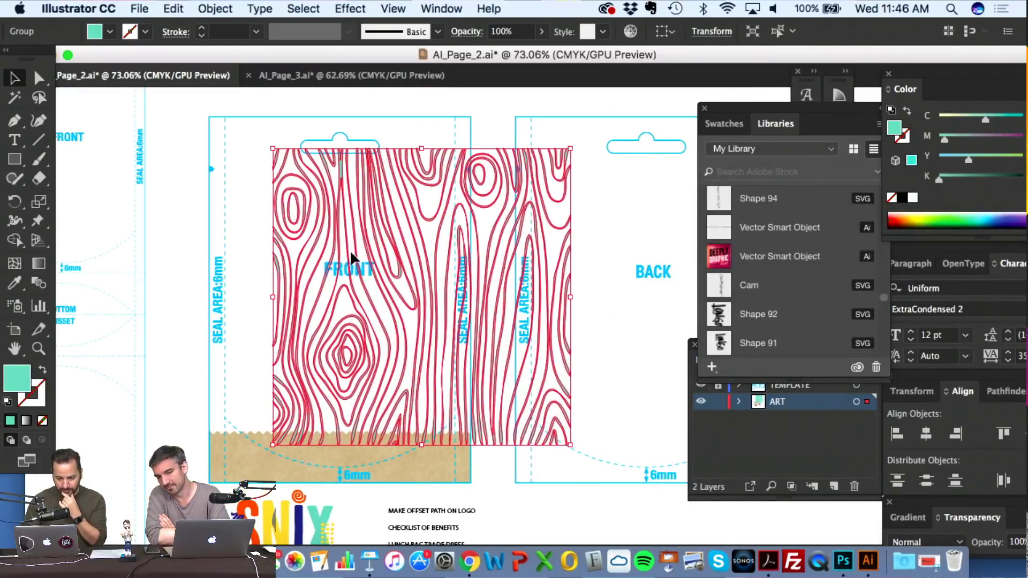
{"action": "left_click_drag", "start_coordinate": [349, 255], "coordinate": [277, 219]}
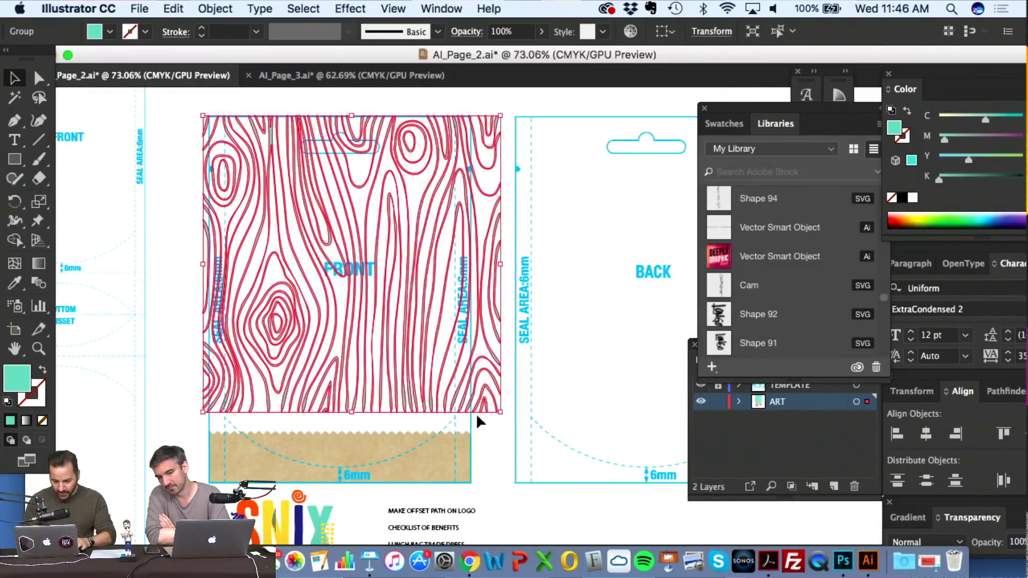
{"action": "left_click_drag", "start_coordinate": [502, 413], "coordinate": [435, 435]}
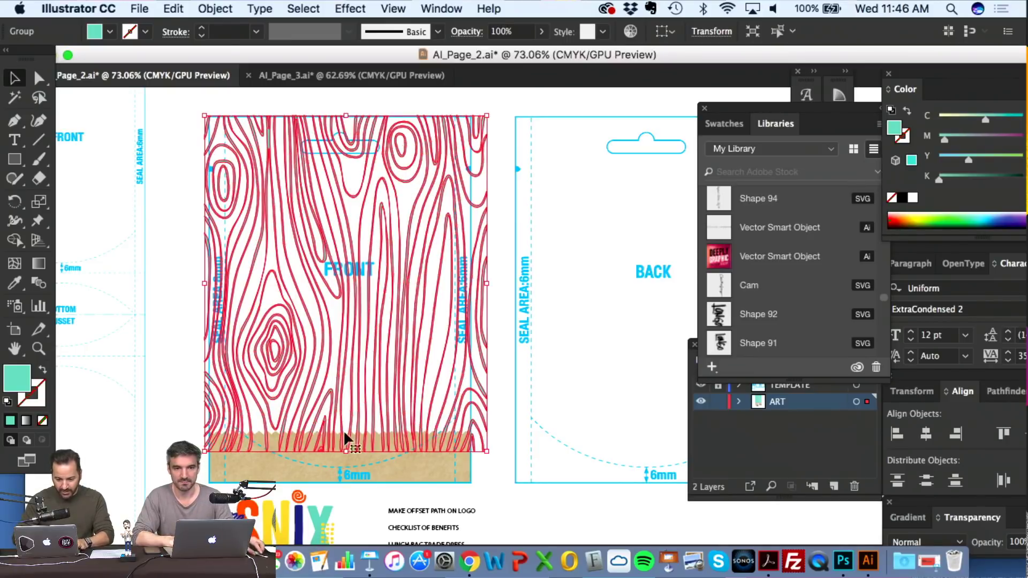
- Examine how the mint wood grain sits on the front panel, both deselected and selected, close up and in full view
{"action": "left_click", "coordinate": [159, 387]}
{"action": "key", "text": "super+1"}
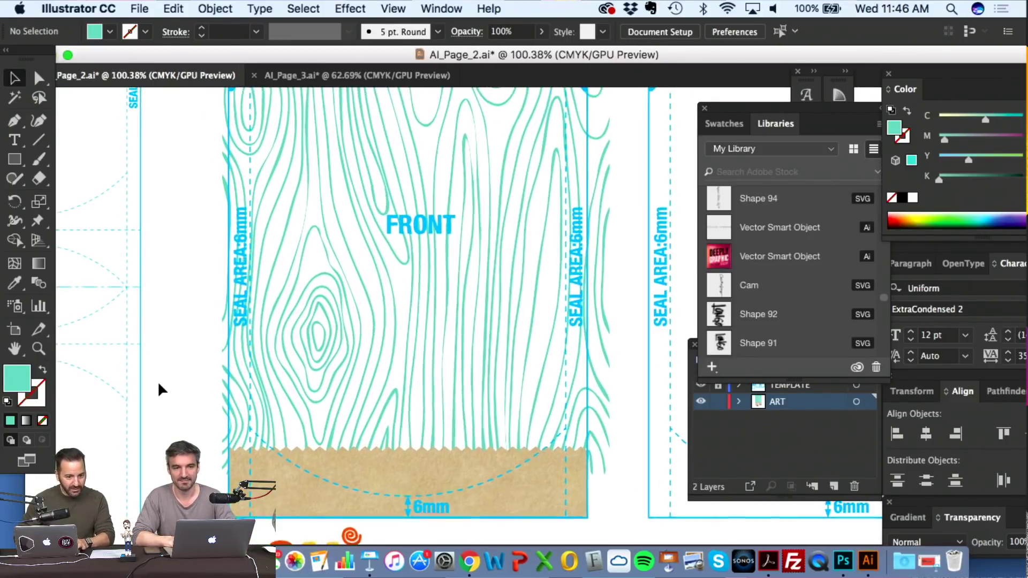
{"action": "key", "text": "super+0"}
{"action": "scroll", "coordinate": [158, 381], "scroll_direction": "up", "scroll_amount": 3}
{"action": "left_click", "coordinate": [265, 362]}
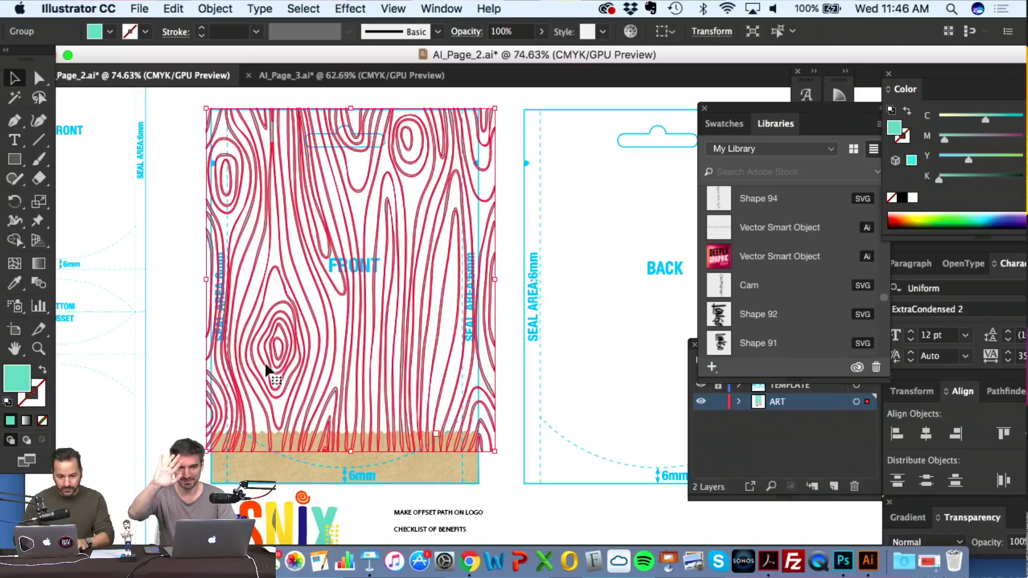
{"action": "scroll", "coordinate": [266, 365], "scroll_direction": "up", "scroll_amount": 2}
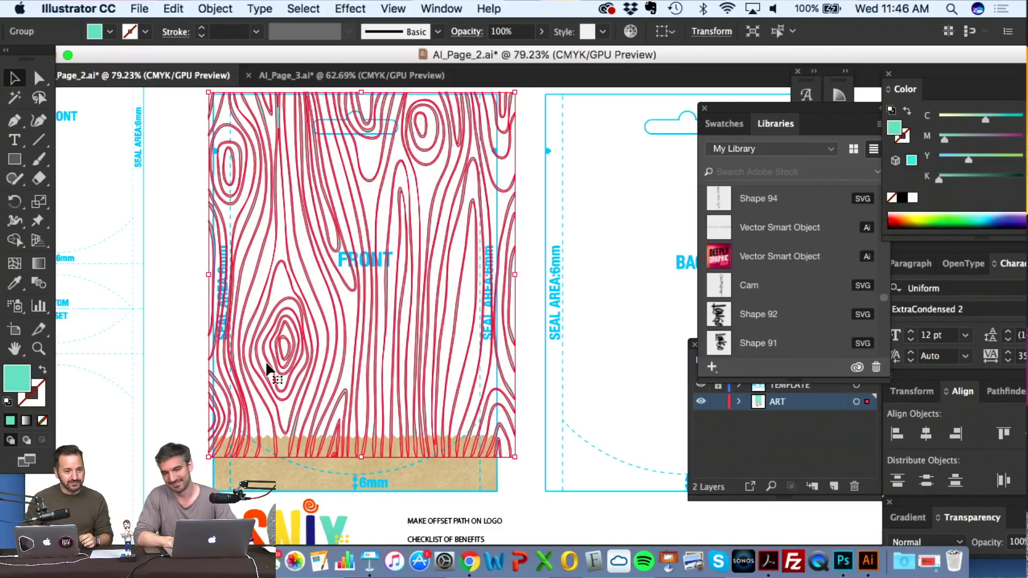
{"action": "scroll", "coordinate": [268, 370], "scroll_direction": "up", "scroll_amount": 4}
{"action": "scroll", "coordinate": [268, 368], "scroll_direction": "up", "scroll_amount": 3}
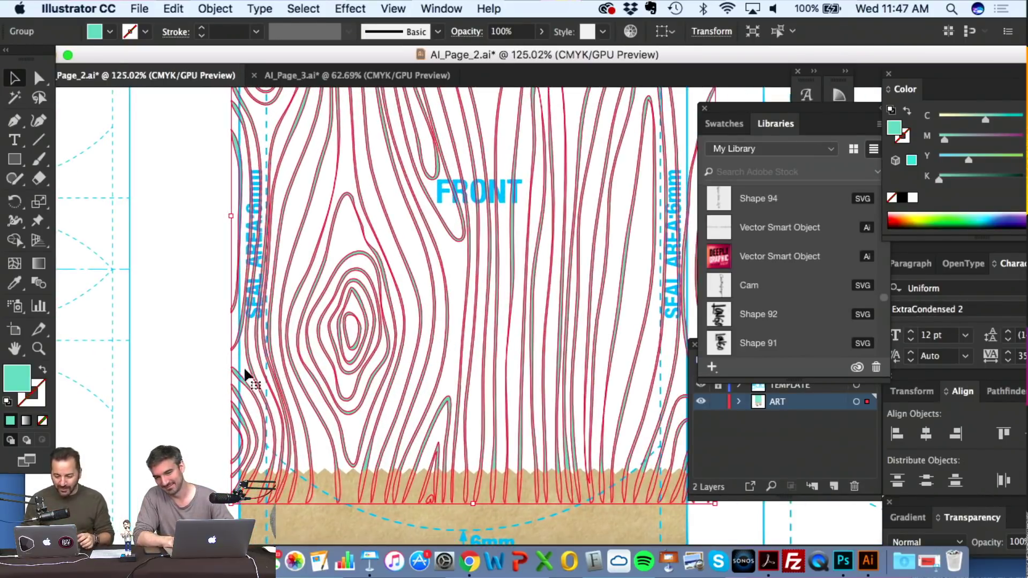
{"action": "scroll", "coordinate": [218, 372], "scroll_direction": "down", "scroll_amount": 5}
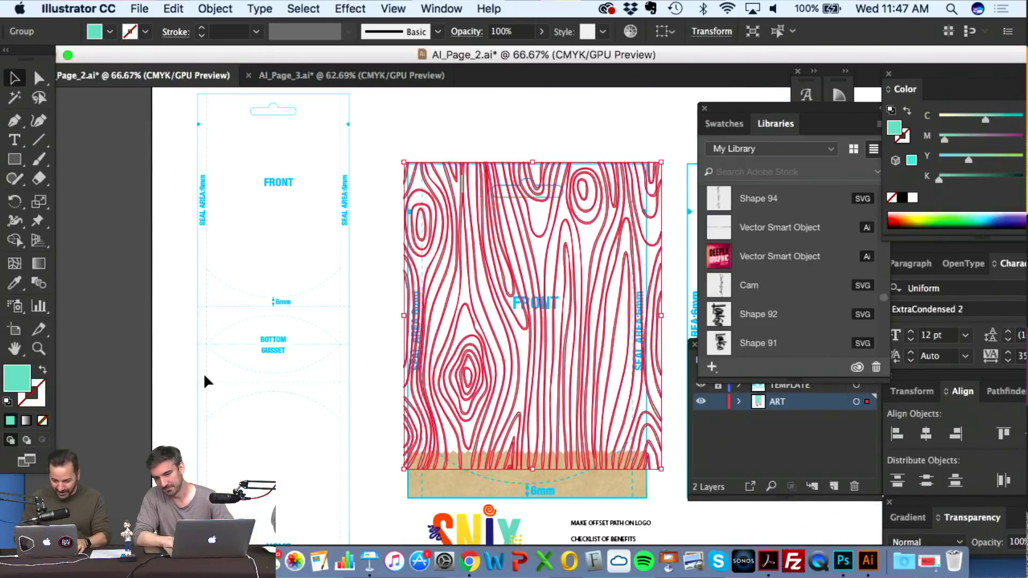
{"action": "left_click", "coordinate": [14, 159]}
{"action": "scroll", "coordinate": [284, 197], "scroll_direction": "up", "scroll_amount": 4}
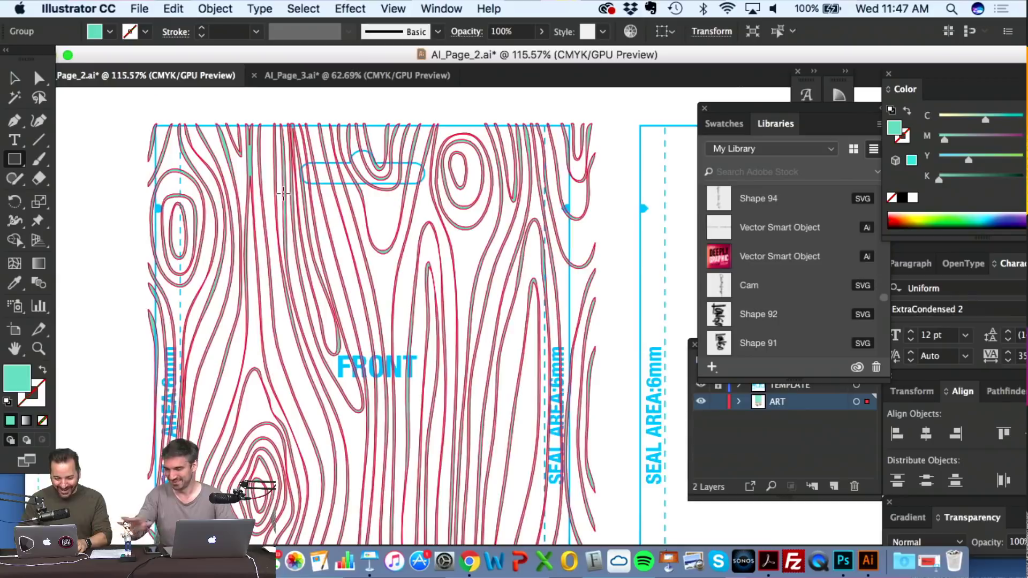
{"action": "left_click", "coordinate": [14, 79]}
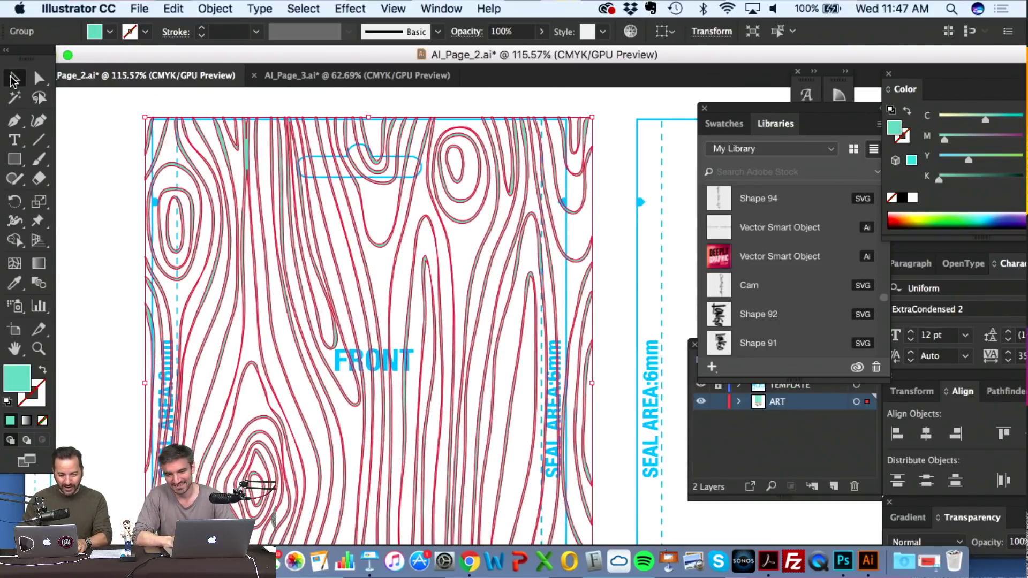
- Set the front panel's wood-grain group to 50% opacity
{"action": "left_click", "coordinate": [101, 200]}
{"action": "scroll", "coordinate": [101, 201], "scroll_direction": "down", "scroll_amount": 3}
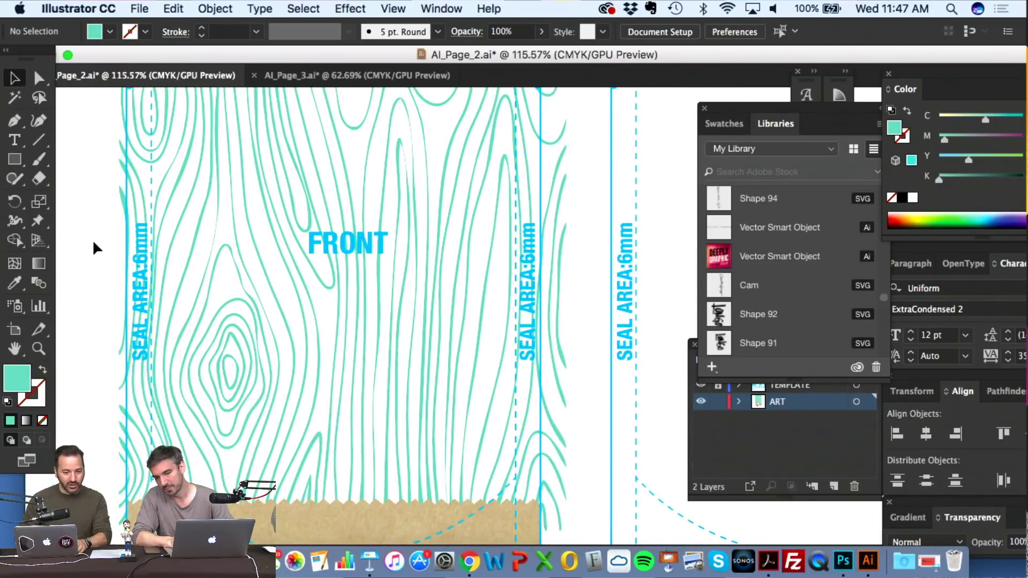
{"action": "scroll", "coordinate": [92, 242], "scroll_direction": "down", "scroll_amount": 2}
{"action": "left_click_drag", "start_coordinate": [108, 246], "coordinate": [260, 314]}
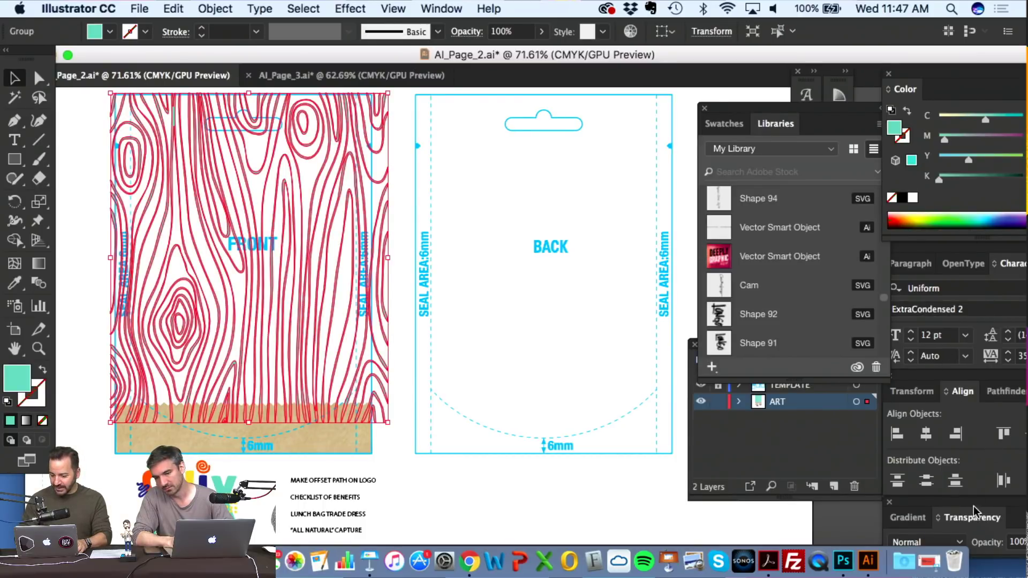
{"action": "left_click", "coordinate": [1018, 543]}
{"action": "type", "text": "50"}
{"action": "key", "text": "Return"}
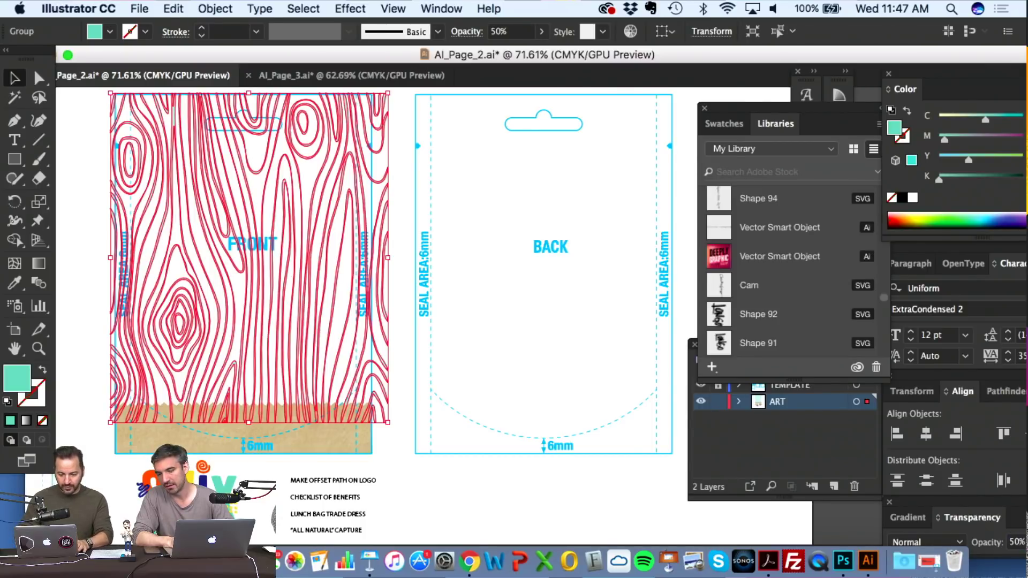
{"action": "left_click", "coordinate": [398, 329]}
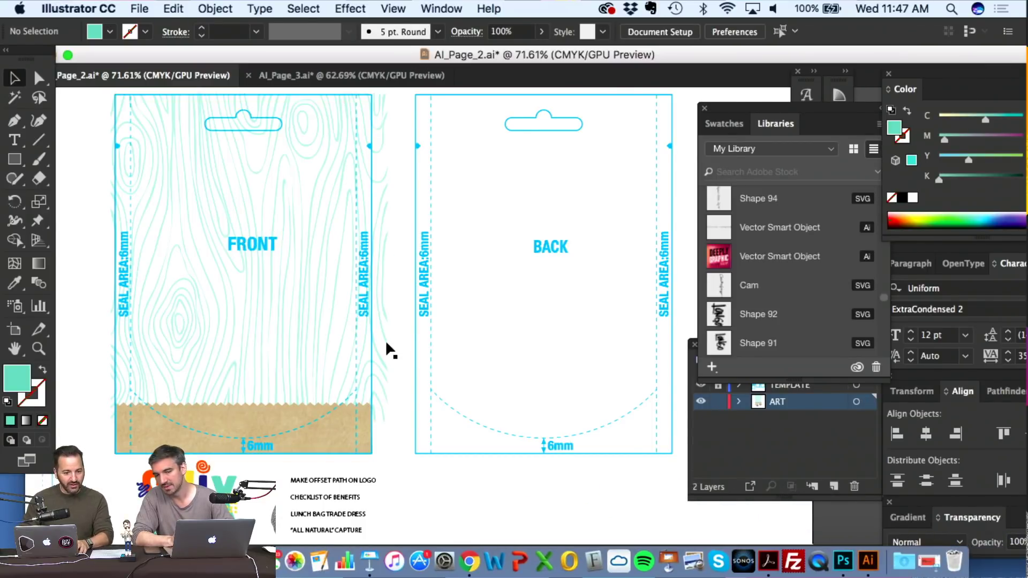
- Draw a full-width rectangle across the top of the front panel, over the hang hole, and fill it with the logo's yellow
{"action": "scroll", "coordinate": [384, 339], "scroll_direction": "down", "scroll_amount": 1}
{"action": "scroll", "coordinate": [386, 343], "scroll_direction": "left", "scroll_amount": 2}
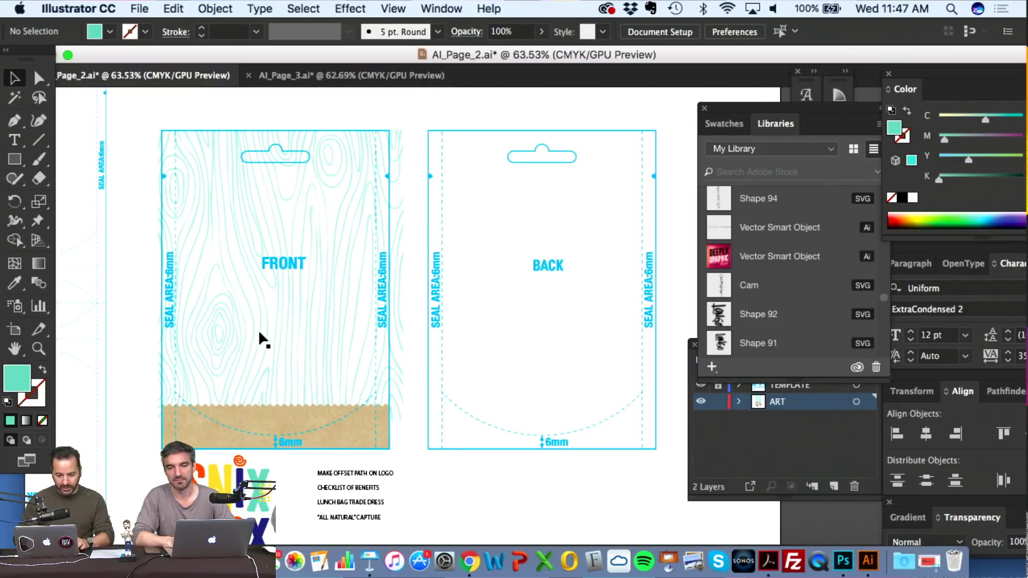
{"action": "left_click", "coordinate": [15, 159]}
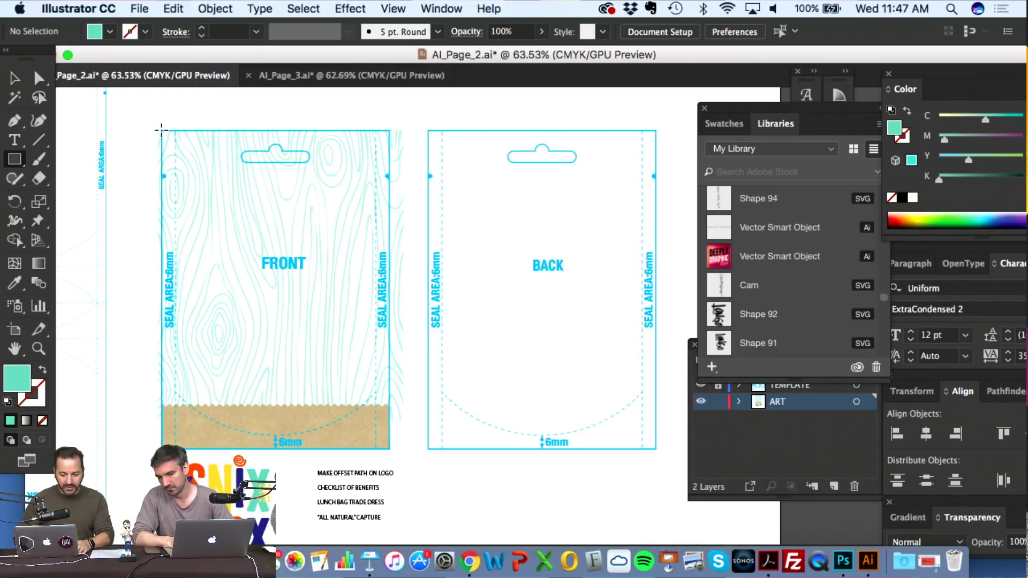
{"action": "left_click_drag", "start_coordinate": [244, 169], "coordinate": [389, 219]}
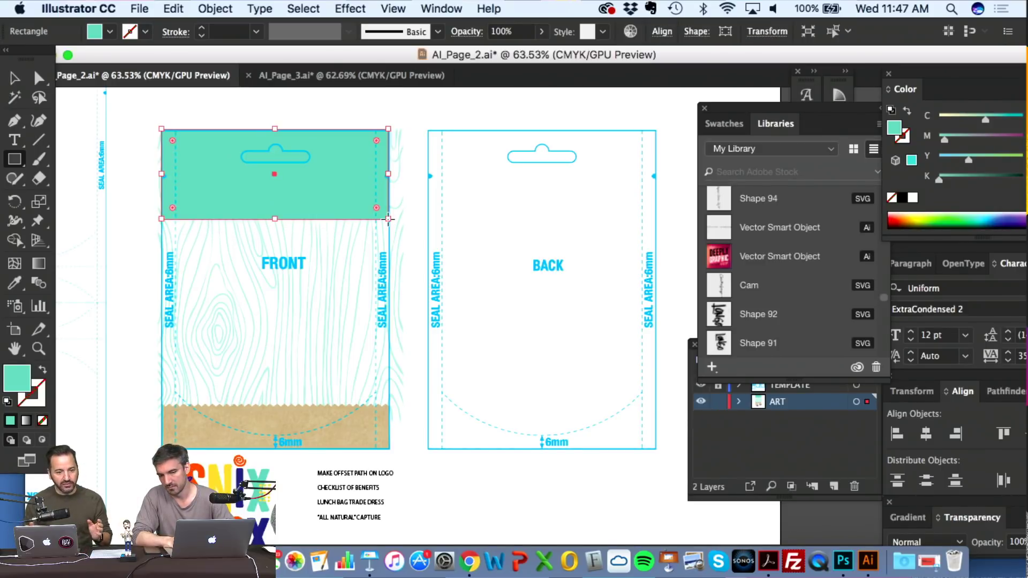
{"action": "left_click", "coordinate": [15, 283]}
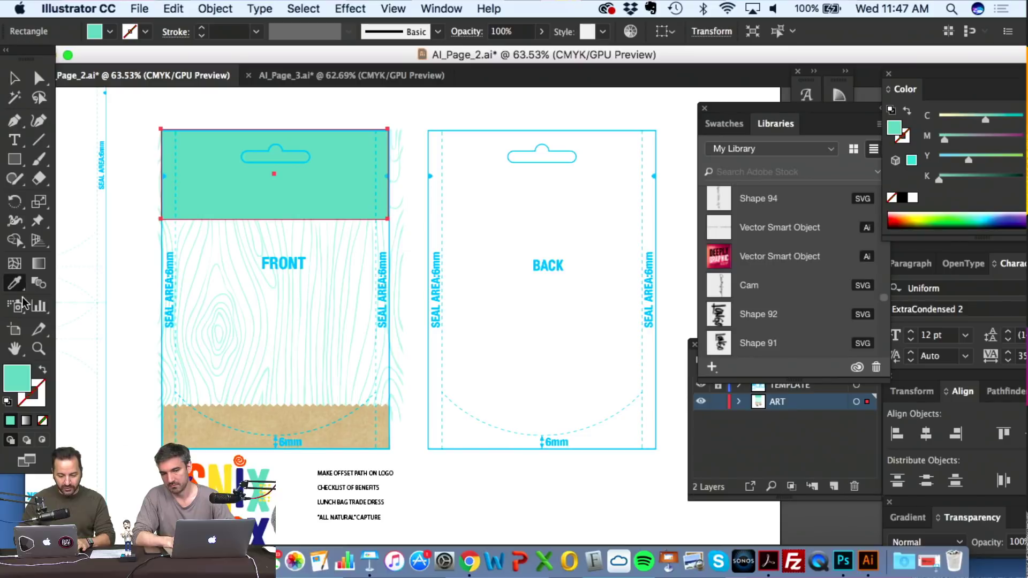
{"action": "left_click", "coordinate": [219, 480]}
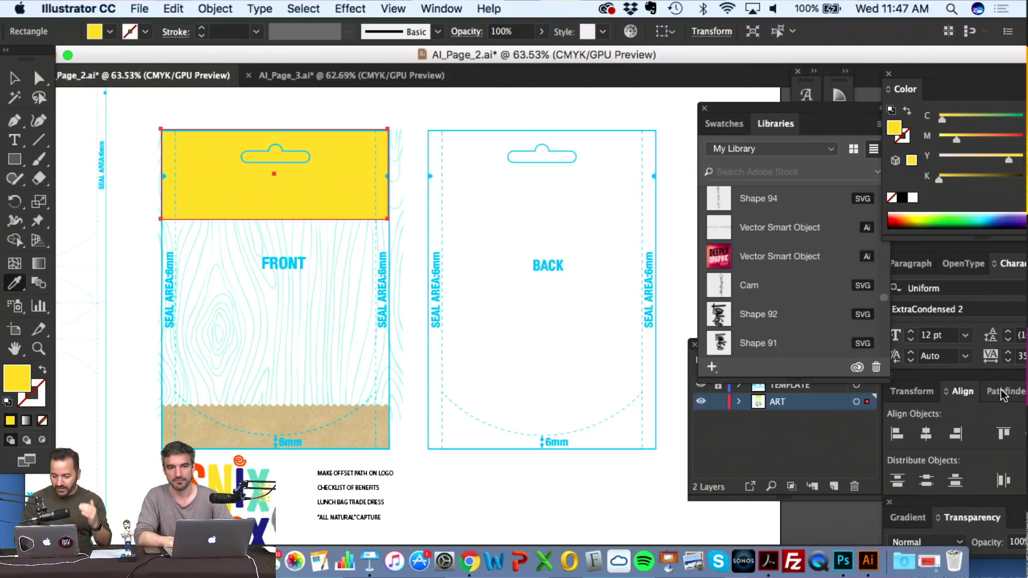
- Give the yellow header rectangle a linear white-to-yellow gradient, with the logo yellow as its end stop and the angle at 90°
{"action": "left_click", "coordinate": [913, 518]}
{"action": "left_click_drag", "start_coordinate": [913, 519], "coordinate": [668, 333]}
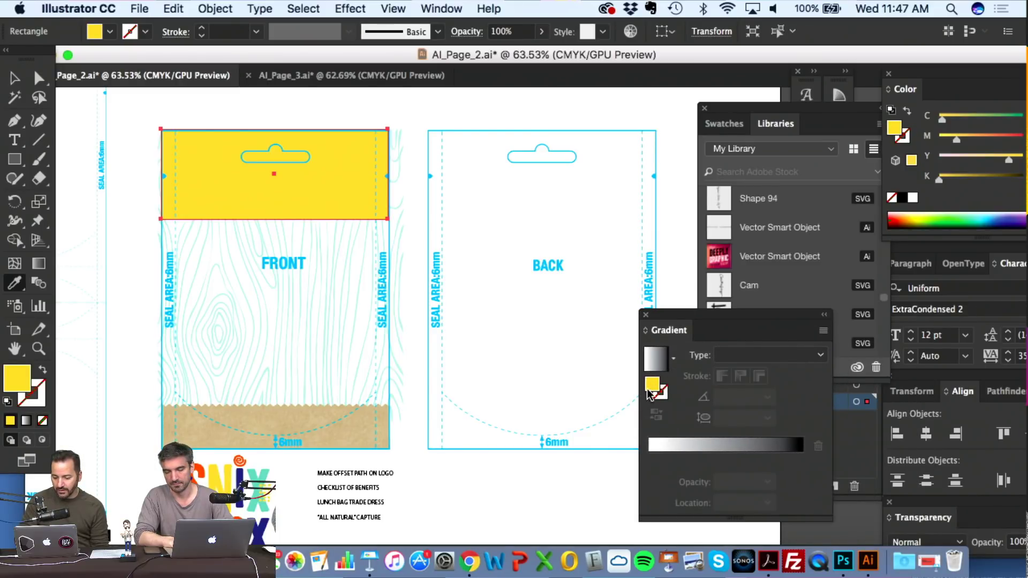
{"action": "left_click_drag", "start_coordinate": [655, 390], "coordinate": [802, 460]}
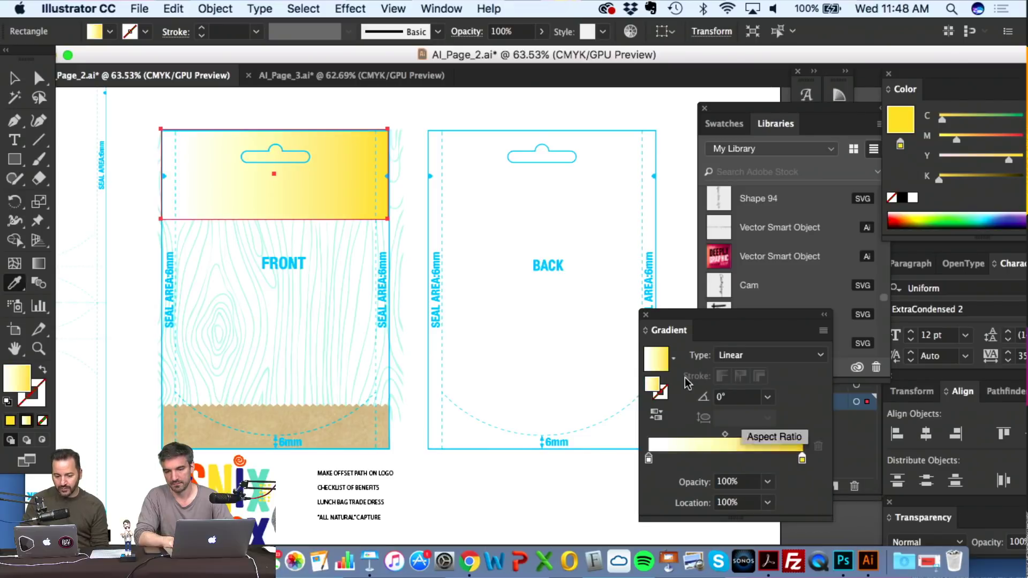
{"action": "left_click", "coordinate": [738, 398]}
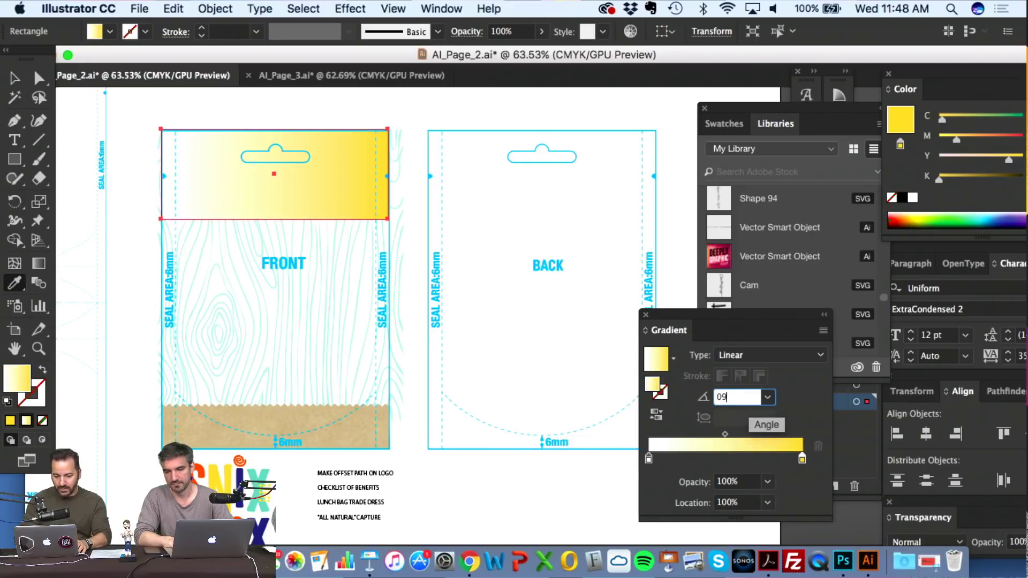
{"action": "type", "text": "90"}
{"action": "key", "text": "Return"}
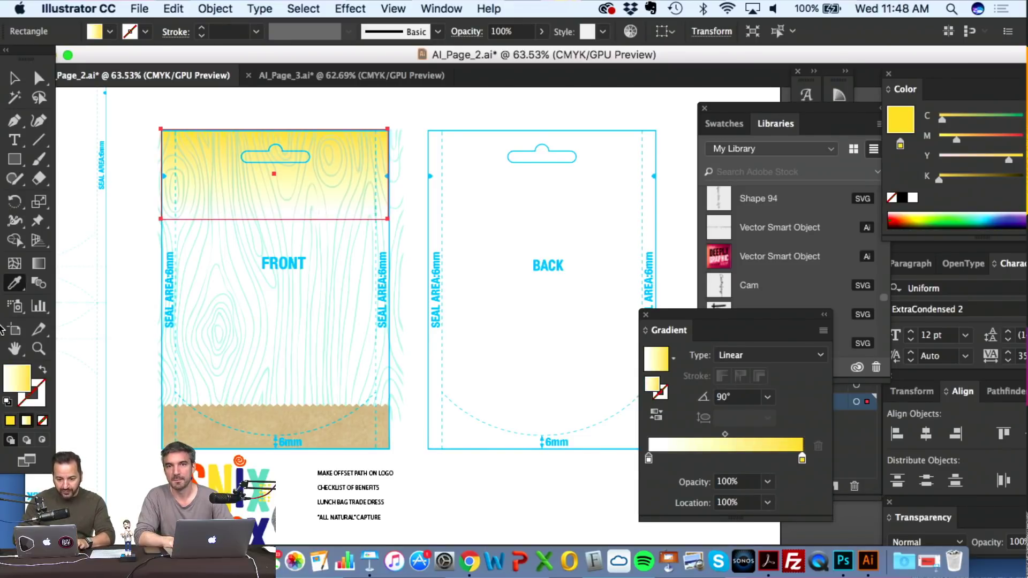
{"action": "left_click", "coordinate": [14, 78]}
{"action": "left_click", "coordinate": [94, 142]}
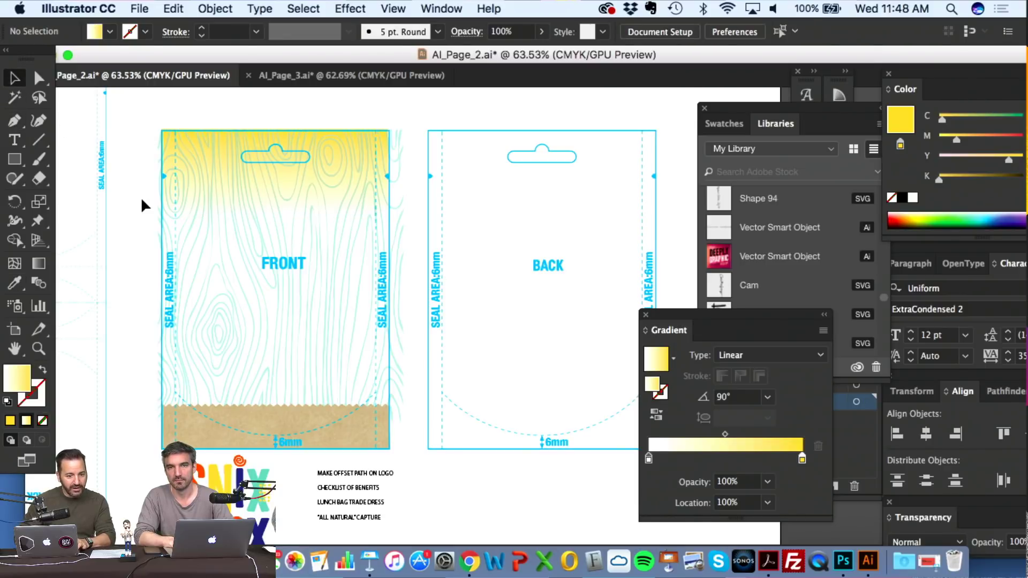
- Set the gradient header rectangle's blending mode to Multiply over the front panel's wood grain
{"action": "scroll", "coordinate": [142, 207], "scroll_direction": "up", "scroll_amount": 2}
{"action": "scroll", "coordinate": [142, 207], "scroll_direction": "up", "scroll_amount": 2}
{"action": "scroll", "coordinate": [142, 206], "scroll_direction": "down", "scroll_amount": 4}
{"action": "scroll", "coordinate": [143, 206], "scroll_direction": "up", "scroll_amount": 3}
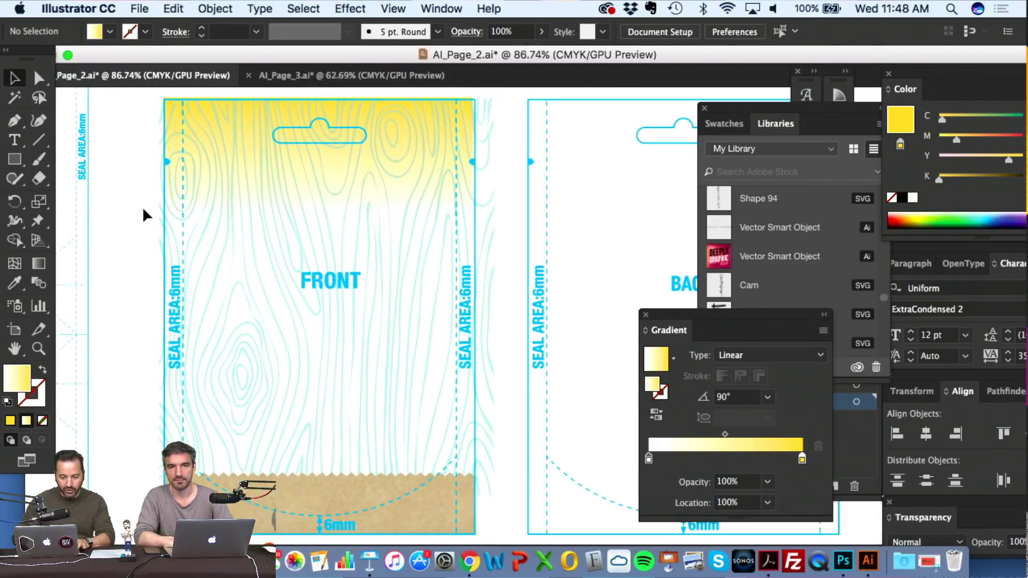
{"action": "scroll", "coordinate": [269, 102], "scroll_direction": "right", "scroll_amount": 2}
{"action": "left_click", "coordinate": [291, 199]}
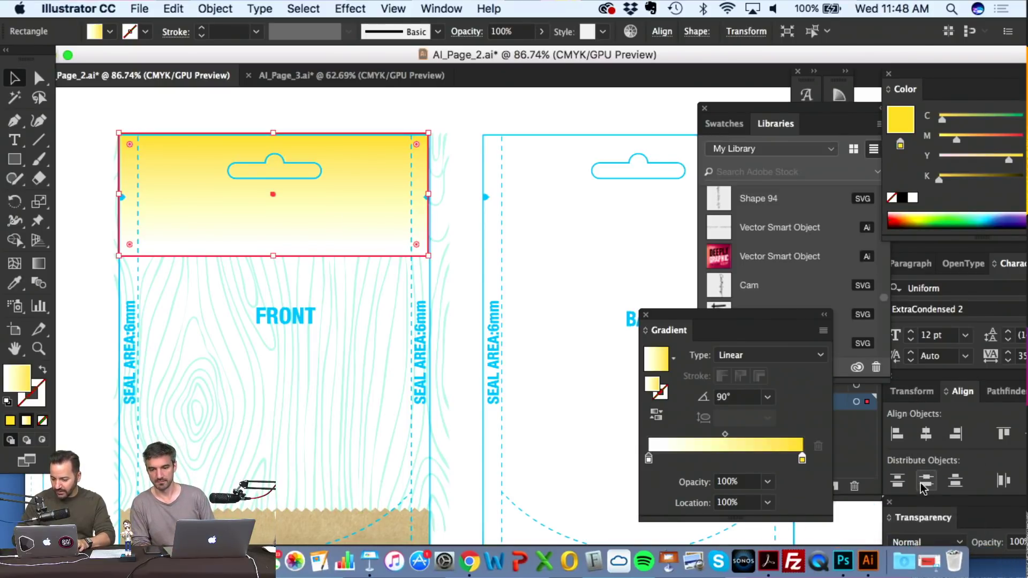
{"action": "left_click_drag", "start_coordinate": [924, 520], "coordinate": [805, 364]}
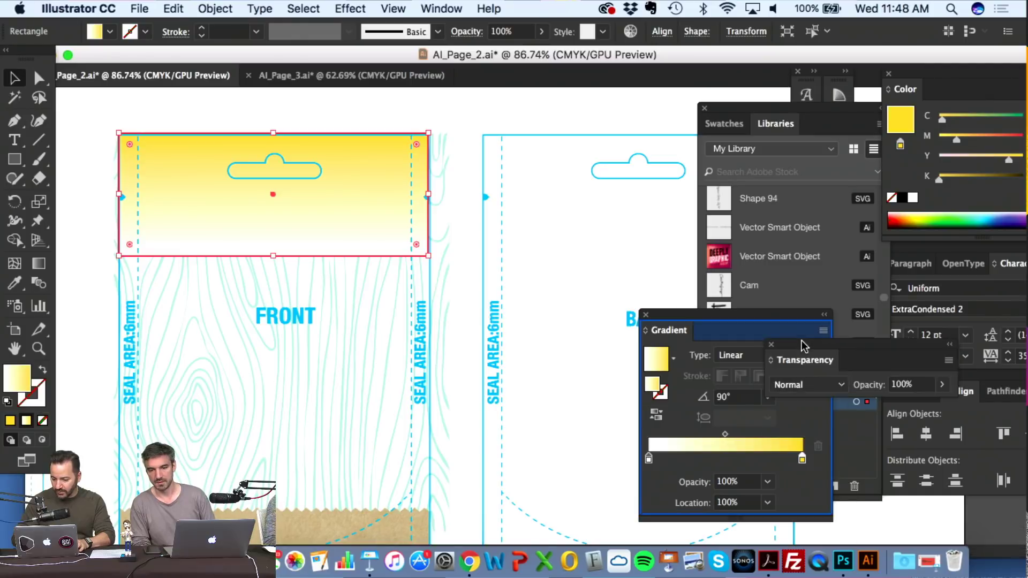
{"action": "left_click", "coordinate": [834, 386]}
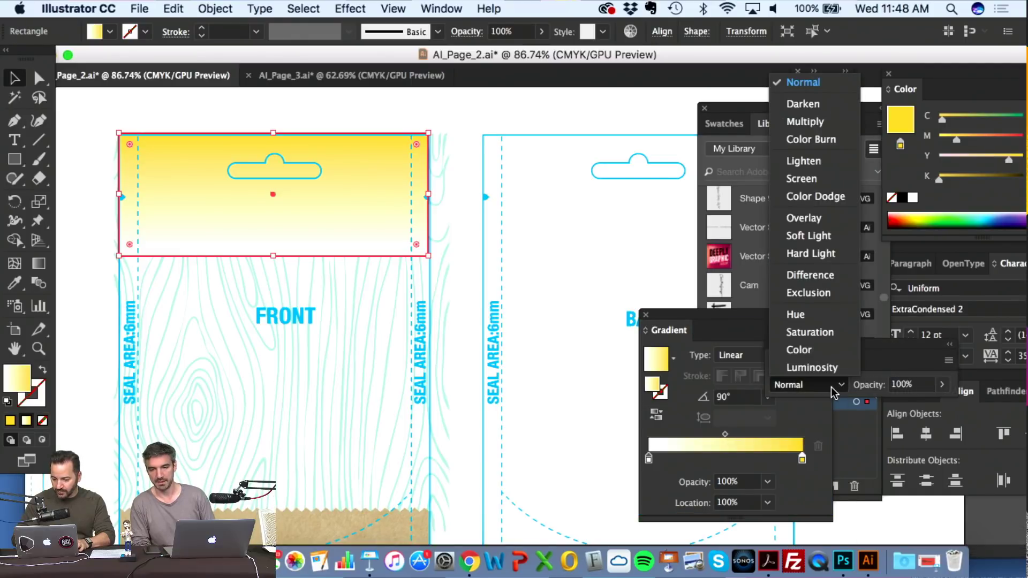
{"action": "left_click", "coordinate": [815, 121]}
{"action": "left_click", "coordinate": [98, 234]}
{"action": "scroll", "coordinate": [92, 263], "scroll_direction": "down", "scroll_amount": 2}
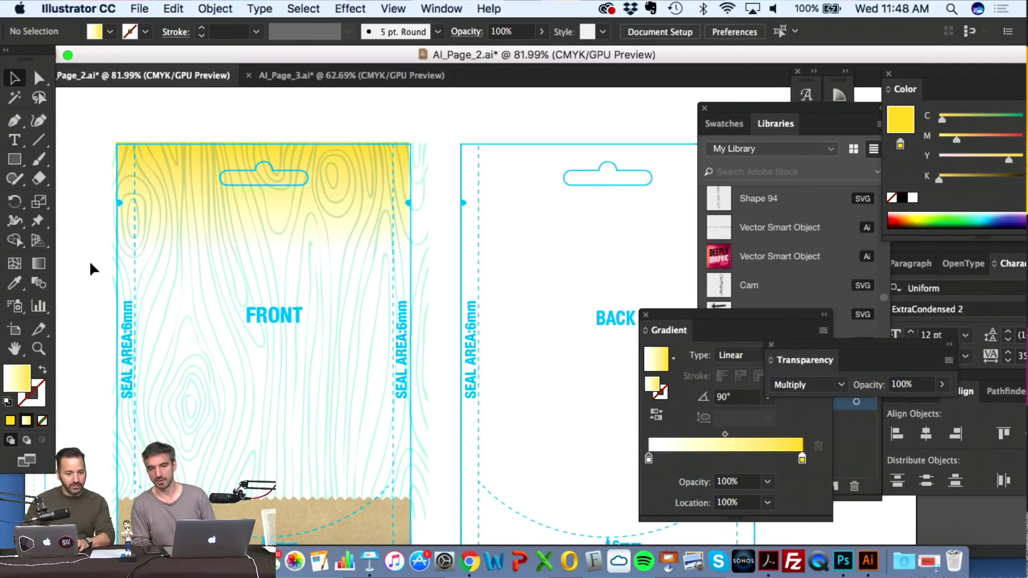
{"action": "scroll", "coordinate": [95, 253], "scroll_direction": "down", "scroll_amount": 3}
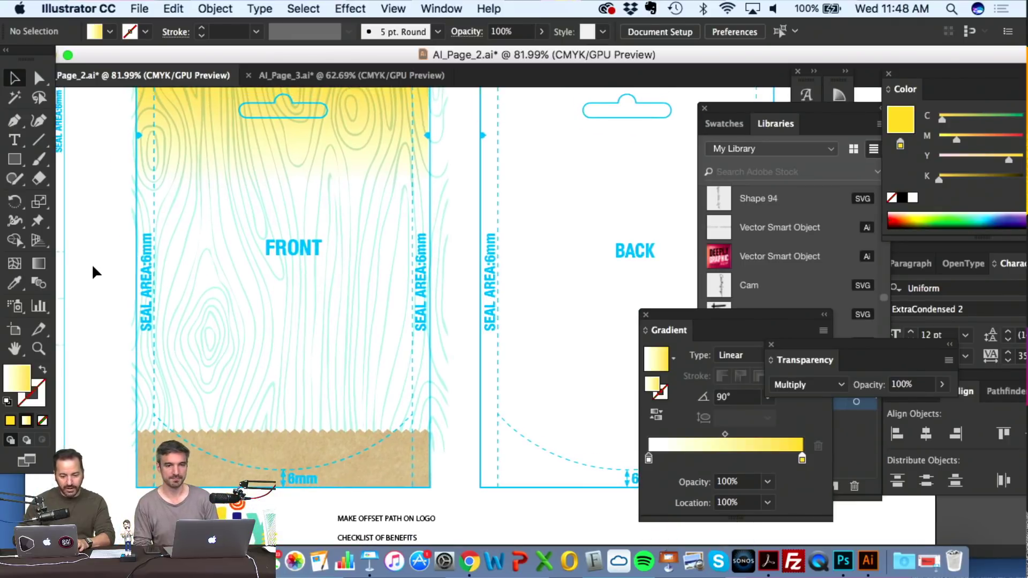
{"action": "scroll", "coordinate": [91, 263], "scroll_direction": "down", "scroll_amount": 1}
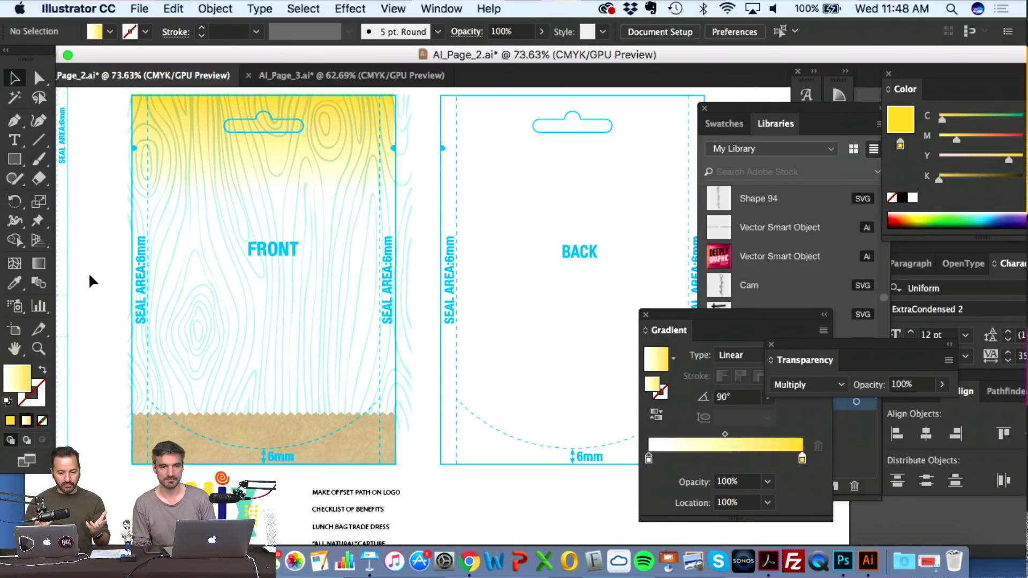
- Move the Snix Snax logo from below the dieline onto the upper front panel, beneath the hang hole, and keep it selected
{"action": "scroll", "coordinate": [89, 272], "scroll_direction": "down", "scroll_amount": 3}
{"action": "left_click", "coordinate": [199, 435]}
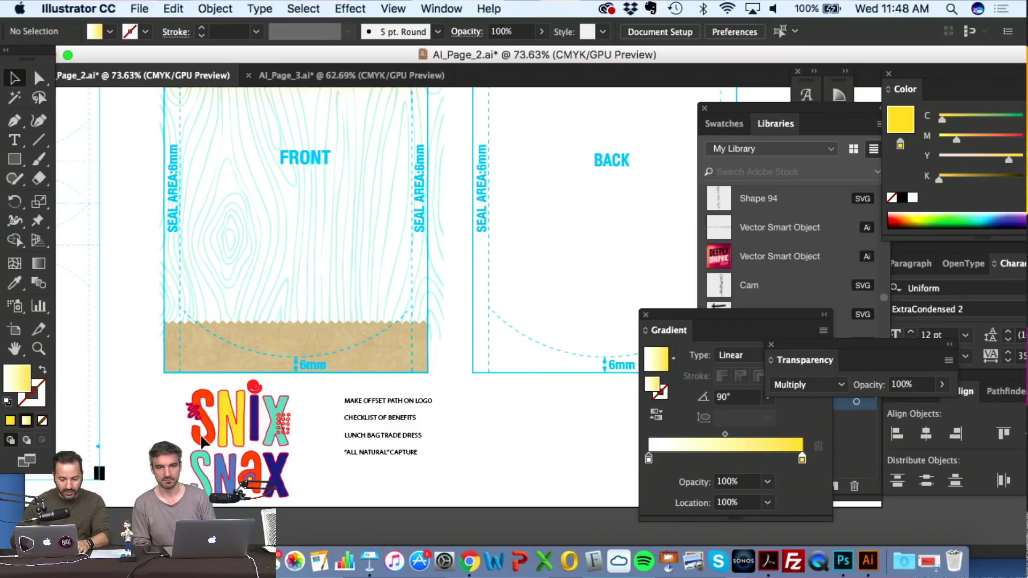
{"action": "left_click_drag", "start_coordinate": [203, 442], "coordinate": [204, 199]}
{"action": "scroll", "coordinate": [204, 199], "scroll_direction": "up", "scroll_amount": 5}
{"action": "left_click_drag", "start_coordinate": [241, 301], "coordinate": [236, 230]}
{"action": "left_click_drag", "start_coordinate": [284, 315], "coordinate": [284, 313]}
{"action": "left_click", "coordinate": [102, 289]}
{"action": "scroll", "coordinate": [158, 314], "scroll_direction": "up", "scroll_amount": 3}
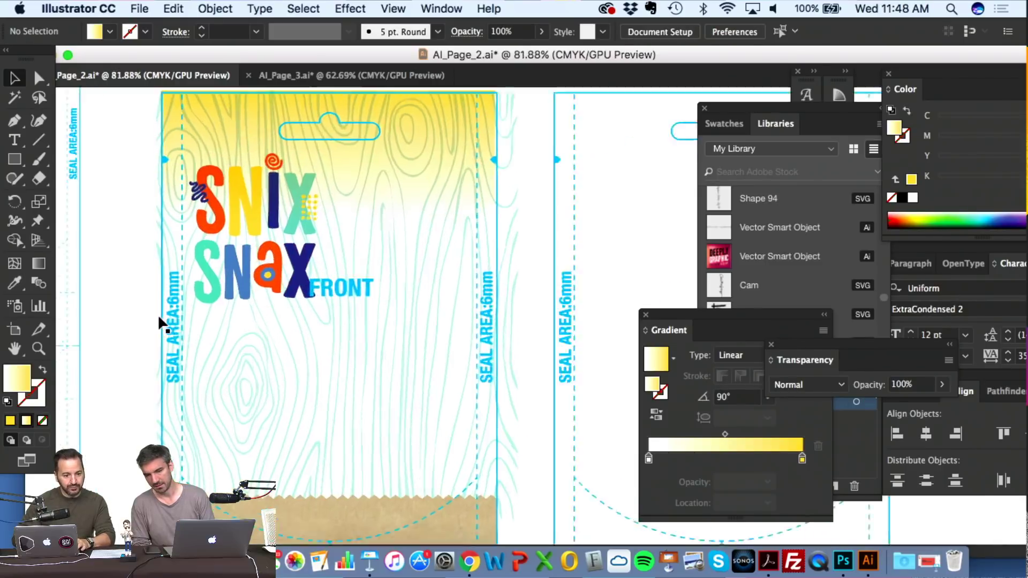
{"action": "left_click_drag", "start_coordinate": [354, 292], "coordinate": [354, 296]}
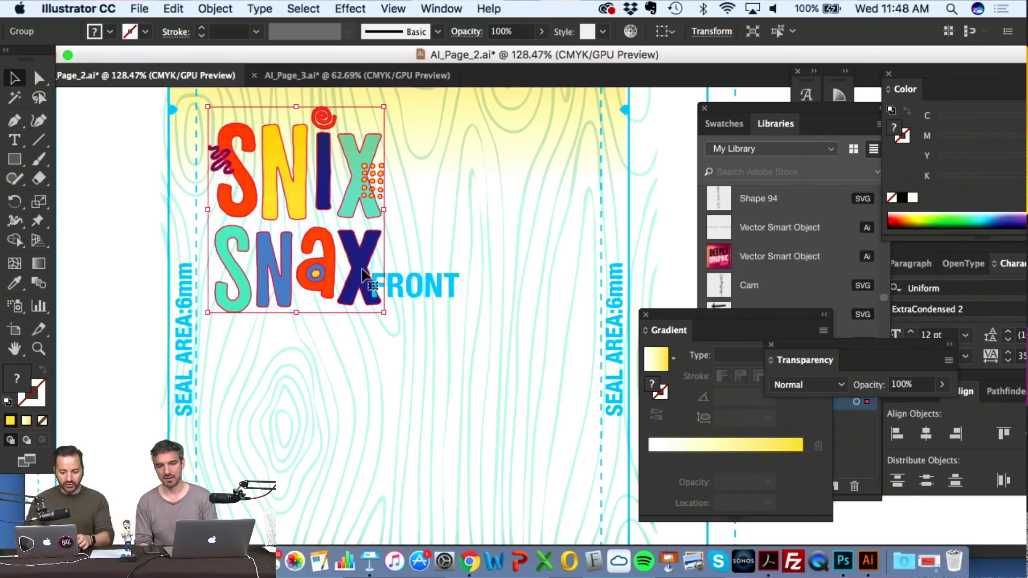
{"action": "scroll", "coordinate": [364, 266], "scroll_direction": "up", "scroll_amount": 2}
{"action": "scroll", "coordinate": [364, 265], "scroll_direction": "up", "scroll_amount": 2}
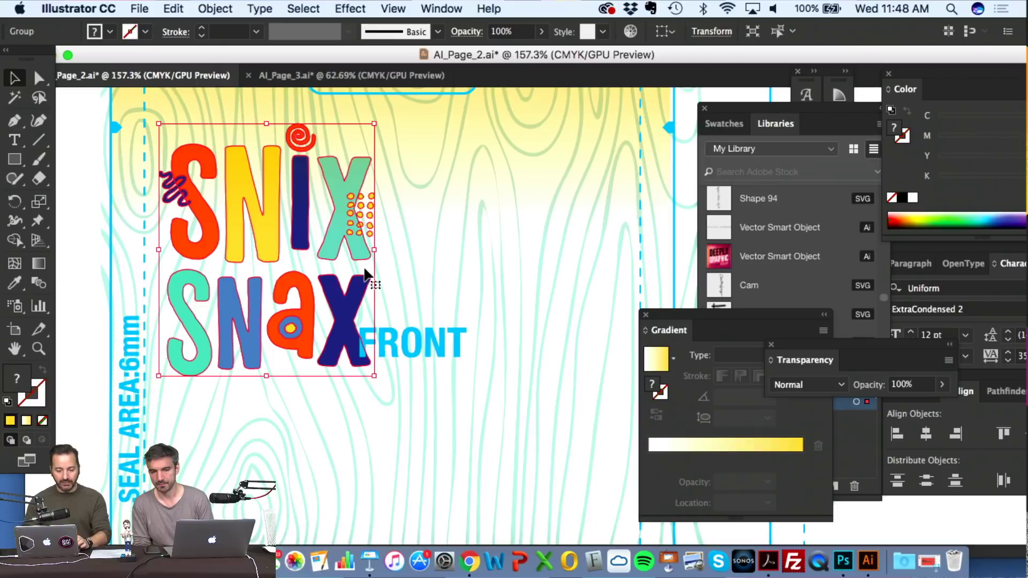
{"action": "scroll", "coordinate": [365, 270], "scroll_direction": "right", "scroll_amount": 3}
{"action": "scroll", "coordinate": [365, 270], "scroll_direction": "up", "scroll_amount": 1}
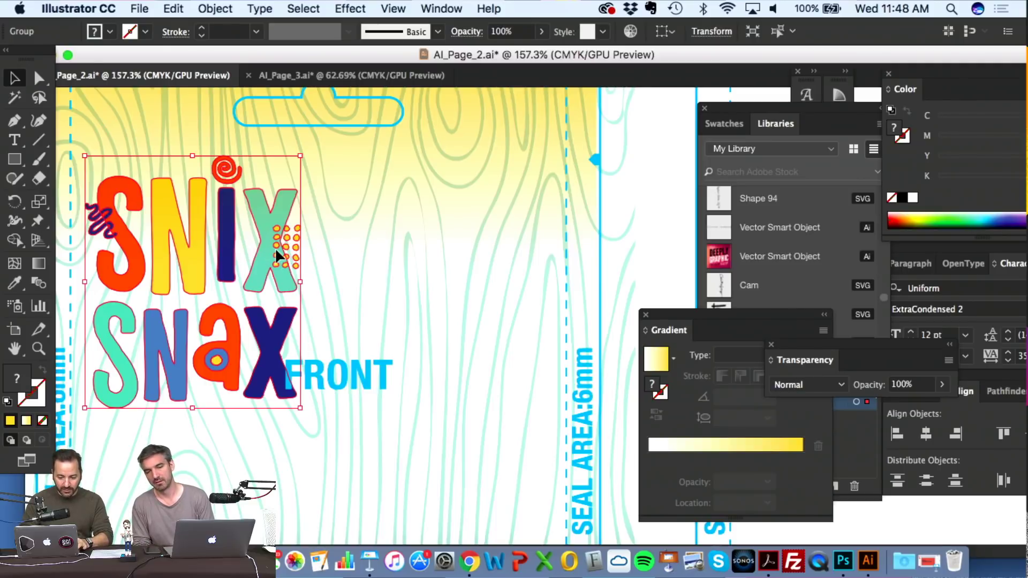
{"action": "scroll", "coordinate": [274, 249], "scroll_direction": "left", "scroll_amount": 15}
{"action": "scroll", "coordinate": [274, 249], "scroll_direction": "down", "scroll_amount": 1}
{"action": "scroll", "coordinate": [368, 259], "scroll_direction": "right", "scroll_amount": 9}
{"action": "scroll", "coordinate": [368, 259], "scroll_direction": "up", "scroll_amount": 1}
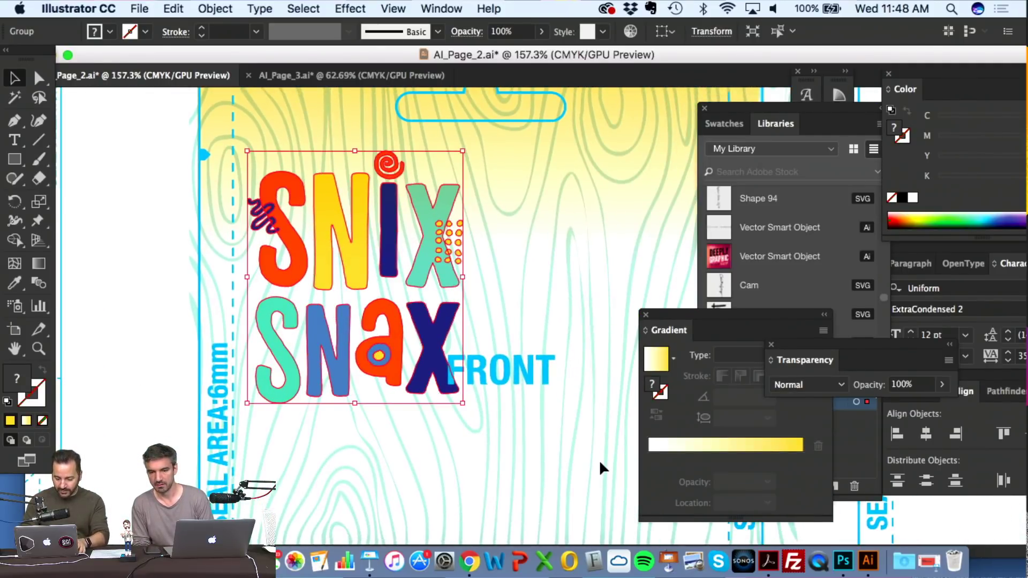
- Create a new 11 x 8.5 in print document and paste the copied SNIX SNAX logo into it
{"action": "key", "text": "super+n"}
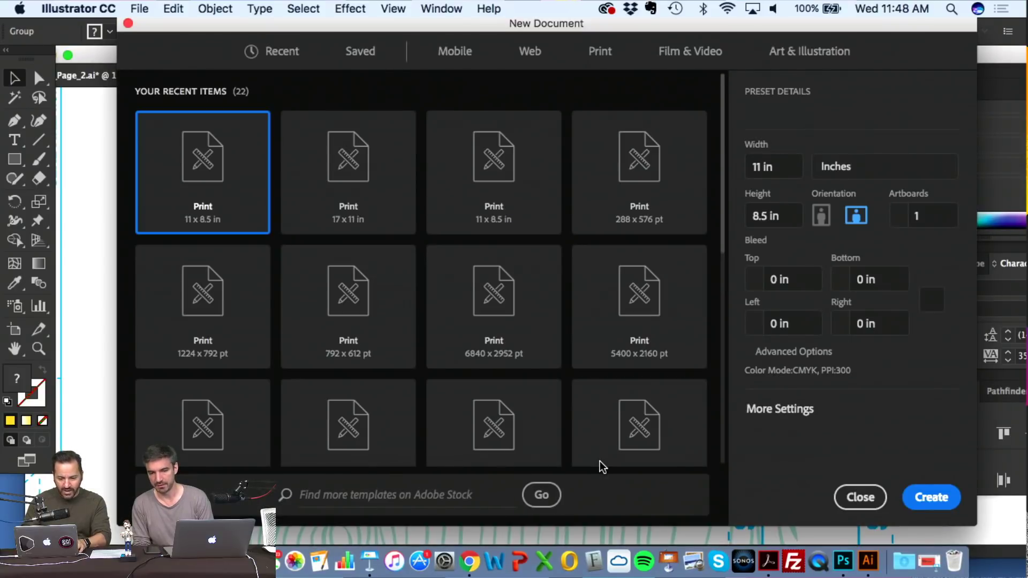
{"action": "key", "text": "Escape"}
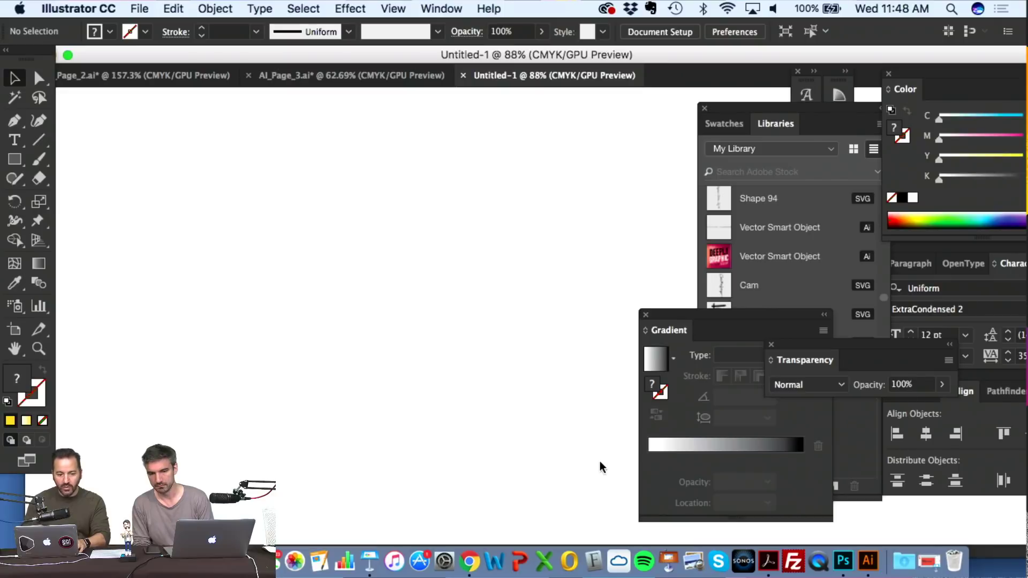
{"action": "key", "text": "super+v"}
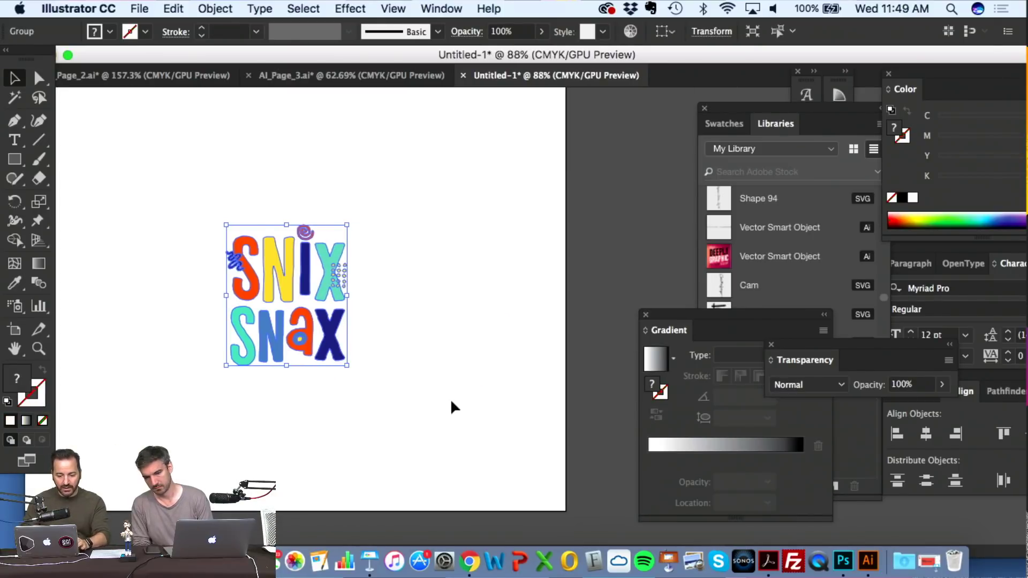
{"action": "left_click", "coordinate": [268, 185]}
{"action": "left_click", "coordinate": [403, 75]}
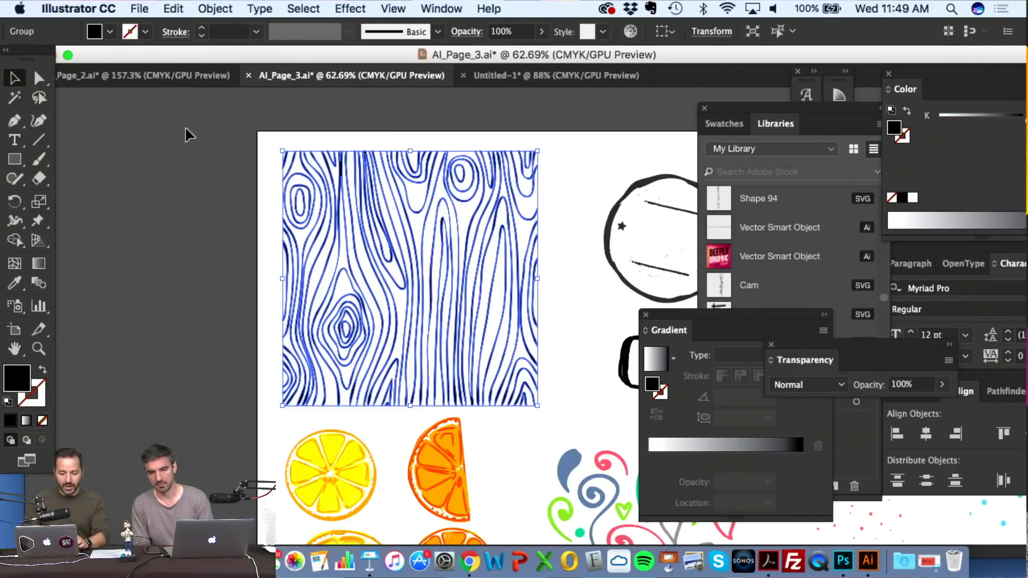
{"action": "left_click", "coordinate": [179, 76]}
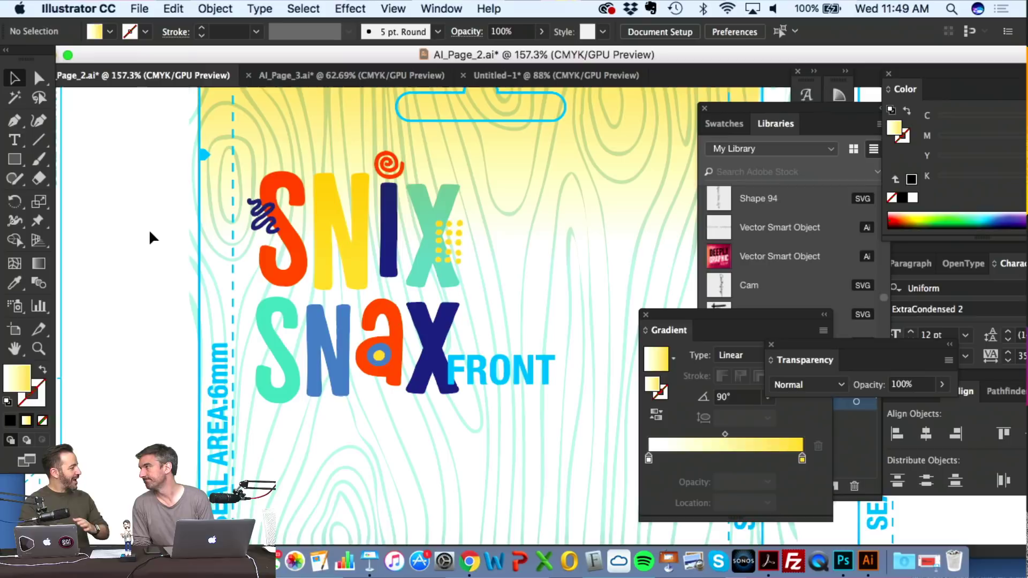
{"action": "left_click", "coordinate": [529, 75]}
- Duplicate the SNIX SNAX logo beside the original on the artboard and select the copy
{"action": "scroll", "coordinate": [177, 415], "scroll_direction": "up", "scroll_amount": 4}
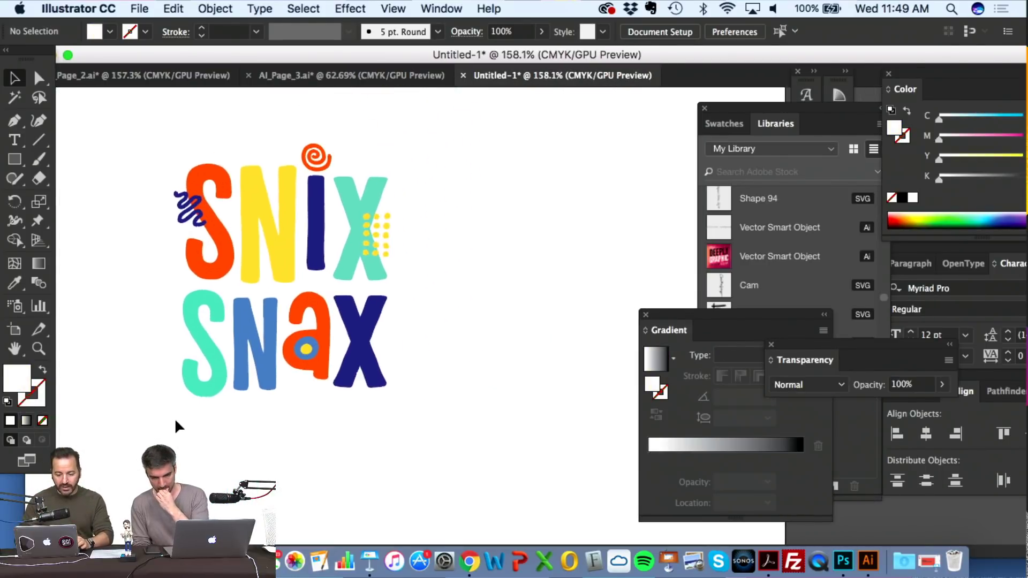
{"action": "scroll", "coordinate": [177, 427], "scroll_direction": "left", "scroll_amount": 4}
{"action": "scroll", "coordinate": [177, 427], "scroll_direction": "up", "scroll_amount": 2}
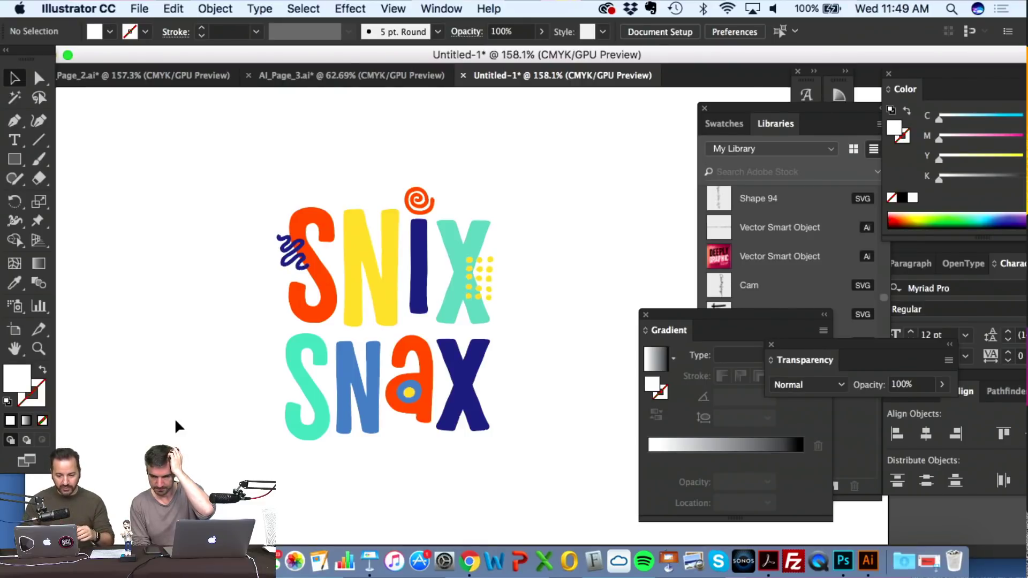
{"action": "left_click_drag", "start_coordinate": [298, 366], "coordinate": [475, 358]}
{"action": "scroll", "coordinate": [475, 358], "scroll_direction": "right", "scroll_amount": 10}
{"action": "left_click", "coordinate": [475, 358]}
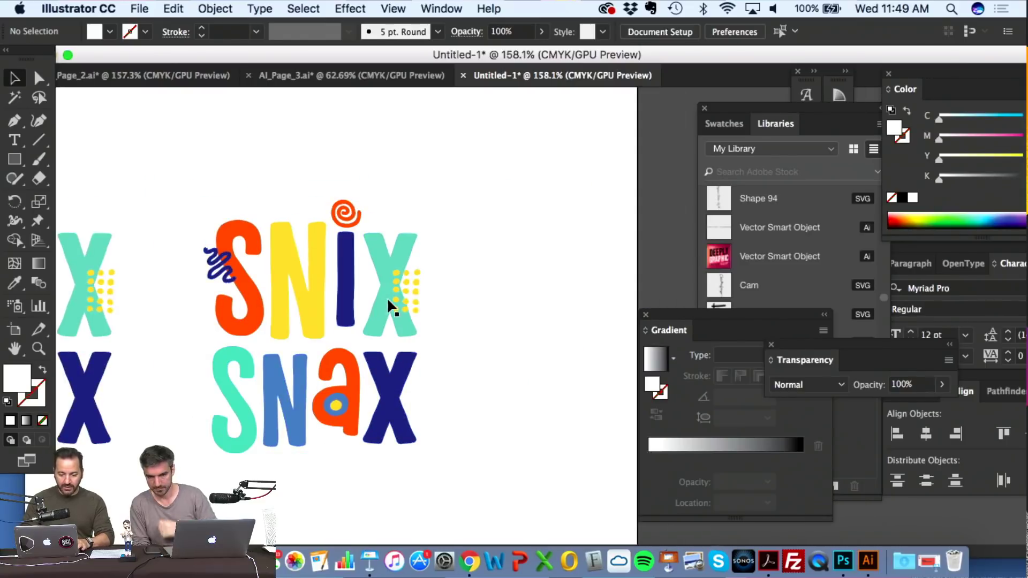
{"action": "left_click", "coordinate": [387, 297]}
{"action": "left_click", "coordinate": [202, 7]}
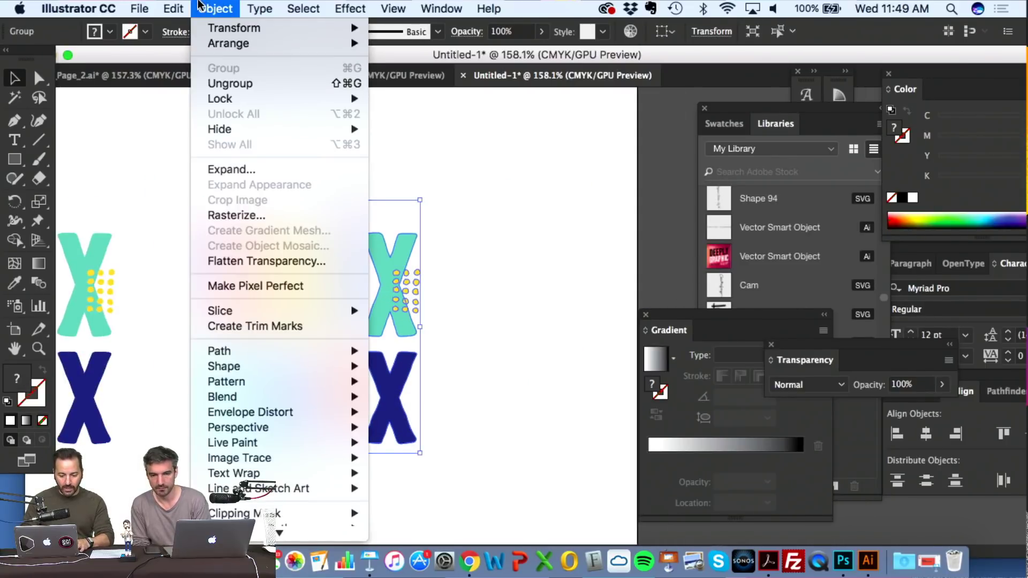
{"action": "mouse_move", "coordinate": [250, 367]}
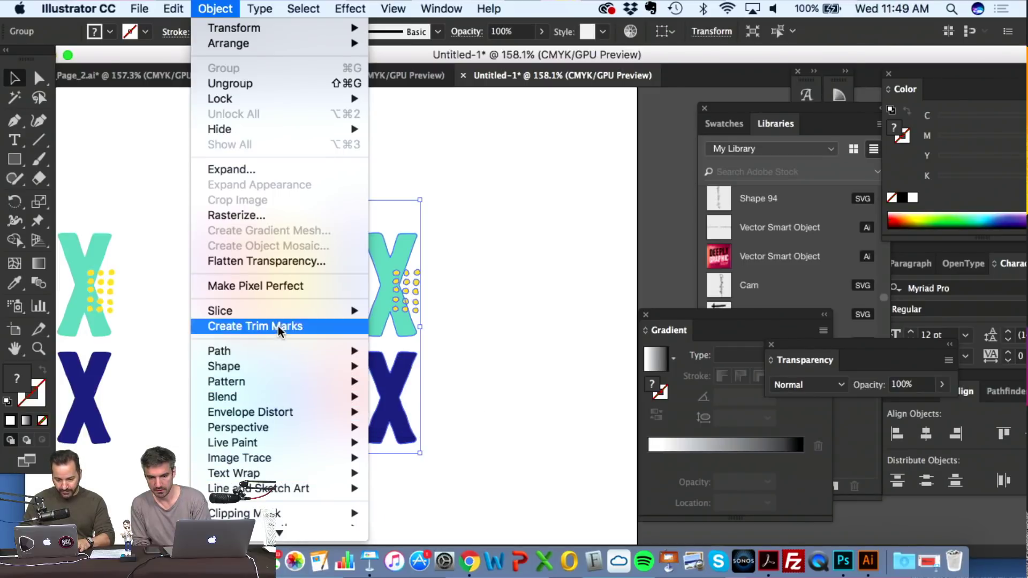
{"action": "mouse_move", "coordinate": [295, 497]}
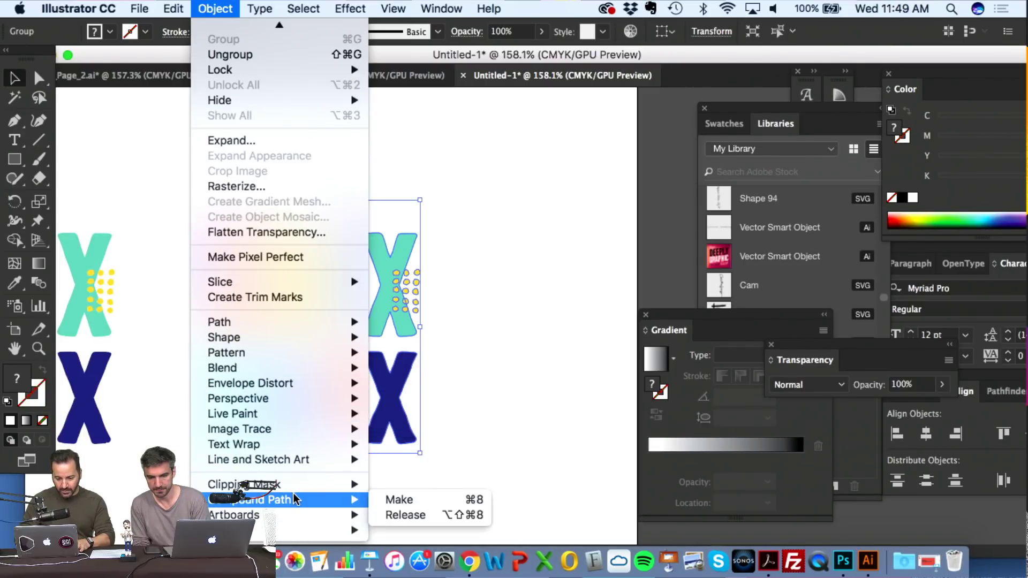
{"action": "mouse_move", "coordinate": [185, 4]}
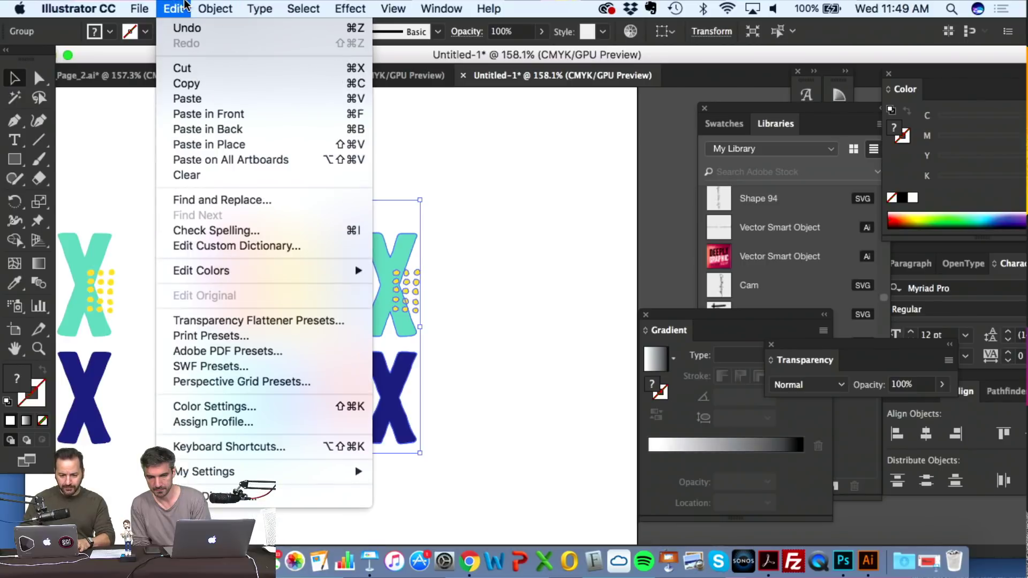
{"action": "mouse_move", "coordinate": [215, 8]}
{"action": "mouse_move", "coordinate": [268, 349]}
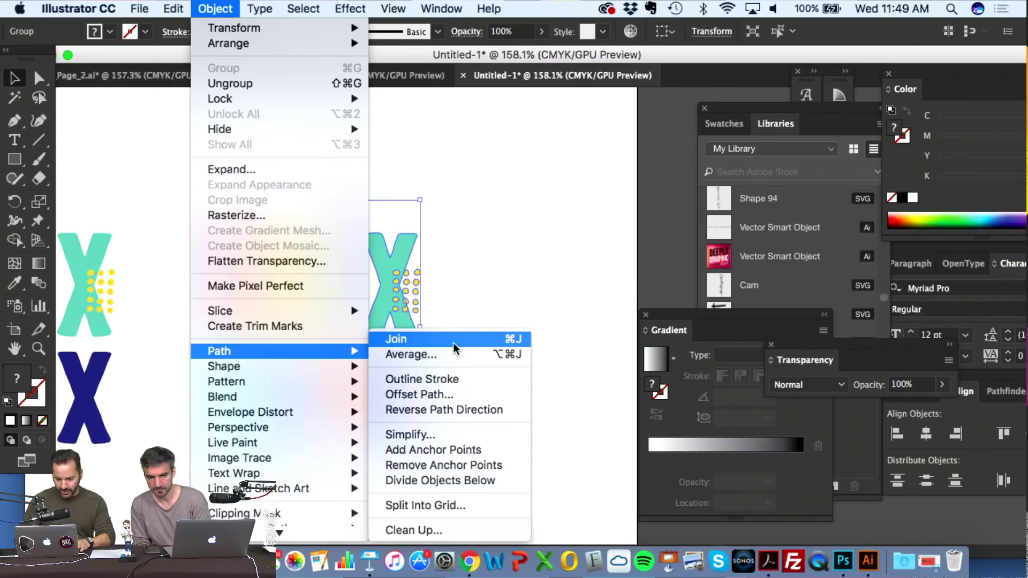
{"action": "left_click", "coordinate": [464, 392]}
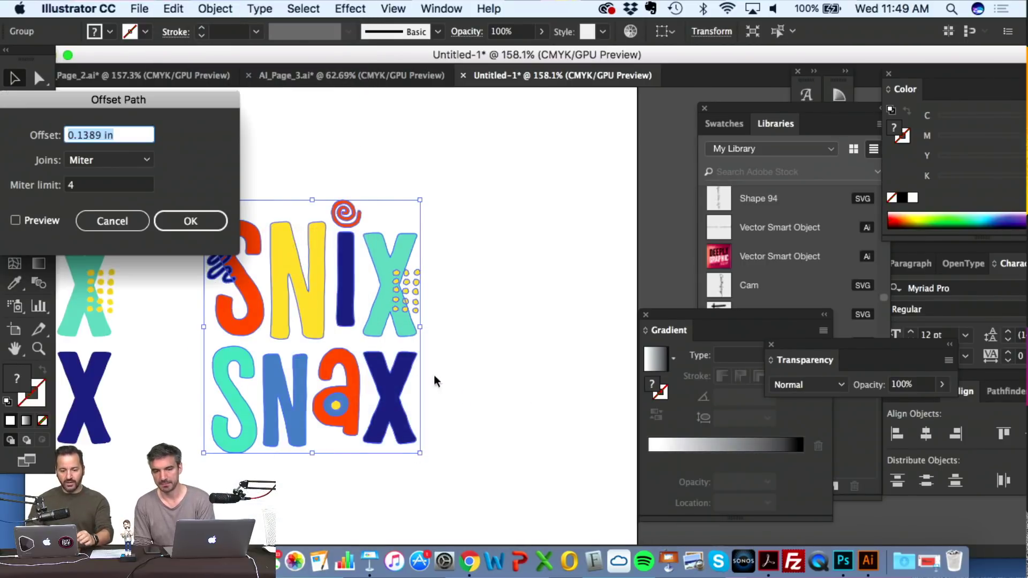
{"action": "left_click_drag", "start_coordinate": [150, 103], "coordinate": [616, 99]}
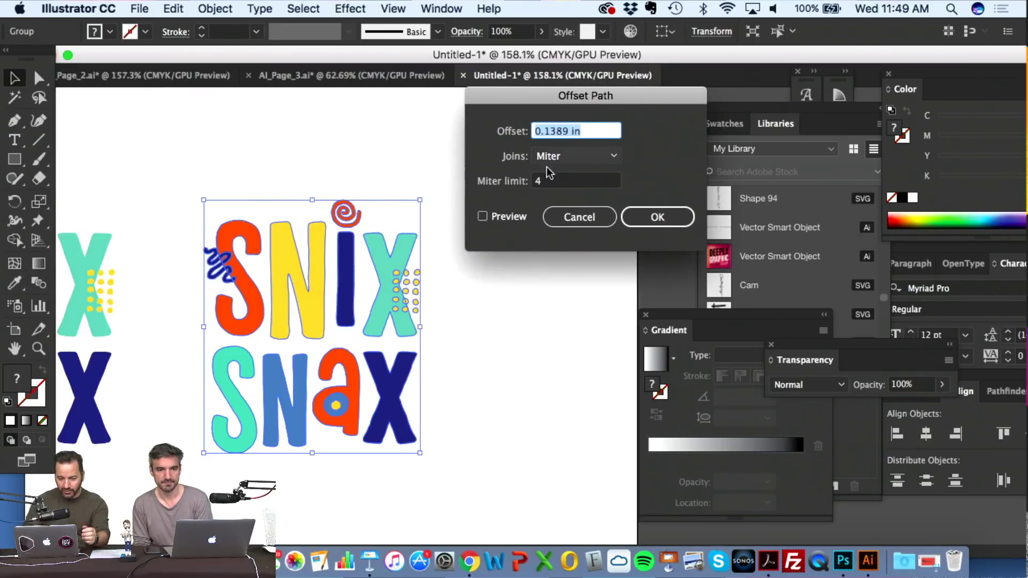
{"action": "left_click", "coordinate": [507, 220]}
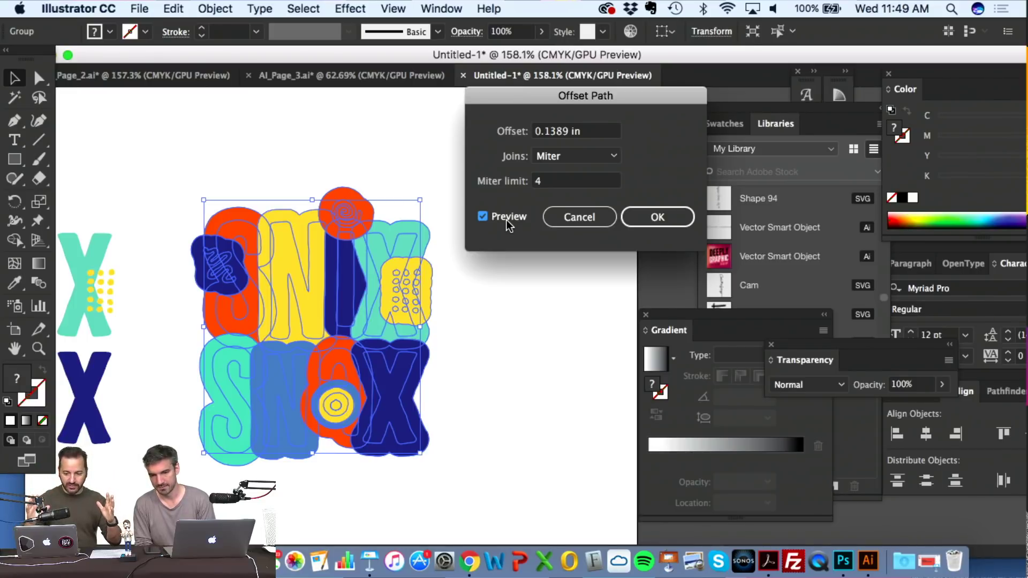
{"action": "left_click", "coordinate": [580, 219]}
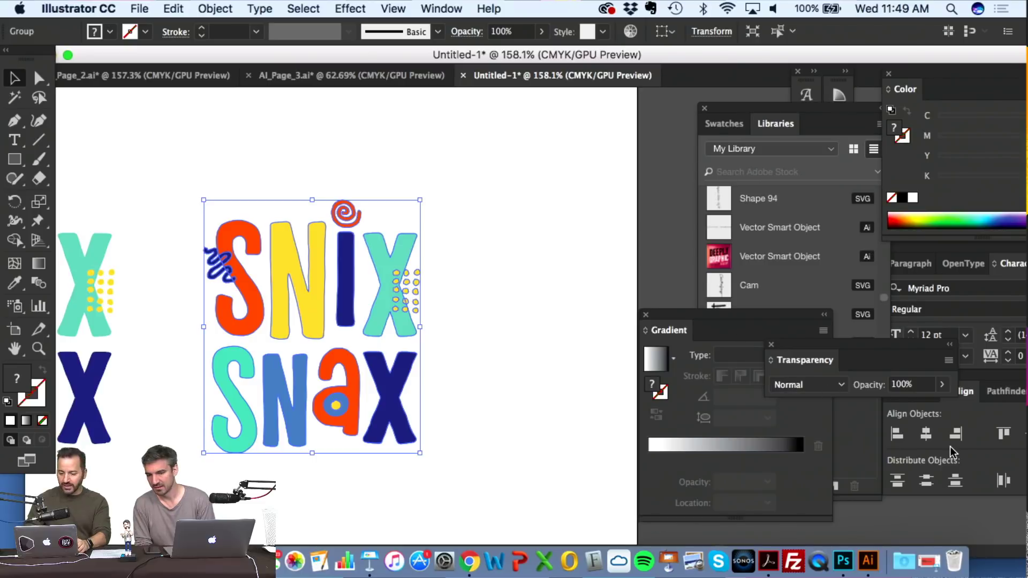
- Unite the copied logo into one single-colour silhouette and offset its paths by 0.1389 in with Miter joins and miter limit 4
{"action": "left_click", "coordinate": [1000, 391]}
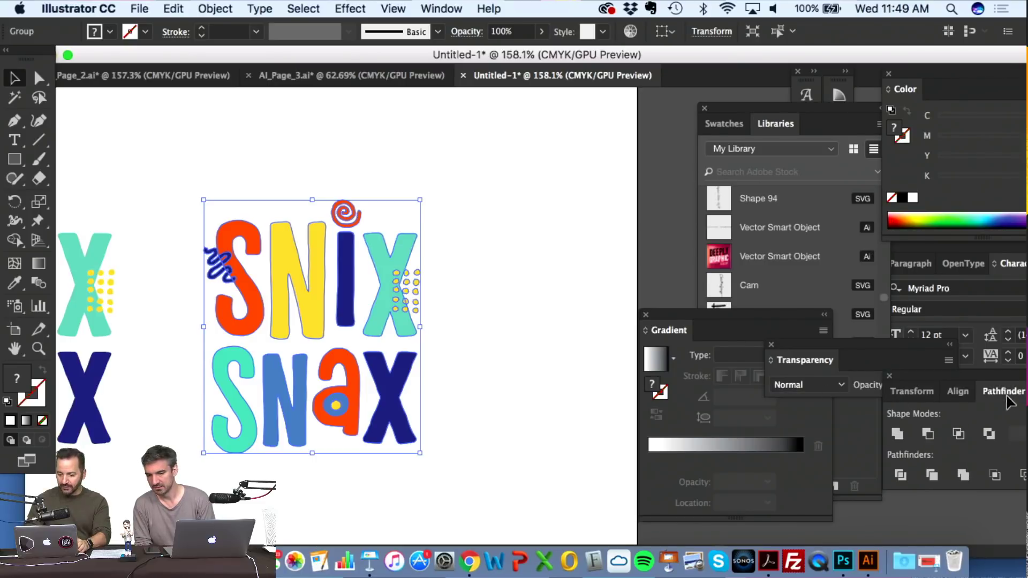
{"action": "left_click", "coordinate": [897, 435]}
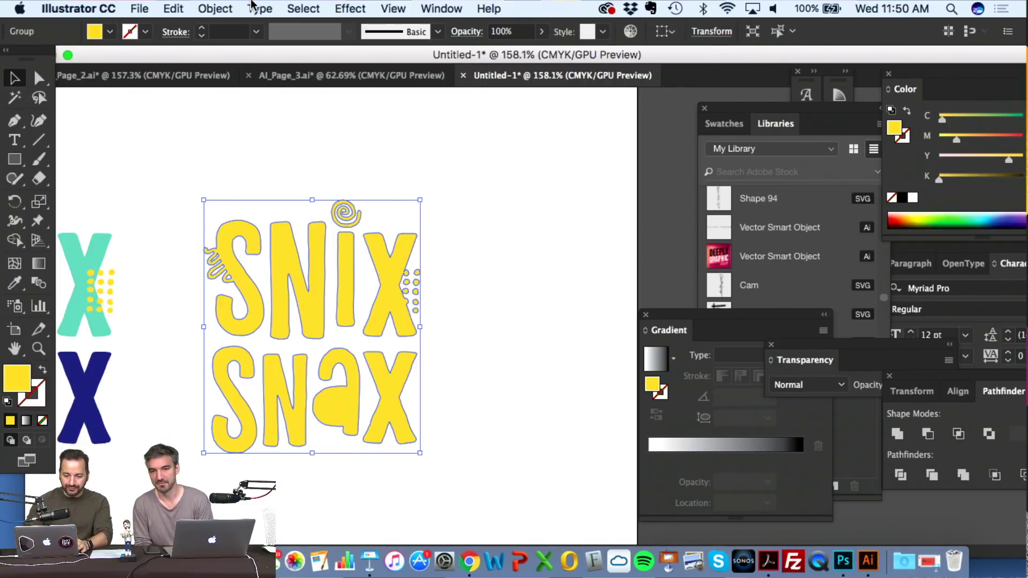
{"action": "left_click", "coordinate": [225, 8]}
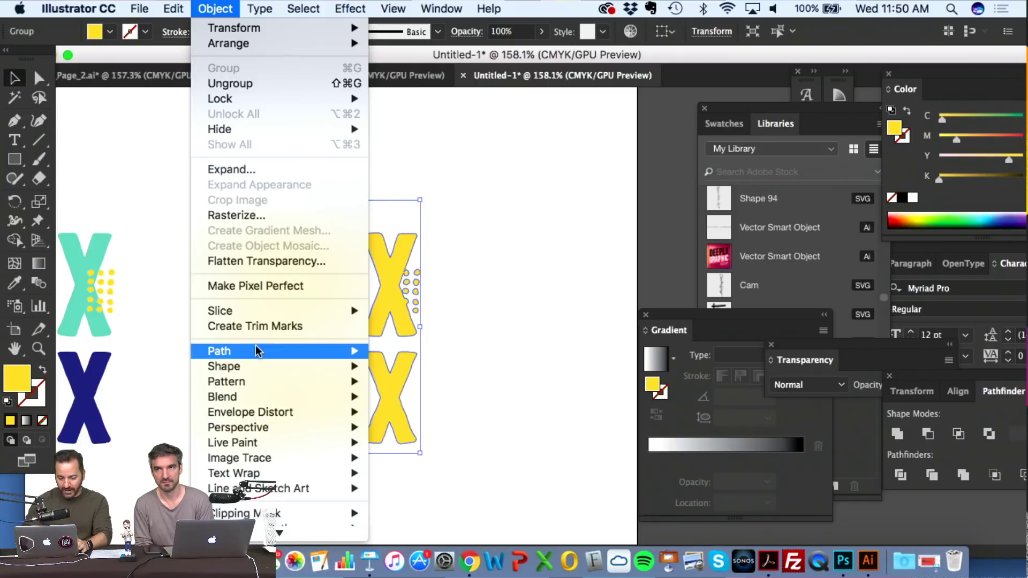
{"action": "mouse_move", "coordinate": [257, 348]}
{"action": "left_click", "coordinate": [454, 398]}
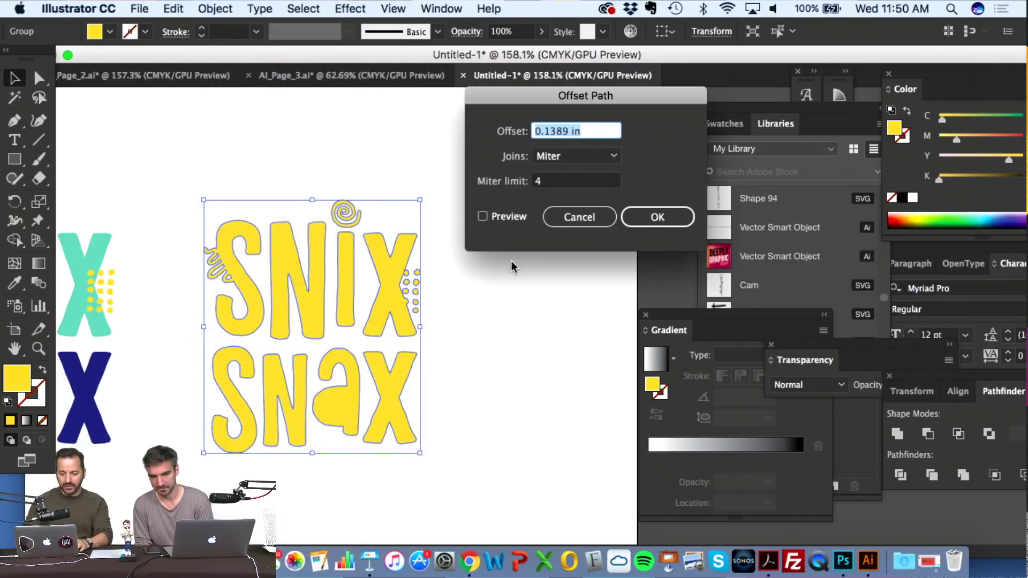
{"action": "left_click", "coordinate": [520, 217]}
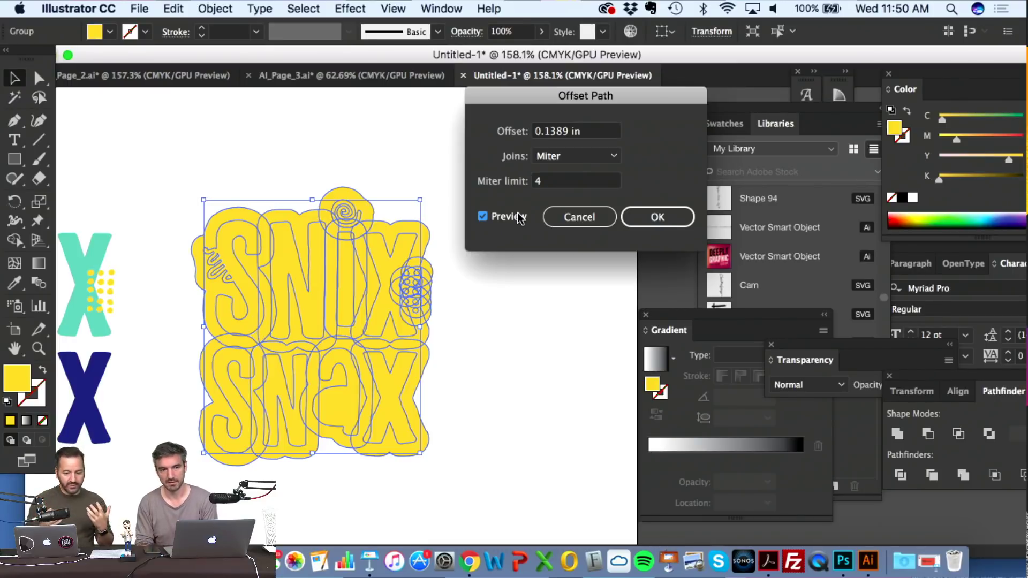
{"action": "left_click", "coordinate": [656, 216]}
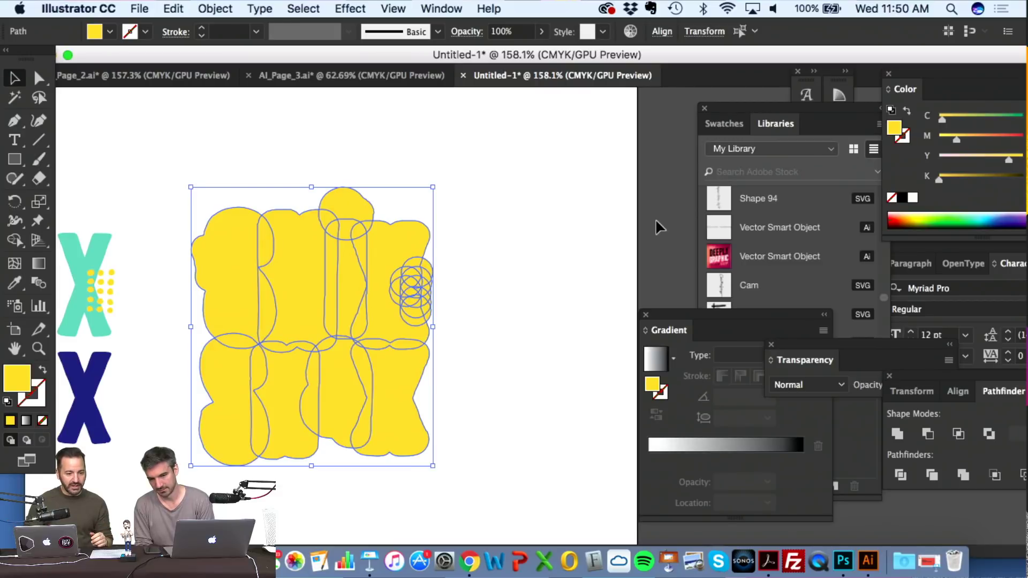
- Unite the overlapping offset shapes into one solid outline shape and deselect it
{"action": "scroll", "coordinate": [656, 219], "scroll_direction": "down", "scroll_amount": 2}
{"action": "scroll", "coordinate": [655, 218], "scroll_direction": "left", "scroll_amount": 3}
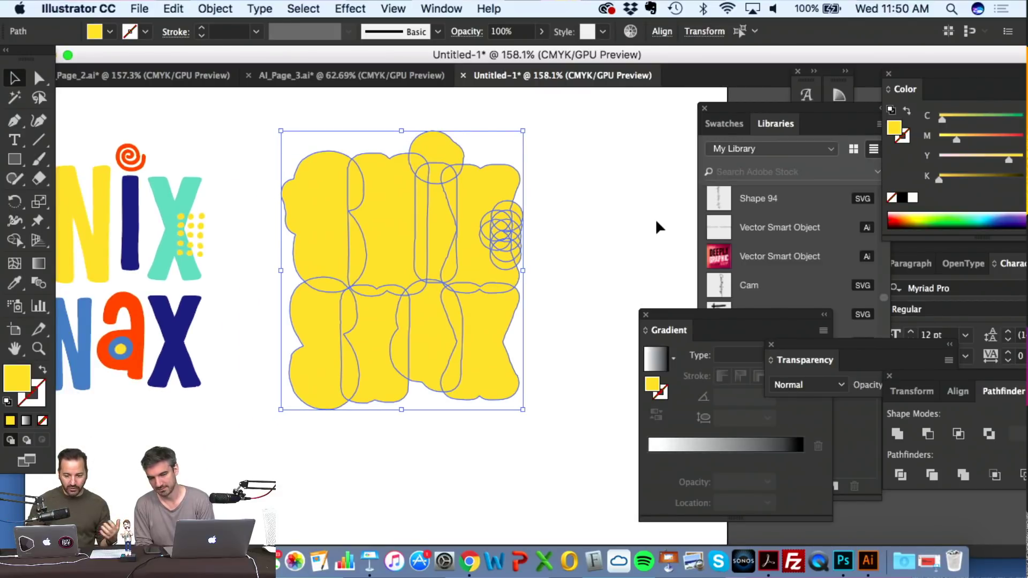
{"action": "left_click", "coordinate": [898, 435]}
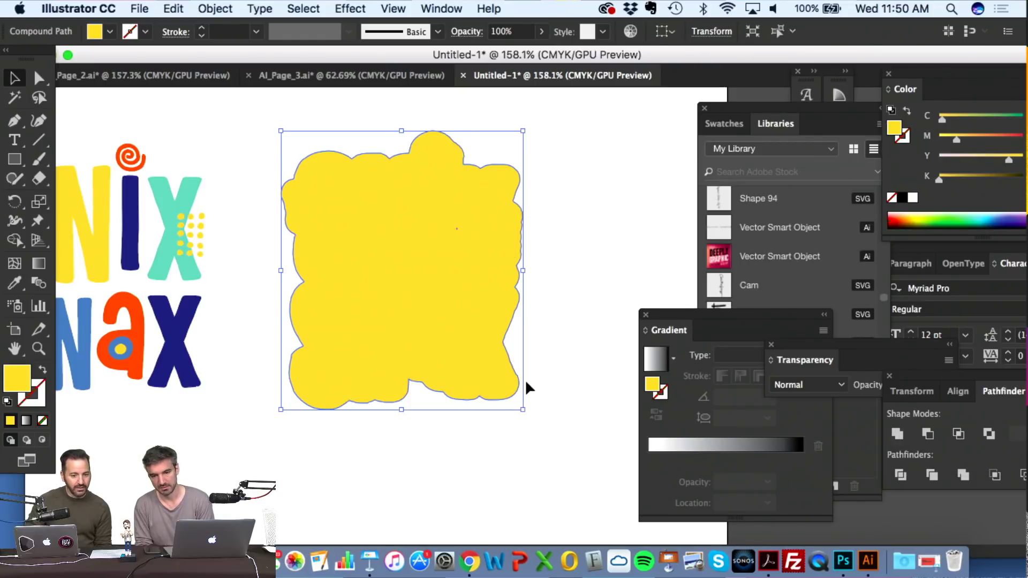
{"action": "left_click", "coordinate": [438, 432]}
{"action": "scroll", "coordinate": [438, 431], "scroll_direction": "down", "scroll_amount": 3}
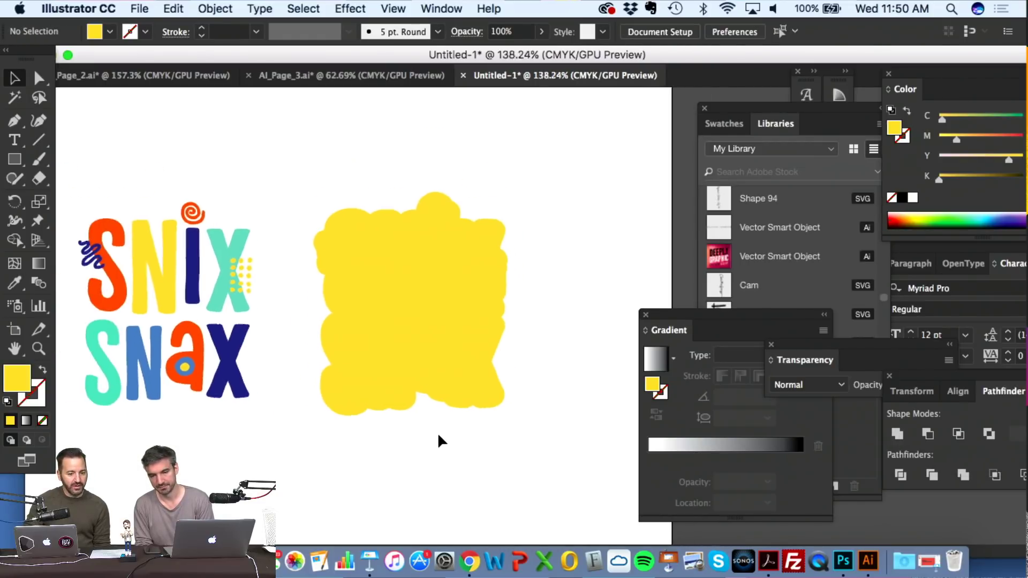
- Ungroup the yellow outline shape from the letter shapes and clear the selection
{"action": "scroll", "coordinate": [438, 432], "scroll_direction": "up", "scroll_amount": 5}
{"action": "scroll", "coordinate": [438, 433], "scroll_direction": "down", "scroll_amount": 4}
{"action": "left_click", "coordinate": [411, 317]}
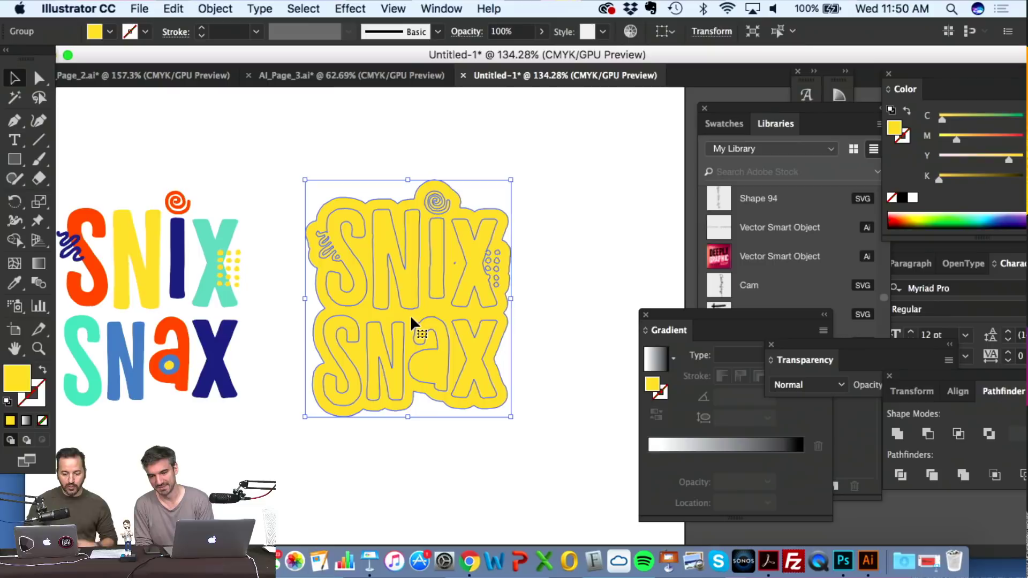
{"action": "key", "text": "super+shift+g"}
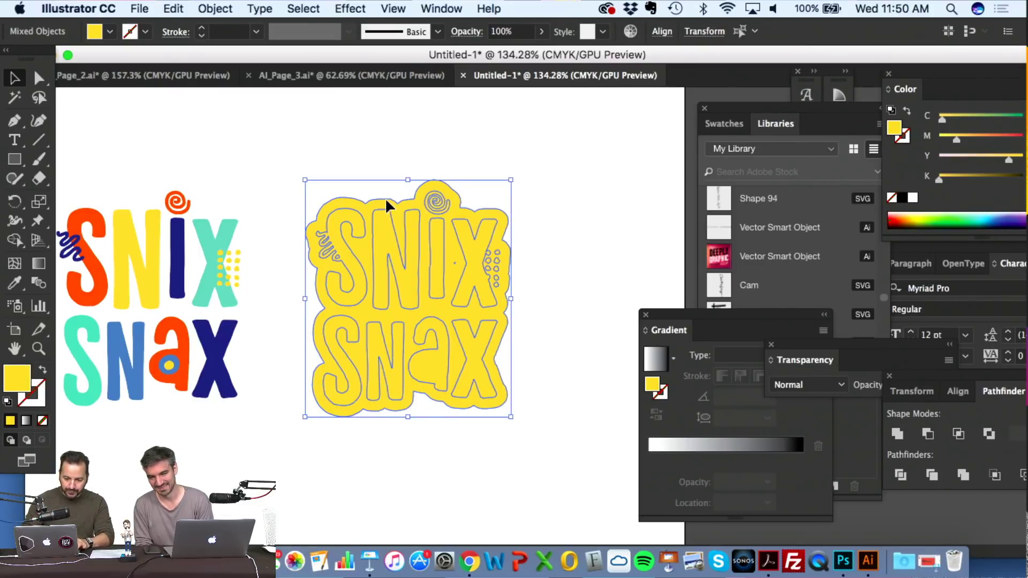
{"action": "key", "text": "super+shift+a"}
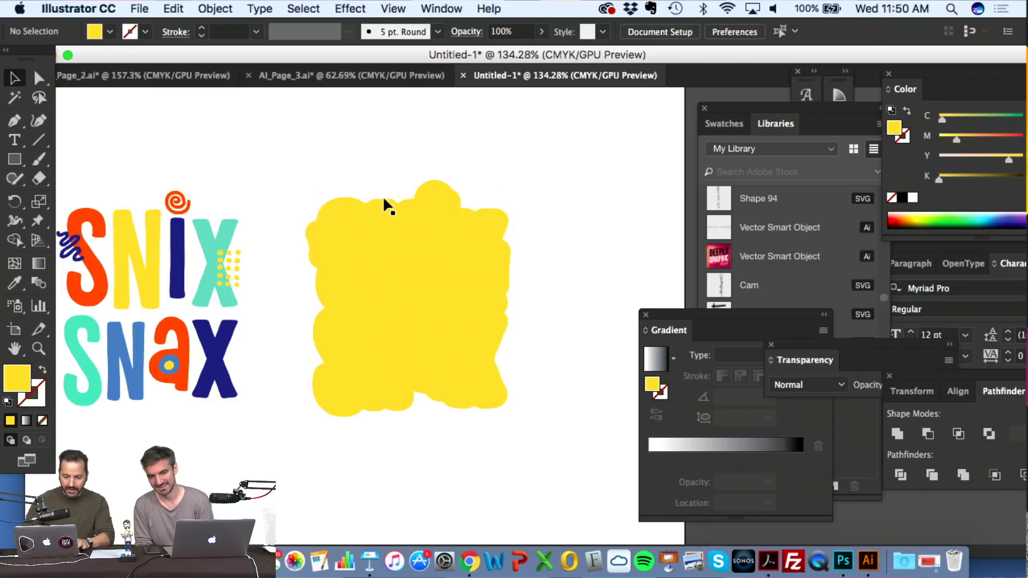
- Fill the outer offset shape with black, and place it centred behind the original multicolour logo, sent to the back
{"action": "scroll", "coordinate": [384, 197], "scroll_direction": "left", "scroll_amount": 2}
{"action": "left_click", "coordinate": [396, 224]}
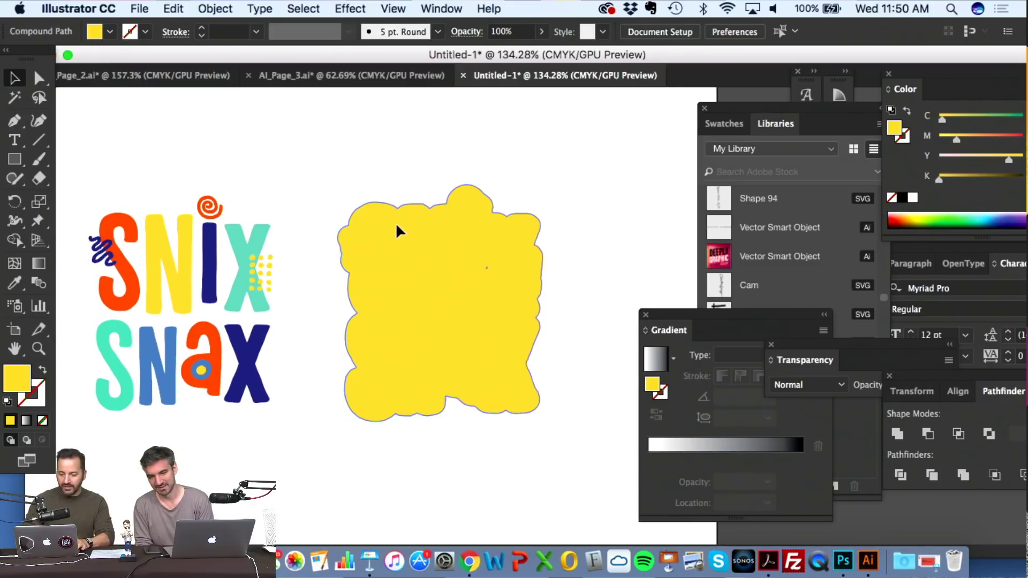
{"action": "left_click", "coordinate": [903, 198]}
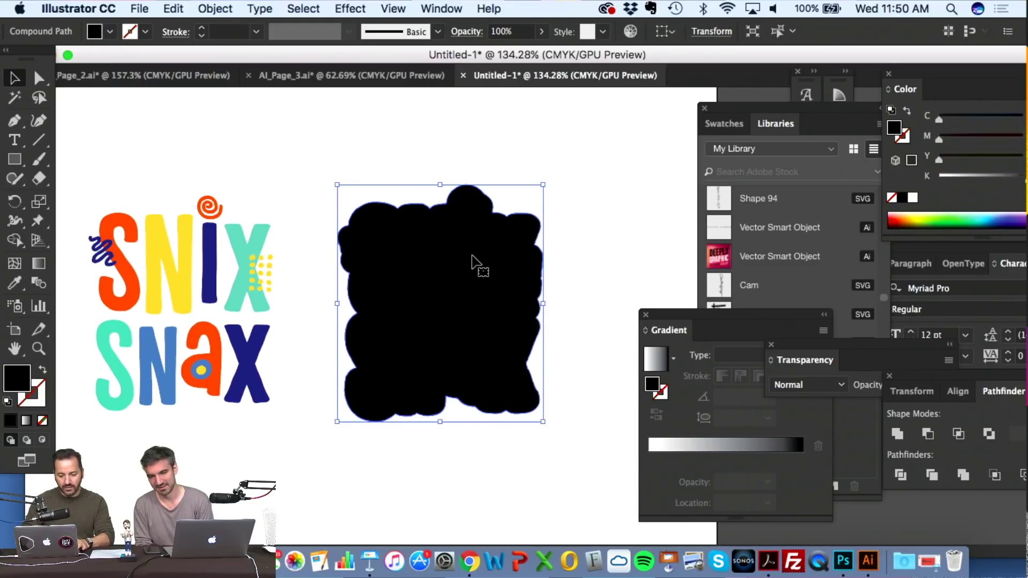
{"action": "key", "text": "super+shift+bracketleft"}
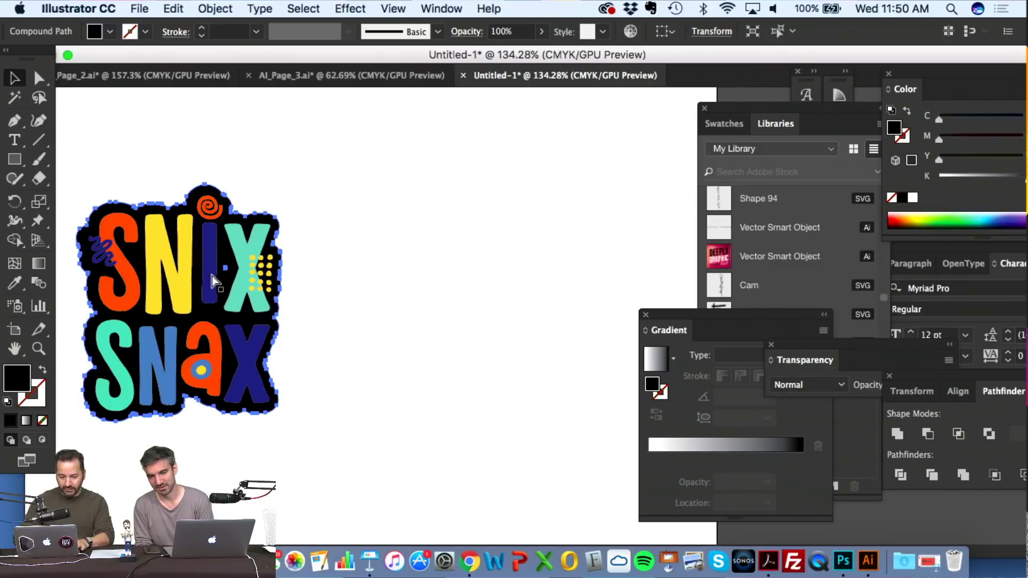
{"action": "scroll", "coordinate": [400, 320], "scroll_direction": "up", "scroll_amount": 2}
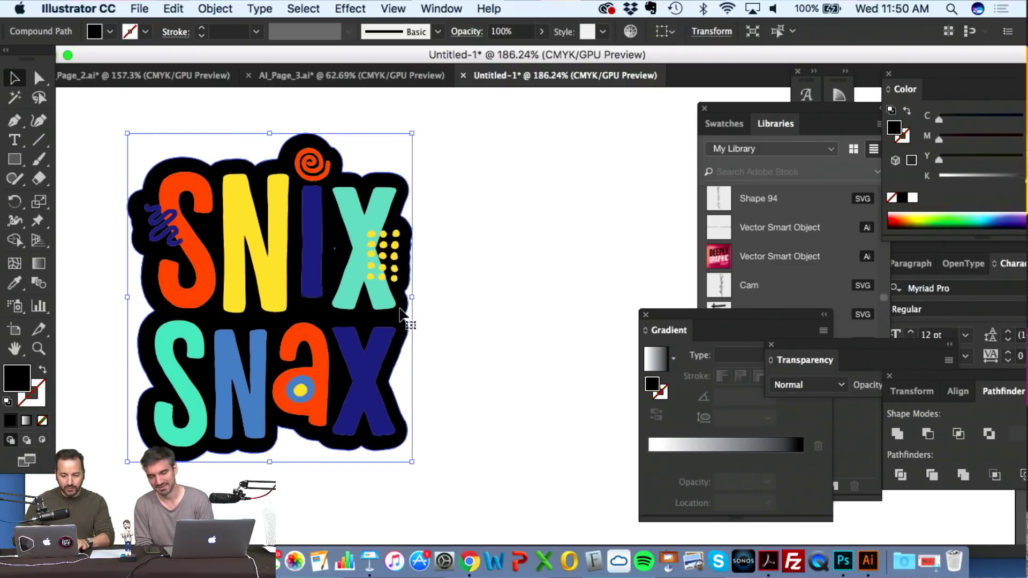
- Nudge the black backing shape one increment to the right behind the multicolour logo and deselect it
{"action": "left_click", "coordinate": [527, 334]}
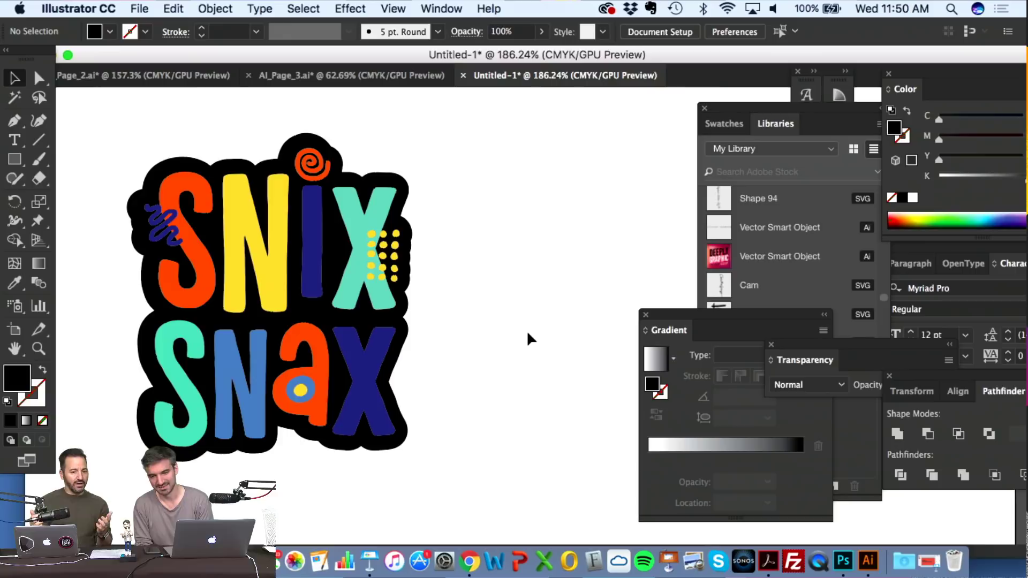
{"action": "left_click", "coordinate": [403, 181]}
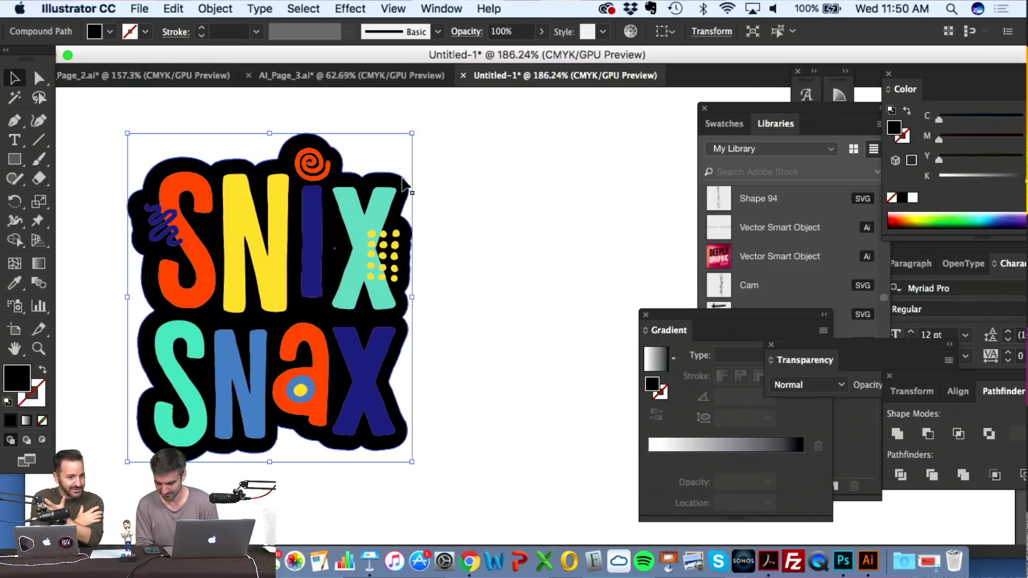
{"action": "scroll", "coordinate": [405, 183], "scroll_direction": "up", "scroll_amount": 5}
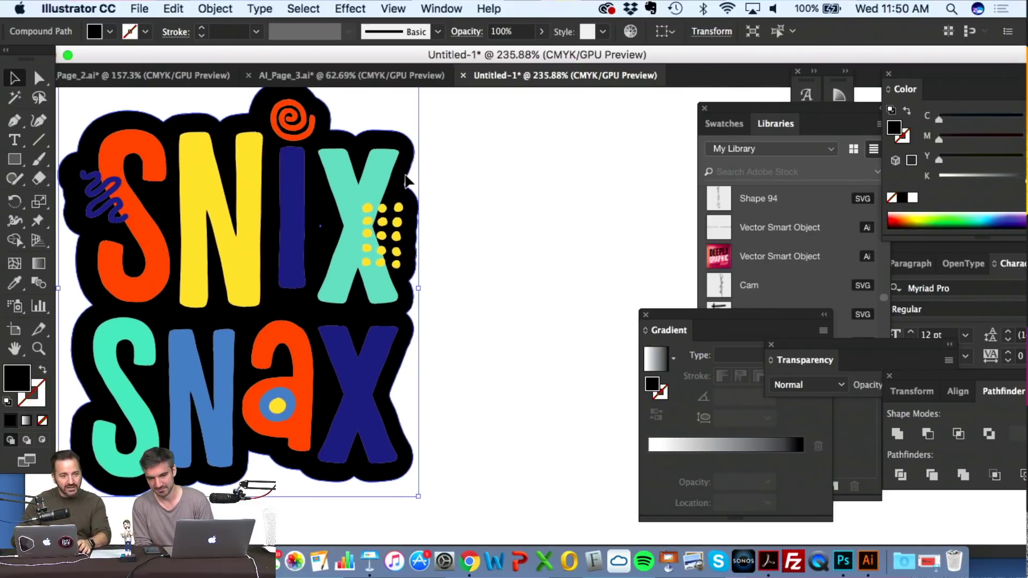
{"action": "scroll", "coordinate": [404, 183], "scroll_direction": "left", "scroll_amount": 2}
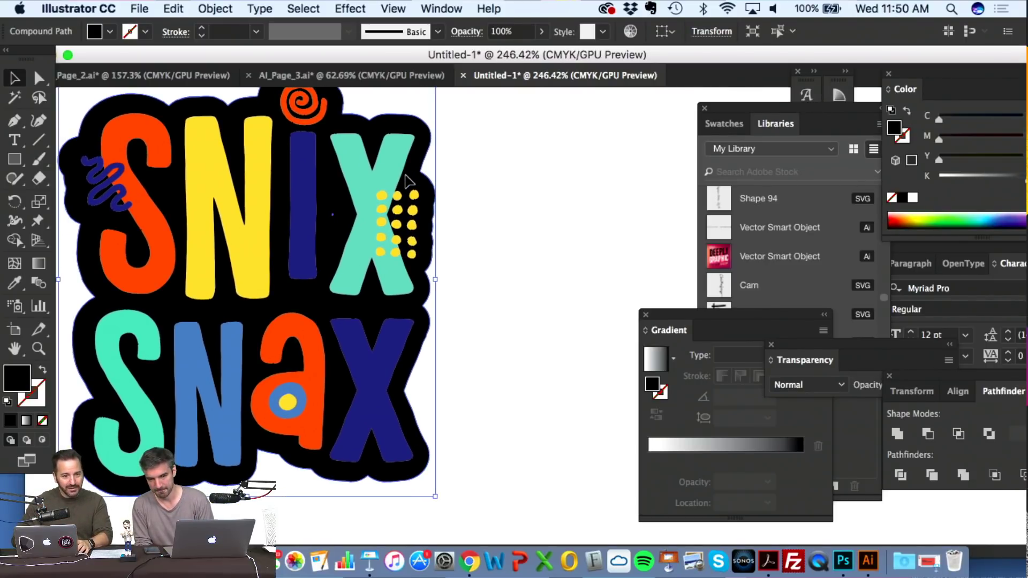
{"action": "scroll", "coordinate": [408, 181], "scroll_direction": "down", "scroll_amount": 3}
{"action": "left_click", "coordinate": [474, 209]}
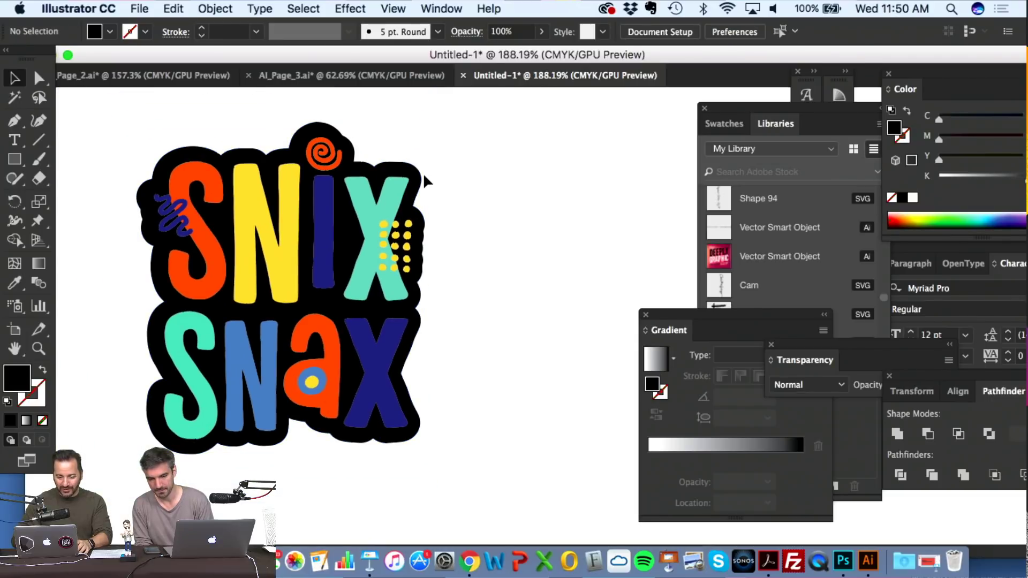
{"action": "left_click", "coordinate": [423, 176]}
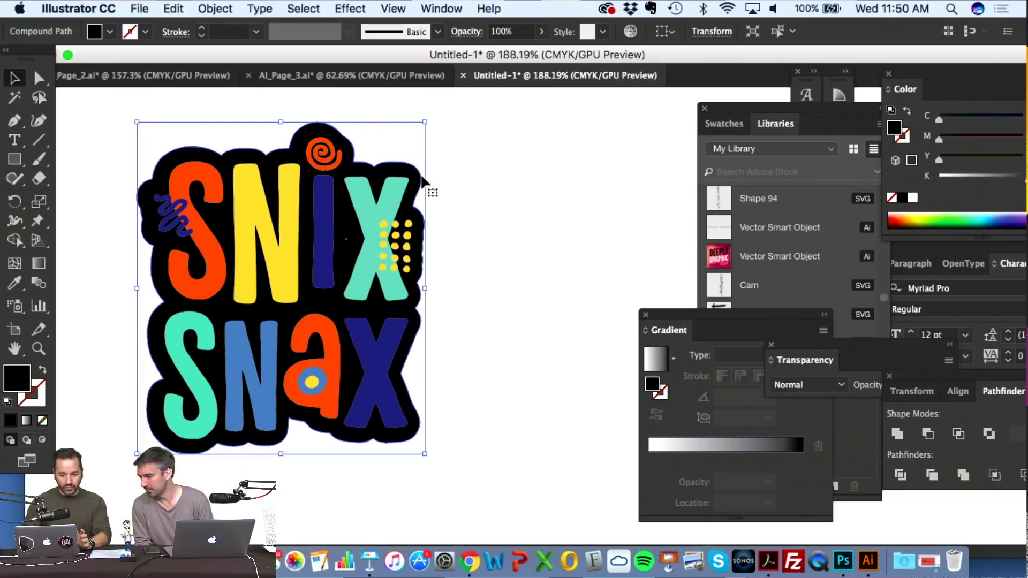
{"action": "key", "text": "Right"}
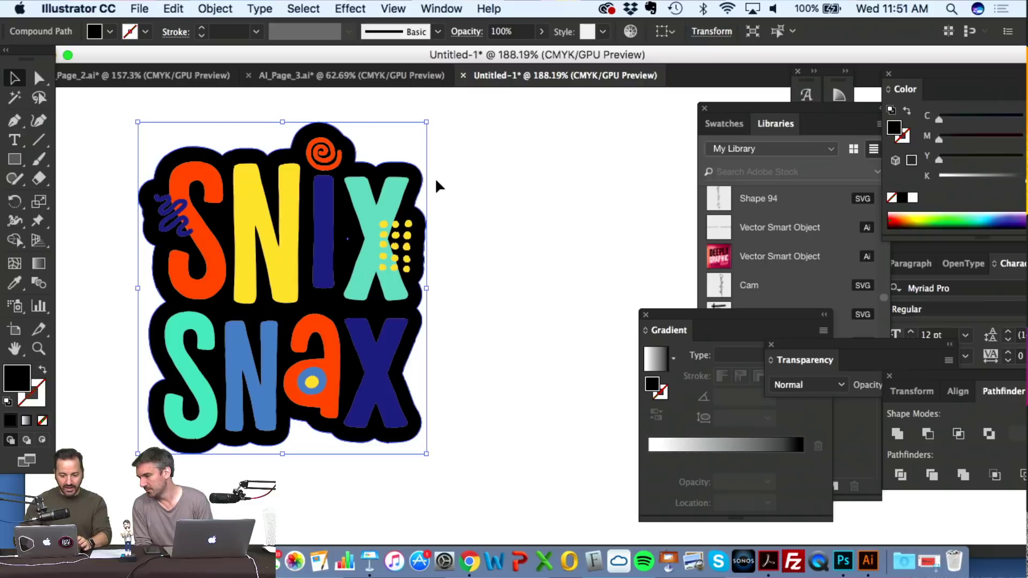
{"action": "left_click", "coordinate": [524, 239]}
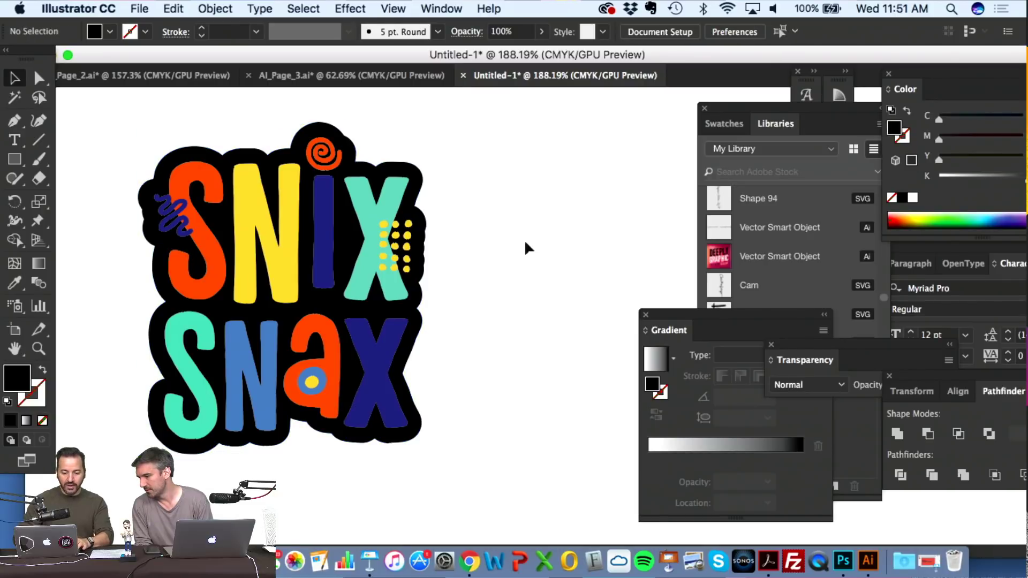
- Try the blue of the lower N as the backing shape's fill, and return the fill to black
{"action": "left_click", "coordinate": [336, 313]}
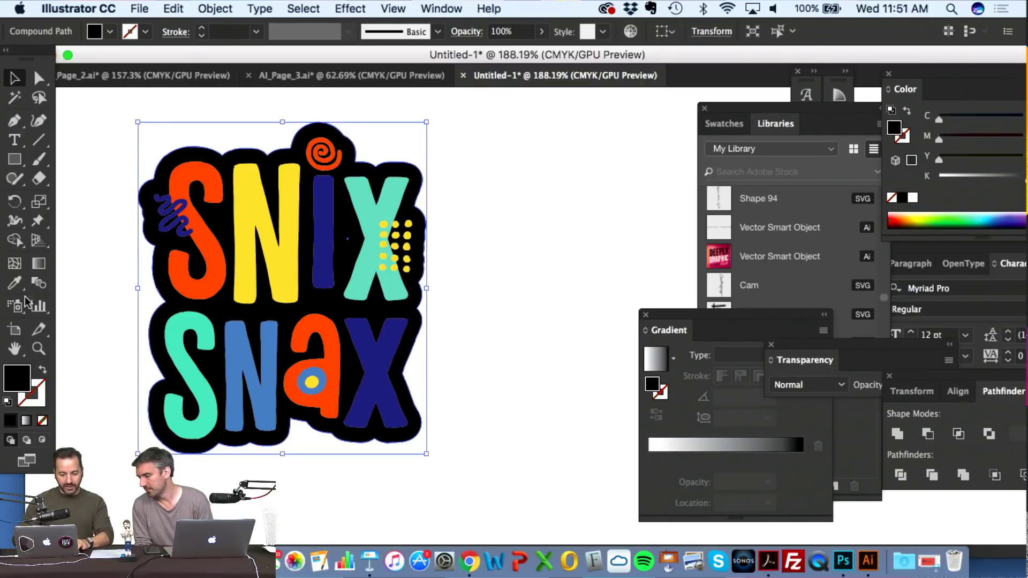
{"action": "left_click", "coordinate": [14, 284]}
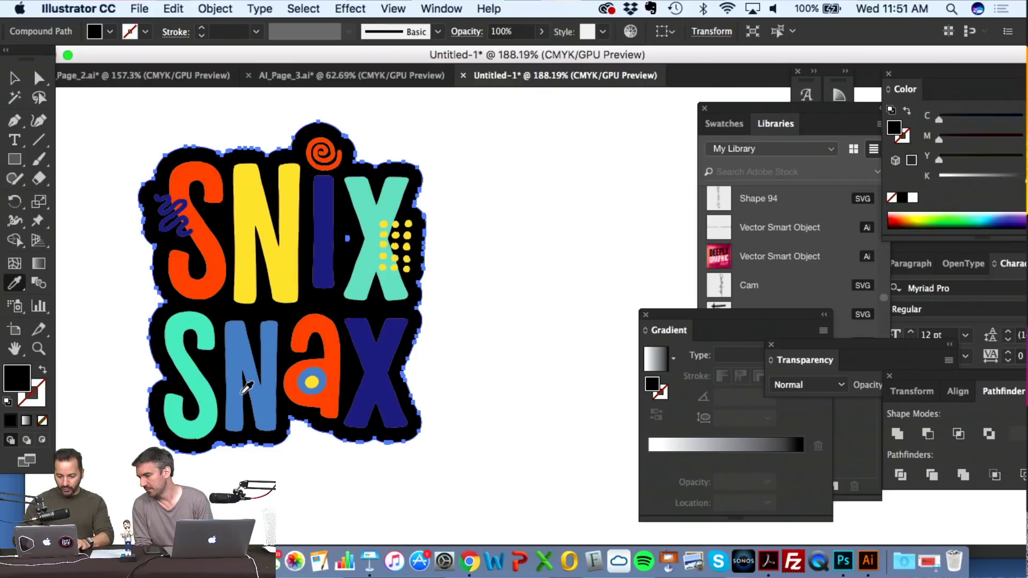
{"action": "left_click", "coordinate": [269, 392]}
{"action": "key", "text": "v"}
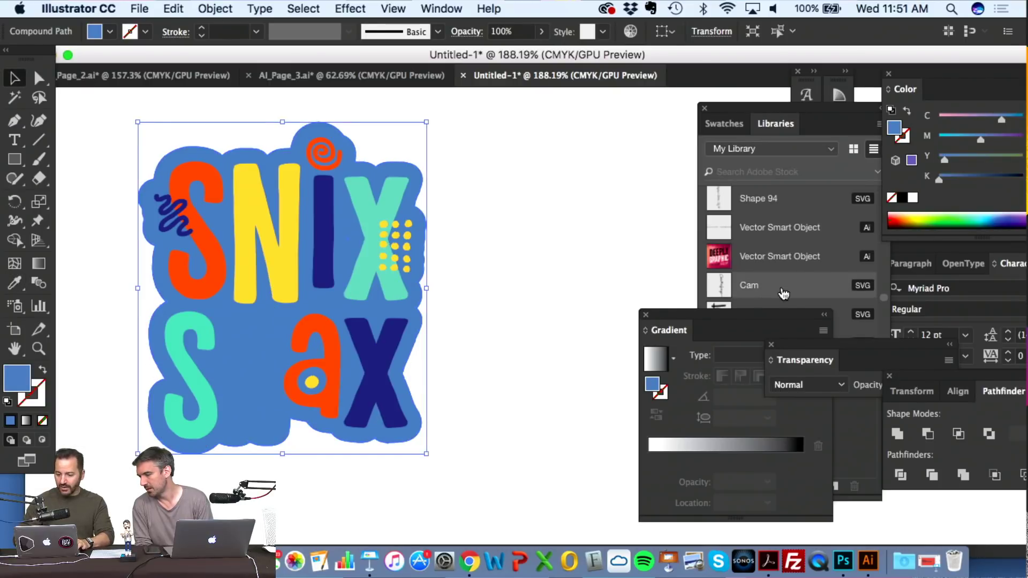
{"action": "left_click", "coordinate": [902, 198]}
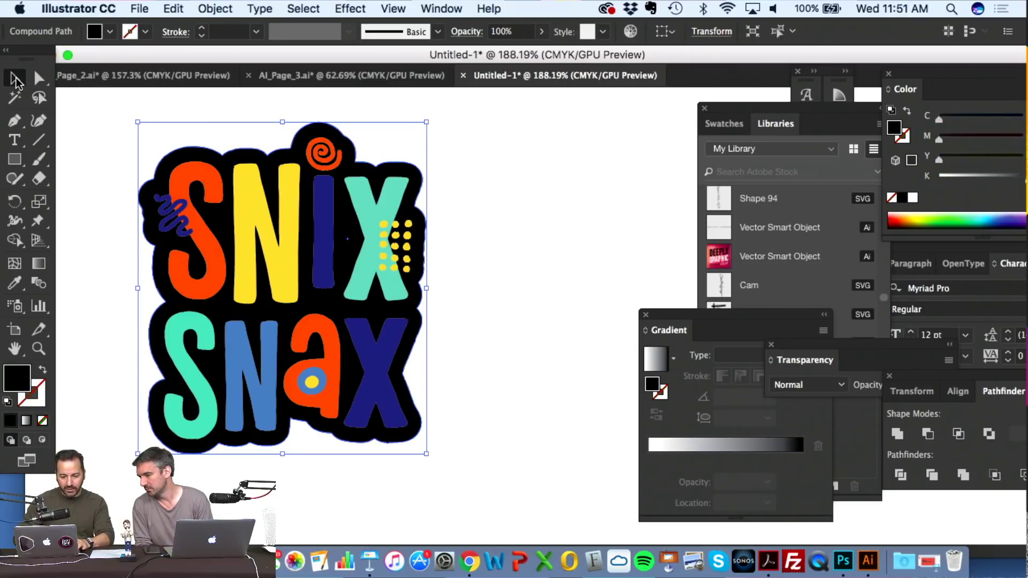
- Copy the complete logo with its black backing into AI_Page_2.ai and place it on the lower part of the front panel
{"action": "left_click", "coordinate": [92, 120]}
{"action": "key", "text": "super+a"}
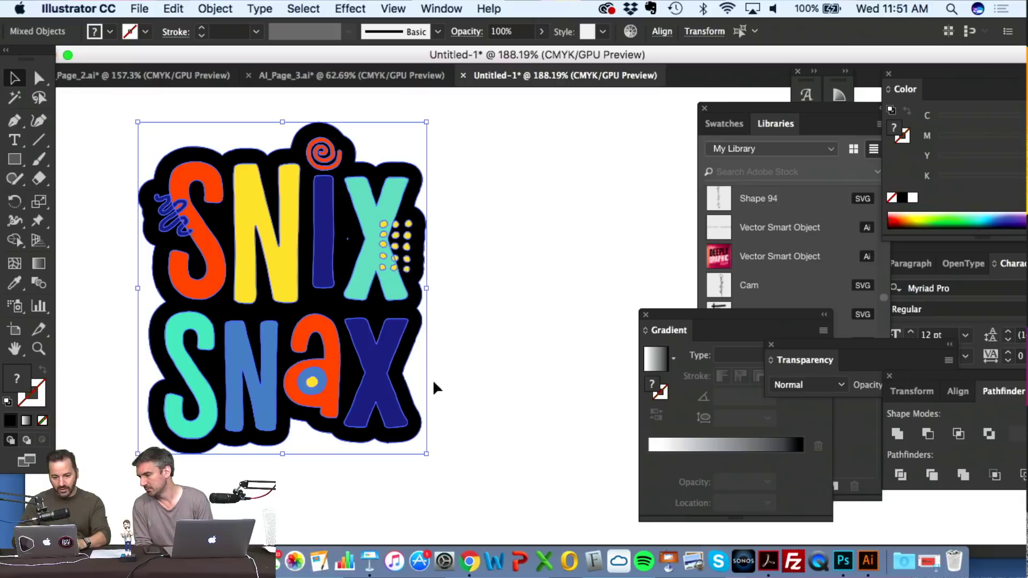
{"action": "left_click", "coordinate": [169, 76]}
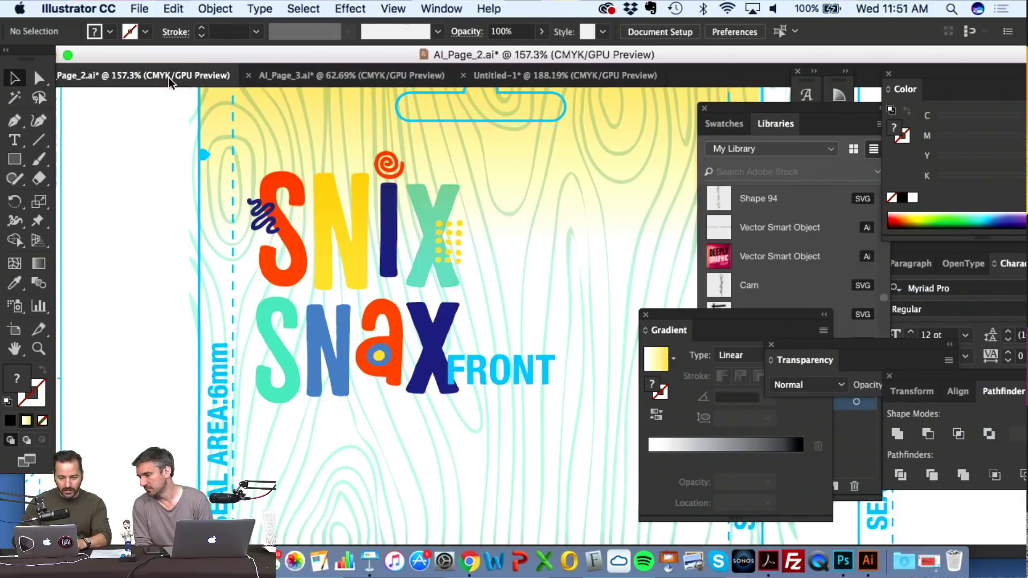
{"action": "left_click", "coordinate": [319, 232]}
{"action": "scroll", "coordinate": [319, 233], "scroll_direction": "down", "scroll_amount": 5}
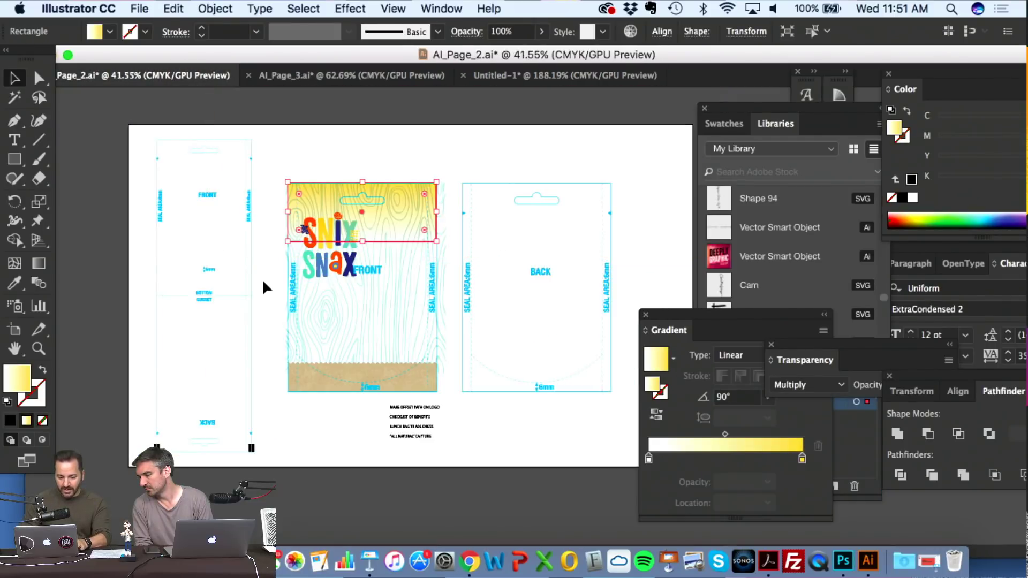
{"action": "key", "text": "super+a"}
{"action": "left_click_drag", "start_coordinate": [549, 320], "coordinate": [410, 302]}
- Move the old logo without backing off the front panel onto the narrow dieline beside it
{"action": "scroll", "coordinate": [409, 302], "scroll_direction": "up", "scroll_amount": 2}
{"action": "scroll", "coordinate": [409, 302], "scroll_direction": "up", "scroll_amount": 2}
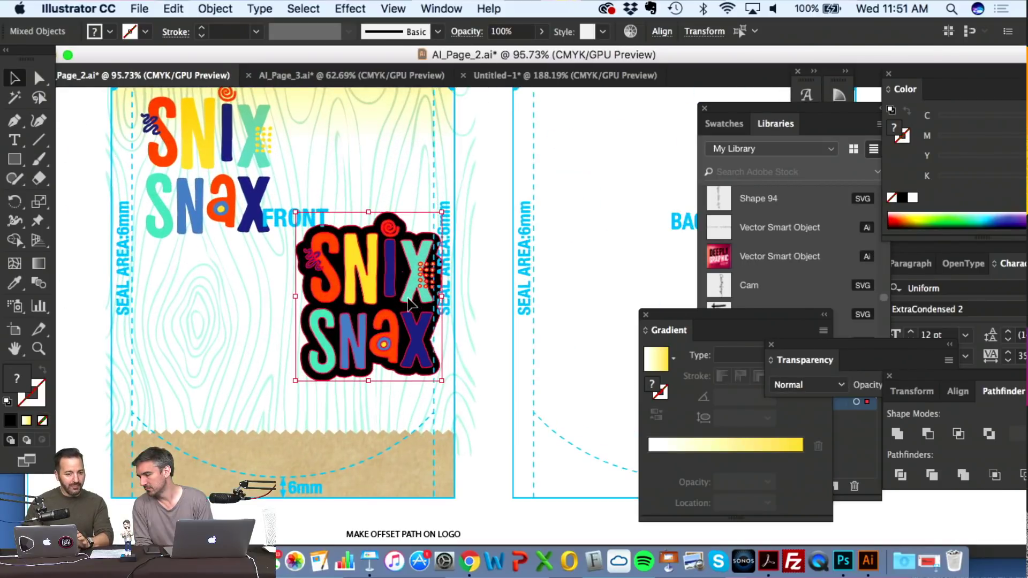
{"action": "scroll", "coordinate": [408, 304], "scroll_direction": "left", "scroll_amount": 5}
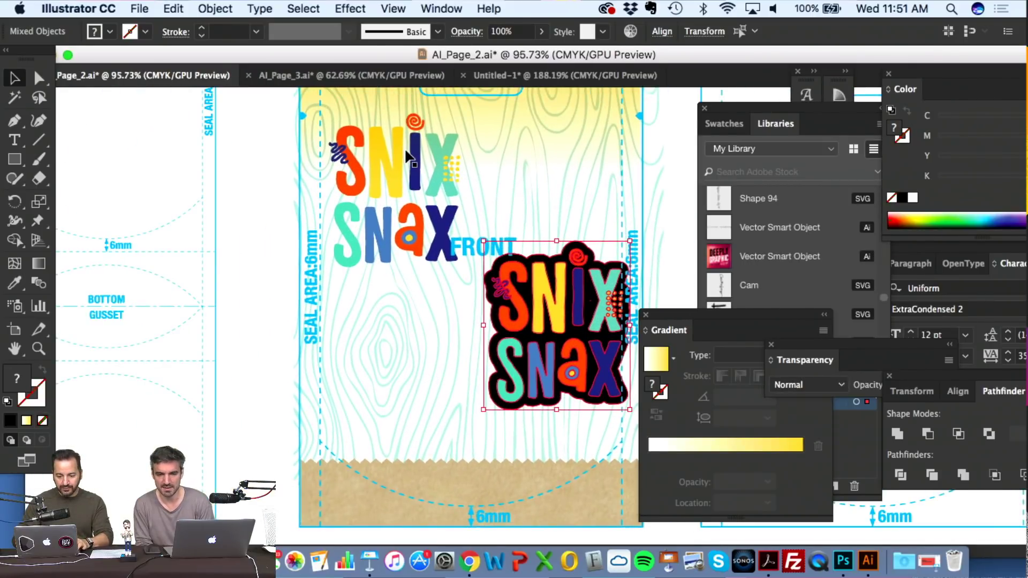
{"action": "left_click", "coordinate": [387, 153]}
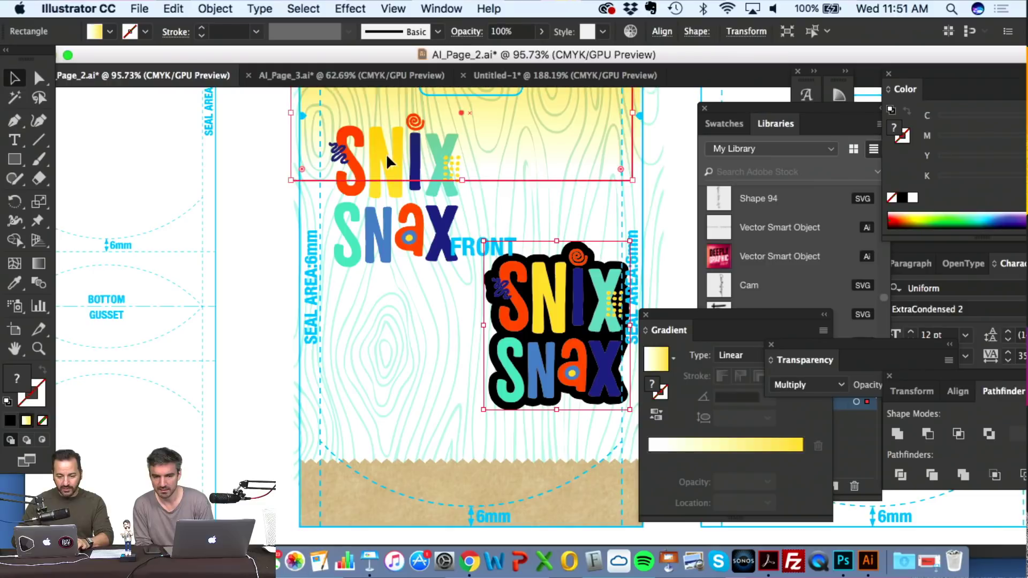
{"action": "left_click", "coordinate": [409, 236]}
{"action": "left_click_drag", "start_coordinate": [409, 236], "coordinate": [142, 237]}
- Position the black-backed logo in the upper left area of the front panel, below the hang hole, and deselect it
{"action": "left_click", "coordinate": [535, 368]}
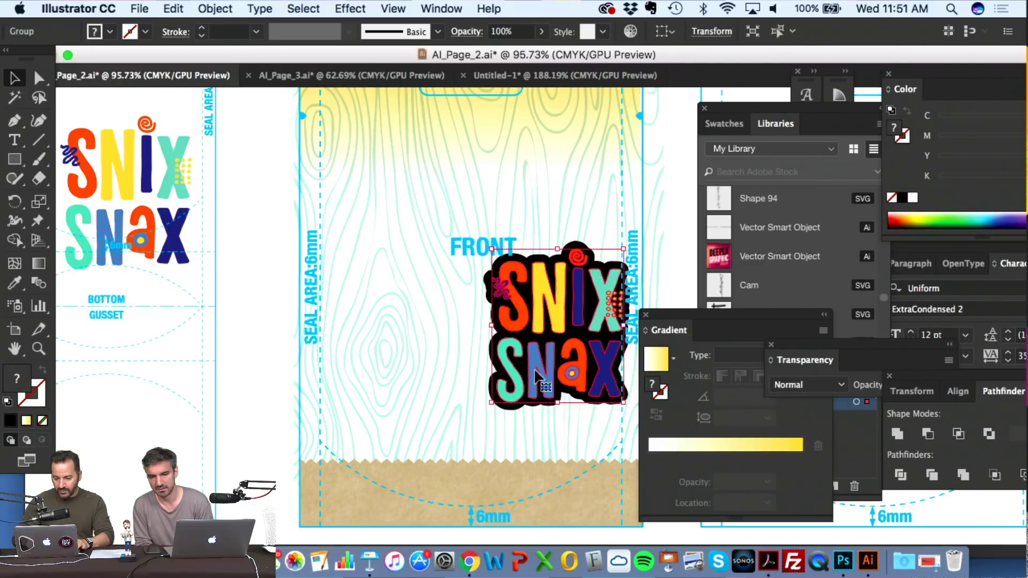
{"action": "left_click_drag", "start_coordinate": [563, 354], "coordinate": [394, 222]}
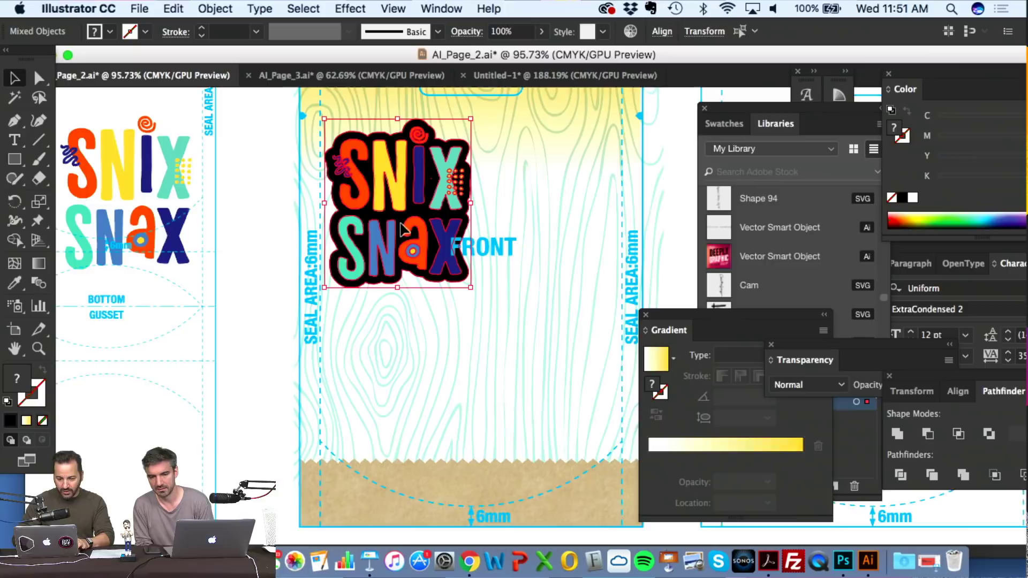
{"action": "scroll", "coordinate": [396, 225], "scroll_direction": "up", "scroll_amount": 5}
{"action": "scroll", "coordinate": [396, 225], "scroll_direction": "right", "scroll_amount": 3}
{"action": "left_click_drag", "start_coordinate": [389, 271], "coordinate": [395, 249]}
{"action": "left_click", "coordinate": [198, 294]}
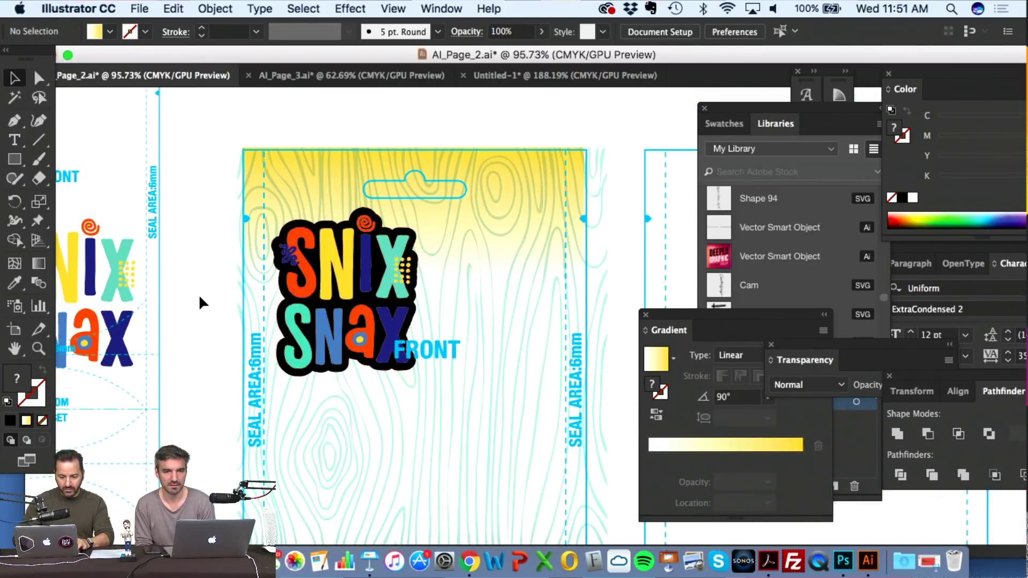
{"action": "scroll", "coordinate": [324, 379], "scroll_direction": "up", "scroll_amount": 1}
{"action": "scroll", "coordinate": [323, 379], "scroll_direction": "up", "scroll_amount": 2}
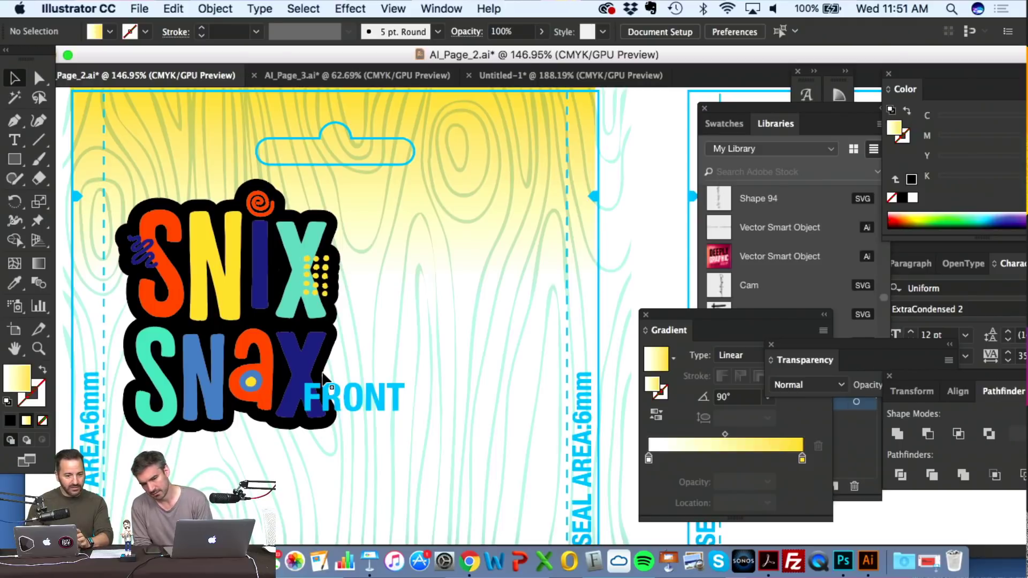
{"action": "left_click", "coordinate": [295, 329]}
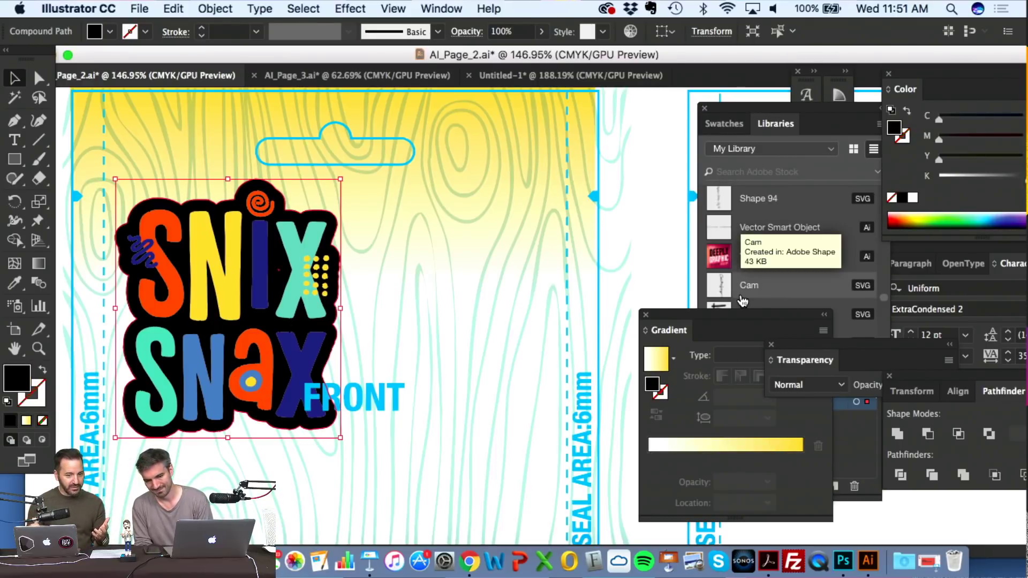
{"action": "scroll", "coordinate": [742, 301], "scroll_direction": "down", "scroll_amount": 8}
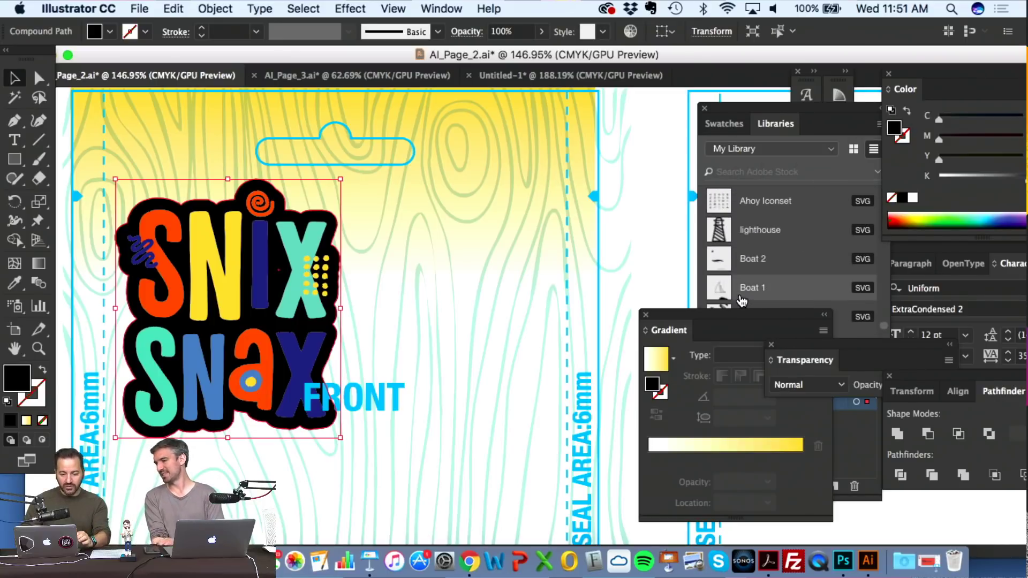
{"action": "scroll", "coordinate": [477, 332], "scroll_direction": "down", "scroll_amount": 4}
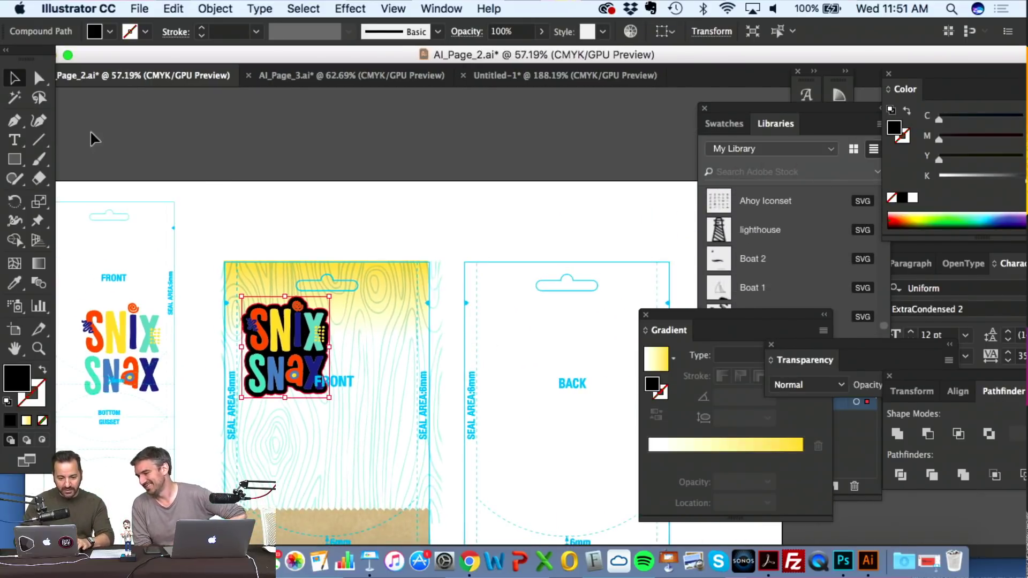
- Copy the kraft paper image 1.jpg from the bottom of the front panel and paste an unmasked duplicate
{"action": "left_click", "coordinate": [39, 78]}
{"action": "left_click", "coordinate": [200, 150]}
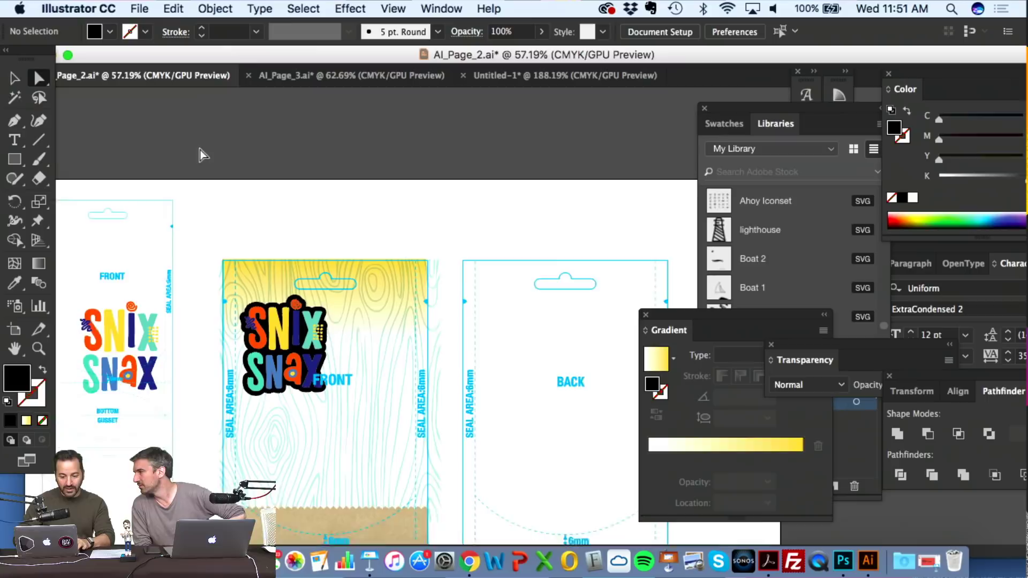
{"action": "scroll", "coordinate": [200, 150], "scroll_direction": "down", "scroll_amount": 2}
{"action": "scroll", "coordinate": [200, 150], "scroll_direction": "right", "scroll_amount": 2}
{"action": "left_click", "coordinate": [356, 496]}
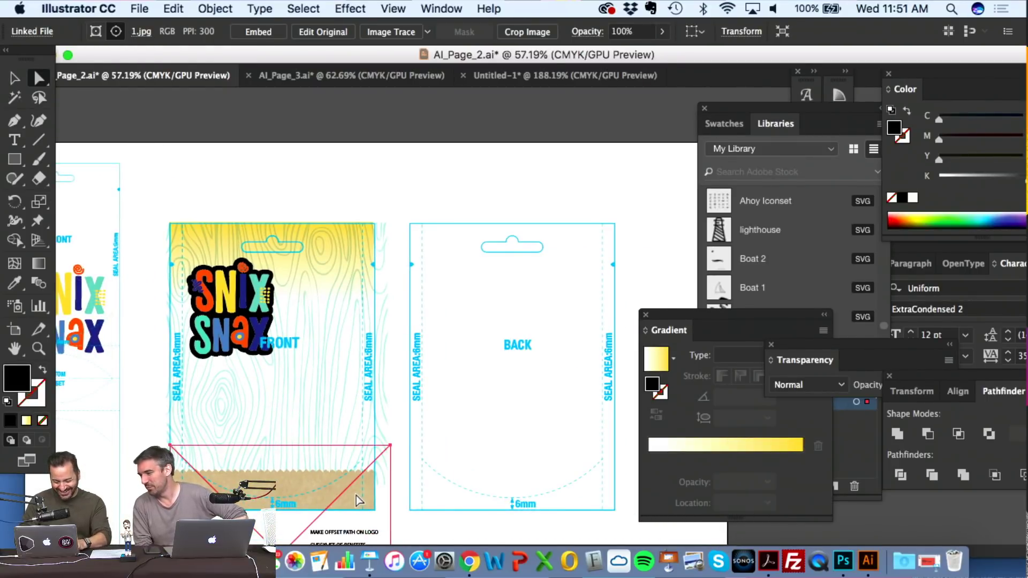
{"action": "left_click", "coordinate": [430, 143]}
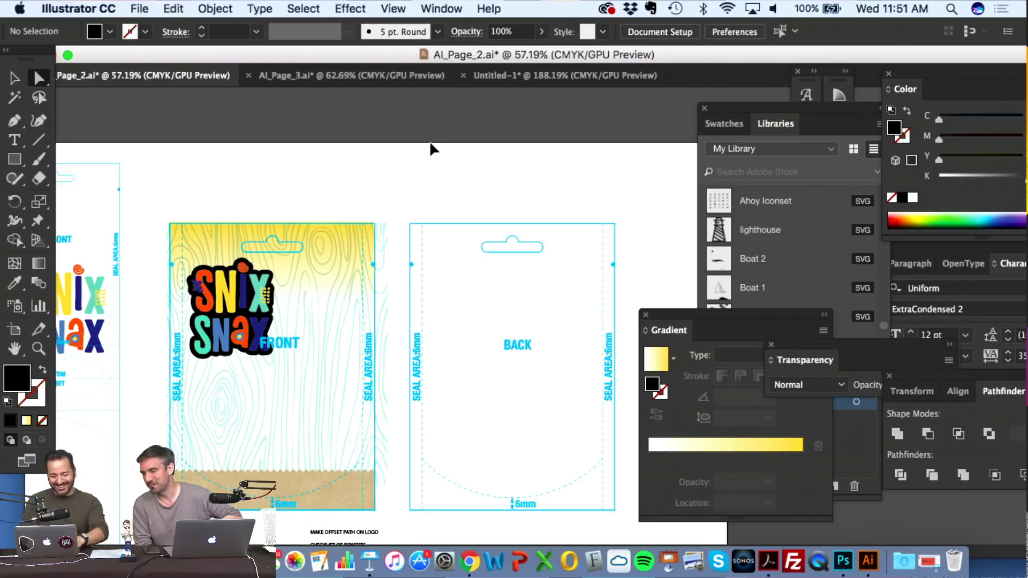
{"action": "key", "text": "super+v"}
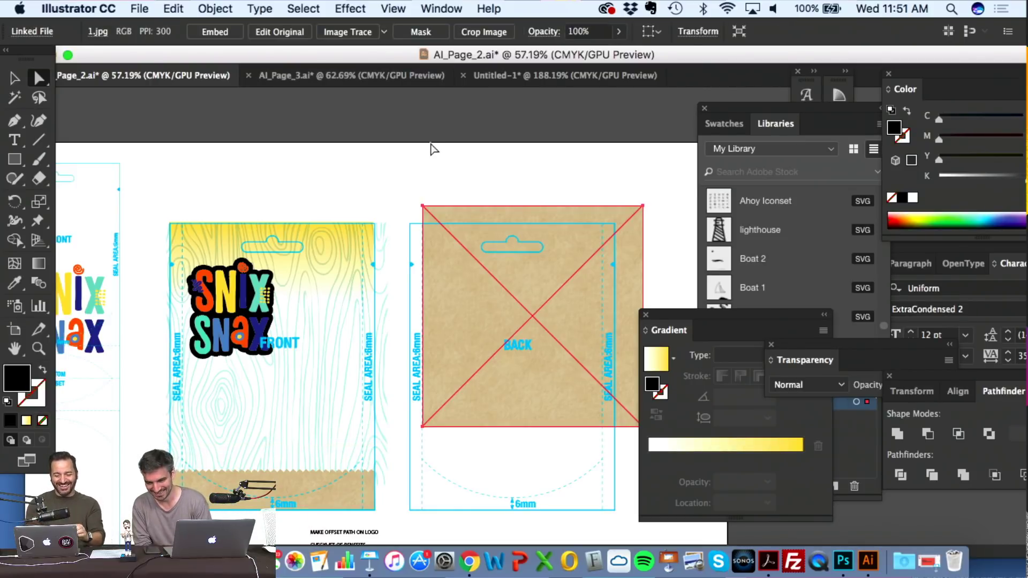
- Scale the pasted paper image down proportionally to slightly larger than the logo and move it over the logo
{"action": "left_click", "coordinate": [16, 77]}
{"action": "left_click_drag", "start_coordinate": [480, 294], "coordinate": [349, 290]}
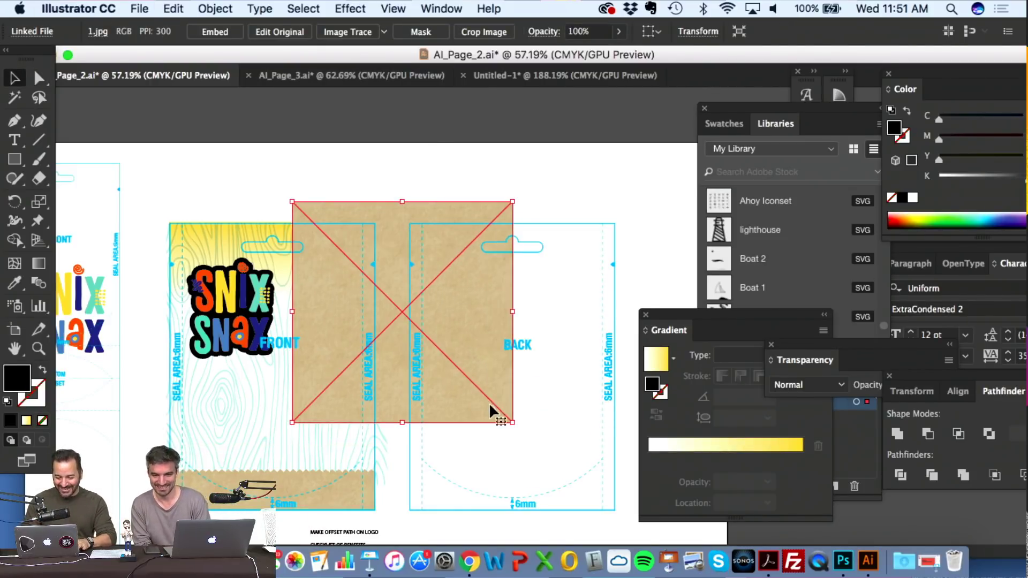
{"action": "left_click_drag", "start_coordinate": [512, 422], "coordinate": [339, 291]}
{"action": "scroll", "coordinate": [339, 291], "scroll_direction": "up", "scroll_amount": 3}
{"action": "scroll", "coordinate": [338, 290], "scroll_direction": "left", "scroll_amount": 5}
{"action": "left_click_drag", "start_coordinate": [473, 269], "coordinate": [300, 339]}
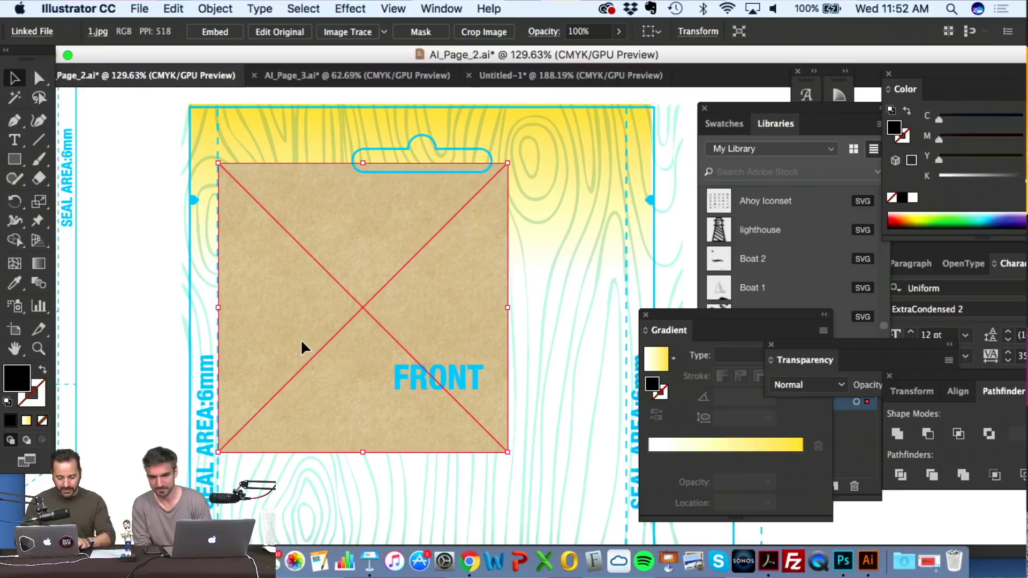
- Cut the paper image and paste it directly behind the logo's black backing shape, leaving the backing shape selected
{"action": "key", "text": "Delete"}
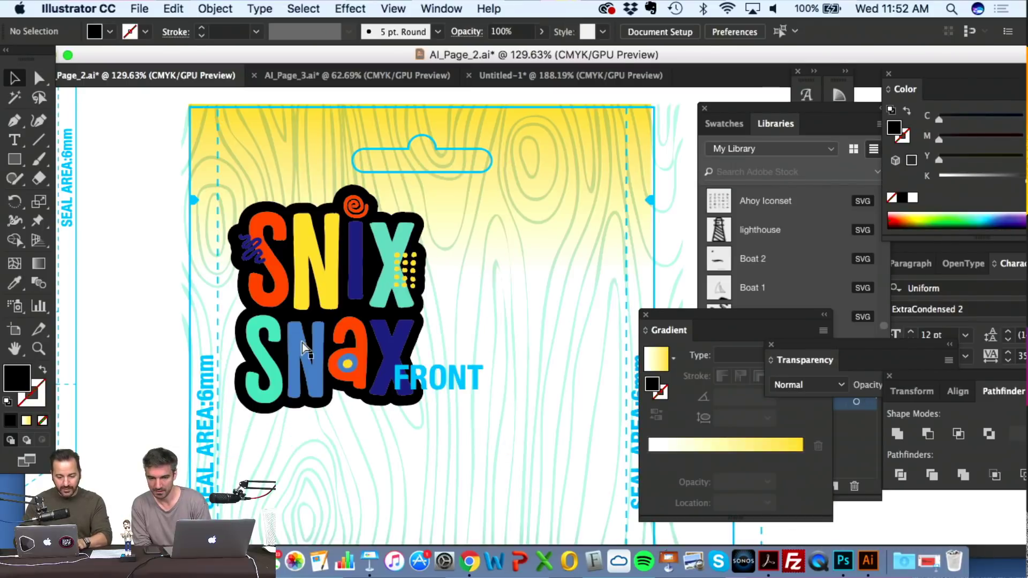
{"action": "left_click", "coordinate": [256, 201]}
{"action": "left_click", "coordinate": [240, 333]}
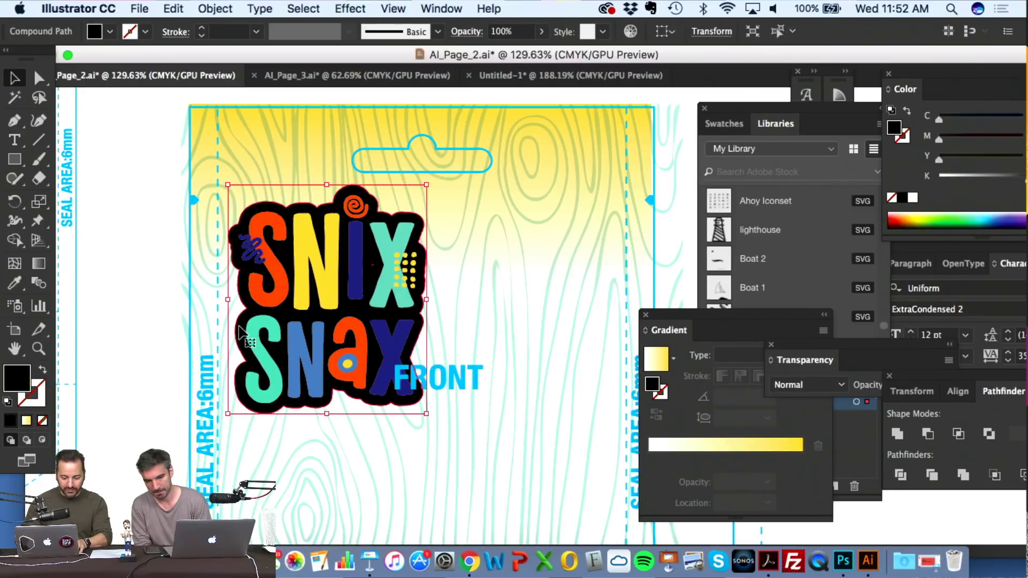
{"action": "key", "text": "ctrl+b"}
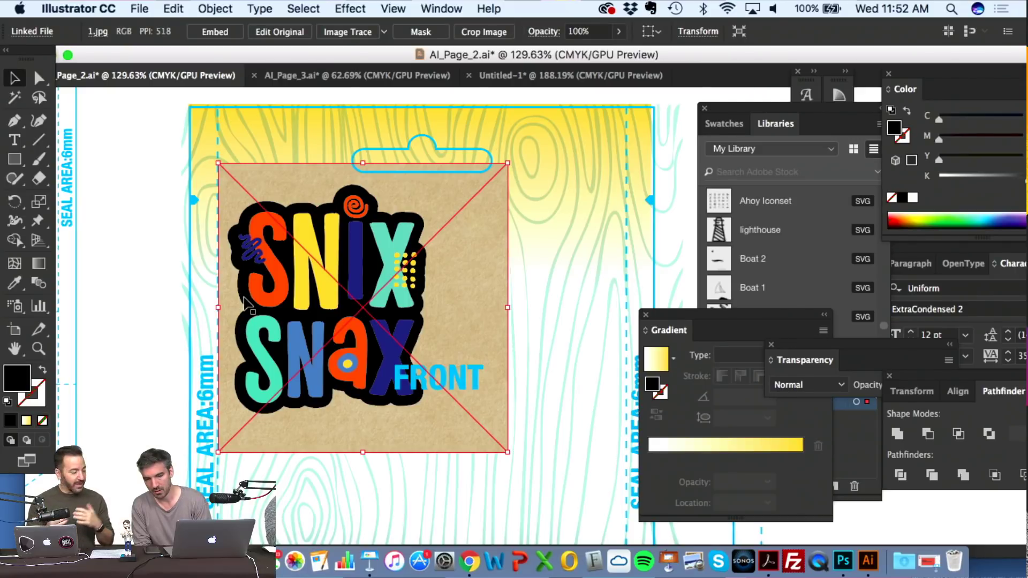
{"action": "left_click", "coordinate": [247, 304]}
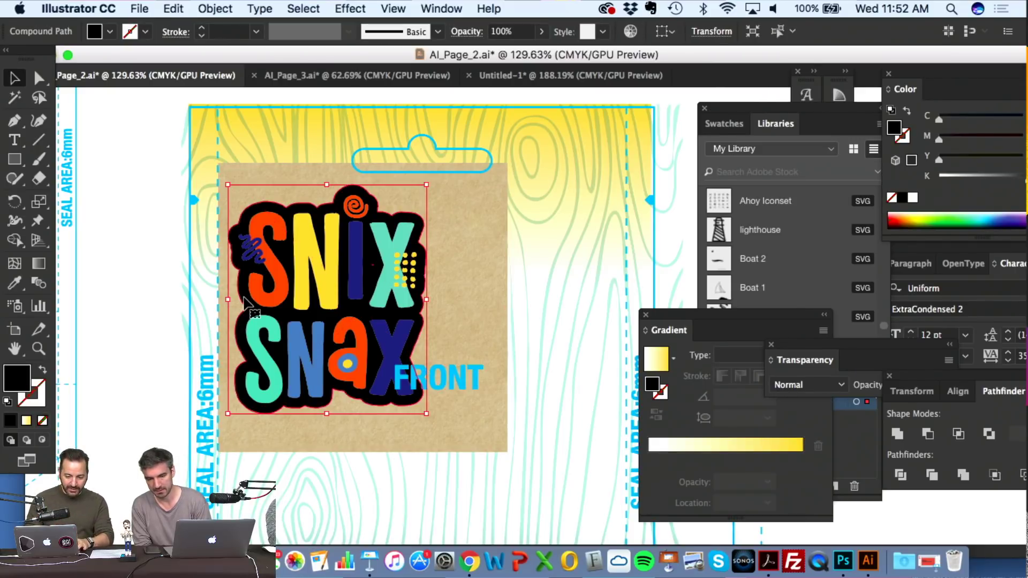
- Clip the kraft paper image to the logo's black backing shape with a clipping mask, then deselect it
{"action": "left_click", "coordinate": [473, 298], "text": "shift"}
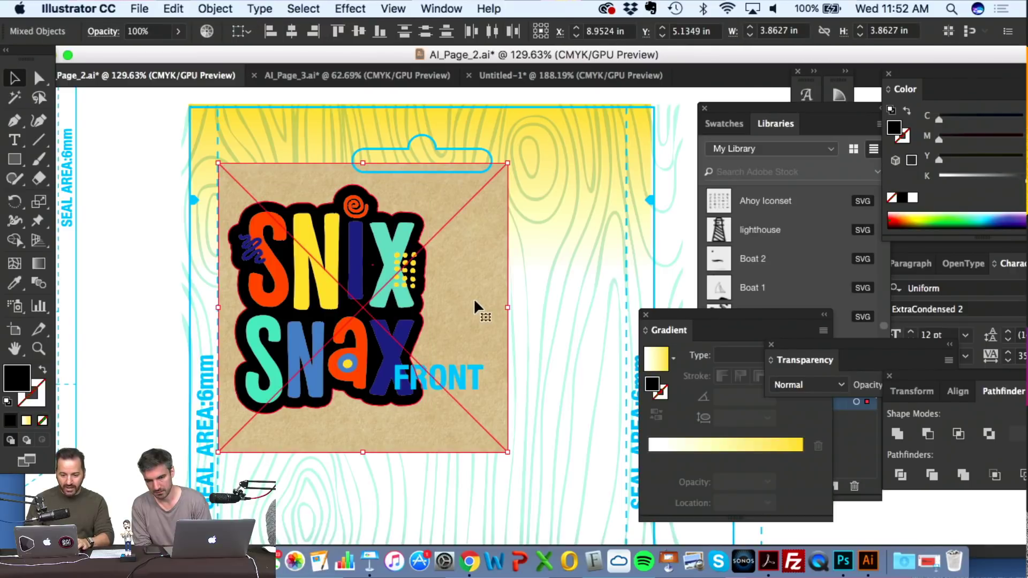
{"action": "left_click", "coordinate": [227, 7]}
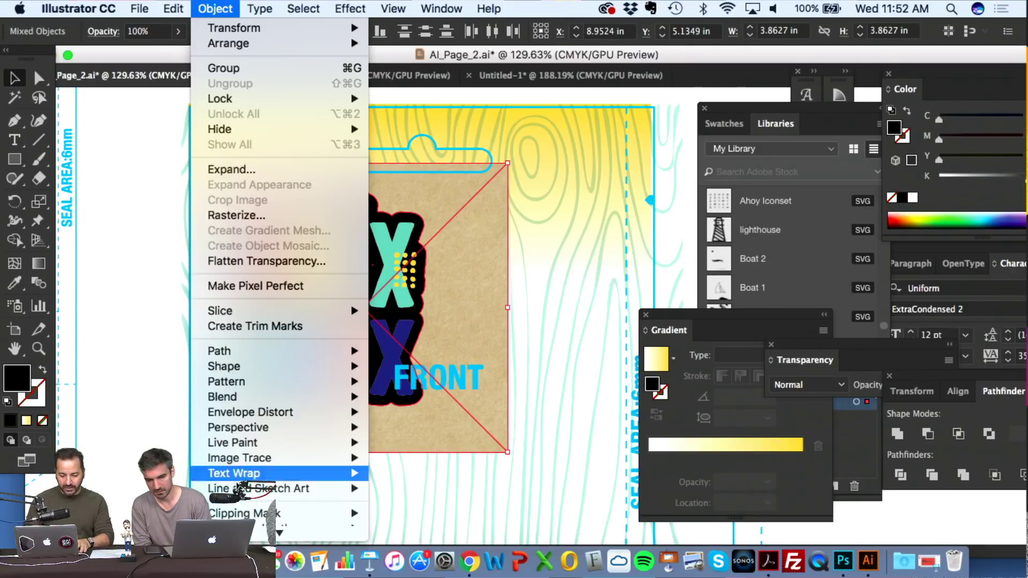
{"action": "mouse_move", "coordinate": [241, 513]}
{"action": "left_click", "coordinate": [399, 499]}
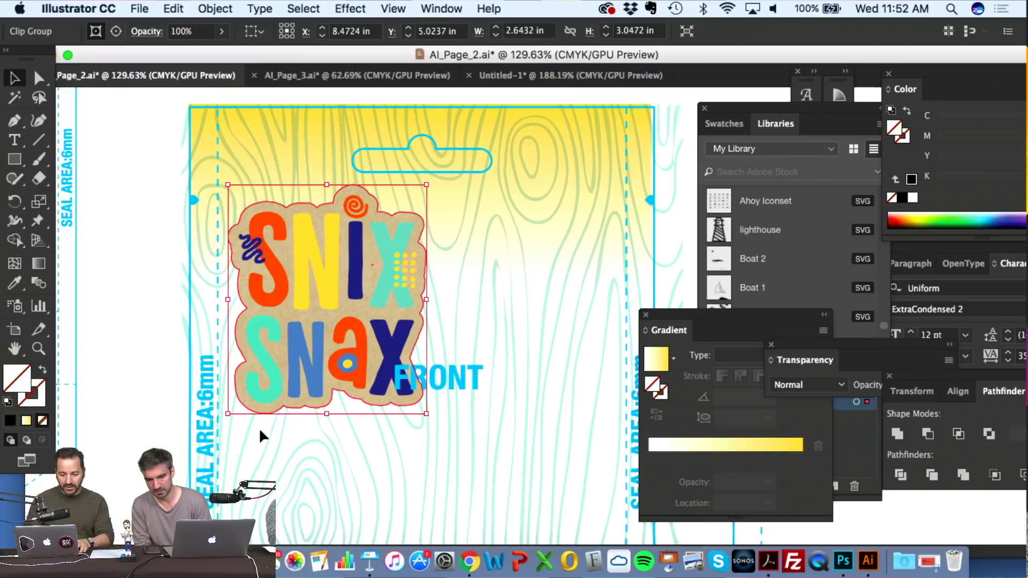
{"action": "left_click", "coordinate": [153, 337]}
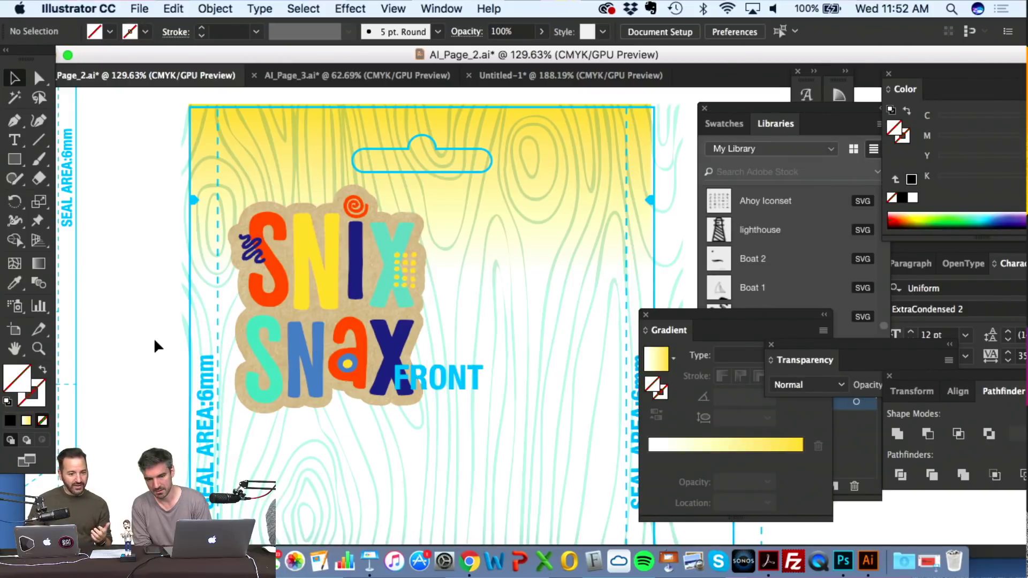
- Start a Drop Shadow effect on the SNIX SNAX lettering group with the preview enabled
{"action": "scroll", "coordinate": [153, 338], "scroll_direction": "up", "scroll_amount": 3}
{"action": "left_click", "coordinate": [340, 266]}
{"action": "scroll", "coordinate": [342, 266], "scroll_direction": "right", "scroll_amount": 5}
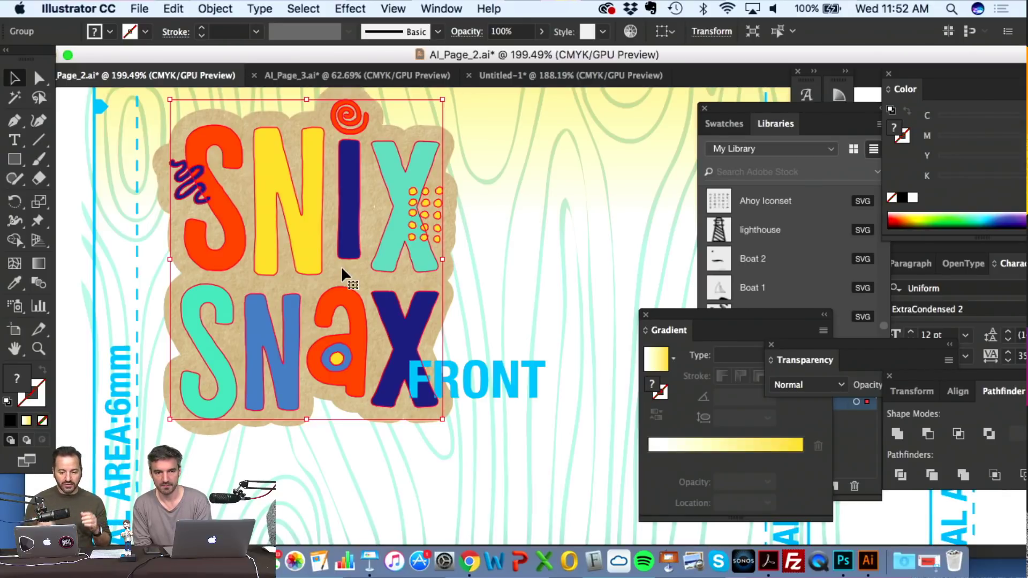
{"action": "left_click", "coordinate": [303, 8]}
{"action": "mouse_move", "coordinate": [350, 6]}
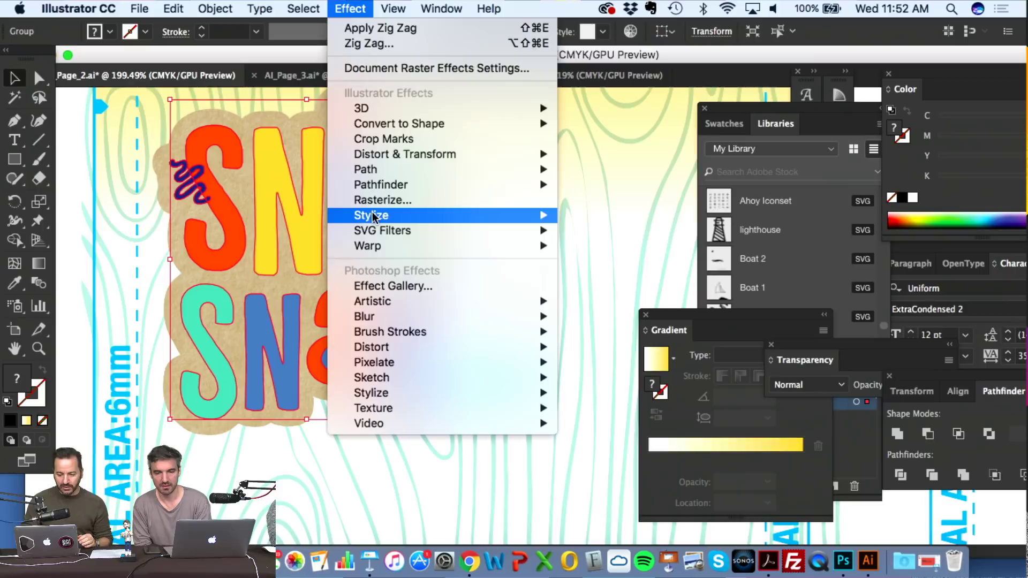
{"action": "mouse_move", "coordinate": [376, 215]}
{"action": "left_click", "coordinate": [609, 215]}
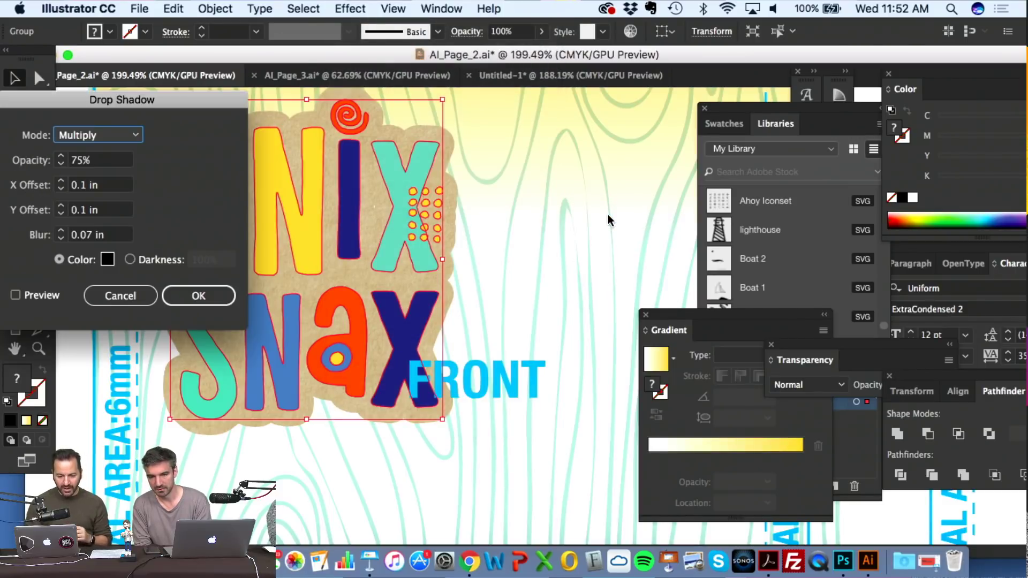
{"action": "left_click_drag", "start_coordinate": [198, 104], "coordinate": [682, 125]}
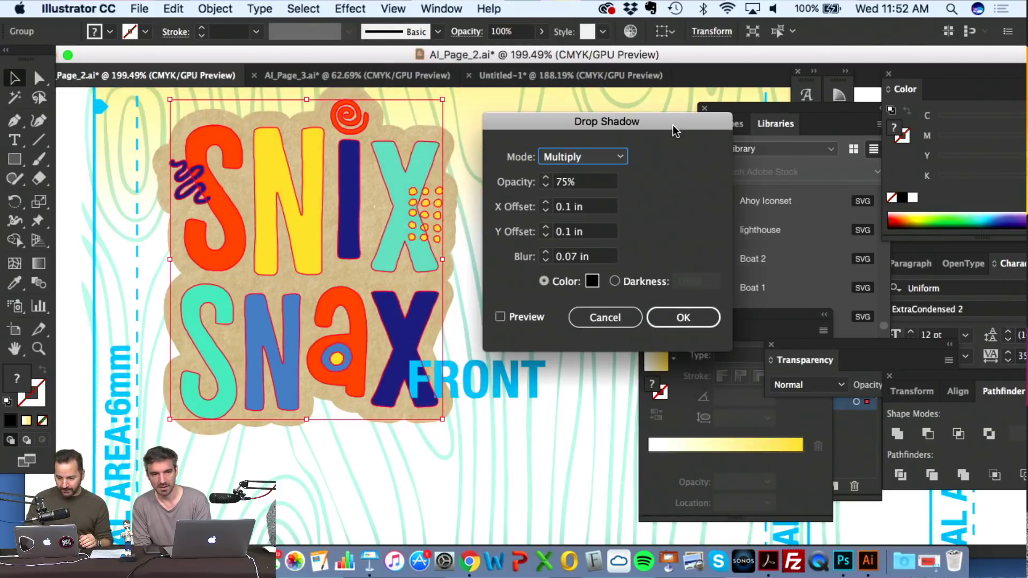
{"action": "left_click", "coordinate": [525, 317]}
{"action": "left_click", "coordinate": [524, 317]}
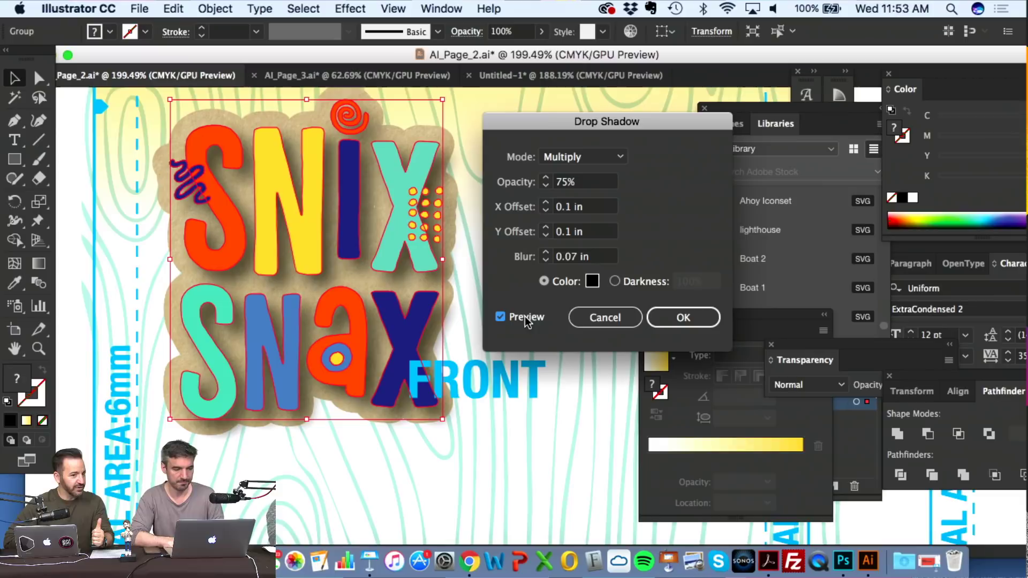
- Set the drop shadow's X offset, Y offset and blur to 0.05 in each and apply it to the lettering
{"action": "left_click", "coordinate": [569, 211]}
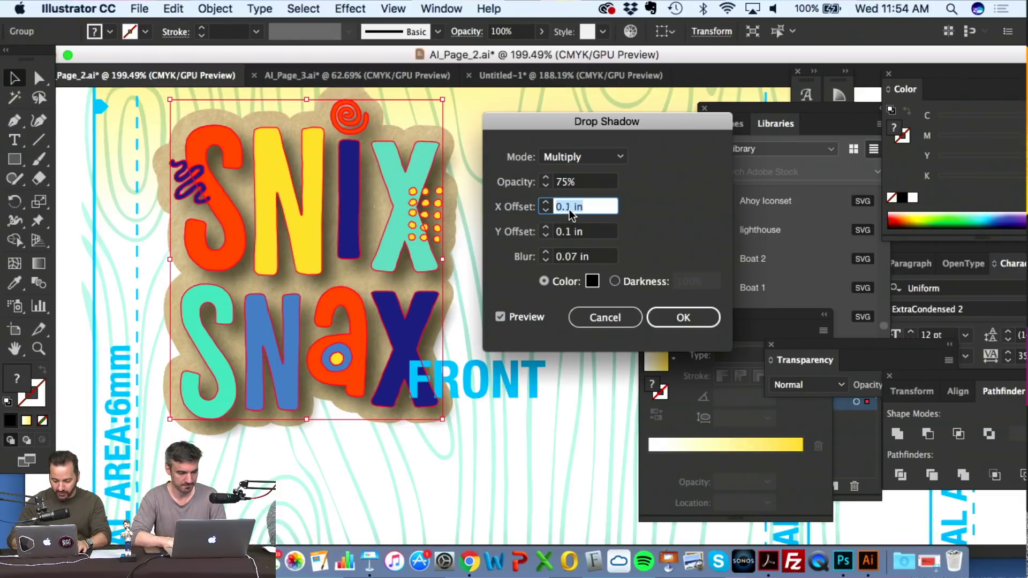
{"action": "type", "text": ".05"}
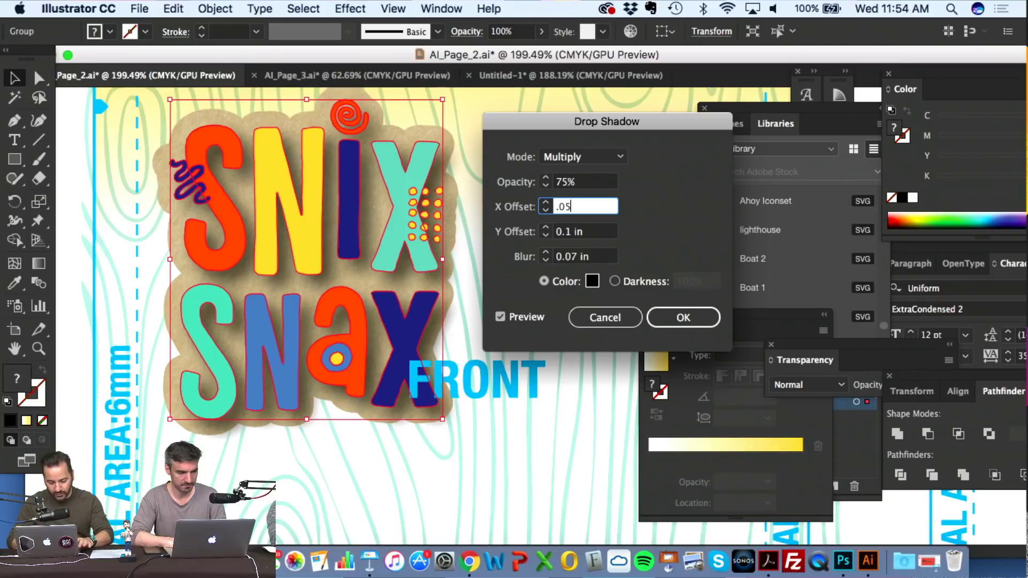
{"action": "key", "text": "Tab"}
{"action": "type", "text": ".05"}
{"action": "key", "text": "Tab"}
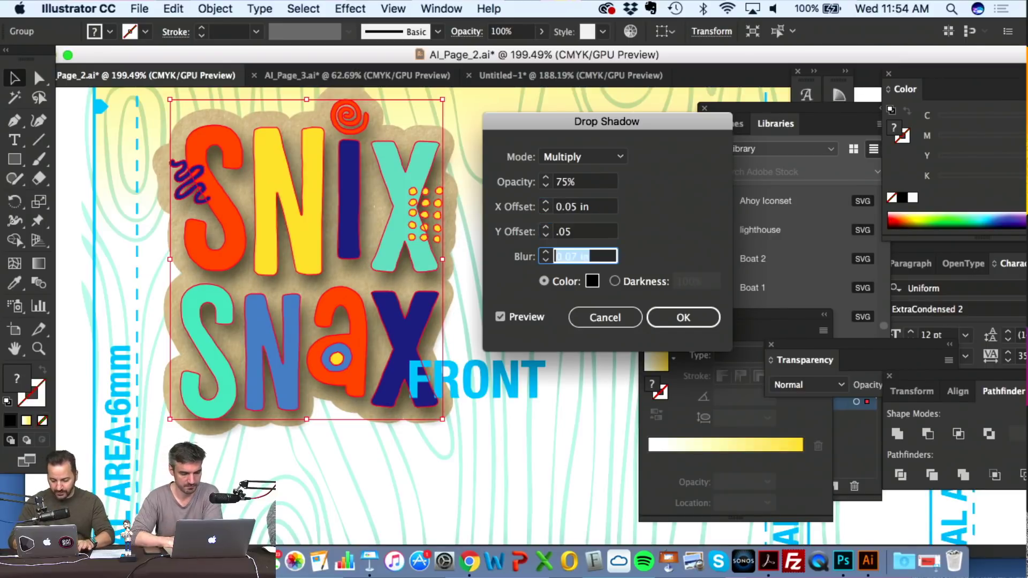
{"action": "type", "text": ".05"}
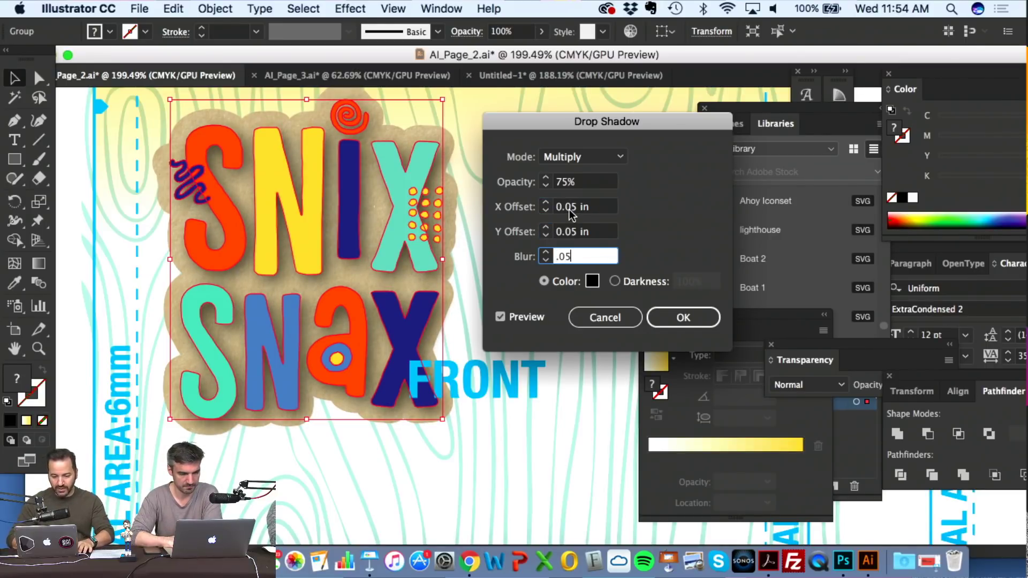
{"action": "key", "text": "Tab"}
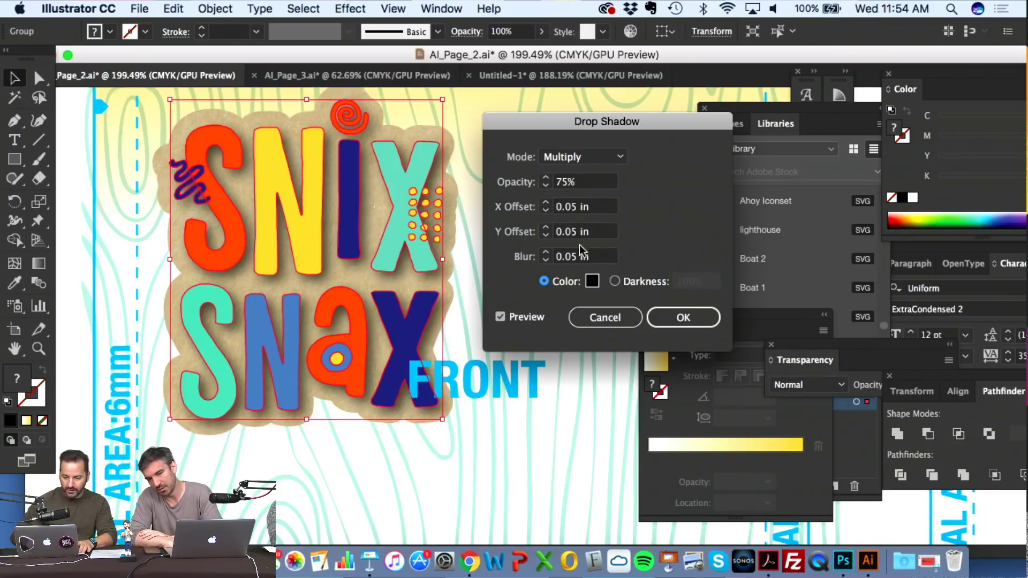
{"action": "left_click", "coordinate": [684, 317]}
- Show the lettering group's appearance attributes and reopen its Drop Shadow effect for editing
{"action": "scroll", "coordinate": [342, 316], "scroll_direction": "up", "scroll_amount": 3}
{"action": "scroll", "coordinate": [330, 319], "scroll_direction": "up", "scroll_amount": 3}
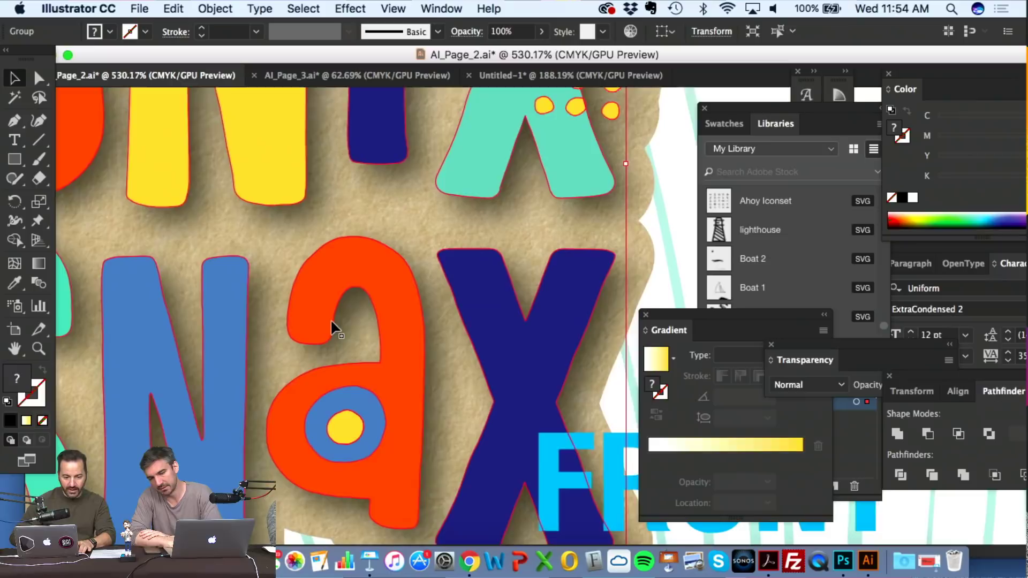
{"action": "scroll", "coordinate": [330, 319], "scroll_direction": "down", "scroll_amount": 5}
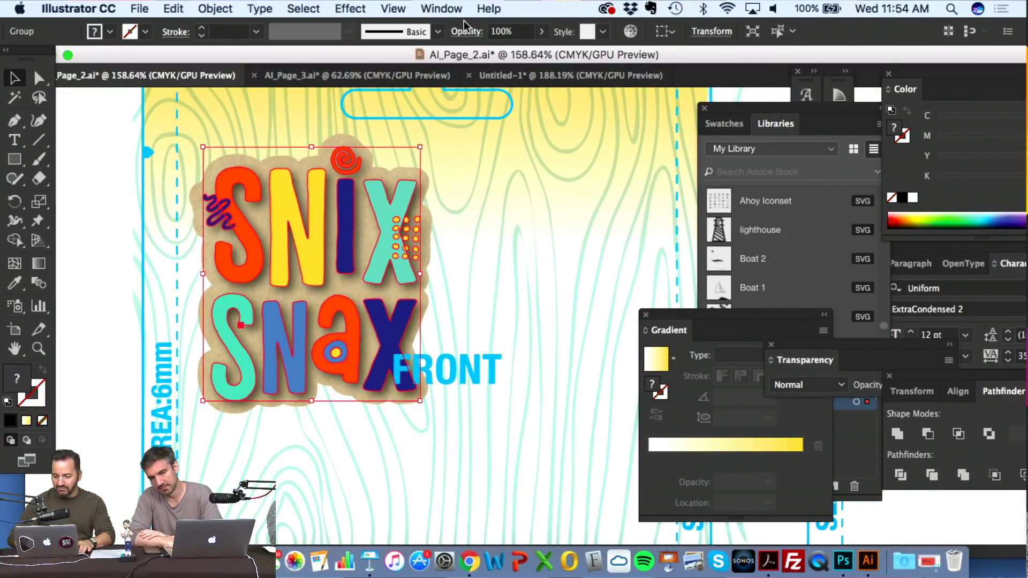
{"action": "left_click", "coordinate": [393, 9]}
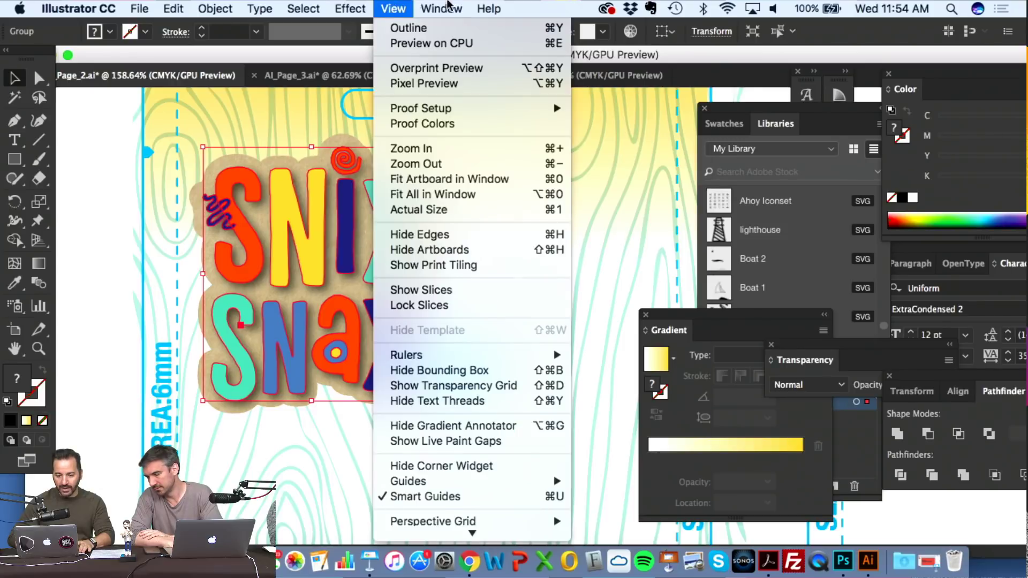
{"action": "mouse_move", "coordinate": [442, 8]}
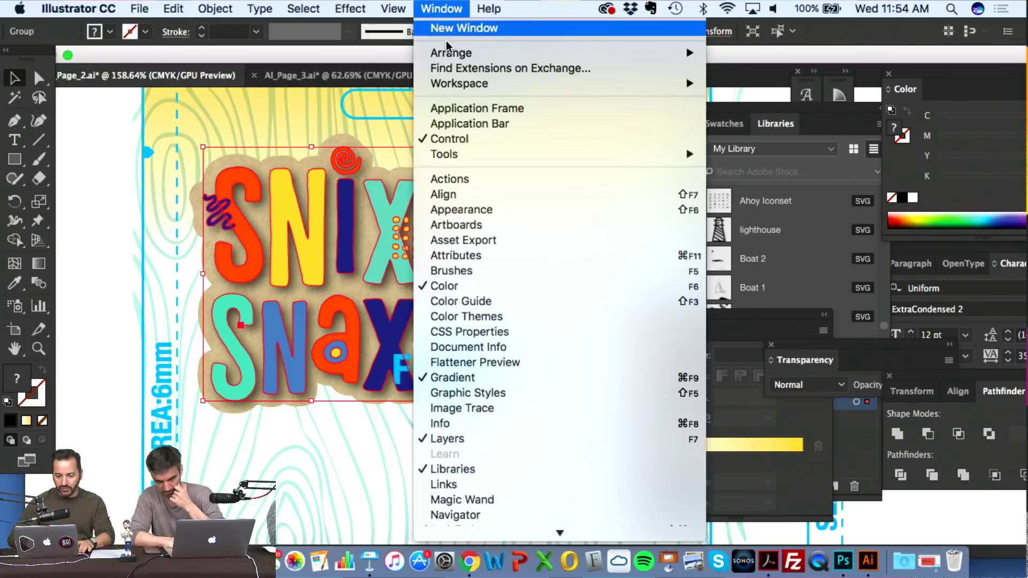
{"action": "left_click", "coordinate": [455, 208]}
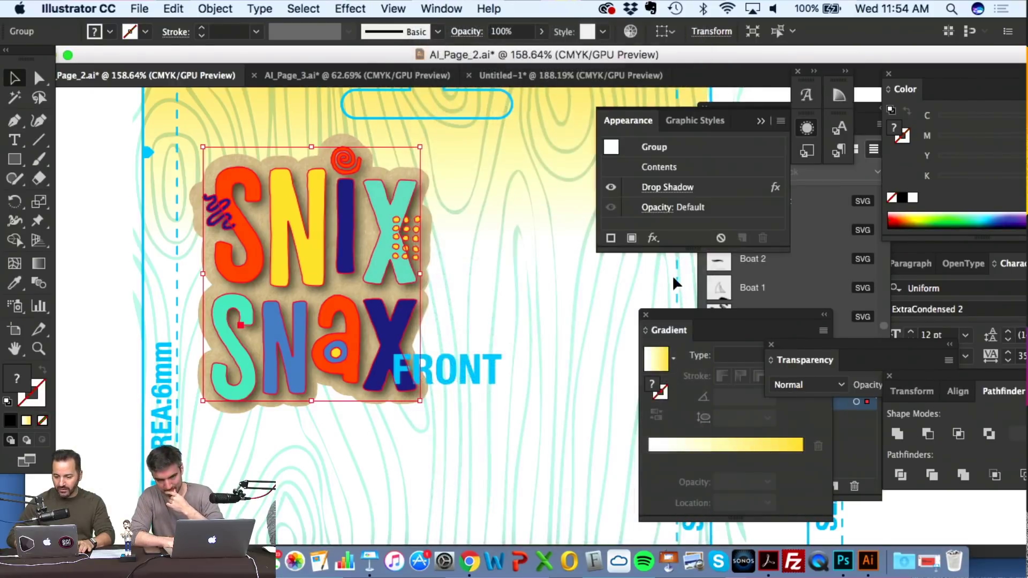
{"action": "left_click", "coordinate": [679, 187]}
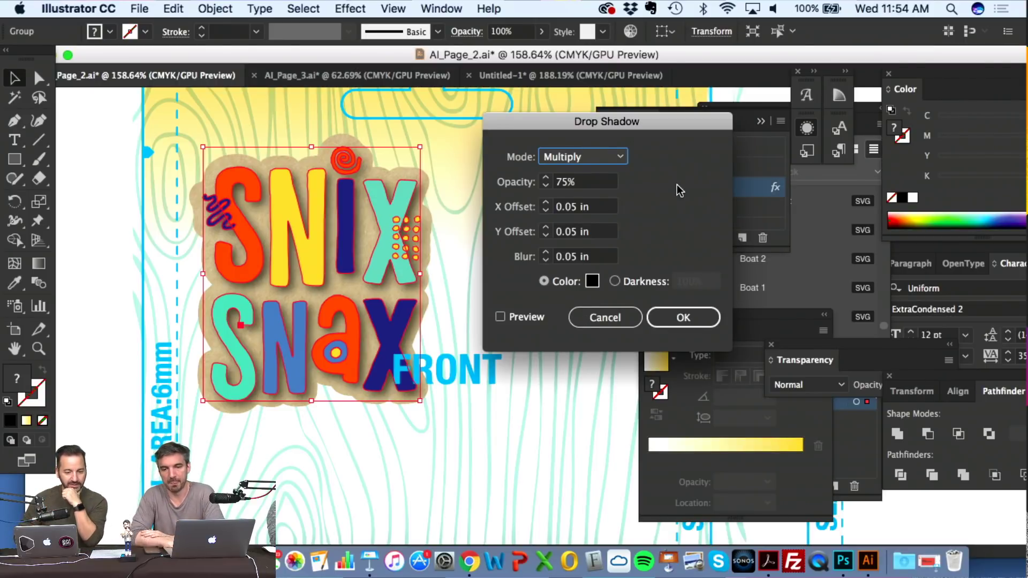
- Reduce the drop shadow's X offset, Y offset and blur to 0.03 in each, apply the change and deselect the lettering
{"action": "left_click", "coordinate": [574, 205]}
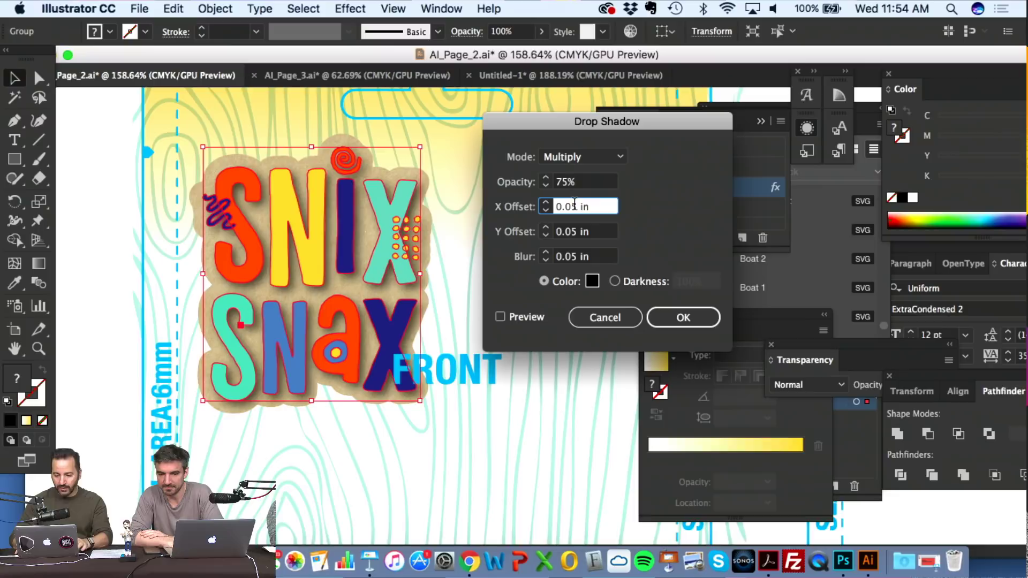
{"action": "key", "text": "BackSpace"}
{"action": "type", "text": "3"}
{"action": "left_click", "coordinate": [577, 232]}
{"action": "key", "text": "BackSpace"}
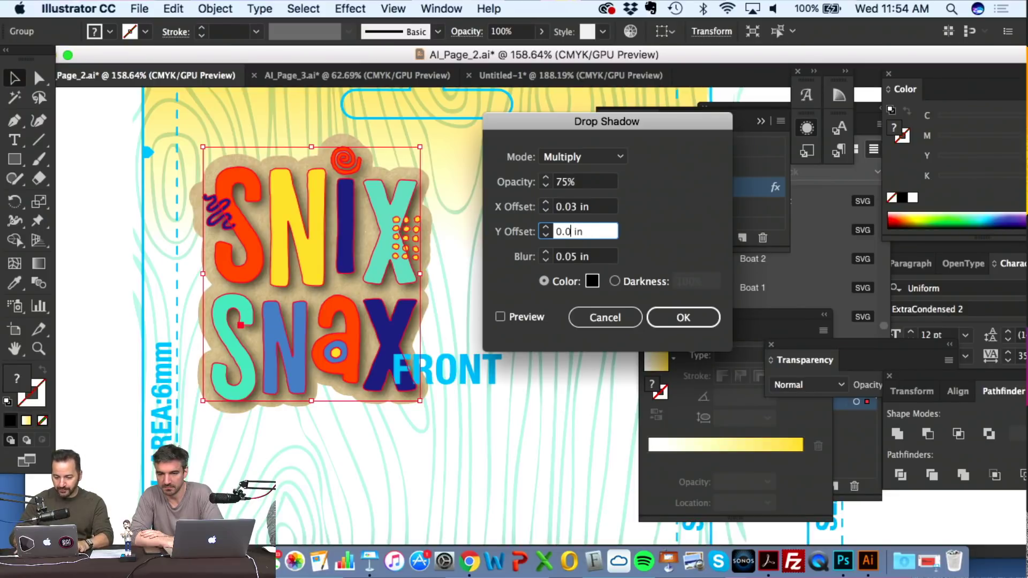
{"action": "type", "text": "3"}
{"action": "left_click", "coordinate": [578, 257]}
{"action": "key", "text": "BackSpace"}
{"action": "type", "text": "3"}
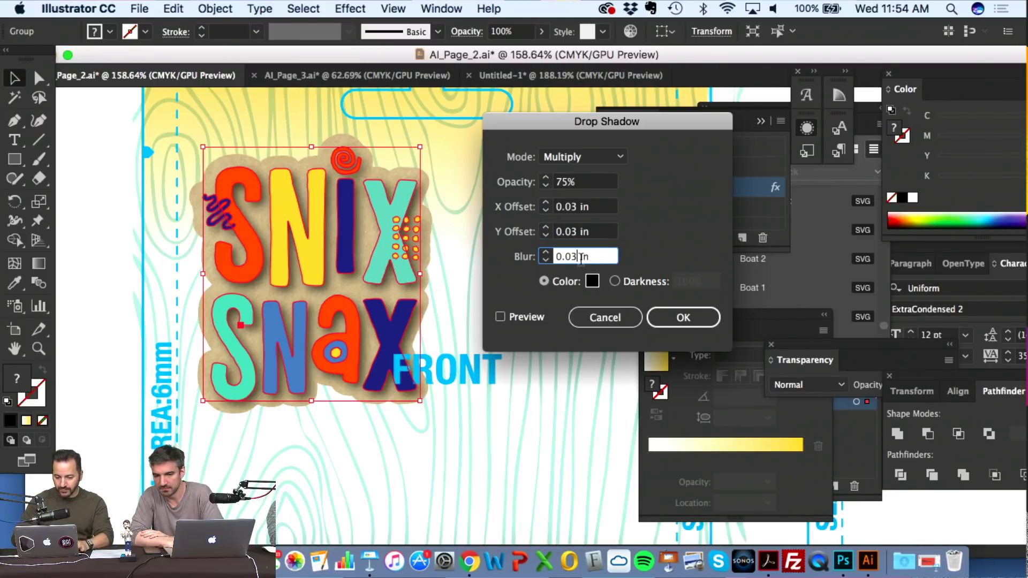
{"action": "left_click", "coordinate": [517, 316]}
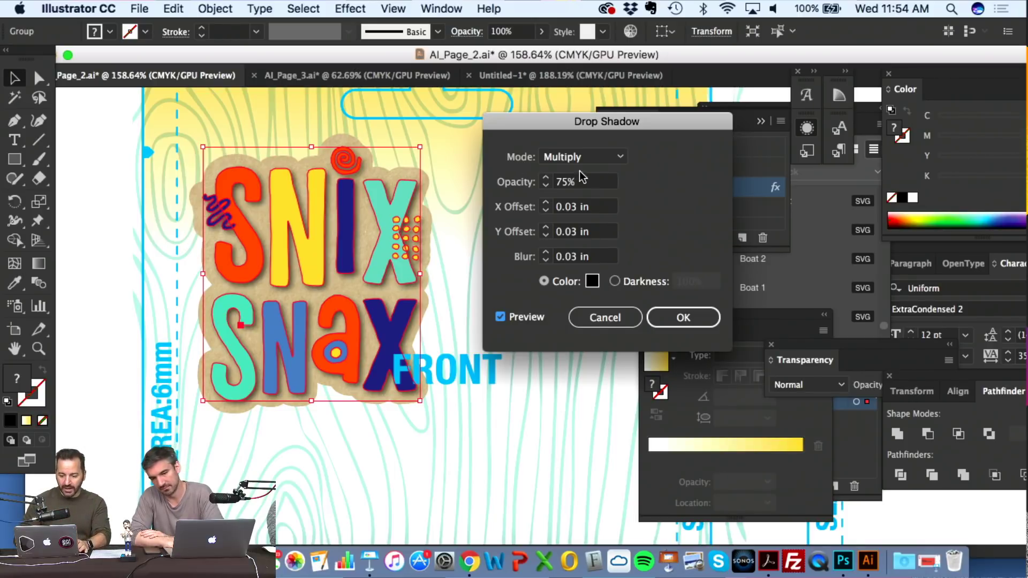
{"action": "left_click", "coordinate": [682, 317]}
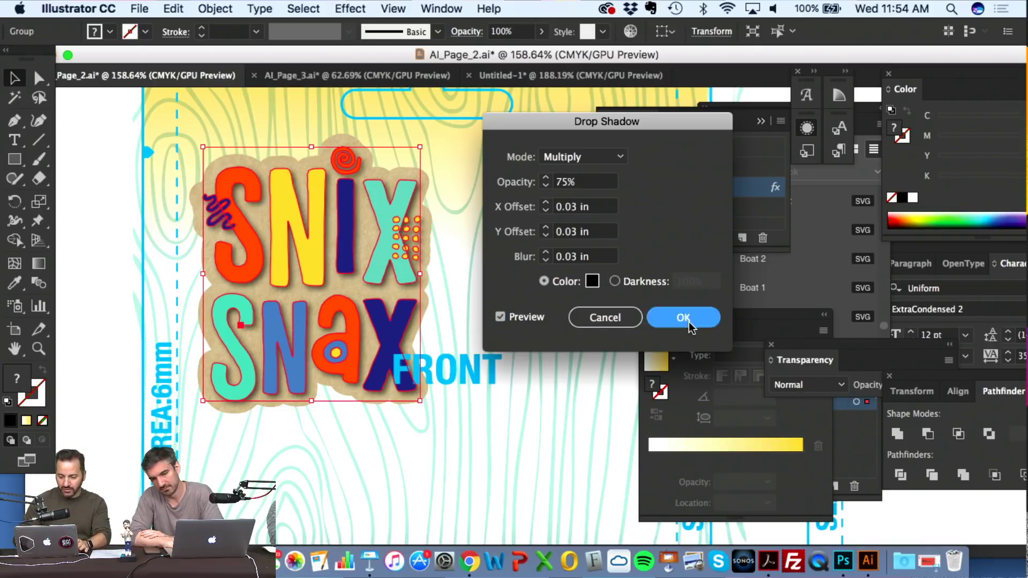
{"action": "left_click", "coordinate": [336, 459]}
- Examine the shadowed logo and the yellow gradient against the whole front panel and up close
{"action": "key", "text": "super+0"}
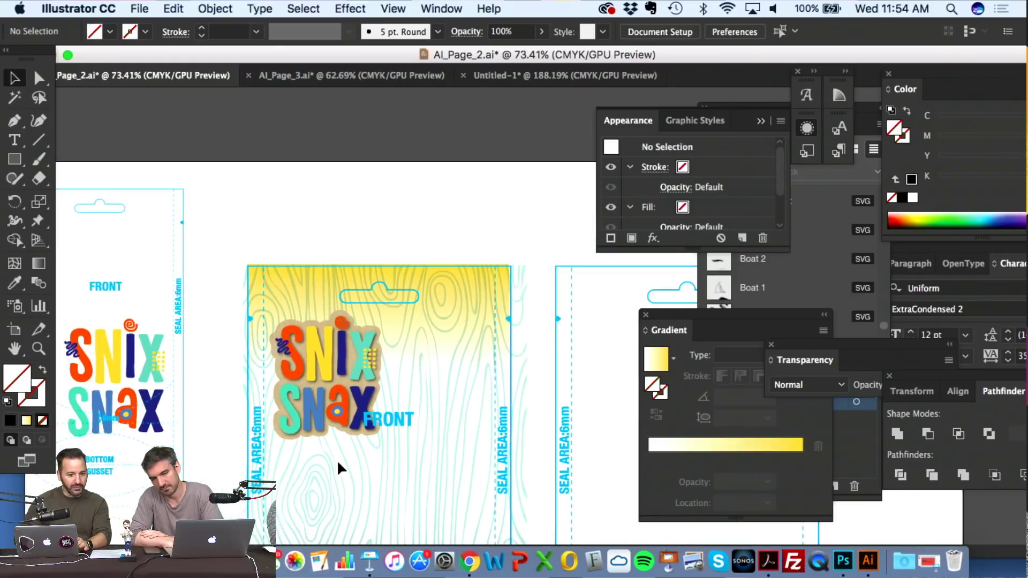
{"action": "scroll", "coordinate": [337, 459], "scroll_direction": "down", "scroll_amount": 1}
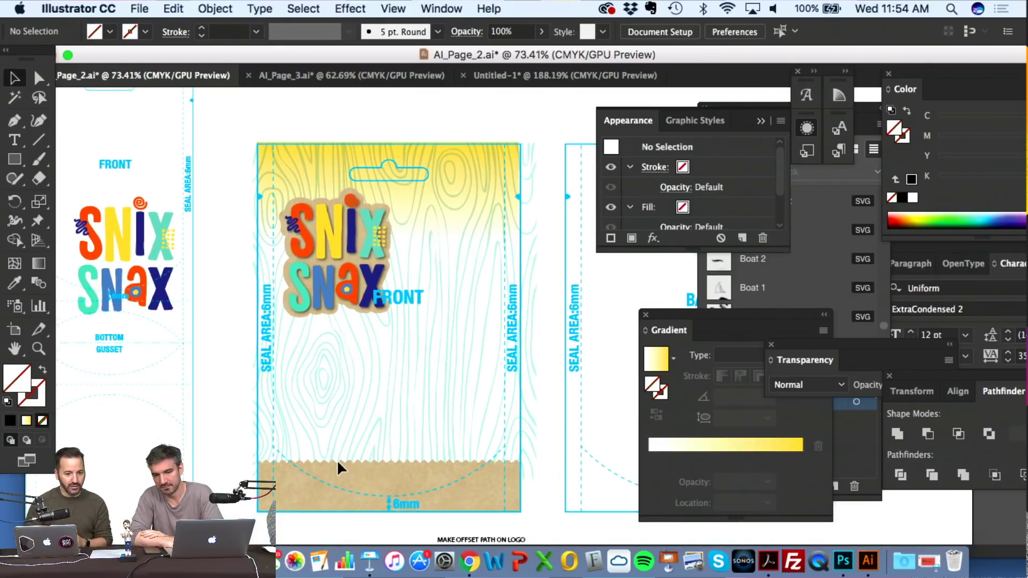
{"action": "scroll", "coordinate": [420, 333], "scroll_direction": "up", "scroll_amount": 2}
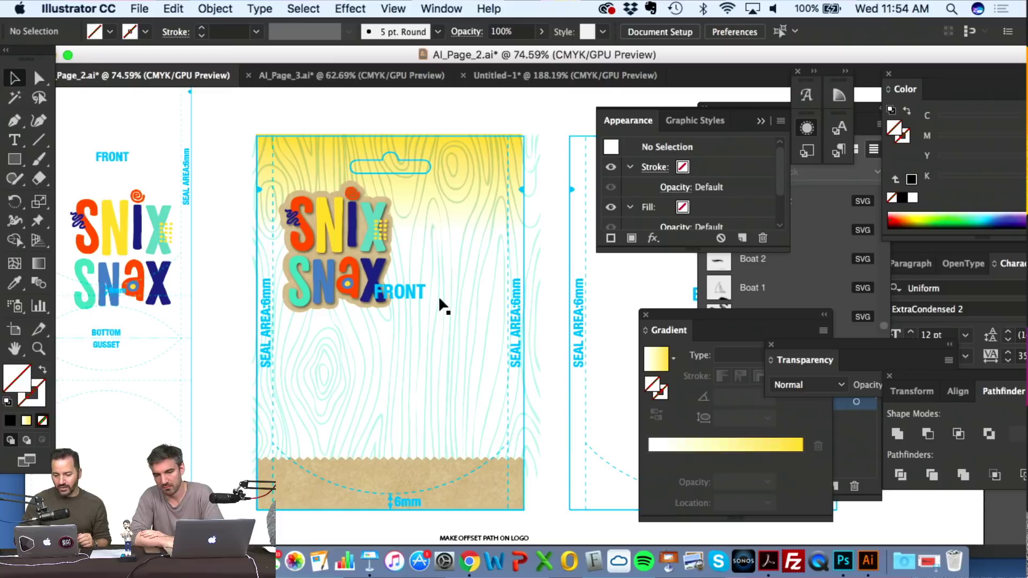
{"action": "left_click", "coordinate": [457, 216]}
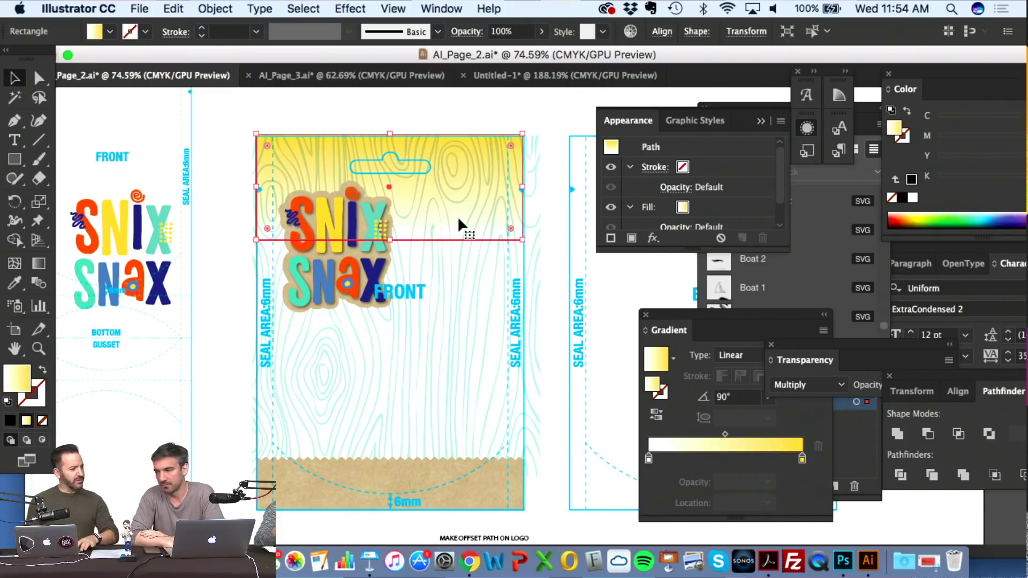
{"action": "left_click", "coordinate": [352, 109]}
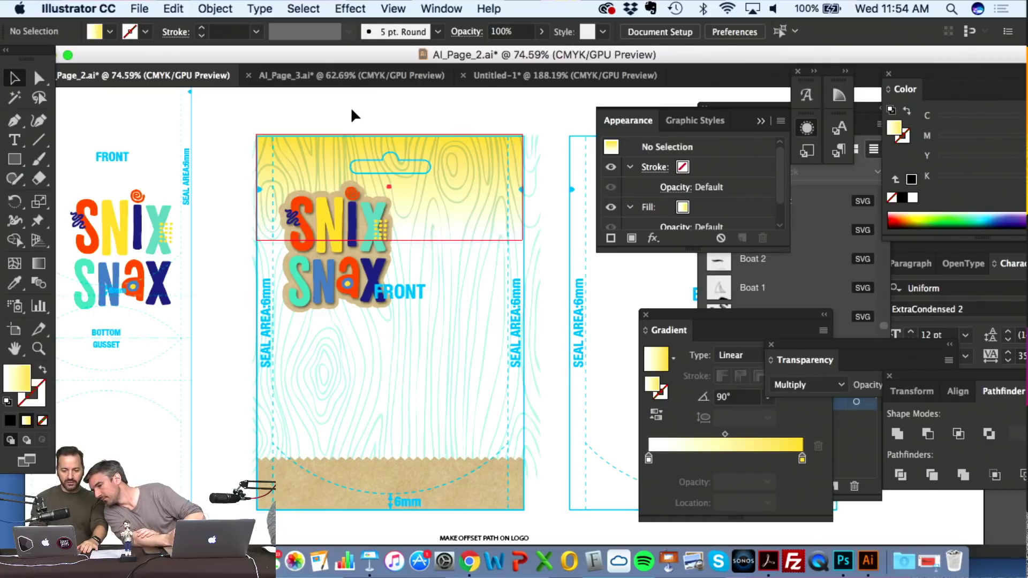
{"action": "scroll", "coordinate": [346, 172], "scroll_direction": "up", "scroll_amount": 5}
{"action": "scroll", "coordinate": [347, 176], "scroll_direction": "up", "scroll_amount": 5}
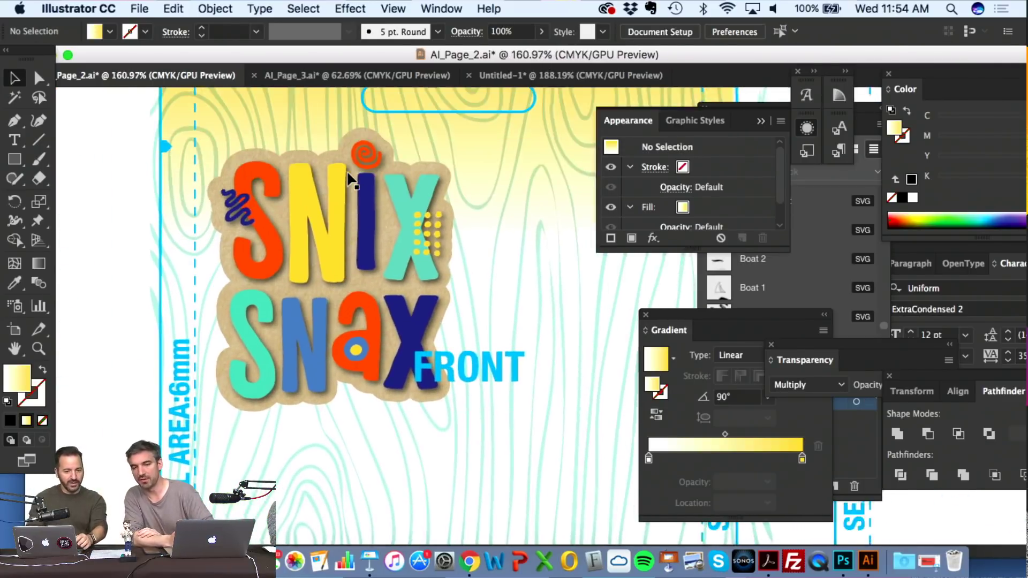
{"action": "scroll", "coordinate": [348, 177], "scroll_direction": "down", "scroll_amount": 3}
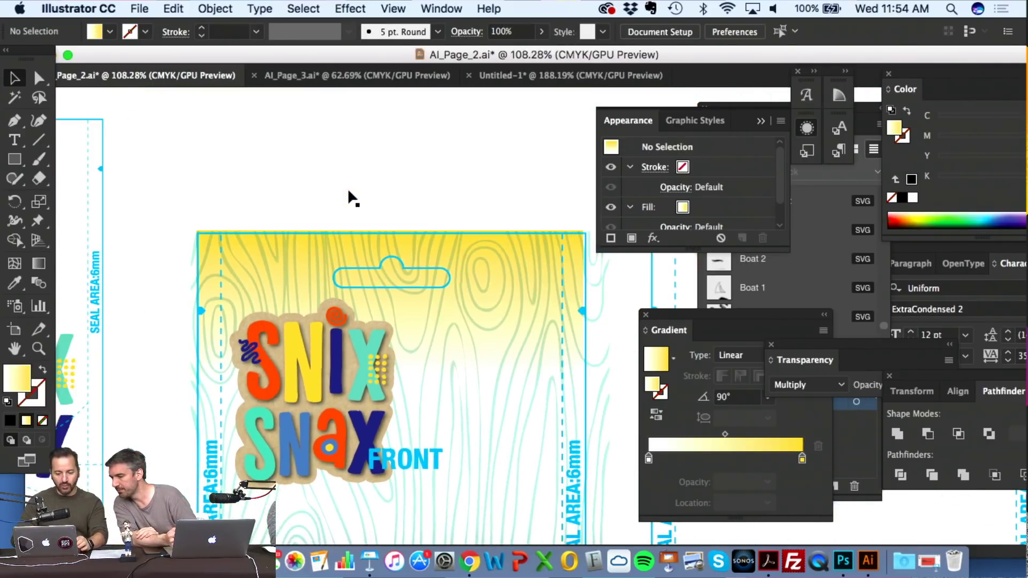
{"action": "scroll", "coordinate": [349, 191], "scroll_direction": "right", "scroll_amount": 3}
{"action": "scroll", "coordinate": [348, 191], "scroll_direction": "down", "scroll_amount": 2}
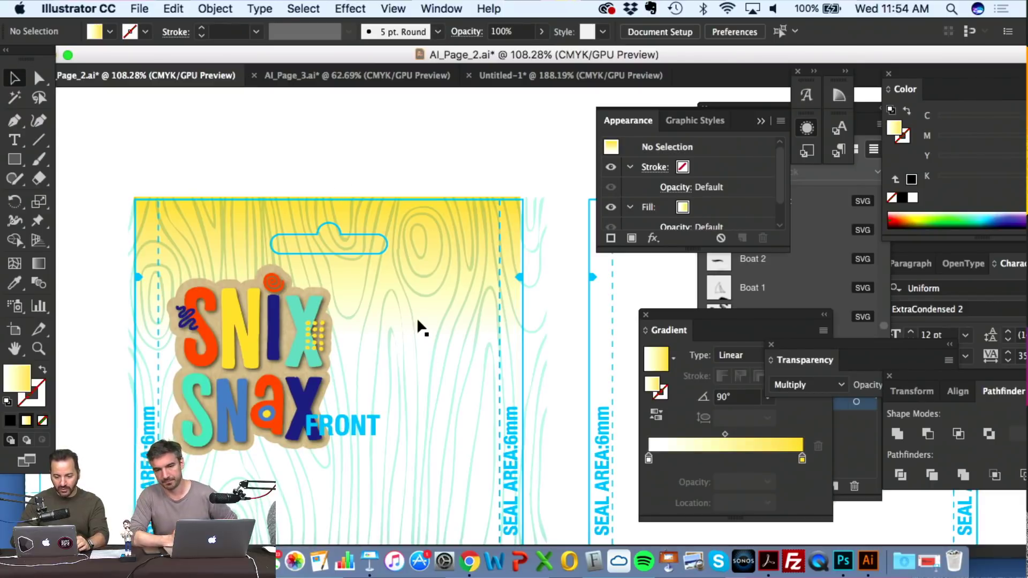
- Delete the yellow gradient rectangle from the upper part of the front panel
{"action": "left_click", "coordinate": [423, 322]}
{"action": "key", "text": "Delete"}
{"action": "scroll", "coordinate": [399, 312], "scroll_direction": "down", "scroll_amount": 8}
{"action": "scroll", "coordinate": [398, 313], "scroll_direction": "left", "scroll_amount": 1}
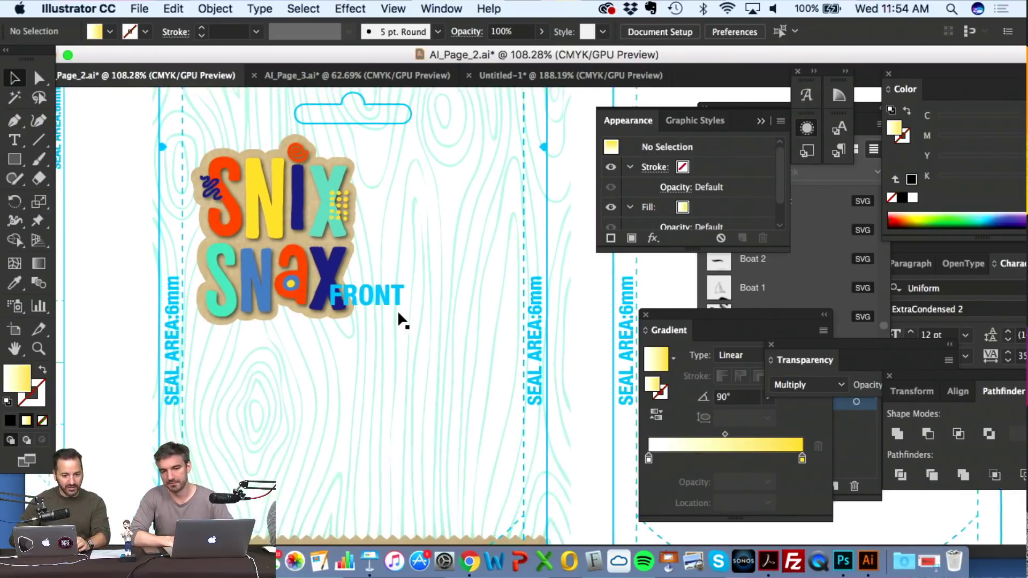
{"action": "scroll", "coordinate": [398, 310], "scroll_direction": "left", "scroll_amount": 1}
{"action": "scroll", "coordinate": [397, 313], "scroll_direction": "down", "scroll_amount": 3}
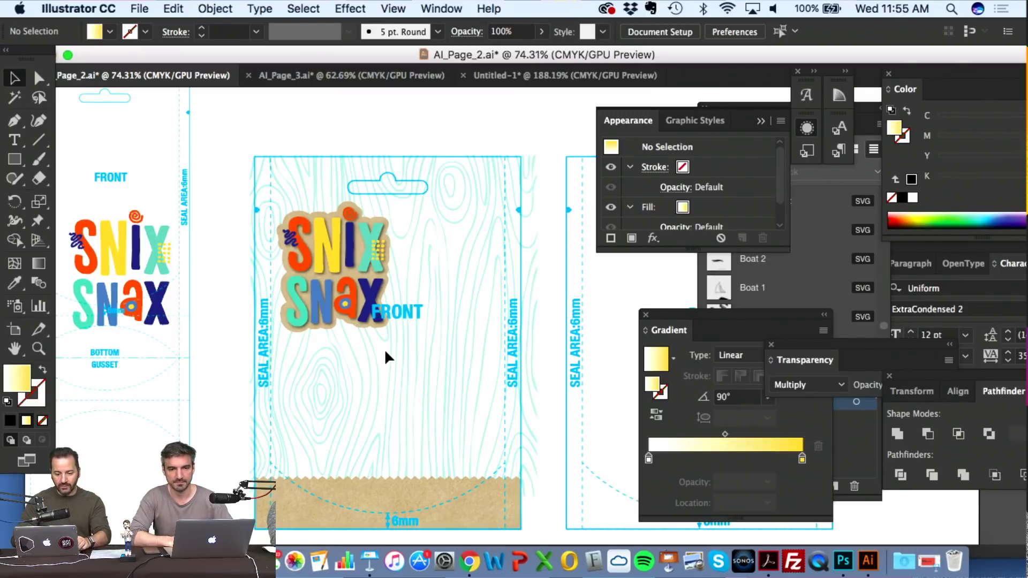
{"action": "scroll", "coordinate": [384, 348], "scroll_direction": "up", "scroll_amount": 6}
{"action": "scroll", "coordinate": [384, 346], "scroll_direction": "up", "scroll_amount": 1}
{"action": "scroll", "coordinate": [381, 319], "scroll_direction": "up", "scroll_amount": 3}
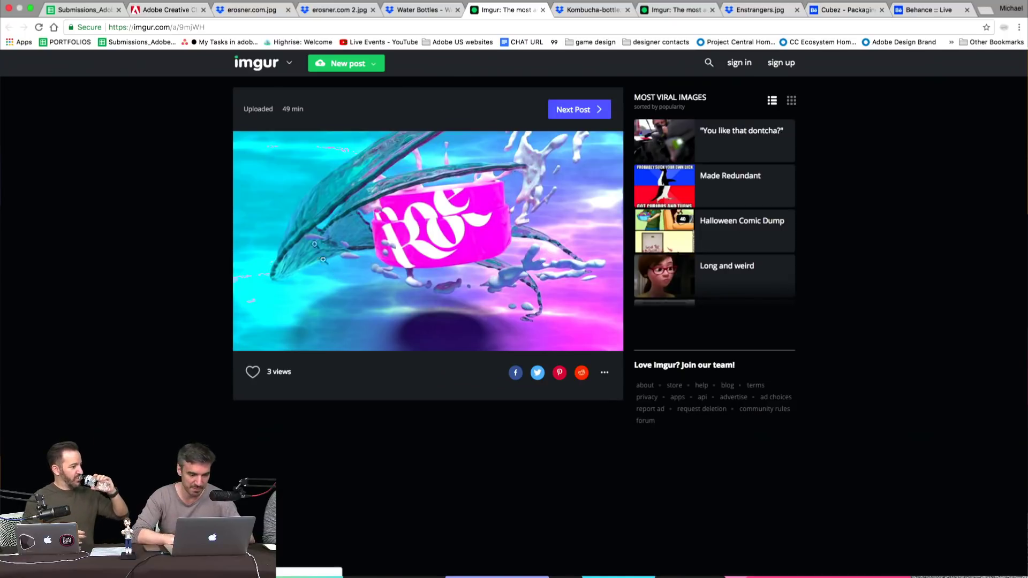
- Switch to the browser and review the submitted mockup images of the water bottles, the coffee cup and the shopping bag
{"action": "left_click", "coordinate": [423, 10]}
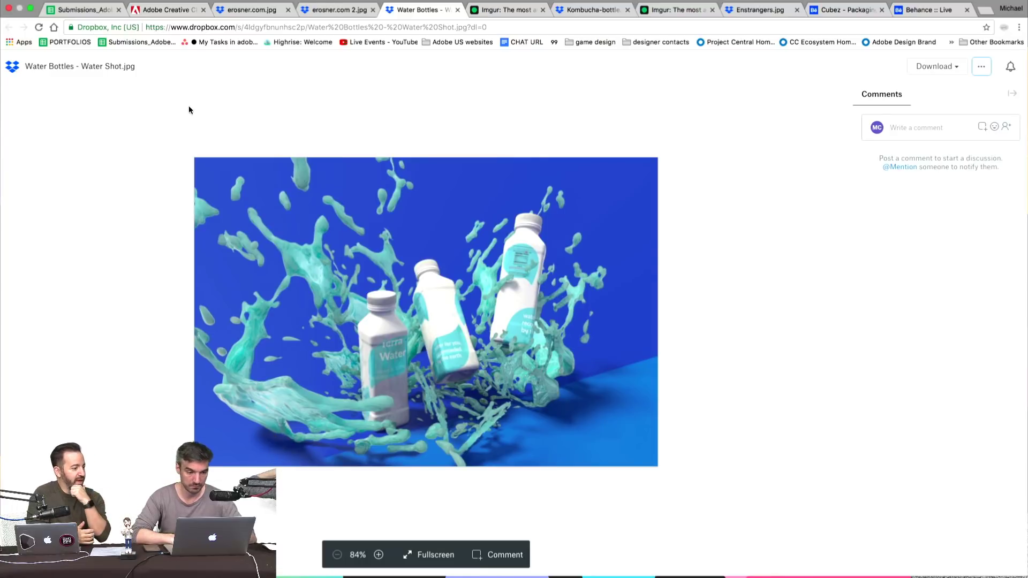
{"action": "left_click", "coordinate": [345, 15]}
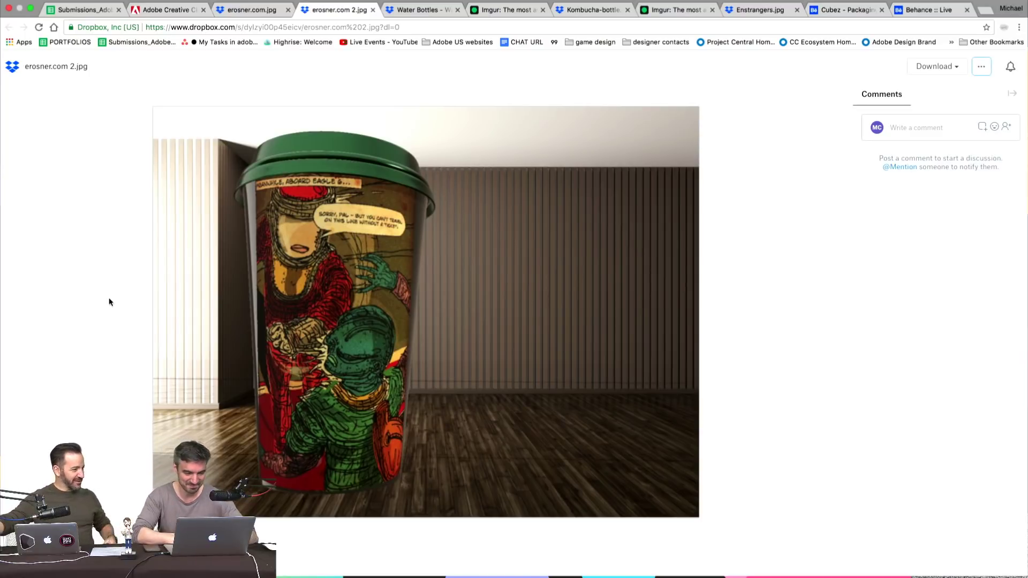
{"action": "left_click", "coordinate": [259, 11]}
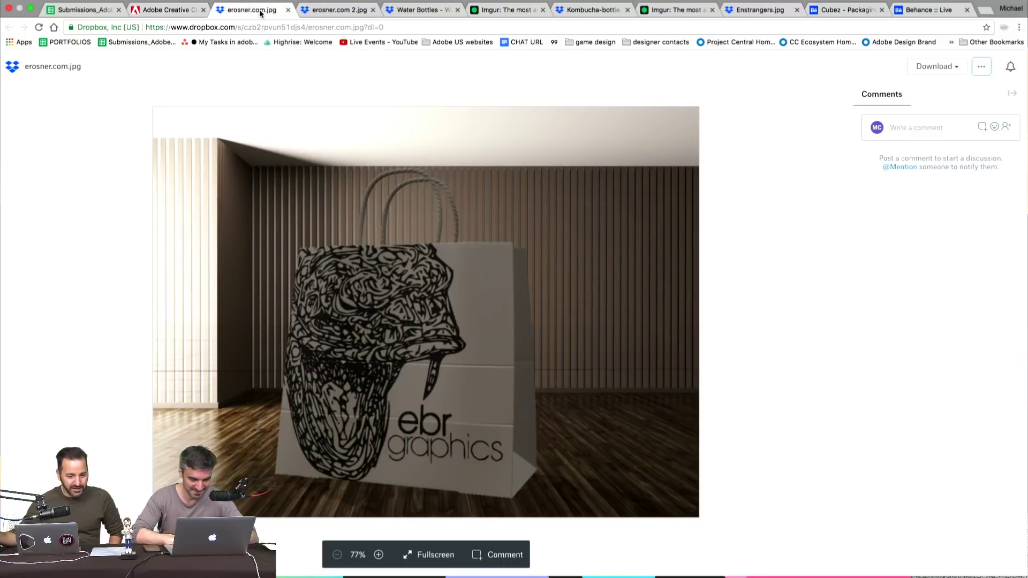
{"action": "key", "text": "ctrl+Tab"}
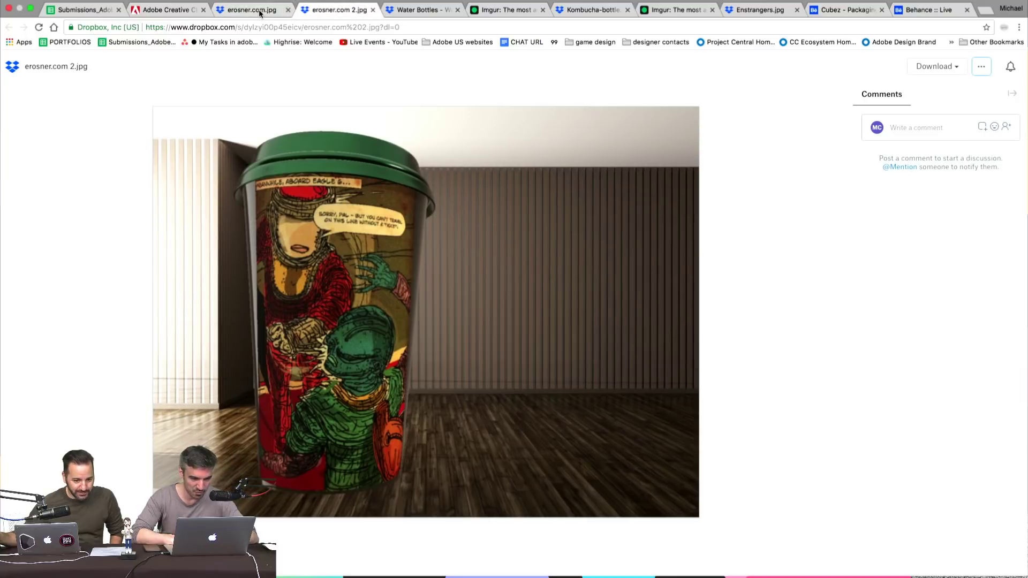
{"action": "left_click", "coordinate": [259, 11]}
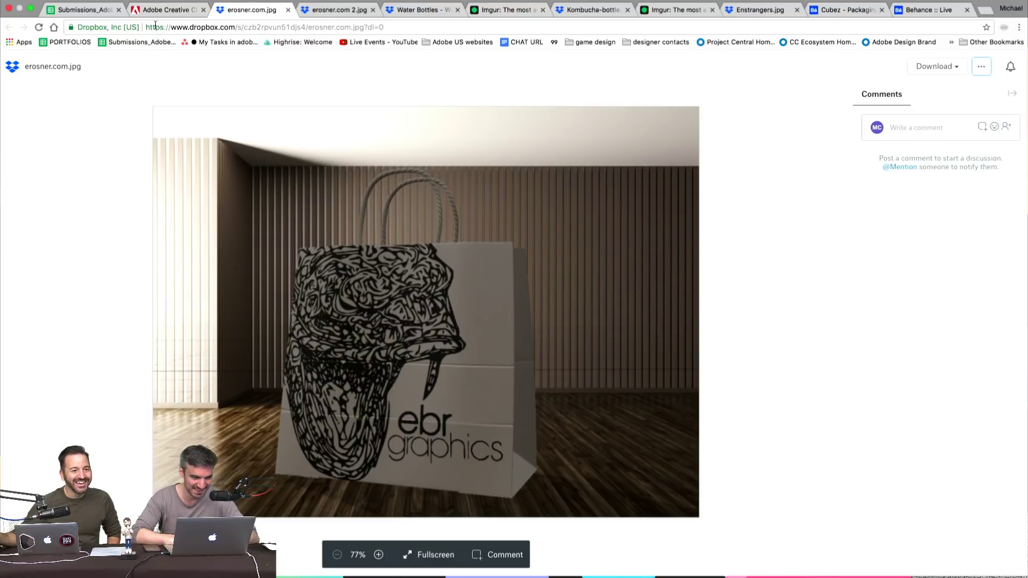
{"action": "left_click", "coordinate": [177, 11]}
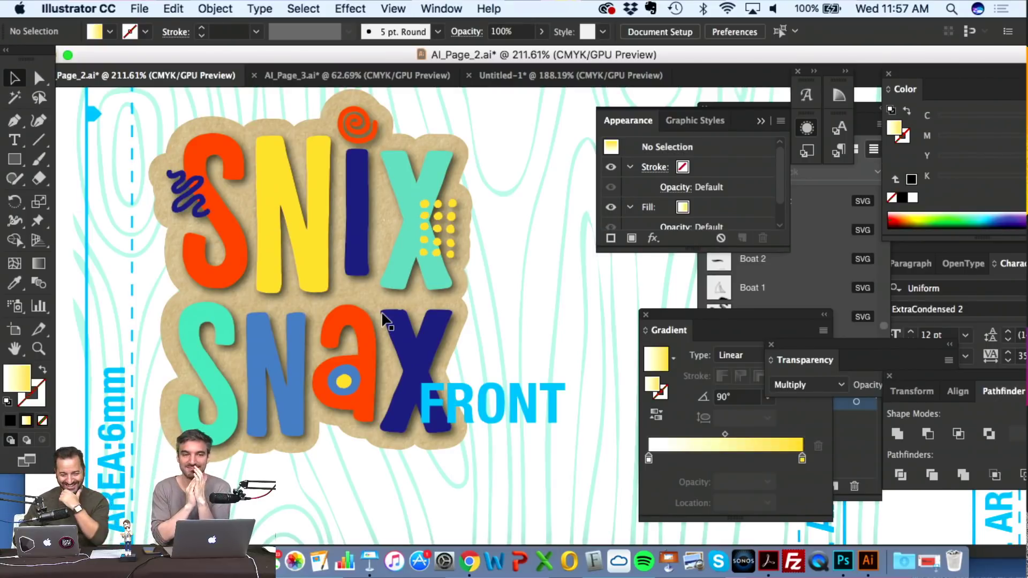
- Switch back to Illustrator and examine the drop-shadowed logo on its kraft backing up close and against the whole front panel
{"action": "scroll", "coordinate": [382, 314], "scroll_direction": "up", "scroll_amount": 3}
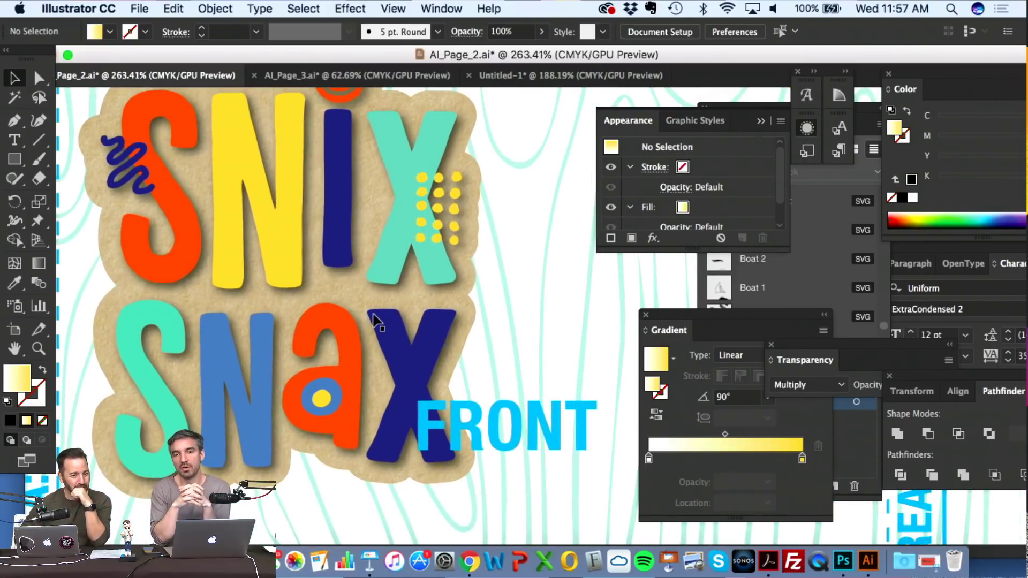
{"action": "scroll", "coordinate": [374, 316], "scroll_direction": "down", "scroll_amount": 3}
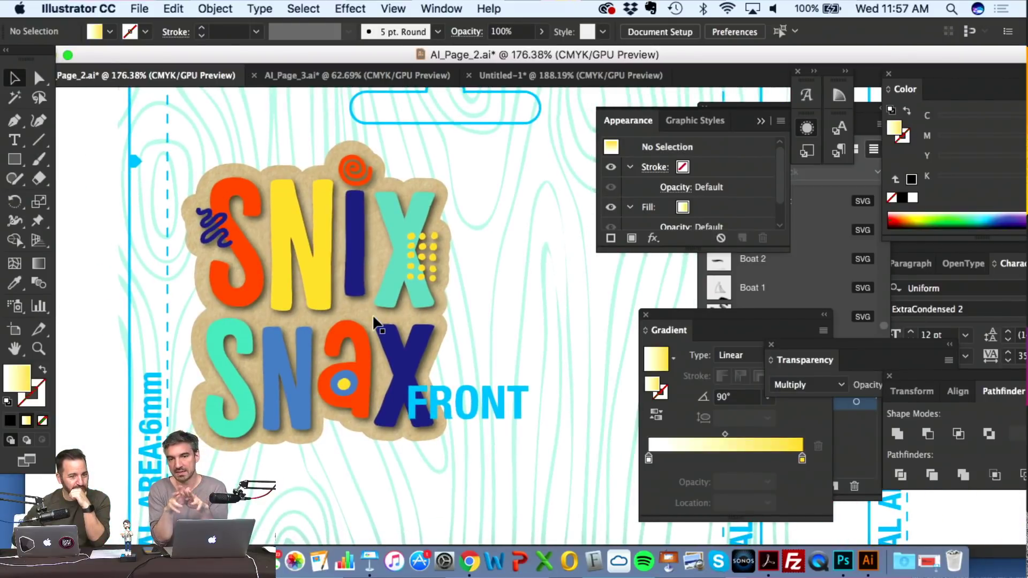
{"action": "scroll", "coordinate": [374, 319], "scroll_direction": "down", "scroll_amount": 1}
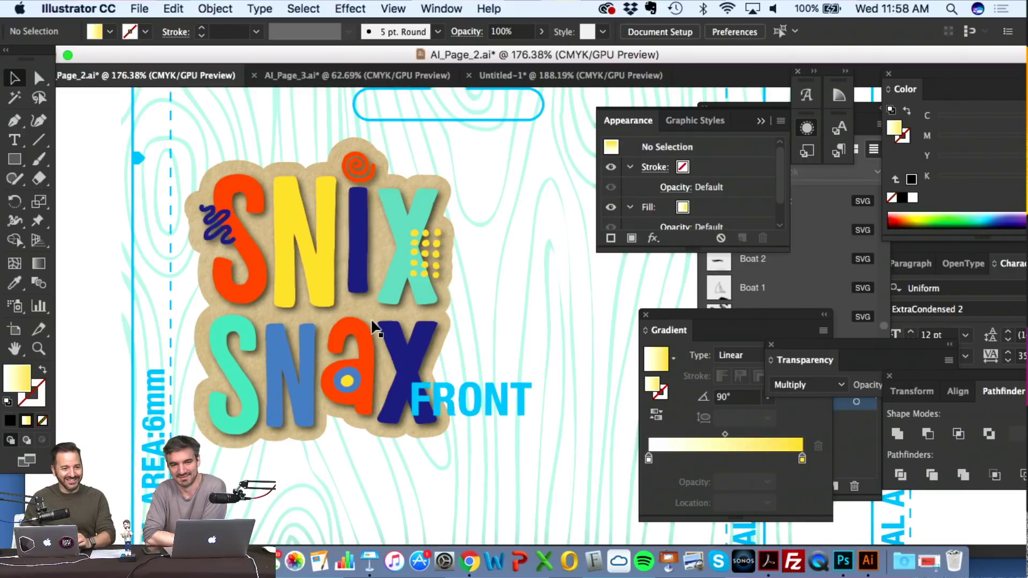
{"action": "scroll", "coordinate": [373, 325], "scroll_direction": "down", "scroll_amount": 2}
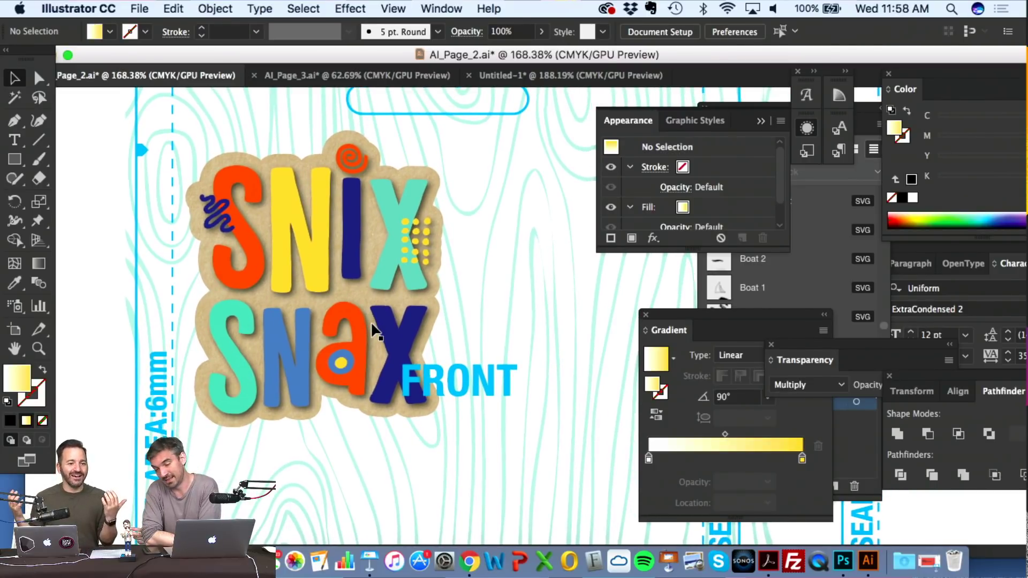
{"action": "scroll", "coordinate": [362, 342], "scroll_direction": "down", "scroll_amount": 3}
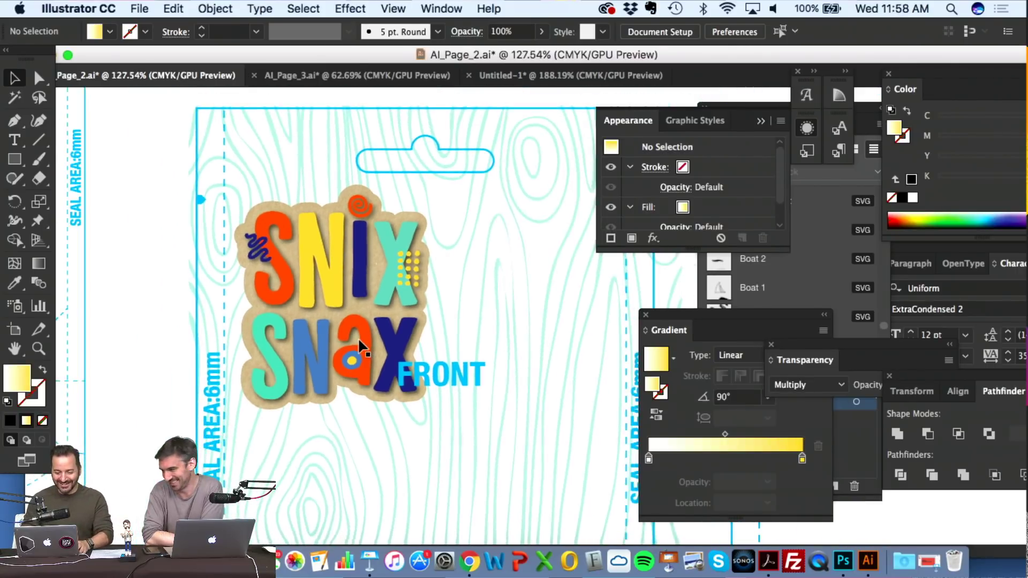
{"action": "scroll", "coordinate": [395, 320], "scroll_direction": "up", "scroll_amount": 4}
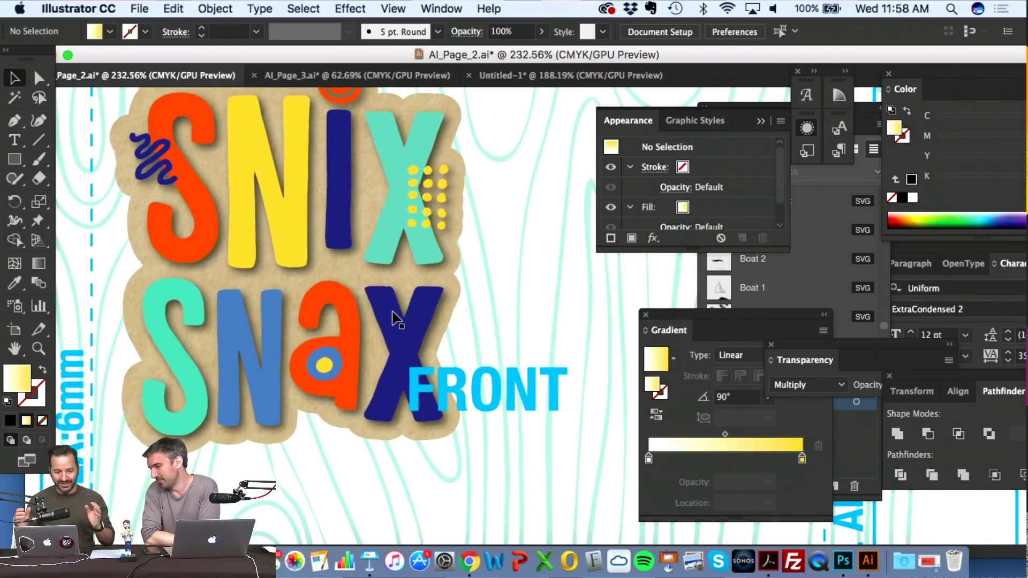
{"action": "scroll", "coordinate": [393, 313], "scroll_direction": "down", "scroll_amount": 3}
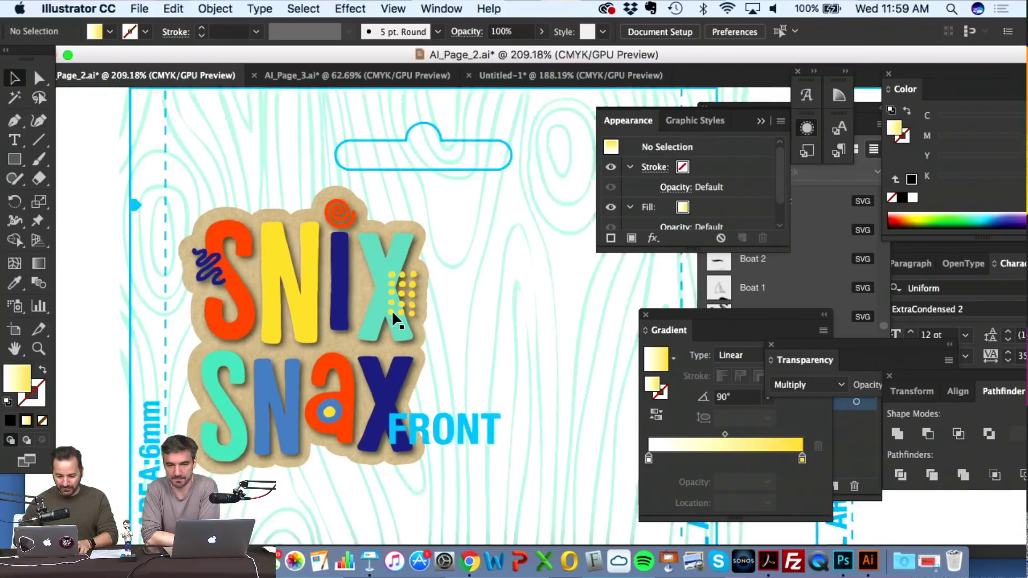
{"action": "scroll", "coordinate": [391, 310], "scroll_direction": "down", "scroll_amount": 2}
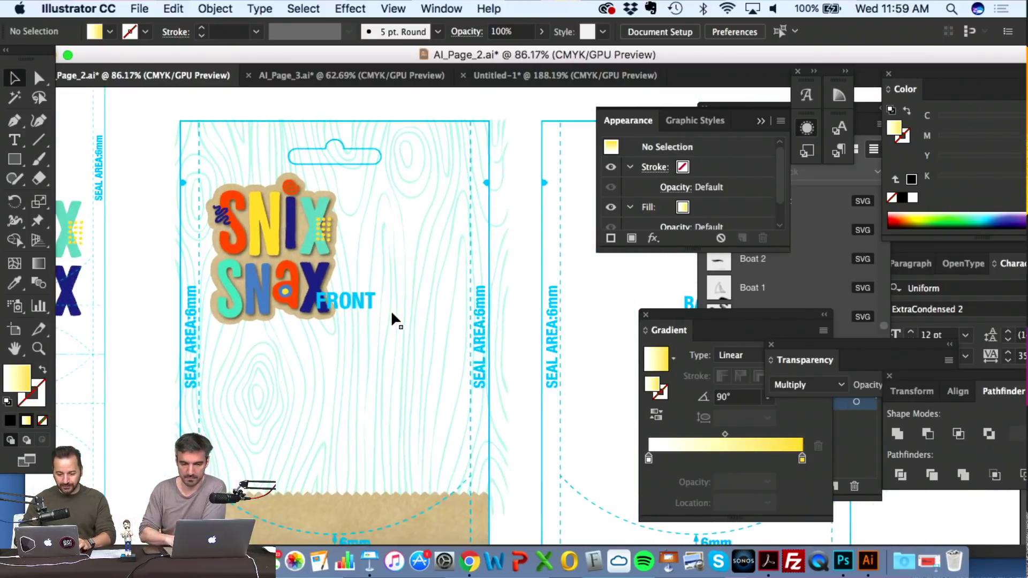
- Reduce the opacity of the woodgrain pattern group on the front panel to 30% and deselect it
{"action": "left_click", "coordinate": [380, 346]}
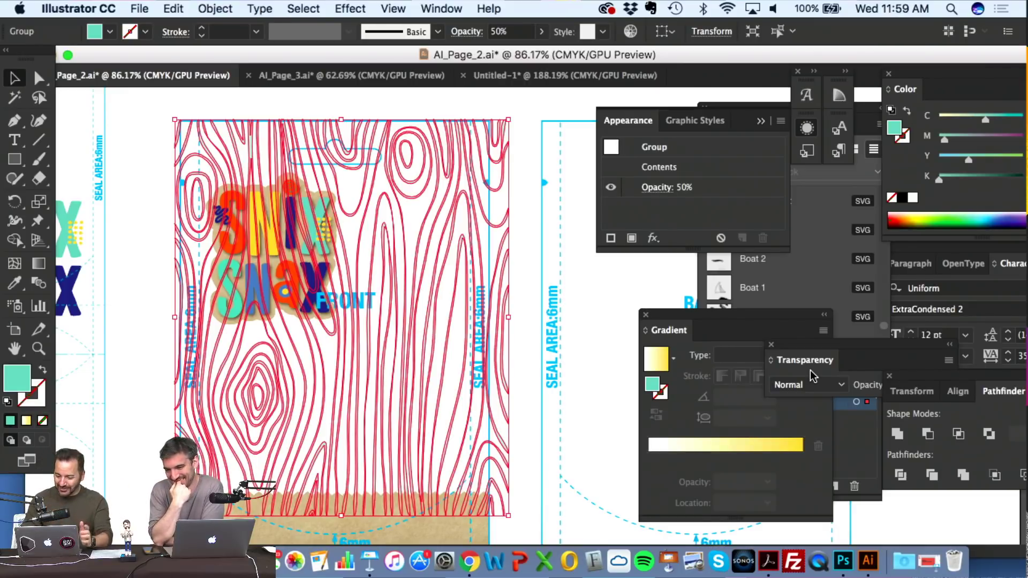
{"action": "left_click", "coordinate": [869, 385]}
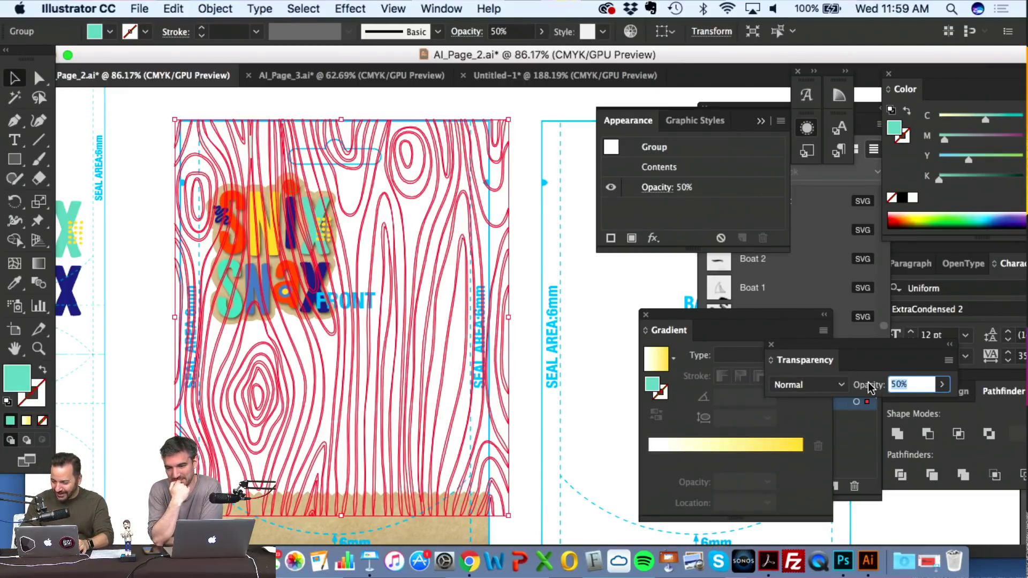
{"action": "type", "text": "30"}
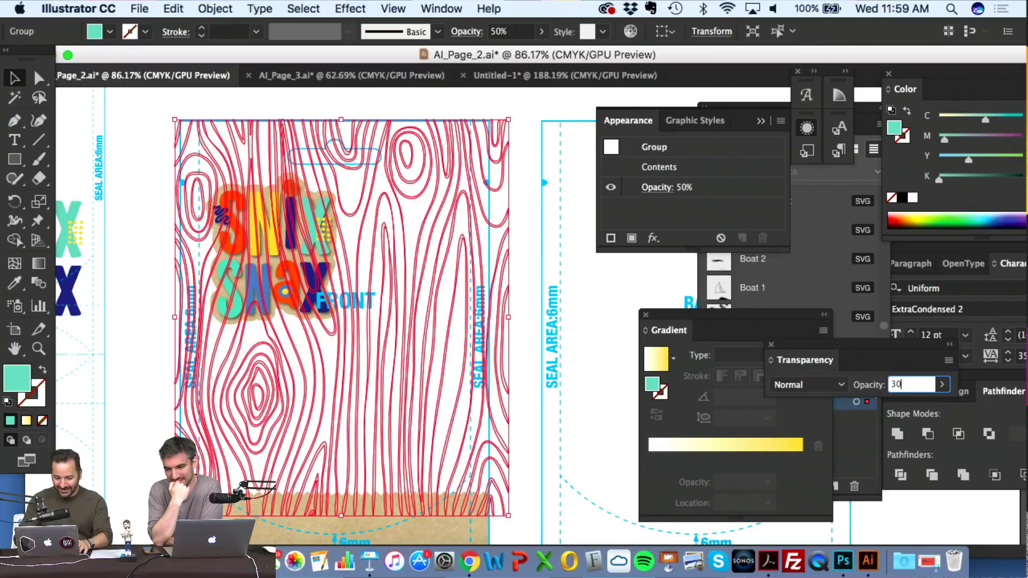
{"action": "key", "text": "Return"}
{"action": "left_click", "coordinate": [120, 323]}
{"action": "scroll", "coordinate": [134, 353], "scroll_direction": "down", "scroll_amount": 2}
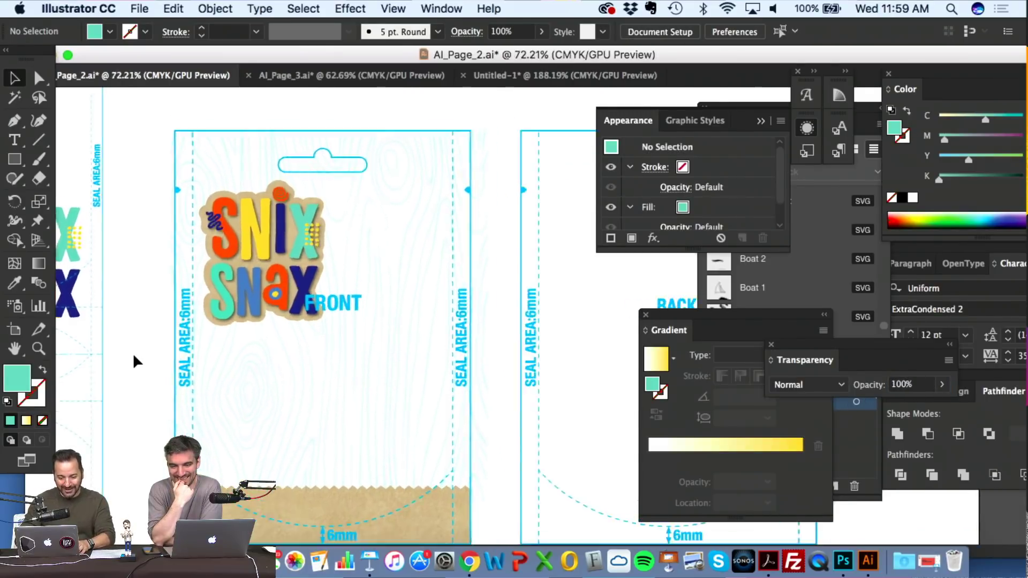
- Add the text "FRUIT SNAX", enlarge it to about 26.6 pt and place it below the logo on the front panel
{"action": "scroll", "coordinate": [134, 354], "scroll_direction": "up", "scroll_amount": 8}
{"action": "scroll", "coordinate": [133, 360], "scroll_direction": "down", "scroll_amount": 2}
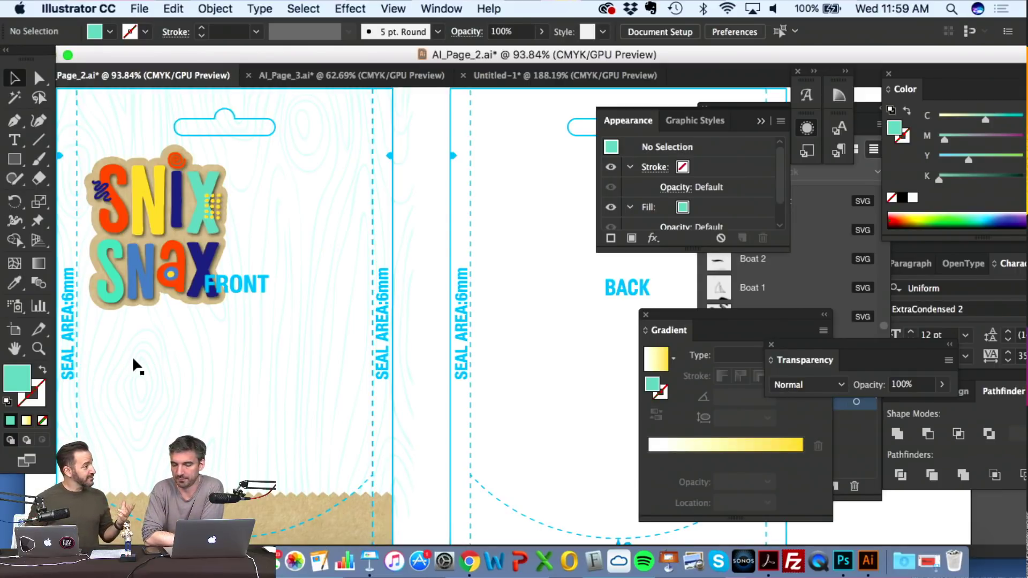
{"action": "scroll", "coordinate": [146, 362], "scroll_direction": "down", "scroll_amount": 1}
{"action": "key", "text": "t"}
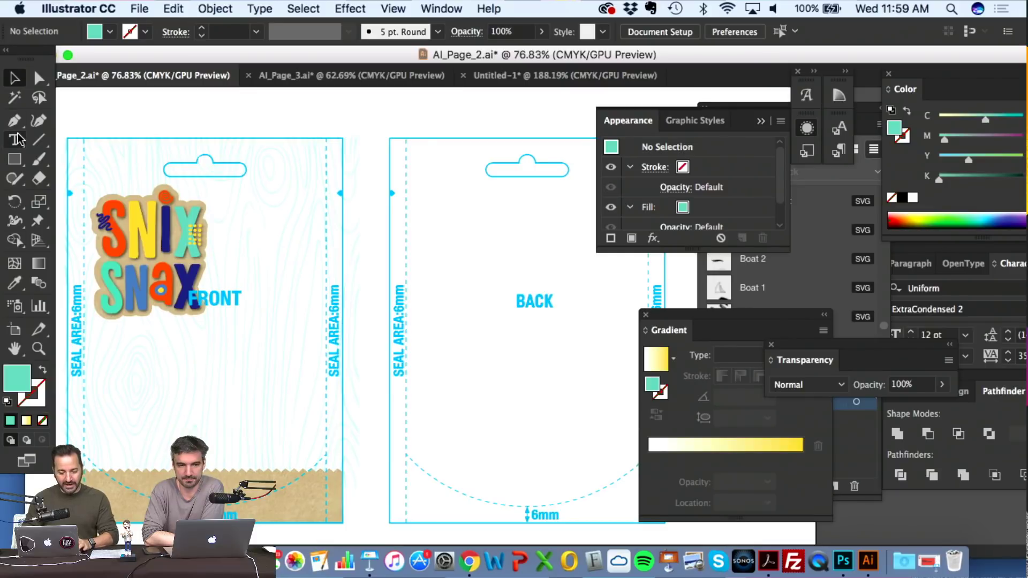
{"action": "left_click", "coordinate": [129, 114]}
{"action": "type", "text": "FRUI"}
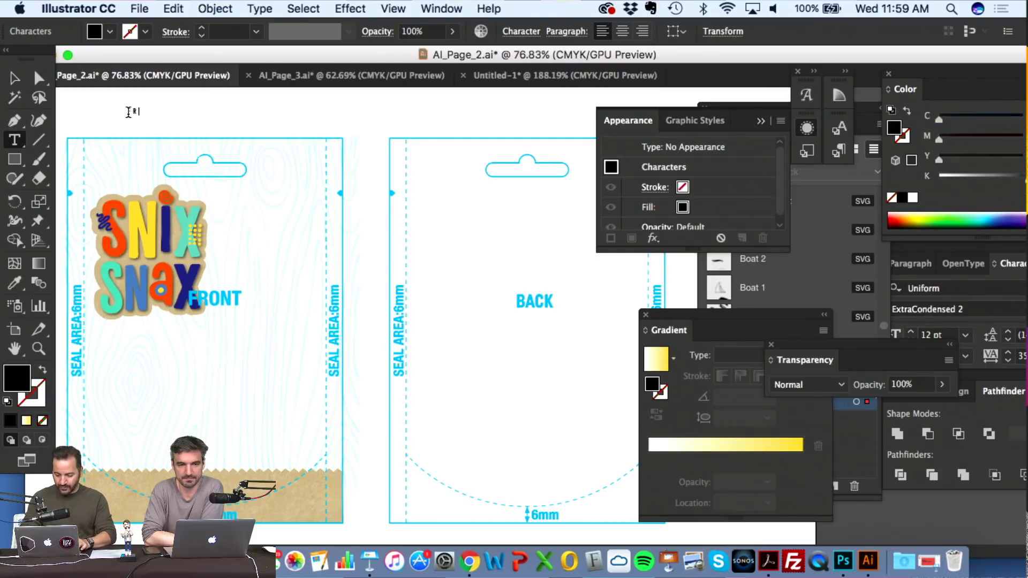
{"action": "type", "text": "T SNAX"}
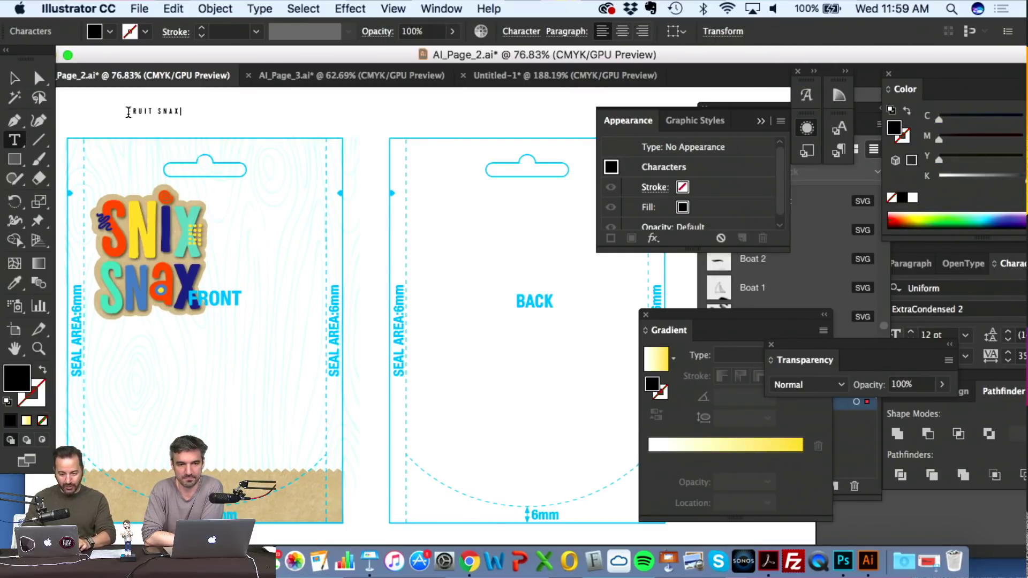
{"action": "left_click", "coordinate": [14, 78]}
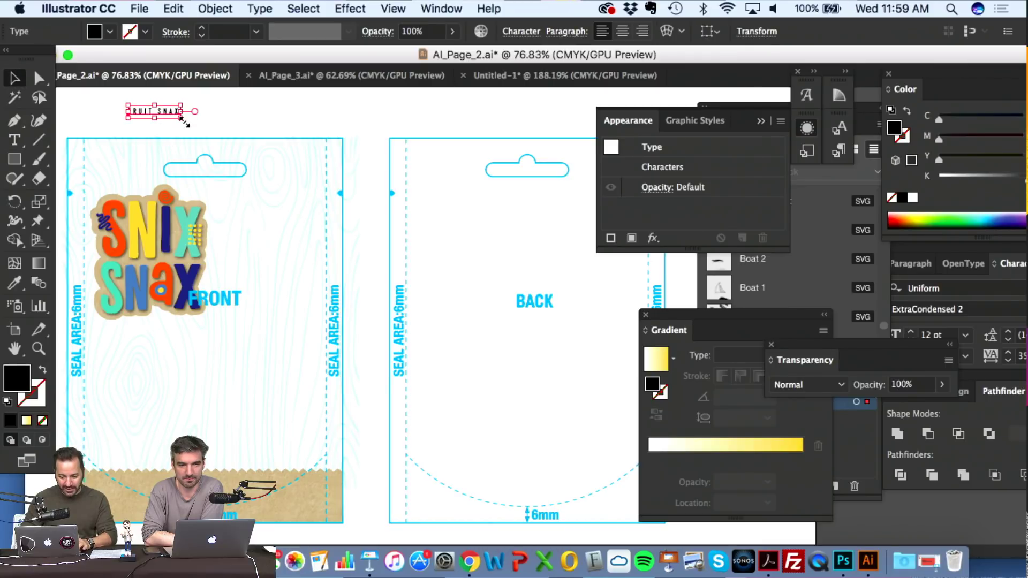
{"action": "left_click_drag", "start_coordinate": [184, 116], "coordinate": [220, 357]}
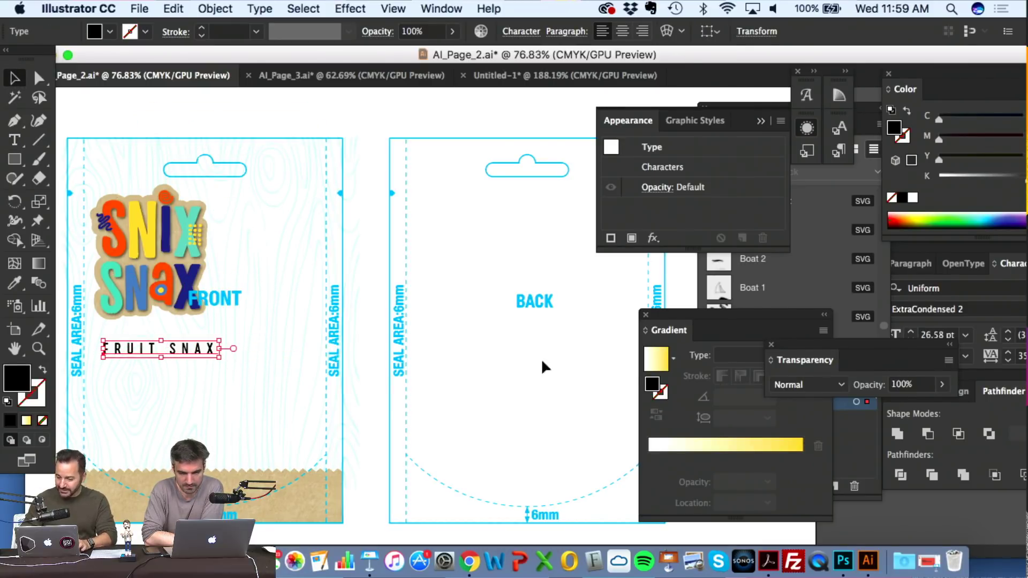
- Change the font of the FRUIT SNAX text to Childish Reverie
{"action": "left_click", "coordinate": [970, 409]}
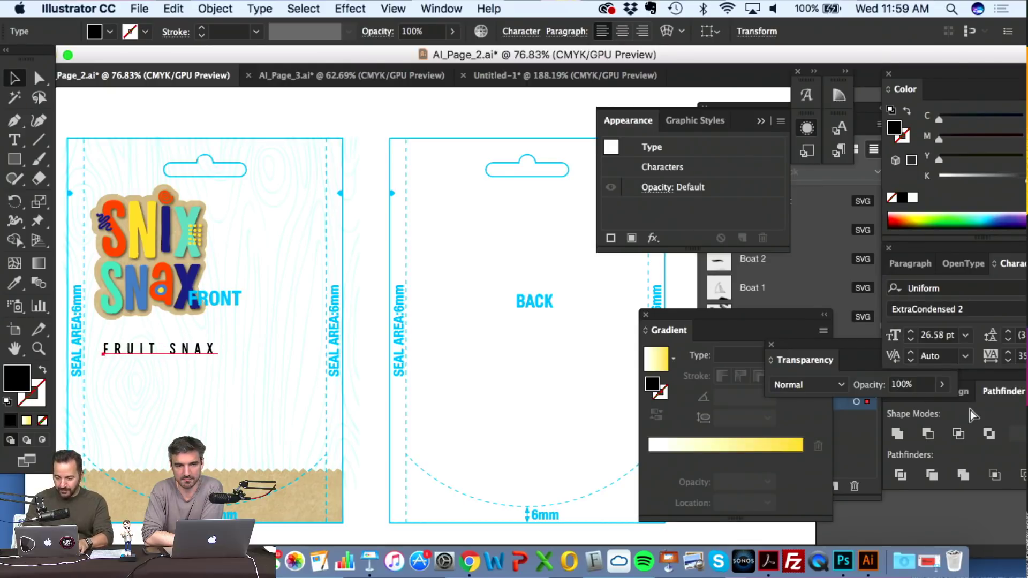
{"action": "left_click", "coordinate": [978, 288]}
{"action": "type", "text": "ch"}
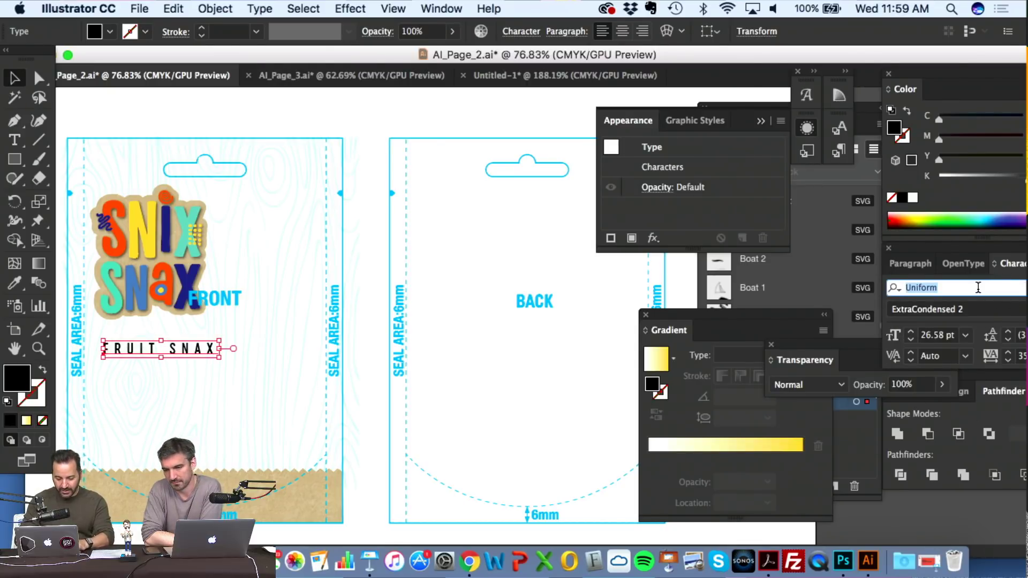
{"action": "type", "text": "i"}
{"action": "key", "text": "Return"}
{"action": "scroll", "coordinate": [435, 331], "scroll_direction": "right", "scroll_amount": 3}
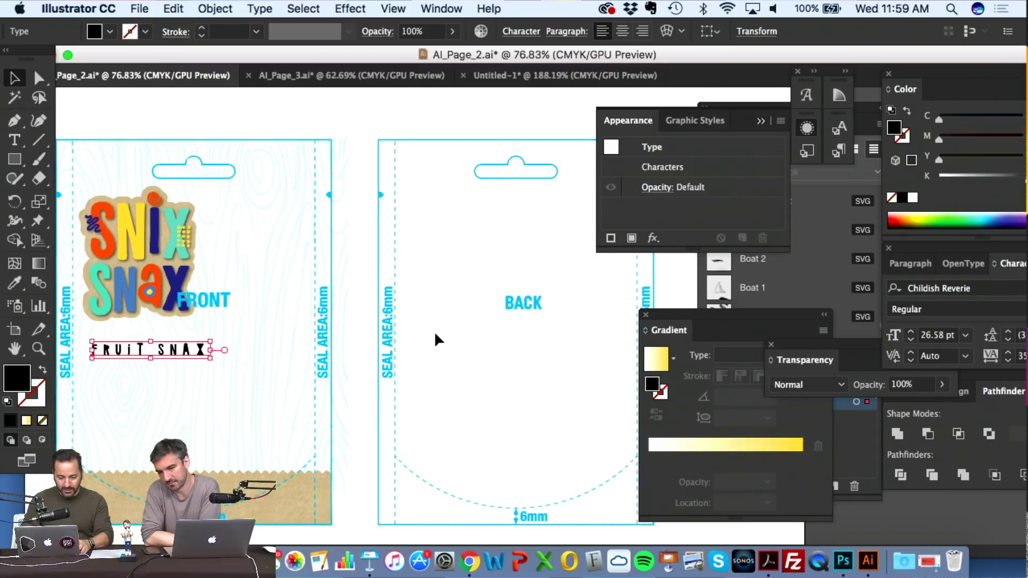
- Enlarge the FRUIT SNAX text to about 41.3 pt and set its tracking to 0
{"action": "scroll", "coordinate": [323, 356], "scroll_direction": "left", "scroll_amount": 5}
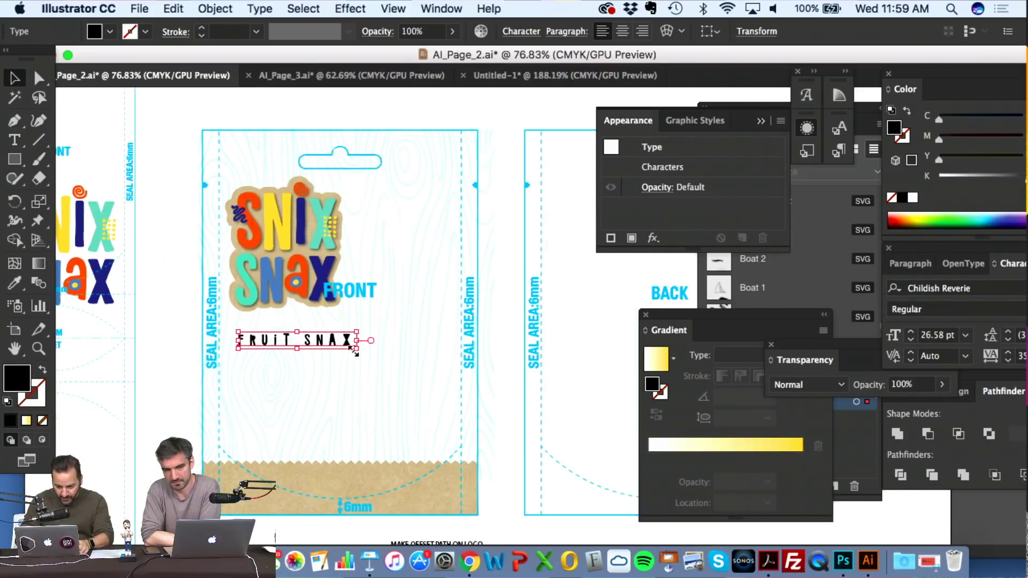
{"action": "left_click_drag", "start_coordinate": [362, 354], "coordinate": [427, 364]}
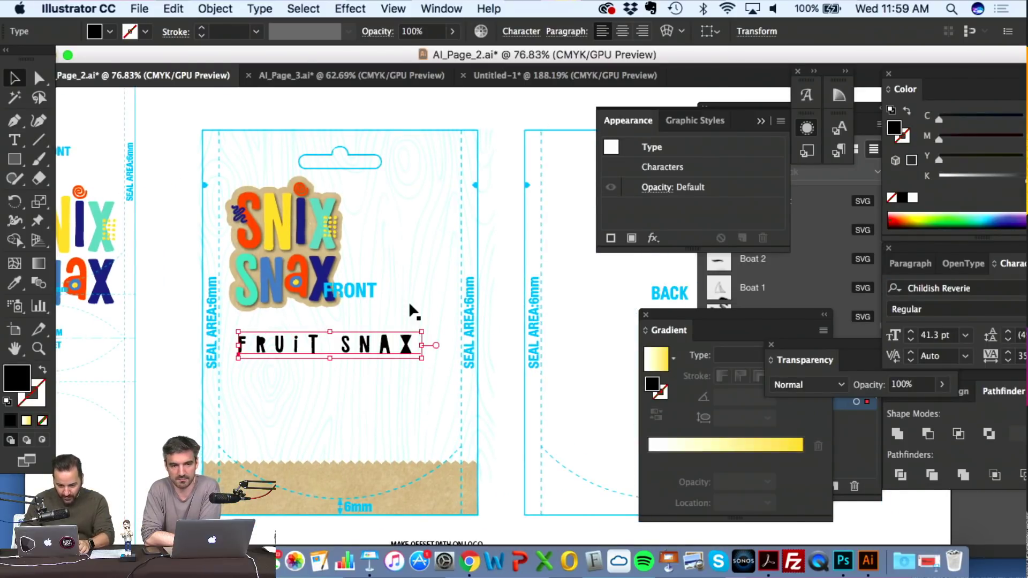
{"action": "scroll", "coordinate": [409, 301], "scroll_direction": "up", "scroll_amount": 3}
{"action": "scroll", "coordinate": [409, 301], "scroll_direction": "down", "scroll_amount": 4}
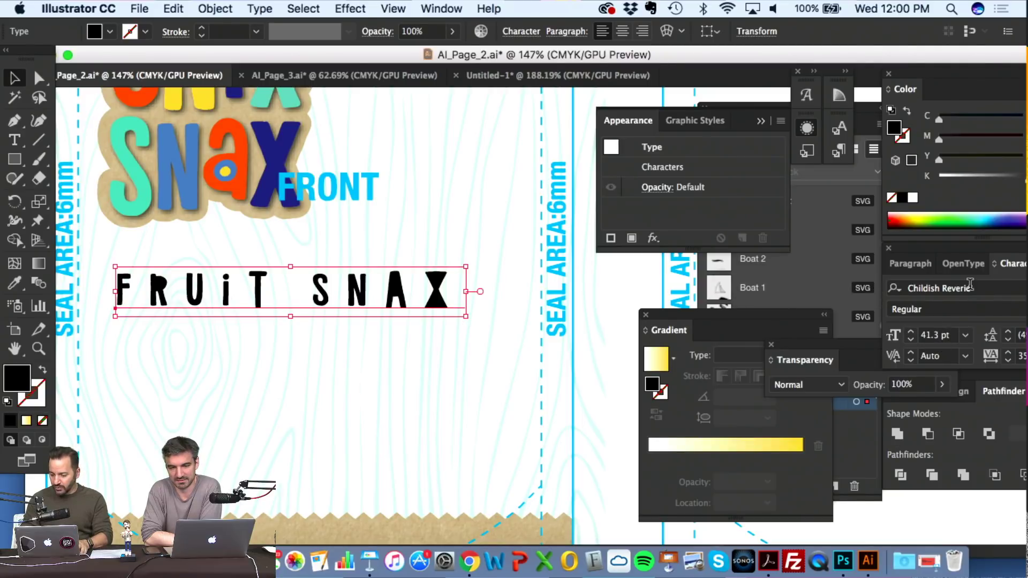
{"action": "left_click", "coordinate": [1023, 357]}
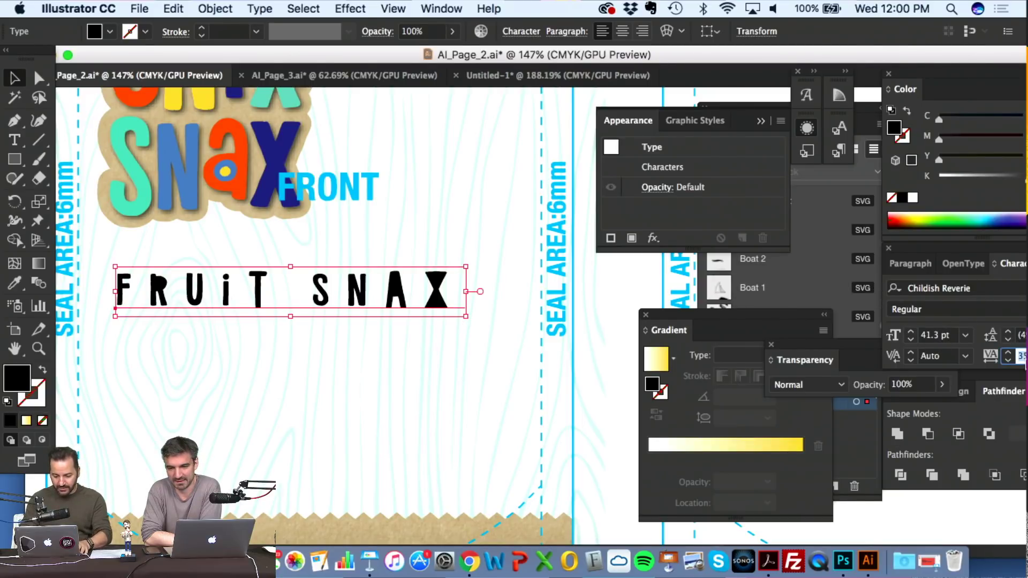
{"action": "type", "text": "0"}
{"action": "key", "text": "Return"}
{"action": "scroll", "coordinate": [326, 288], "scroll_direction": "left", "scroll_amount": 2}
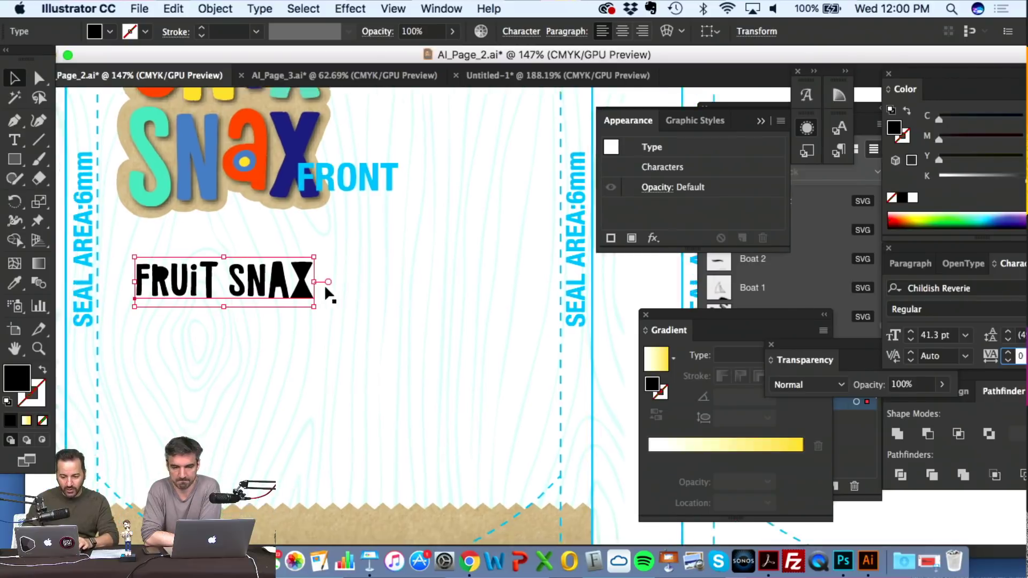
- Move the FRUIT SNAX text off the front panel onto the blank canvas above the package's top edge
{"action": "scroll", "coordinate": [326, 290], "scroll_direction": "left", "scroll_amount": 5}
{"action": "scroll", "coordinate": [325, 290], "scroll_direction": "right", "scroll_amount": 3}
{"action": "scroll", "coordinate": [285, 271], "scroll_direction": "up", "scroll_amount": 8}
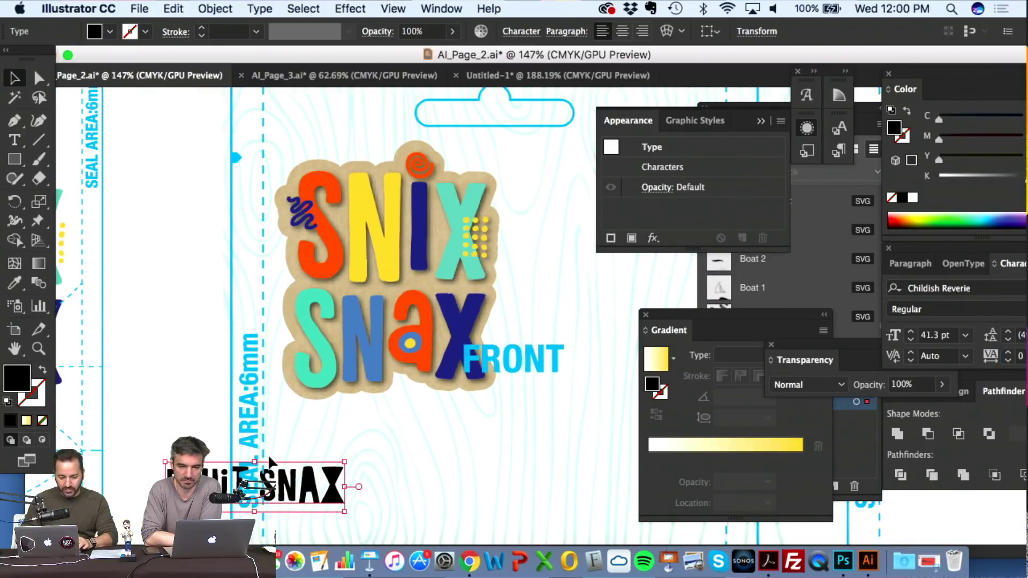
{"action": "left_click_drag", "start_coordinate": [268, 455], "coordinate": [268, 141]}
{"action": "scroll", "coordinate": [259, 208], "scroll_direction": "up", "scroll_amount": 6}
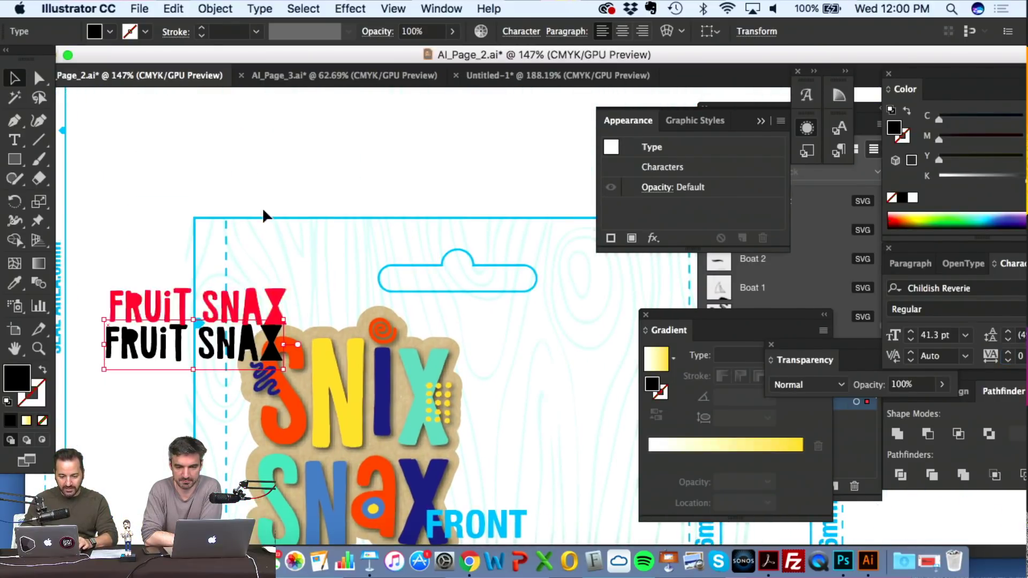
{"action": "left_click_drag", "start_coordinate": [262, 207], "coordinate": [276, 163]}
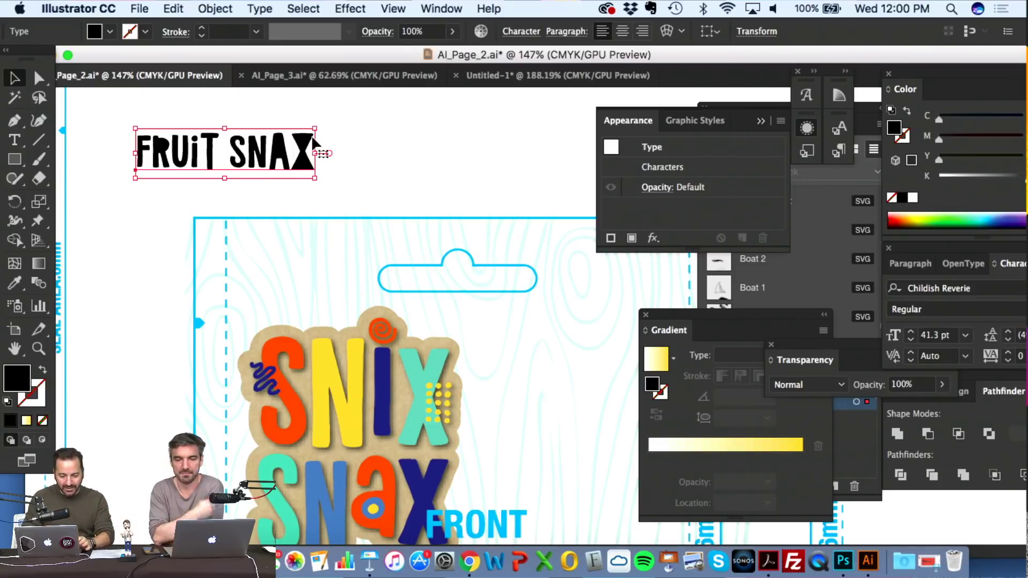
- Try converting the FRUIT SNAX text to outlines and undo the conversion to keep it as live type
{"action": "scroll", "coordinate": [321, 152], "scroll_direction": "up", "scroll_amount": 3}
{"action": "scroll", "coordinate": [315, 143], "scroll_direction": "left", "scroll_amount": 3}
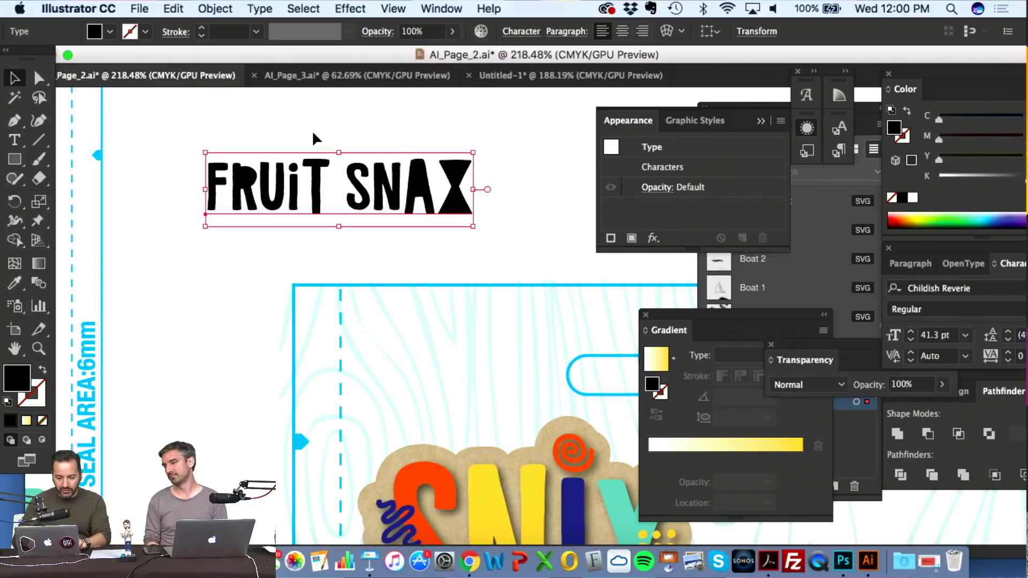
{"action": "scroll", "coordinate": [314, 134], "scroll_direction": "up", "scroll_amount": 2}
{"action": "key", "text": "super+shift+o"}
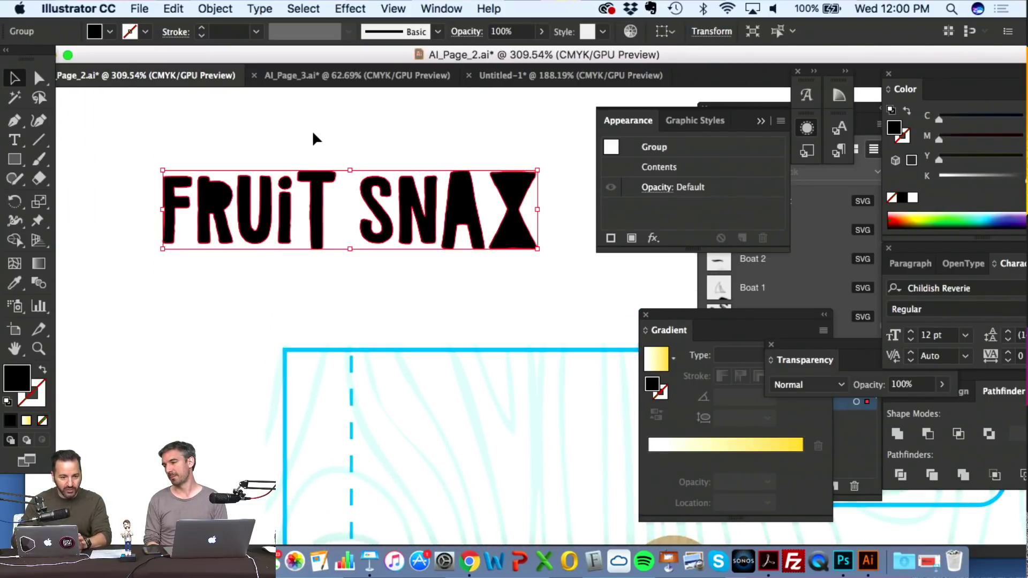
{"action": "left_click", "coordinate": [203, 233]}
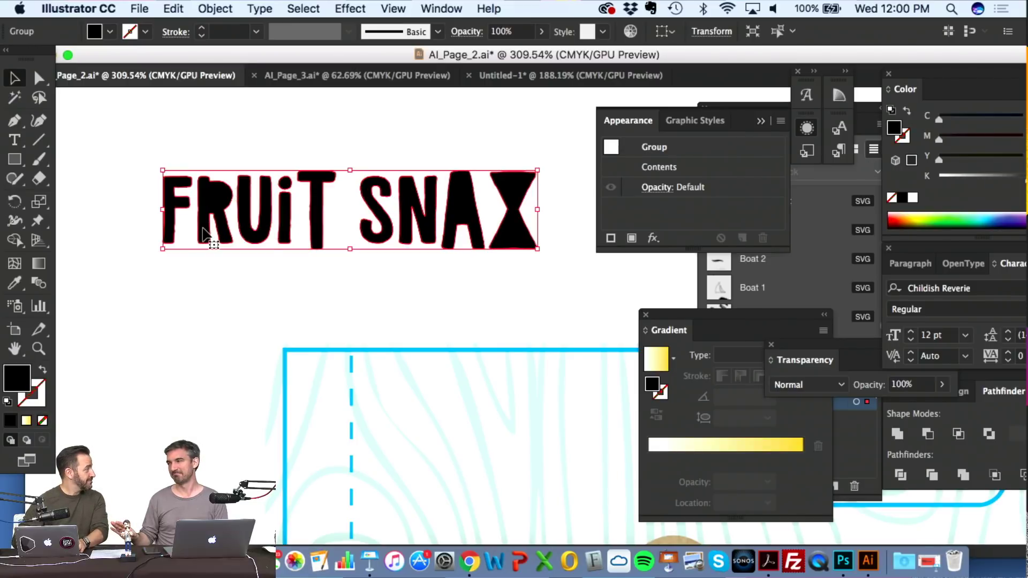
{"action": "key", "text": "super+z"}
{"action": "key", "text": "super+z"}
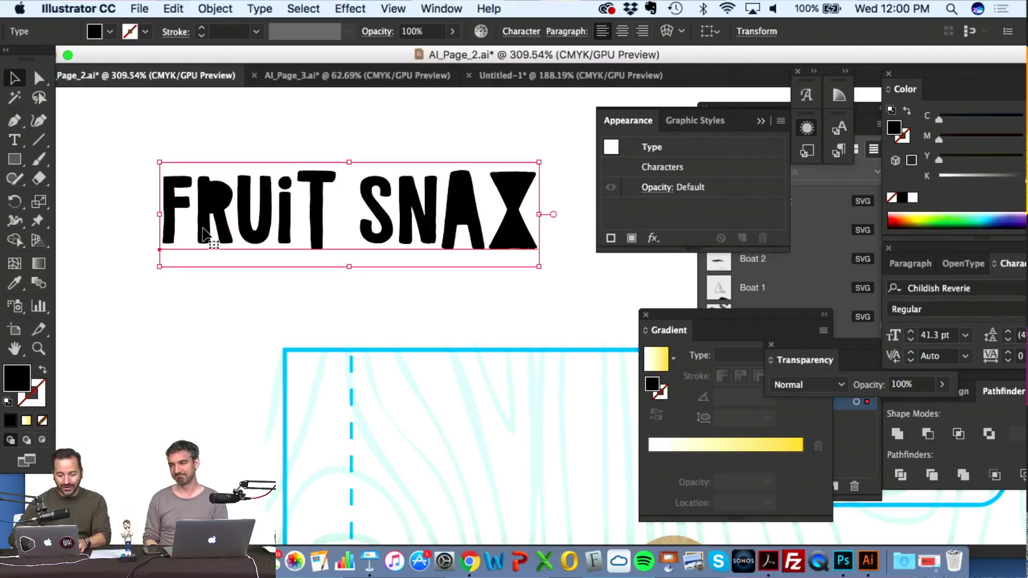
- Lower the R in FRUIT with the Touch Type tool and tilt it slightly clockwise
{"action": "scroll", "coordinate": [202, 228], "scroll_direction": "right", "scroll_amount": 3}
{"action": "scroll", "coordinate": [203, 228], "scroll_direction": "down", "scroll_amount": 1}
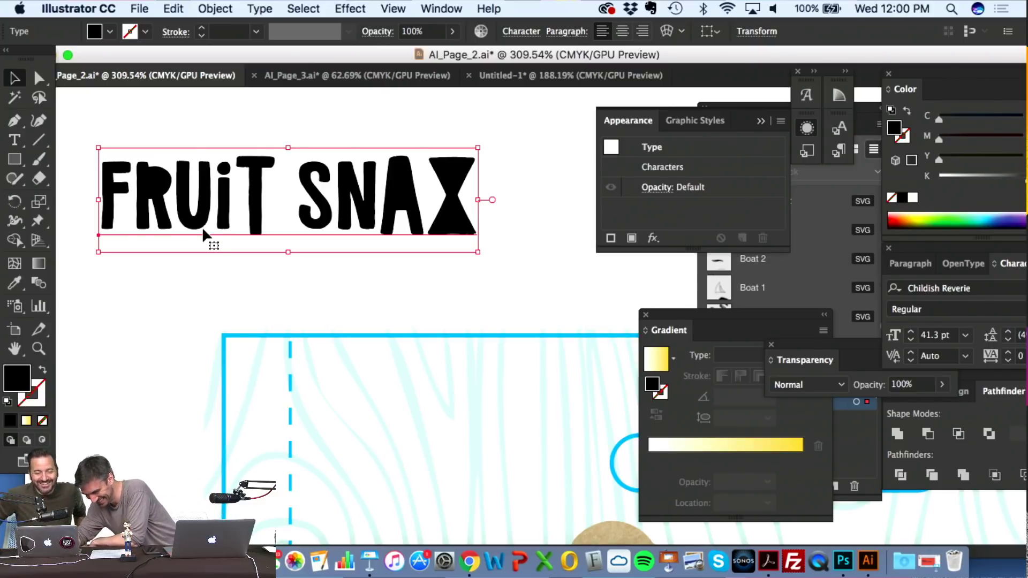
{"action": "left_click", "coordinate": [14, 141]}
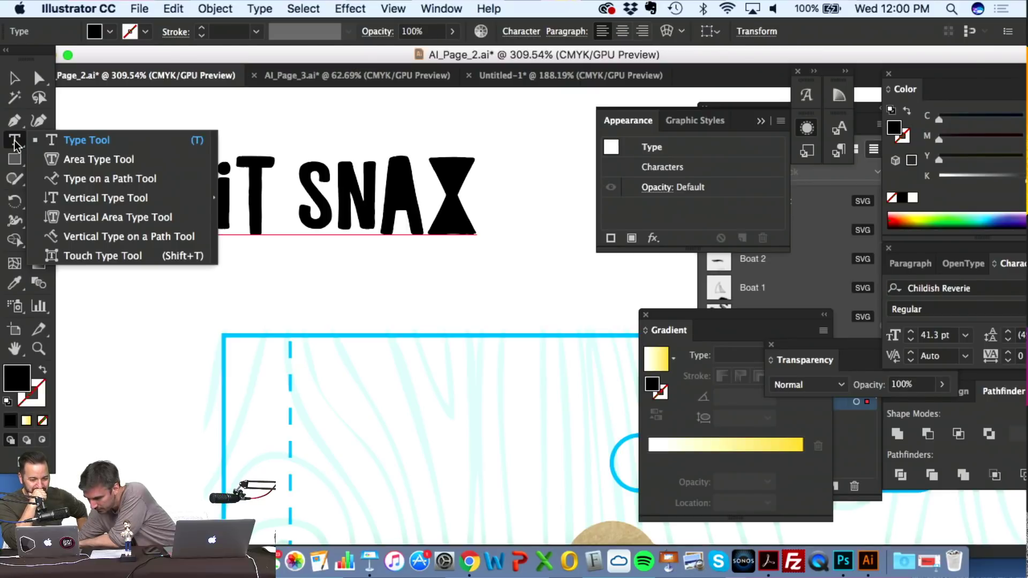
{"action": "left_click", "coordinate": [75, 256]}
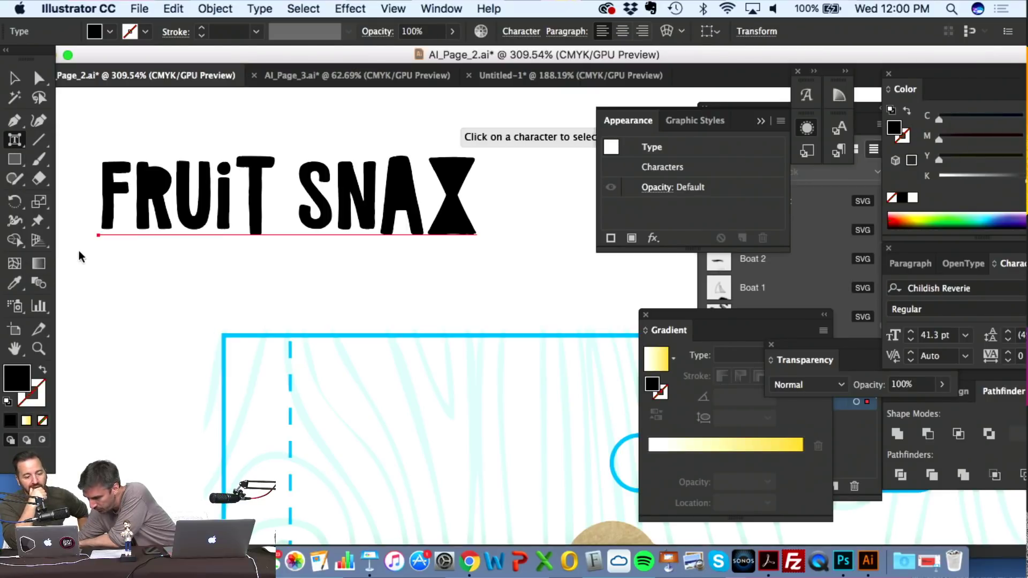
{"action": "left_click", "coordinate": [154, 189]}
{"action": "left_click_drag", "start_coordinate": [154, 189], "coordinate": [152, 202]}
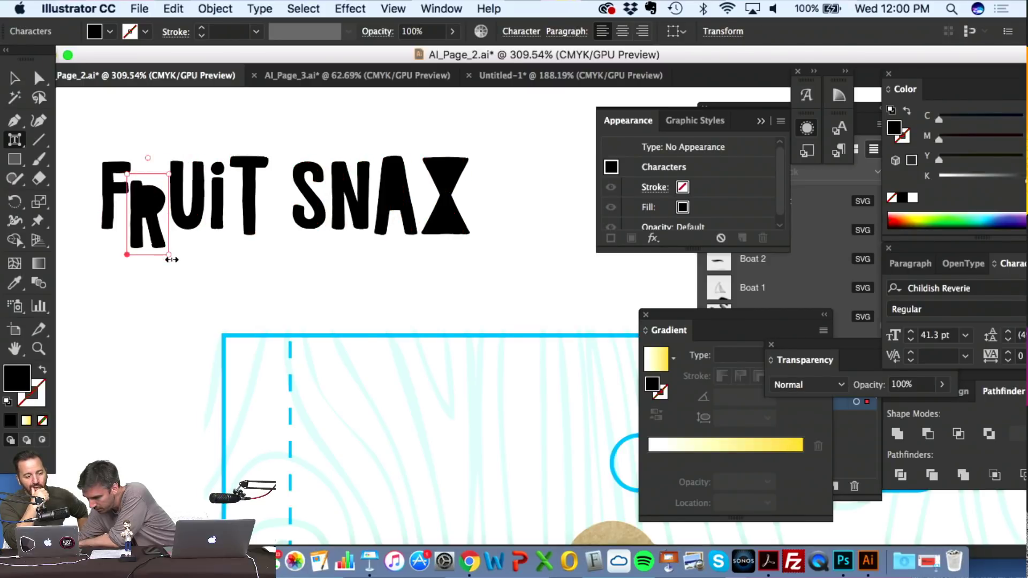
{"action": "left_click_drag", "start_coordinate": [148, 156], "coordinate": [161, 160]}
- Slightly enlarge the U in FRUIT and move the letter i down below the other letters
{"action": "left_click", "coordinate": [191, 190]}
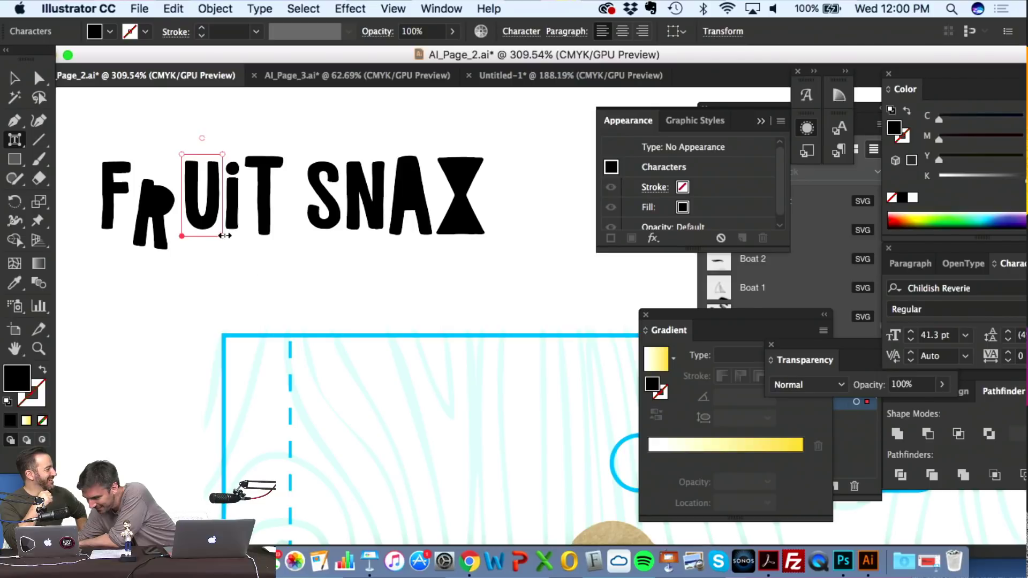
{"action": "mouse_move", "coordinate": [224, 236]}
{"action": "left_mouse_down"}
{"action": "mouse_move", "coordinate": [236, 236]}
{"action": "mouse_move", "coordinate": [223, 235]}
{"action": "left_mouse_up"}
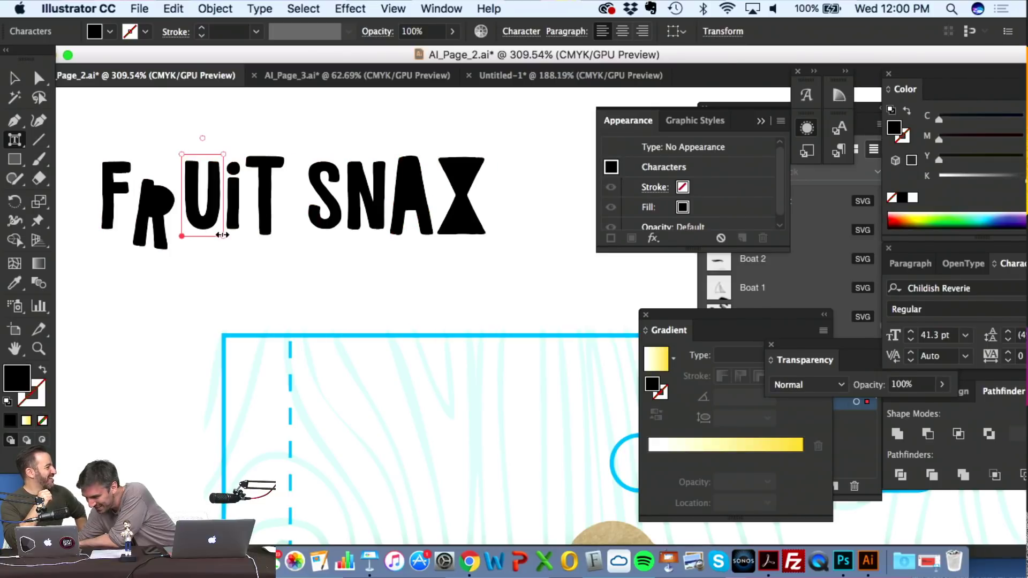
{"action": "left_click_drag", "start_coordinate": [224, 155], "coordinate": [240, 135]}
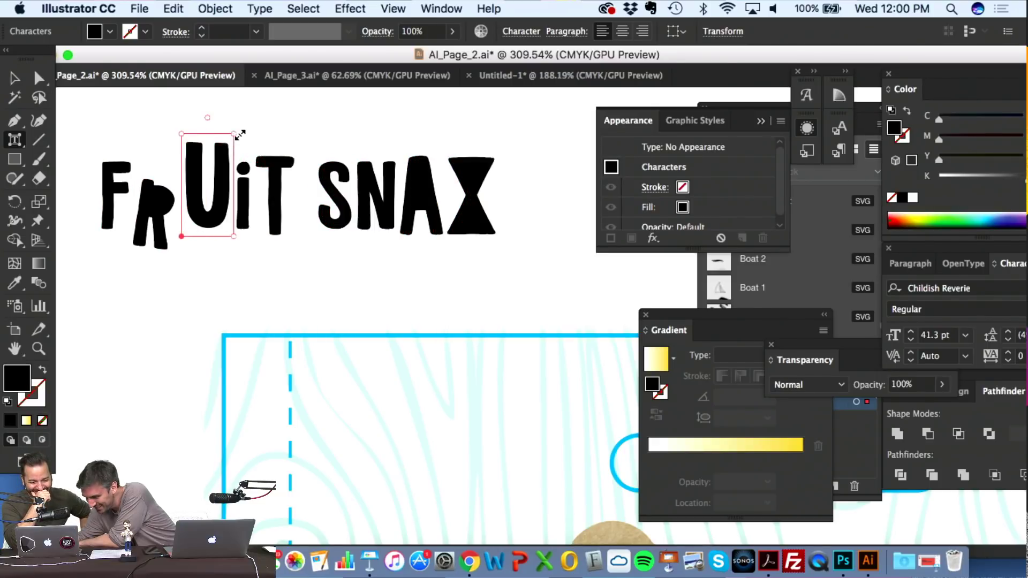
{"action": "key", "text": "super+z"}
{"action": "left_click", "coordinate": [243, 196]}
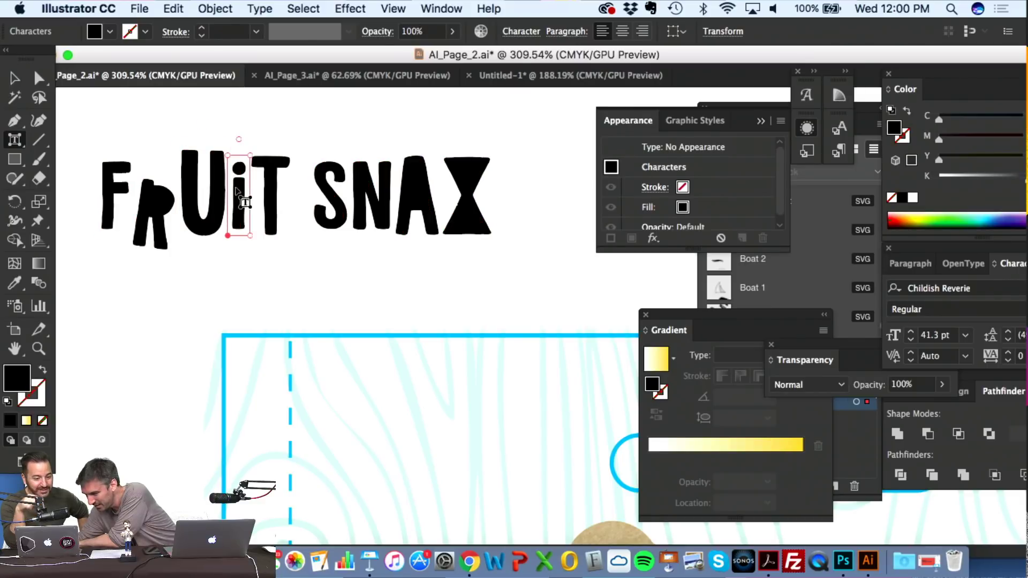
{"action": "left_click_drag", "start_coordinate": [240, 198], "coordinate": [240, 220]}
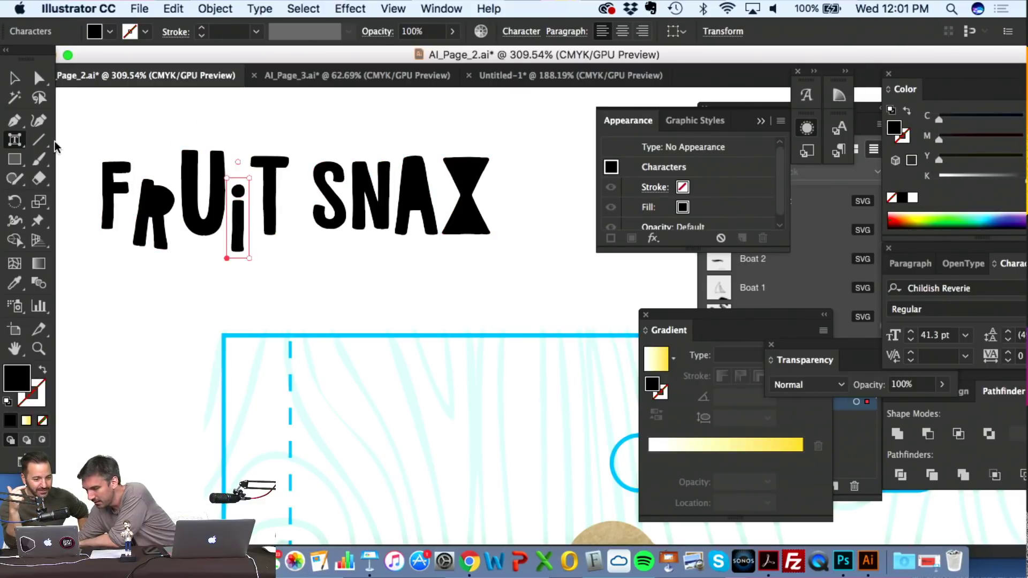
- Try replacing the word FRUIT with a first name using the Type tool and undo the replacement
{"action": "left_click_drag", "start_coordinate": [14, 140], "coordinate": [81, 140]}
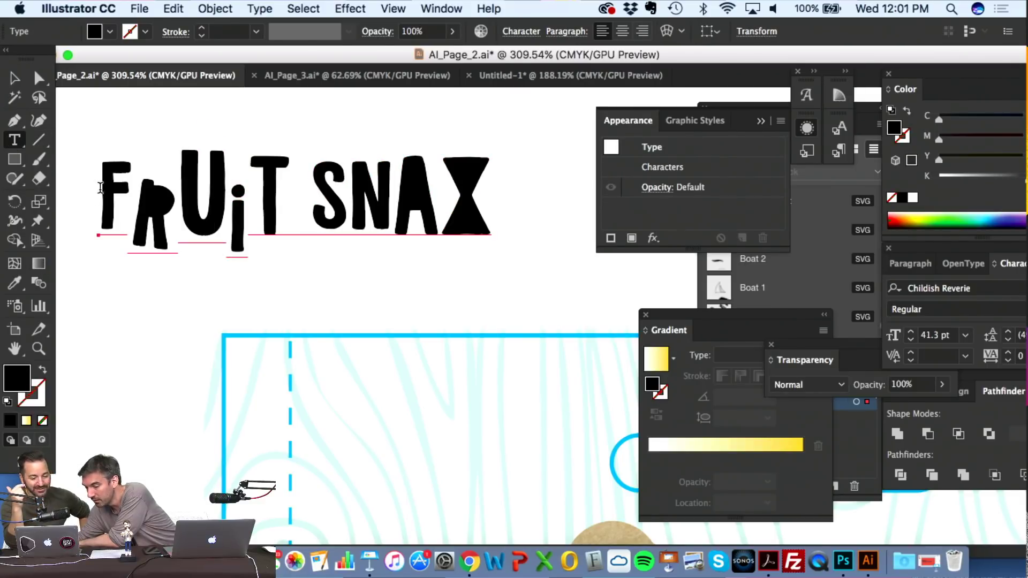
{"action": "left_click_drag", "start_coordinate": [100, 187], "coordinate": [284, 216]}
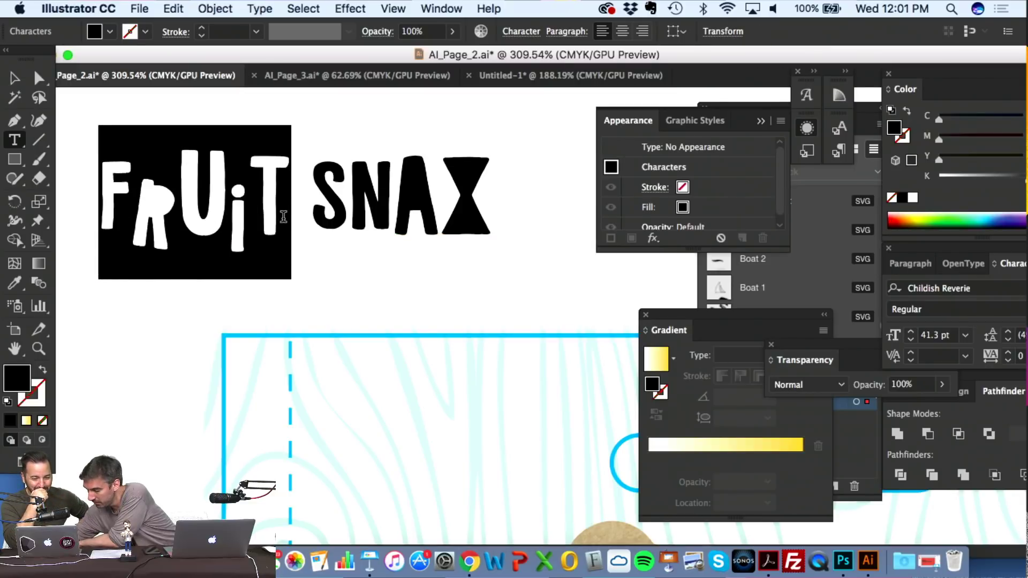
{"action": "type", "text": "Nick"}
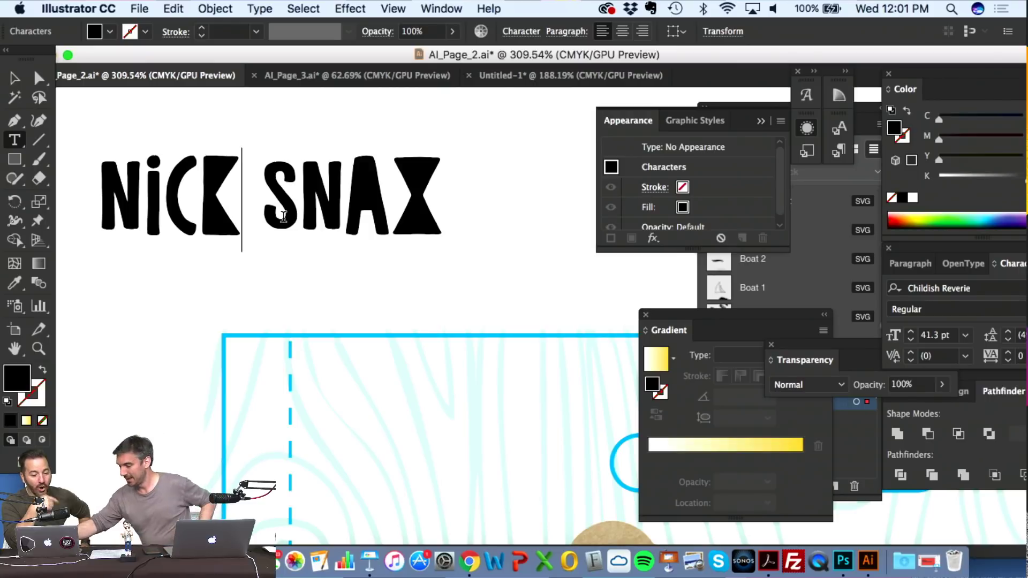
{"action": "key", "text": "super+z"}
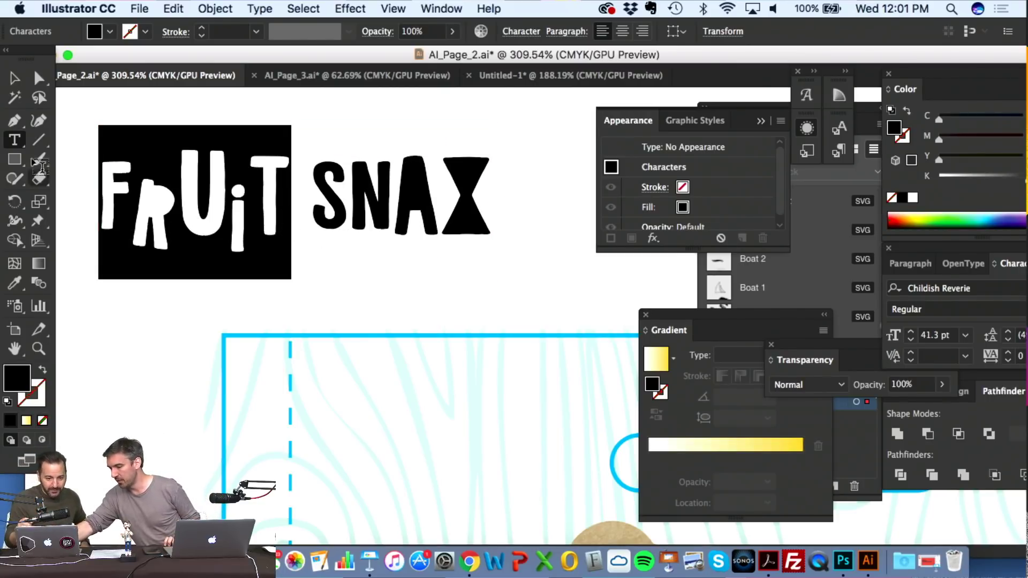
{"action": "left_click_drag", "start_coordinate": [15, 140], "coordinate": [93, 256]}
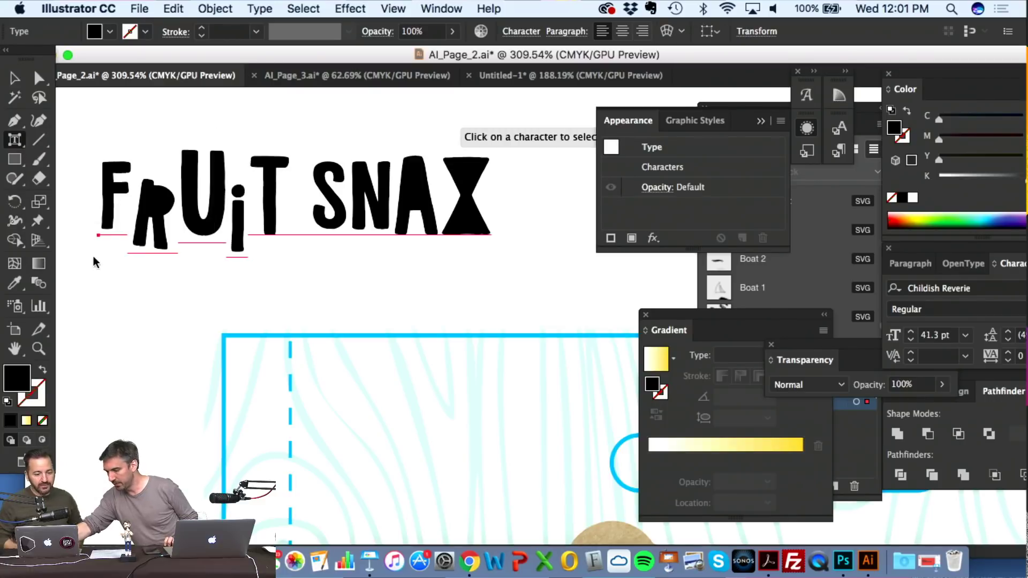
{"action": "left_click", "coordinate": [321, 186]}
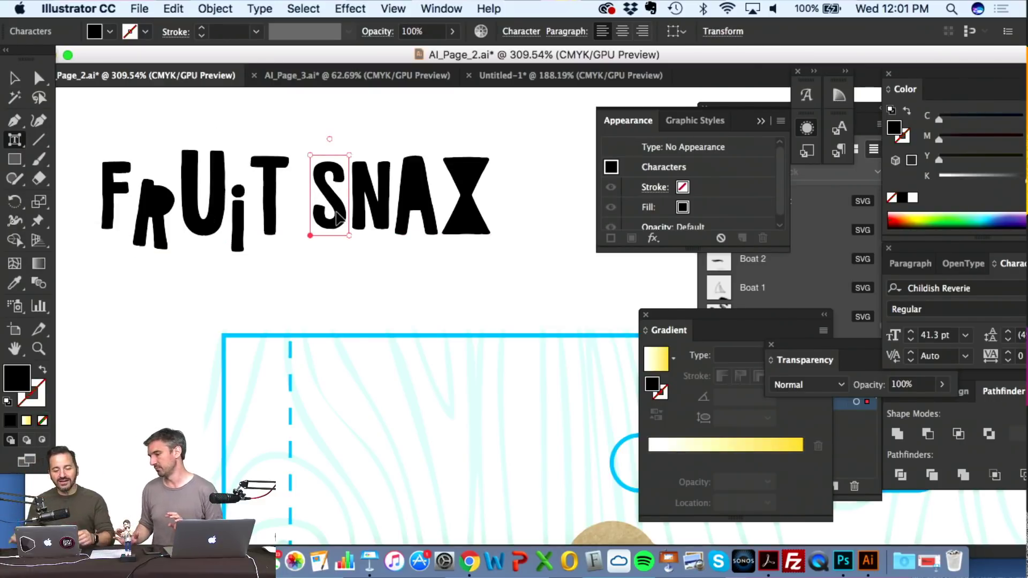
{"action": "left_click", "coordinate": [113, 206]}
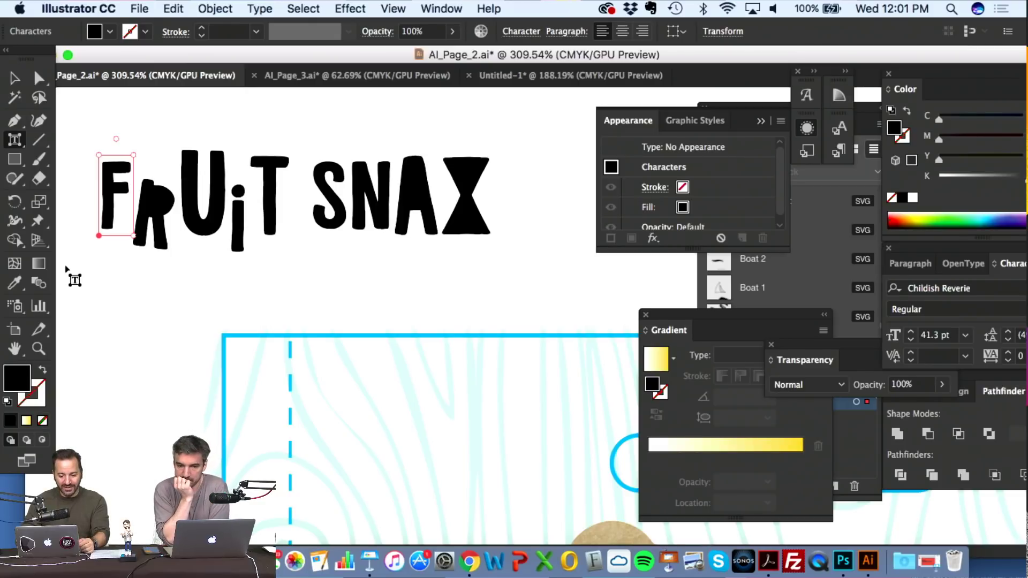
{"action": "left_click", "coordinate": [113, 295]}
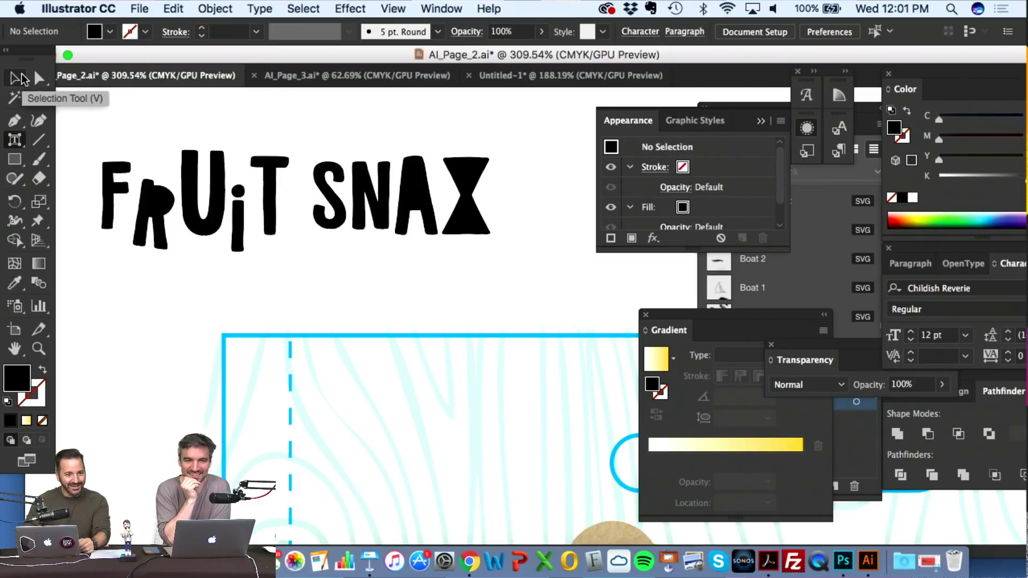
{"action": "left_click", "coordinate": [20, 78]}
{"action": "scroll", "coordinate": [123, 205], "scroll_direction": "up", "scroll_amount": 3}
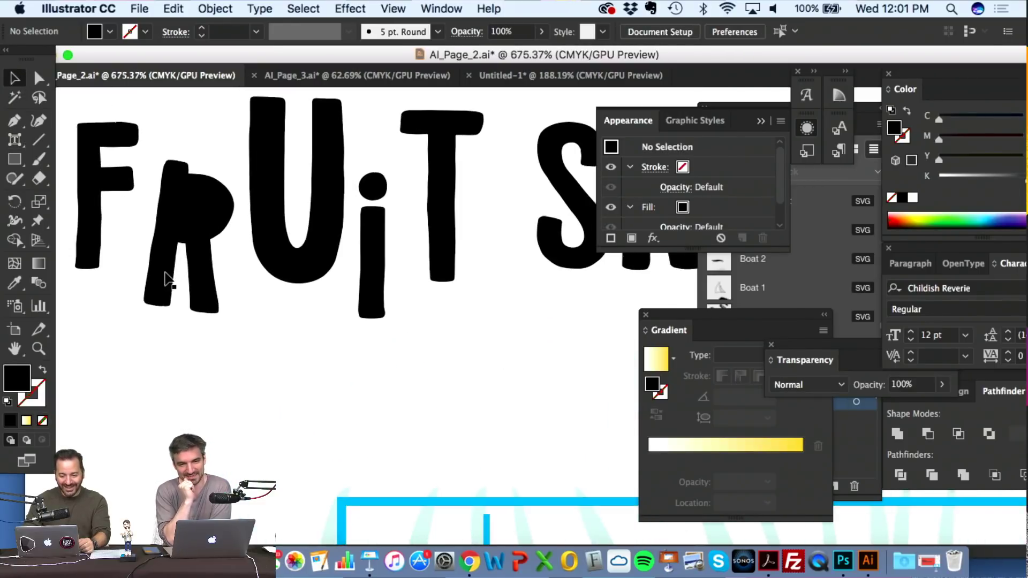
{"action": "scroll", "coordinate": [197, 294], "scroll_direction": "down", "scroll_amount": 3}
{"action": "left_click", "coordinate": [282, 294]}
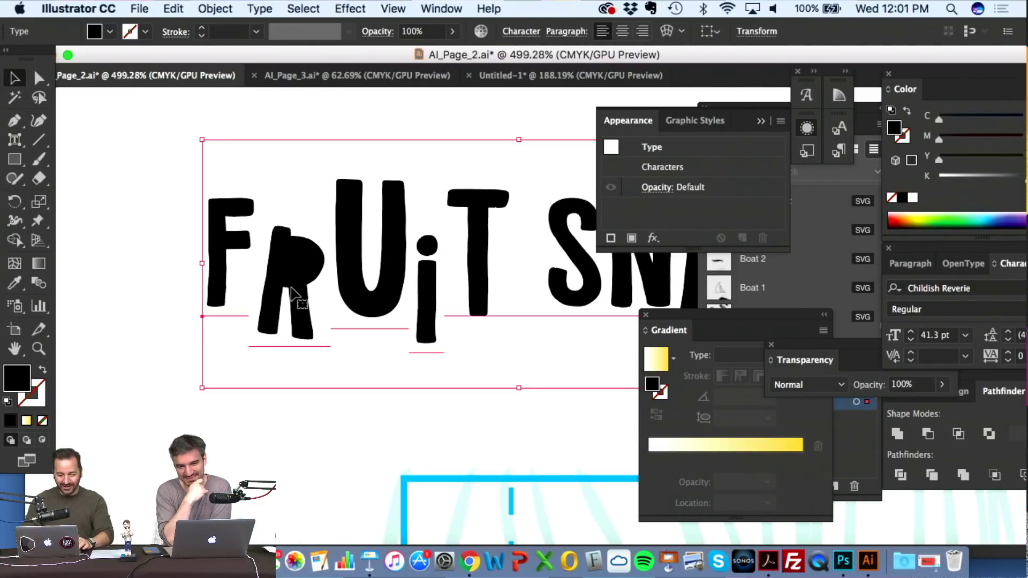
{"action": "scroll", "coordinate": [286, 294], "scroll_direction": "right", "scroll_amount": 3}
{"action": "scroll", "coordinate": [292, 295], "scroll_direction": "right", "scroll_amount": 5}
{"action": "scroll", "coordinate": [268, 348], "scroll_direction": "down", "scroll_amount": 2}
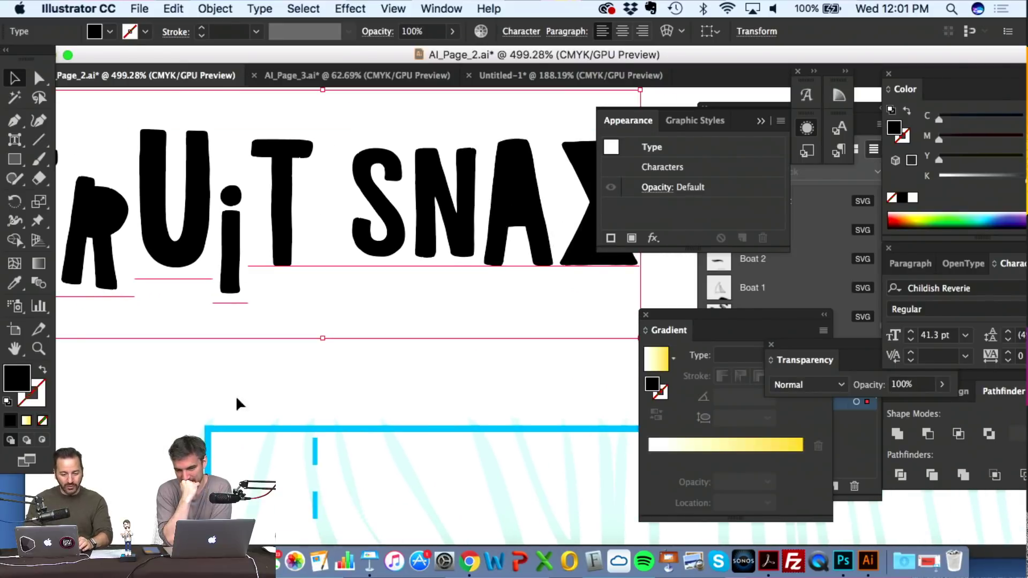
- Tilt the F in FRUIT slightly counterclockwise with the Touch Type tool
{"action": "key", "text": "shift+t"}
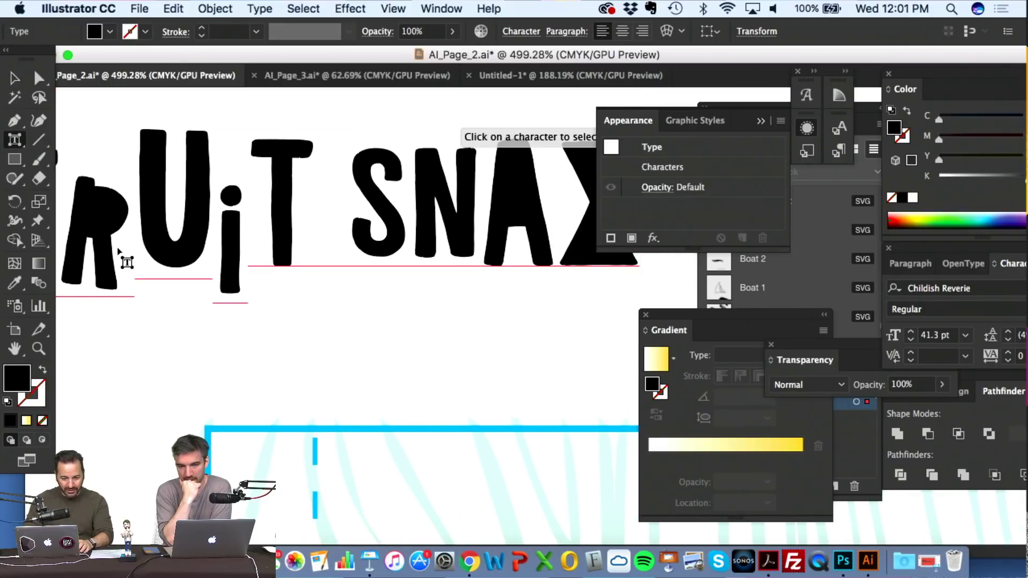
{"action": "scroll", "coordinate": [119, 252], "scroll_direction": "left", "scroll_amount": 2}
{"action": "scroll", "coordinate": [122, 256], "scroll_direction": "left", "scroll_amount": 4}
{"action": "left_click", "coordinate": [176, 235]}
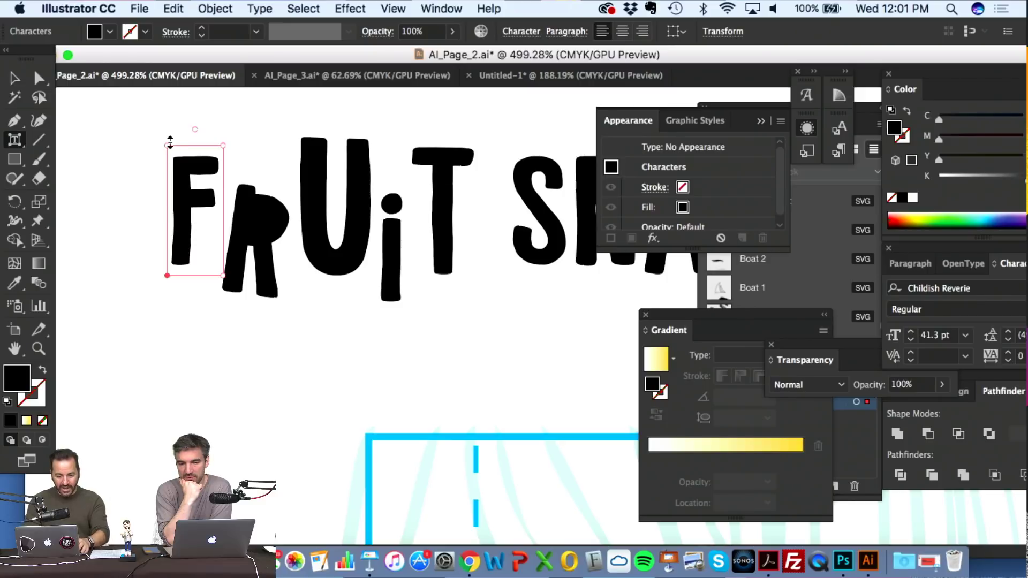
{"action": "left_click_drag", "start_coordinate": [171, 164], "coordinate": [123, 152]}
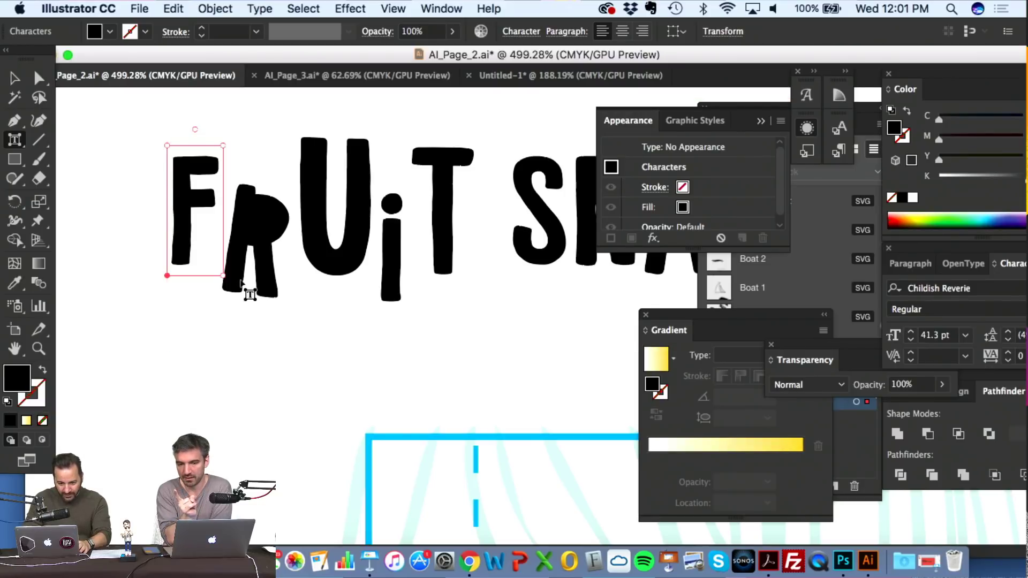
{"action": "left_click", "coordinate": [231, 146]}
{"action": "left_click", "coordinate": [198, 177]}
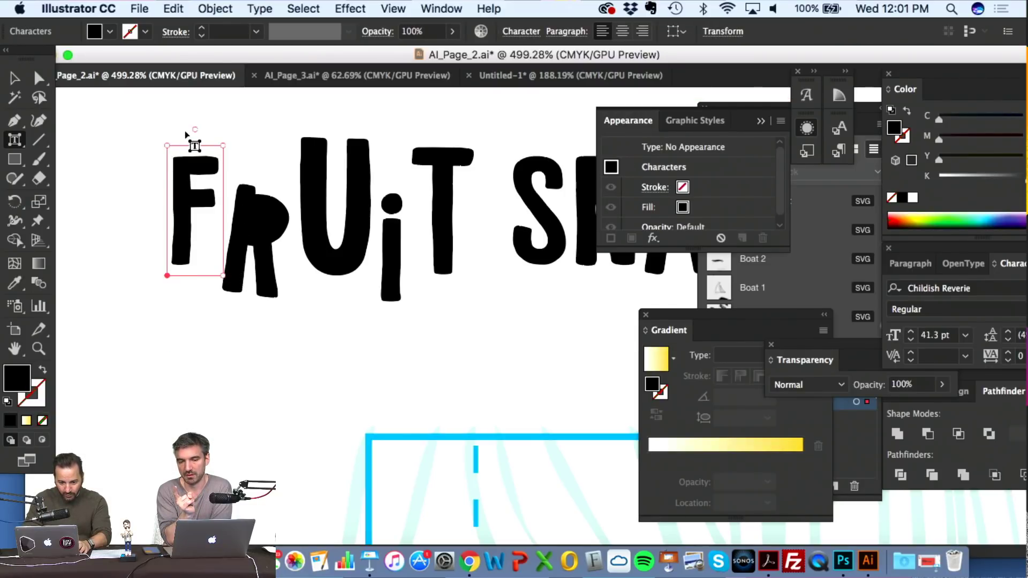
{"action": "left_click_drag", "start_coordinate": [197, 130], "coordinate": [186, 130]}
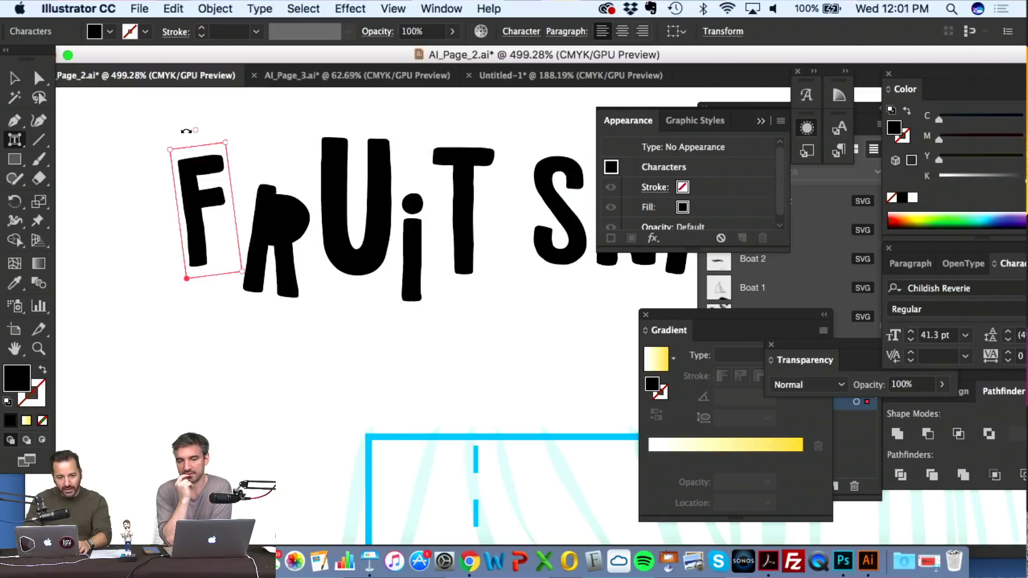
- Shrink the R in FRUIT and raise it closer to the F, and select the neighbouring U
{"action": "scroll", "coordinate": [186, 130], "scroll_direction": "right", "scroll_amount": 5}
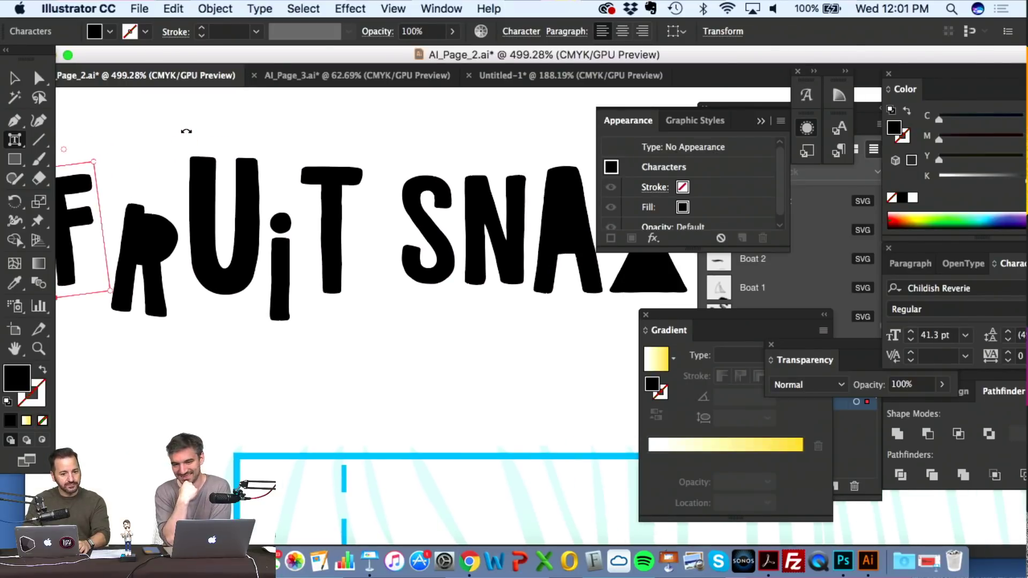
{"action": "scroll", "coordinate": [186, 131], "scroll_direction": "left", "scroll_amount": 2}
{"action": "left_click", "coordinate": [206, 236]}
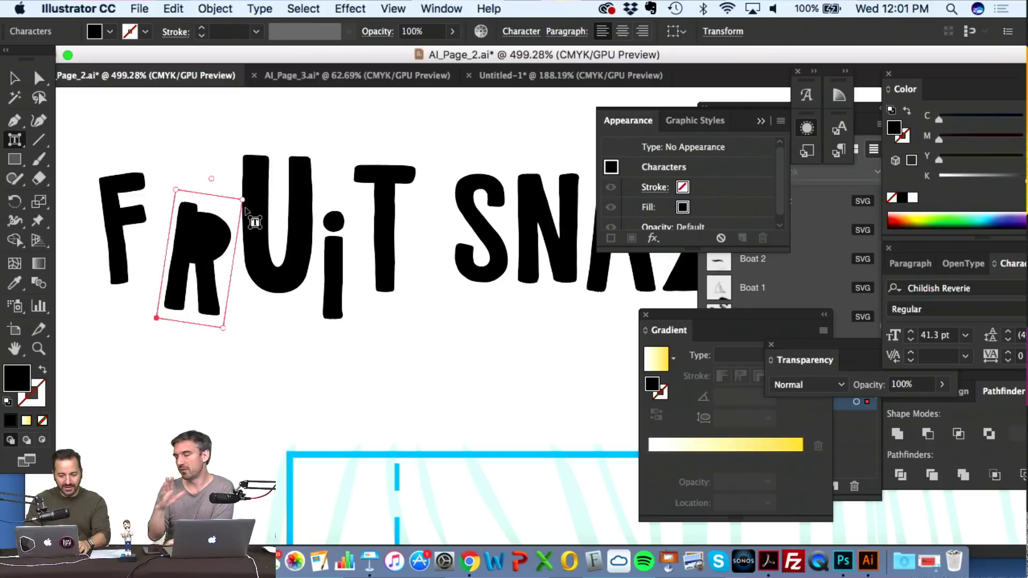
{"action": "left_click_drag", "start_coordinate": [246, 210], "coordinate": [186, 220]}
{"action": "left_click", "coordinate": [274, 176]}
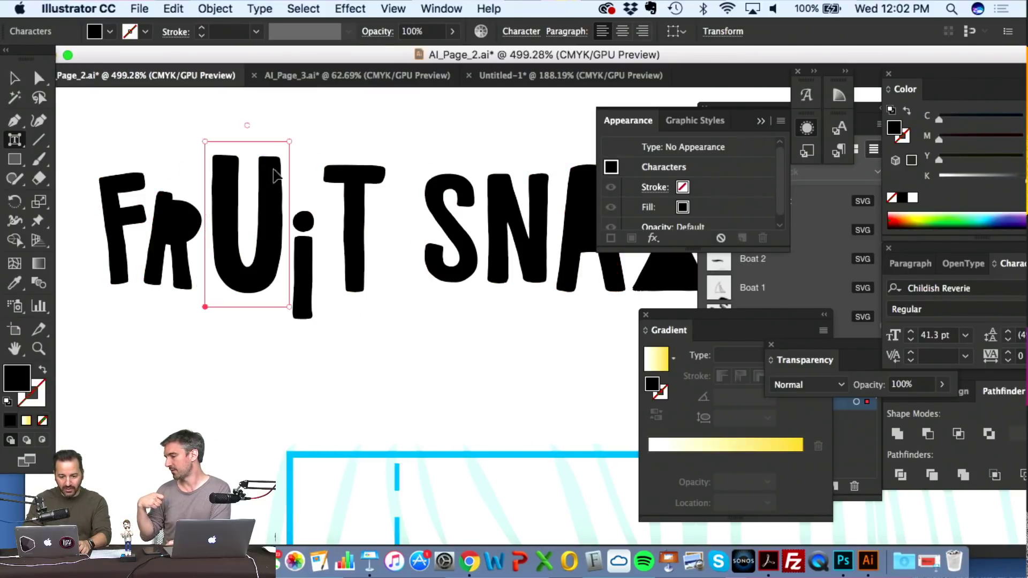
- Shrink the U in FRUIT to about the height of the R and tilt it slightly clockwise
{"action": "left_click_drag", "start_coordinate": [290, 141], "coordinate": [252, 210]}
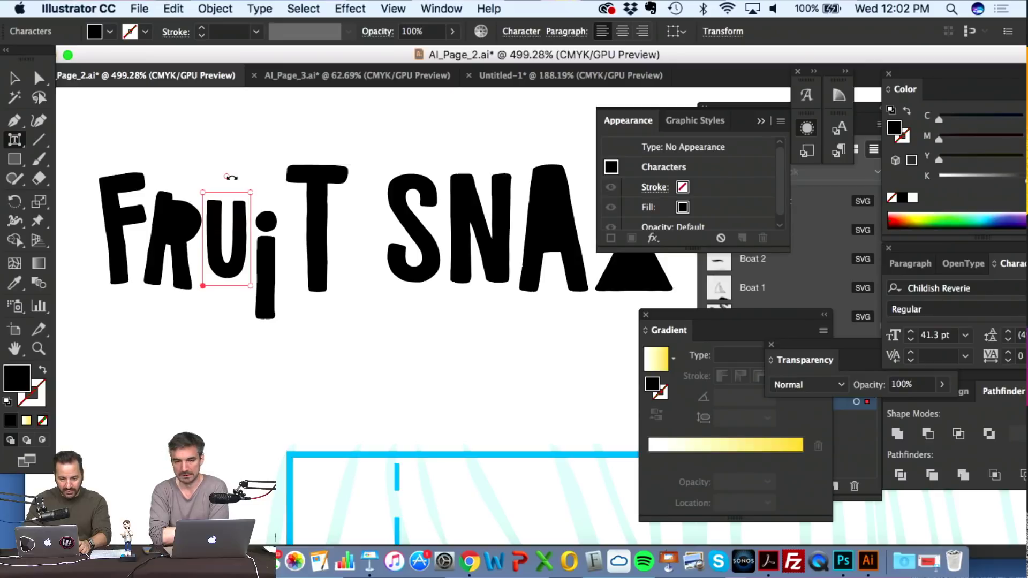
{"action": "left_click_drag", "start_coordinate": [230, 177], "coordinate": [234, 178]}
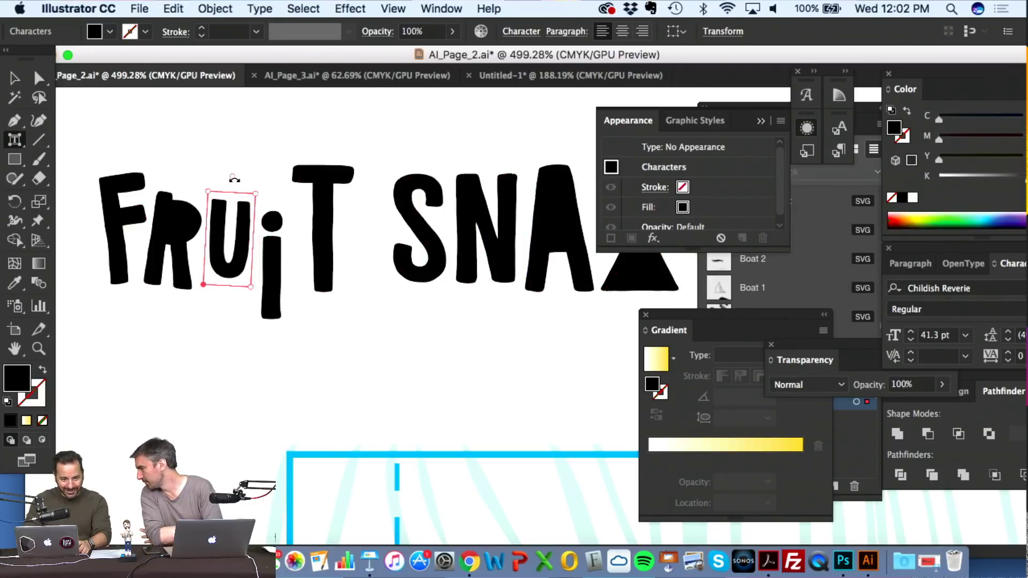
- Raise the i in FRUIT up beside the U and shrink it so its foot sits near the other letters' base
{"action": "left_click", "coordinate": [278, 268]}
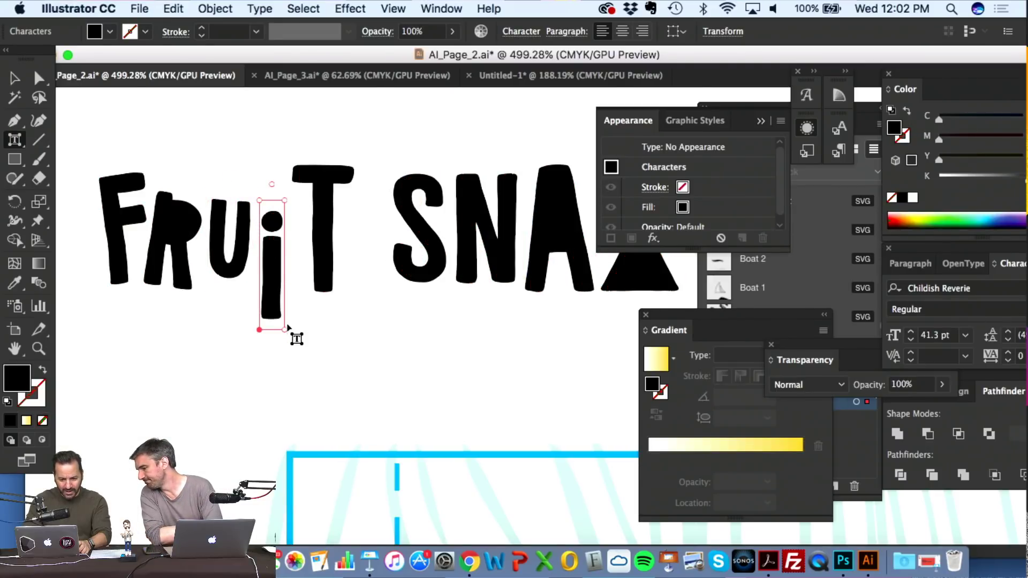
{"action": "left_click_drag", "start_coordinate": [288, 332], "coordinate": [294, 290]}
{"action": "key", "text": "super+z"}
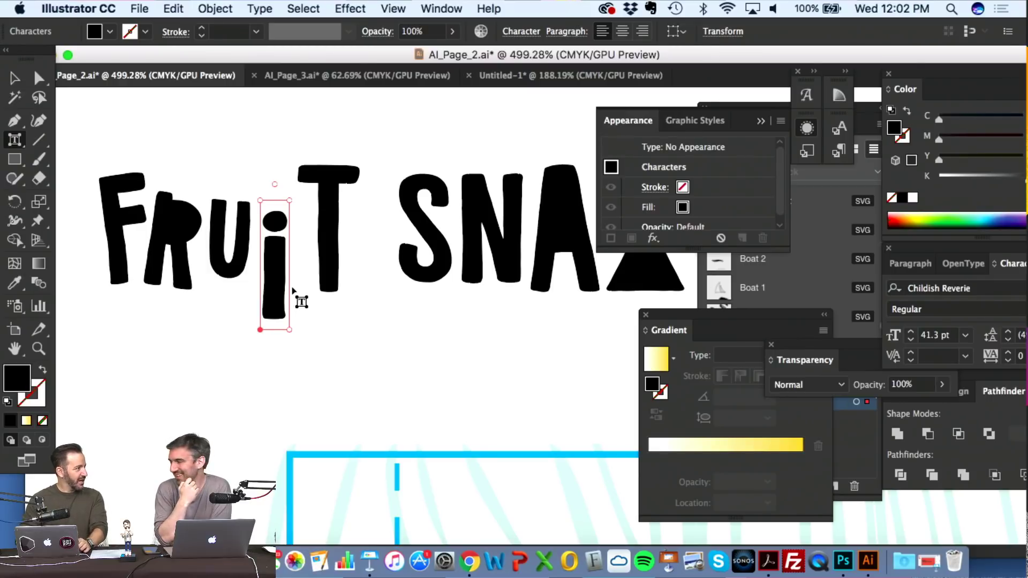
{"action": "left_click_drag", "start_coordinate": [279, 260], "coordinate": [278, 238]}
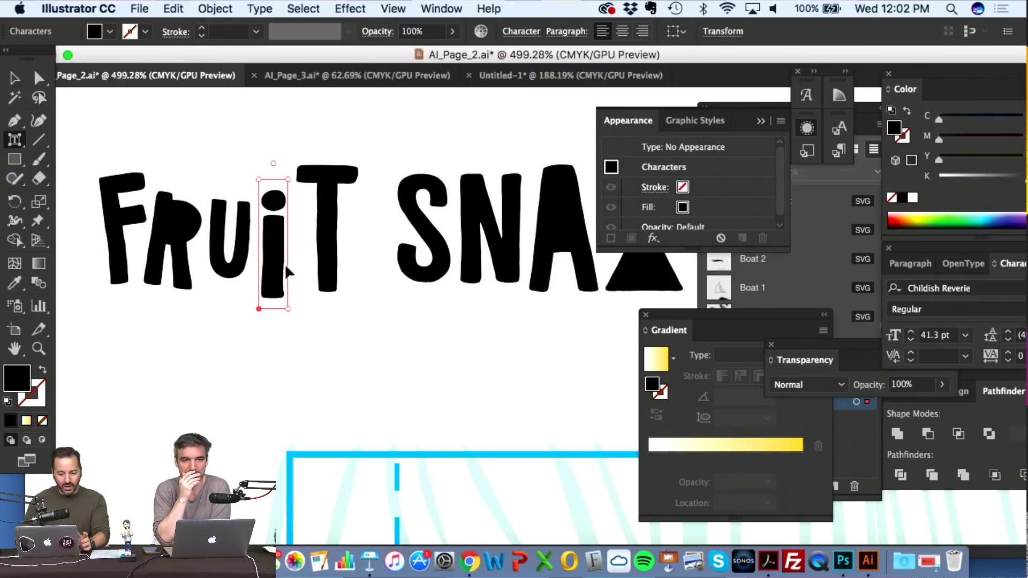
{"action": "mouse_move", "coordinate": [258, 308]}
{"action": "left_mouse_down"}
{"action": "mouse_move", "coordinate": [286, 276]}
{"action": "mouse_move", "coordinate": [250, 310]}
{"action": "mouse_move", "coordinate": [255, 301]}
{"action": "left_mouse_up"}
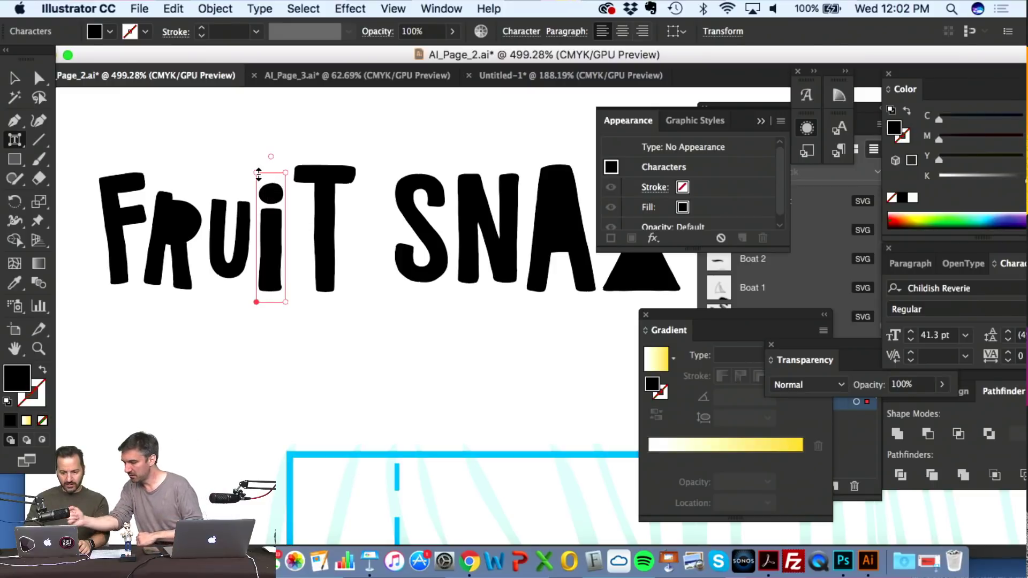
{"action": "left_click_drag", "start_coordinate": [259, 174], "coordinate": [279, 189]}
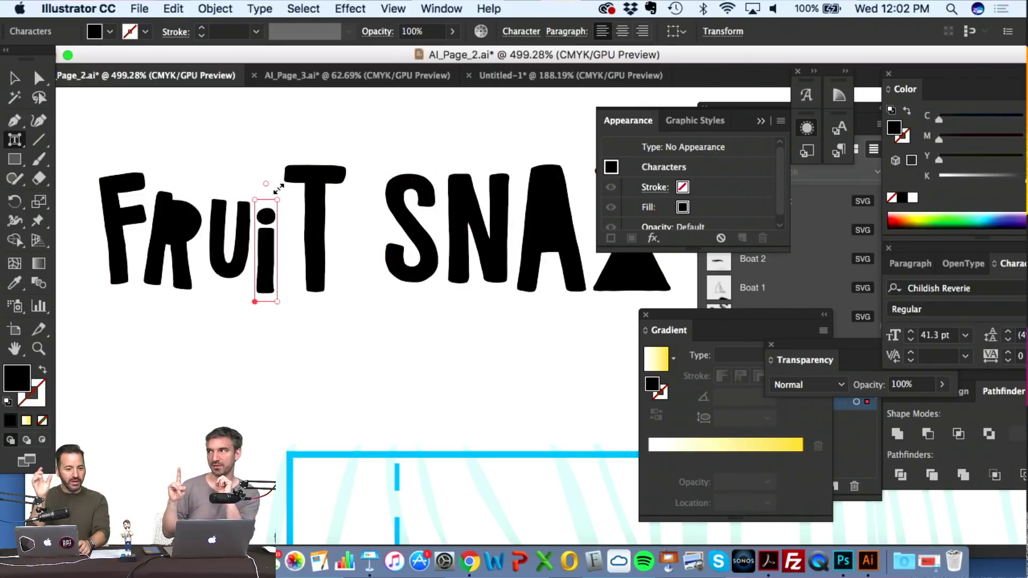
- Shrink the T in FRUIT, tilt it slightly clockwise, and deselect the text
{"action": "left_click", "coordinate": [315, 200]}
{"action": "left_click_drag", "start_coordinate": [355, 155], "coordinate": [307, 208]}
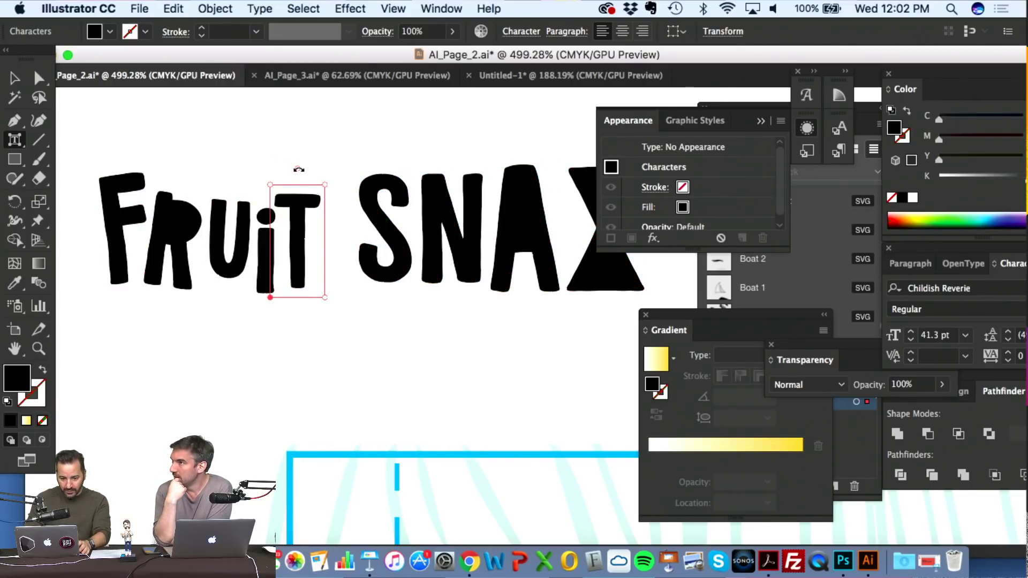
{"action": "left_click_drag", "start_coordinate": [299, 170], "coordinate": [305, 169]}
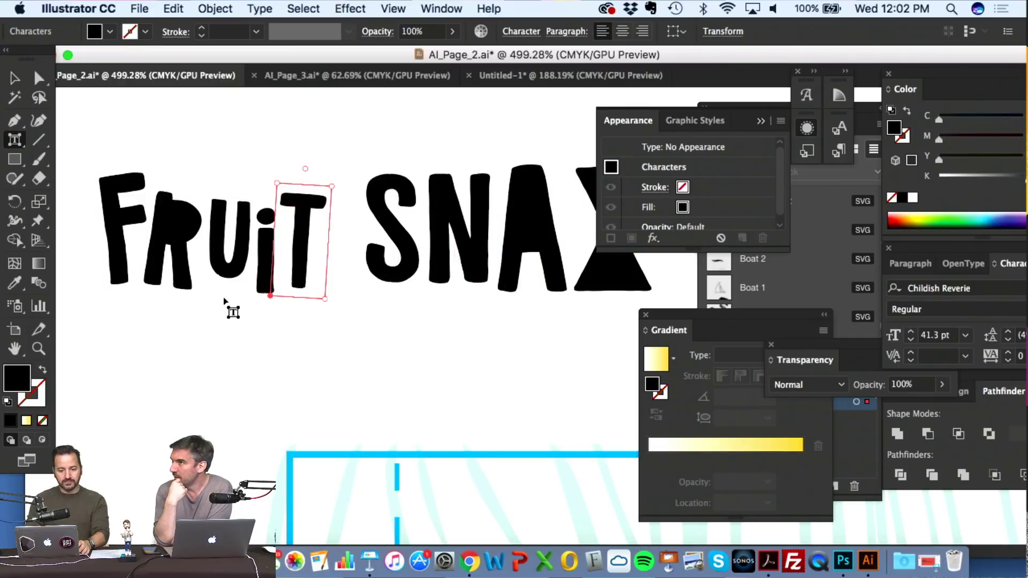
{"action": "left_click", "coordinate": [14, 78]}
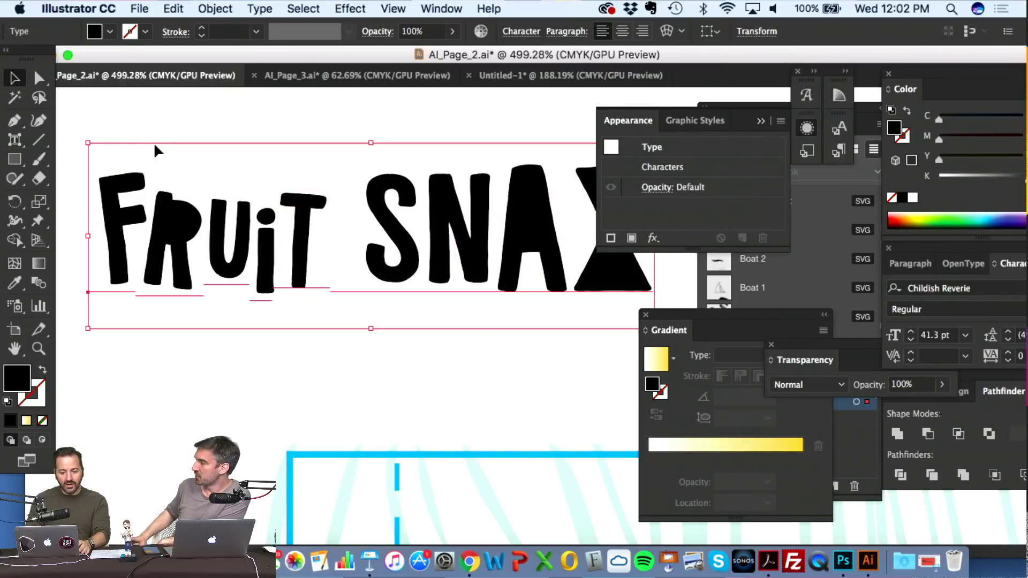
{"action": "left_click", "coordinate": [155, 142]}
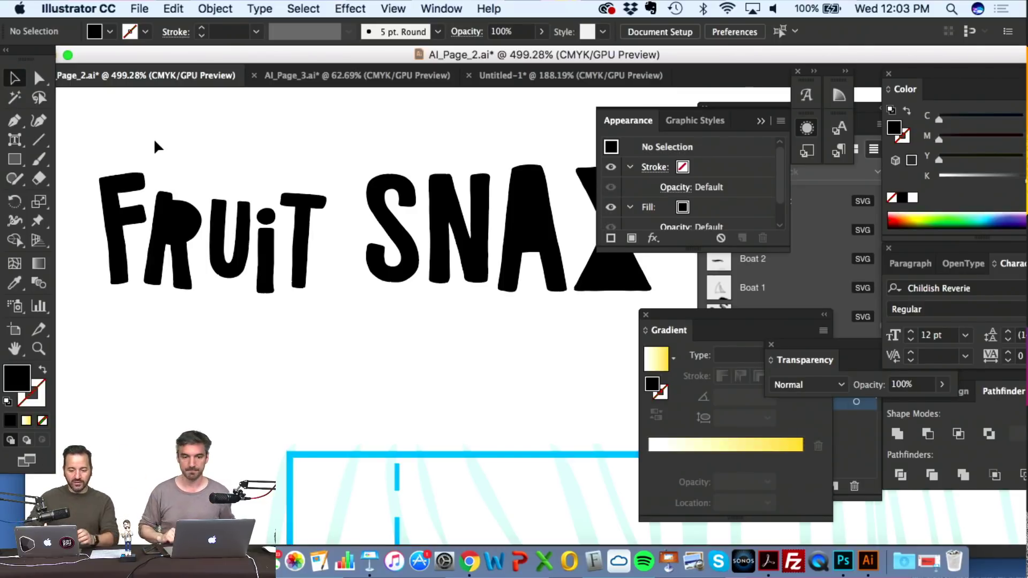
- Slightly shrink the F in FRUIT with the Touch Type tool
{"action": "left_click", "coordinate": [127, 185]}
{"action": "double_click", "coordinate": [128, 185]}
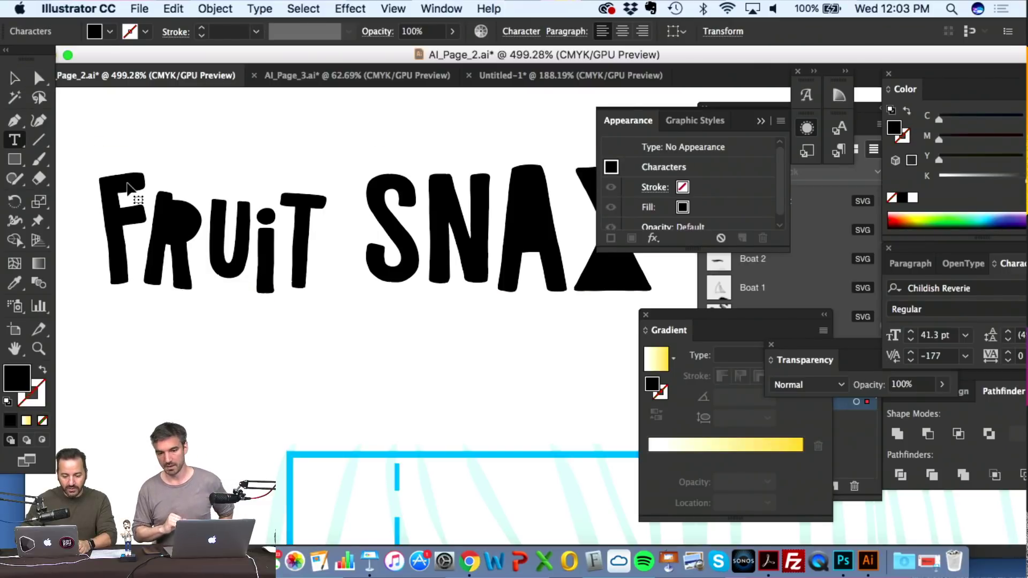
{"action": "left_click_drag", "start_coordinate": [15, 140], "coordinate": [81, 254]}
{"action": "left_click", "coordinate": [146, 172]}
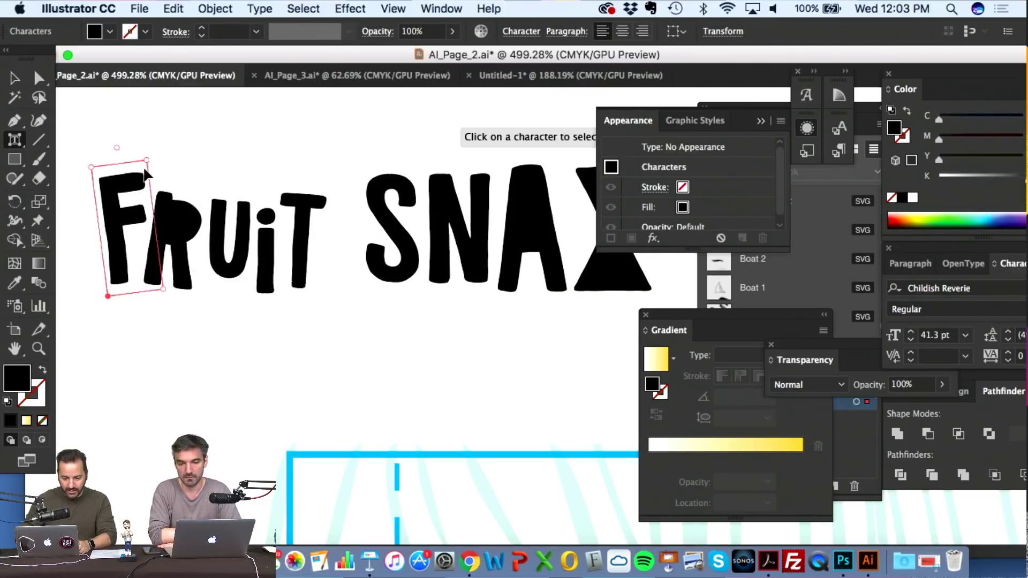
{"action": "left_click_drag", "start_coordinate": [148, 158], "coordinate": [142, 170]}
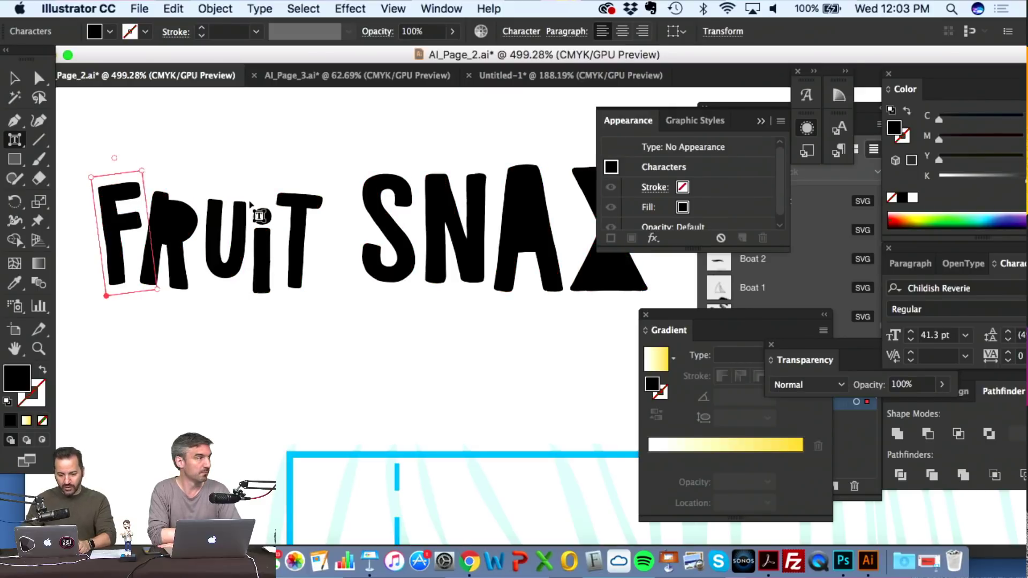
- Shrink the N in SNAX and move it closer to the large S
{"action": "scroll", "coordinate": [255, 208], "scroll_direction": "left", "scroll_amount": 3}
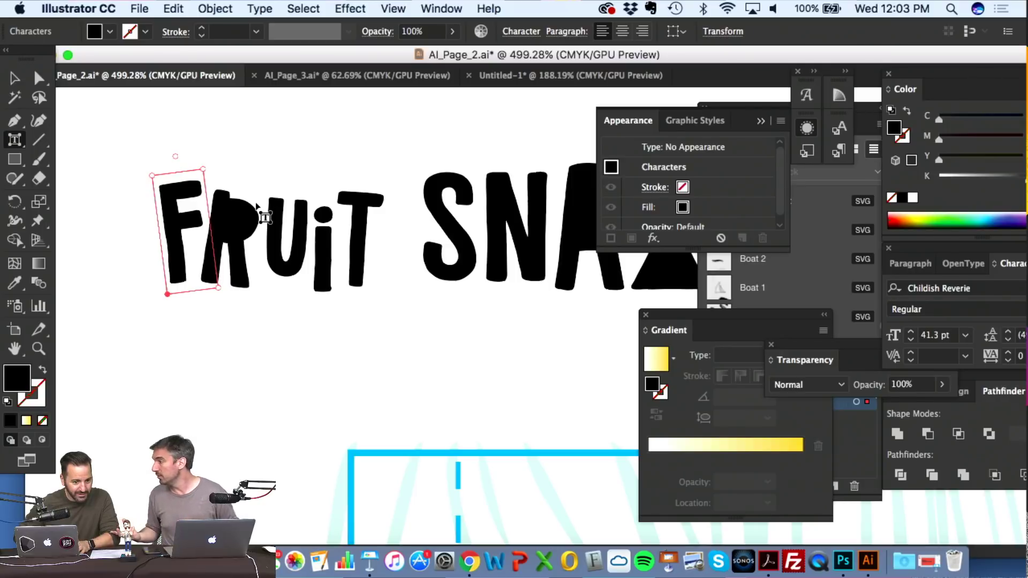
{"action": "scroll", "coordinate": [263, 215], "scroll_direction": "right", "scroll_amount": 10}
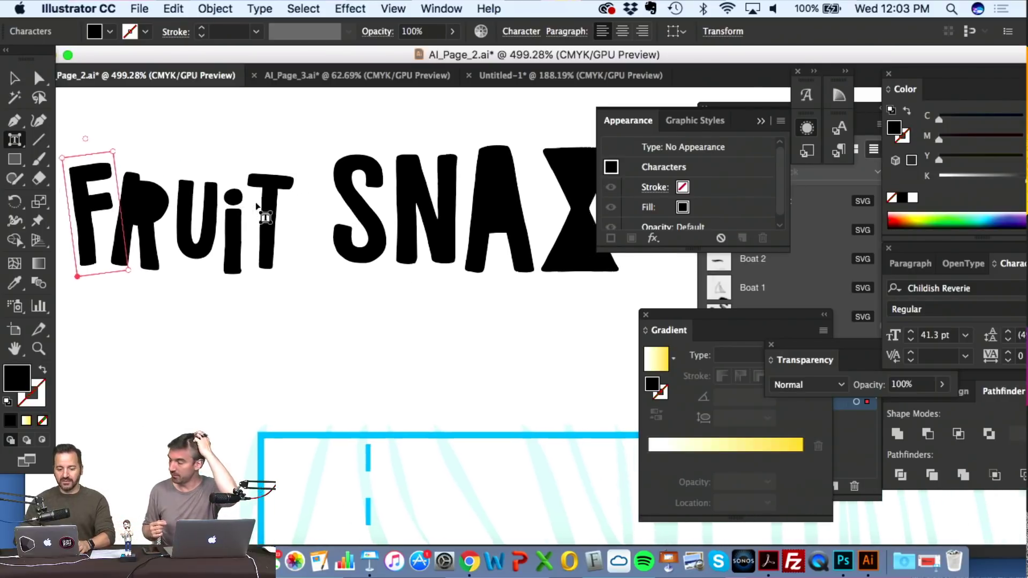
{"action": "scroll", "coordinate": [229, 201], "scroll_direction": "left", "scroll_amount": 9}
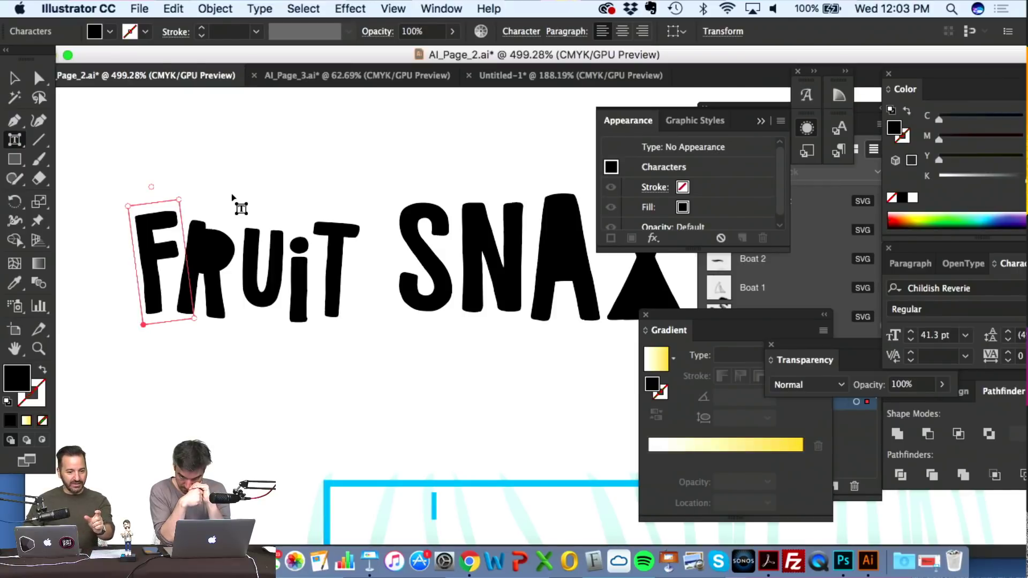
{"action": "left_click", "coordinate": [408, 230]}
{"action": "scroll", "coordinate": [409, 241], "scroll_direction": "right", "scroll_amount": 5}
{"action": "left_click", "coordinate": [408, 268]}
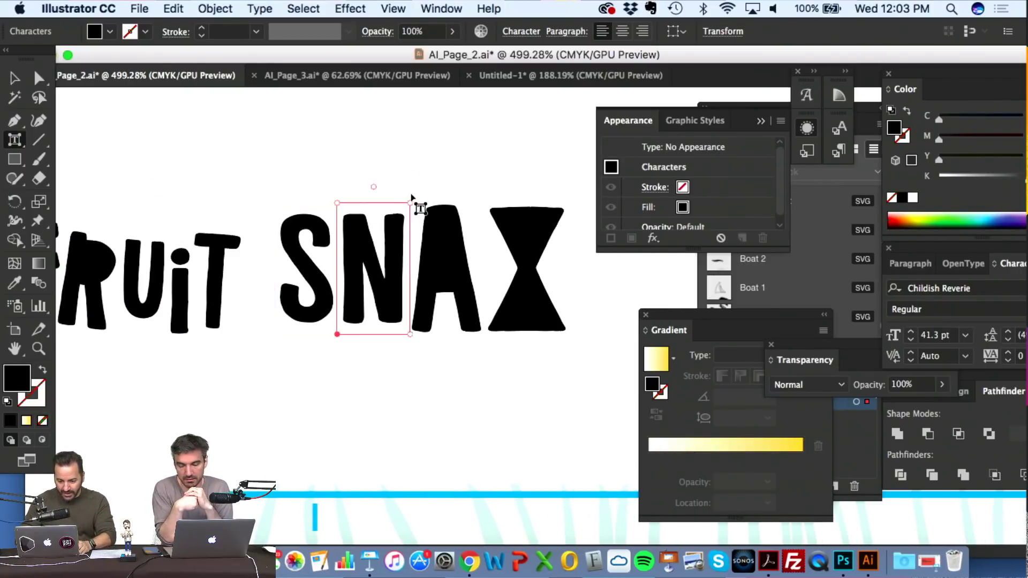
{"action": "left_click_drag", "start_coordinate": [413, 201], "coordinate": [360, 221]}
{"action": "left_click_drag", "start_coordinate": [373, 278], "coordinate": [363, 277]}
- Shrink the A in SNAX, raise it slightly and tilt it a little clockwise
{"action": "left_click", "coordinate": [403, 271]}
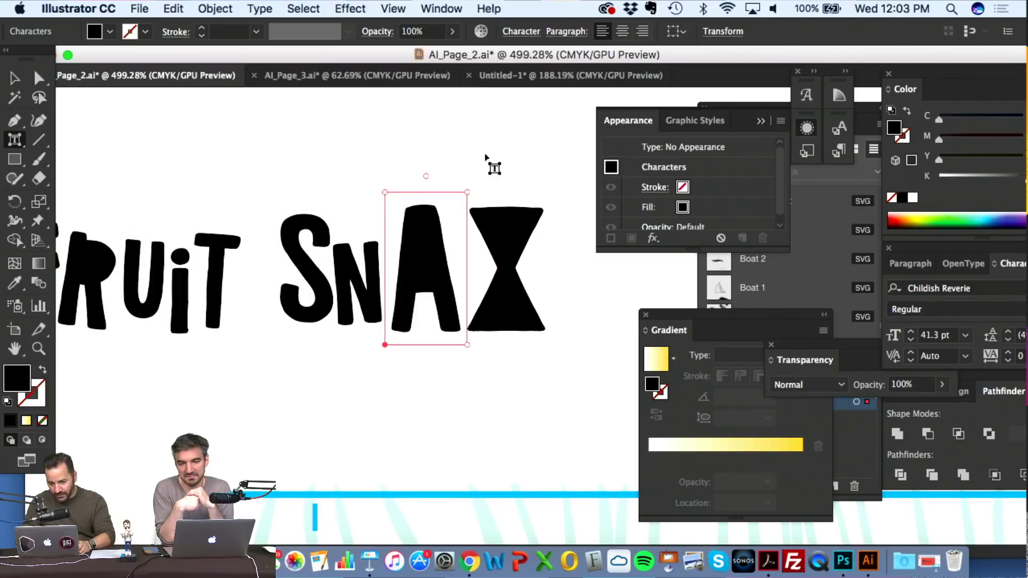
{"action": "left_click_drag", "start_coordinate": [468, 192], "coordinate": [435, 236]}
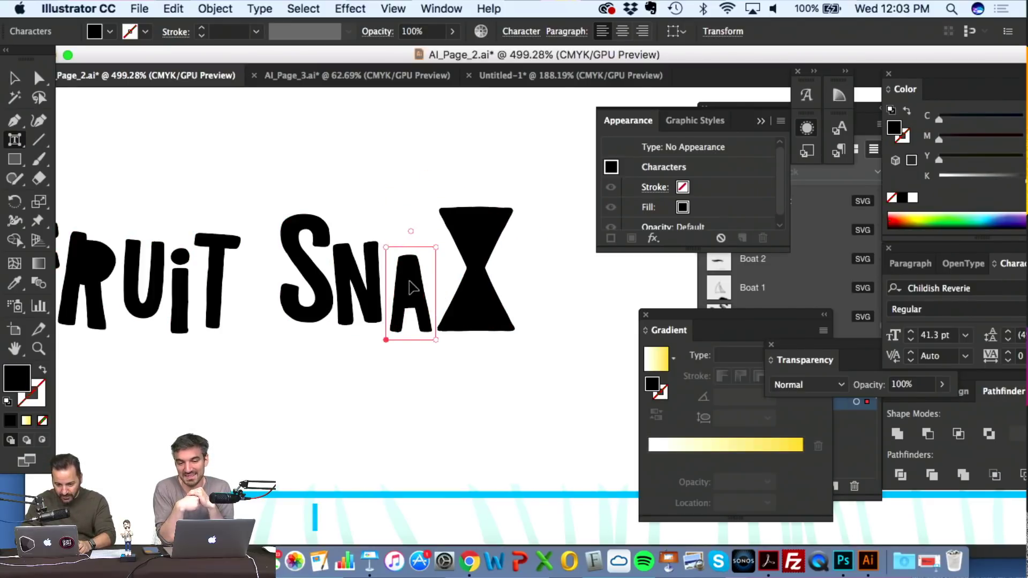
{"action": "left_click_drag", "start_coordinate": [412, 287], "coordinate": [410, 270]}
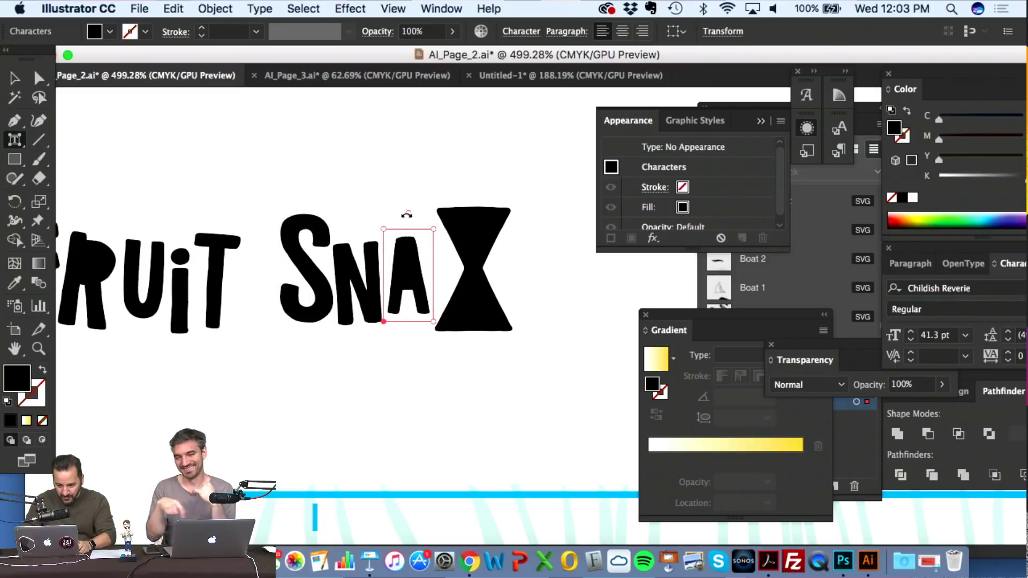
{"action": "left_click_drag", "start_coordinate": [407, 215], "coordinate": [415, 213]}
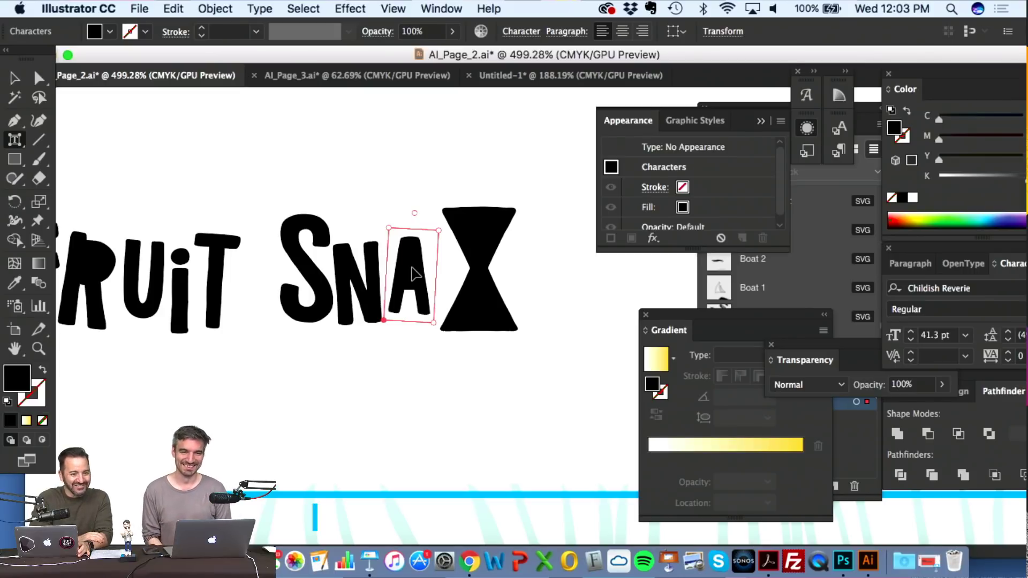
- Shrink the X in SNAX, tilt it slightly clockwise and place it close against the A
{"action": "left_click", "coordinate": [488, 298]}
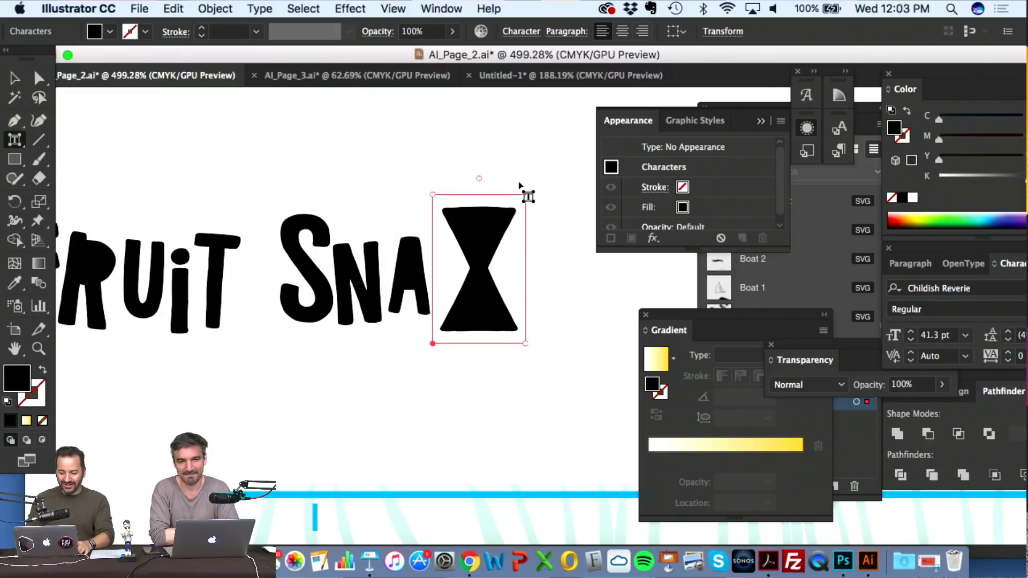
{"action": "left_click_drag", "start_coordinate": [525, 191], "coordinate": [494, 229]}
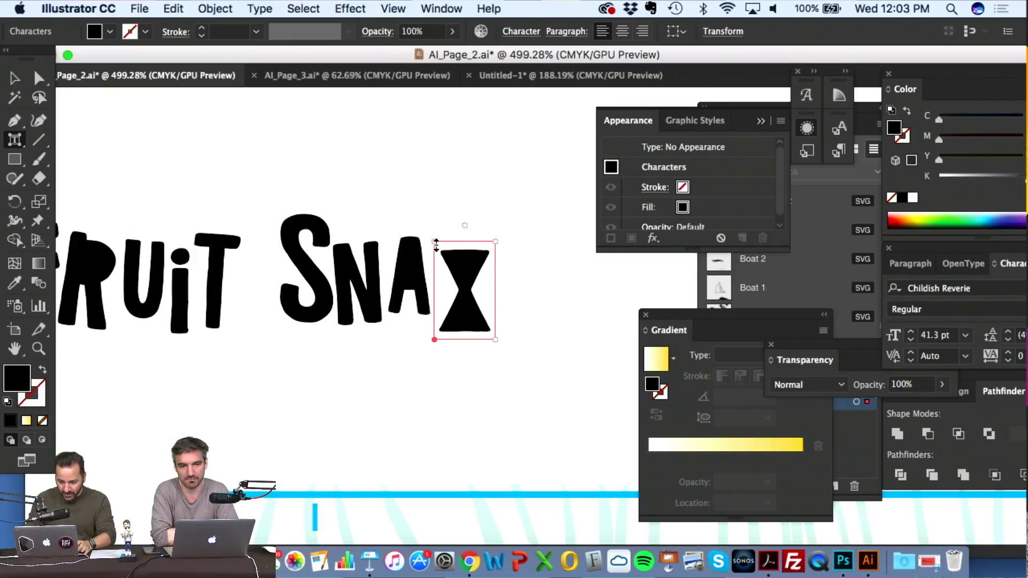
{"action": "left_click_drag", "start_coordinate": [435, 340], "coordinate": [444, 340]}
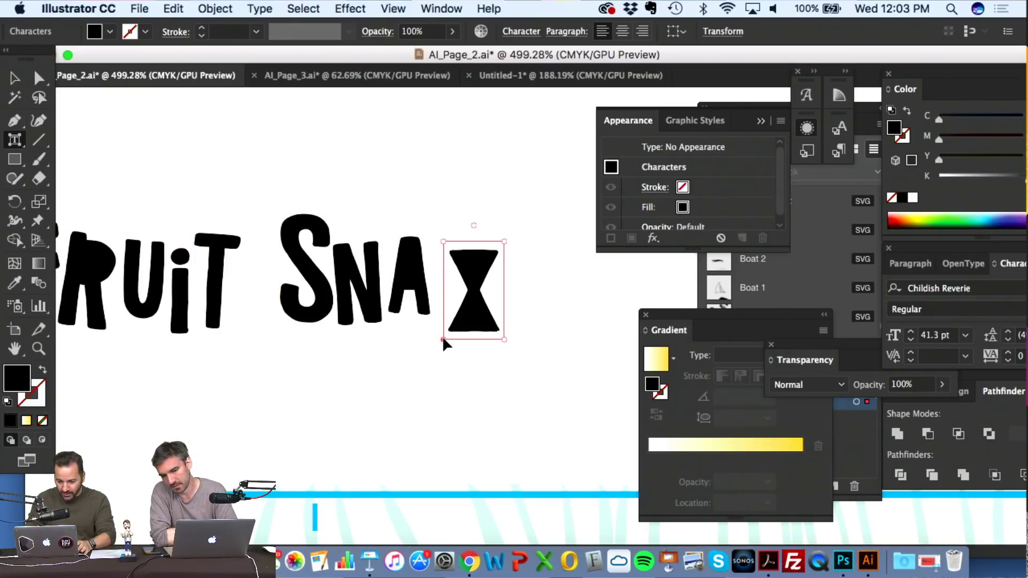
{"action": "key", "text": "Escape"}
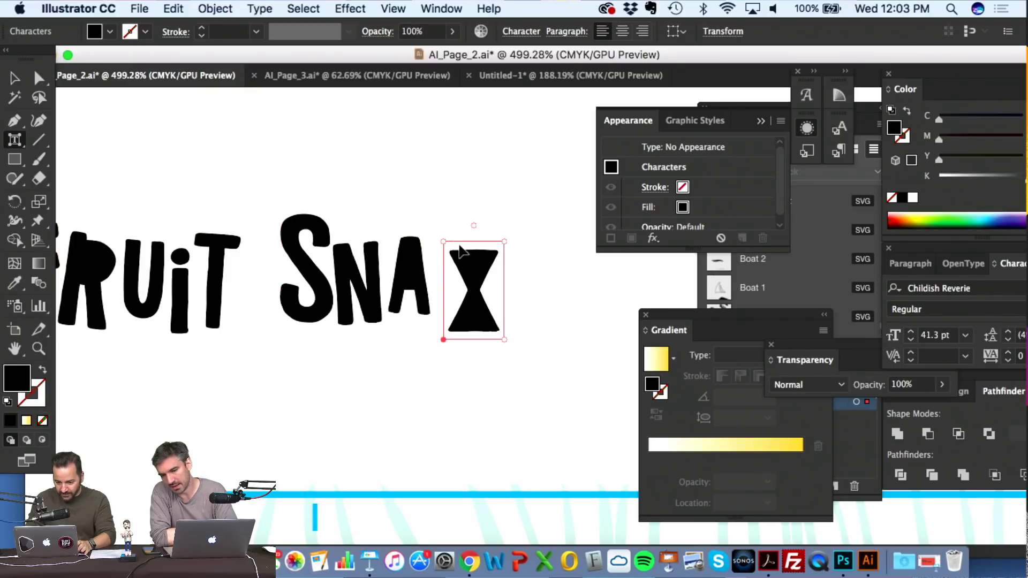
{"action": "left_click_drag", "start_coordinate": [474, 252], "coordinate": [464, 219]}
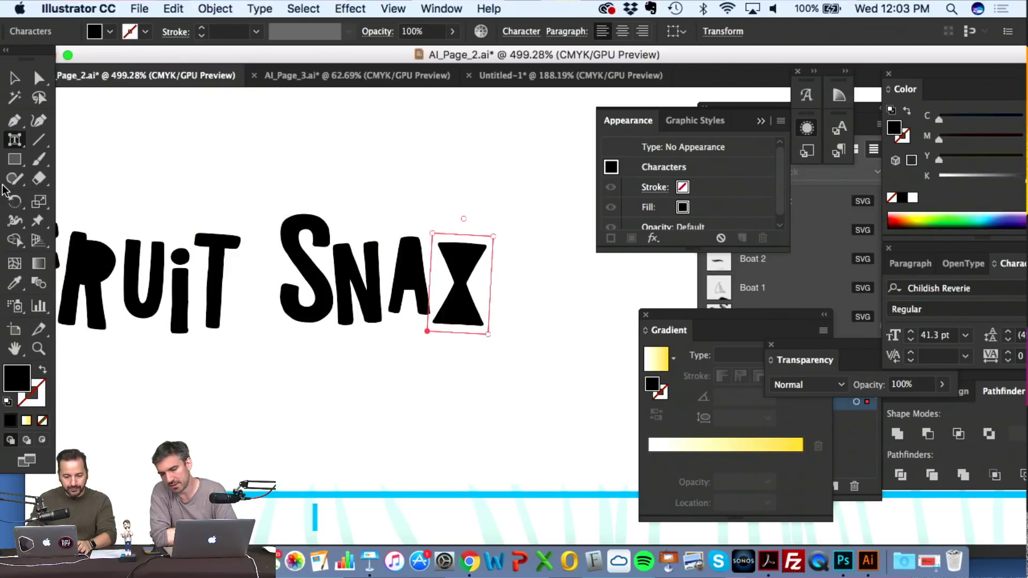
- Narrow the X in SNAX slightly and reduce its size a little further with the Touch Type tool
{"action": "left_click", "coordinate": [14, 145]}
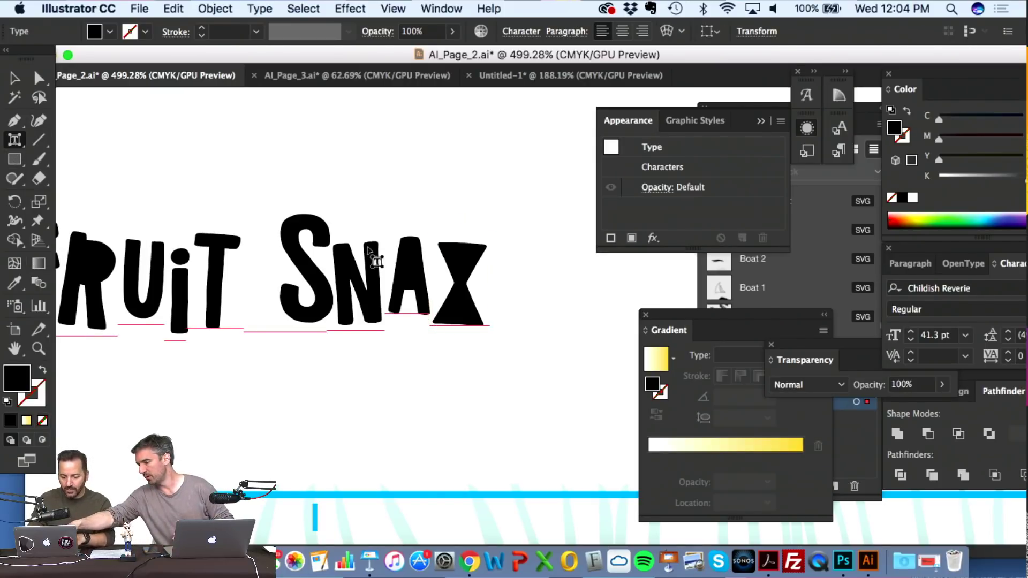
{"action": "left_click", "coordinate": [461, 313]}
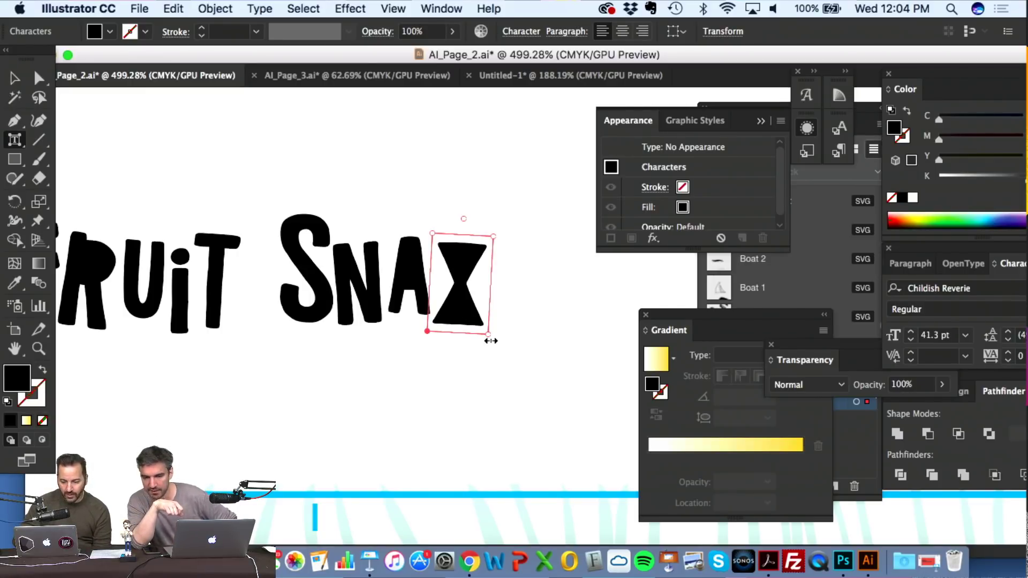
{"action": "left_click_drag", "start_coordinate": [491, 340], "coordinate": [430, 333]}
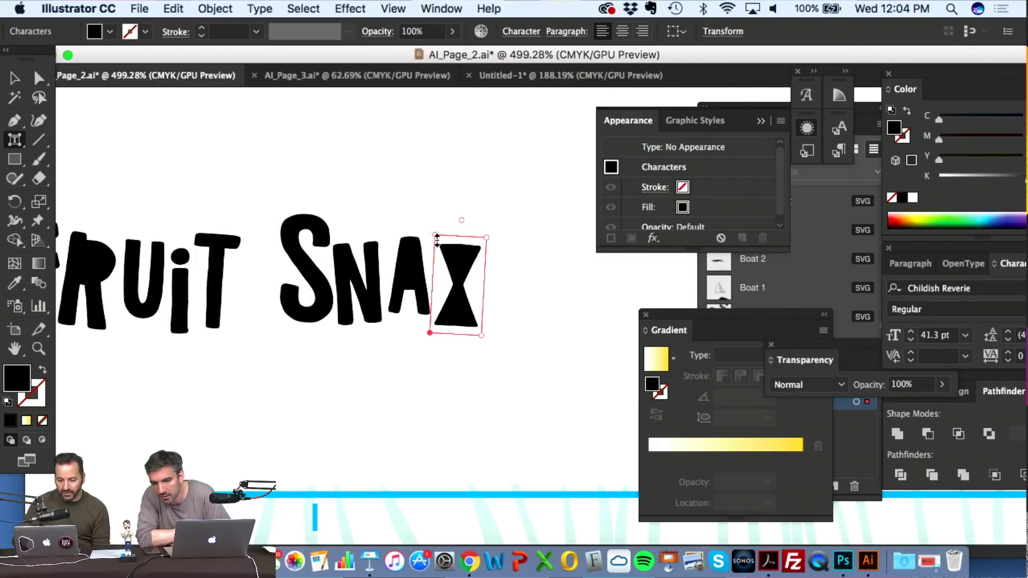
{"action": "left_click_drag", "start_coordinate": [437, 240], "coordinate": [453, 257]}
{"action": "scroll", "coordinate": [452, 349], "scroll_direction": "left", "scroll_amount": 3}
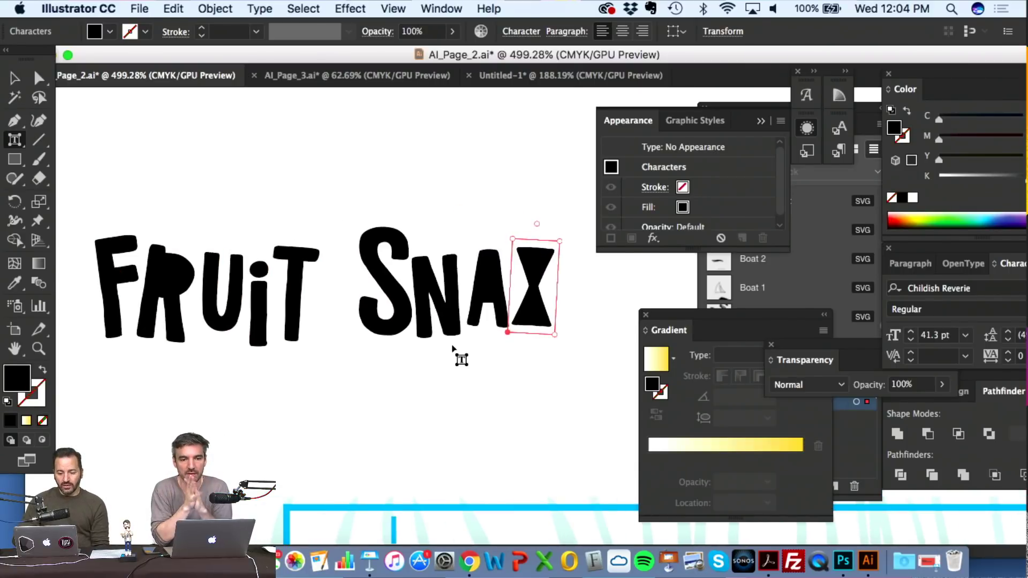
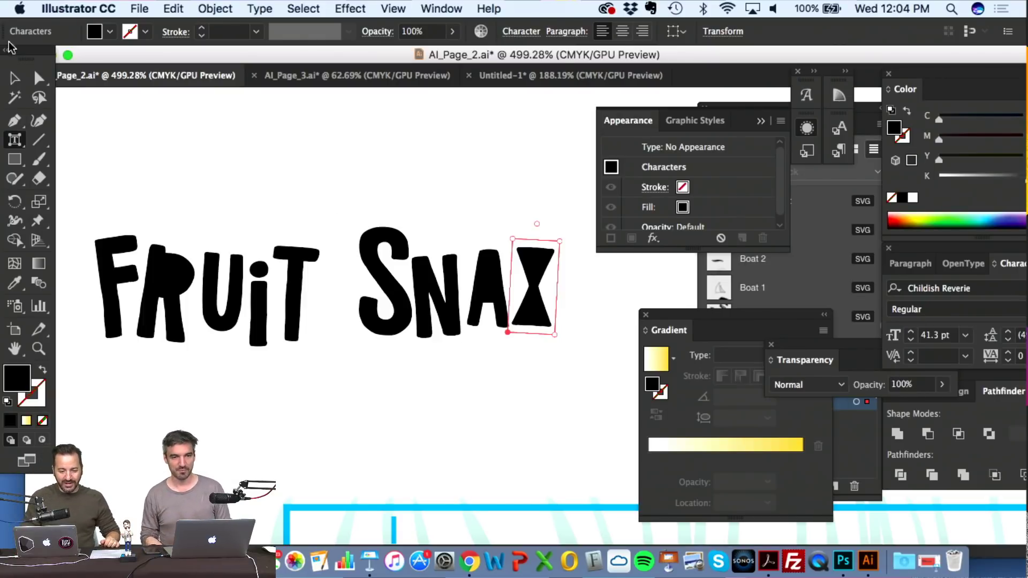
- Move the finished FRUIT SNAX text onto the package front, just beneath the SNIX SNAX logo
{"action": "left_click", "coordinate": [15, 79]}
{"action": "left_click", "coordinate": [287, 211]}
{"action": "scroll", "coordinate": [287, 211], "scroll_direction": "down", "scroll_amount": 3}
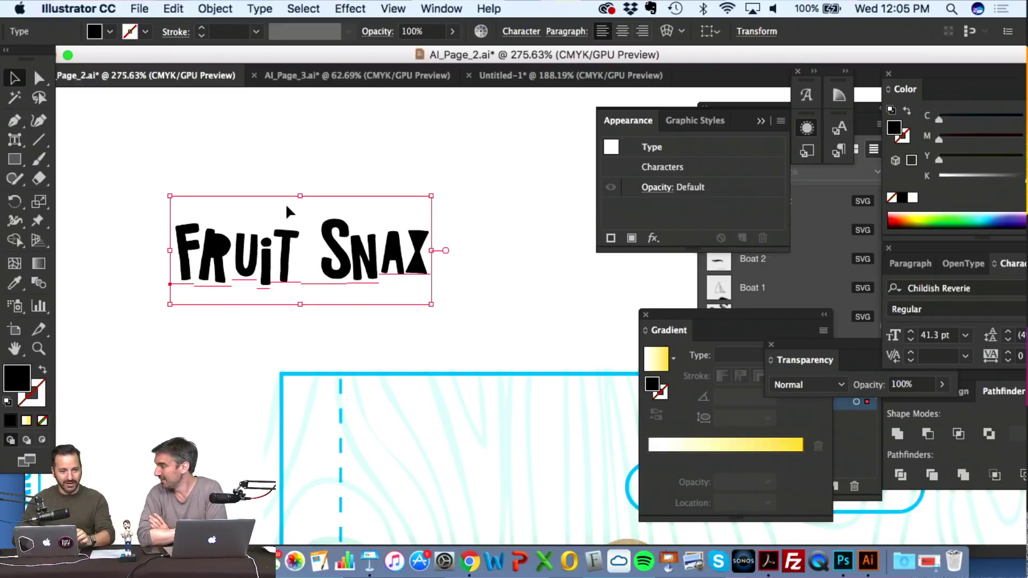
{"action": "scroll", "coordinate": [286, 209], "scroll_direction": "down", "scroll_amount": 4}
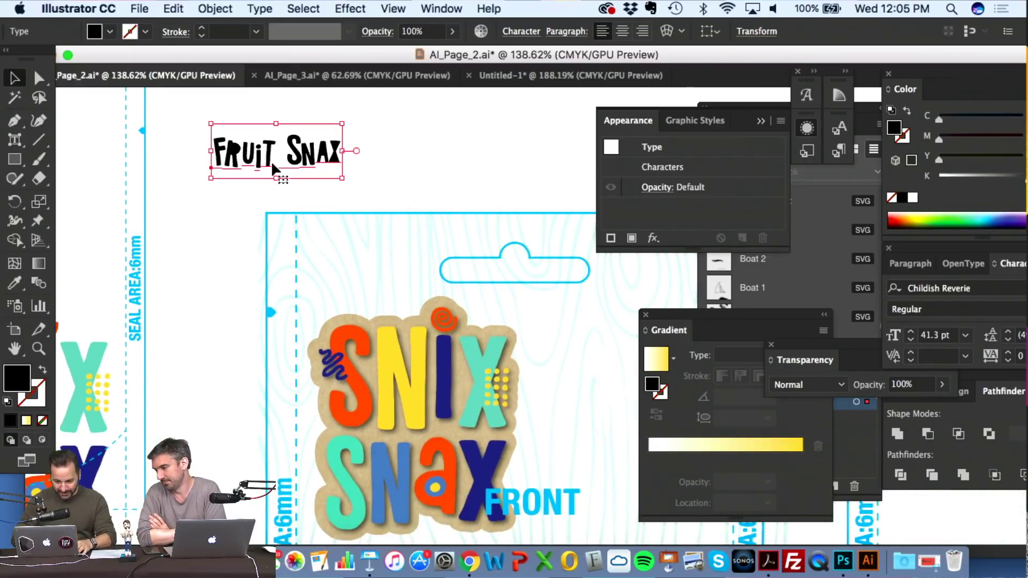
{"action": "left_click_drag", "start_coordinate": [274, 169], "coordinate": [273, 299]}
{"action": "scroll", "coordinate": [271, 298], "scroll_direction": "down", "scroll_amount": 5}
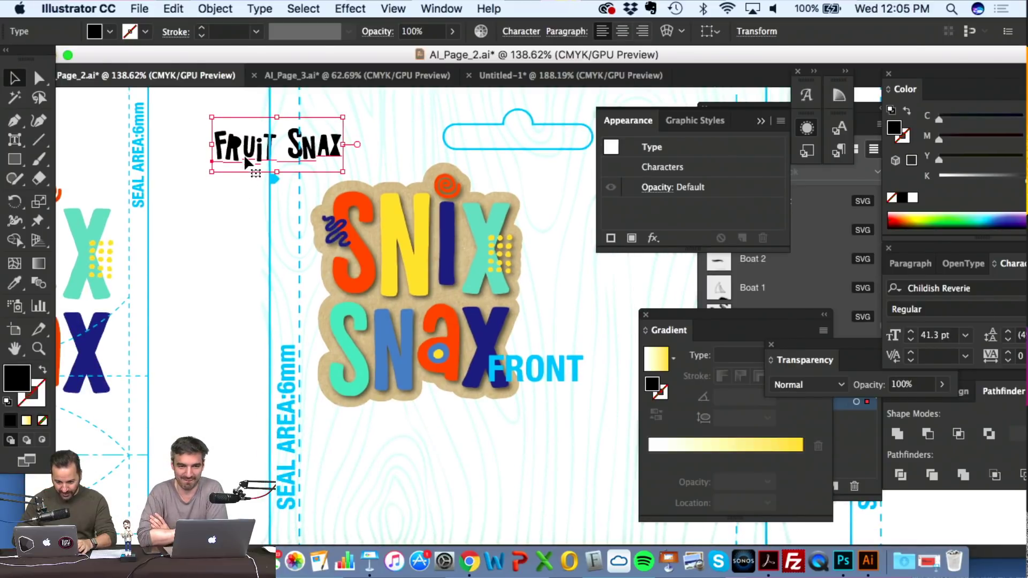
{"action": "left_click_drag", "start_coordinate": [243, 154], "coordinate": [387, 435]}
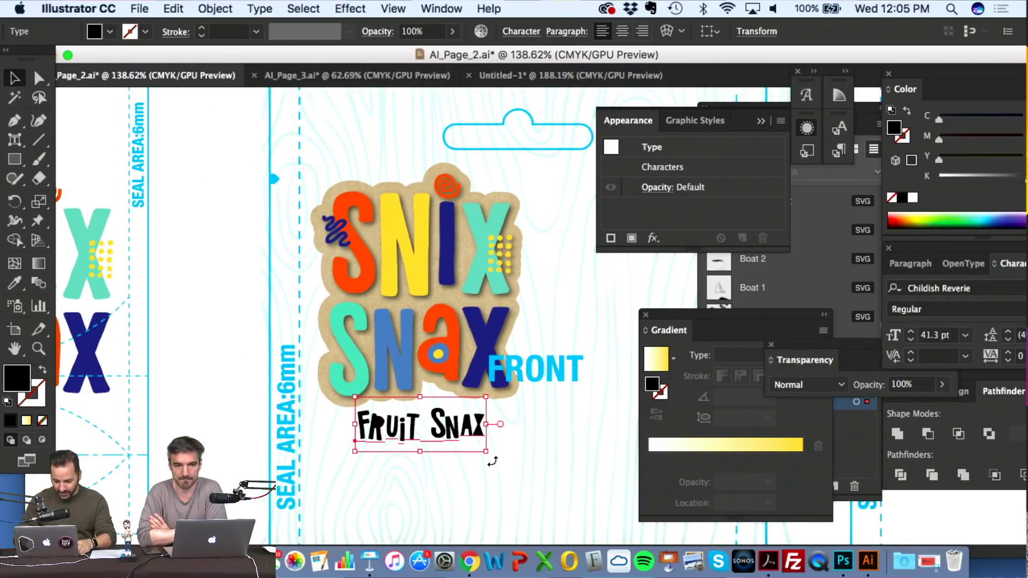
- Enlarge the FRUIT SNAX text to about 50 pt and nudge it slightly down and left beneath the logo
{"action": "left_click_drag", "start_coordinate": [489, 456], "coordinate": [506, 469]}
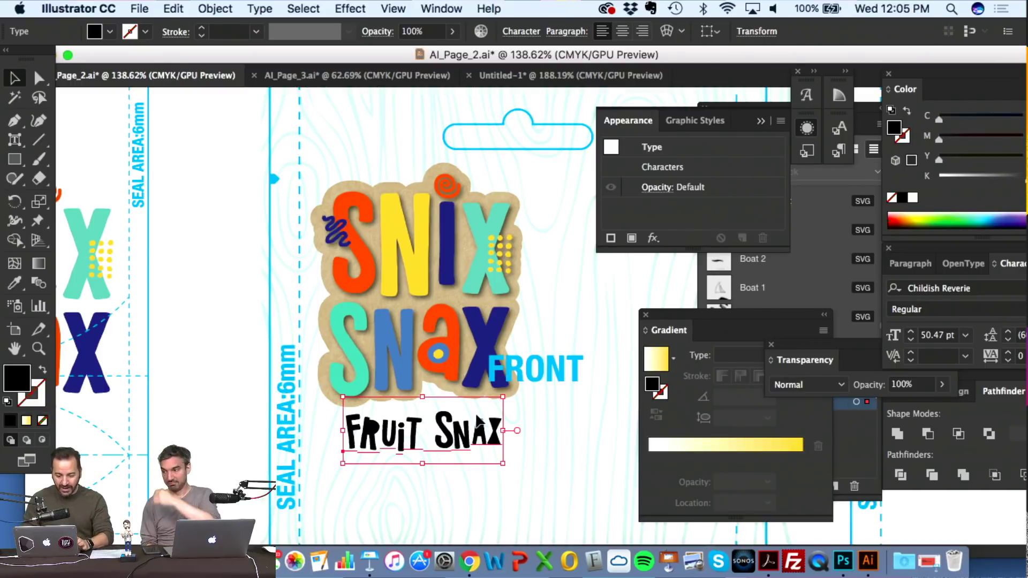
{"action": "scroll", "coordinate": [474, 423], "scroll_direction": "down", "scroll_amount": 3}
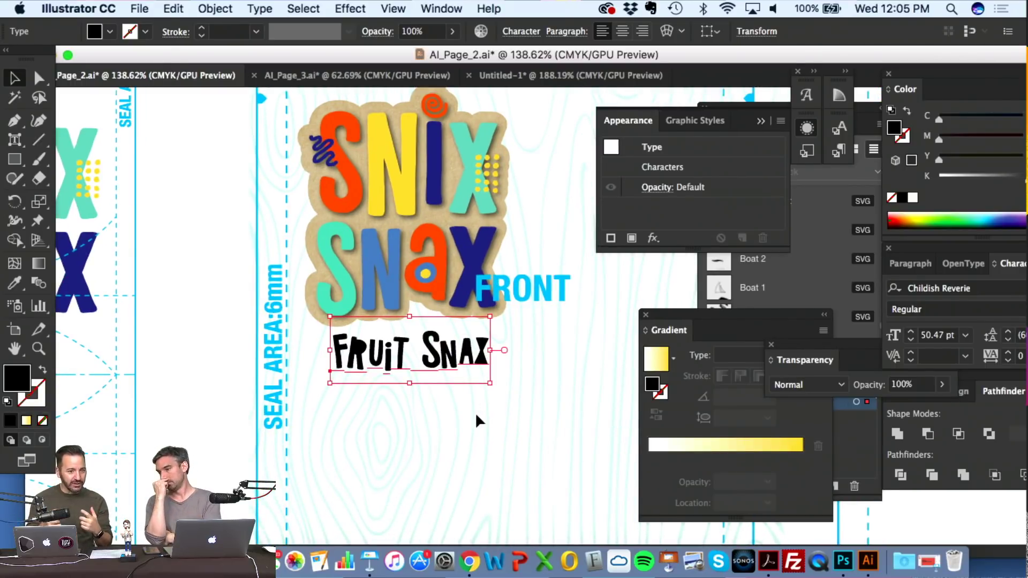
{"action": "scroll", "coordinate": [475, 412], "scroll_direction": "up", "scroll_amount": 2}
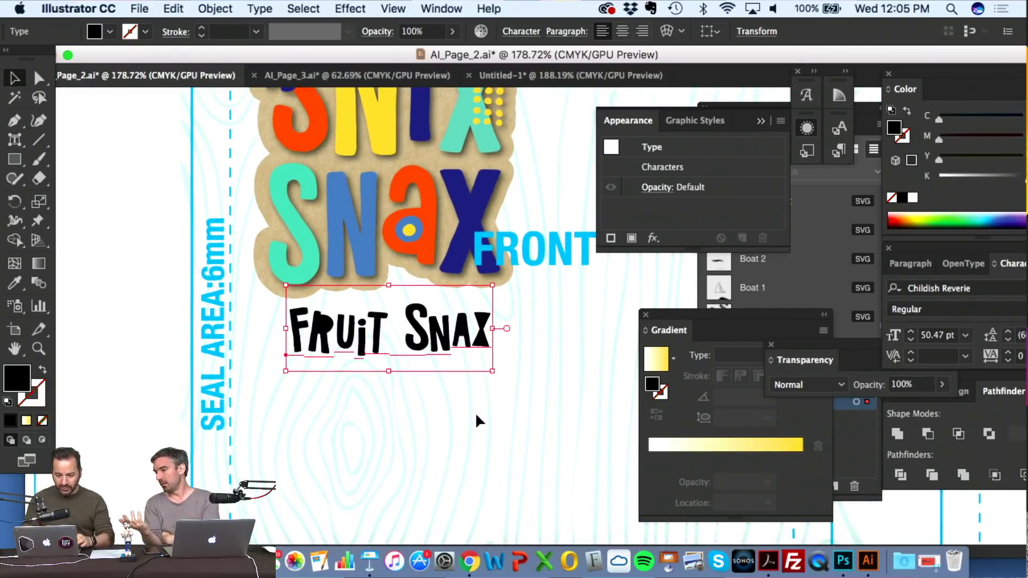
{"action": "left_click_drag", "start_coordinate": [447, 353], "coordinate": [442, 366]}
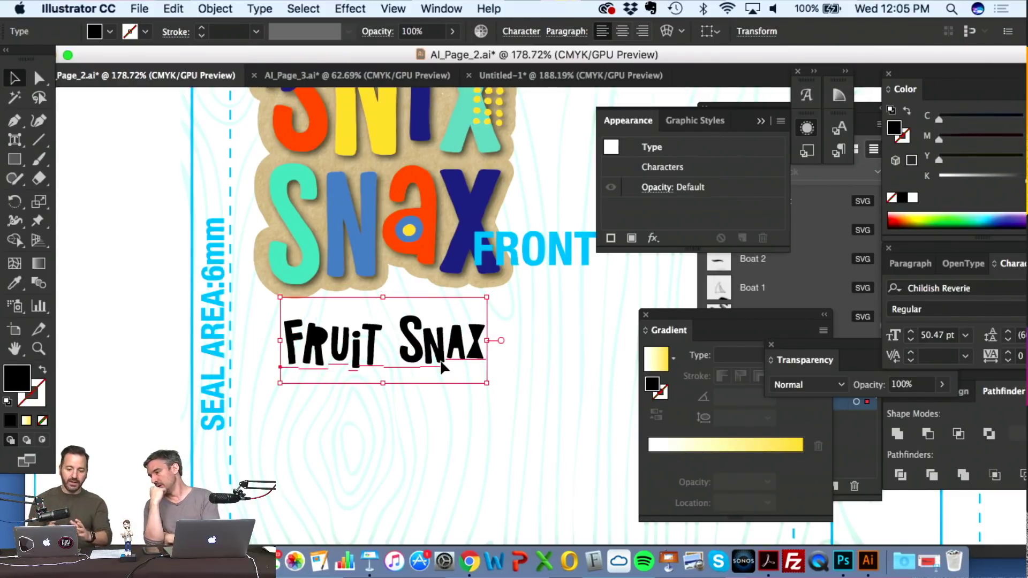
{"action": "scroll", "coordinate": [442, 368], "scroll_direction": "up", "scroll_amount": 2}
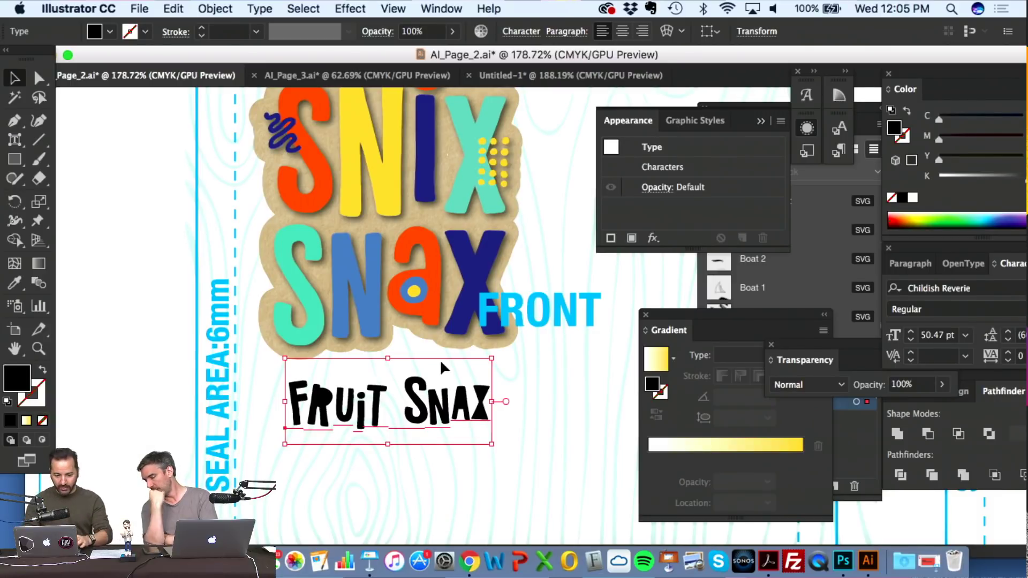
{"action": "scroll", "coordinate": [441, 367], "scroll_direction": "left", "scroll_amount": 5}
{"action": "scroll", "coordinate": [441, 366], "scroll_direction": "down", "scroll_amount": 4}
{"action": "scroll", "coordinate": [441, 366], "scroll_direction": "up", "scroll_amount": 4}
{"action": "scroll", "coordinate": [439, 359], "scroll_direction": "up", "scroll_amount": 10}
{"action": "scroll", "coordinate": [439, 359], "scroll_direction": "right", "scroll_amount": 4}
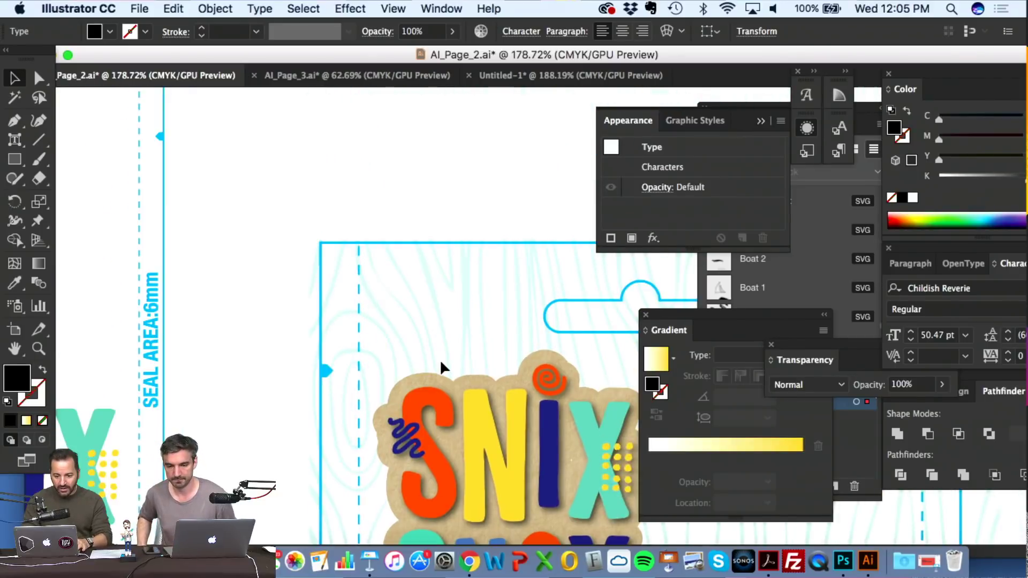
{"action": "left_click", "coordinate": [205, 151]}
{"action": "key", "text": "p"}
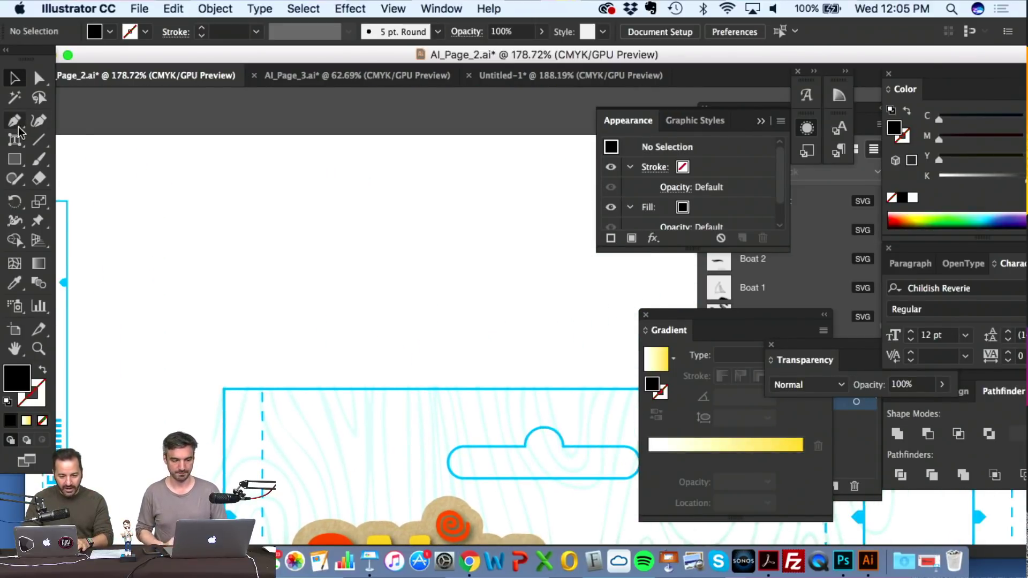
{"action": "scroll", "coordinate": [163, 244], "scroll_direction": "down", "scroll_amount": 10}
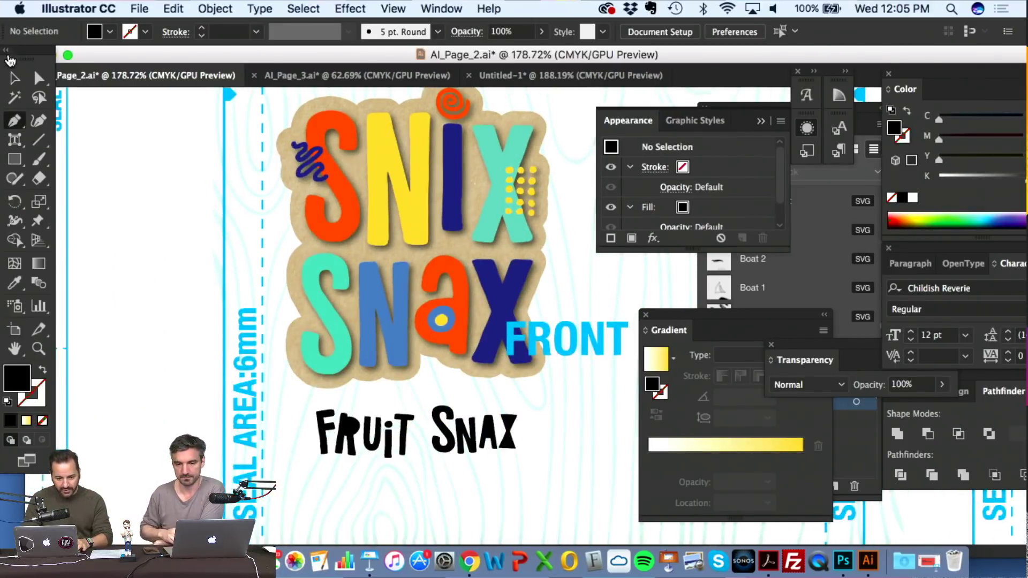
- Copy the FRUIT SNAX text and place the duplicate in the blank area above the package front
{"action": "left_click", "coordinate": [14, 79]}
{"action": "left_click", "coordinate": [332, 426]}
{"action": "key", "text": "ctrl+c"}
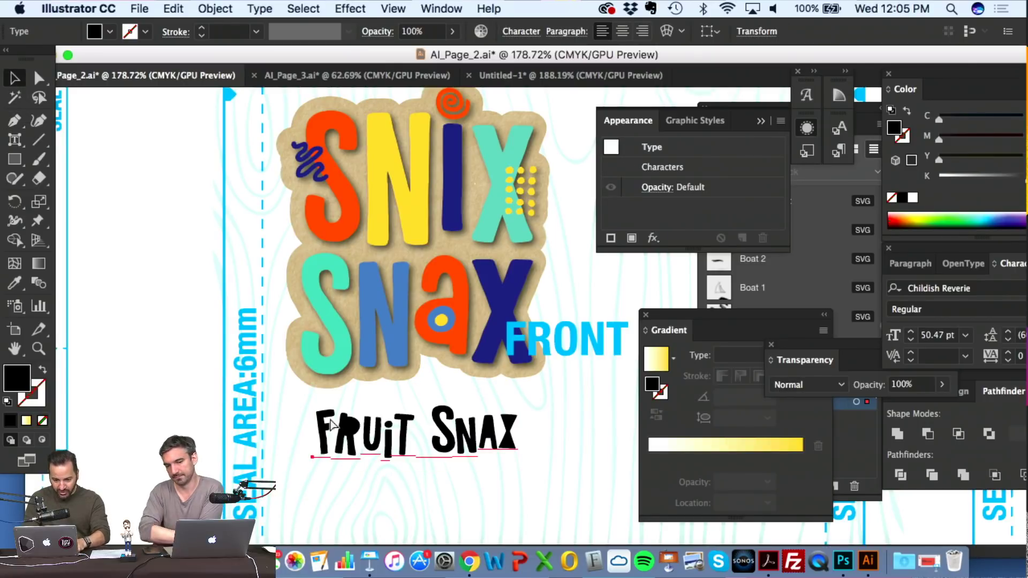
{"action": "scroll", "coordinate": [329, 416], "scroll_direction": "up", "scroll_amount": 10}
{"action": "scroll", "coordinate": [329, 416], "scroll_direction": "right", "scroll_amount": 2}
{"action": "key", "text": "ctrl+v"}
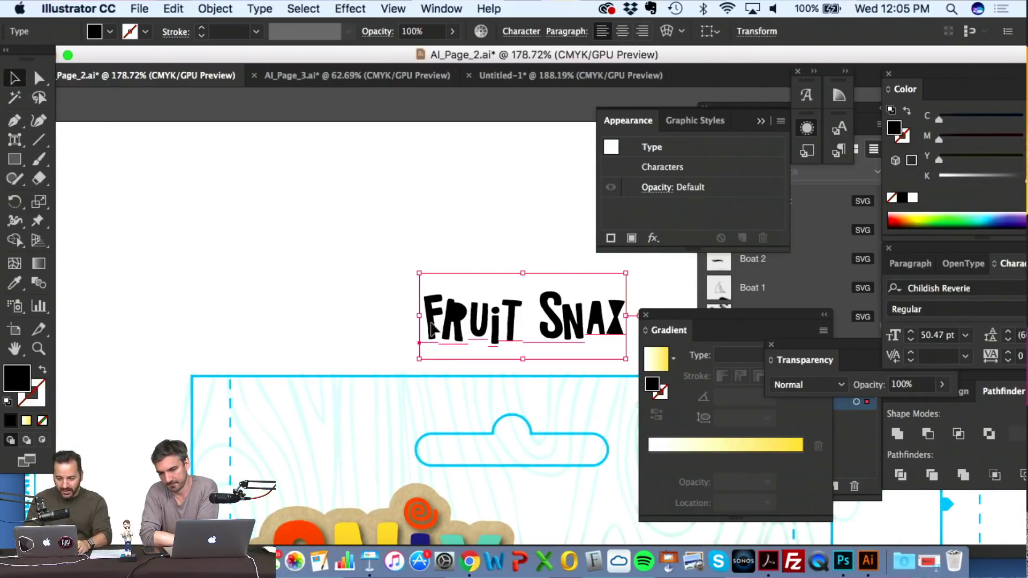
{"action": "left_click_drag", "start_coordinate": [456, 342], "coordinate": [242, 269]}
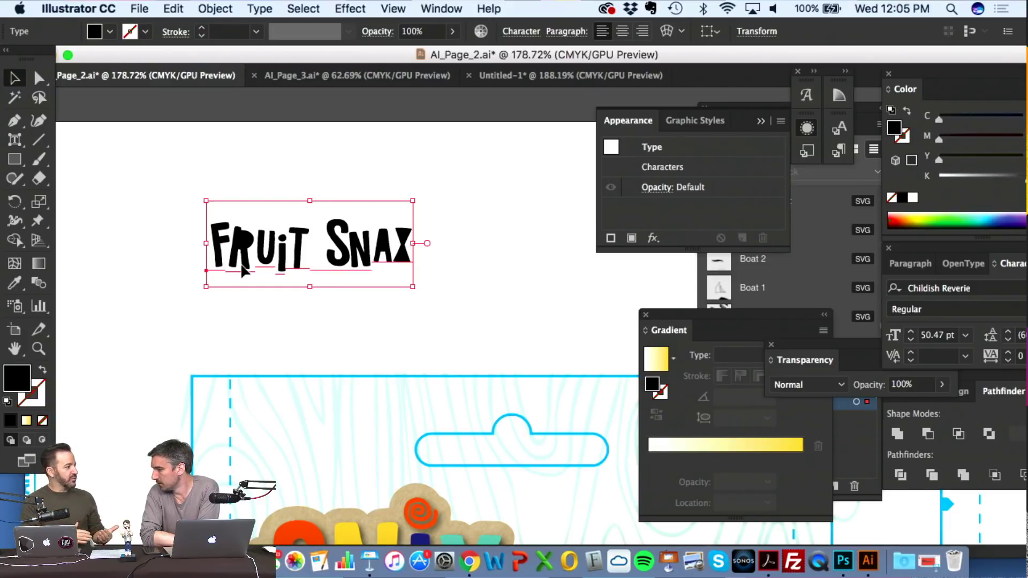
- Start a banner shape with the Pen tool, running an uneven straight-segment upper edge above the duplicated FRUIT SNAX text
{"action": "scroll", "coordinate": [242, 270], "scroll_direction": "up", "scroll_amount": 1}
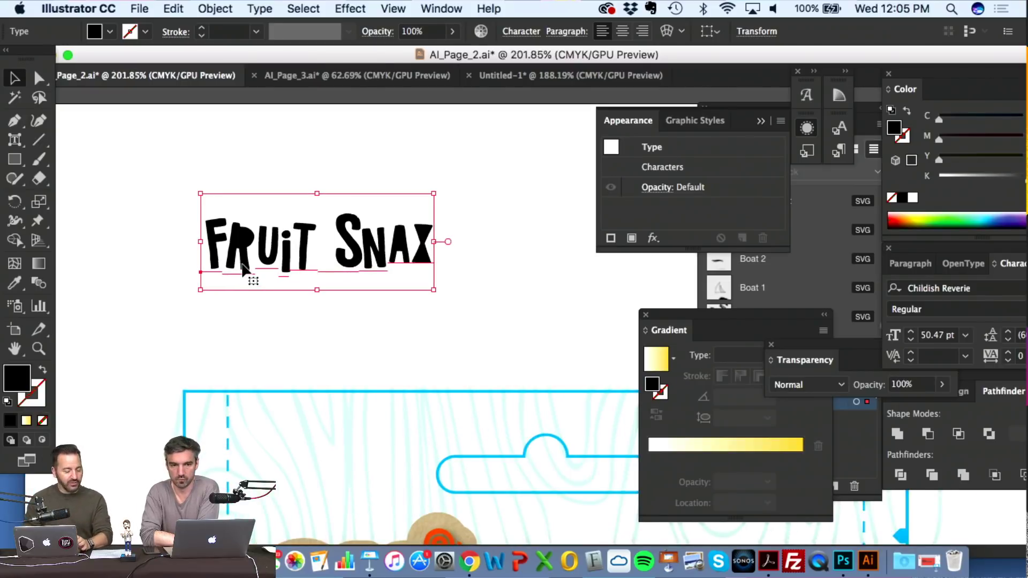
{"action": "scroll", "coordinate": [249, 273], "scroll_direction": "up", "scroll_amount": 3}
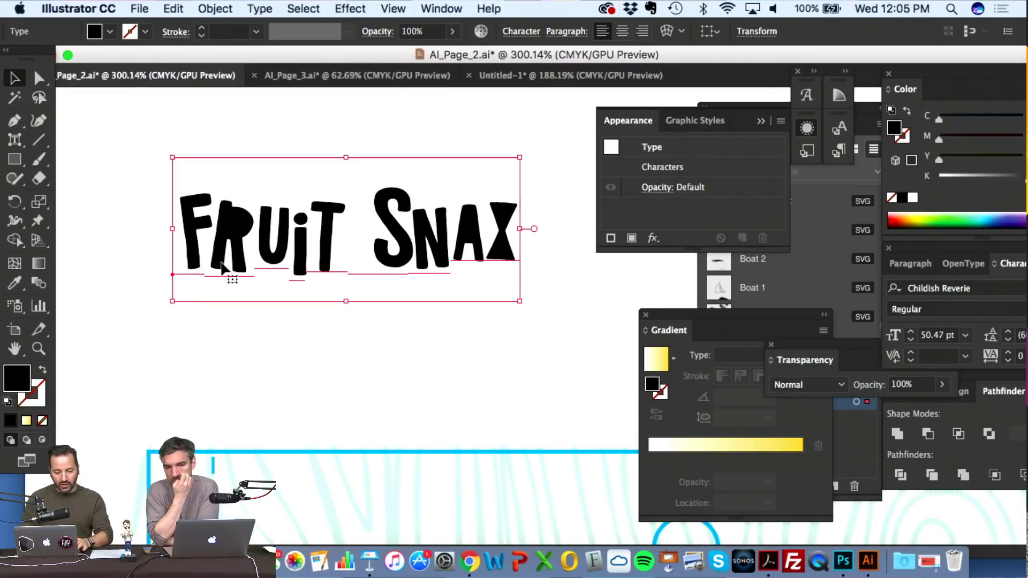
{"action": "left_click", "coordinate": [143, 231]}
{"action": "left_click", "coordinate": [14, 120]}
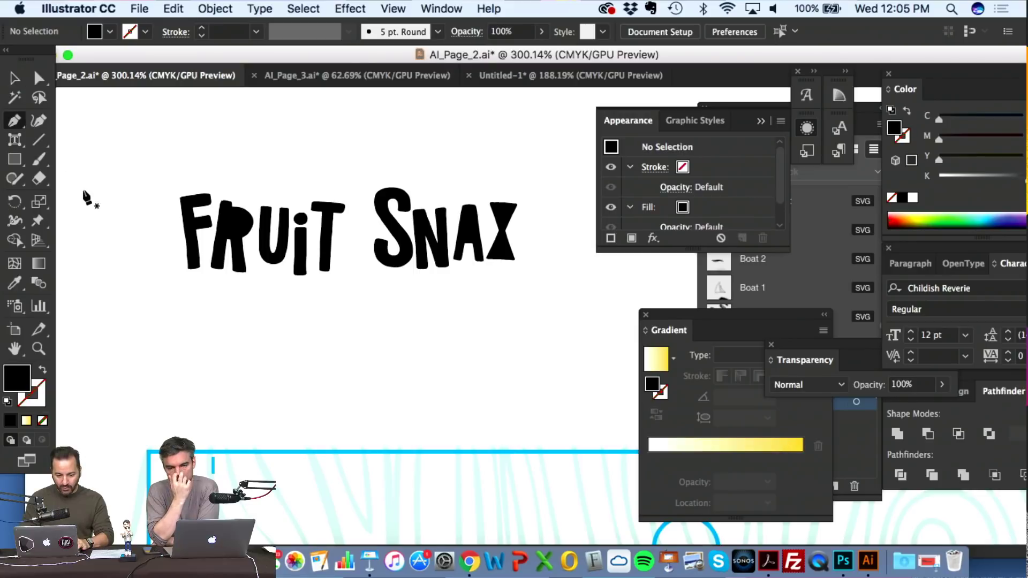
{"action": "left_click", "coordinate": [134, 191]}
{"action": "left_click", "coordinate": [210, 171]}
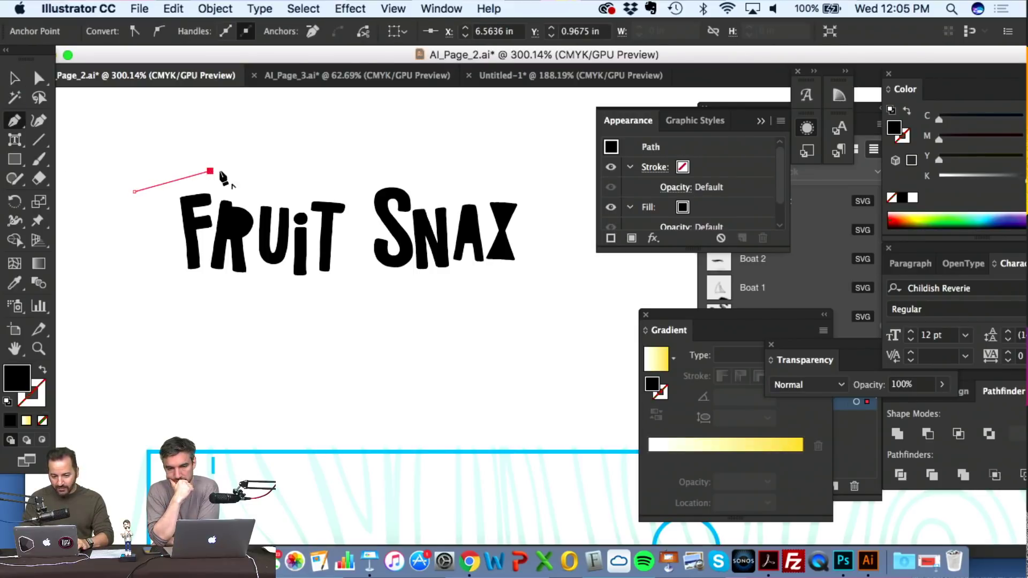
{"action": "left_click", "coordinate": [277, 179]}
{"action": "left_click", "coordinate": [345, 183]}
{"action": "left_click", "coordinate": [393, 175]}
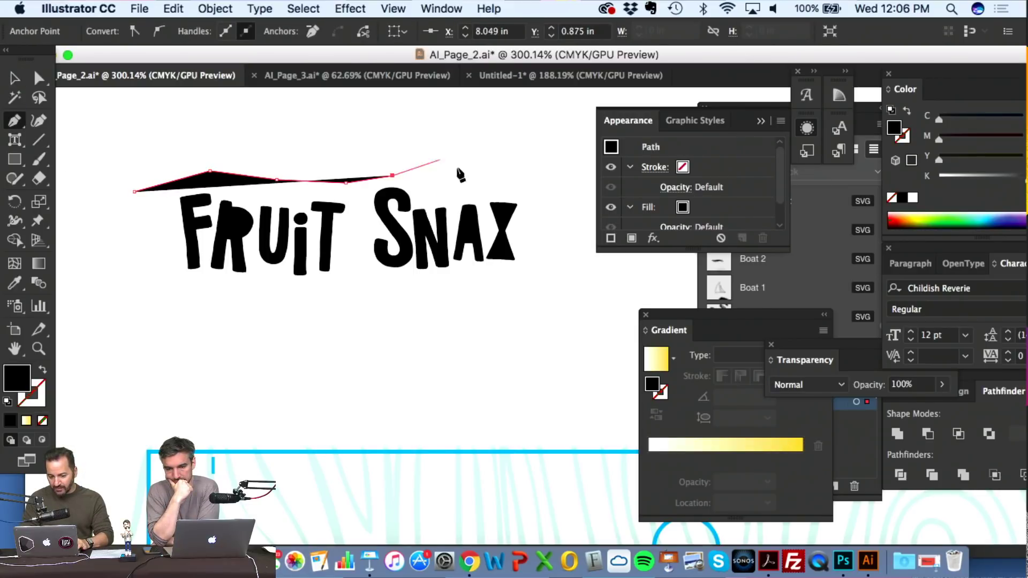
{"action": "left_click", "coordinate": [470, 181]}
{"action": "left_click", "coordinate": [503, 184]}
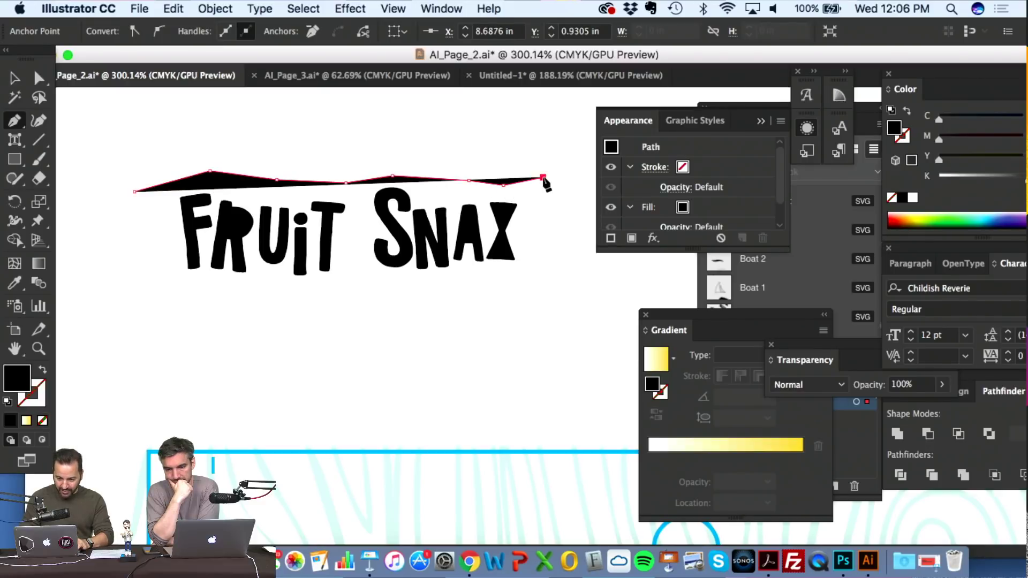
{"action": "left_click", "coordinate": [543, 176]}
{"action": "left_click", "coordinate": [558, 172]}
- Continue the banner path around a notched right end and back along an uneven lower edge beneath the text
{"action": "left_click", "coordinate": [539, 217]}
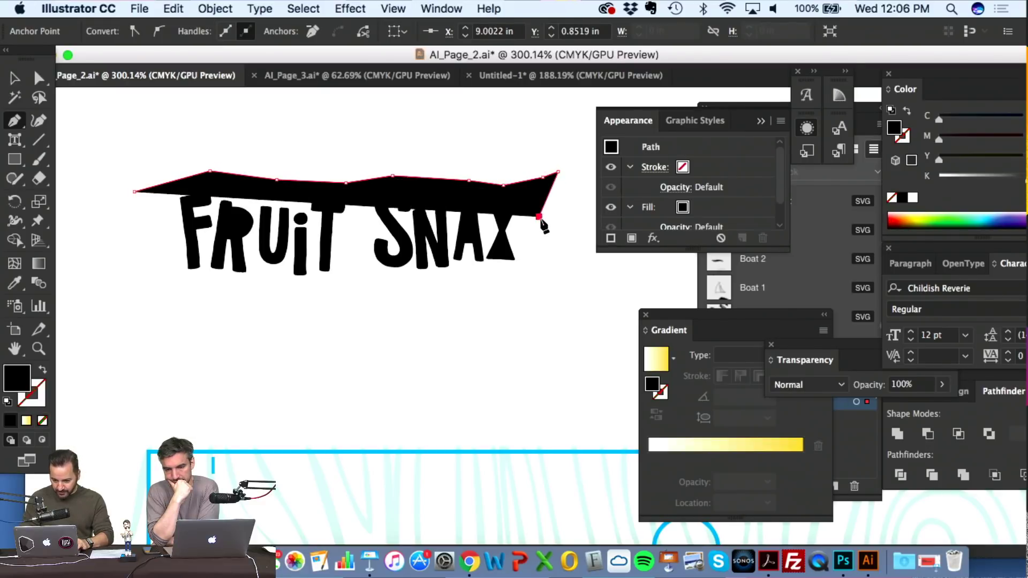
{"action": "left_click", "coordinate": [570, 267]}
{"action": "left_click", "coordinate": [500, 273]}
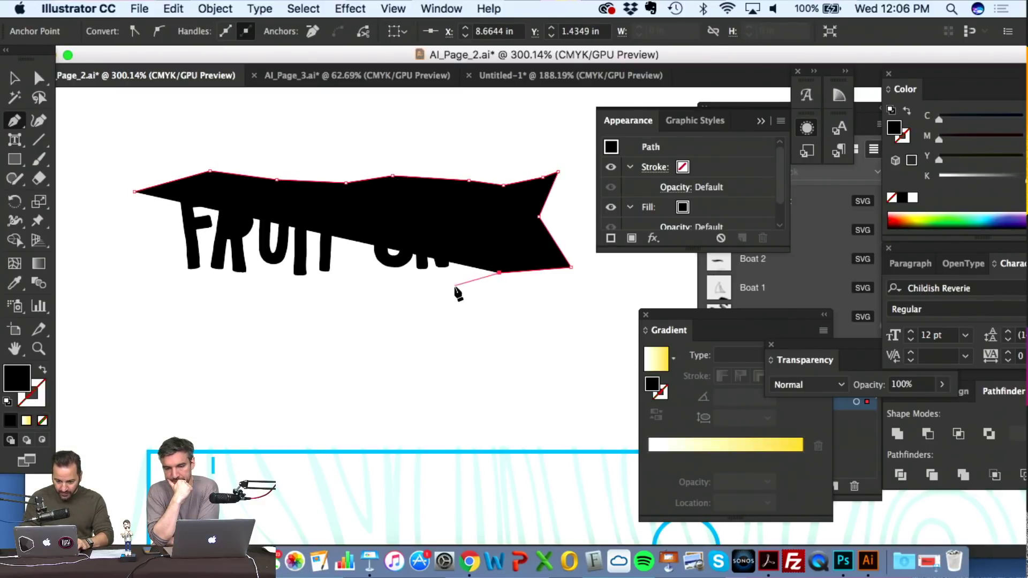
{"action": "left_click", "coordinate": [453, 286]}
{"action": "left_click", "coordinate": [396, 284]}
{"action": "left_click", "coordinate": [349, 288]}
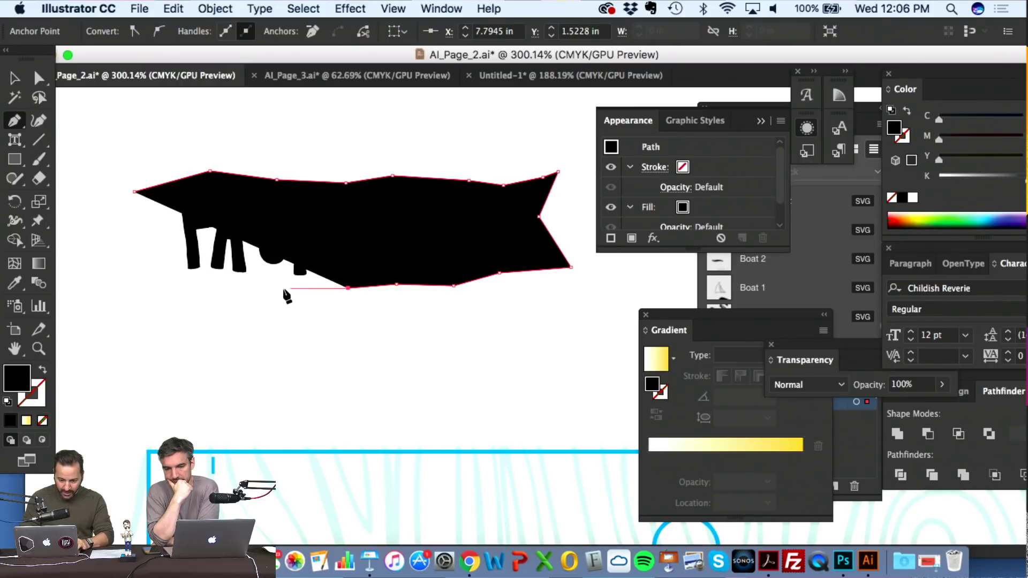
{"action": "left_click", "coordinate": [283, 288]}
{"action": "left_click", "coordinate": [209, 293]}
{"action": "left_click", "coordinate": [160, 278]}
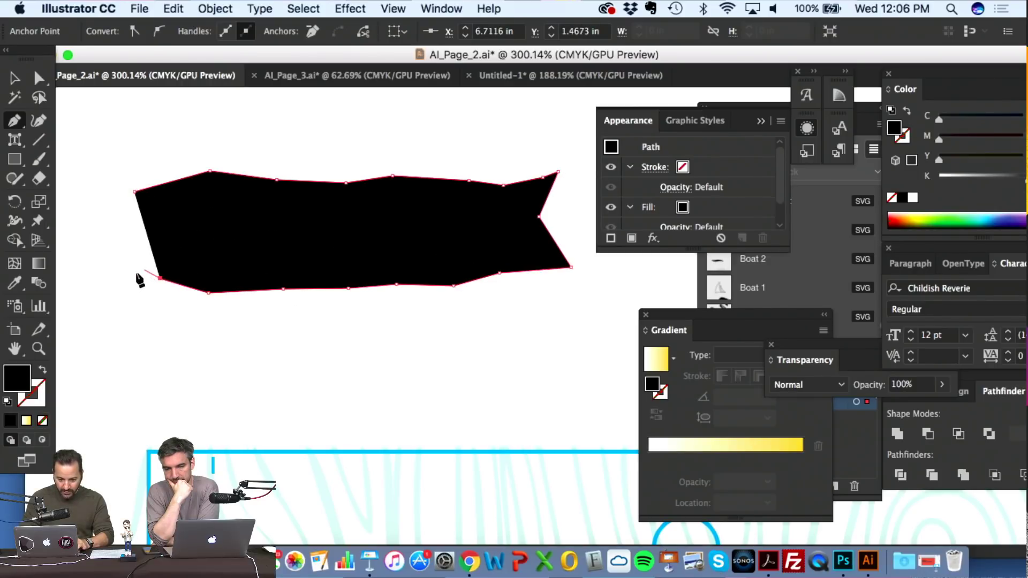
- Give the banner a notched left end and close the path at its starting point
{"action": "left_click", "coordinate": [135, 275]}
{"action": "left_click", "coordinate": [159, 227]}
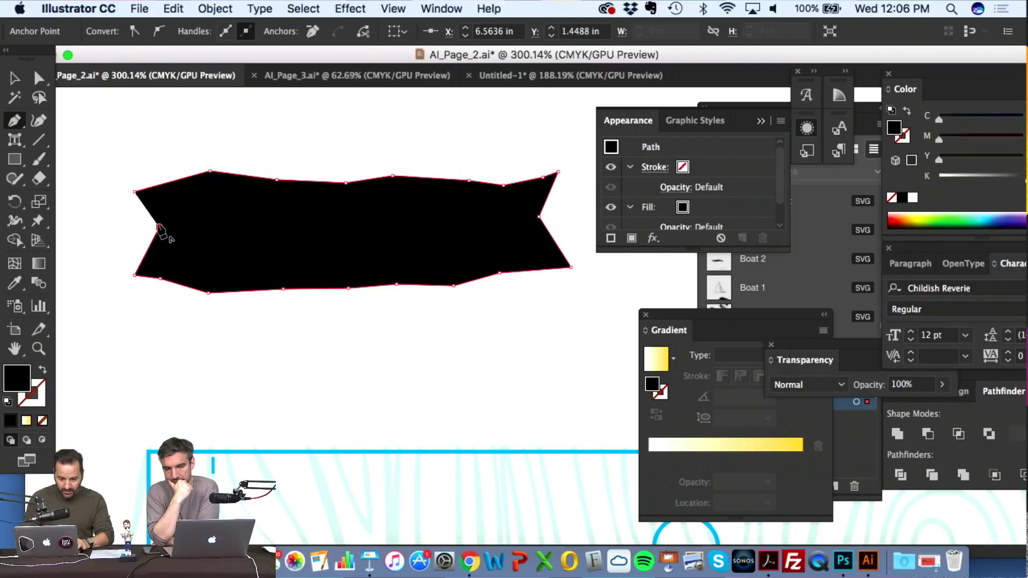
{"action": "left_click", "coordinate": [136, 192]}
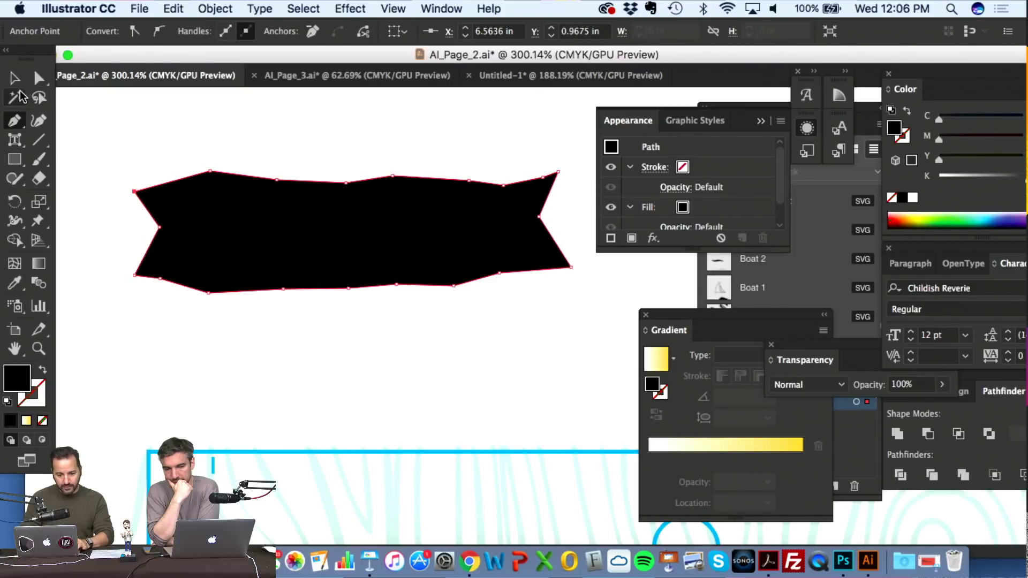
- Fill the banner with a muted dusty pink mixed from small amounts of magenta, yellow and black, then deselect it
{"action": "left_click", "coordinate": [14, 78]}
{"action": "left_click", "coordinate": [961, 136]}
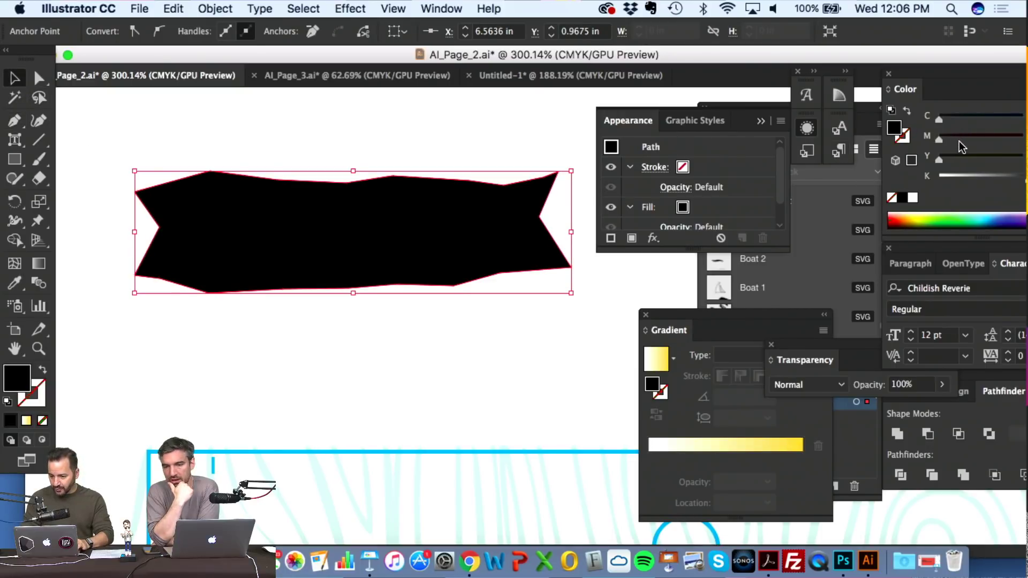
{"action": "left_click", "coordinate": [953, 157]}
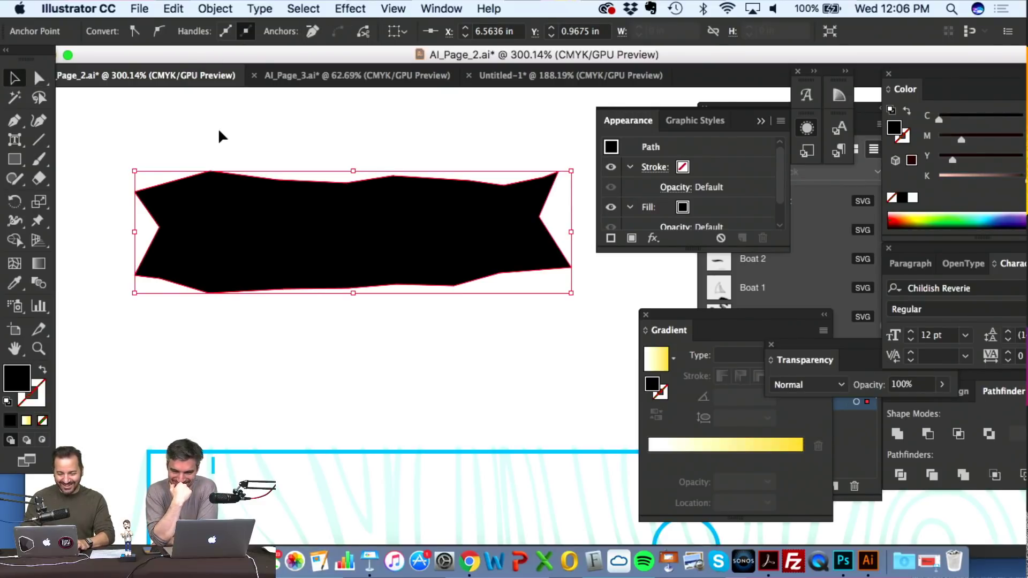
{"action": "left_click", "coordinate": [241, 202]}
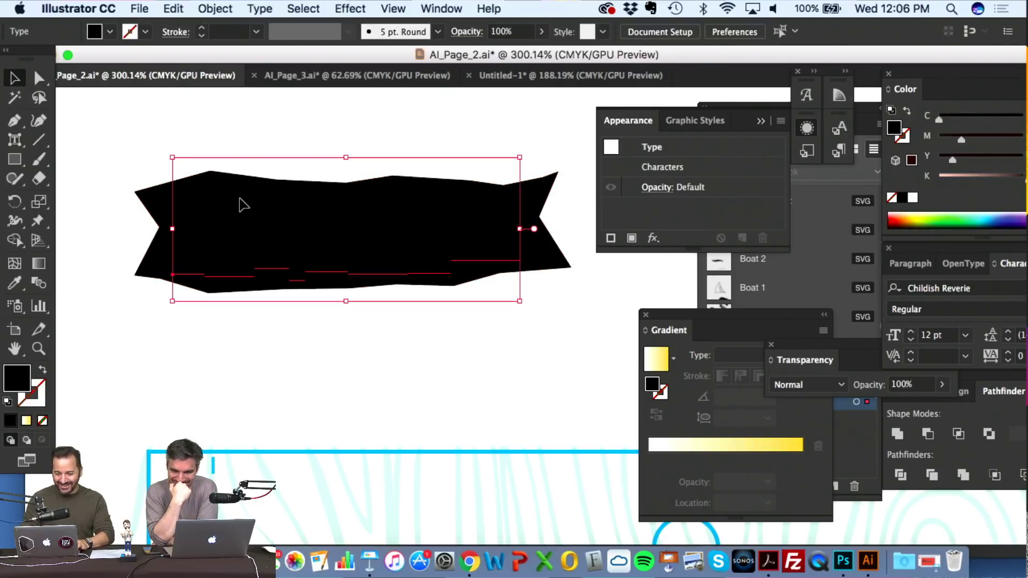
{"action": "left_click", "coordinate": [539, 190]}
{"action": "left_click_drag", "start_coordinate": [988, 178], "coordinate": [963, 178]}
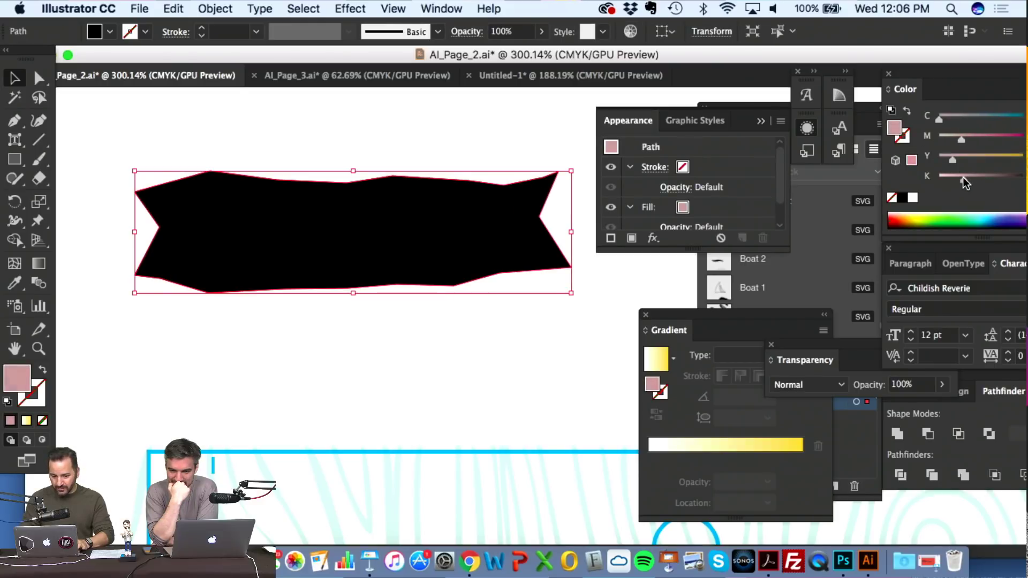
{"action": "left_click", "coordinate": [451, 372]}
{"action": "scroll", "coordinate": [451, 371], "scroll_direction": "down", "scroll_amount": 3}
{"action": "scroll", "coordinate": [451, 371], "scroll_direction": "up", "scroll_amount": 3}
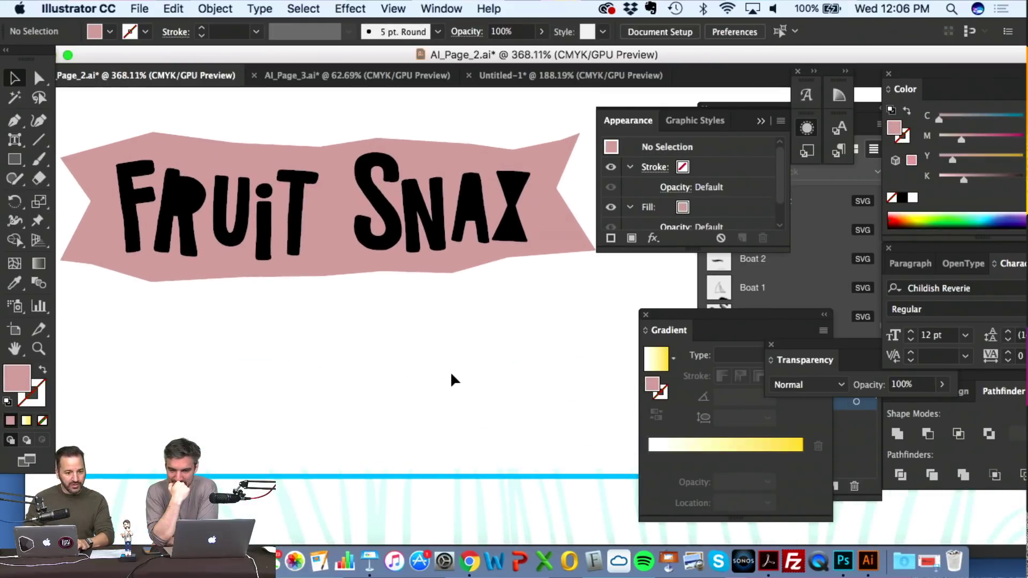
- Select the pink banner and add three Puppet Warp pins along its middle: near the R, between the words, and between A and X
{"action": "scroll", "coordinate": [477, 362], "scroll_direction": "down", "scroll_amount": 1}
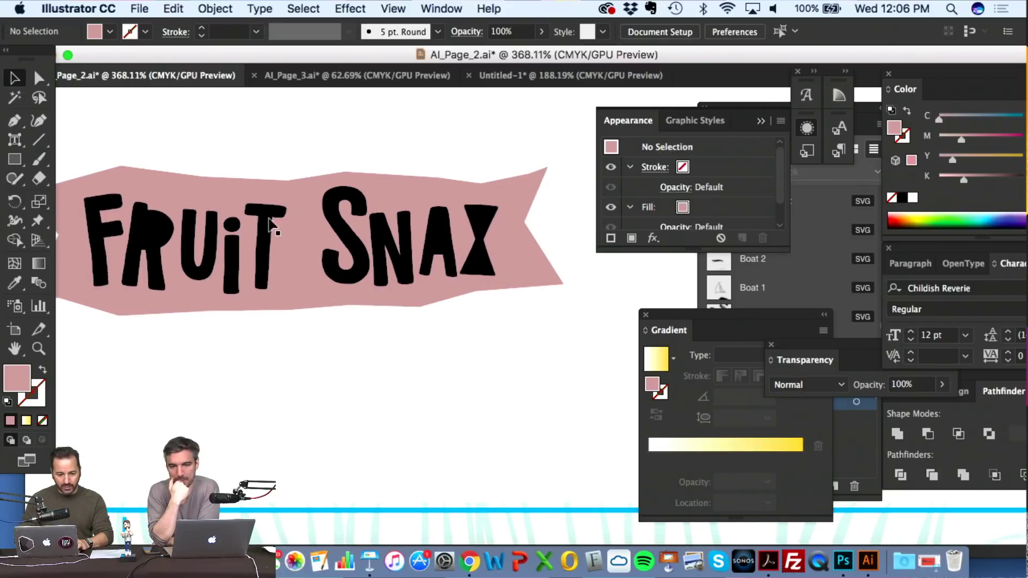
{"action": "scroll", "coordinate": [214, 126], "scroll_direction": "down", "scroll_amount": 2}
{"action": "scroll", "coordinate": [214, 127], "scroll_direction": "down", "scroll_amount": 1}
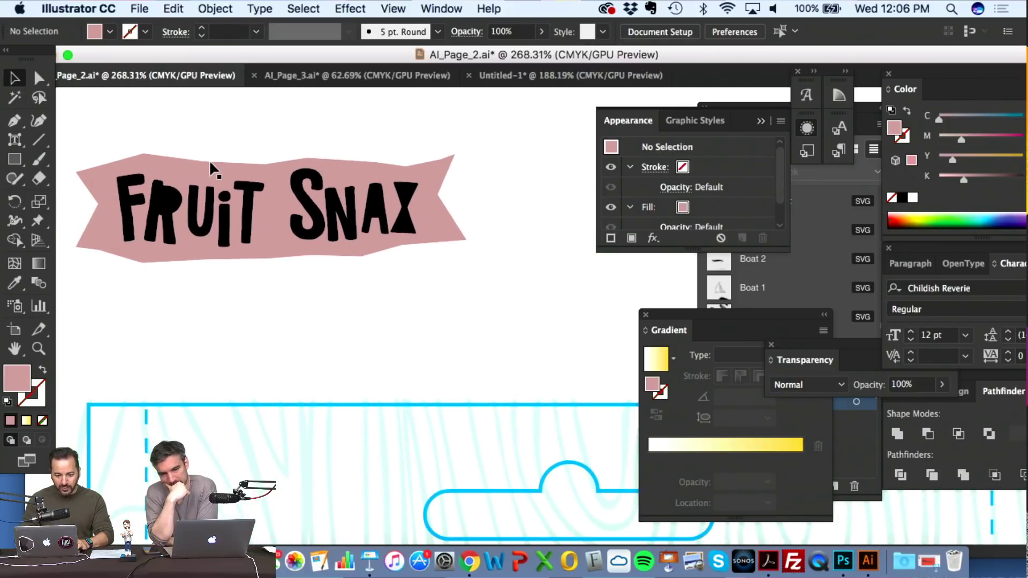
{"action": "left_click", "coordinate": [210, 161]}
{"action": "left_click", "coordinate": [173, 7]}
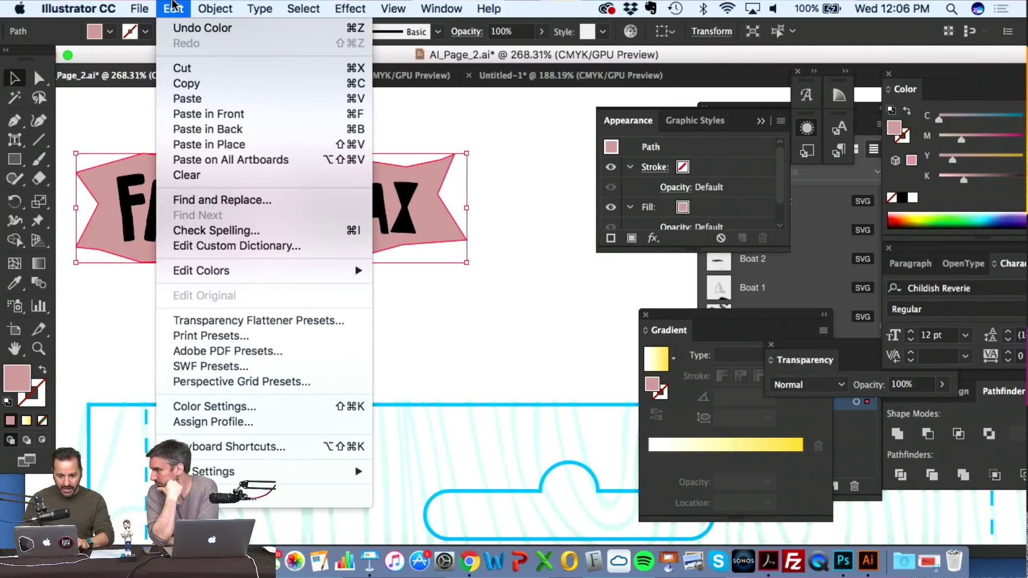
{"action": "left_click", "coordinate": [90, 114]}
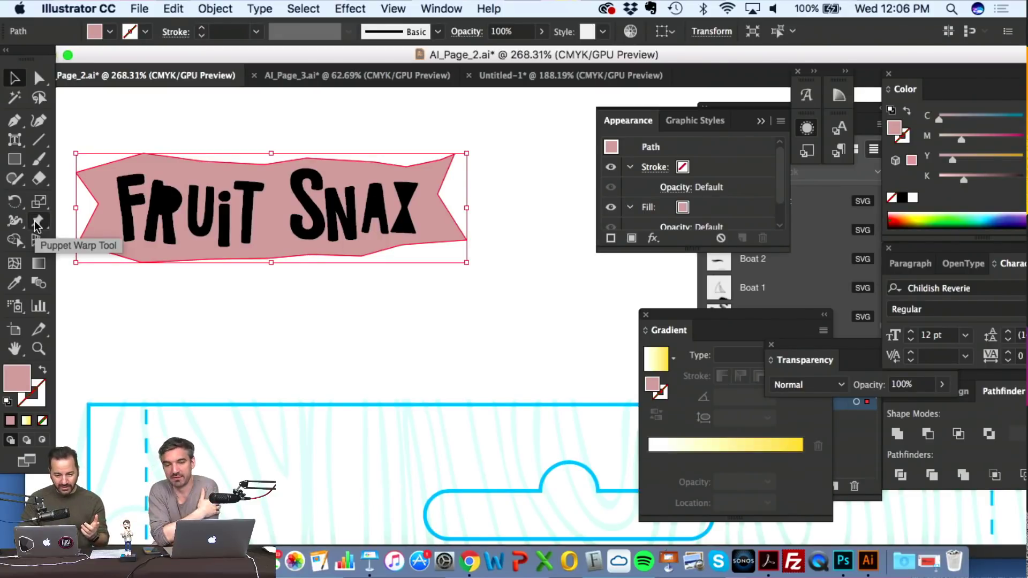
{"action": "scroll", "coordinate": [196, 259], "scroll_direction": "up", "scroll_amount": 2}
{"action": "scroll", "coordinate": [196, 259], "scroll_direction": "left", "scroll_amount": 4}
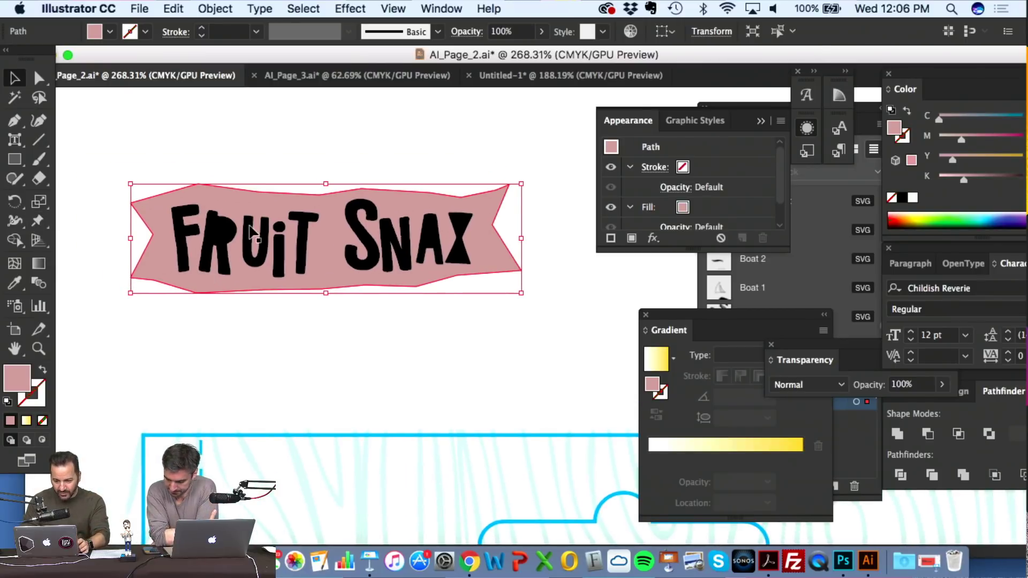
{"action": "left_click", "coordinate": [39, 221]}
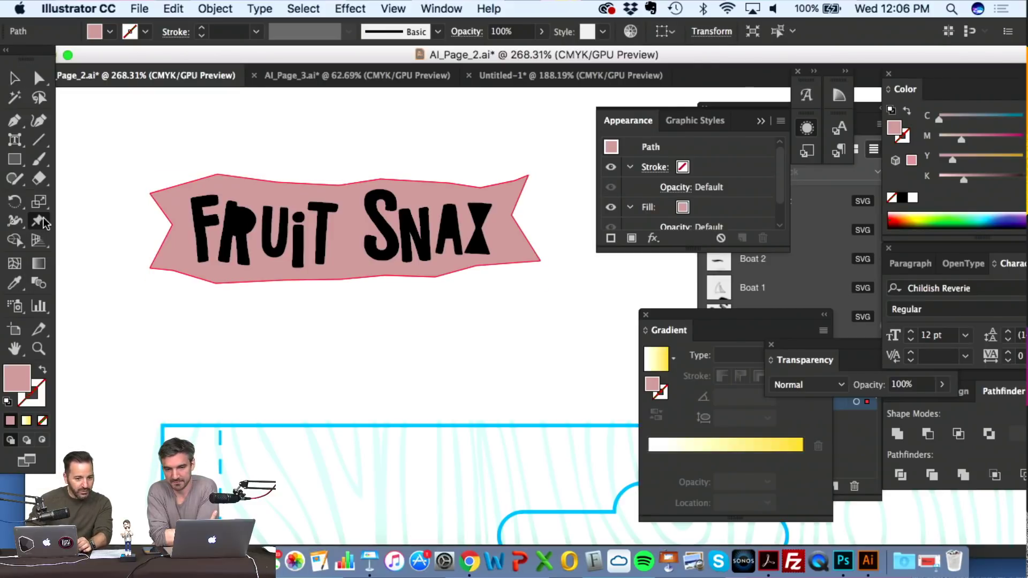
{"action": "left_click", "coordinate": [257, 234]}
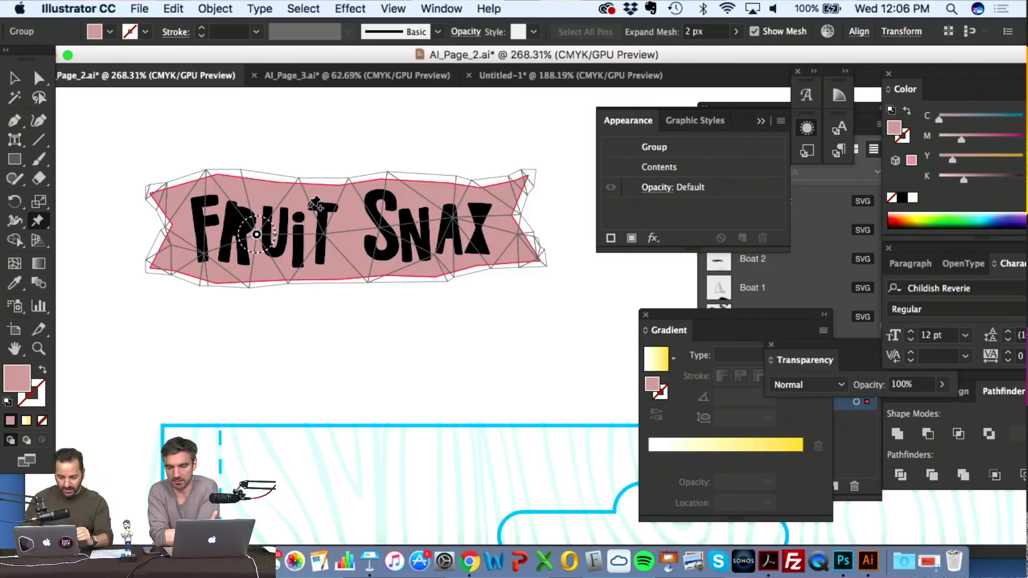
{"action": "left_click", "coordinate": [351, 226]}
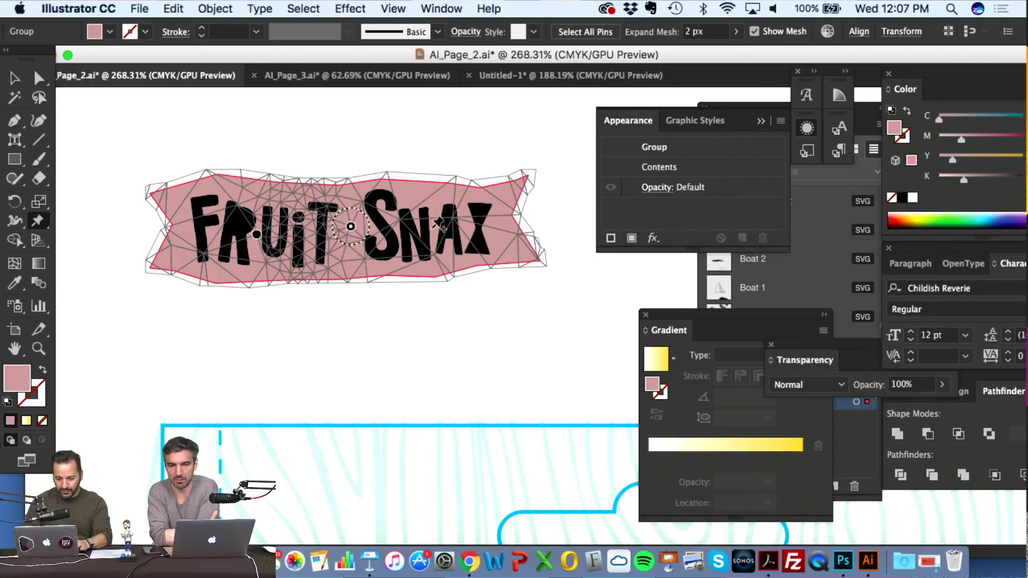
{"action": "left_click", "coordinate": [464, 226]}
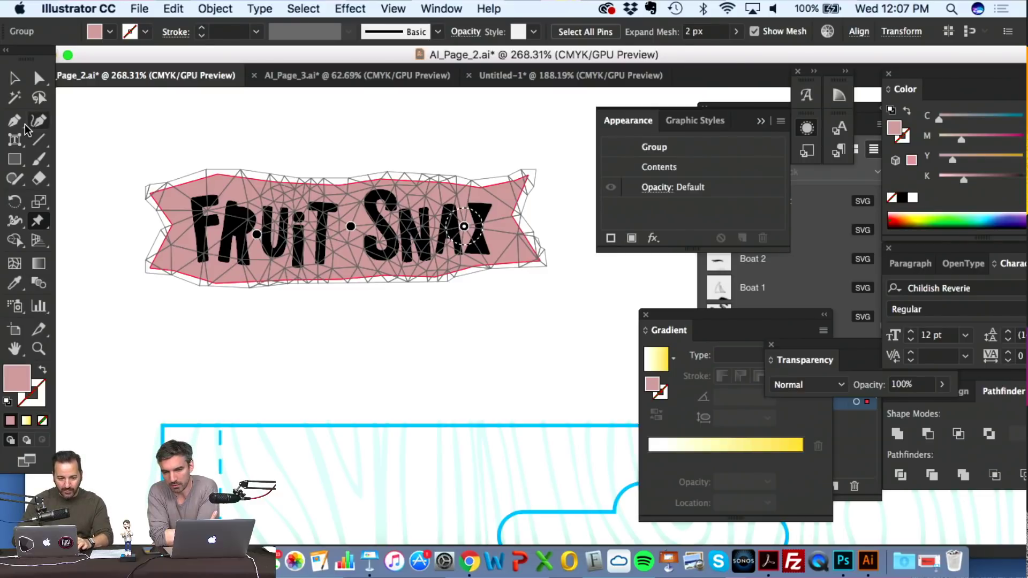
{"action": "left_click", "coordinate": [257, 235]}
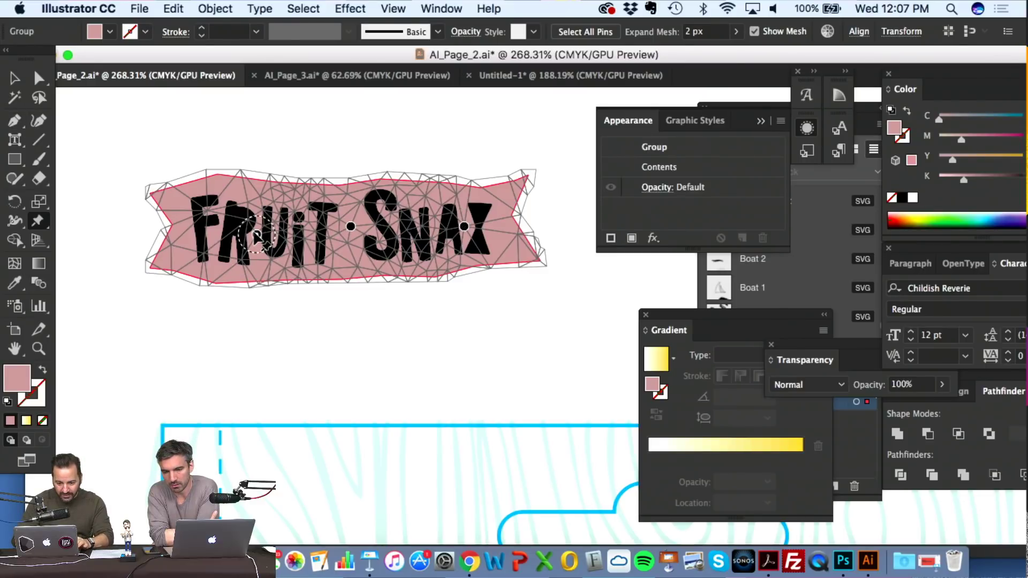
{"action": "left_click_drag", "start_coordinate": [274, 220], "coordinate": [263, 201]}
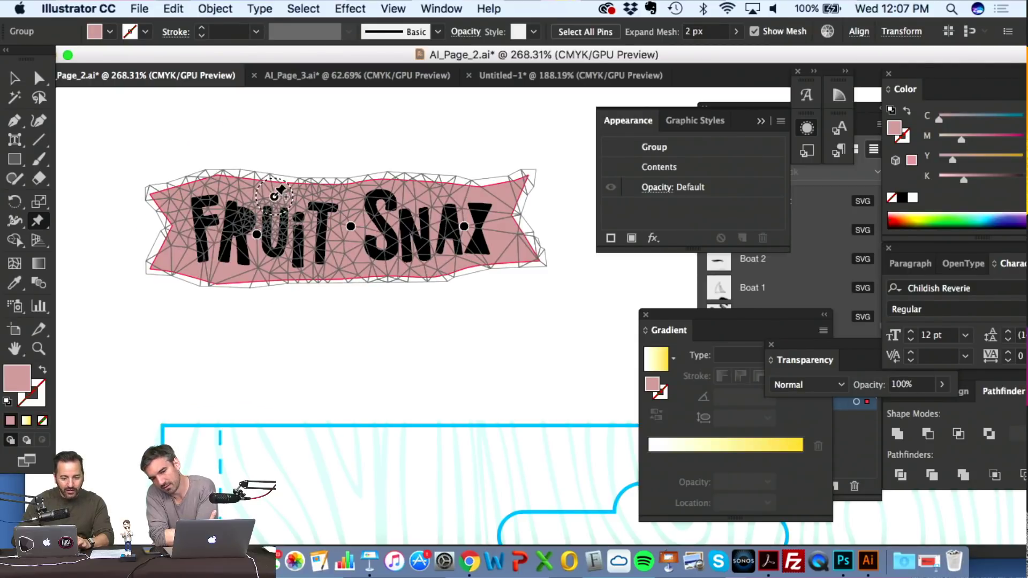
{"action": "key", "text": "super+z"}
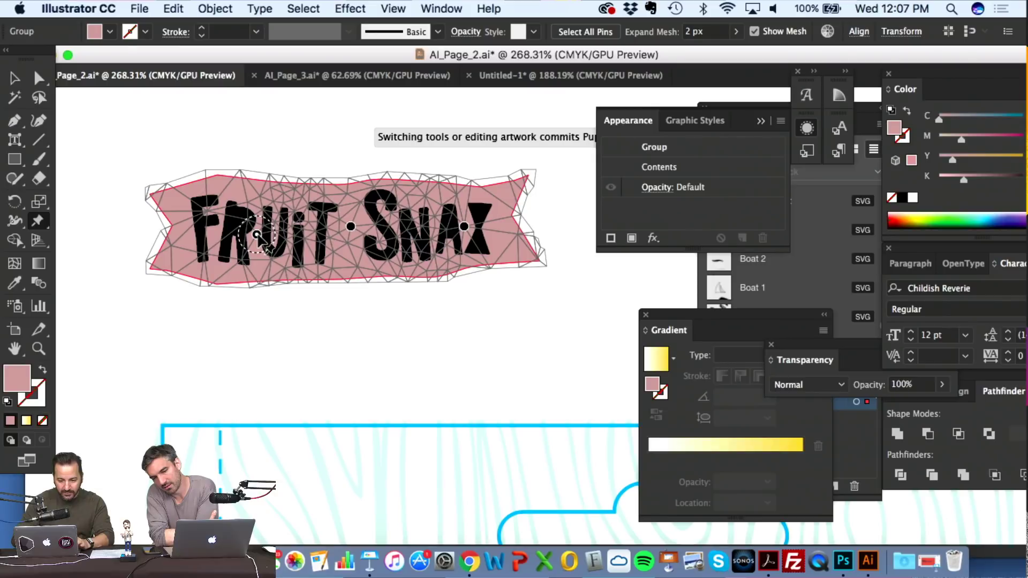
{"action": "left_click", "coordinate": [264, 216]}
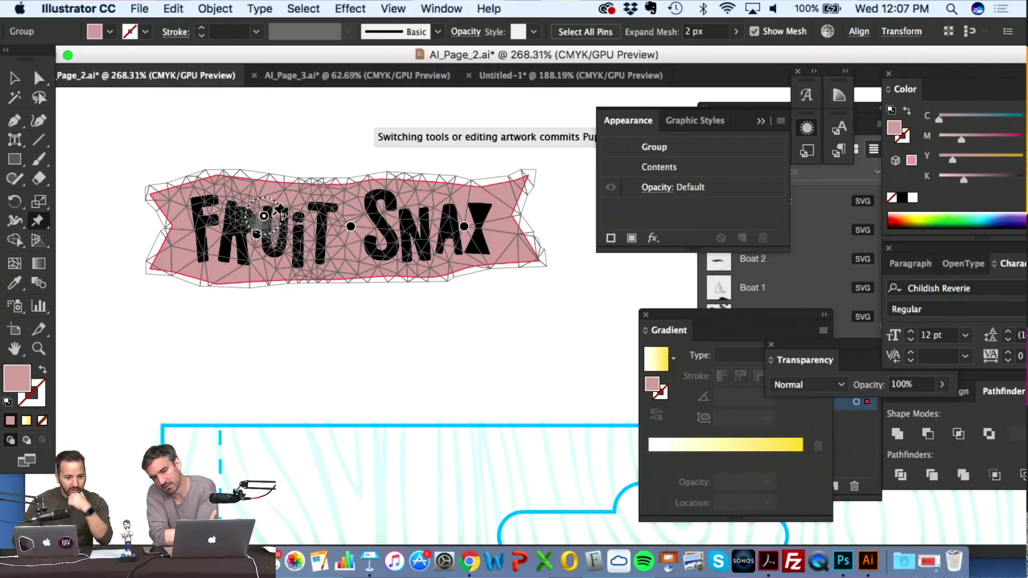
{"action": "key", "text": "super+z"}
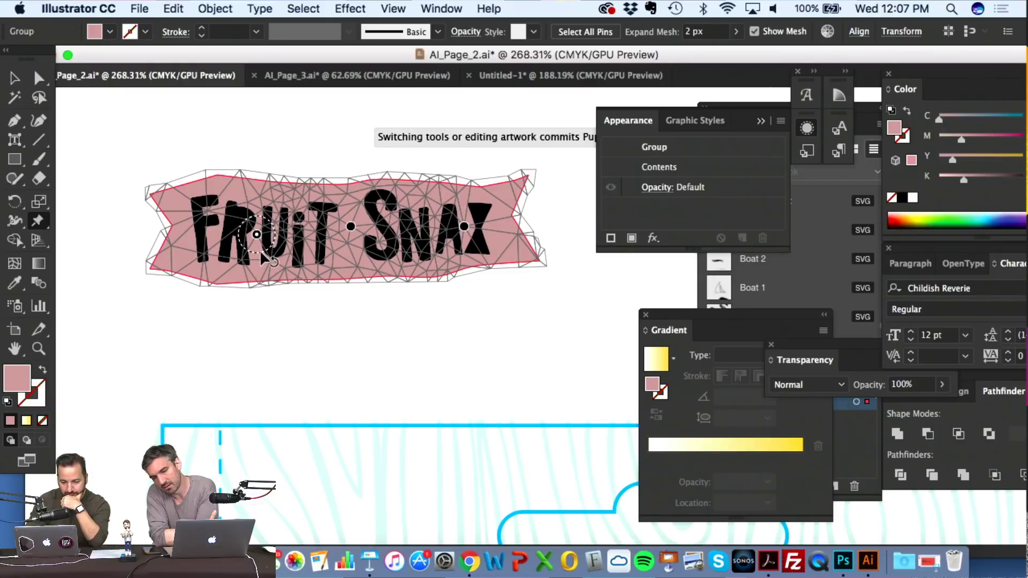
- Twist the banner clockwise around the pin near the R and counterclockwise around the pin between the words to form a wave
{"action": "mouse_move", "coordinate": [269, 262]}
{"action": "left_mouse_down"}
{"action": "mouse_move", "coordinate": [256, 258]}
{"action": "mouse_move", "coordinate": [268, 258]}
{"action": "left_mouse_up"}
{"action": "left_click_drag", "start_coordinate": [265, 263], "coordinate": [259, 262]}
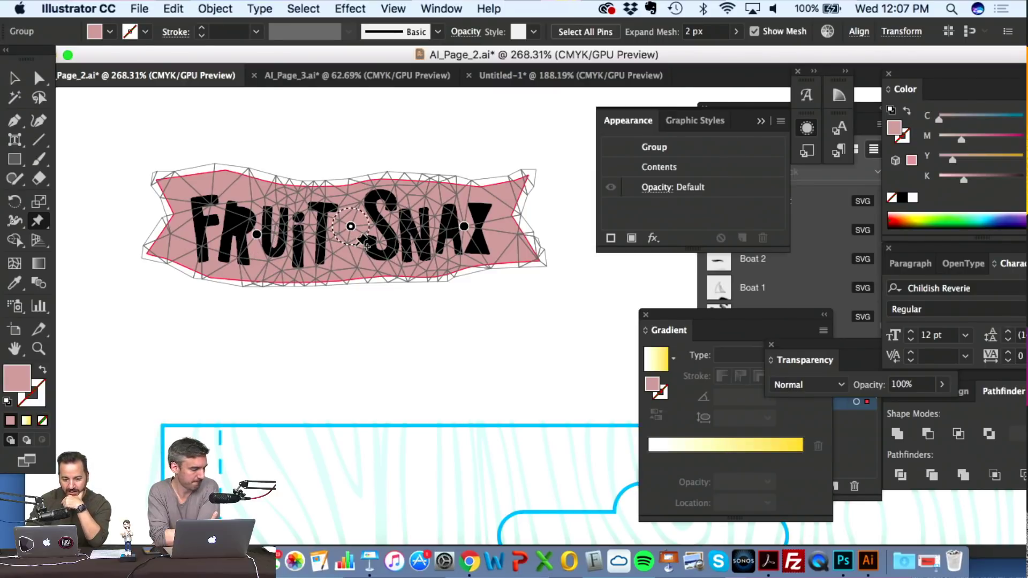
{"action": "left_click_drag", "start_coordinate": [366, 246], "coordinate": [388, 239]}
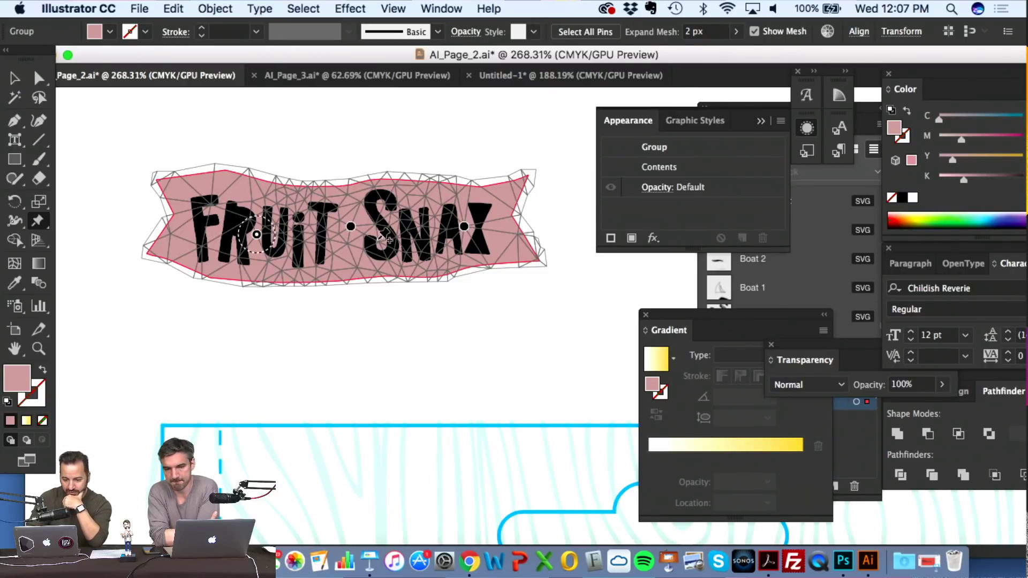
{"action": "left_click", "coordinate": [351, 227]}
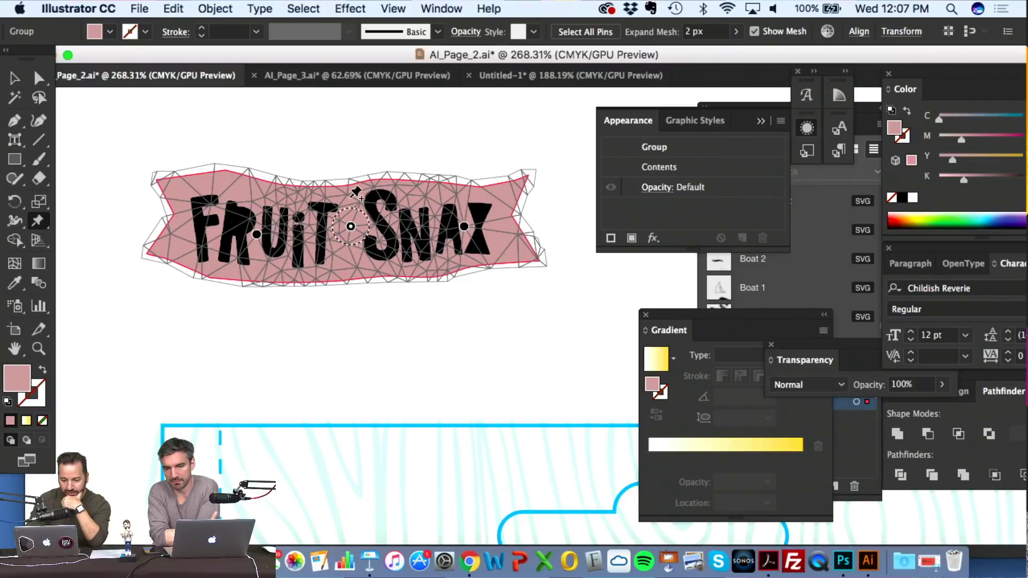
{"action": "mouse_move", "coordinate": [350, 209]}
{"action": "left_mouse_down"}
{"action": "mouse_move", "coordinate": [332, 207]}
{"action": "mouse_move", "coordinate": [345, 204]}
{"action": "left_mouse_up"}
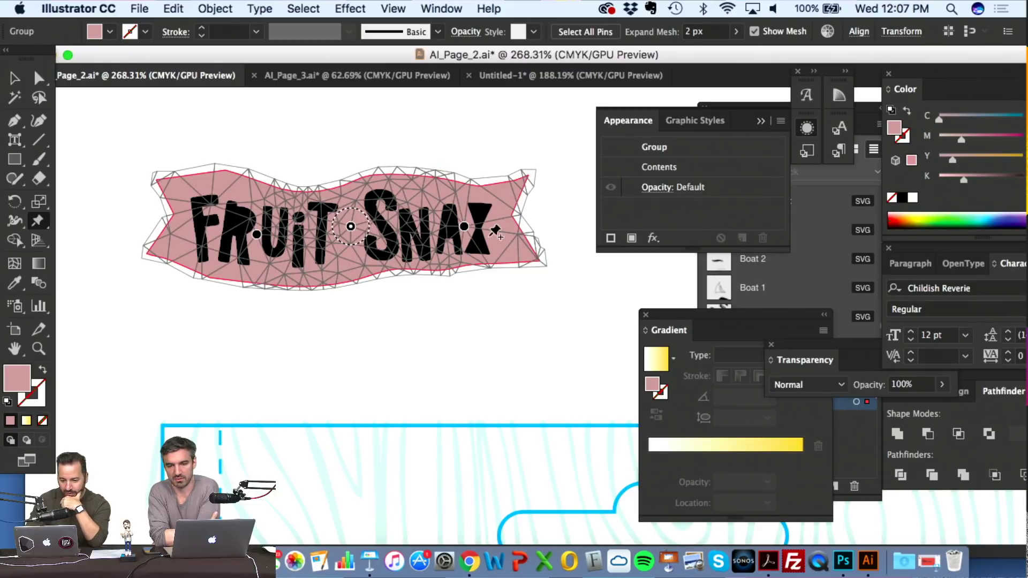
{"action": "left_click", "coordinate": [464, 227]}
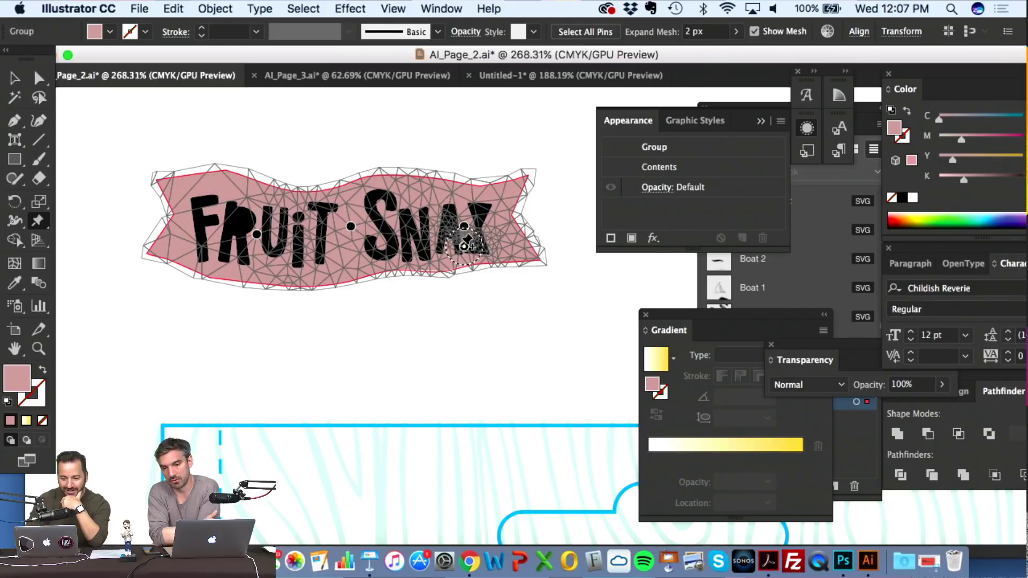
{"action": "key", "text": "super"}
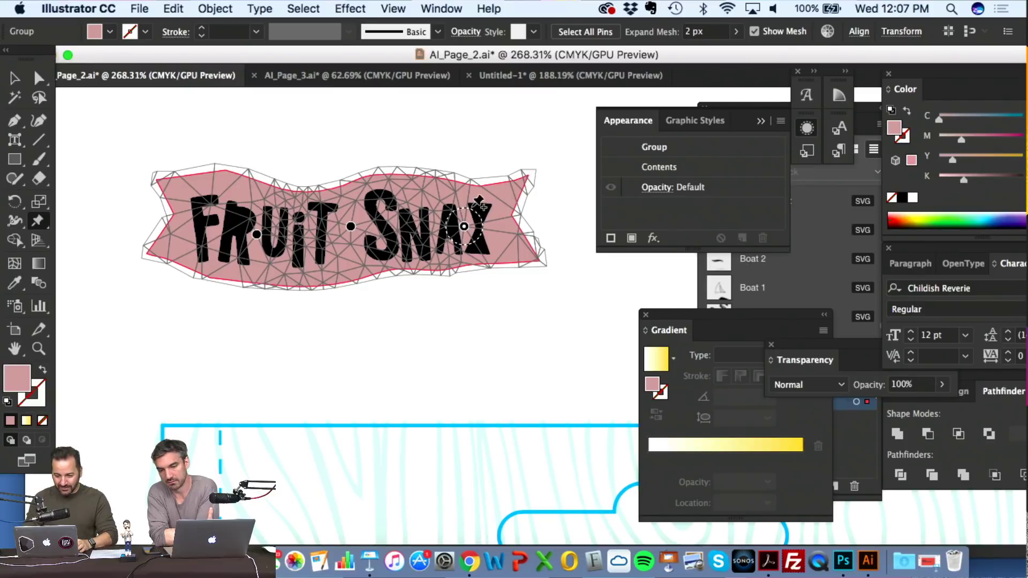
{"action": "key", "text": "super"}
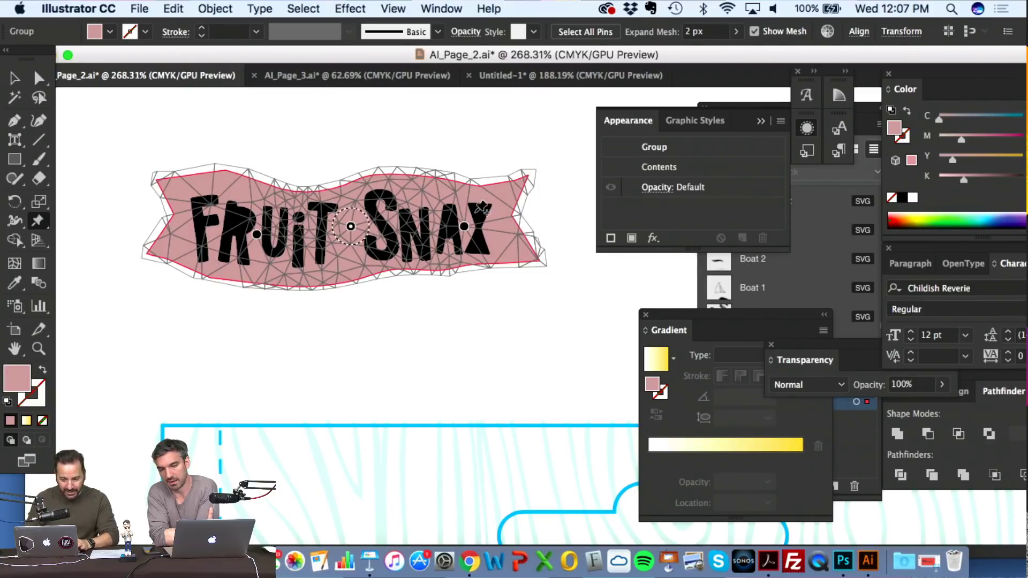
{"action": "scroll", "coordinate": [482, 209], "scroll_direction": "up", "scroll_amount": 3}
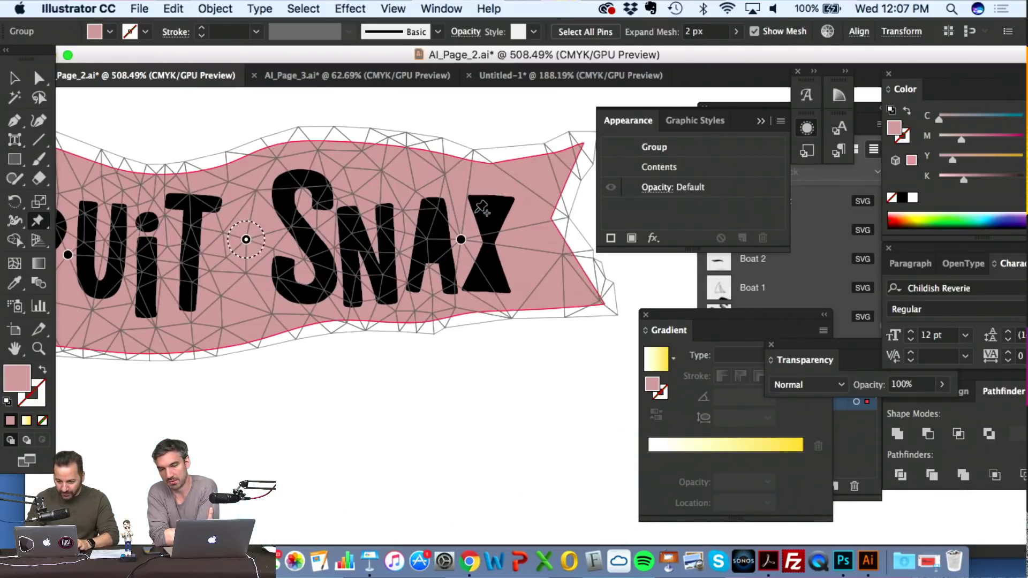
{"action": "left_click", "coordinate": [461, 240]}
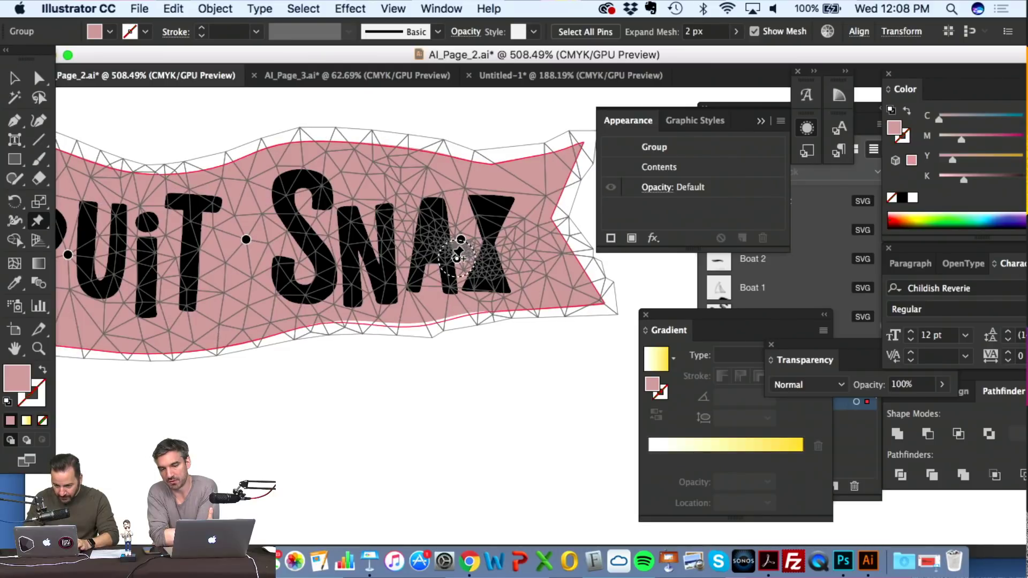
{"action": "key", "text": "super+z"}
- Twist the banner clockwise around the pin between A and X so its right end dips, then commit the warp and deselect
{"action": "left_click", "coordinate": [461, 240]}
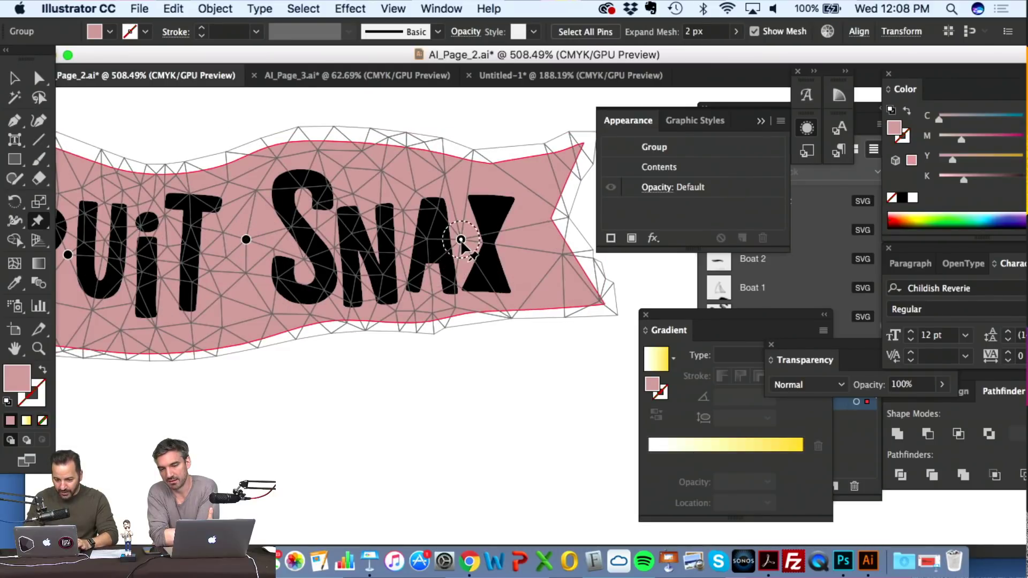
{"action": "left_click_drag", "start_coordinate": [459, 255], "coordinate": [455, 264]}
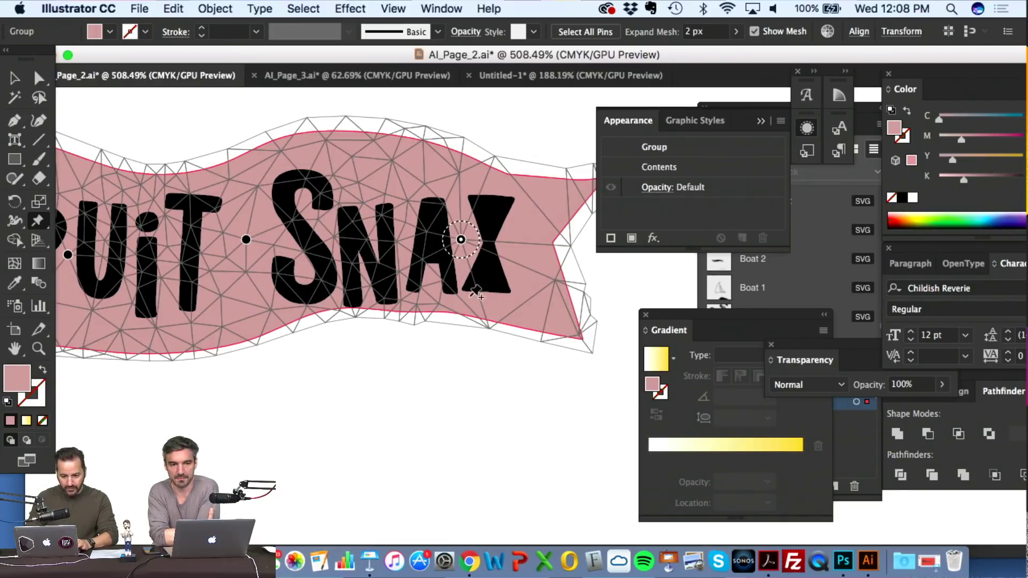
{"action": "scroll", "coordinate": [455, 263], "scroll_direction": "down", "scroll_amount": 5}
{"action": "left_click", "coordinate": [14, 78]}
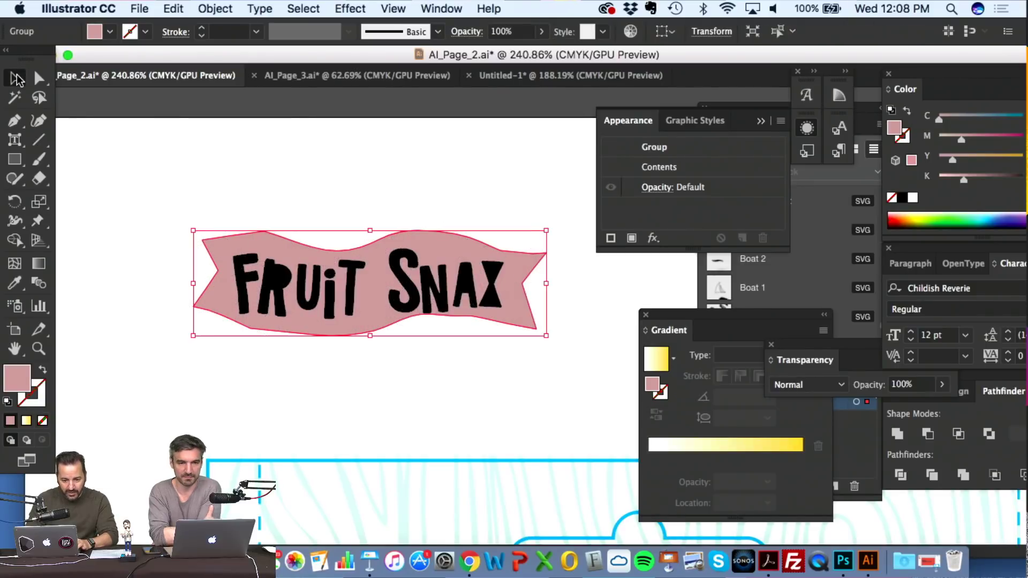
{"action": "left_click", "coordinate": [198, 154]}
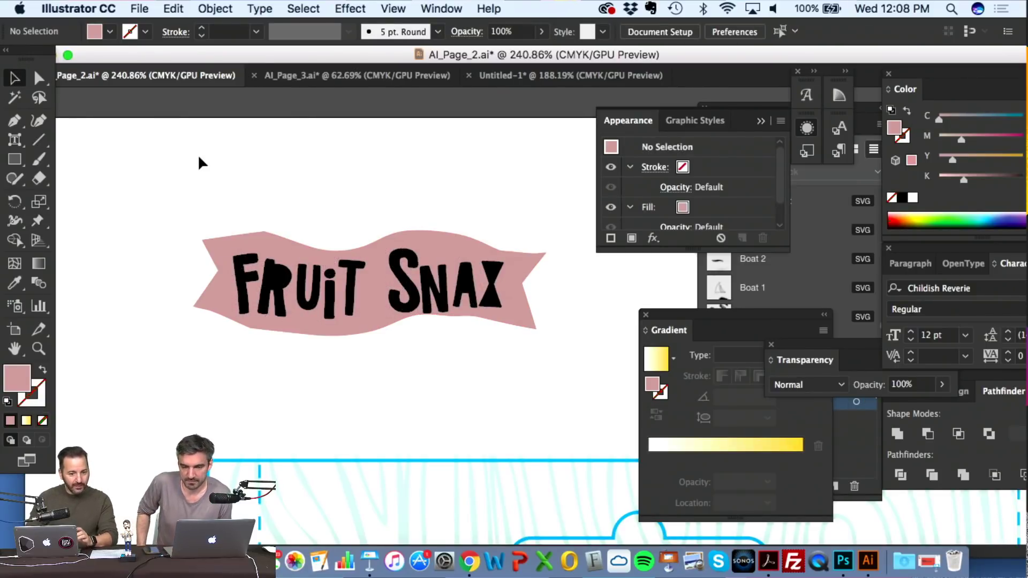
- Examine the warped banner's curves and anchor points by comparing the preview and outline views
{"action": "scroll", "coordinate": [199, 151], "scroll_direction": "up", "scroll_amount": 3}
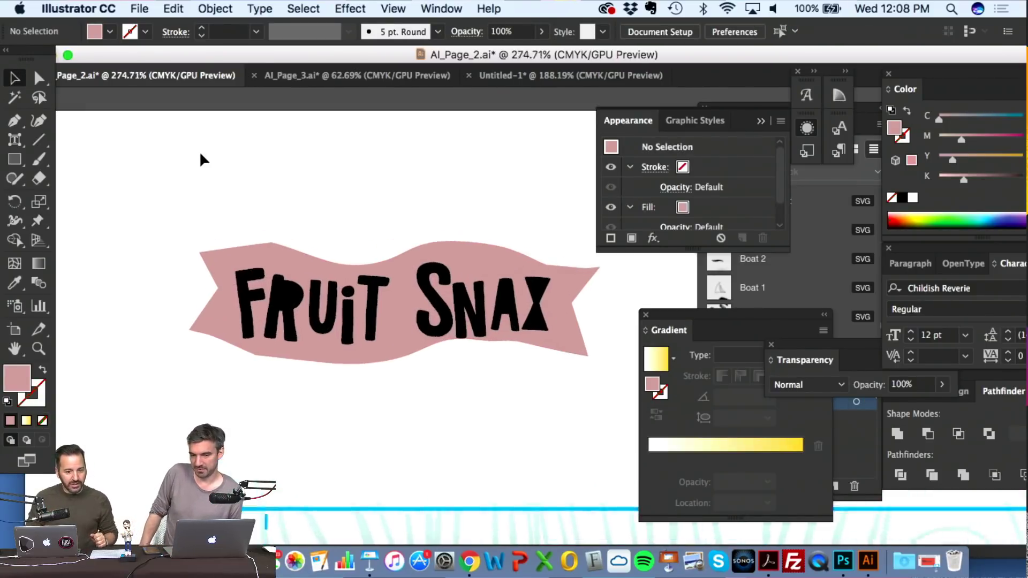
{"action": "scroll", "coordinate": [200, 156], "scroll_direction": "up", "scroll_amount": 3}
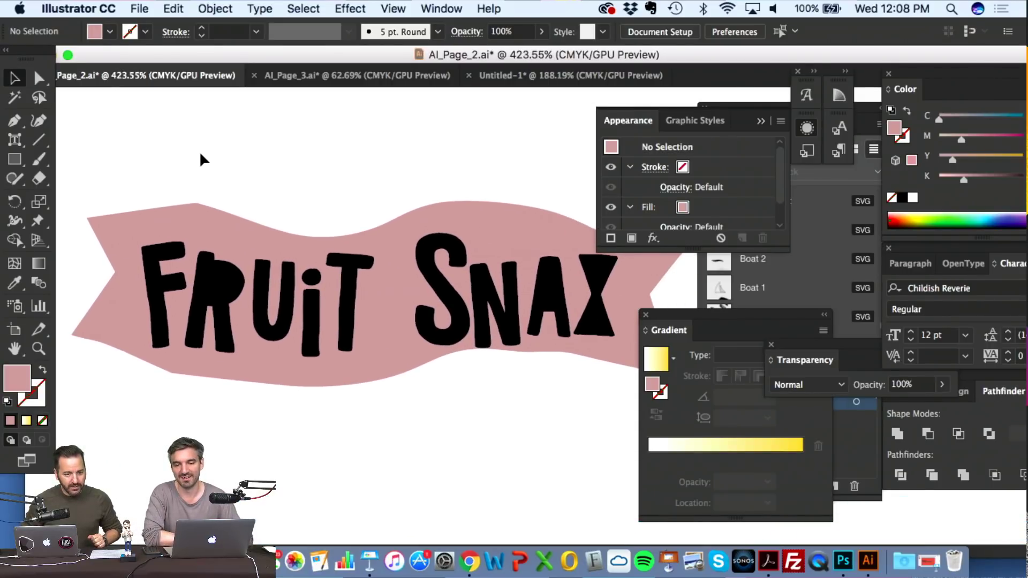
{"action": "left_click", "coordinate": [191, 226]}
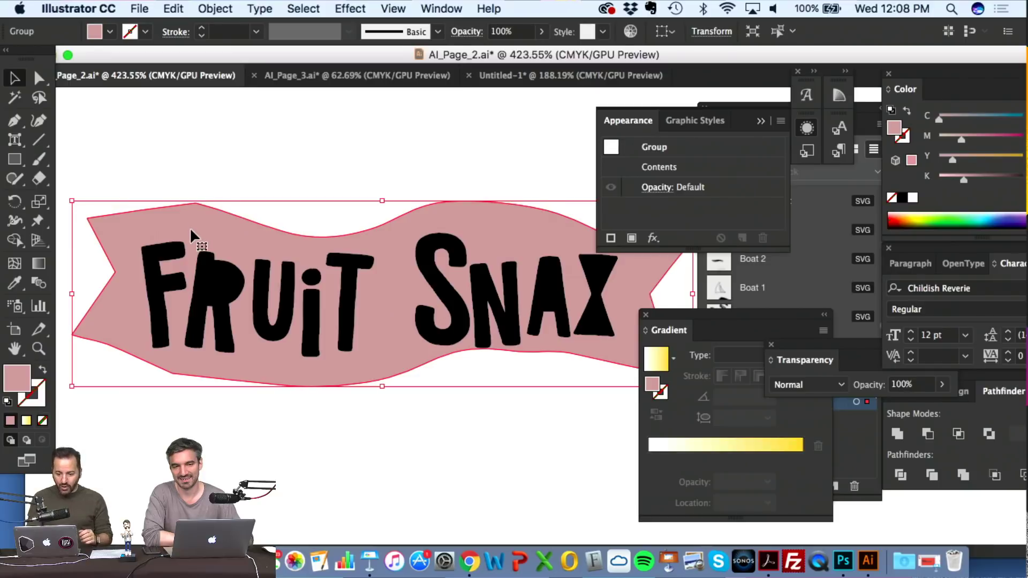
{"action": "scroll", "coordinate": [190, 228], "scroll_direction": "down", "scroll_amount": 2}
{"action": "key", "text": "ctrl+y"}
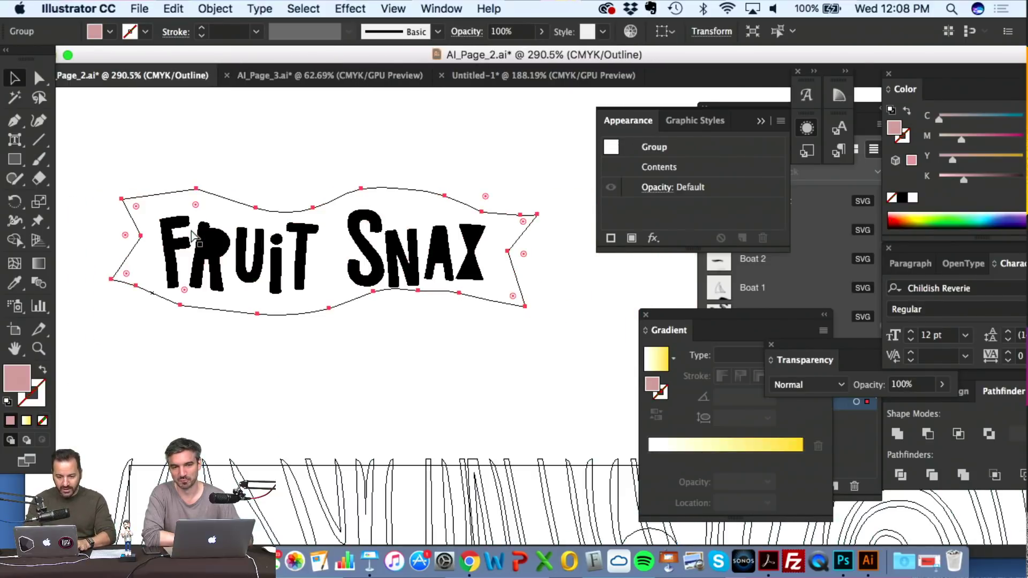
{"action": "key", "text": "ctrl+y"}
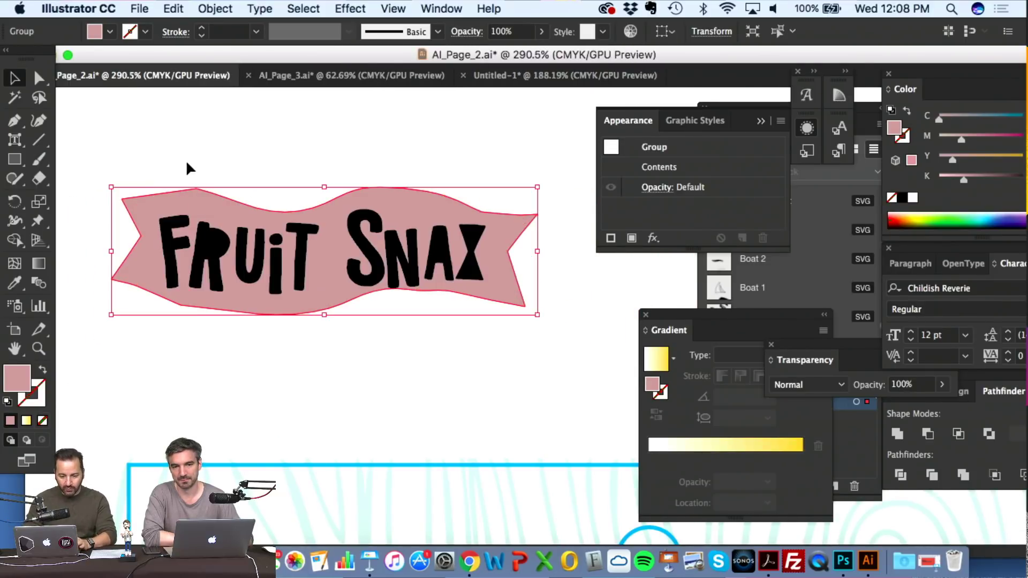
{"action": "left_click", "coordinate": [194, 143]}
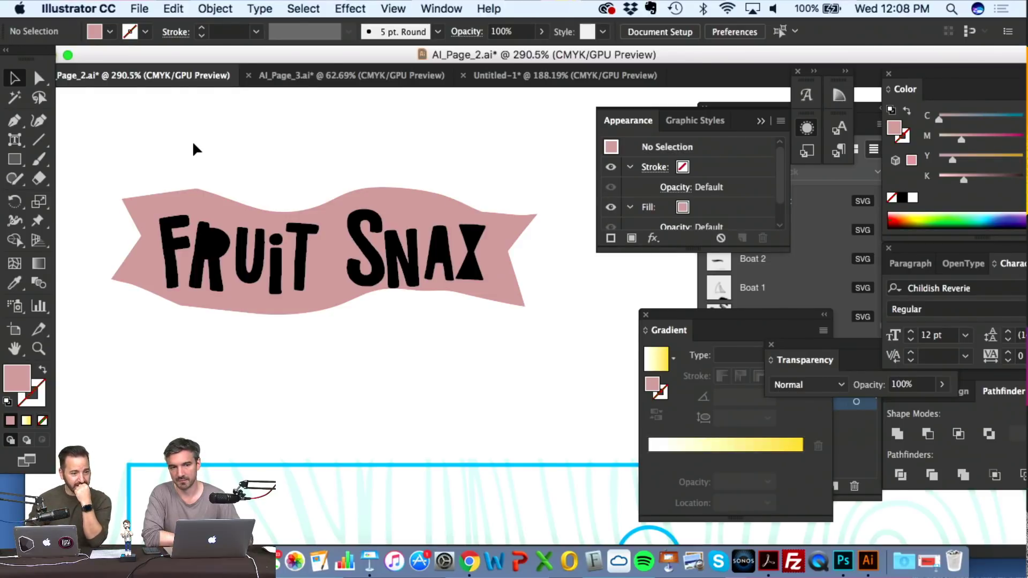
{"action": "scroll", "coordinate": [192, 186], "scroll_direction": "up", "scroll_amount": 1}
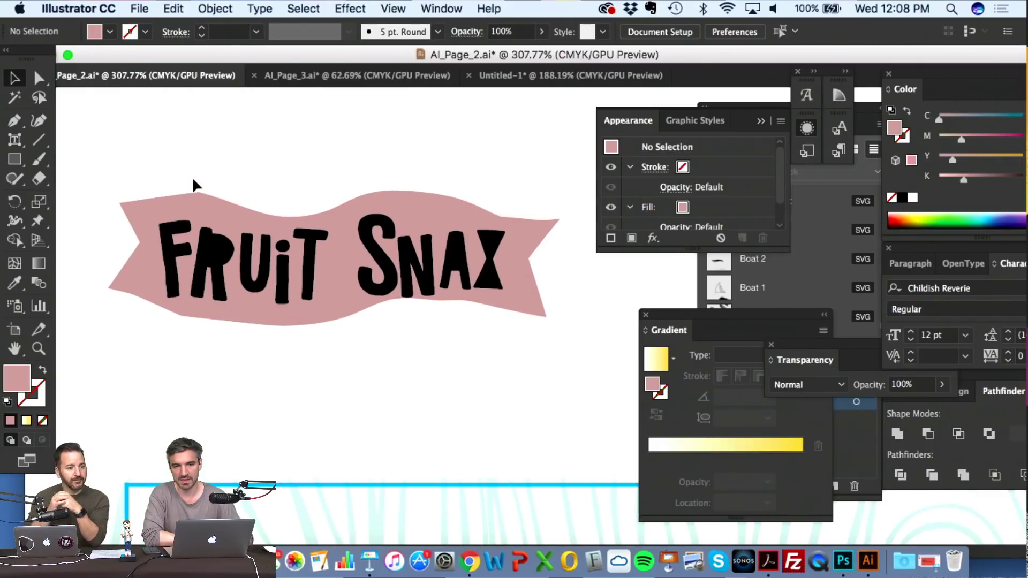
{"action": "key", "text": "ctrl+y"}
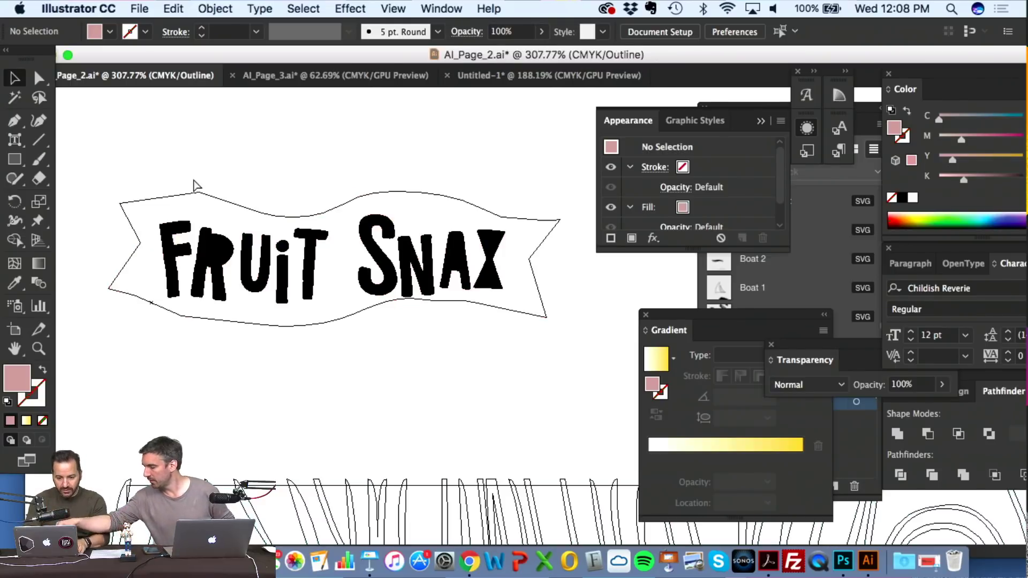
- Select the warped banner and inspect its anchor points from end to end in outline view, then return to the preview
{"action": "scroll", "coordinate": [193, 182], "scroll_direction": "up", "scroll_amount": 1}
{"action": "scroll", "coordinate": [193, 181], "scroll_direction": "left", "scroll_amount": 1}
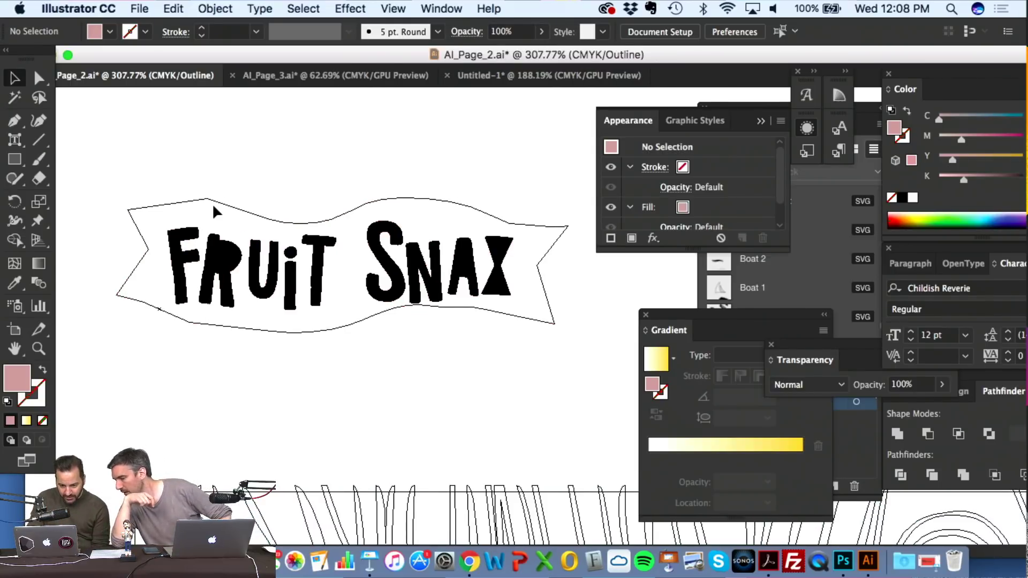
{"action": "left_click", "coordinate": [172, 202]}
{"action": "scroll", "coordinate": [173, 203], "scroll_direction": "up", "scroll_amount": 5}
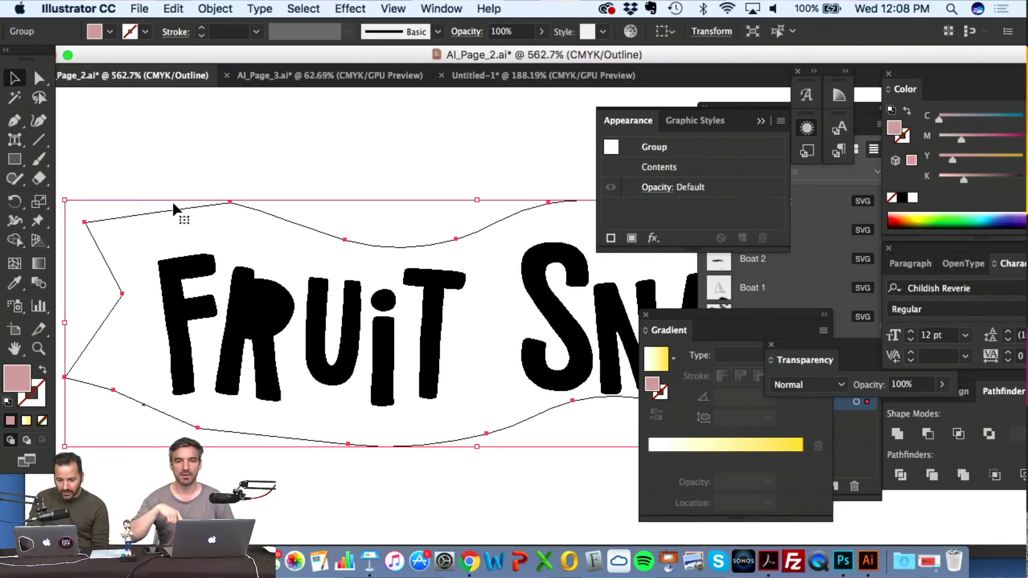
{"action": "scroll", "coordinate": [172, 201], "scroll_direction": "right", "scroll_amount": 5}
{"action": "scroll", "coordinate": [172, 201], "scroll_direction": "down", "scroll_amount": 1}
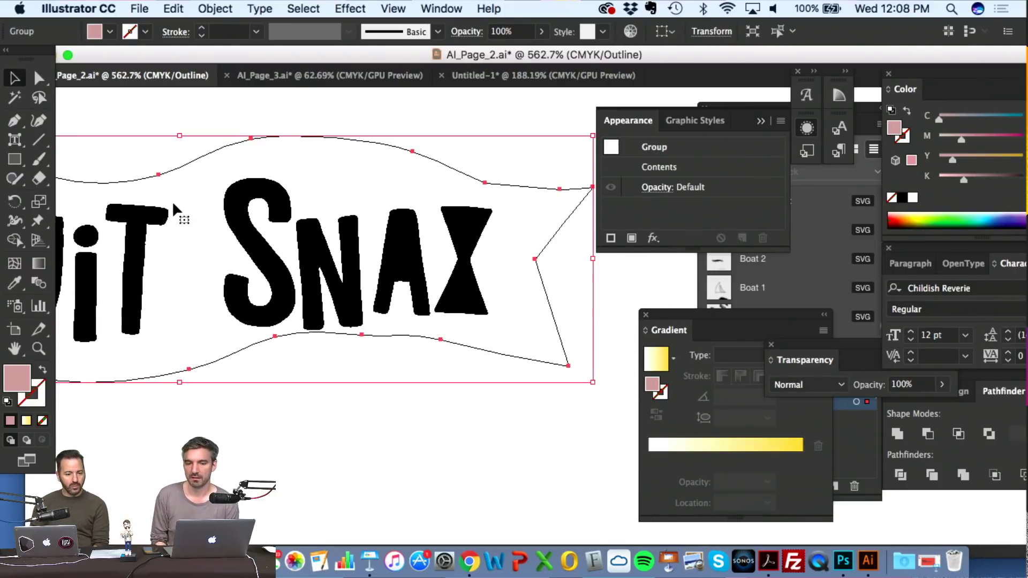
{"action": "scroll", "coordinate": [172, 201], "scroll_direction": "down", "scroll_amount": 1}
{"action": "scroll", "coordinate": [172, 200], "scroll_direction": "right", "scroll_amount": 1}
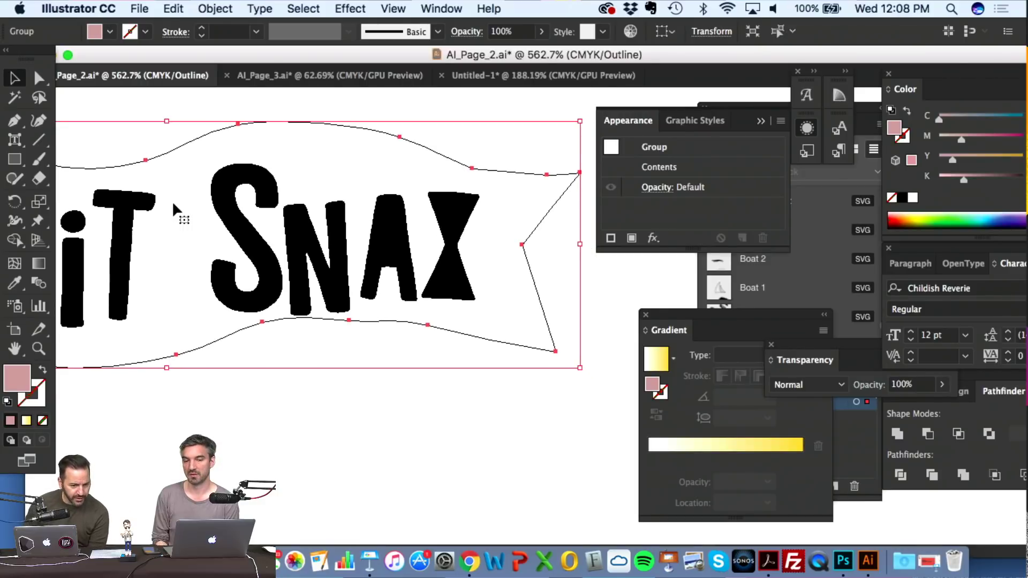
{"action": "scroll", "coordinate": [172, 201], "scroll_direction": "down", "scroll_amount": 1}
{"action": "scroll", "coordinate": [172, 201], "scroll_direction": "left", "scroll_amount": 8}
{"action": "scroll", "coordinate": [172, 201], "scroll_direction": "up", "scroll_amount": 2}
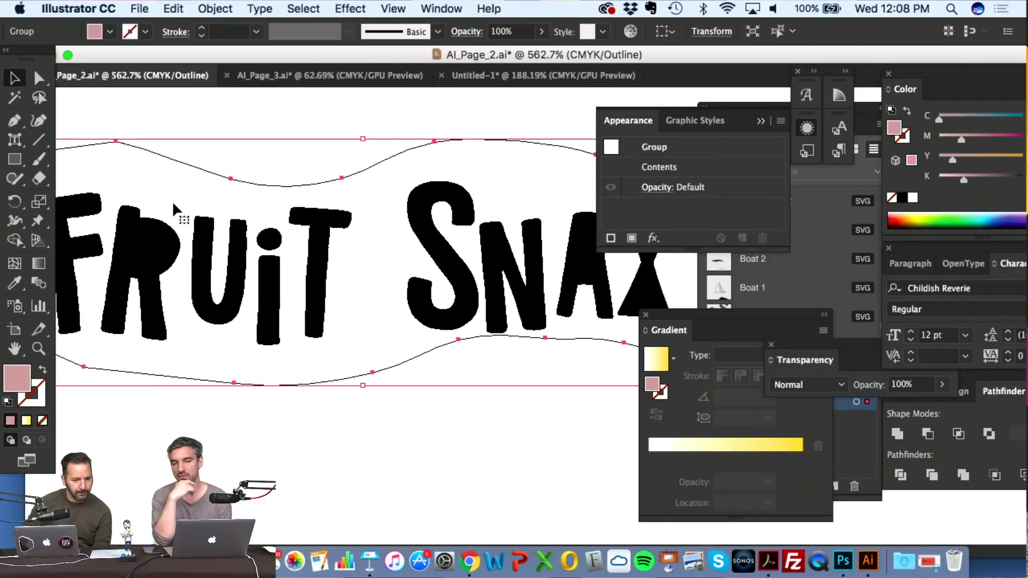
{"action": "scroll", "coordinate": [172, 201], "scroll_direction": "left", "scroll_amount": 6}
{"action": "scroll", "coordinate": [172, 200], "scroll_direction": "right", "scroll_amount": 2}
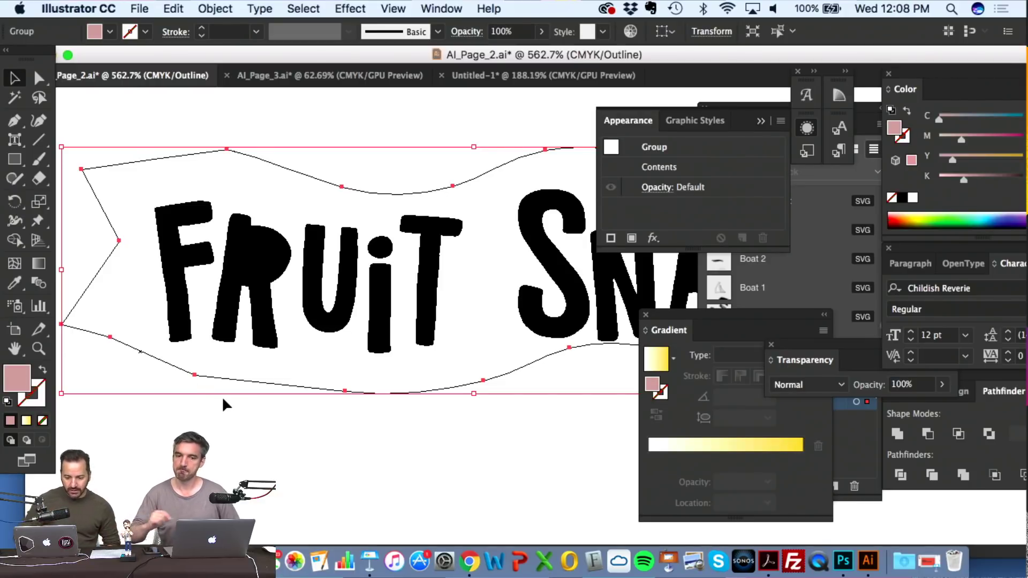
{"action": "scroll", "coordinate": [222, 396], "scroll_direction": "down", "scroll_amount": 2}
{"action": "scroll", "coordinate": [222, 396], "scroll_direction": "right", "scroll_amount": 4}
{"action": "scroll", "coordinate": [227, 391], "scroll_direction": "left", "scroll_amount": 1}
{"action": "key", "text": "super+y"}
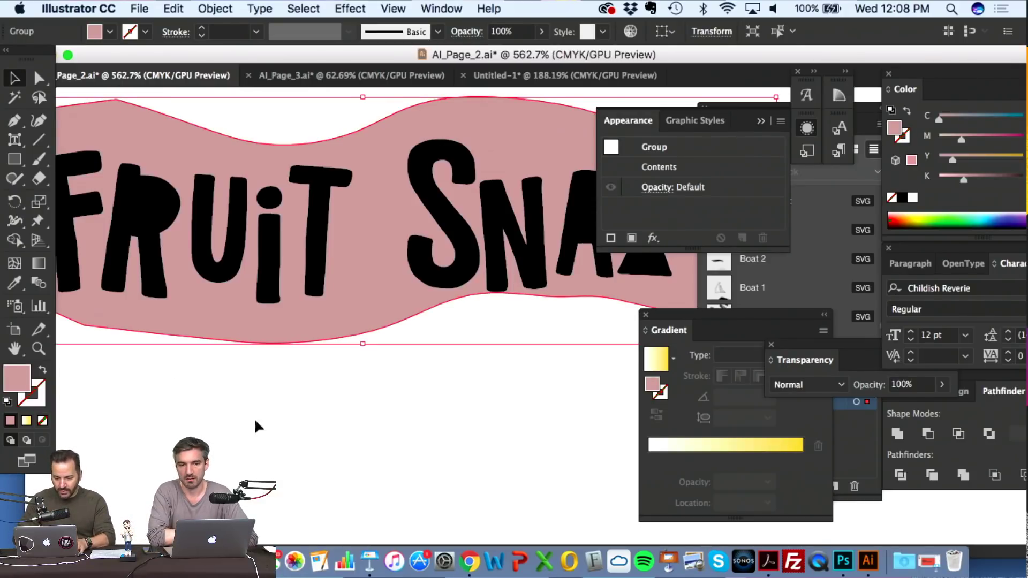
- Adjust the i and T of FRUIT and raise the S of SNAX with the Touch Type tool to follow the banner's wave
{"action": "scroll", "coordinate": [278, 431], "scroll_direction": "down", "scroll_amount": 2}
{"action": "scroll", "coordinate": [277, 432], "scroll_direction": "down", "scroll_amount": 2}
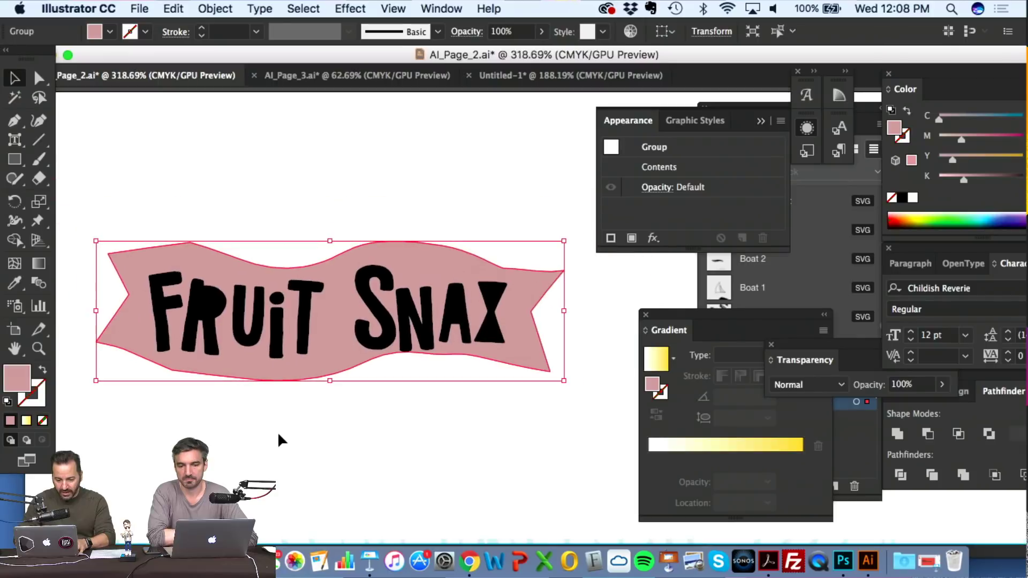
{"action": "left_click", "coordinate": [309, 336]}
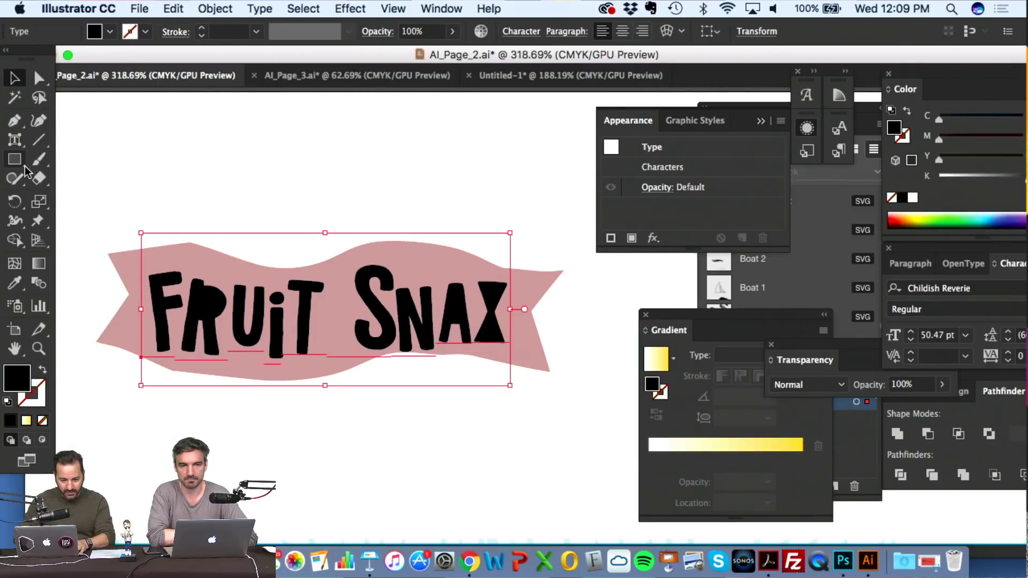
{"action": "left_click", "coordinate": [14, 141]}
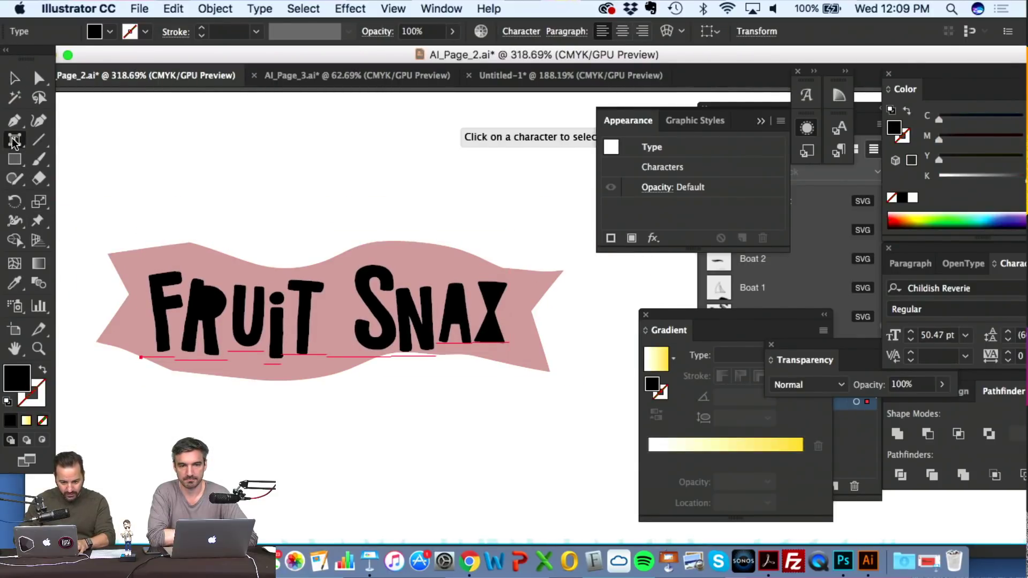
{"action": "left_click_drag", "start_coordinate": [14, 141], "coordinate": [104, 255]}
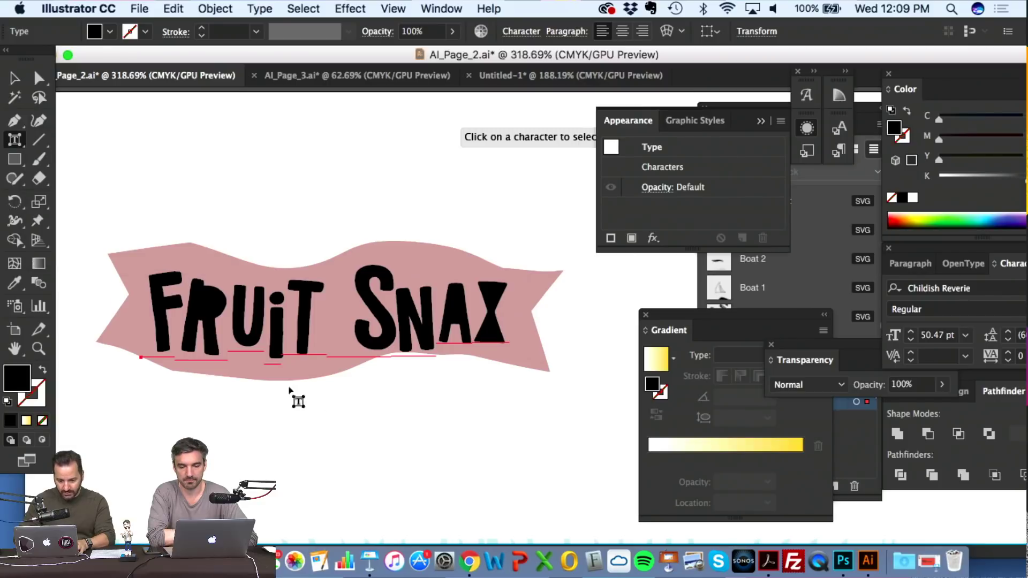
{"action": "left_click", "coordinate": [278, 343]}
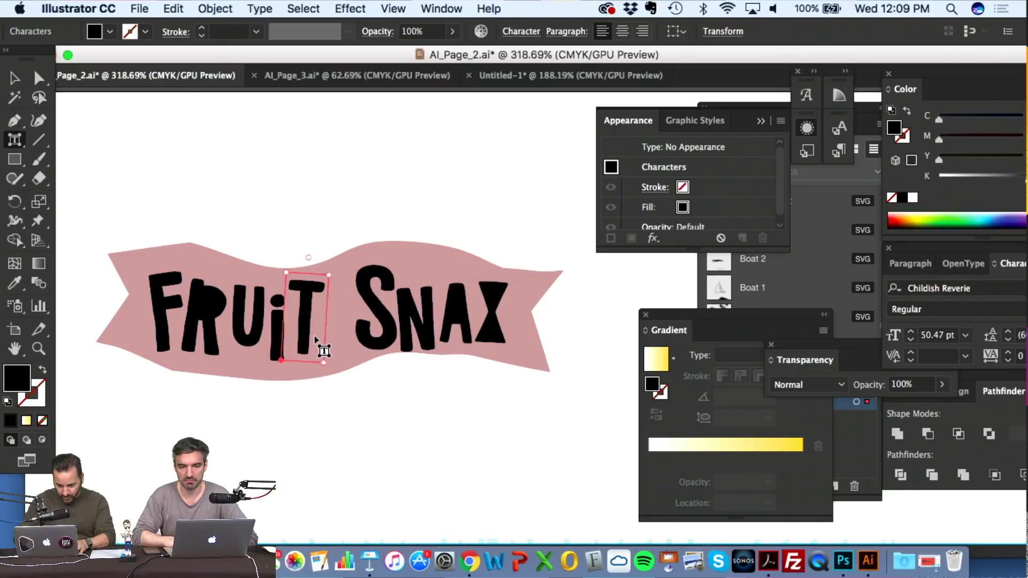
{"action": "left_click", "coordinate": [388, 327]}
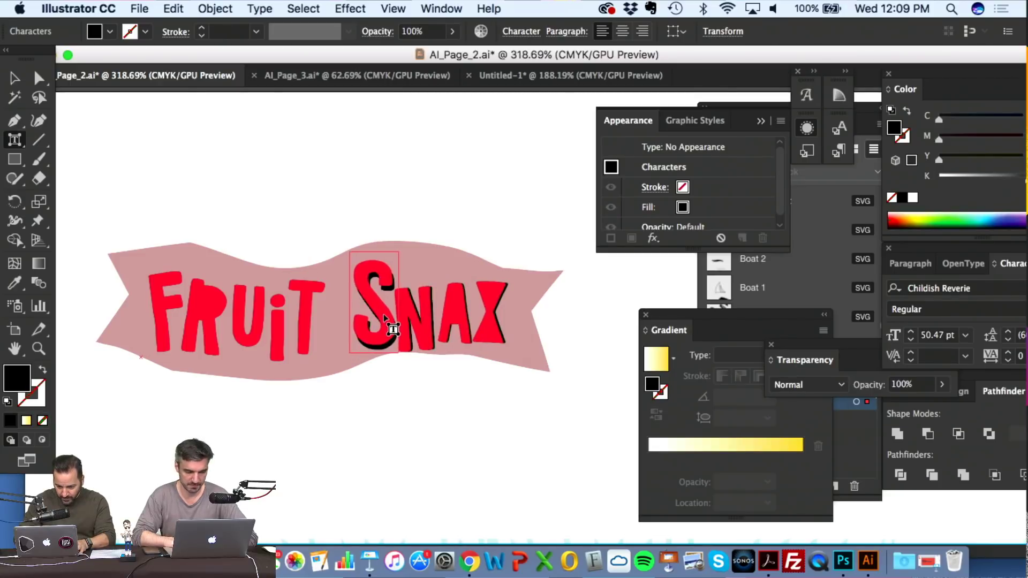
- Raise the N, shift the A slightly right, and tilt the X clockwise so the end of SNAX follows the banner's dip
{"action": "left_click", "coordinate": [421, 331]}
{"action": "left_click_drag", "start_coordinate": [426, 351], "coordinate": [429, 335]}
{"action": "left_click", "coordinate": [499, 331]}
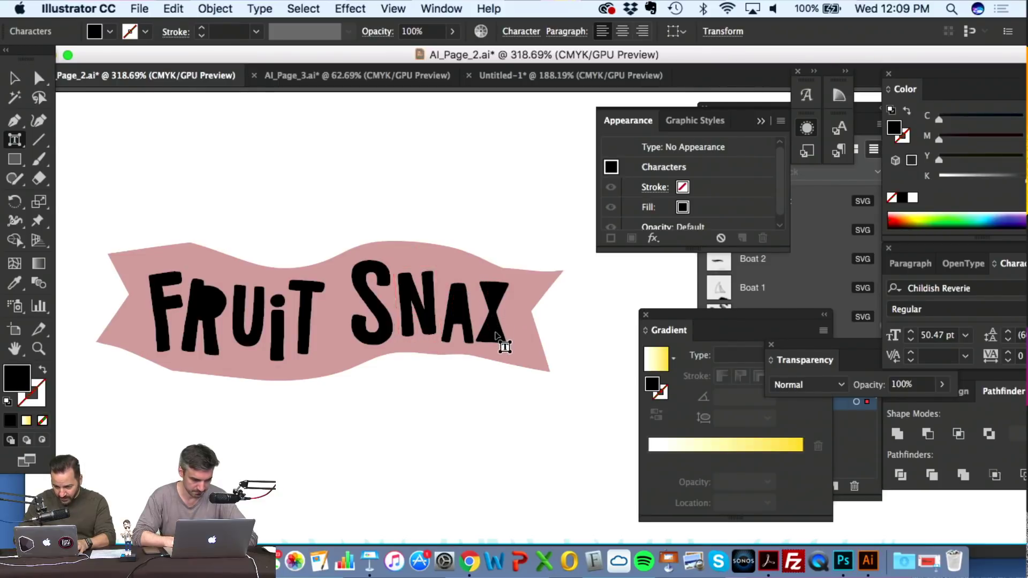
{"action": "left_click", "coordinate": [463, 315]}
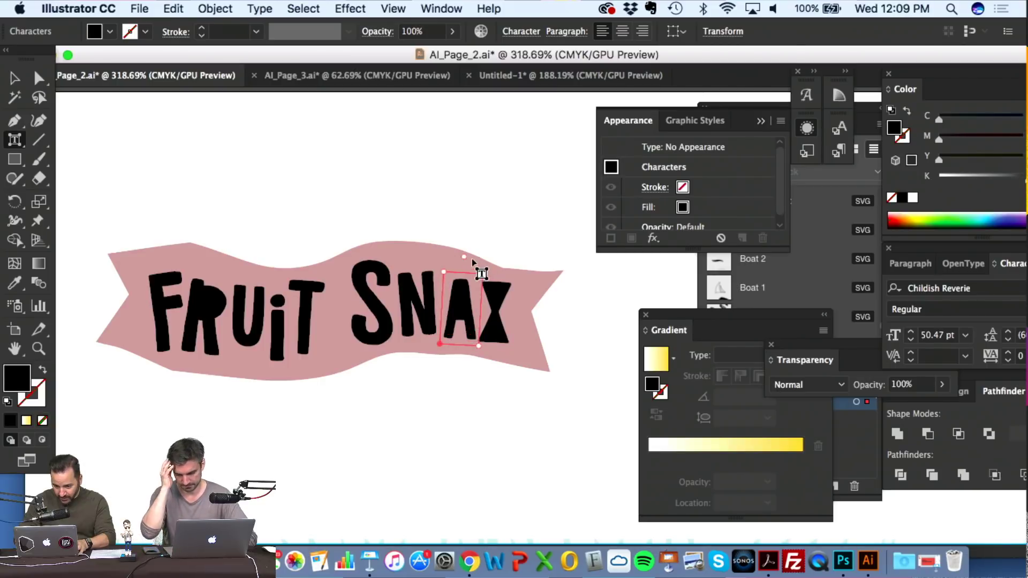
{"action": "left_click_drag", "start_coordinate": [464, 256], "coordinate": [510, 260]}
{"action": "left_click", "coordinate": [509, 292]}
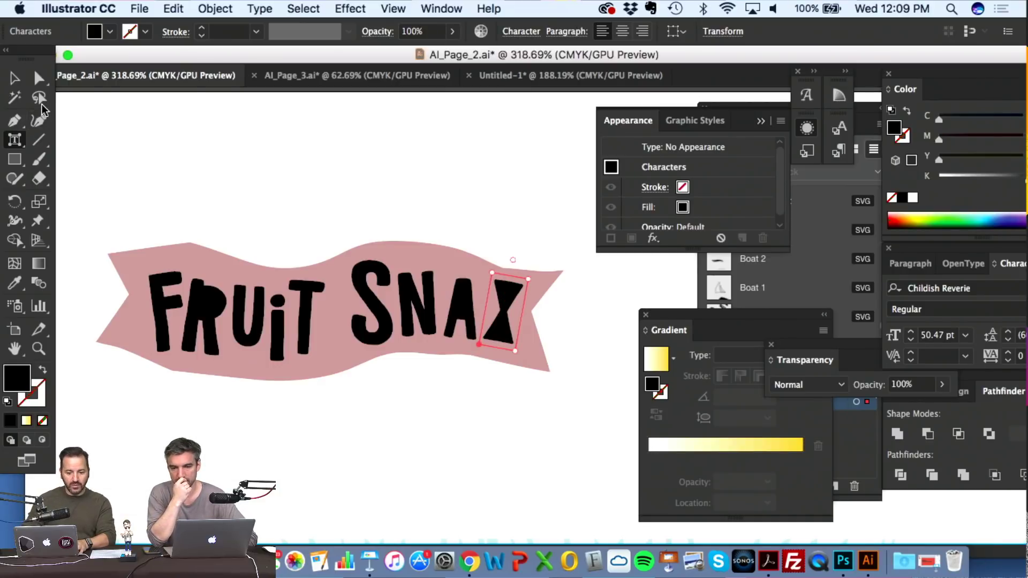
- Nudge the whole FRUIT SNAX lettering slightly left to center it on the banner, then deselect it
{"action": "left_click", "coordinate": [14, 77]}
{"action": "left_click", "coordinate": [296, 157]}
{"action": "scroll", "coordinate": [295, 187], "scroll_direction": "down", "scroll_amount": 2}
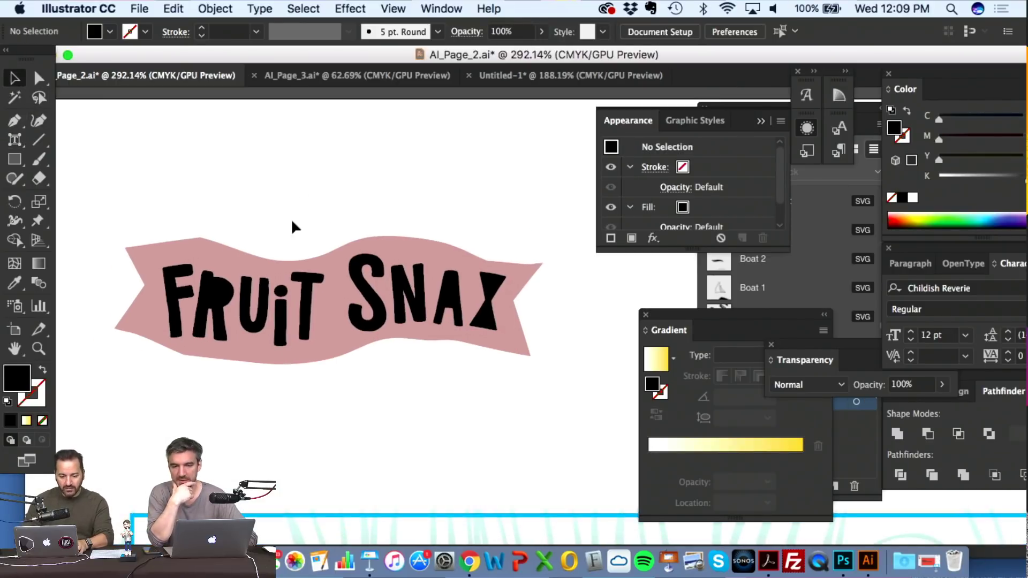
{"action": "left_click", "coordinate": [278, 310]}
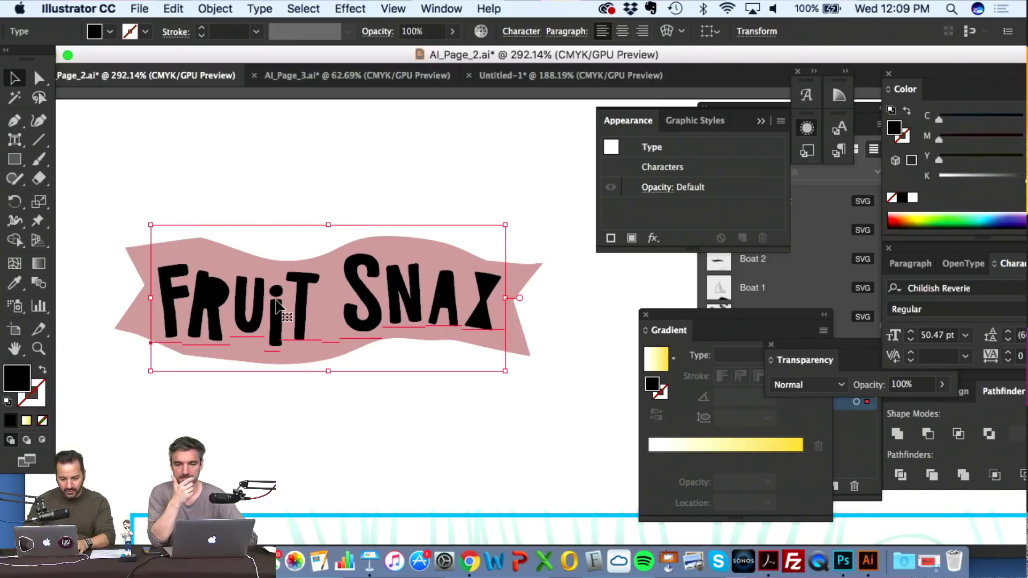
{"action": "left_click", "coordinate": [365, 169]}
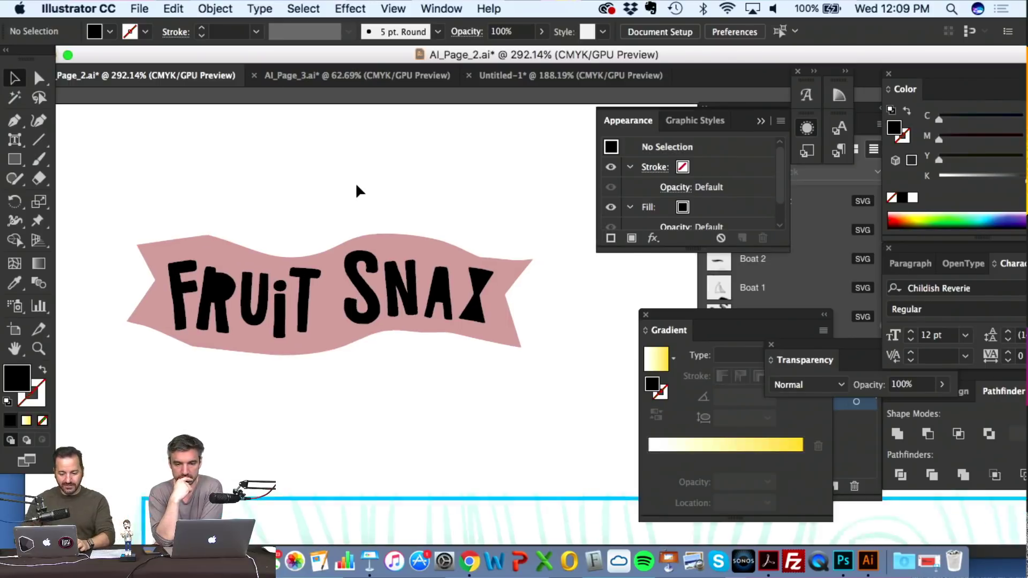
- Recolor the banner with the orange sampled from the S in the SNIX logo
{"action": "scroll", "coordinate": [356, 186], "scroll_direction": "down", "scroll_amount": 3}
{"action": "left_click", "coordinate": [368, 268]}
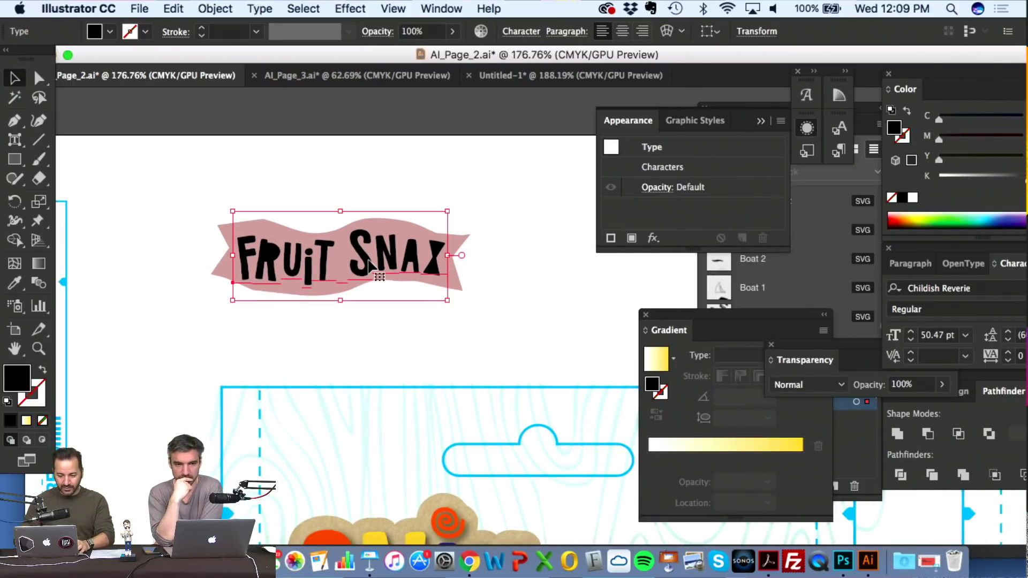
{"action": "scroll", "coordinate": [408, 244], "scroll_direction": "down", "scroll_amount": 5}
{"action": "scroll", "coordinate": [409, 244], "scroll_direction": "right", "scroll_amount": 2}
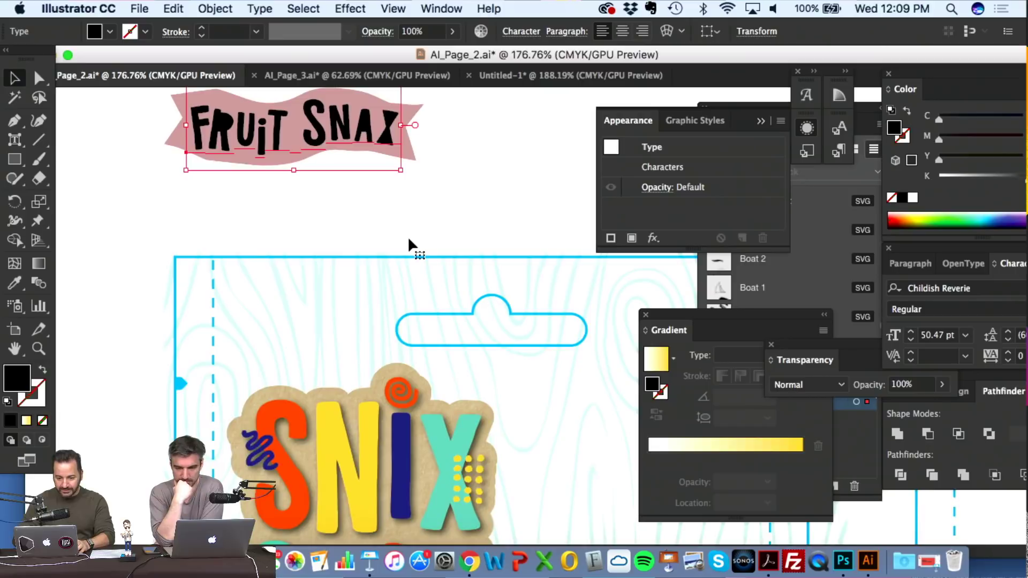
{"action": "left_click", "coordinate": [415, 161]}
{"action": "left_click", "coordinate": [14, 283]}
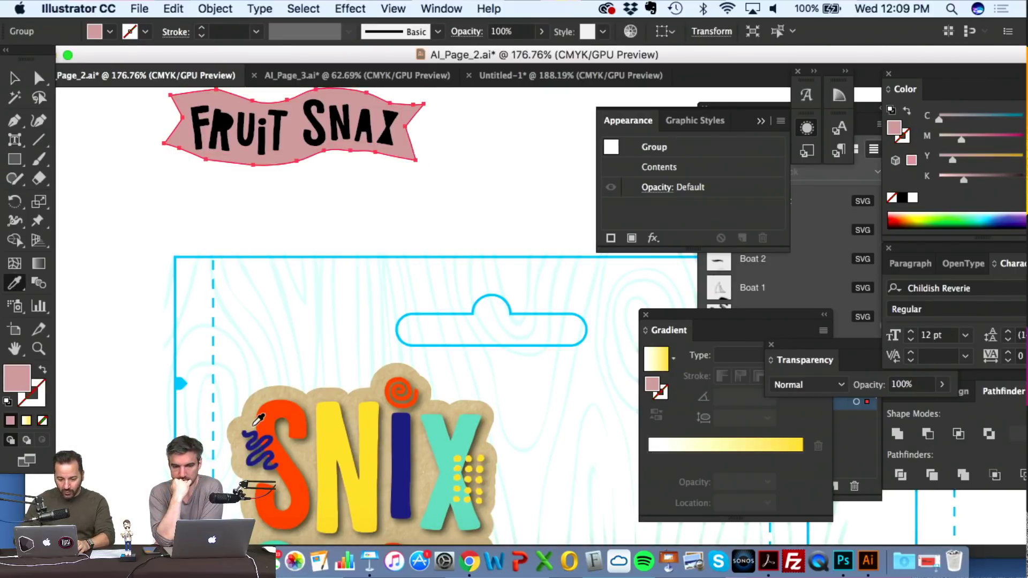
{"action": "left_click", "coordinate": [268, 423]}
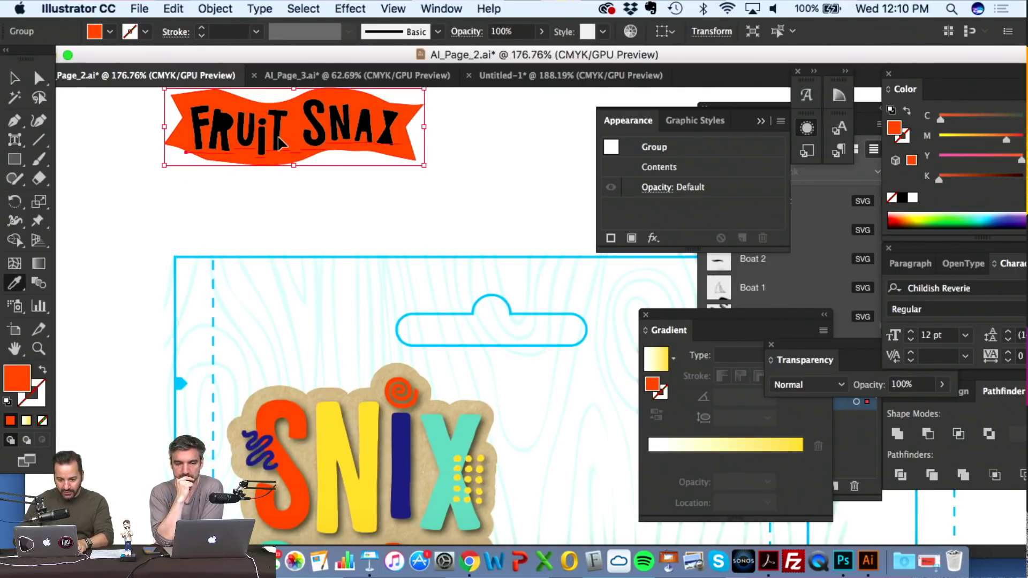
- Recolor the FRUIT SNAX lettering with the navy blue sampled from the I in the SNIX logo
{"action": "left_click", "coordinate": [287, 144], "text": "super"}
{"action": "left_click", "coordinate": [15, 79]}
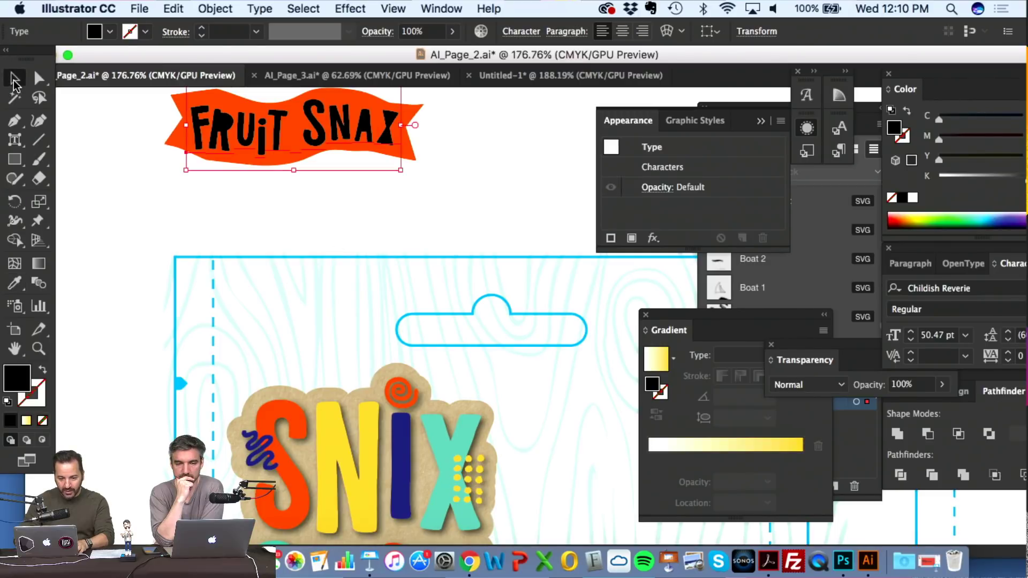
{"action": "left_click", "coordinate": [240, 185]}
{"action": "left_click", "coordinate": [230, 157]}
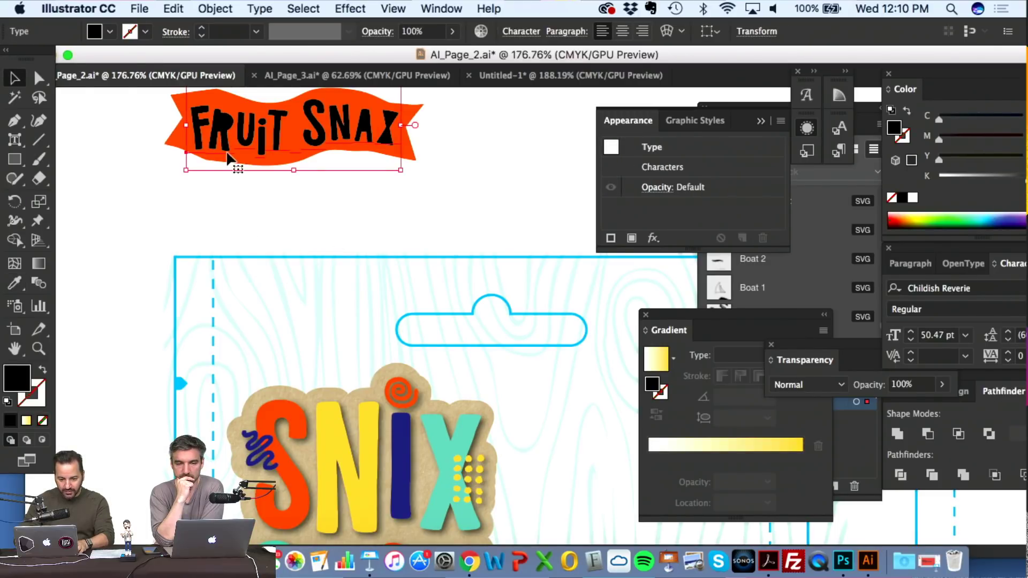
{"action": "left_click", "coordinate": [19, 286]}
{"action": "left_click", "coordinate": [406, 456]}
{"action": "scroll", "coordinate": [406, 445], "scroll_direction": "up", "scroll_amount": 2}
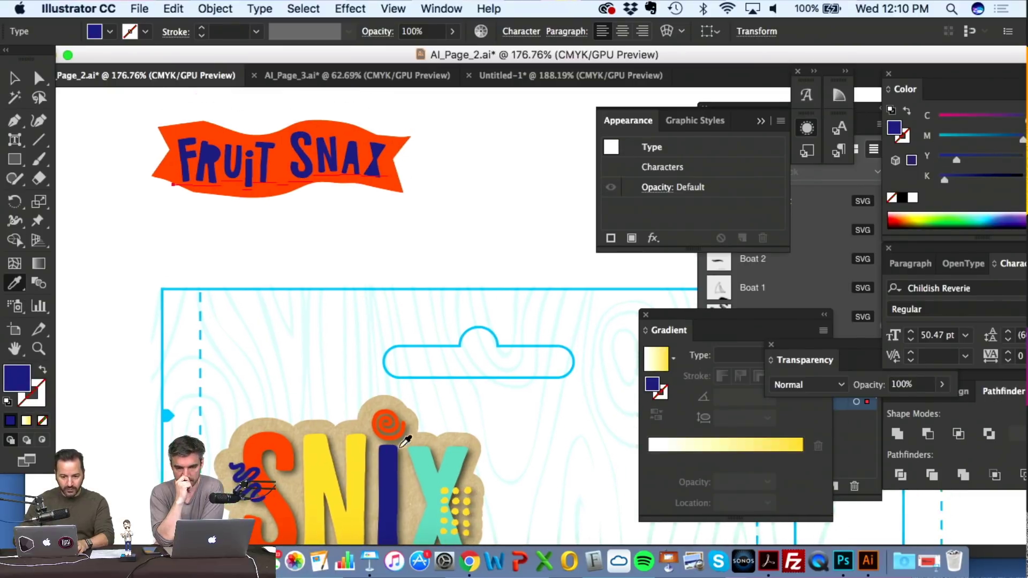
- Move the banner and its lettering together over the lower part of the SNAX logo word, and delete the spare black FRUIT SNAX text
{"action": "left_click", "coordinate": [14, 77]}
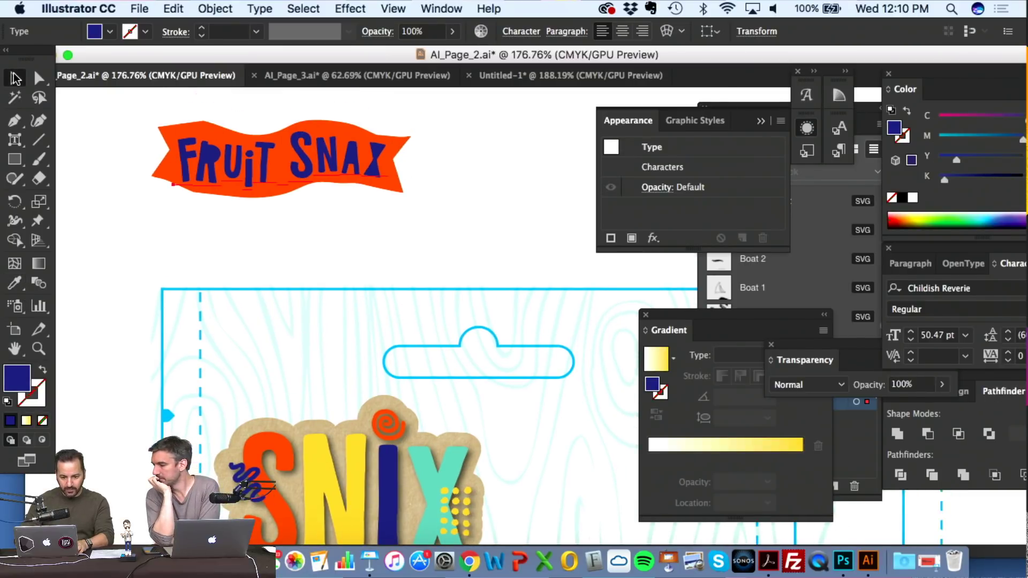
{"action": "left_click_drag", "start_coordinate": [161, 129], "coordinate": [132, 166]}
{"action": "left_click", "coordinate": [316, 201]}
{"action": "left_click_drag", "start_coordinate": [317, 200], "coordinate": [442, 196]}
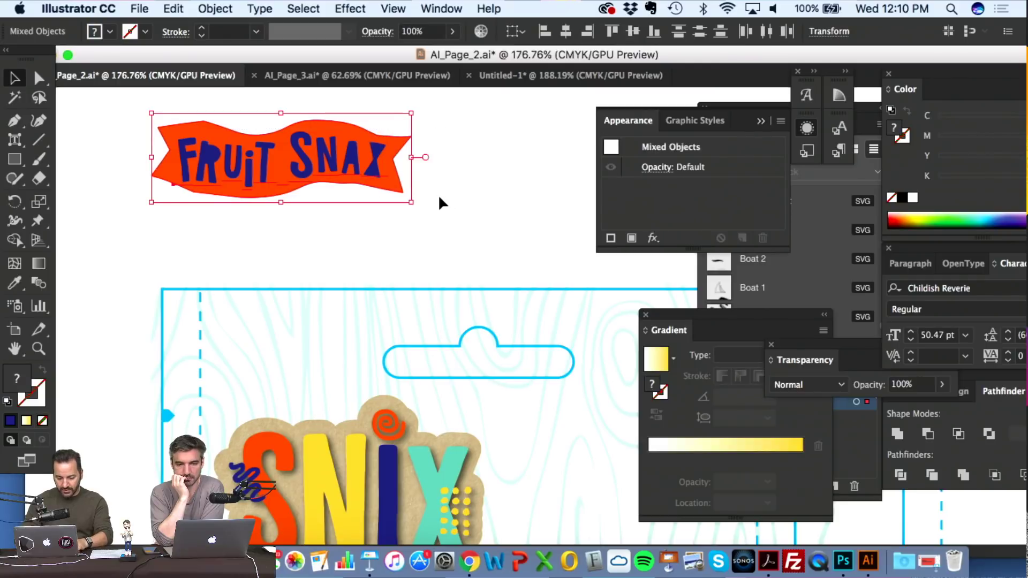
{"action": "left_click_drag", "start_coordinate": [358, 147], "coordinate": [309, 375]}
{"action": "scroll", "coordinate": [304, 371], "scroll_direction": "down", "scroll_amount": 5}
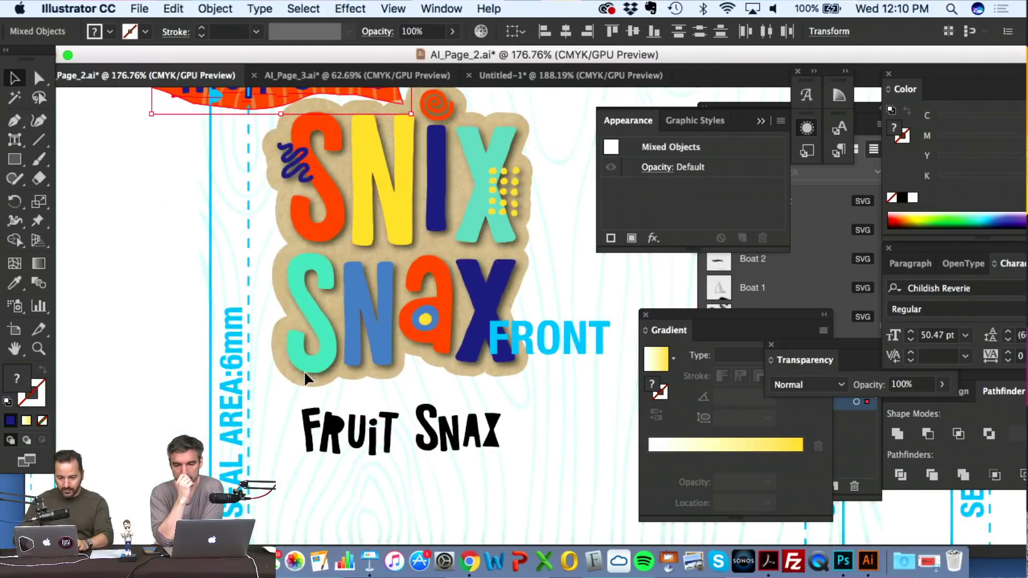
{"action": "scroll", "coordinate": [102, 196], "scroll_direction": "up", "scroll_amount": 3}
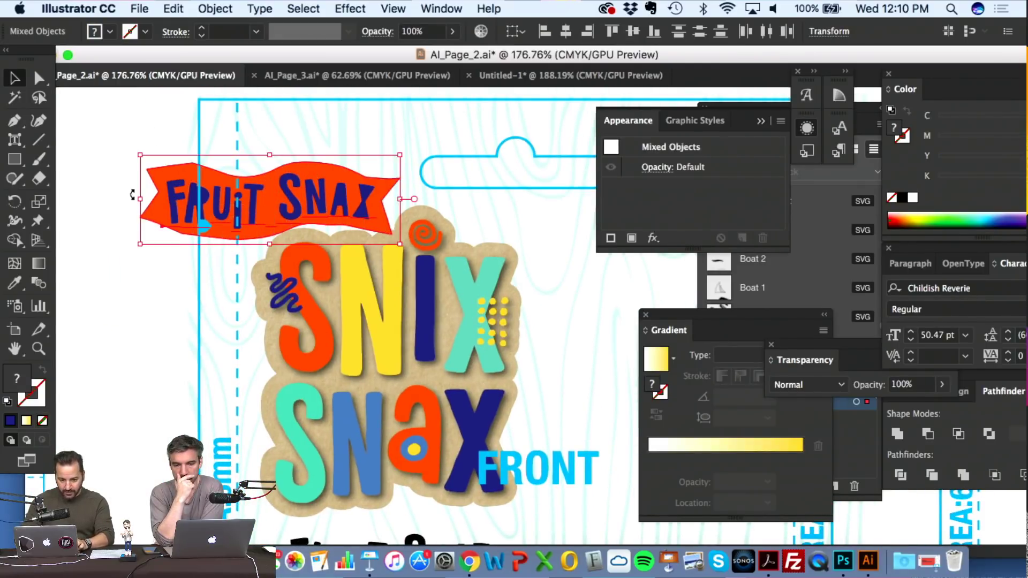
{"action": "left_click_drag", "start_coordinate": [172, 235], "coordinate": [265, 496]}
{"action": "scroll", "coordinate": [266, 496], "scroll_direction": "down", "scroll_amount": 3}
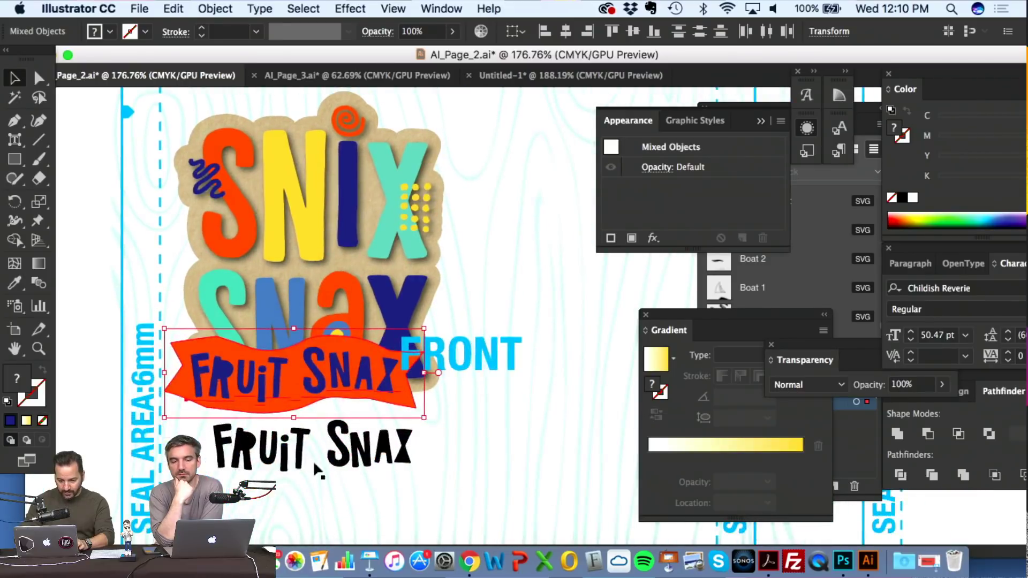
{"action": "left_click", "coordinate": [348, 445]}
{"action": "key", "text": "Delete"}
- Move the orange banner and its FRUIT SNAX lettering below the logo, rotate them slightly counterclockwise, and deselect them
{"action": "left_click", "coordinate": [350, 382]}
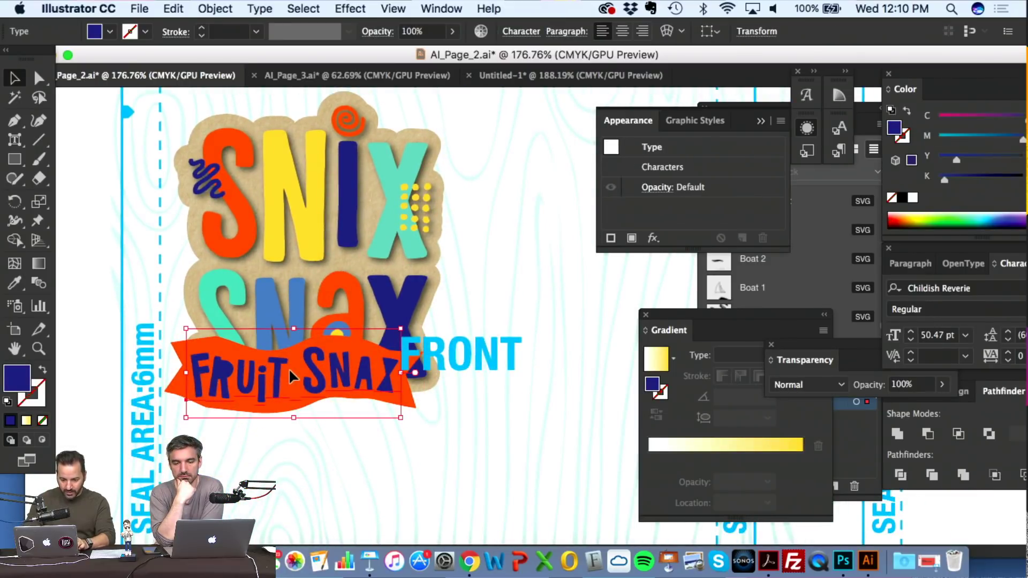
{"action": "left_click", "coordinate": [284, 345], "text": "shift"}
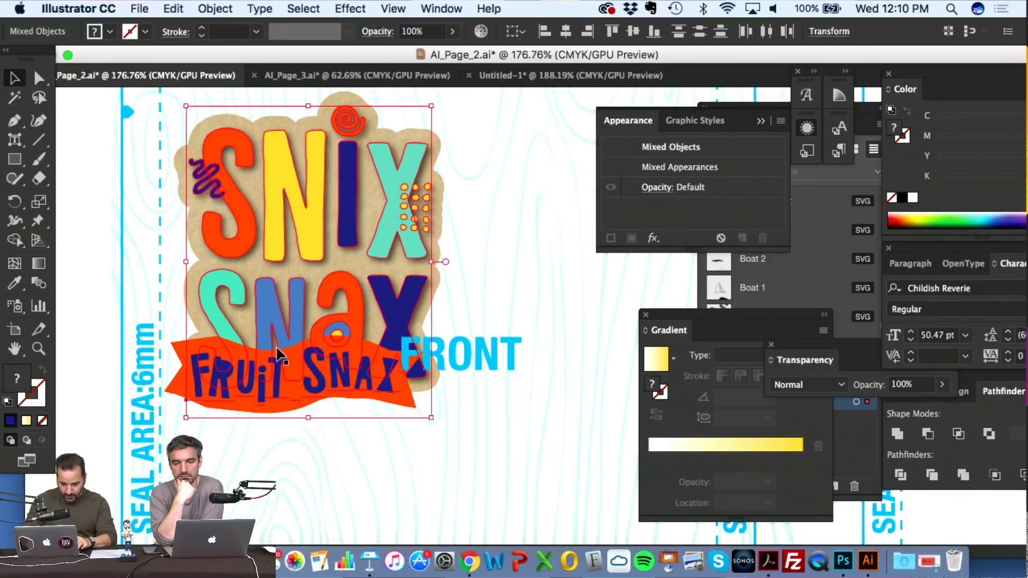
{"action": "left_click", "coordinate": [169, 352]}
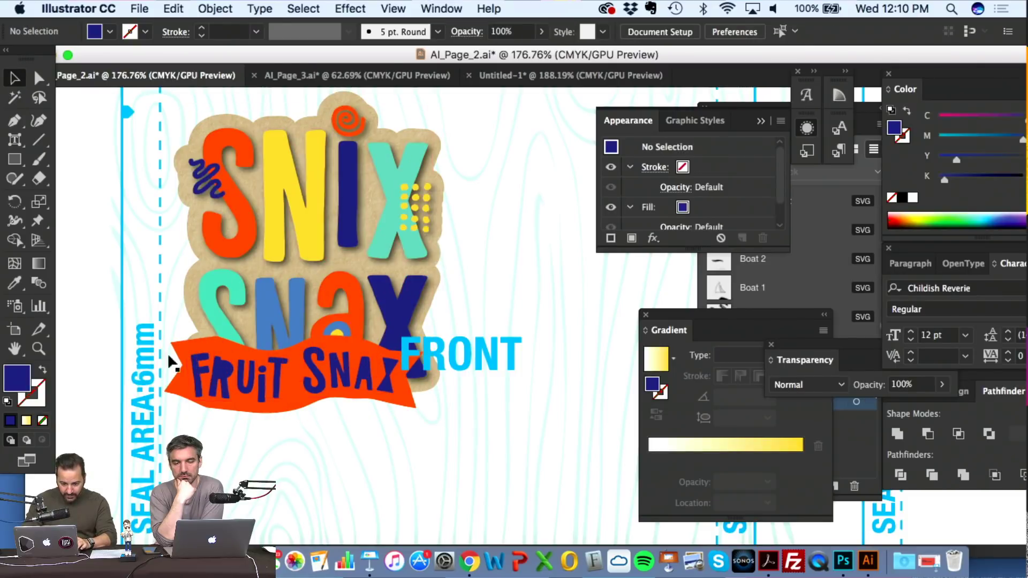
{"action": "left_click", "coordinate": [200, 375]}
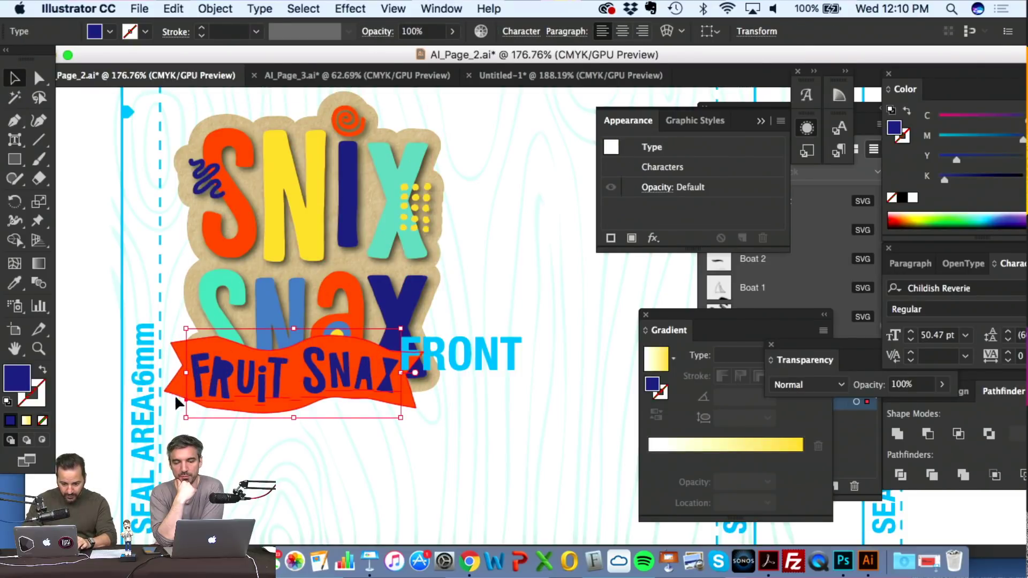
{"action": "left_click_drag", "start_coordinate": [175, 394], "coordinate": [241, 445]}
{"action": "left_click_drag", "start_coordinate": [450, 399], "coordinate": [446, 381]}
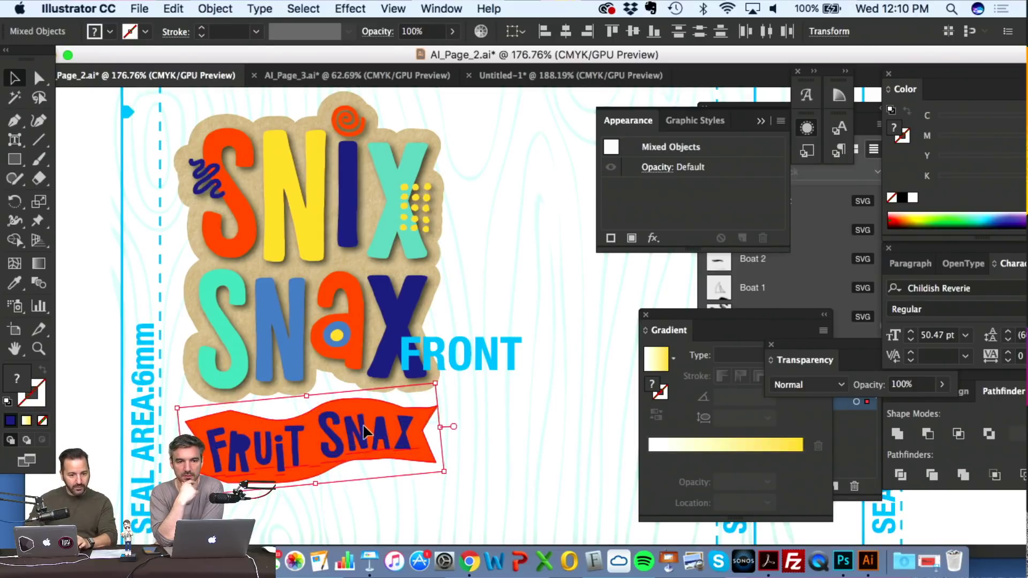
{"action": "scroll", "coordinate": [363, 433], "scroll_direction": "down", "scroll_amount": 3}
{"action": "scroll", "coordinate": [362, 425], "scroll_direction": "down", "scroll_amount": 5}
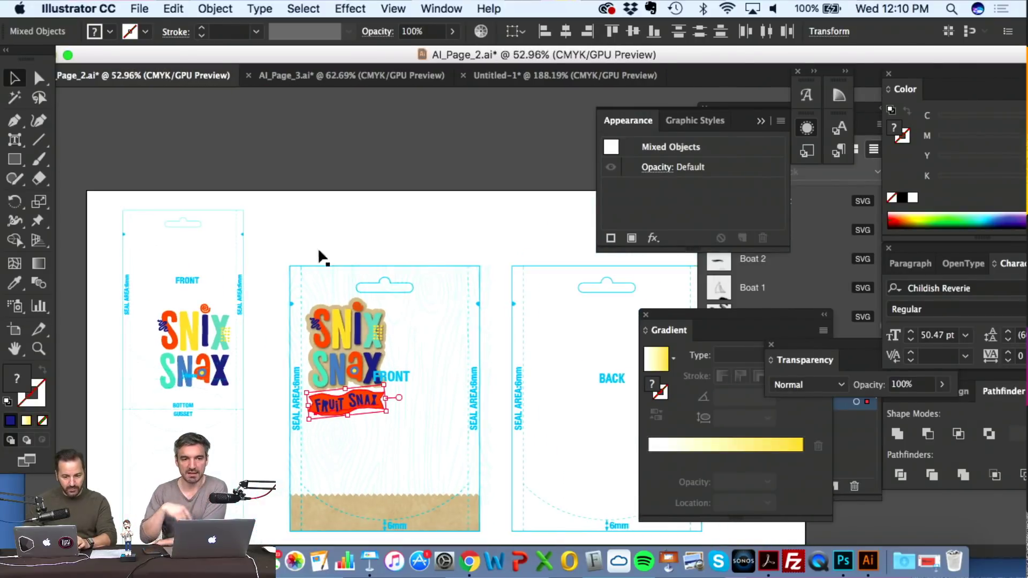
{"action": "left_click", "coordinate": [284, 152]}
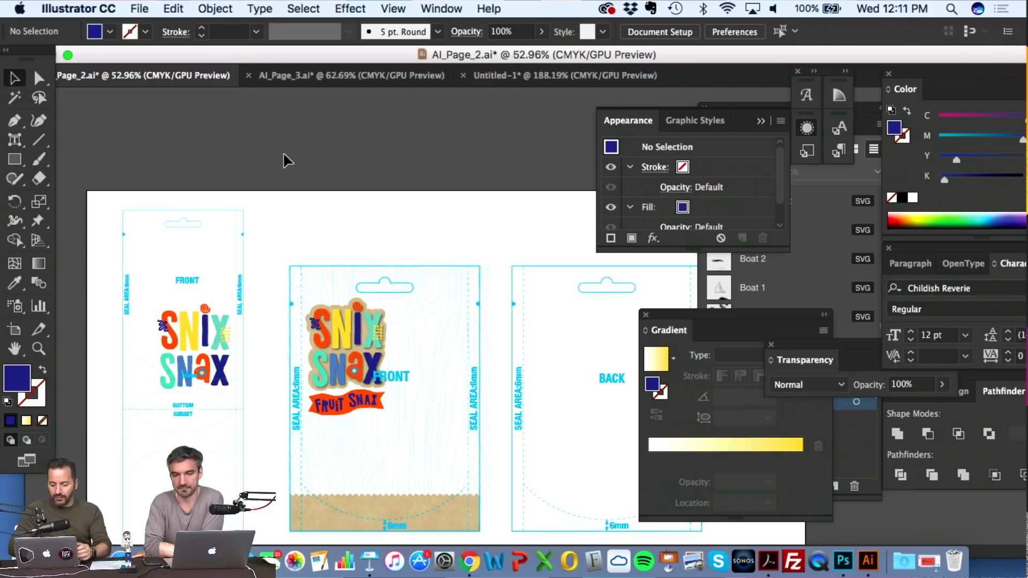
- Bring the layer list to the front and examine the pouch front's layout up close and alongside the back panel
{"action": "left_click", "coordinate": [864, 447]}
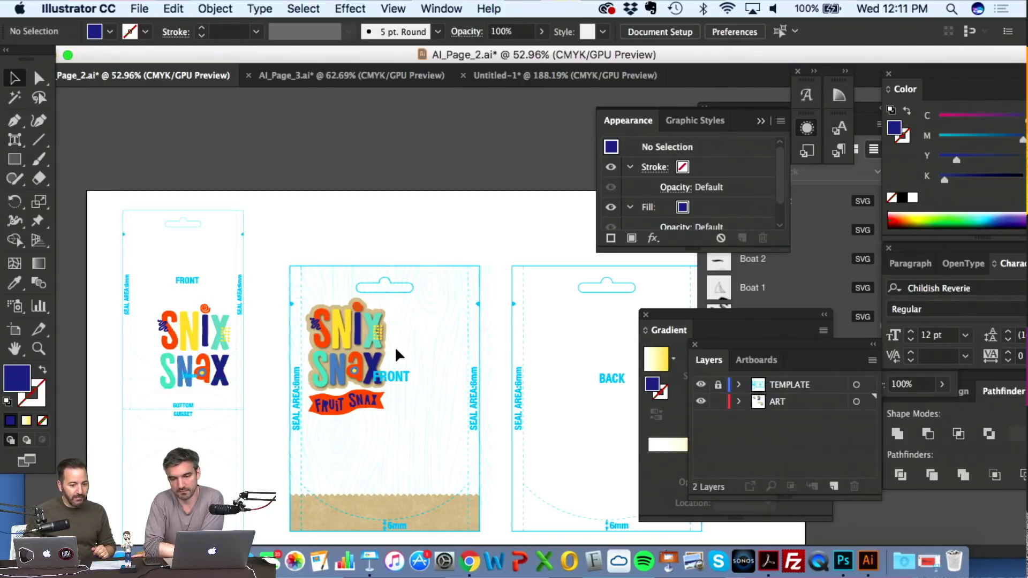
{"action": "scroll", "coordinate": [396, 349], "scroll_direction": "up", "scroll_amount": 3}
{"action": "scroll", "coordinate": [395, 354], "scroll_direction": "down", "scroll_amount": 3}
{"action": "scroll", "coordinate": [395, 353], "scroll_direction": "right", "scroll_amount": 2}
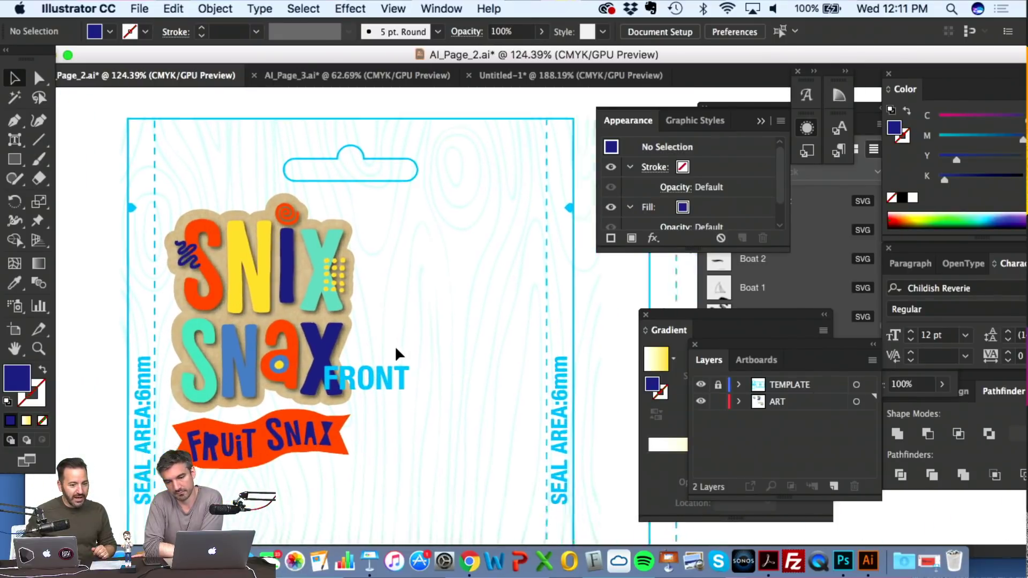
{"action": "scroll", "coordinate": [396, 354], "scroll_direction": "up", "scroll_amount": 2}
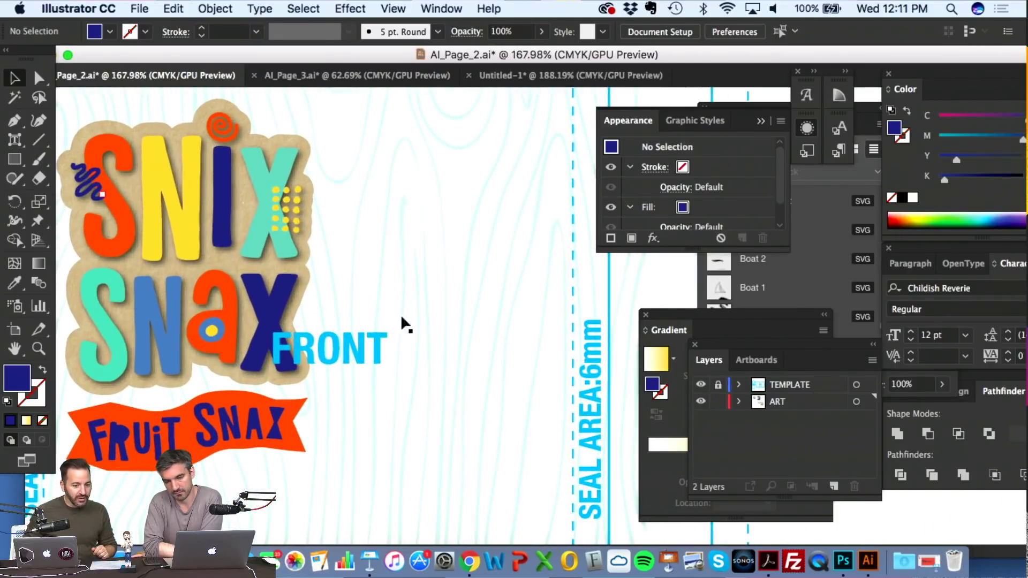
{"action": "scroll", "coordinate": [379, 349], "scroll_direction": "right", "scroll_amount": 8}
{"action": "scroll", "coordinate": [378, 349], "scroll_direction": "down", "scroll_amount": 3}
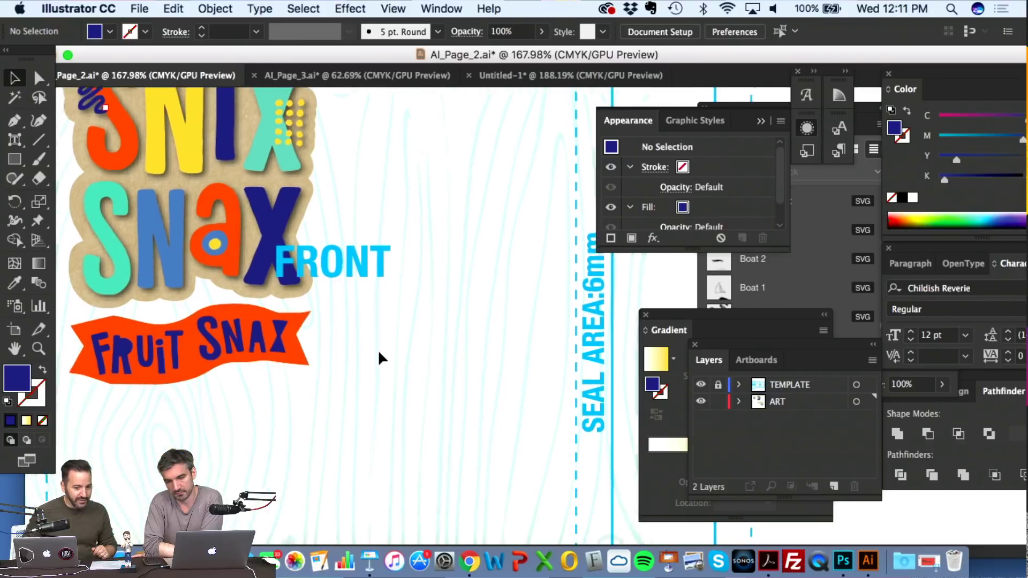
{"action": "scroll", "coordinate": [378, 349], "scroll_direction": "down", "scroll_amount": 6}
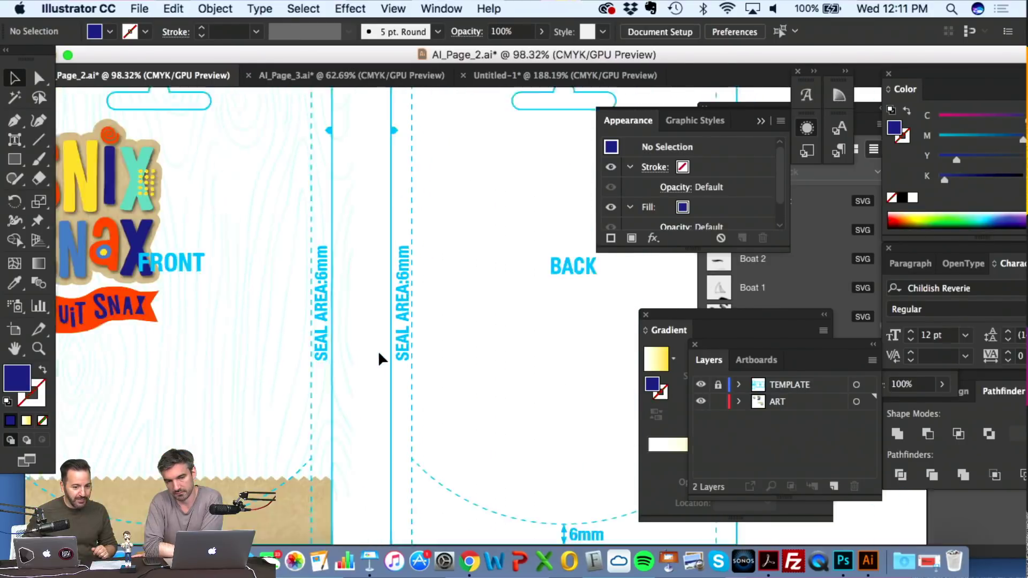
{"action": "scroll", "coordinate": [379, 354], "scroll_direction": "up", "scroll_amount": 3}
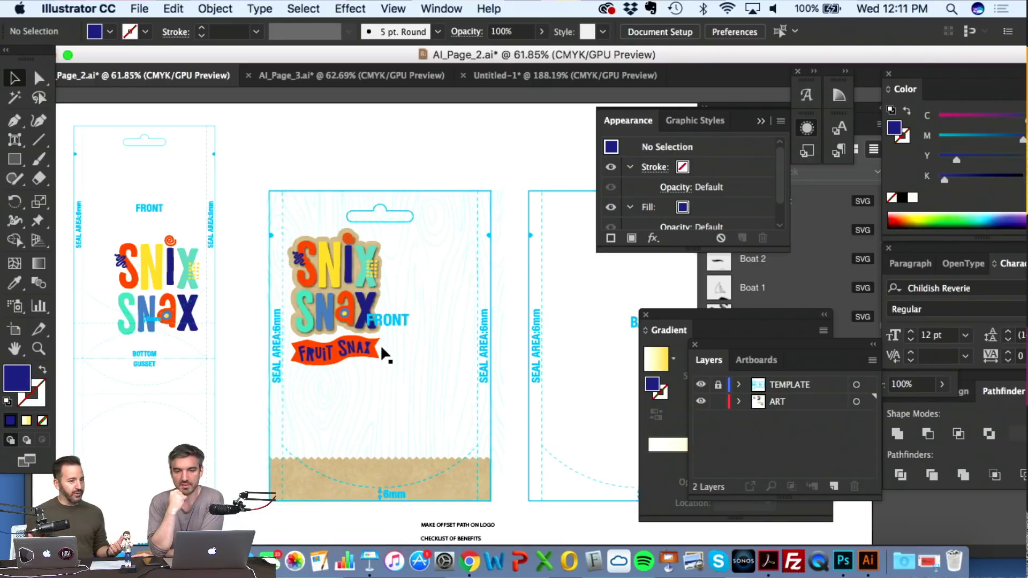
{"action": "scroll", "coordinate": [380, 345], "scroll_direction": "up", "scroll_amount": 1}
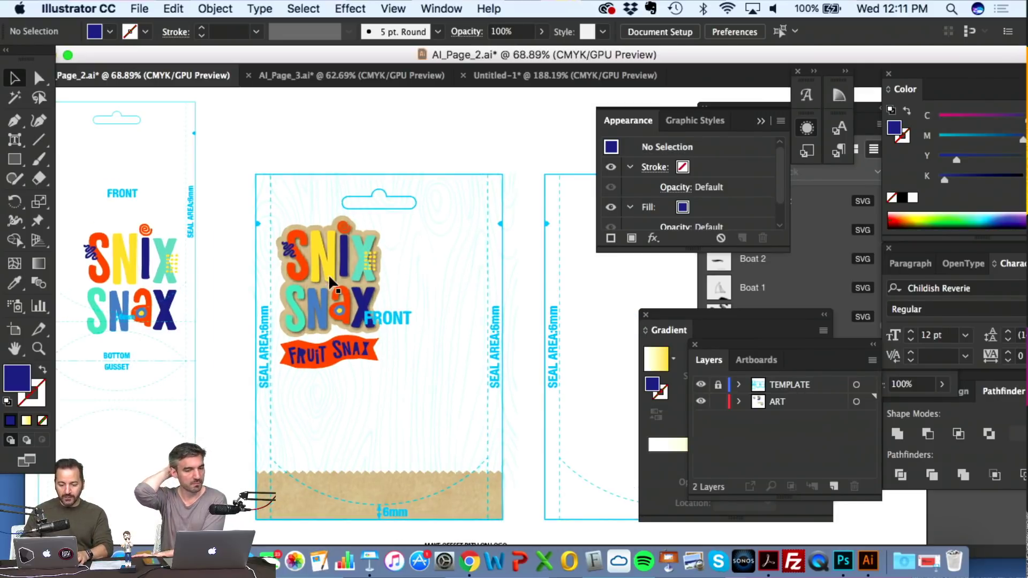
- Place the linked image Product_Shot.psd from the Assets folder onto the front of the pouch
{"action": "left_click", "coordinate": [138, 8]}
{"action": "left_click", "coordinate": [154, 246]}
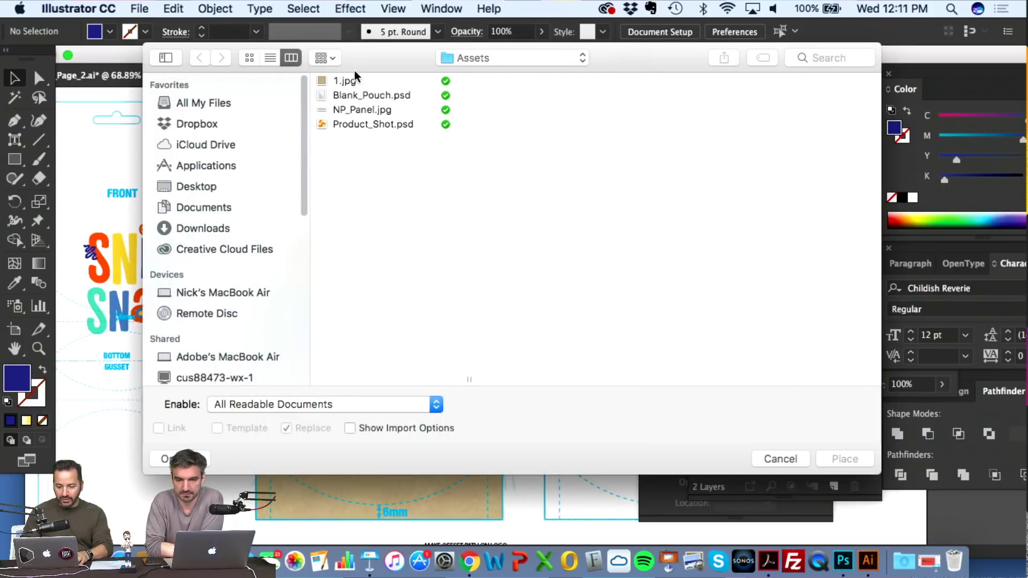
{"action": "left_click", "coordinate": [368, 89]}
{"action": "key", "text": "Down"}
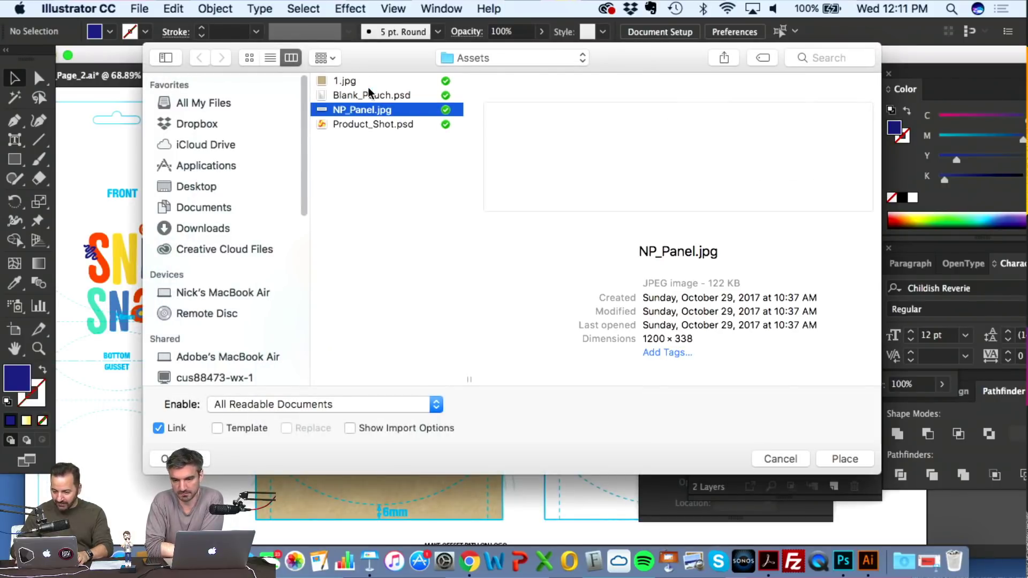
{"action": "key", "text": "Down"}
{"action": "key", "text": "Return"}
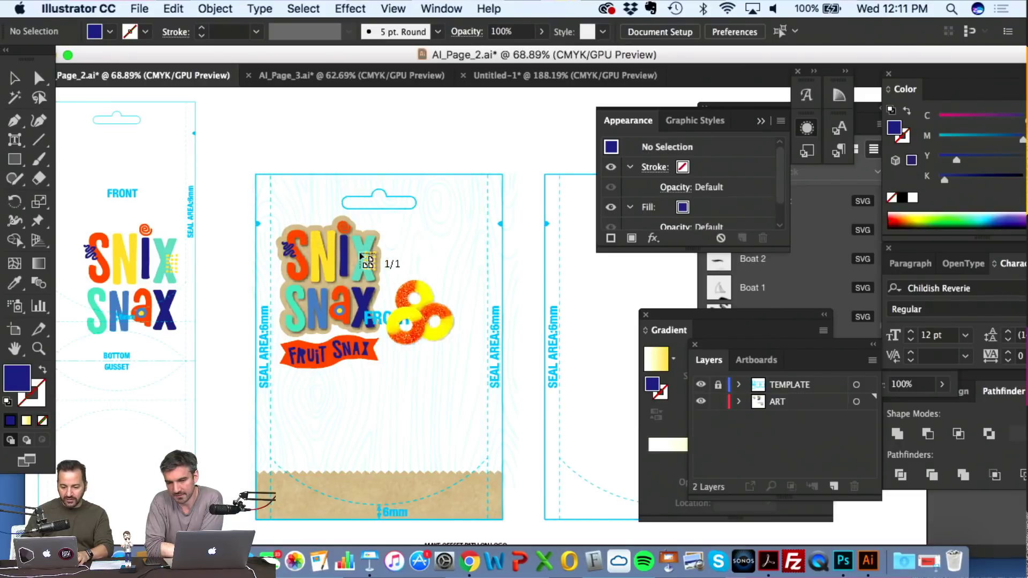
{"action": "left_click", "coordinate": [360, 281]}
- Shrink the candy-ring image to about three quarters of its size and position it beside the banner, just above the kraft paper strip
{"action": "scroll", "coordinate": [397, 378], "scroll_direction": "down", "scroll_amount": 2}
{"action": "scroll", "coordinate": [397, 377], "scroll_direction": "right", "scroll_amount": 2}
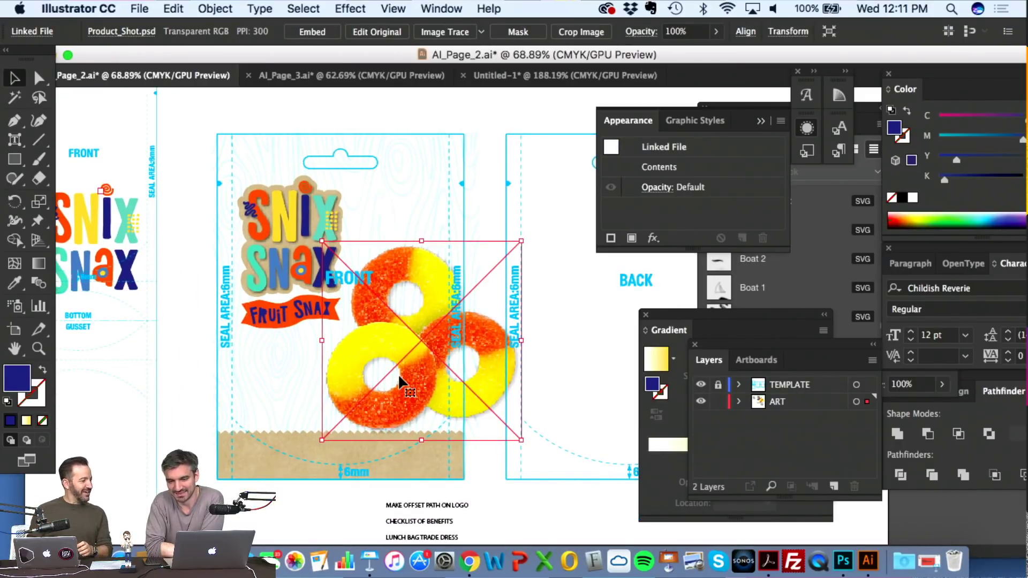
{"action": "left_click_drag", "start_coordinate": [521, 440], "coordinate": [466, 399]}
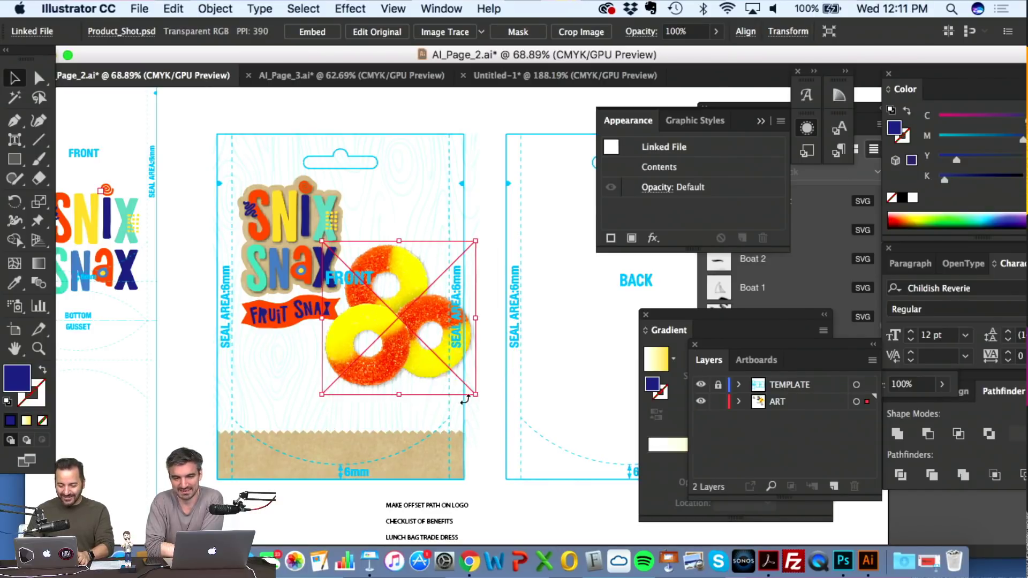
{"action": "left_click_drag", "start_coordinate": [401, 359], "coordinate": [396, 386]}
{"action": "scroll", "coordinate": [414, 378], "scroll_direction": "up", "scroll_amount": 2}
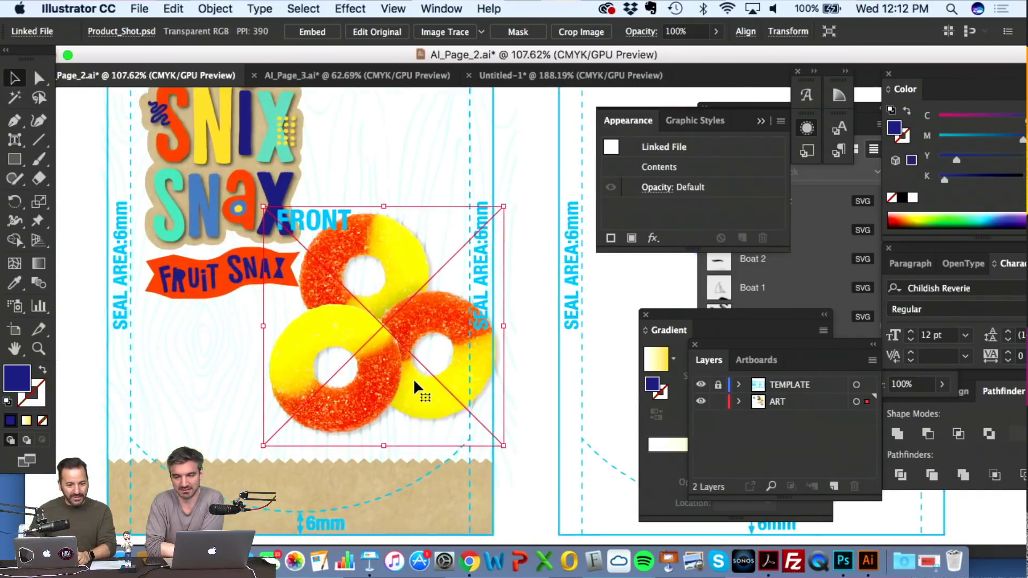
{"action": "left_click_drag", "start_coordinate": [415, 362], "coordinate": [427, 374]}
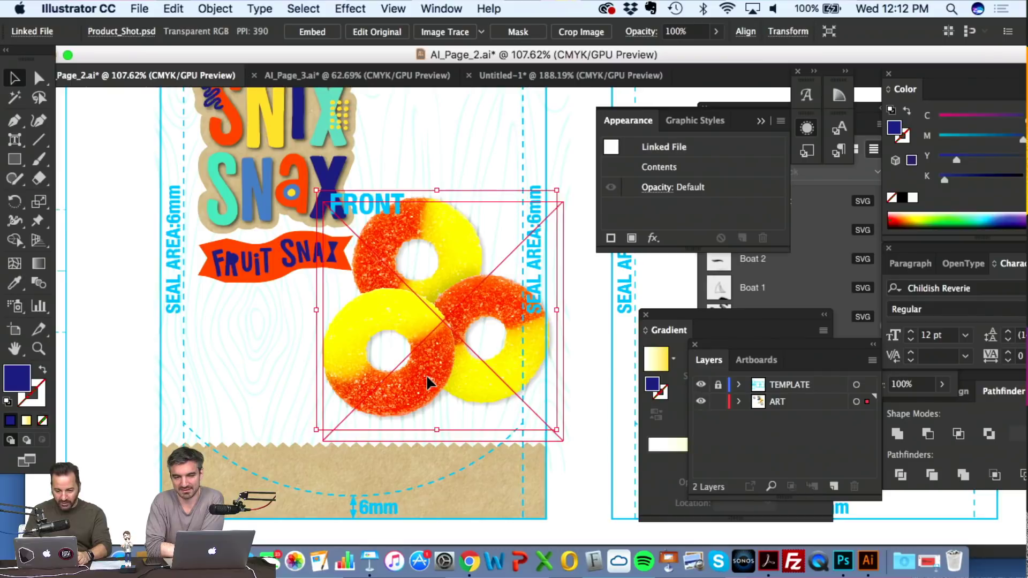
{"action": "scroll", "coordinate": [427, 375], "scroll_direction": "down", "scroll_amount": 2}
{"action": "scroll", "coordinate": [427, 375], "scroll_direction": "right", "scroll_amount": 2}
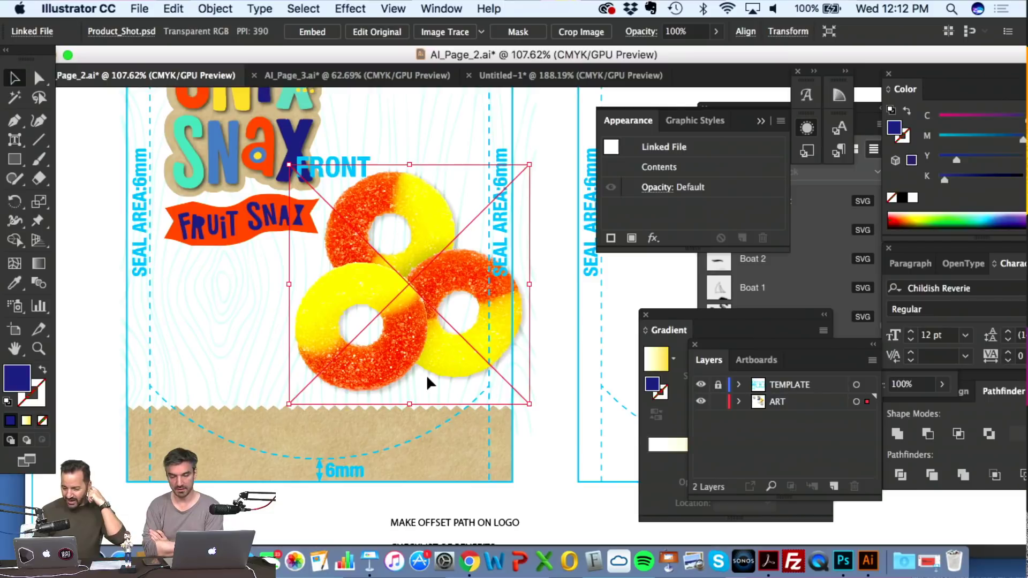
{"action": "scroll", "coordinate": [427, 375], "scroll_direction": "up", "scroll_amount": 3}
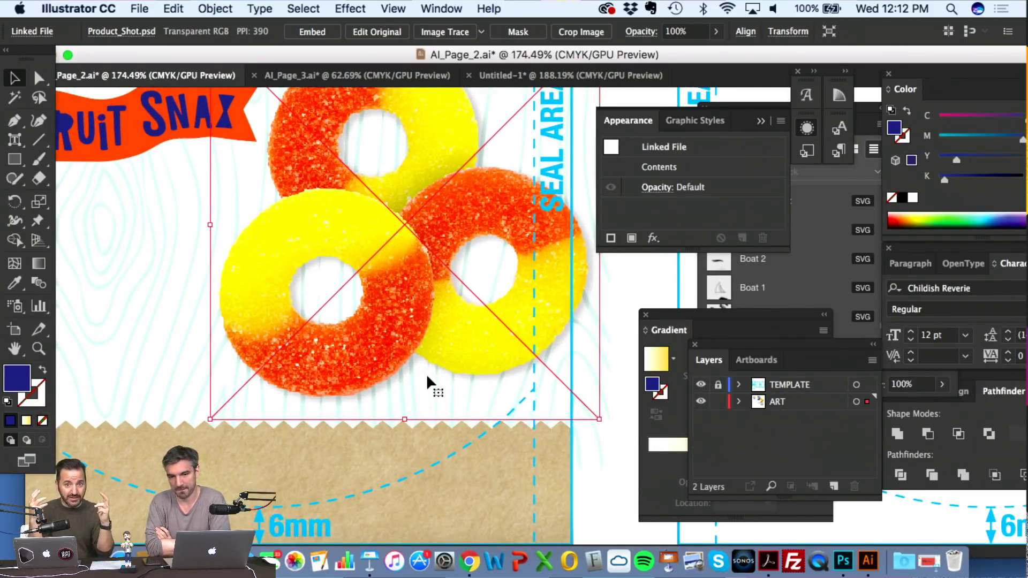
{"action": "scroll", "coordinate": [426, 373], "scroll_direction": "down", "scroll_amount": 3}
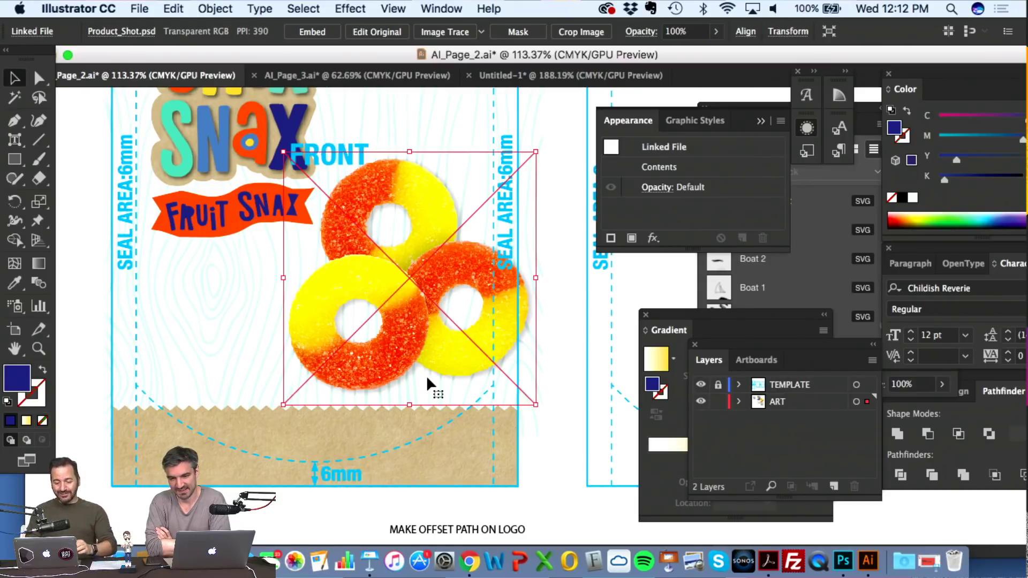
- Move the candy rings product image slightly up and to the right on the pouch's front panel
{"action": "scroll", "coordinate": [422, 365], "scroll_direction": "up", "scroll_amount": 1}
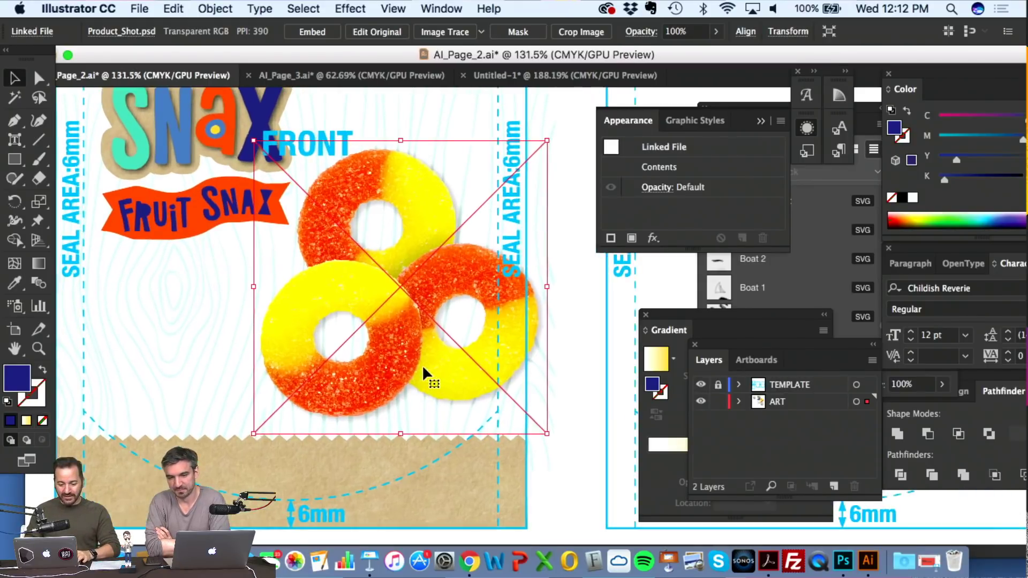
{"action": "scroll", "coordinate": [422, 365], "scroll_direction": "down", "scroll_amount": 2}
{"action": "scroll", "coordinate": [422, 365], "scroll_direction": "down", "scroll_amount": 1}
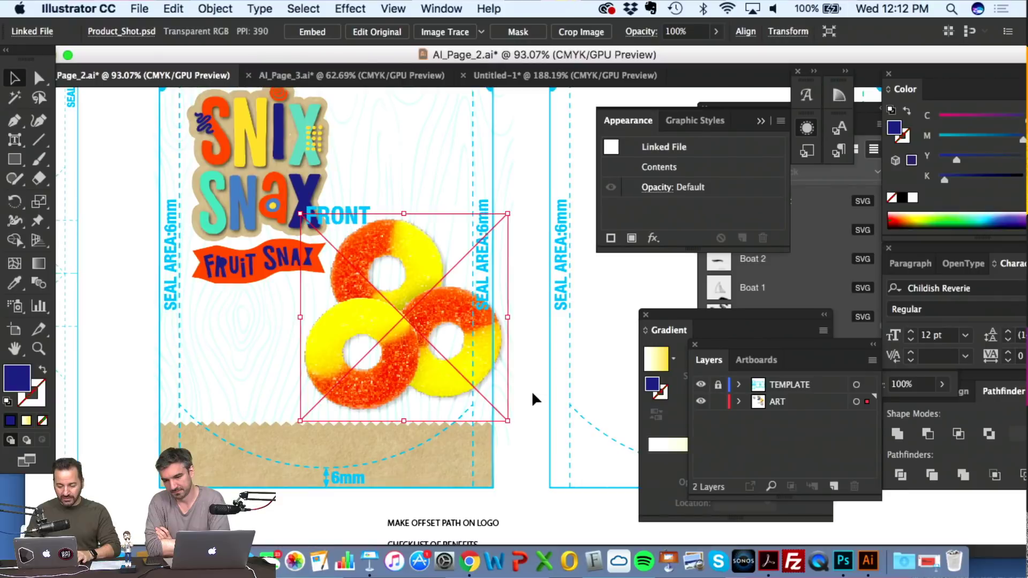
{"action": "left_click", "coordinate": [532, 390]}
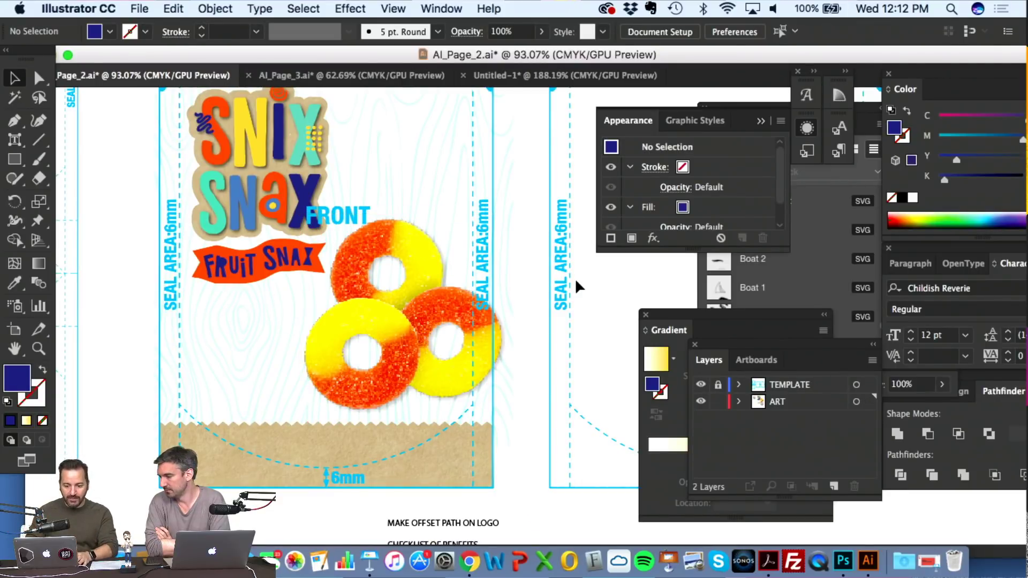
{"action": "scroll", "coordinate": [507, 252], "scroll_direction": "up", "scroll_amount": 3}
{"action": "scroll", "coordinate": [412, 256], "scroll_direction": "up", "scroll_amount": 1}
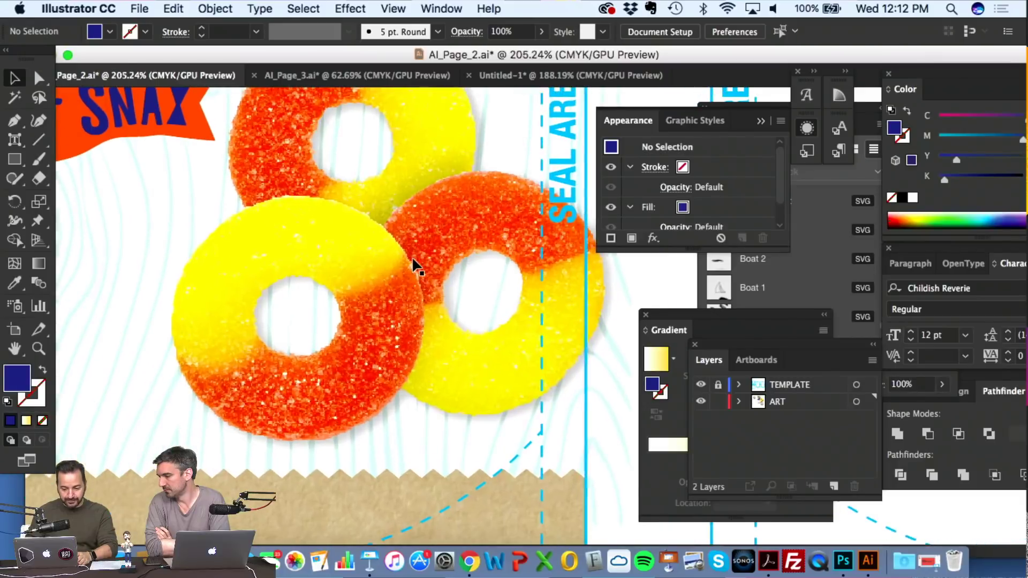
{"action": "left_click", "coordinate": [412, 256]}
{"action": "scroll", "coordinate": [413, 256], "scroll_direction": "down", "scroll_amount": 3}
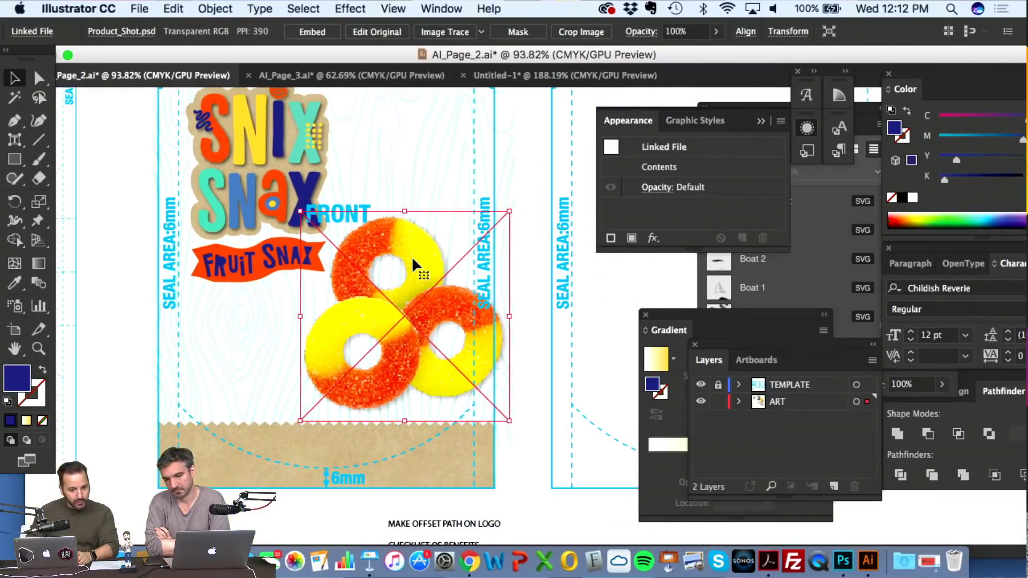
{"action": "scroll", "coordinate": [412, 256], "scroll_direction": "up", "scroll_amount": 2}
{"action": "left_click_drag", "start_coordinate": [413, 325], "coordinate": [417, 306]}
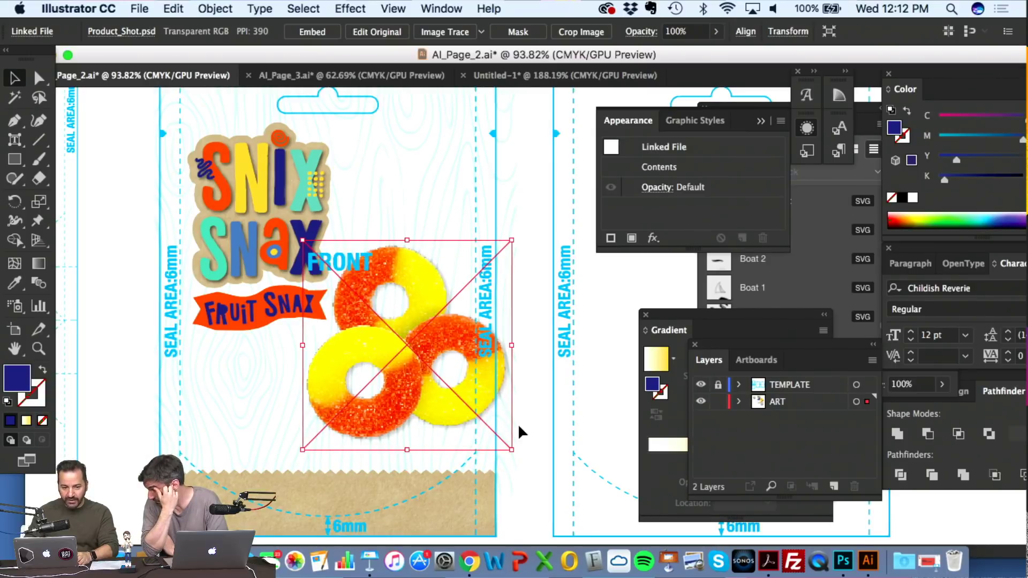
{"action": "left_click_drag", "start_coordinate": [465, 406], "coordinate": [470, 407]}
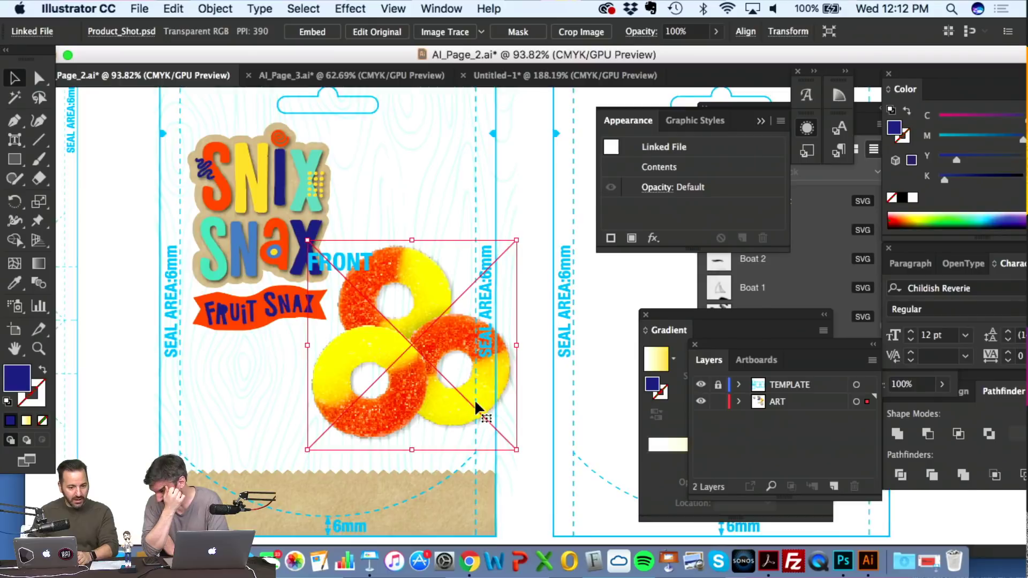
- Examine the candy rings image's placement relative to the logo, seal area and pouch edge on the front panel
{"action": "scroll", "coordinate": [474, 399], "scroll_direction": "up", "scroll_amount": 2}
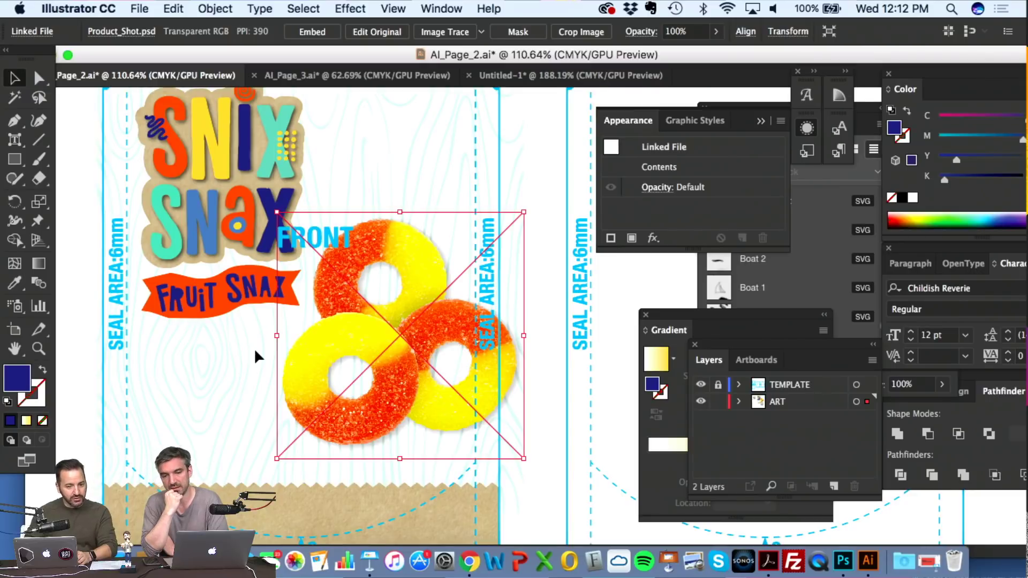
{"action": "scroll", "coordinate": [254, 348], "scroll_direction": "up", "scroll_amount": 2}
{"action": "scroll", "coordinate": [254, 348], "scroll_direction": "up", "scroll_amount": 2}
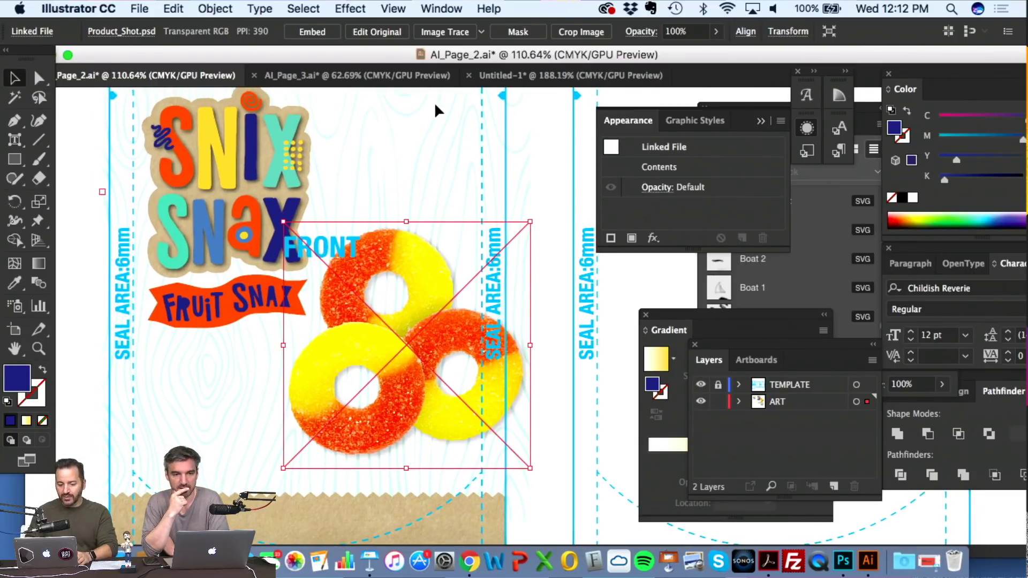
{"action": "scroll", "coordinate": [435, 102], "scroll_direction": "right", "scroll_amount": 2}
{"action": "scroll", "coordinate": [435, 132], "scroll_direction": "down", "scroll_amount": 3}
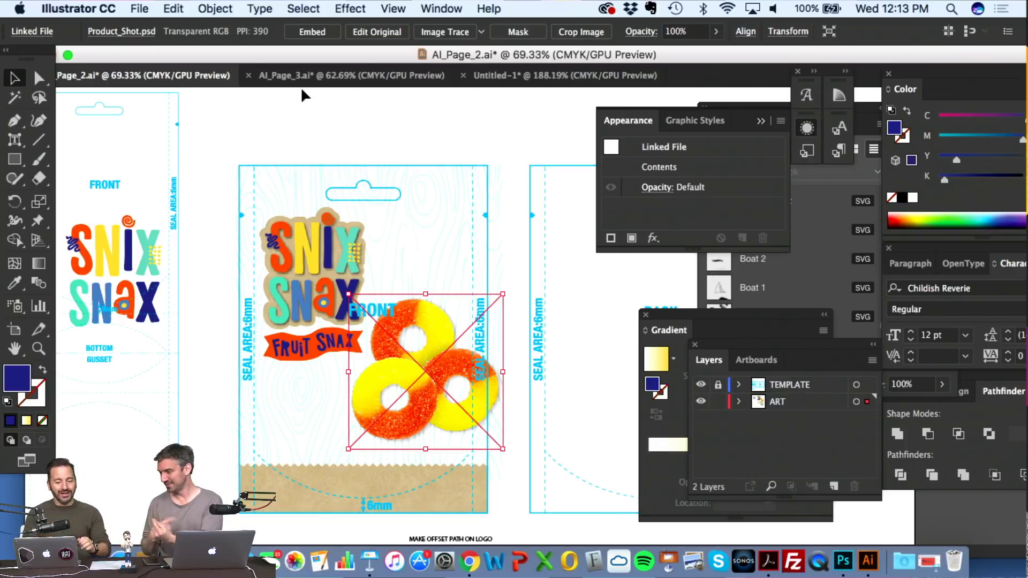
{"action": "scroll", "coordinate": [301, 86], "scroll_direction": "up", "scroll_amount": 5}
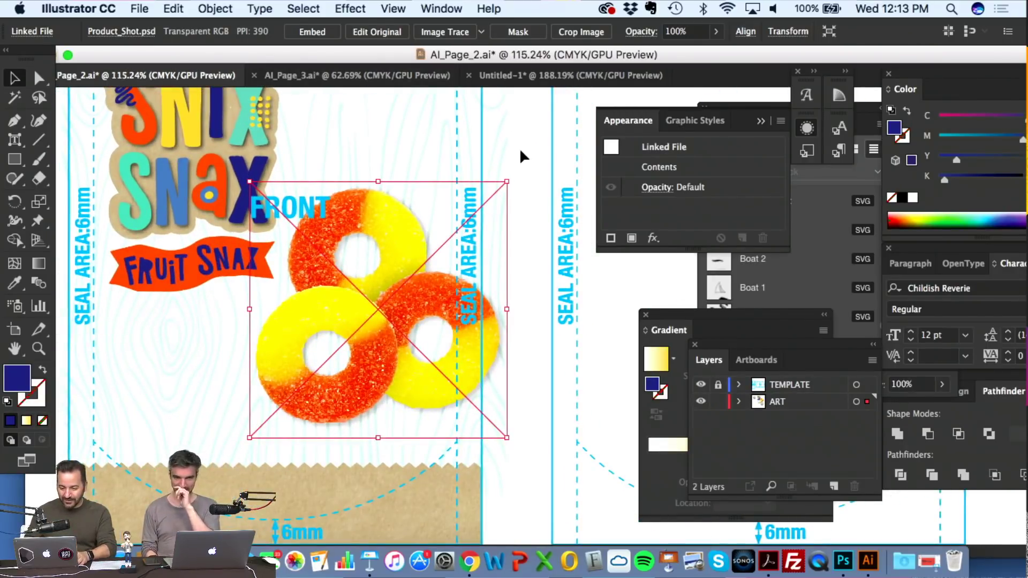
{"action": "scroll", "coordinate": [515, 171], "scroll_direction": "up", "scroll_amount": 3}
{"action": "scroll", "coordinate": [516, 171], "scroll_direction": "down", "scroll_amount": 4}
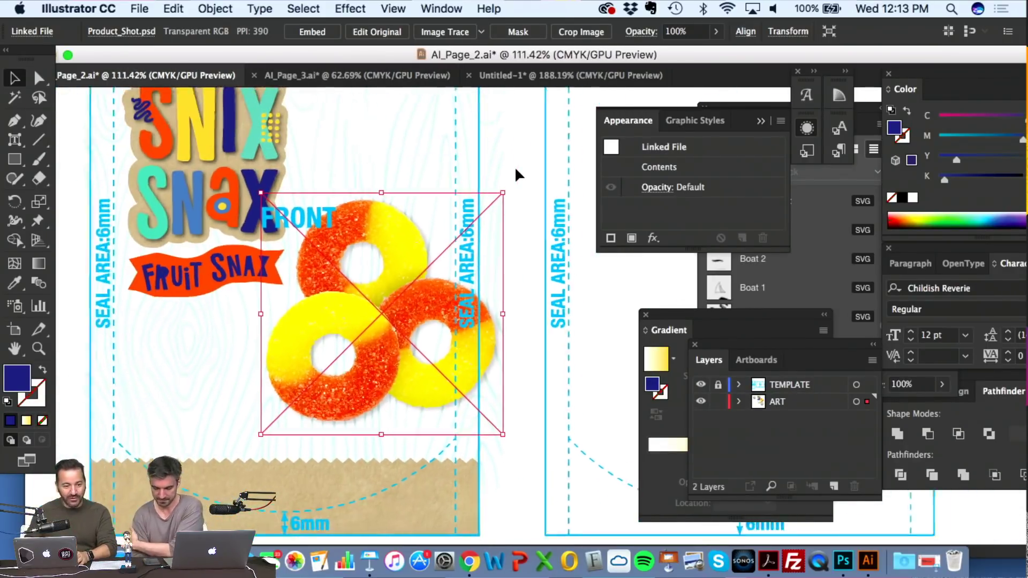
{"action": "scroll", "coordinate": [516, 170], "scroll_direction": "down", "scroll_amount": 2}
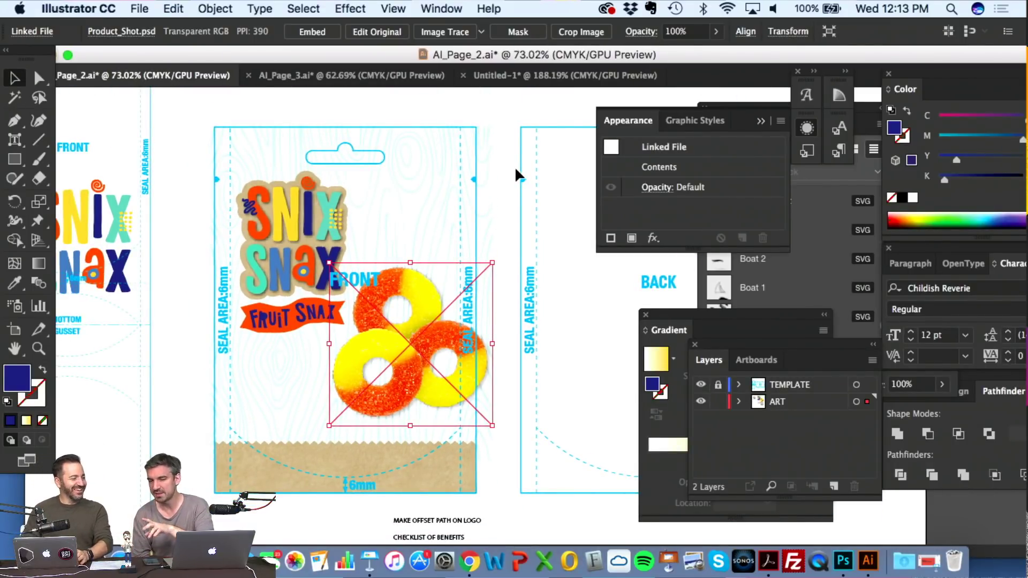
{"action": "scroll", "coordinate": [515, 166], "scroll_direction": "down", "scroll_amount": 1}
{"action": "scroll", "coordinate": [516, 167], "scroll_direction": "up", "scroll_amount": 1}
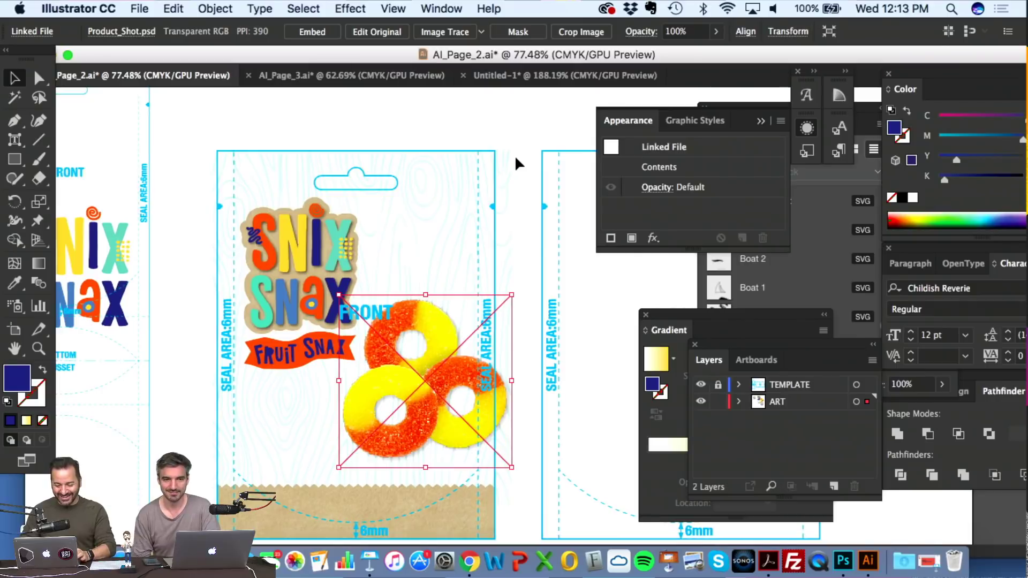
{"action": "scroll", "coordinate": [446, 159], "scroll_direction": "up", "scroll_amount": 1}
{"action": "scroll", "coordinate": [446, 158], "scroll_direction": "down", "scroll_amount": 2}
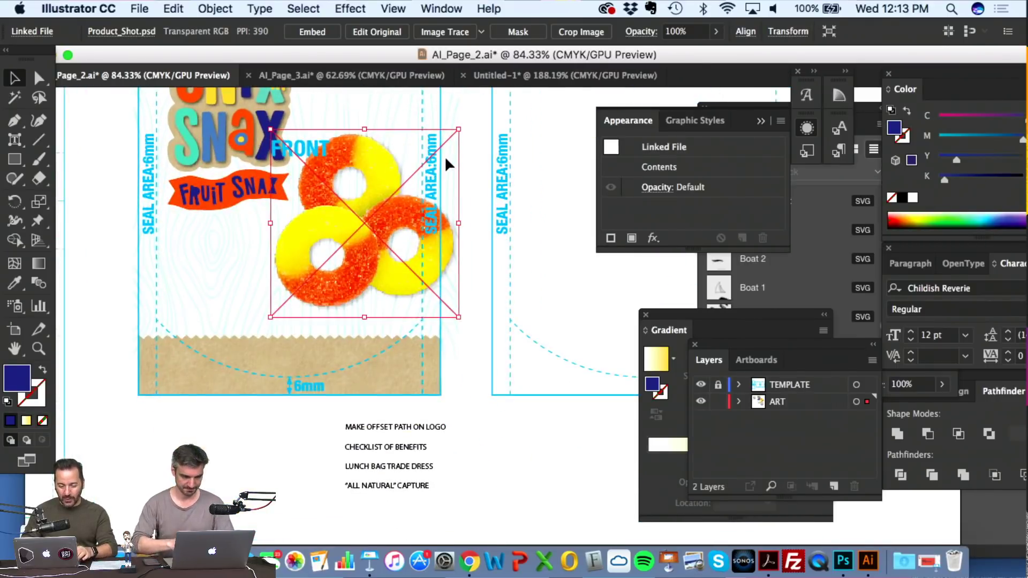
{"action": "scroll", "coordinate": [448, 159], "scroll_direction": "up", "scroll_amount": 2}
{"action": "scroll", "coordinate": [448, 156], "scroll_direction": "up", "scroll_amount": 2}
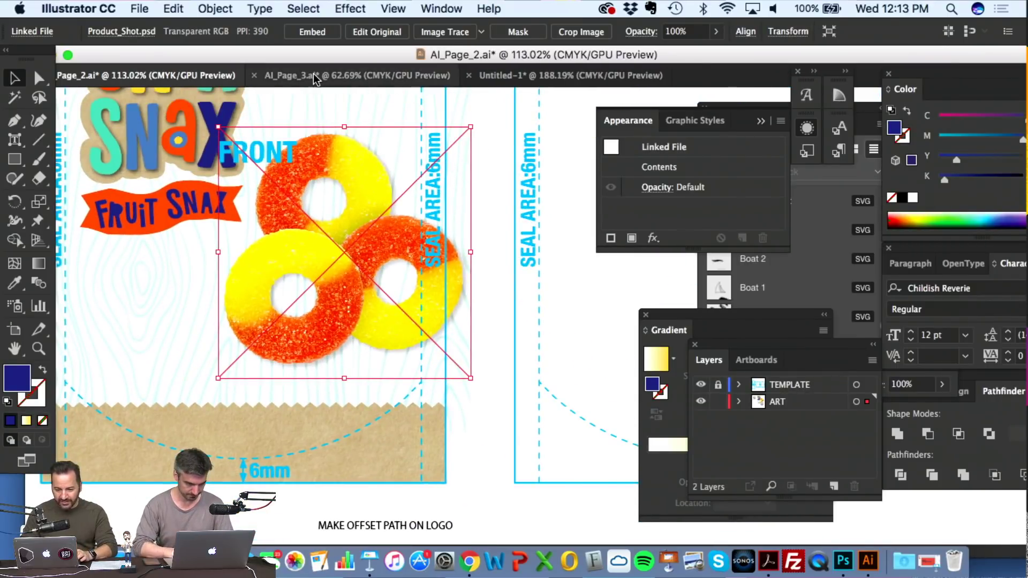
- Select and copy the black scalloped badge shape from the AI_Page_3.ai document
{"action": "left_click", "coordinate": [518, 78]}
{"action": "left_click", "coordinate": [506, 251]}
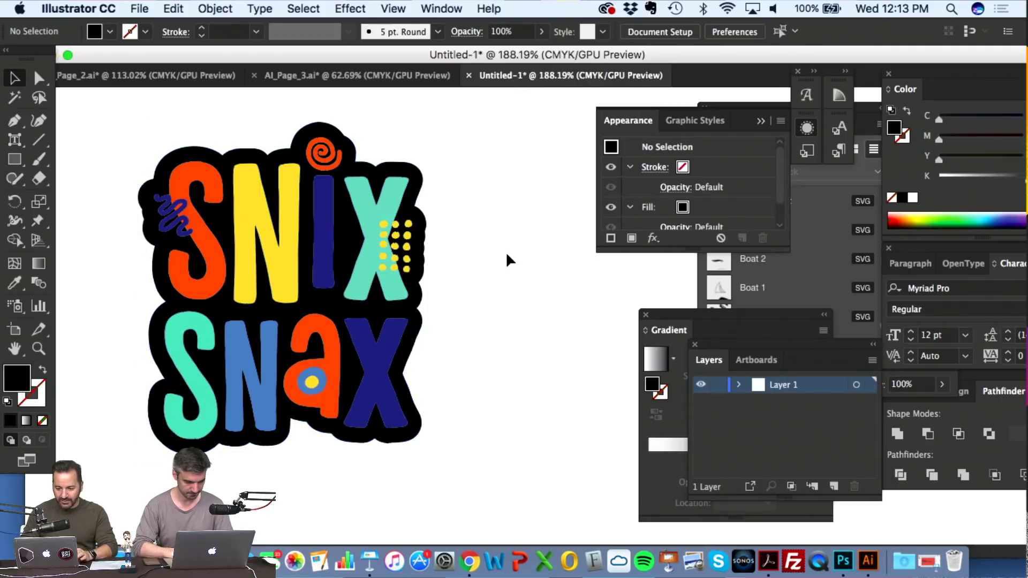
{"action": "scroll", "coordinate": [506, 252], "scroll_direction": "down", "scroll_amount": 5}
{"action": "left_click", "coordinate": [381, 78]}
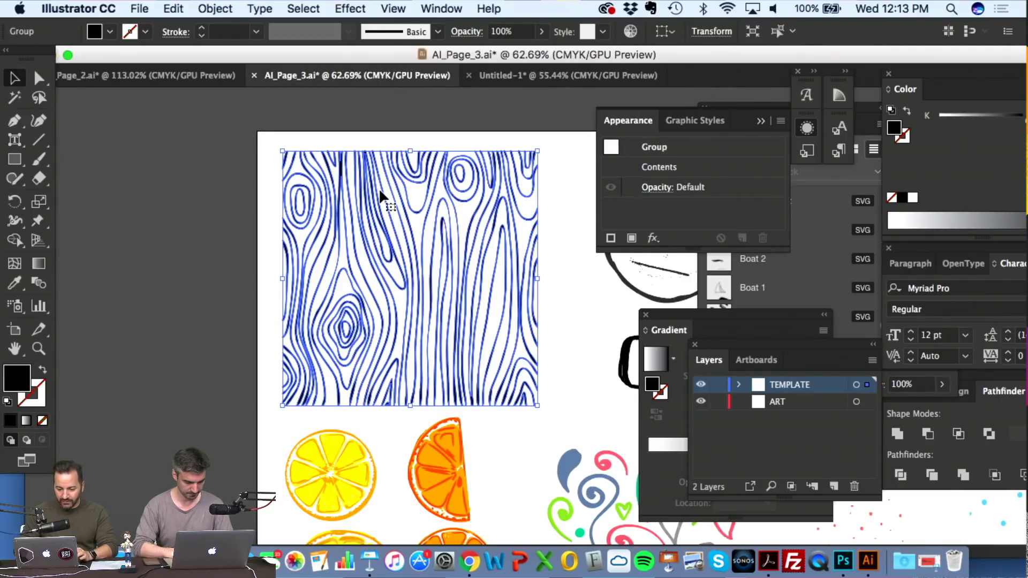
{"action": "scroll", "coordinate": [378, 188], "scroll_direction": "down", "scroll_amount": 5}
{"action": "left_click", "coordinate": [323, 210]}
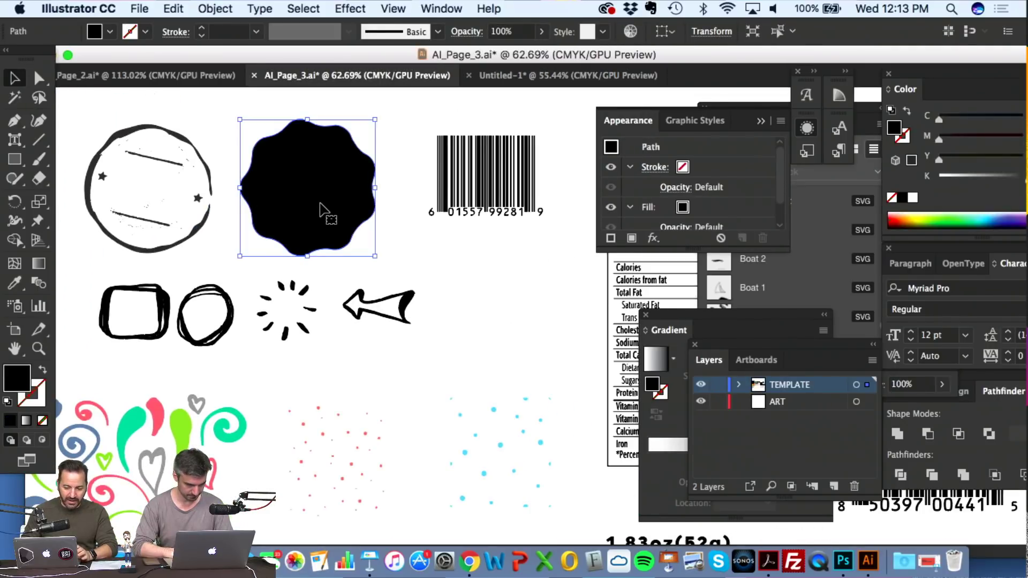
{"action": "scroll", "coordinate": [321, 208], "scroll_direction": "left", "scroll_amount": 4}
{"action": "scroll", "coordinate": [320, 209], "scroll_direction": "down", "scroll_amount": 2}
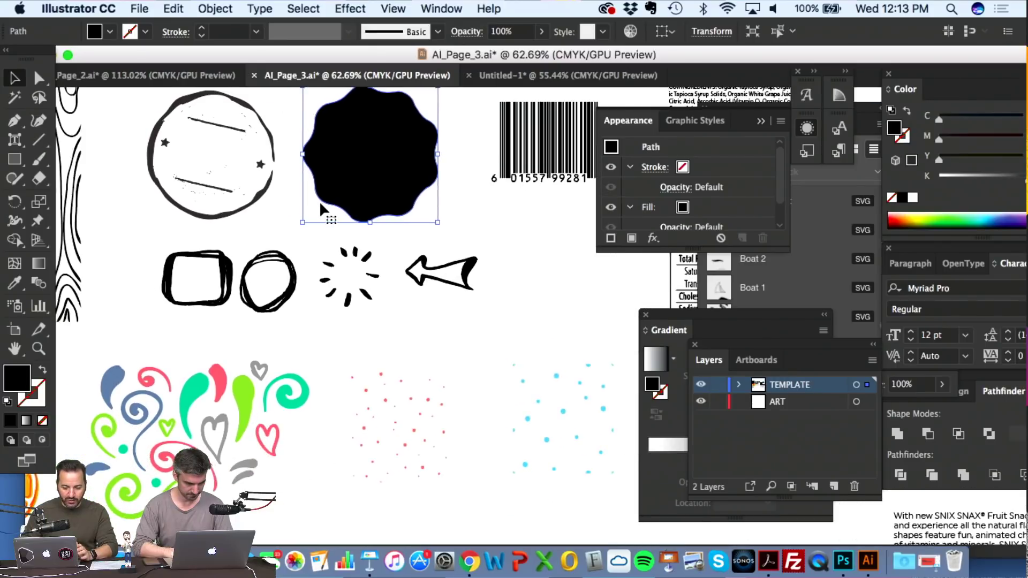
{"action": "scroll", "coordinate": [336, 263], "scroll_direction": "down", "scroll_amount": 3}
{"action": "scroll", "coordinate": [335, 263], "scroll_direction": "left", "scroll_amount": 5}
{"action": "scroll", "coordinate": [335, 263], "scroll_direction": "up", "scroll_amount": 5}
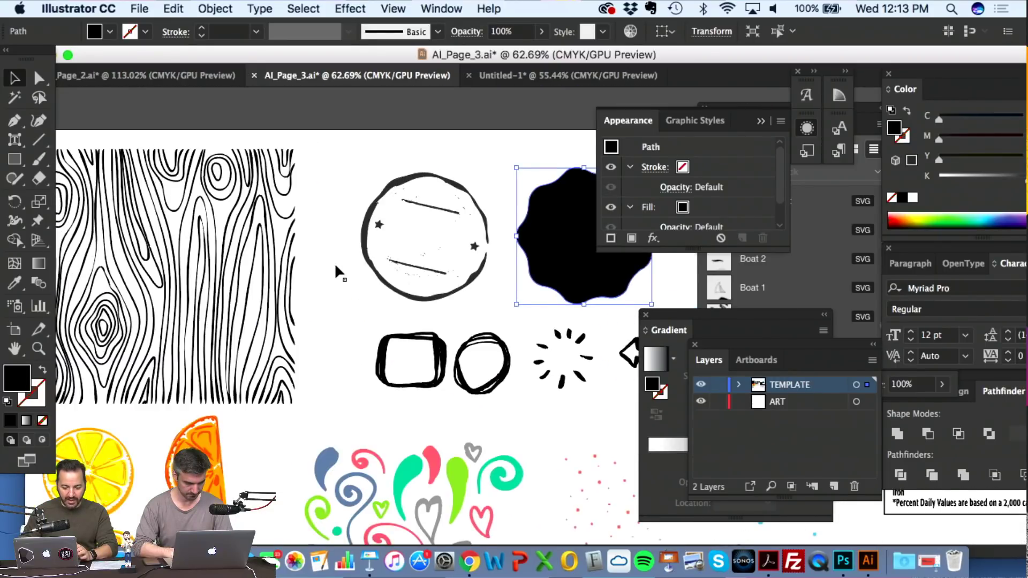
{"action": "scroll", "coordinate": [335, 262], "scroll_direction": "right", "scroll_amount": 8}
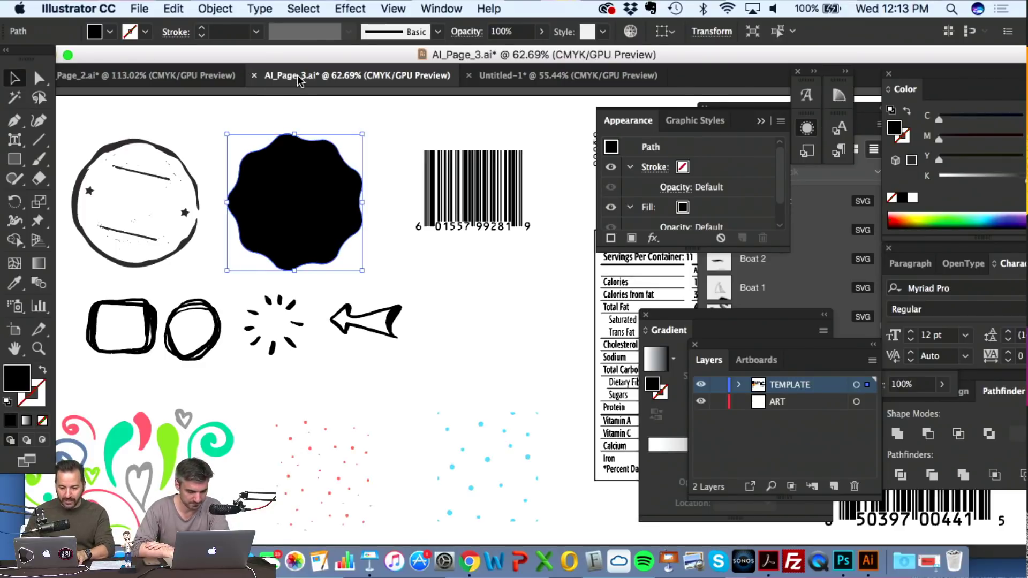
- Paste the scalloped badge into AI_Page_2.ai and place it over the candy rings image
{"action": "left_click", "coordinate": [152, 74]}
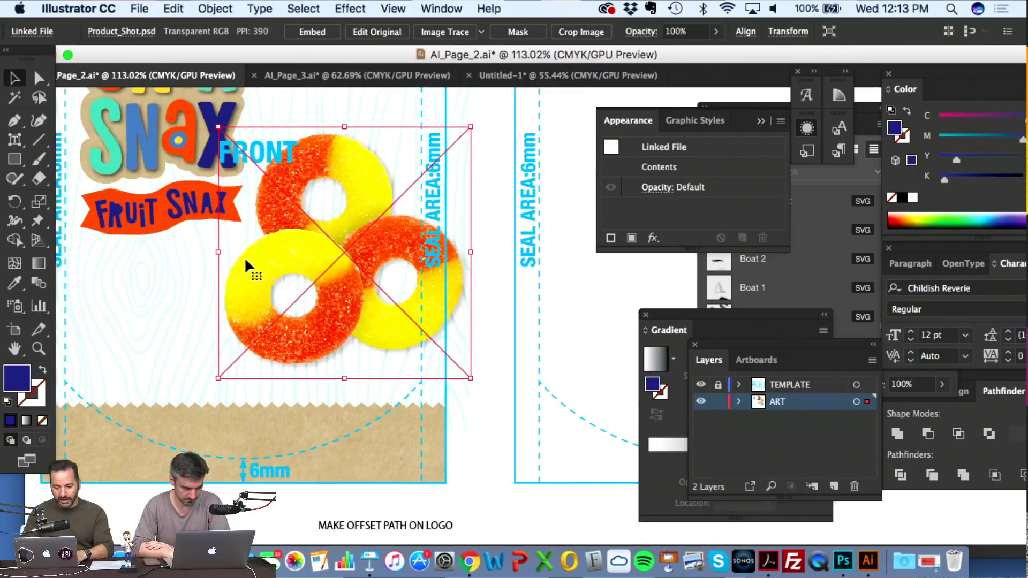
{"action": "key", "text": "cmd+v"}
{"action": "scroll", "coordinate": [377, 340], "scroll_direction": "down", "scroll_amount": 5}
{"action": "left_click_drag", "start_coordinate": [377, 340], "coordinate": [326, 318]}
- Recolor the badge with the dark blue sampled from the X in the logo's Snax lettering
{"action": "left_click", "coordinate": [14, 282]}
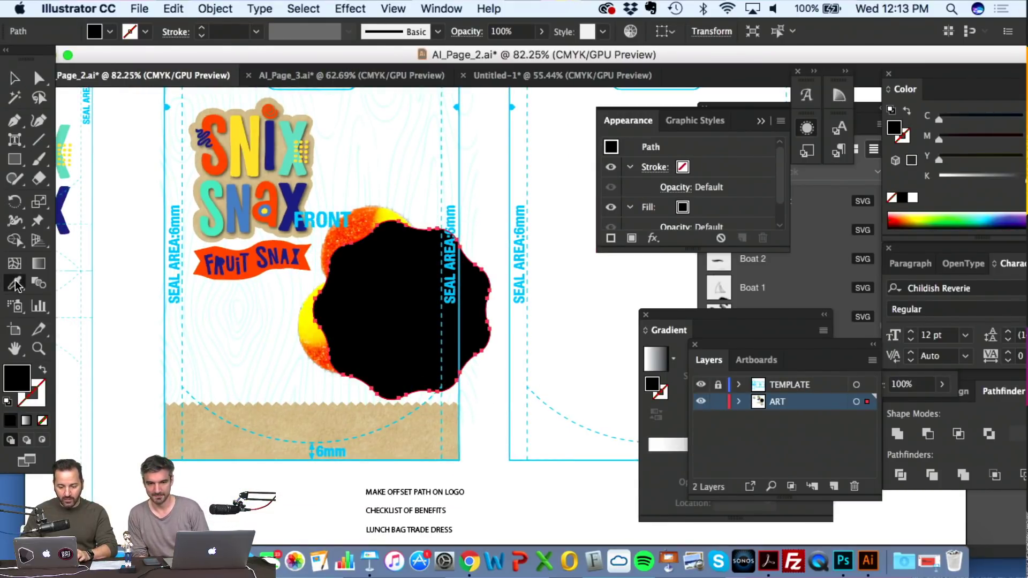
{"action": "left_click", "coordinate": [300, 188]}
{"action": "left_click", "coordinate": [15, 78]}
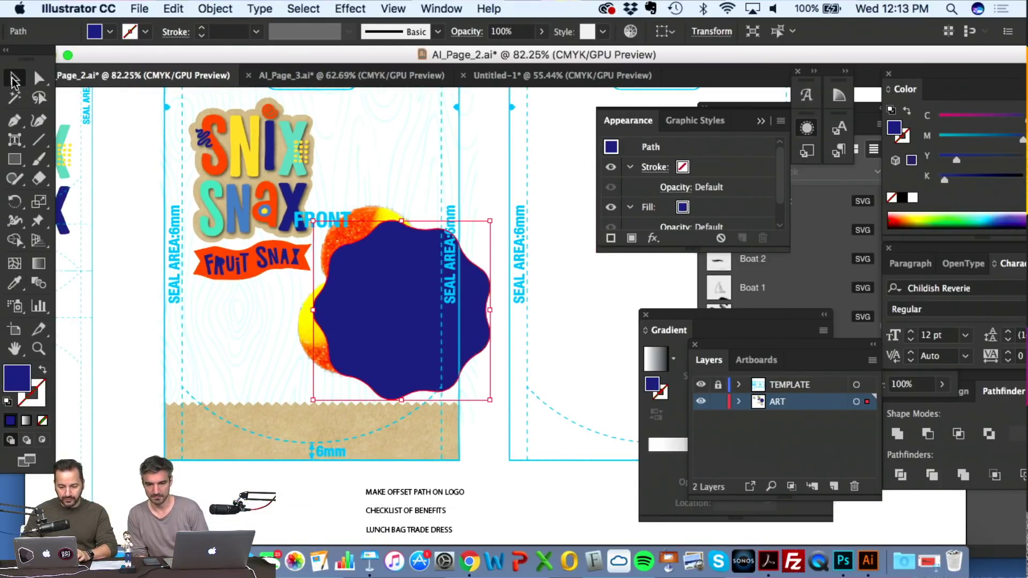
- Bring the candy rings image to the front of the blue badge and deselect it
{"action": "left_click", "coordinate": [305, 346]}
{"action": "key", "text": "super+shift+bracketright"}
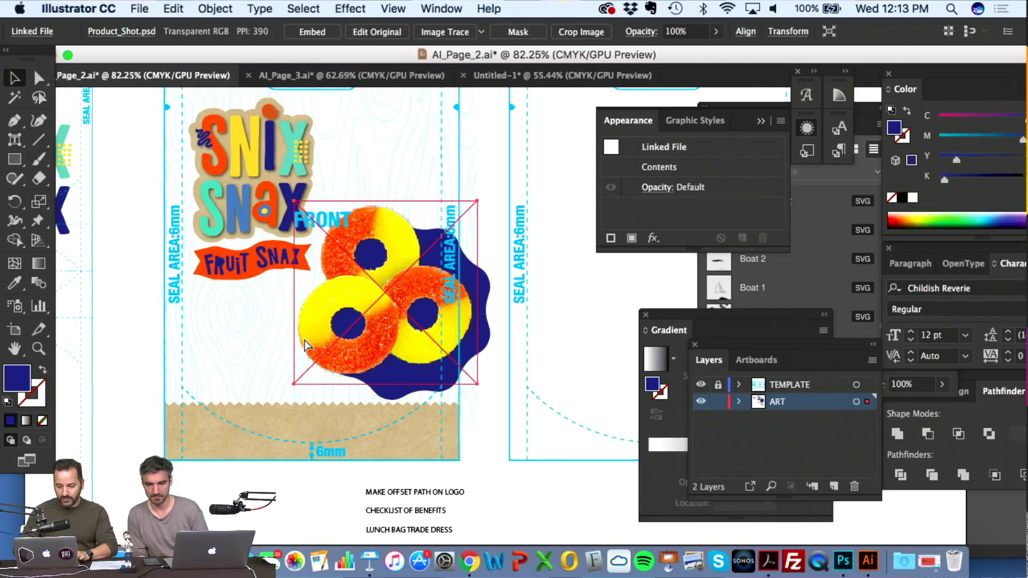
{"action": "left_click", "coordinate": [555, 449]}
{"action": "scroll", "coordinate": [465, 311], "scroll_direction": "down", "scroll_amount": 4}
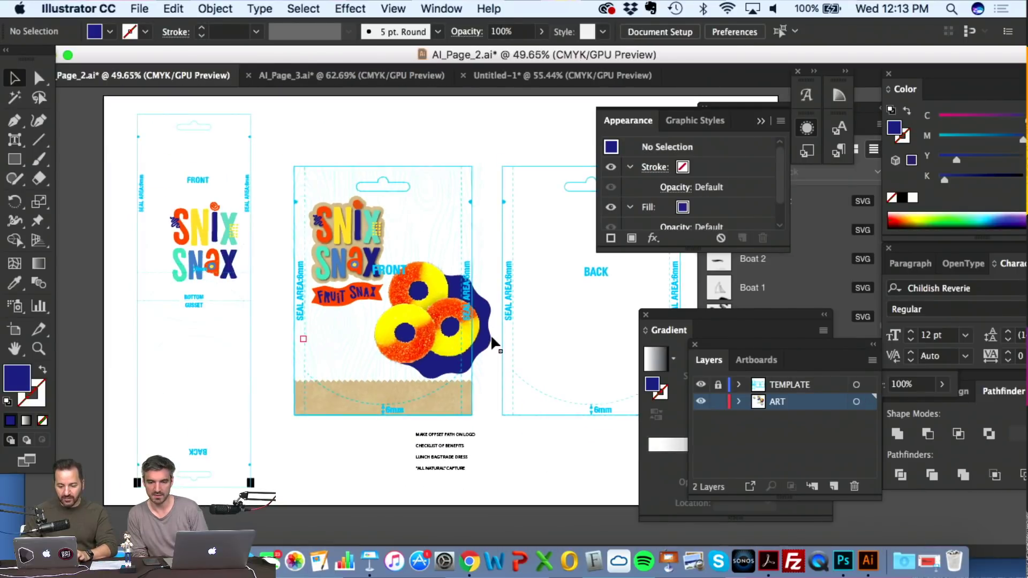
- Move the blue badge behind the candy rings and enlarge it to surround all three rings
{"action": "left_click", "coordinate": [471, 323]}
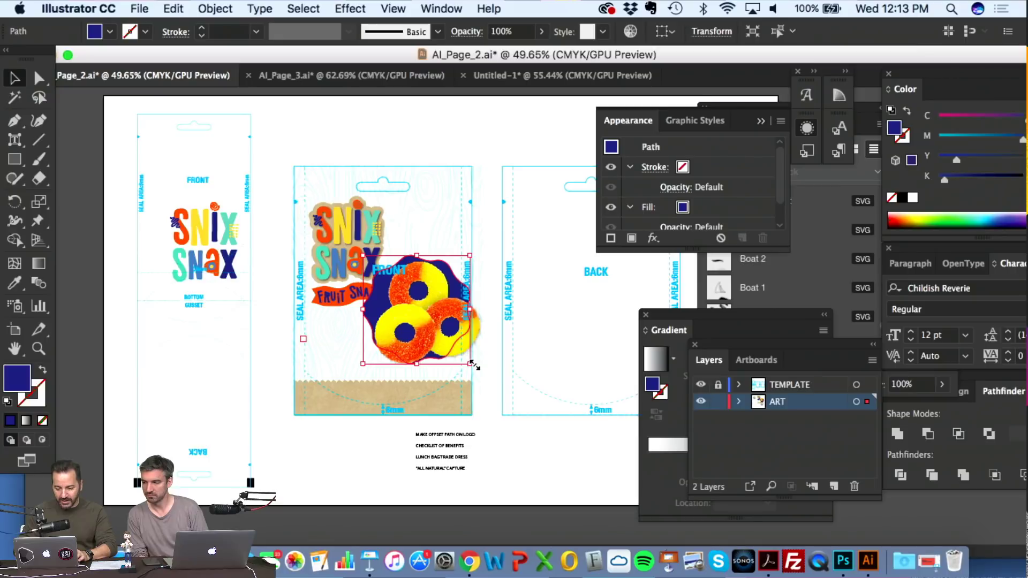
{"action": "left_click_drag", "start_coordinate": [471, 363], "coordinate": [501, 393]}
{"action": "scroll", "coordinate": [507, 417], "scroll_direction": "down", "scroll_amount": 2}
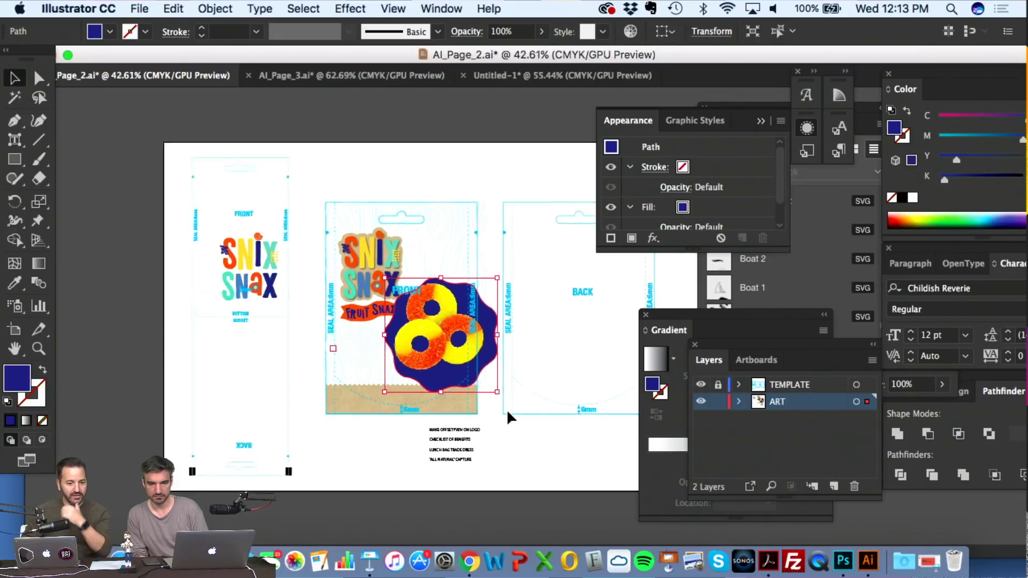
{"action": "scroll", "coordinate": [508, 417], "scroll_direction": "up", "scroll_amount": 4}
{"action": "scroll", "coordinate": [369, 375], "scroll_direction": "up", "scroll_amount": 2}
{"action": "scroll", "coordinate": [369, 375], "scroll_direction": "left", "scroll_amount": 1}
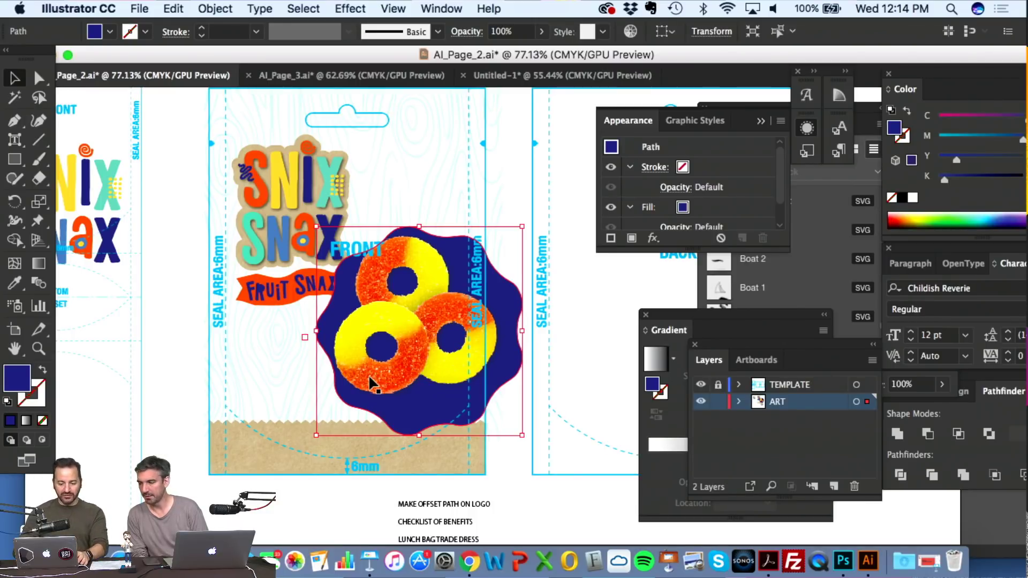
- Delete the blue scalloped badge from behind the candy rings
{"action": "scroll", "coordinate": [371, 383], "scroll_direction": "down", "scroll_amount": 1}
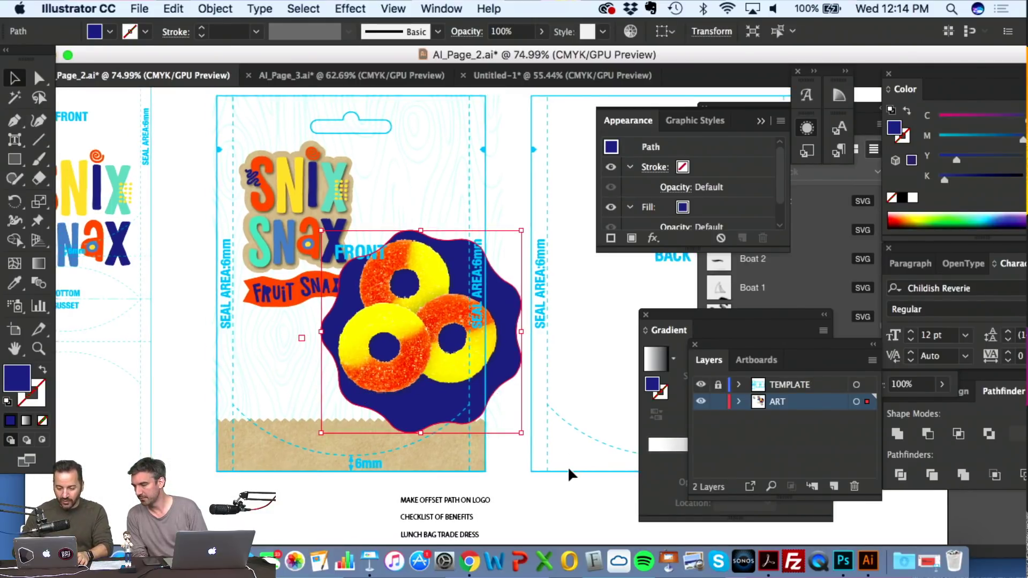
{"action": "key", "text": "Delete"}
{"action": "scroll", "coordinate": [454, 351], "scroll_direction": "up", "scroll_amount": 3}
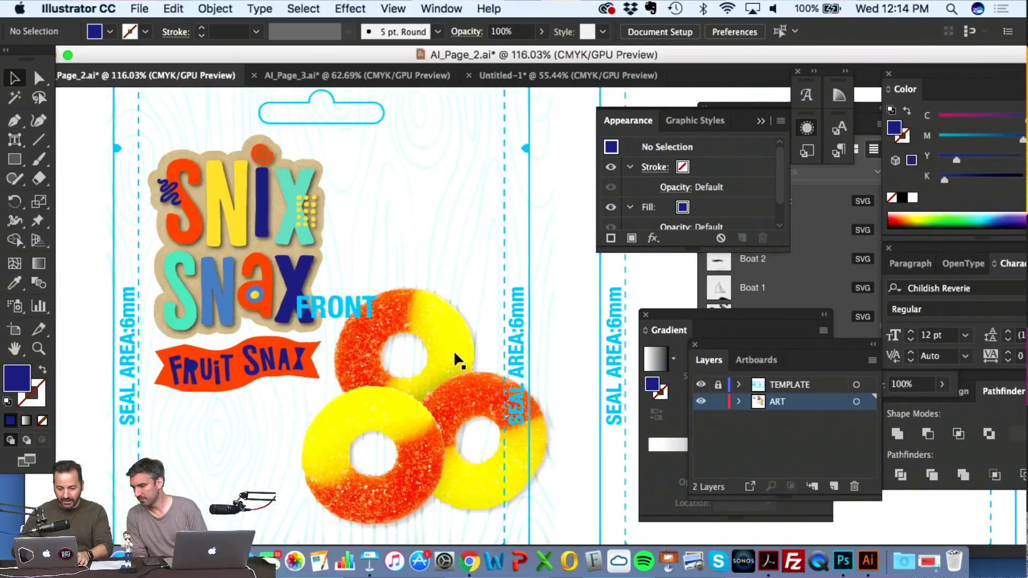
- Draw a dark blue rectangle about 1.90 in wide and 2.63 in high below the Fruit Snax banner
{"action": "scroll", "coordinate": [459, 349], "scroll_direction": "down", "scroll_amount": 5}
{"action": "scroll", "coordinate": [459, 349], "scroll_direction": "left", "scroll_amount": 1}
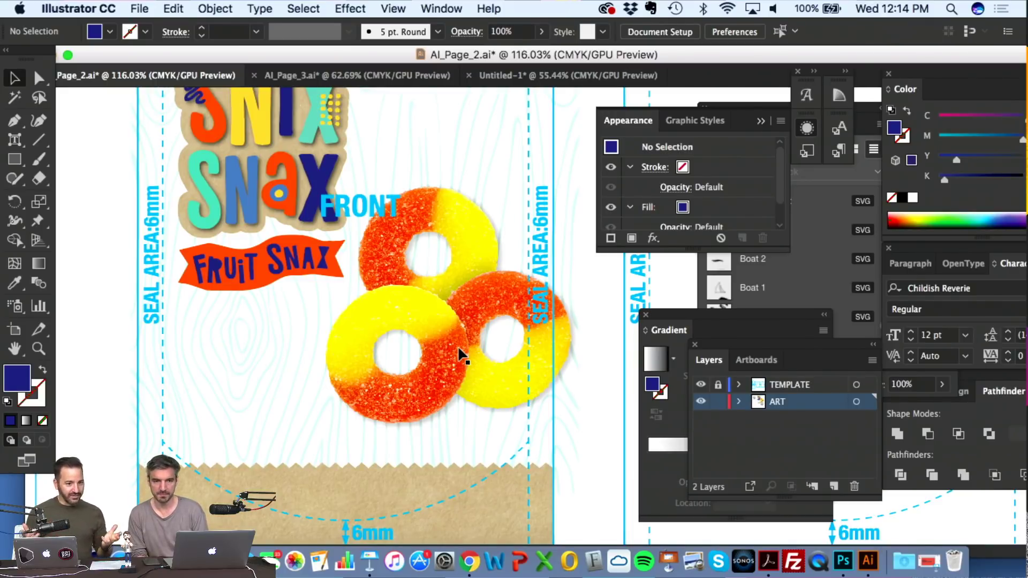
{"action": "scroll", "coordinate": [459, 349], "scroll_direction": "left", "scroll_amount": 3}
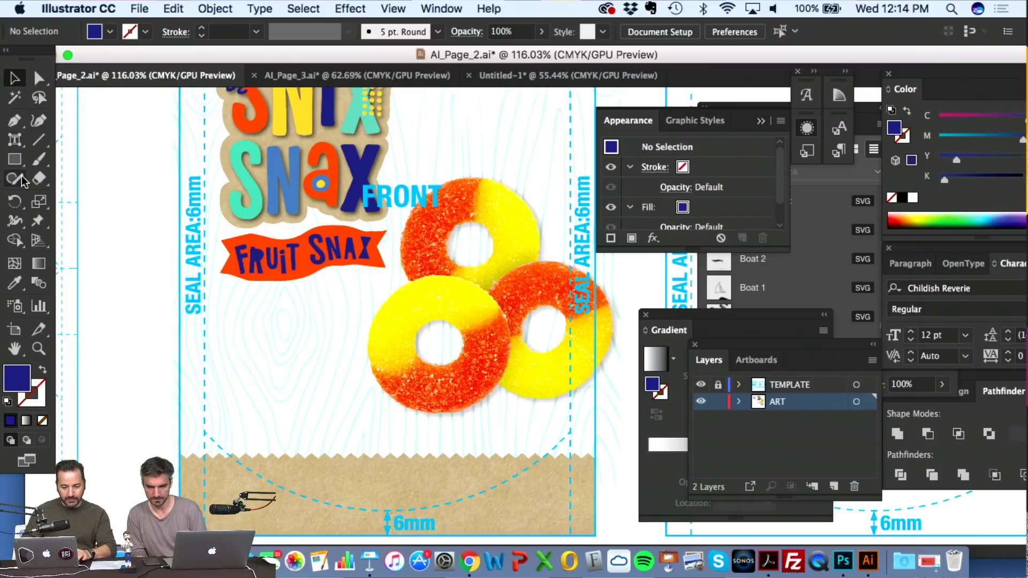
{"action": "left_click_drag", "start_coordinate": [15, 159], "coordinate": [75, 169]}
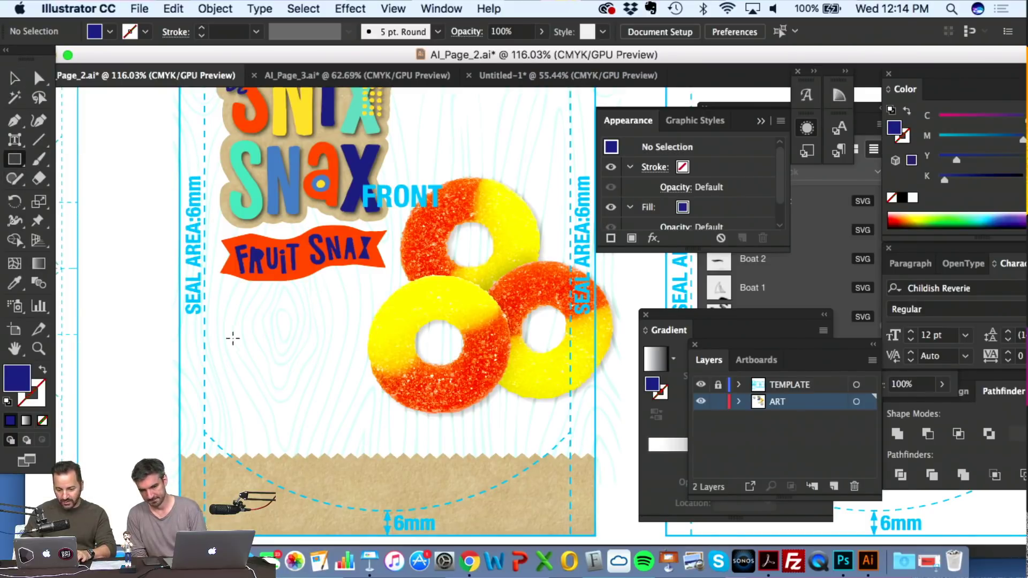
{"action": "left_click_drag", "start_coordinate": [231, 297], "coordinate": [359, 473]}
{"action": "scroll", "coordinate": [360, 473], "scroll_direction": "up", "scroll_amount": 2}
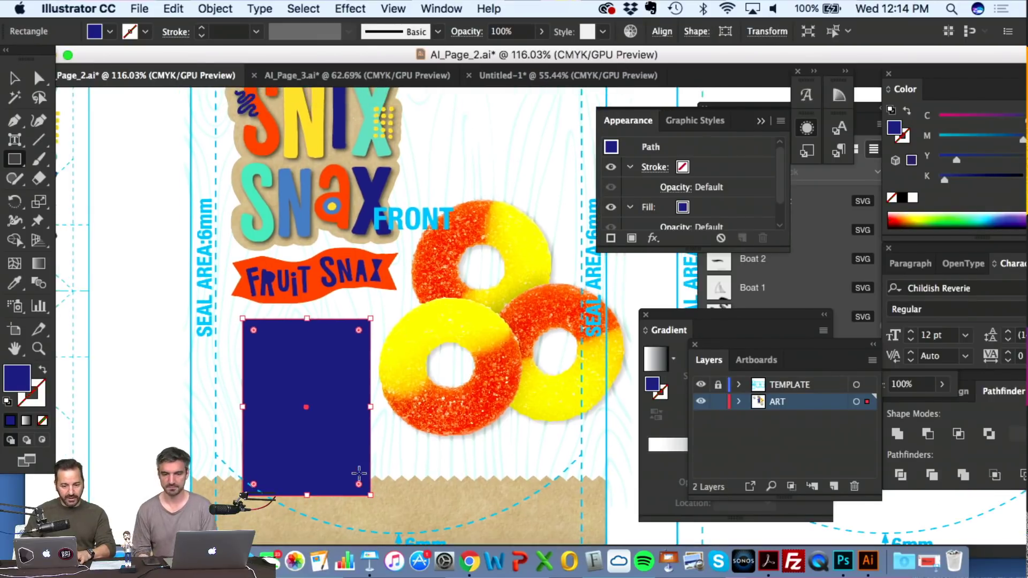
{"action": "left_click", "coordinate": [152, 292]}
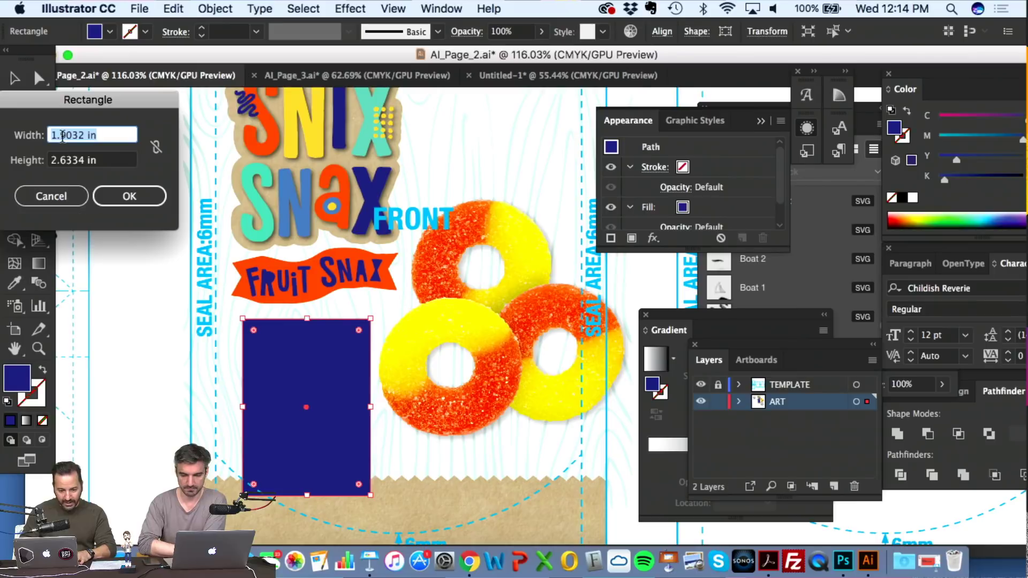
{"action": "left_click", "coordinate": [50, 195]}
{"action": "key", "text": "v"}
{"action": "scroll", "coordinate": [177, 360], "scroll_direction": "up", "scroll_amount": 3}
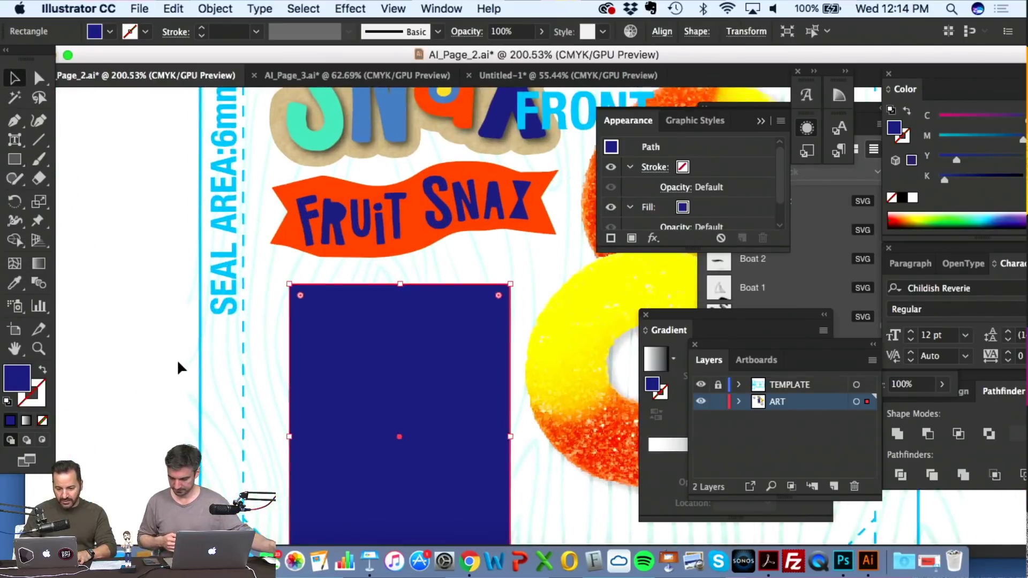
{"action": "scroll", "coordinate": [179, 361], "scroll_direction": "right", "scroll_amount": 5}
{"action": "scroll", "coordinate": [179, 361], "scroll_direction": "down", "scroll_amount": 4}
{"action": "left_click", "coordinate": [213, 6]}
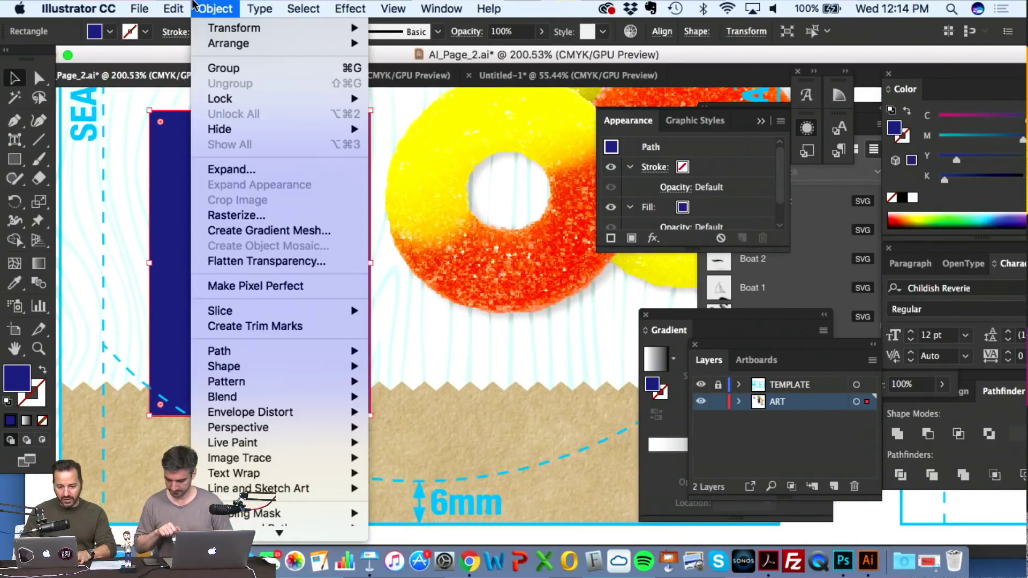
{"action": "left_click", "coordinate": [189, 6]}
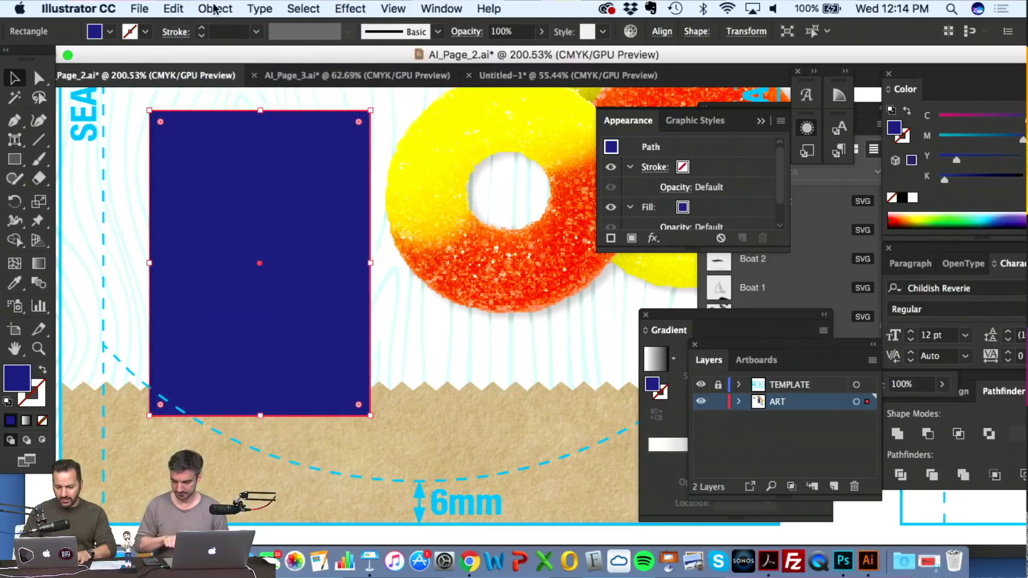
- Copy the five checklist lines from "-No Artificial Flavors" to "-Gluten Free" in AI_Page_3.ai, leaving out the CHECK LIST heading
{"action": "left_click", "coordinate": [498, 73]}
{"action": "left_click", "coordinate": [365, 71]}
{"action": "scroll", "coordinate": [414, 338], "scroll_direction": "down", "scroll_amount": 10}
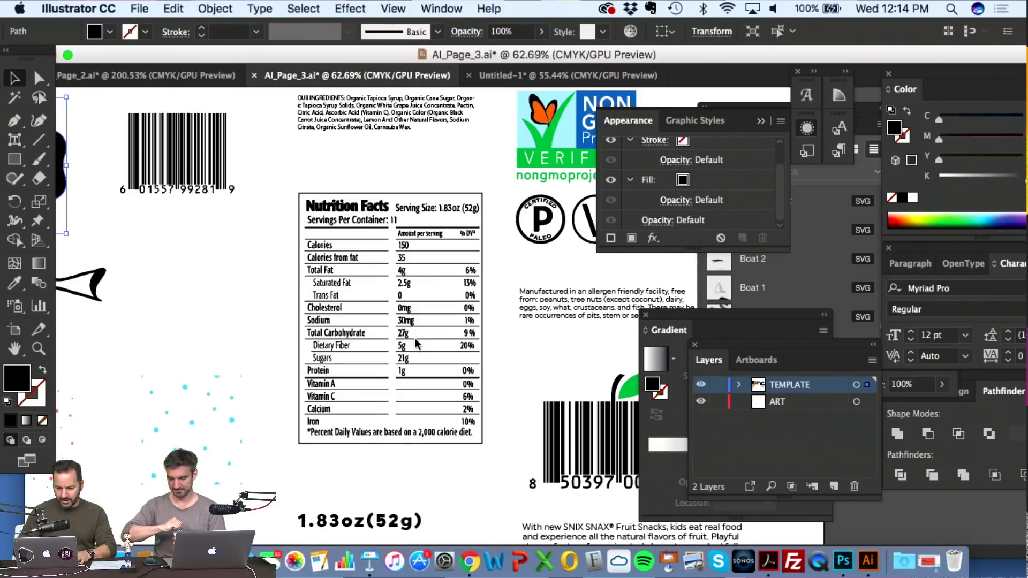
{"action": "scroll", "coordinate": [415, 338], "scroll_direction": "down", "scroll_amount": 3}
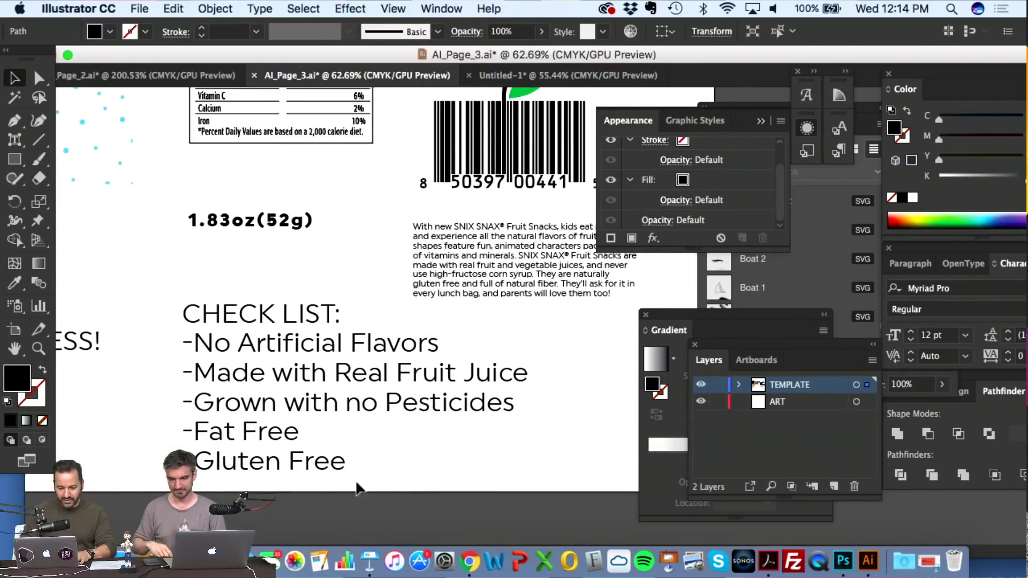
{"action": "key", "text": "t"}
{"action": "left_click", "coordinate": [338, 464]}
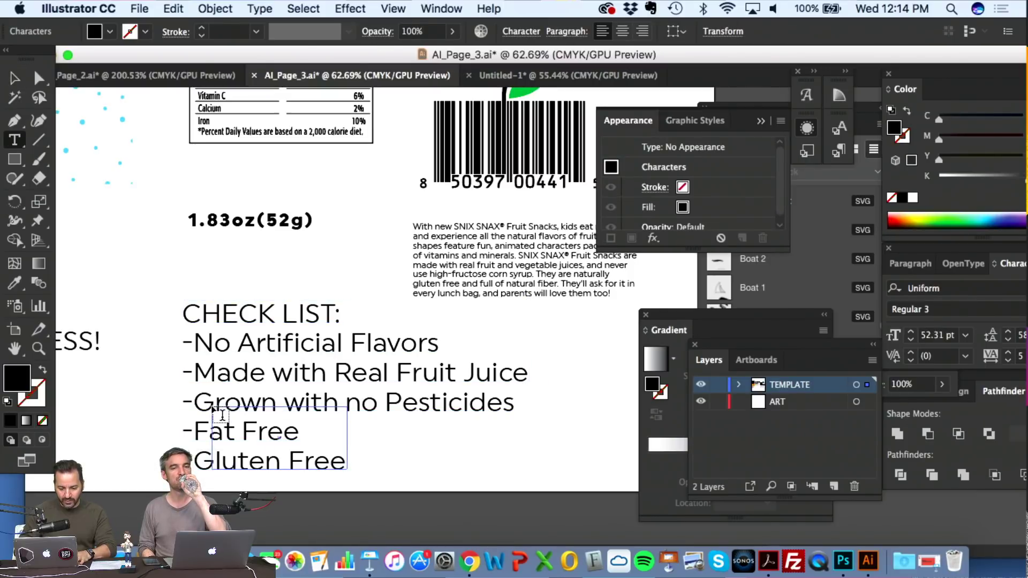
{"action": "left_click_drag", "start_coordinate": [348, 471], "coordinate": [202, 423]}
{"action": "key", "text": "Escape"}
{"action": "left_click_drag", "start_coordinate": [348, 467], "coordinate": [184, 341]}
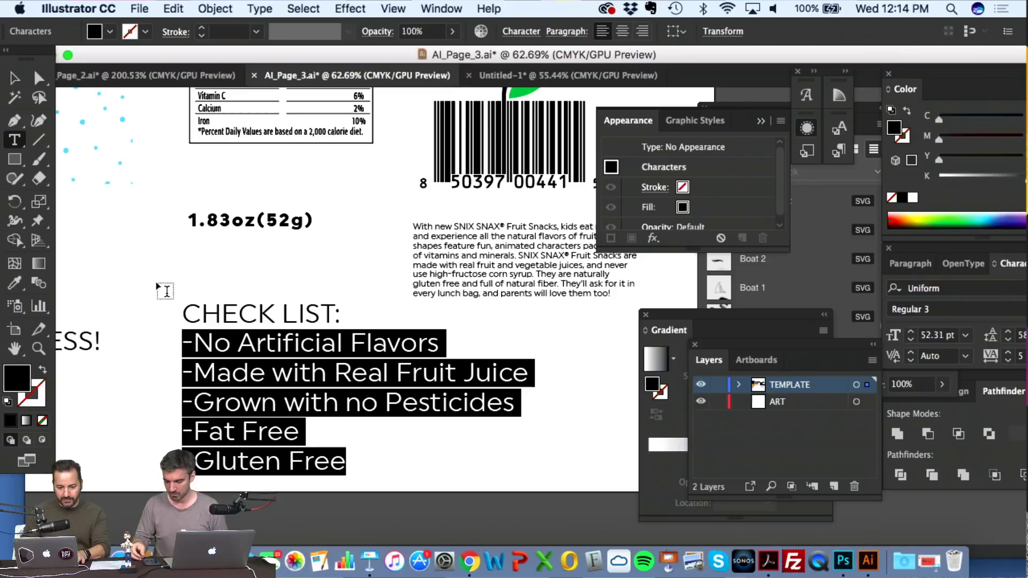
- Return to AI_Page_2.ai and paste the checklist lines into a new text frame in the blank area below the front panel
{"action": "left_click", "coordinate": [148, 76]}
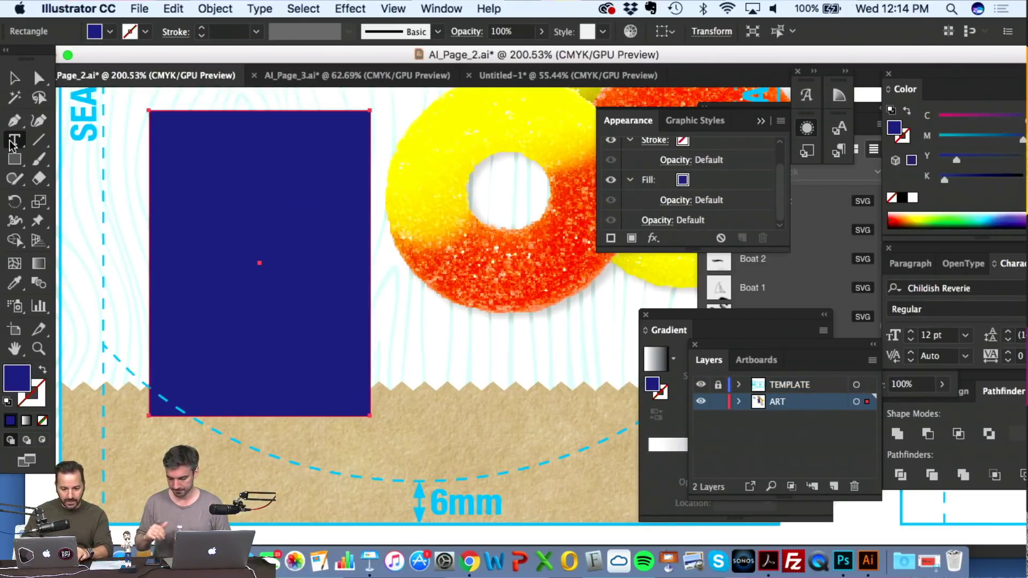
{"action": "key", "text": "super"}
{"action": "left_click", "coordinate": [163, 401], "text": "super"}
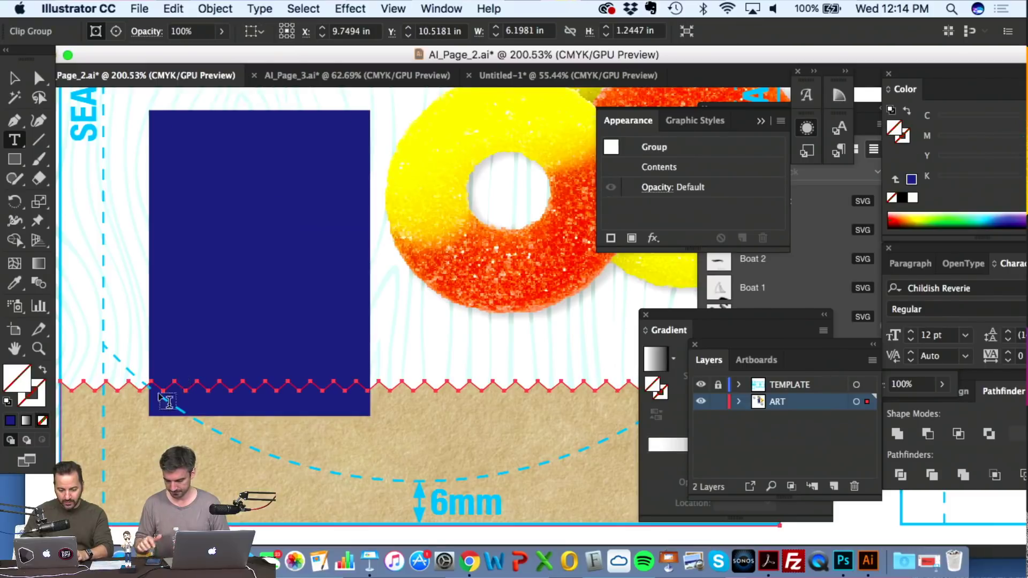
{"action": "scroll", "coordinate": [164, 400], "scroll_direction": "down", "scroll_amount": 5}
{"action": "left_click", "coordinate": [188, 427], "text": "super"}
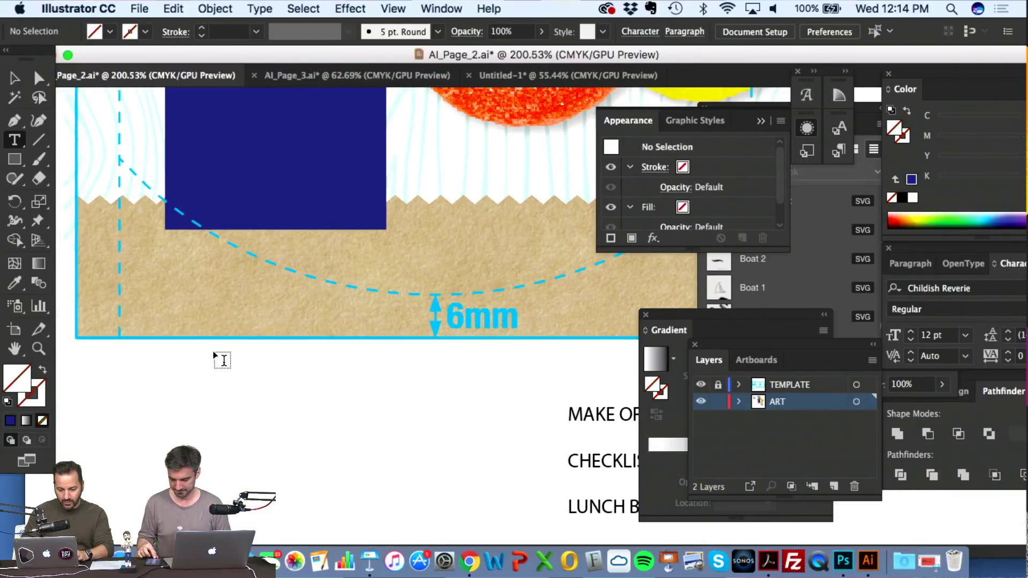
{"action": "left_click_drag", "start_coordinate": [190, 365], "coordinate": [343, 532]}
{"action": "key", "text": "Escape"}
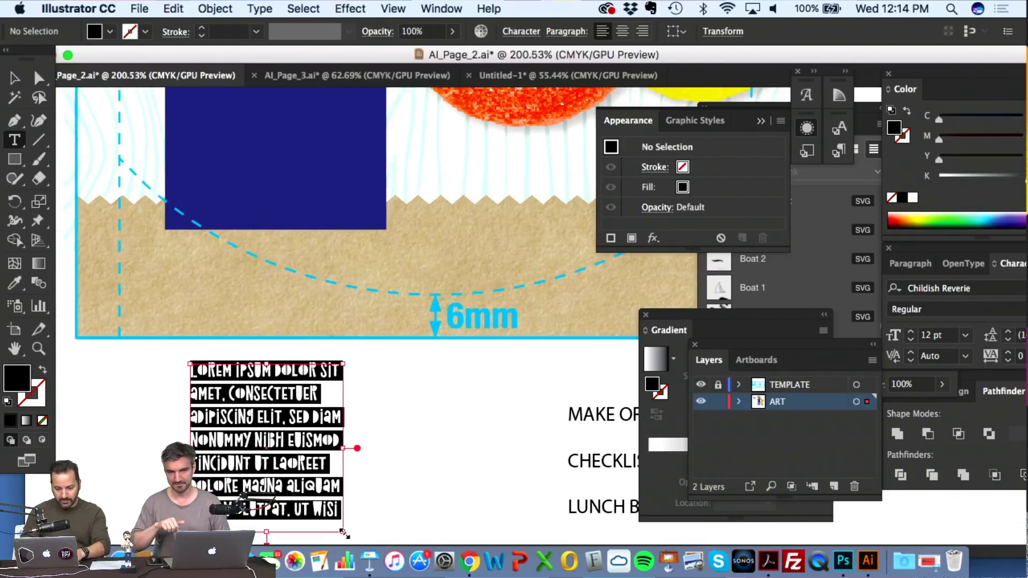
- Move the checklist text frame onto the upper part of the dark blue rectangle
{"action": "left_click", "coordinate": [14, 77]}
{"action": "left_click", "coordinate": [221, 398]}
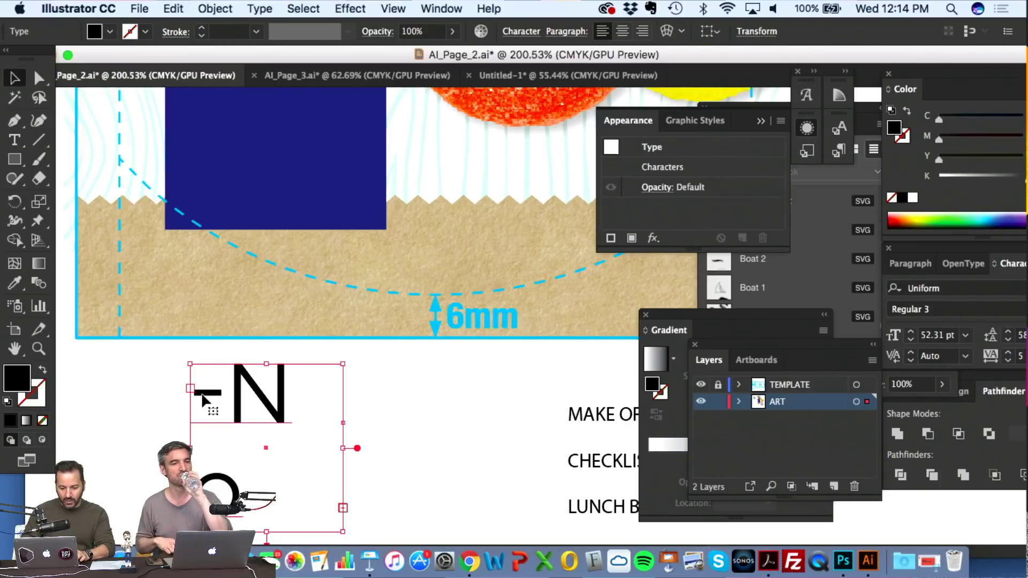
{"action": "left_click_drag", "start_coordinate": [221, 398], "coordinate": [230, 161]}
{"action": "scroll", "coordinate": [231, 160], "scroll_direction": "up", "scroll_amount": 5}
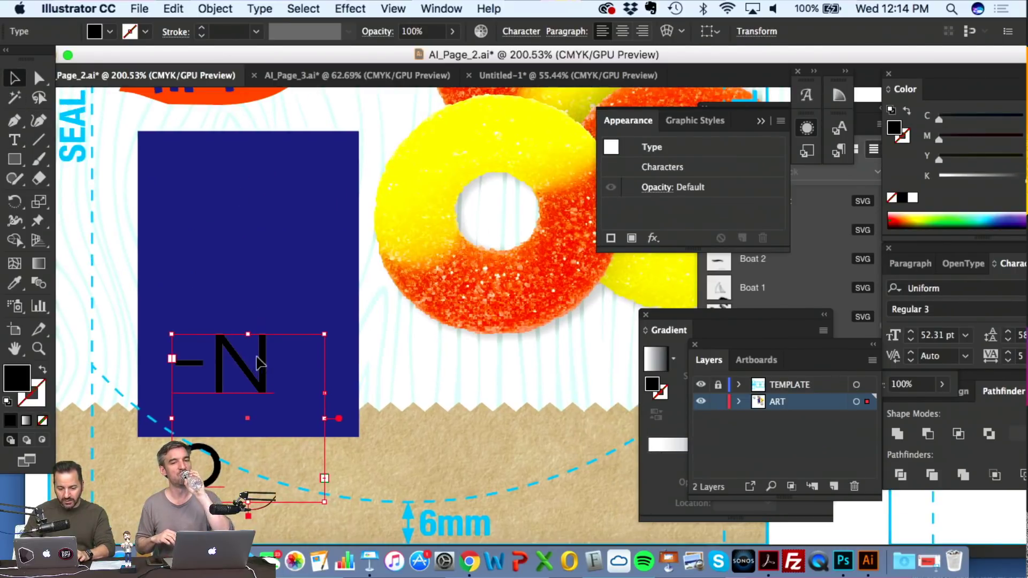
{"action": "left_click_drag", "start_coordinate": [259, 360], "coordinate": [252, 212]}
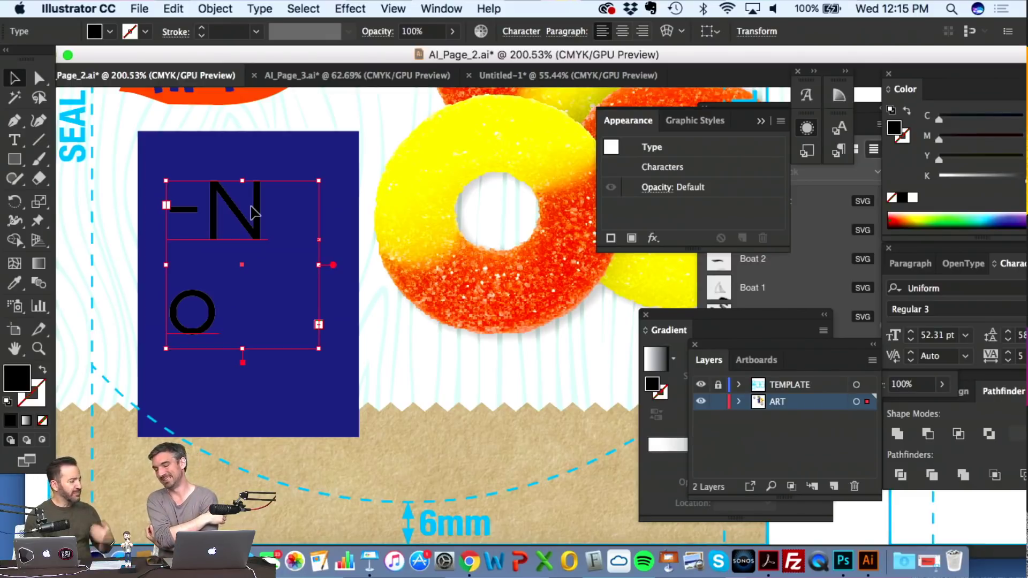
- Set the checklist text to Avenir Next Regular at 12 pt
{"action": "scroll", "coordinate": [253, 212], "scroll_direction": "down", "scroll_amount": 4}
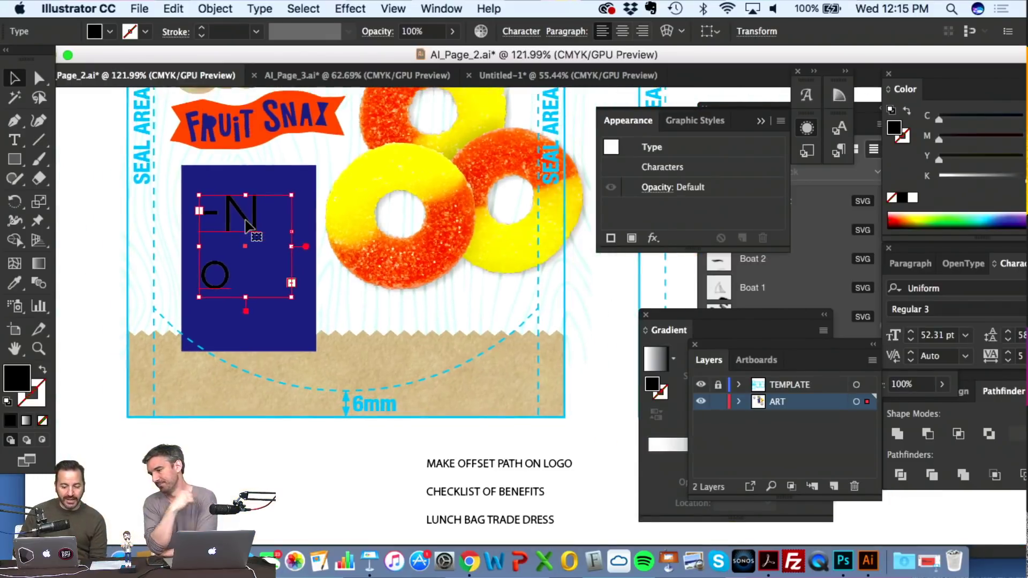
{"action": "scroll", "coordinate": [247, 222], "scroll_direction": "up", "scroll_amount": 5}
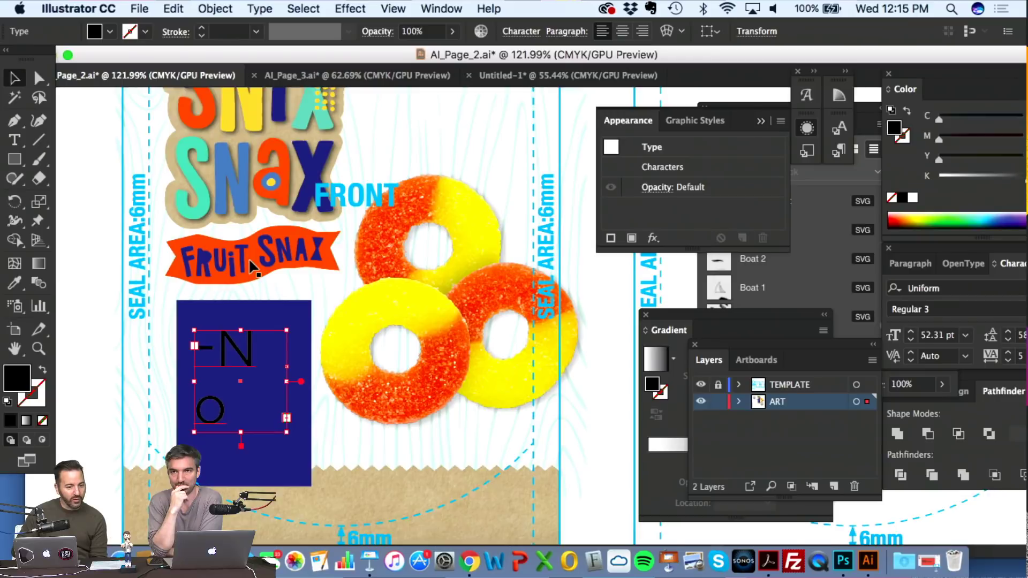
{"action": "scroll", "coordinate": [249, 258], "scroll_direction": "up", "scroll_amount": 4}
{"action": "scroll", "coordinate": [248, 258], "scroll_direction": "down", "scroll_amount": 1}
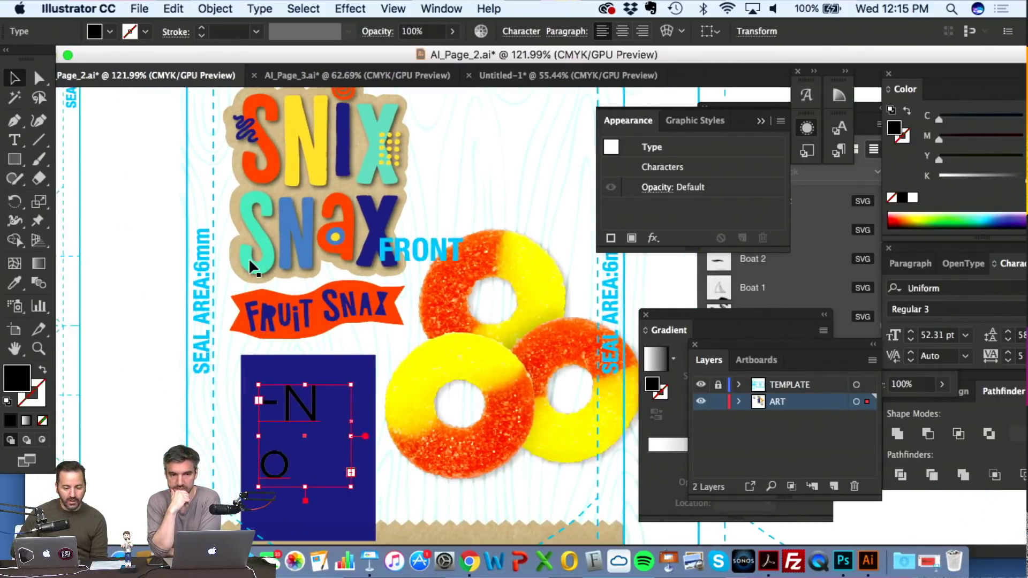
{"action": "scroll", "coordinate": [254, 321], "scroll_direction": "down", "scroll_amount": 4}
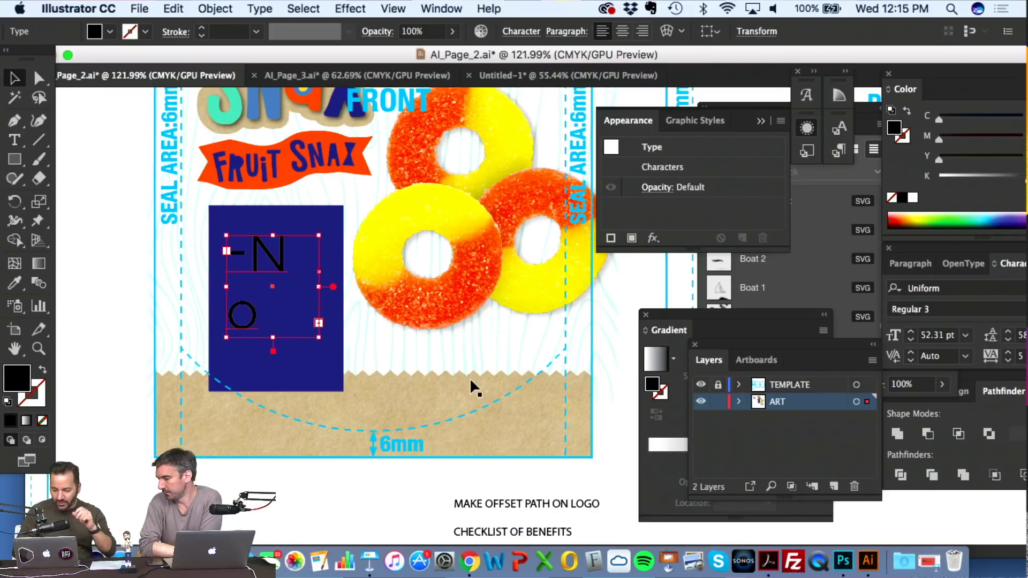
{"action": "left_click_drag", "start_coordinate": [940, 247], "coordinate": [731, 227]}
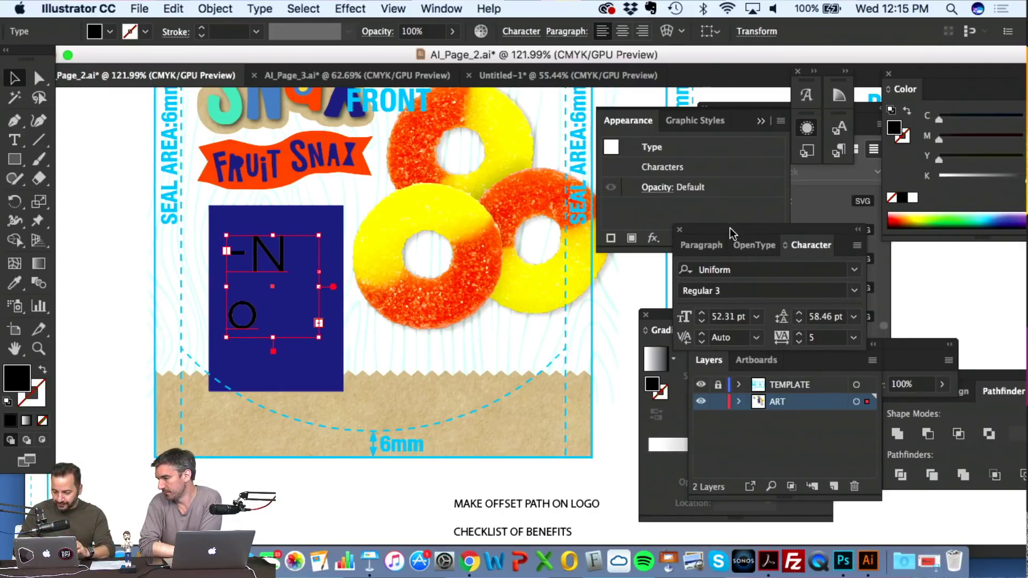
{"action": "left_click", "coordinate": [854, 271]}
{"action": "scroll", "coordinate": [818, 344], "scroll_direction": "down", "scroll_amount": 5}
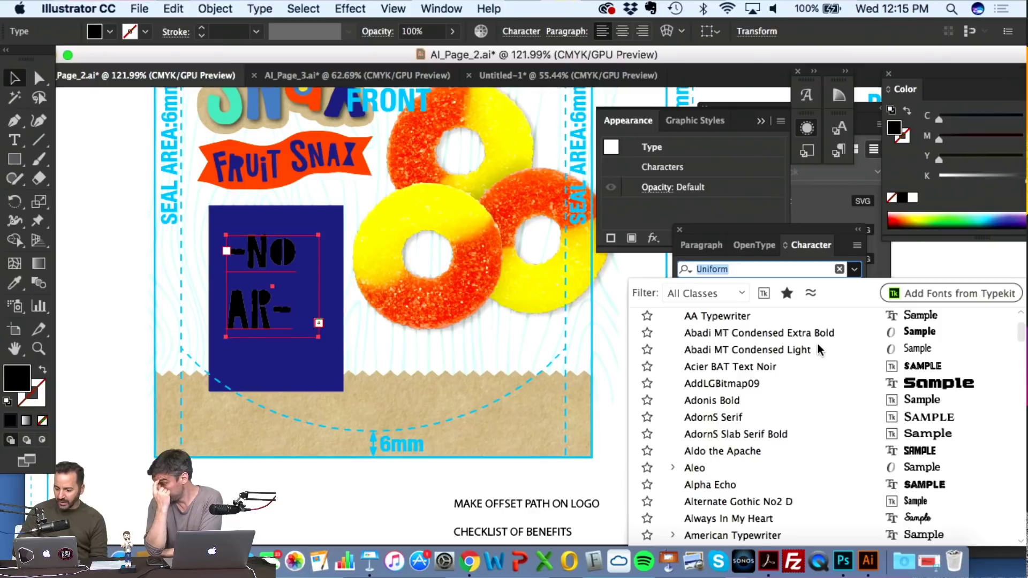
{"action": "scroll", "coordinate": [801, 447], "scroll_direction": "down", "scroll_amount": 4}
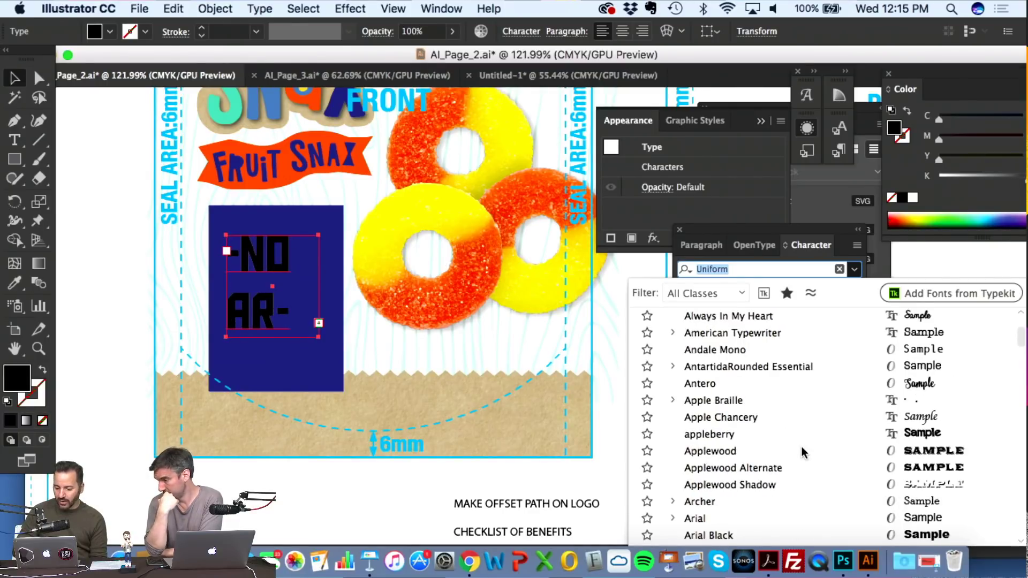
{"action": "scroll", "coordinate": [795, 510], "scroll_direction": "down", "scroll_amount": 4}
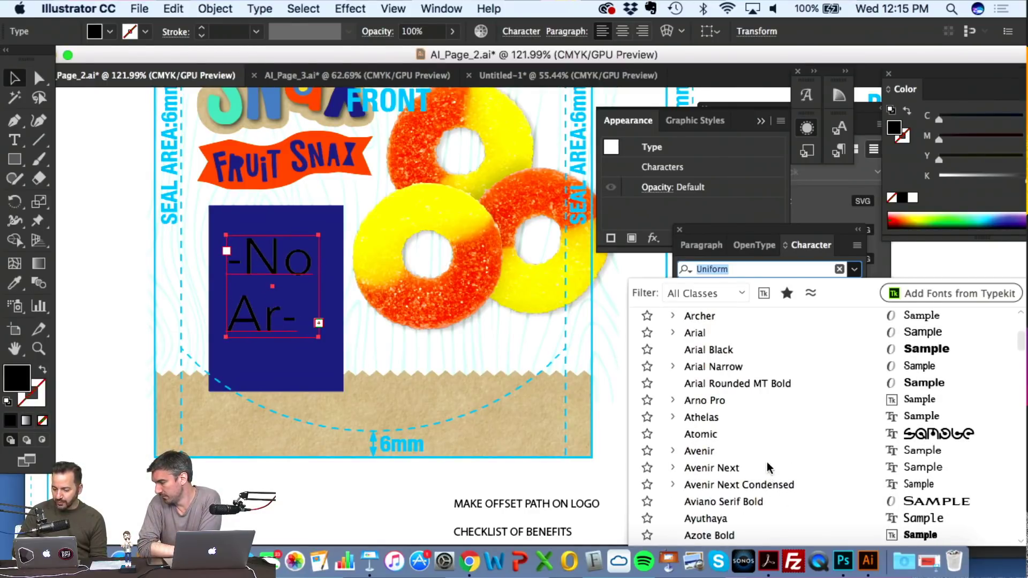
{"action": "left_click", "coordinate": [793, 468]}
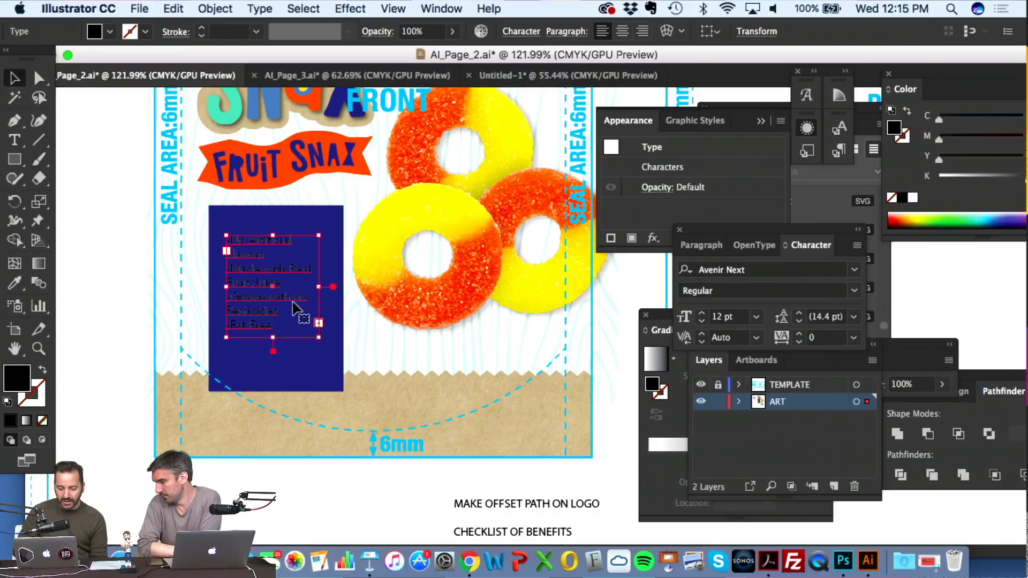
- Enlarge the checklist text frame to nearly fill the blue rectangle's width and color its text white
{"action": "left_click_drag", "start_coordinate": [319, 337], "coordinate": [335, 380]}
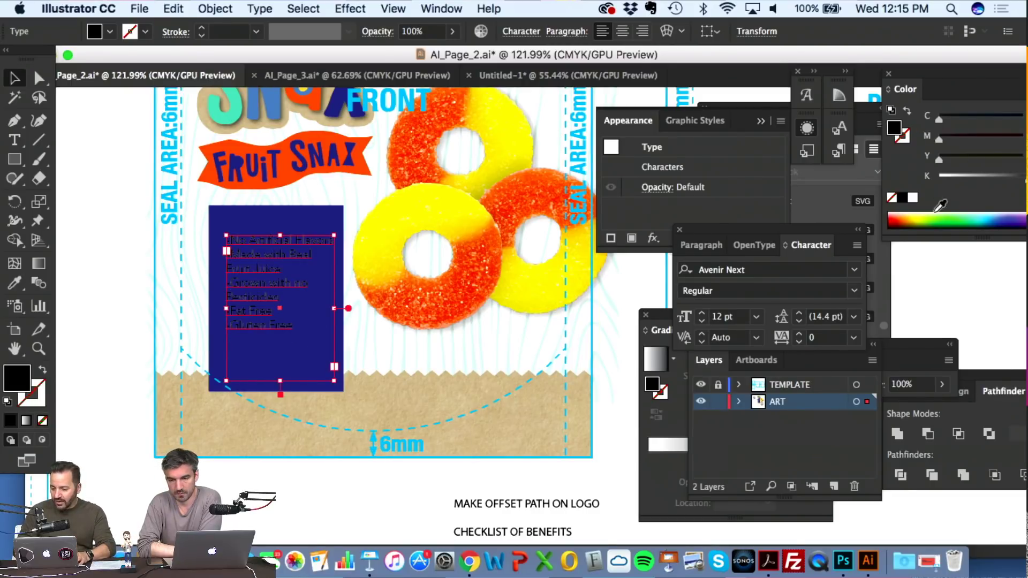
{"action": "left_click", "coordinate": [913, 202]}
{"action": "scroll", "coordinate": [317, 207], "scroll_direction": "up", "scroll_amount": 4}
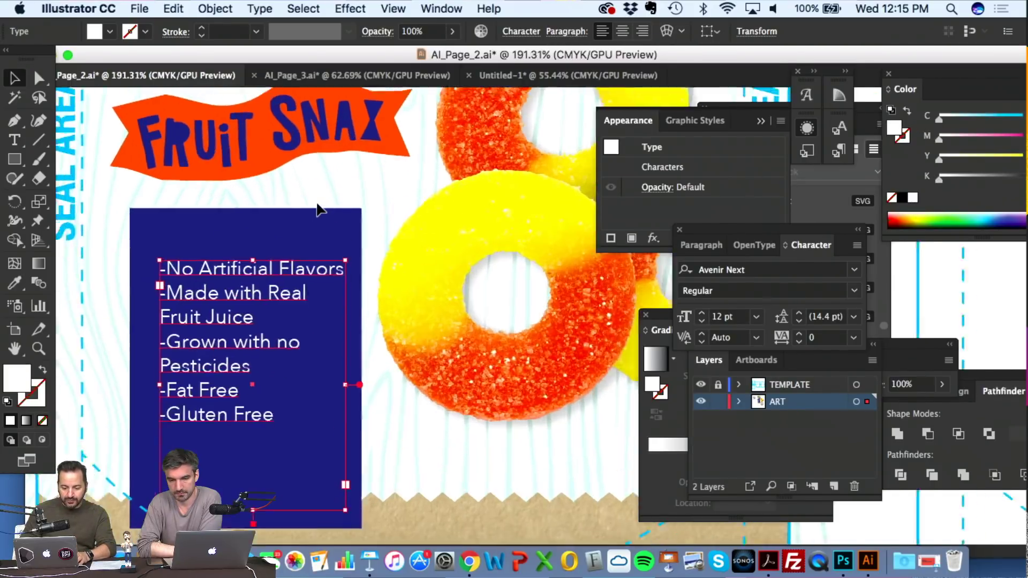
{"action": "mouse_move", "coordinate": [234, 215]}
{"action": "left_mouse_down"}
{"action": "mouse_move", "coordinate": [220, 193]}
{"action": "mouse_move", "coordinate": [218, 205]}
{"action": "left_mouse_up"}
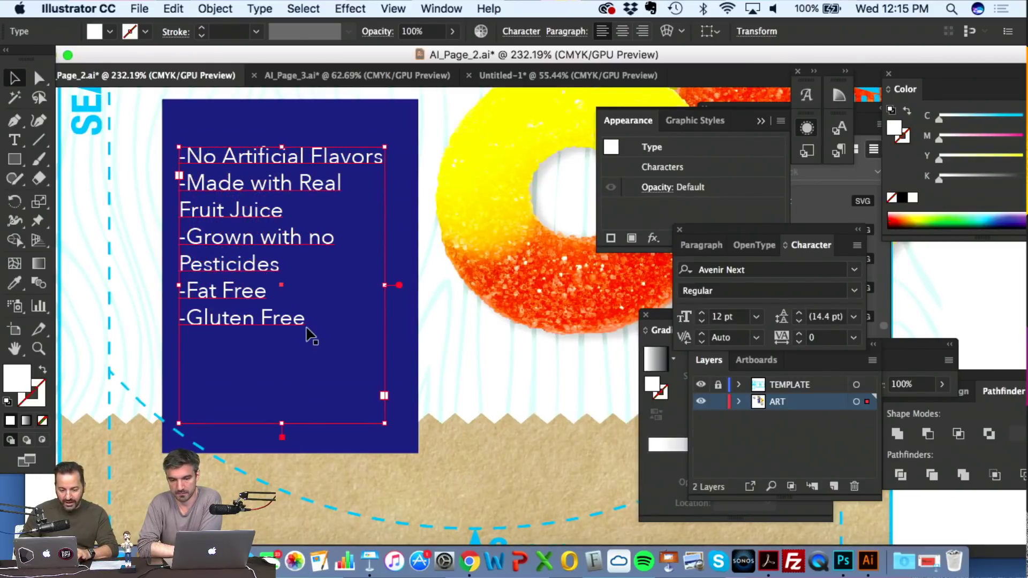
{"action": "scroll", "coordinate": [309, 335], "scroll_direction": "up", "scroll_amount": 2}
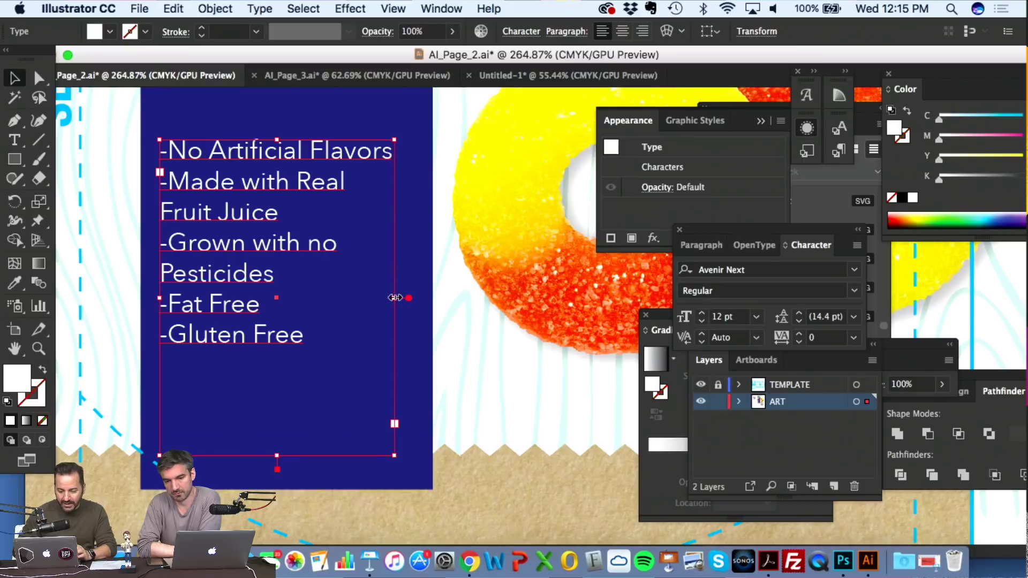
{"action": "left_click_drag", "start_coordinate": [395, 298], "coordinate": [403, 297]}
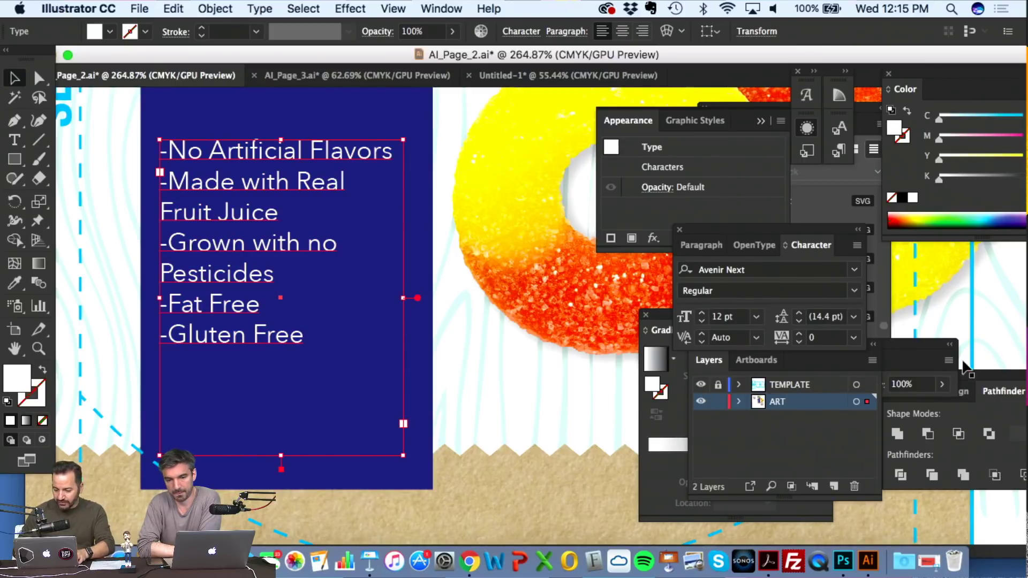
- Change the checklist text's typeface to Archer Bold
{"action": "left_click", "coordinate": [855, 271]}
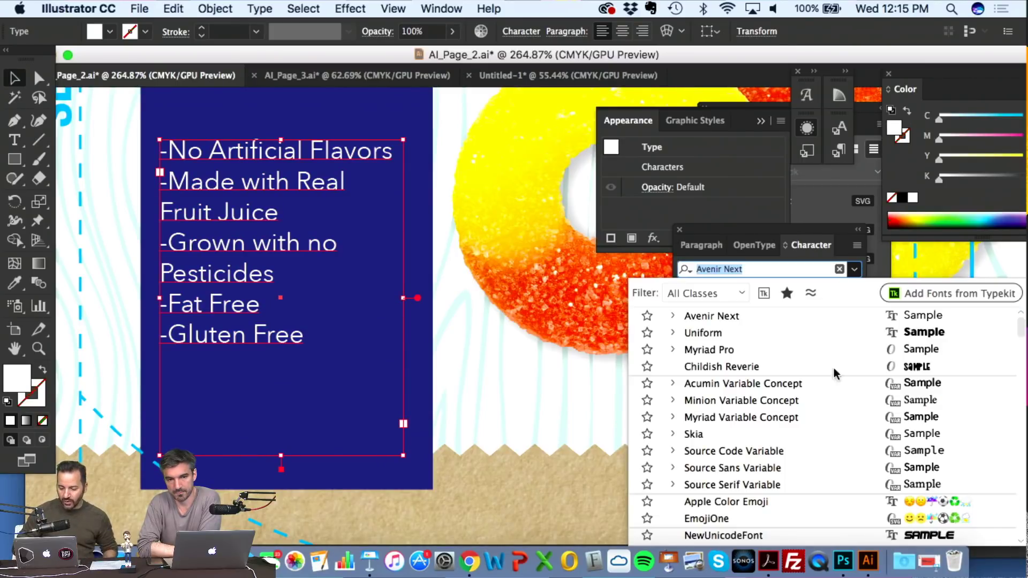
{"action": "scroll", "coordinate": [831, 413], "scroll_direction": "down", "scroll_amount": 5}
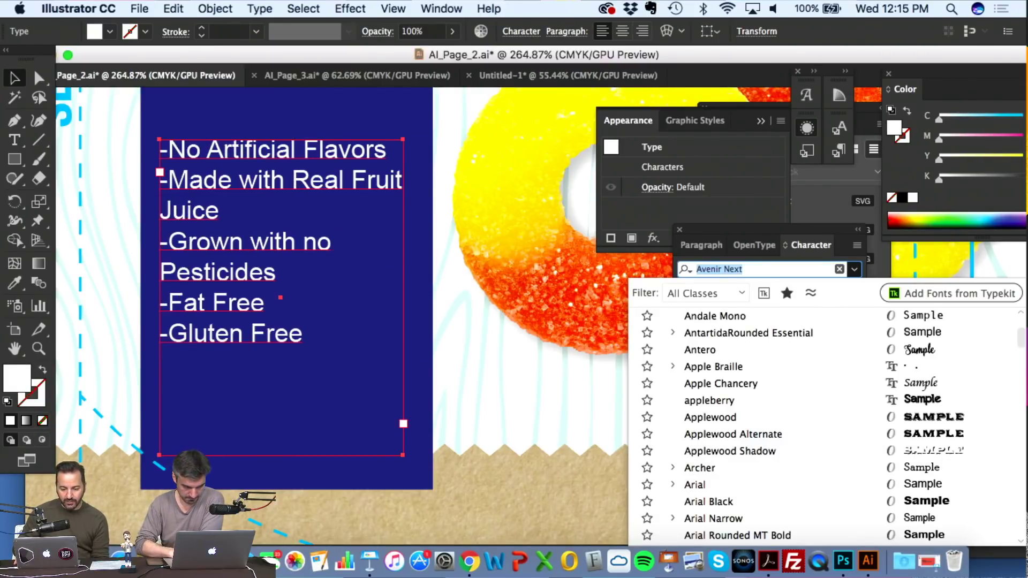
{"action": "left_click", "coordinate": [673, 468]}
{"action": "left_click", "coordinate": [715, 488]}
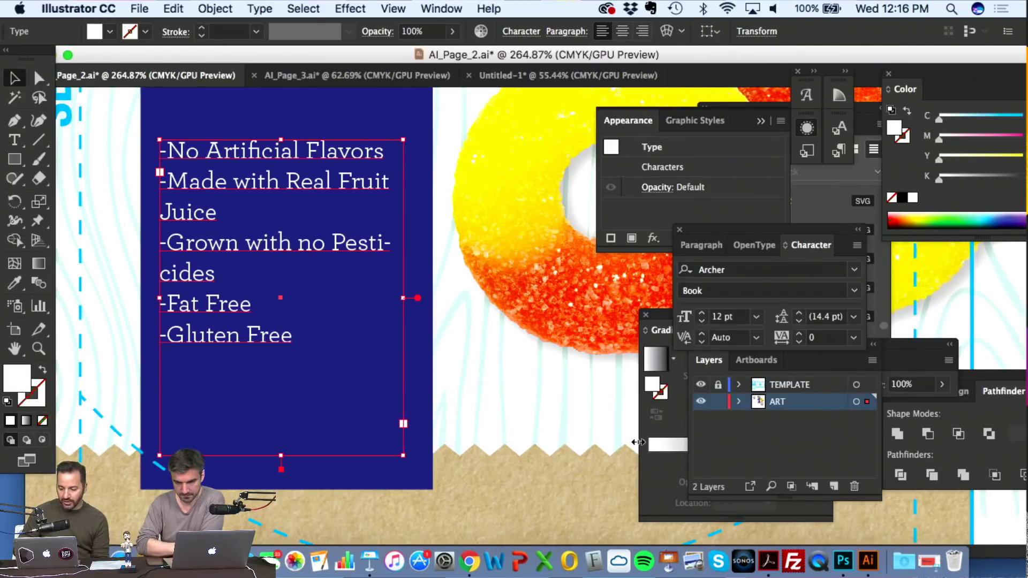
{"action": "left_click", "coordinate": [723, 290]}
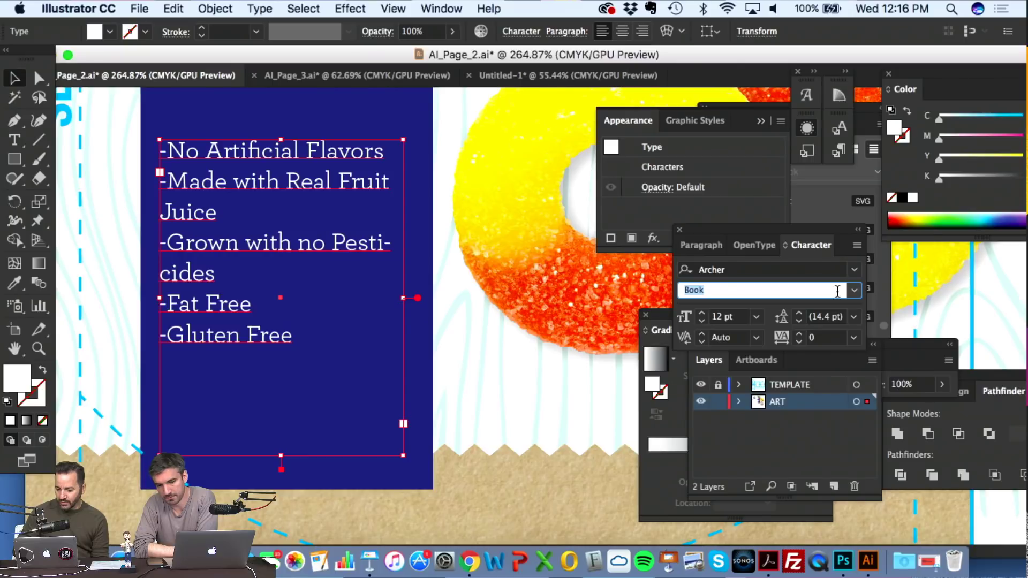
{"action": "left_click", "coordinate": [854, 290]}
{"action": "left_click", "coordinate": [726, 342]}
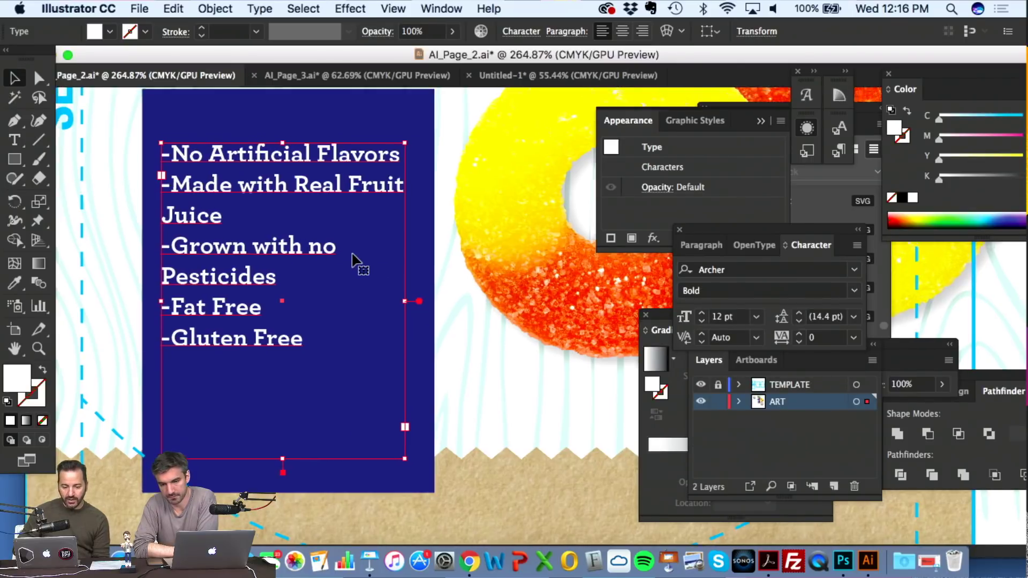
- Increase the leading of the whole checklist to 20 pt
{"action": "scroll", "coordinate": [333, 285], "scroll_direction": "up", "scroll_amount": 3}
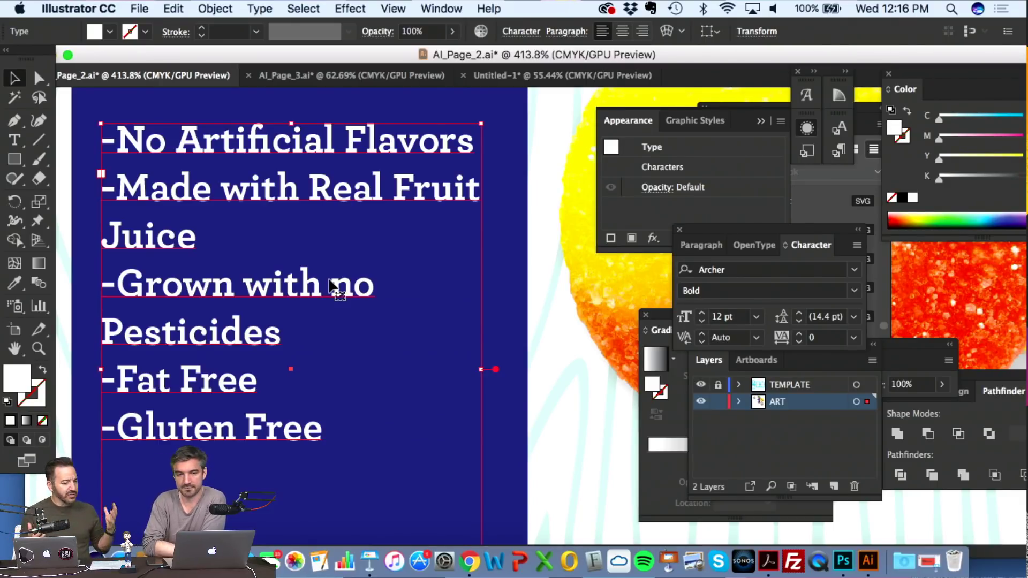
{"action": "scroll", "coordinate": [333, 285], "scroll_direction": "down", "scroll_amount": 3}
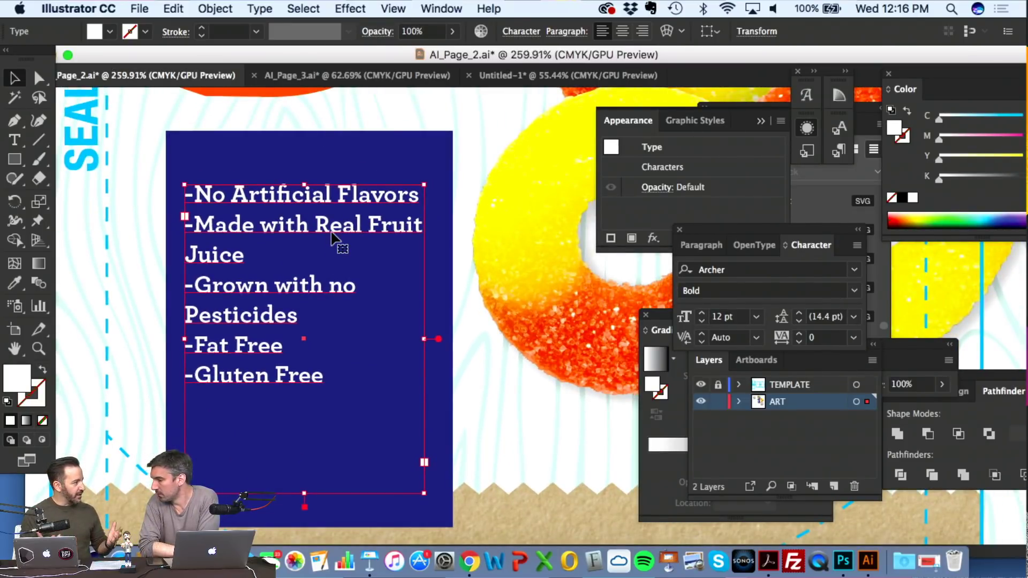
{"action": "scroll", "coordinate": [332, 236], "scroll_direction": "up", "scroll_amount": 1}
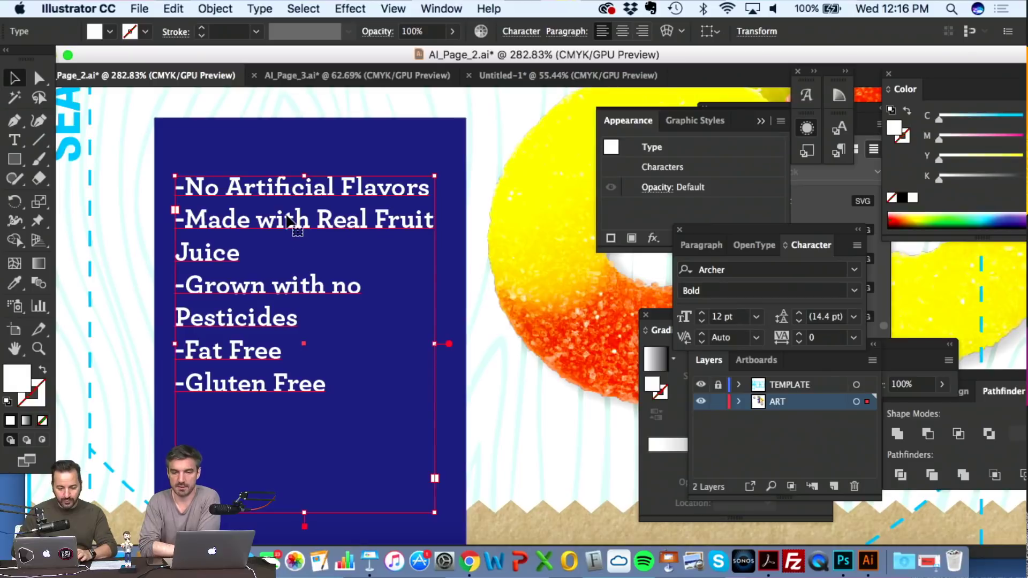
{"action": "scroll", "coordinate": [201, 207], "scroll_direction": "down", "scroll_amount": 2}
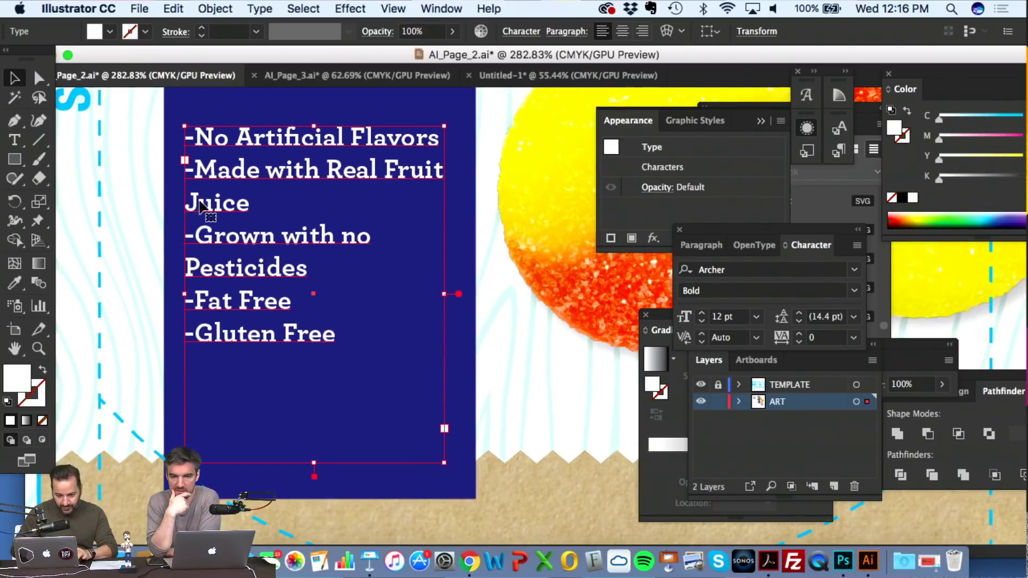
{"action": "scroll", "coordinate": [273, 297], "scroll_direction": "up", "scroll_amount": 1}
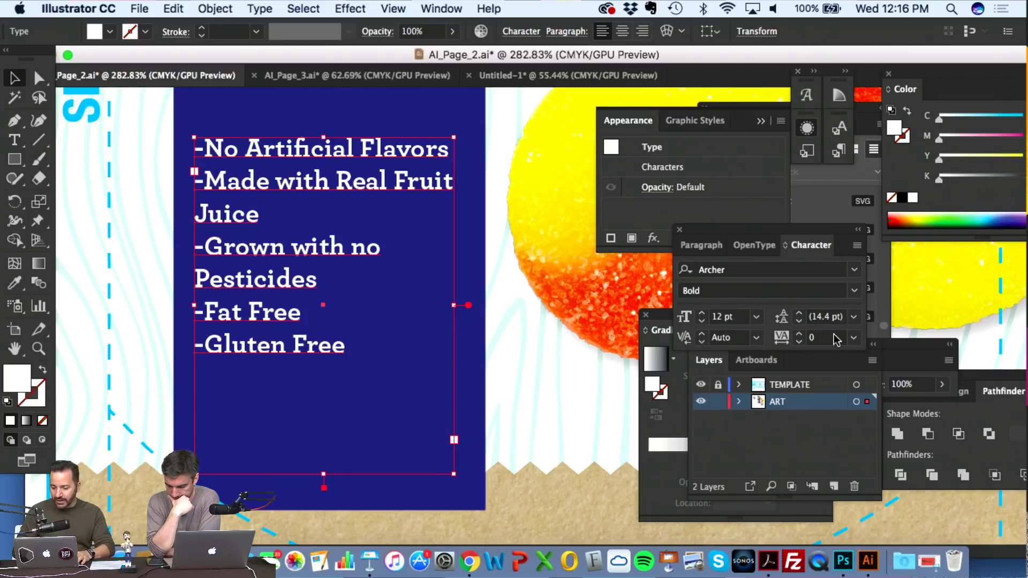
{"action": "left_click", "coordinate": [800, 313]}
{"action": "left_click", "coordinate": [800, 314]}
{"action": "left_click", "coordinate": [799, 313]}
{"action": "left_click", "coordinate": [800, 313]}
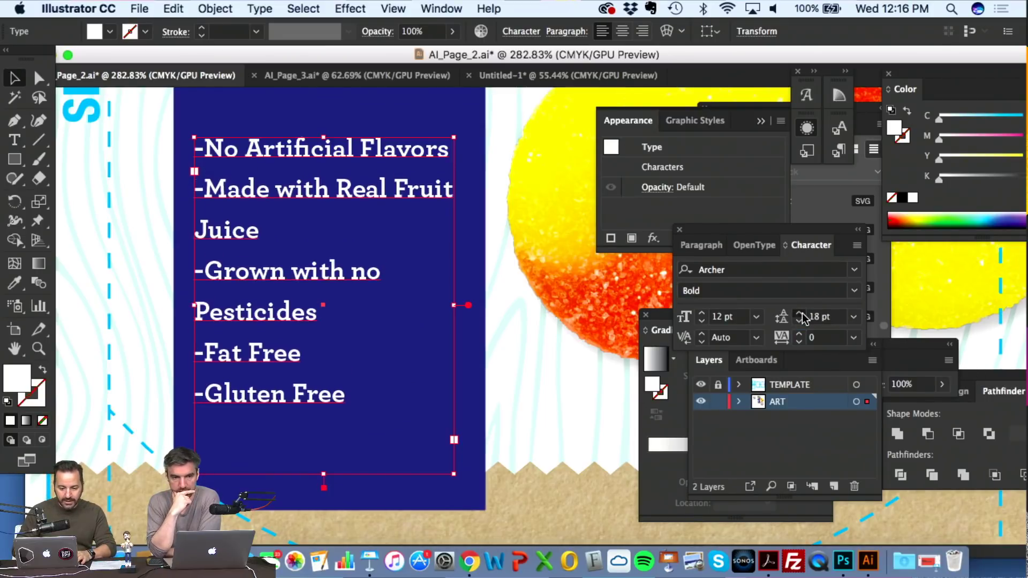
{"action": "left_click", "coordinate": [800, 313]}
{"action": "left_click", "coordinate": [799, 313]}
- Indent the wrapped word "Juice" under its checklist item and tighten that line's leading to 12 pt
{"action": "scroll", "coordinate": [425, 328], "scroll_direction": "left", "scroll_amount": 3}
{"action": "scroll", "coordinate": [425, 329], "scroll_direction": "up", "scroll_amount": 1}
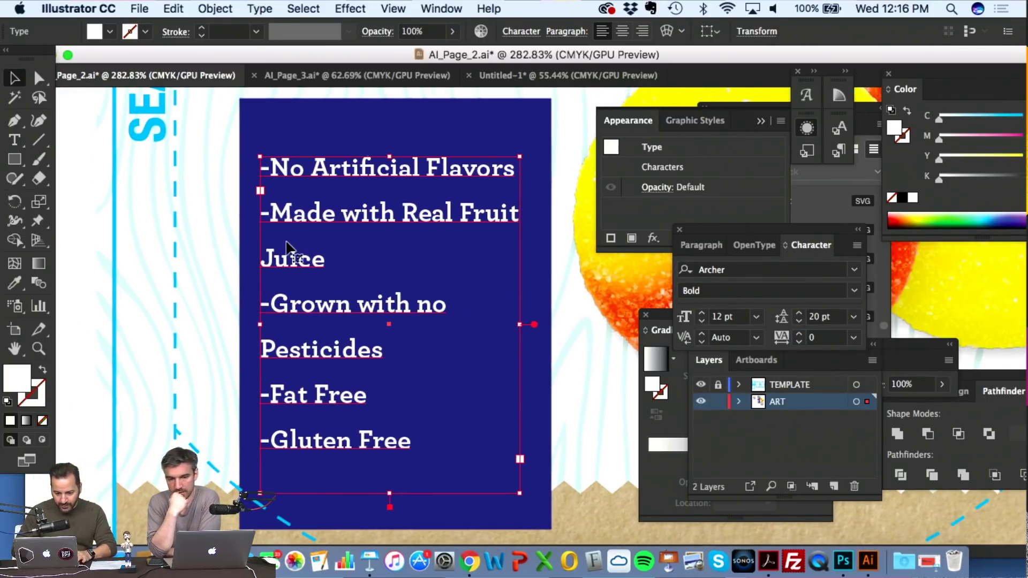
{"action": "double_click", "coordinate": [268, 266]}
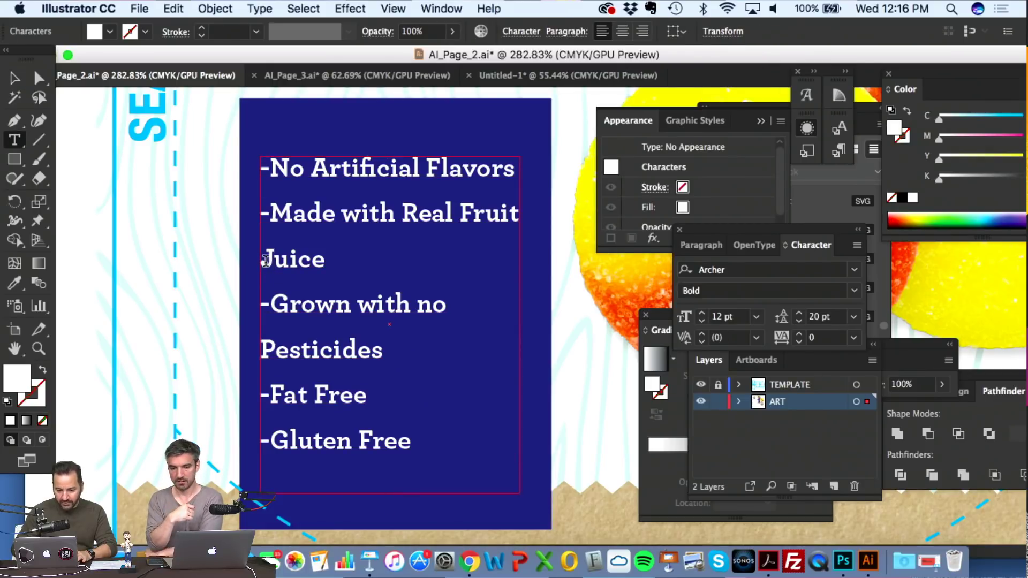
{"action": "key", "text": "BackSpace"}
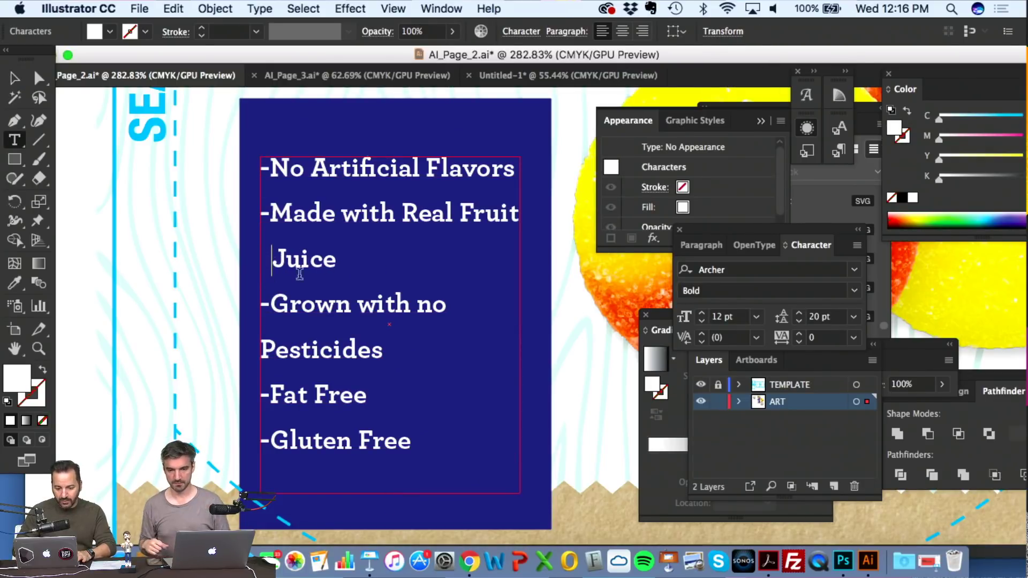
{"action": "left_click_drag", "start_coordinate": [361, 248], "coordinate": [209, 243]}
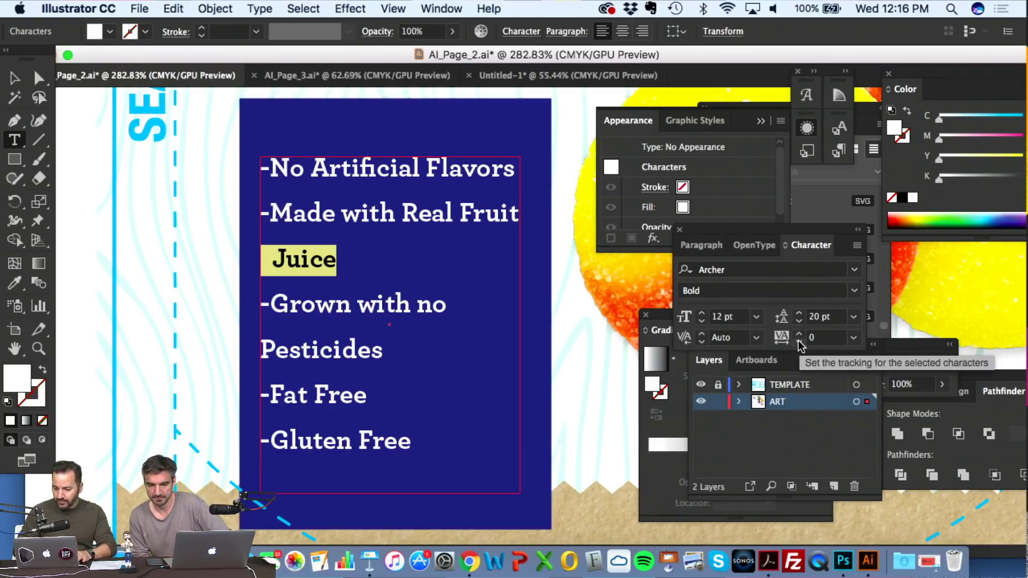
{"action": "left_click", "coordinate": [800, 322]}
{"action": "left_click", "coordinate": [800, 321]}
{"action": "left_click", "coordinate": [800, 322]}
{"action": "left_click", "coordinate": [800, 322]}
{"action": "left_click", "coordinate": [800, 322]}
{"action": "left_click", "coordinate": [799, 322]}
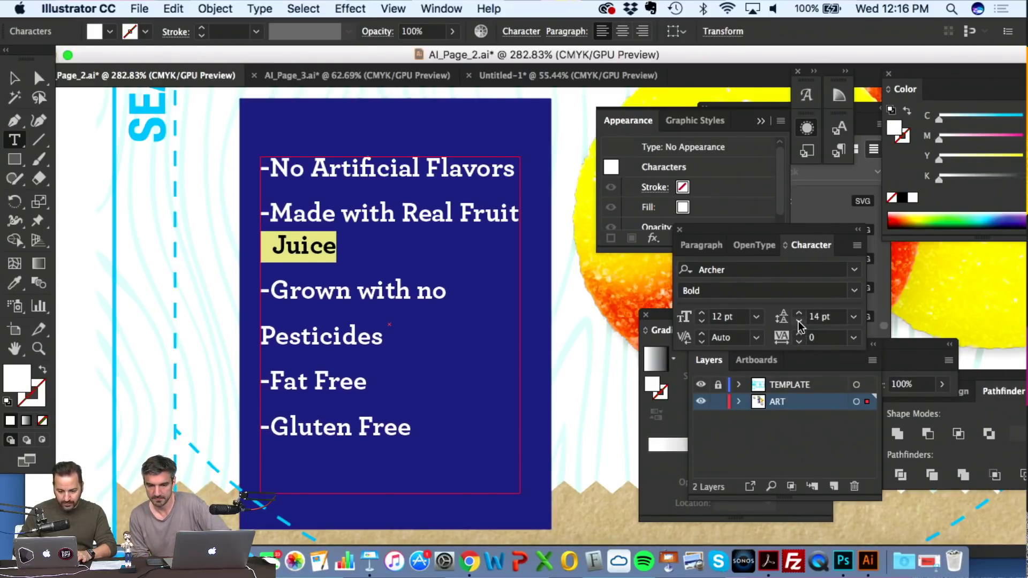
{"action": "left_click", "coordinate": [800, 322]}
{"action": "left_click", "coordinate": [799, 322]}
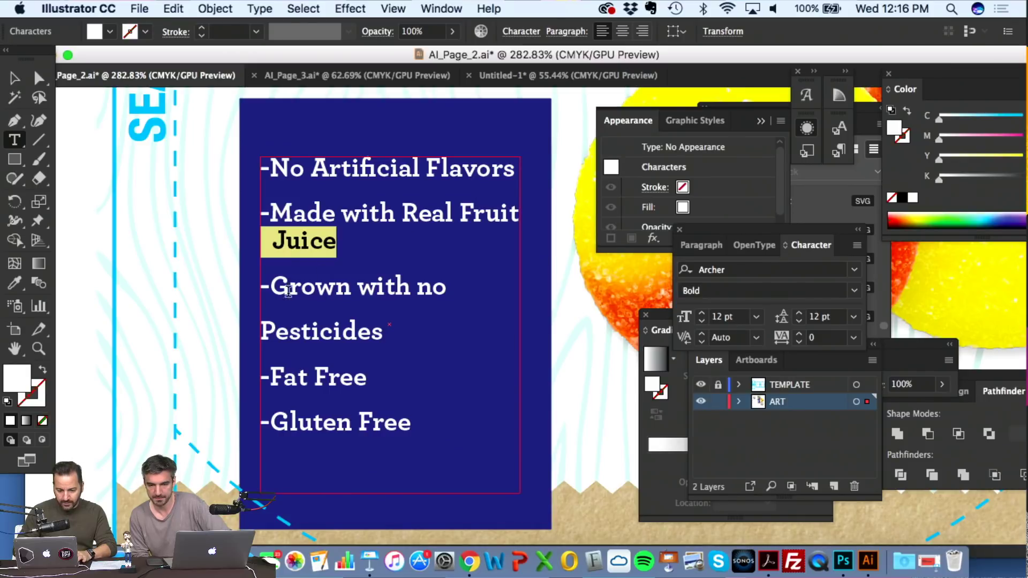
- Indent the wrapped word "Pesticides" with spaces and set that line's leading to 12 pt
{"action": "left_click", "coordinate": [261, 337]}
{"action": "key", "text": "BackSpace"}
{"action": "key", "text": "Return"}
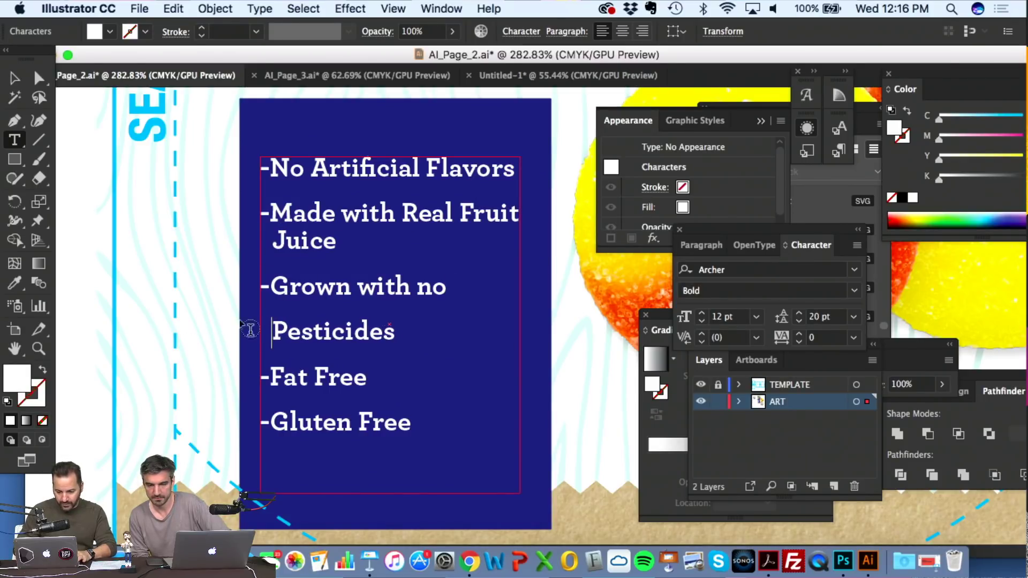
{"action": "triple_click", "coordinate": [358, 331]}
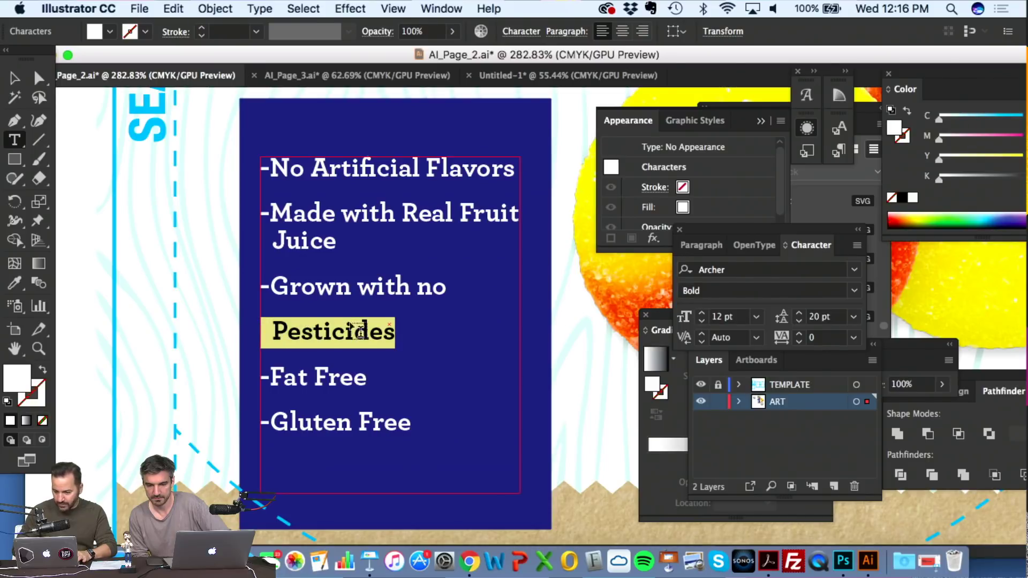
{"action": "left_click", "coordinate": [801, 322]}
{"action": "left_click", "coordinate": [800, 321]}
{"action": "left_click", "coordinate": [800, 321]}
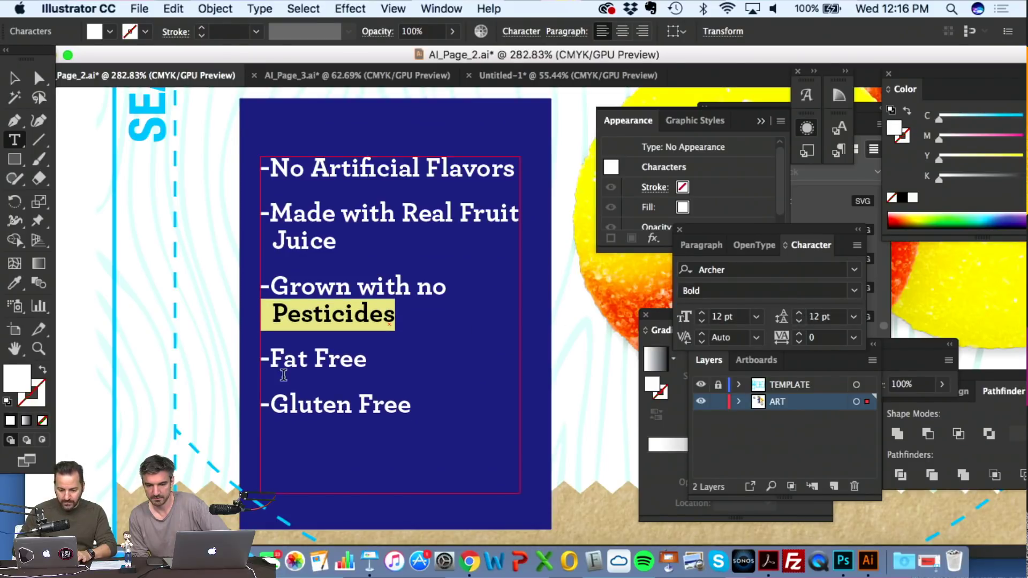
{"action": "left_click", "coordinate": [15, 78]}
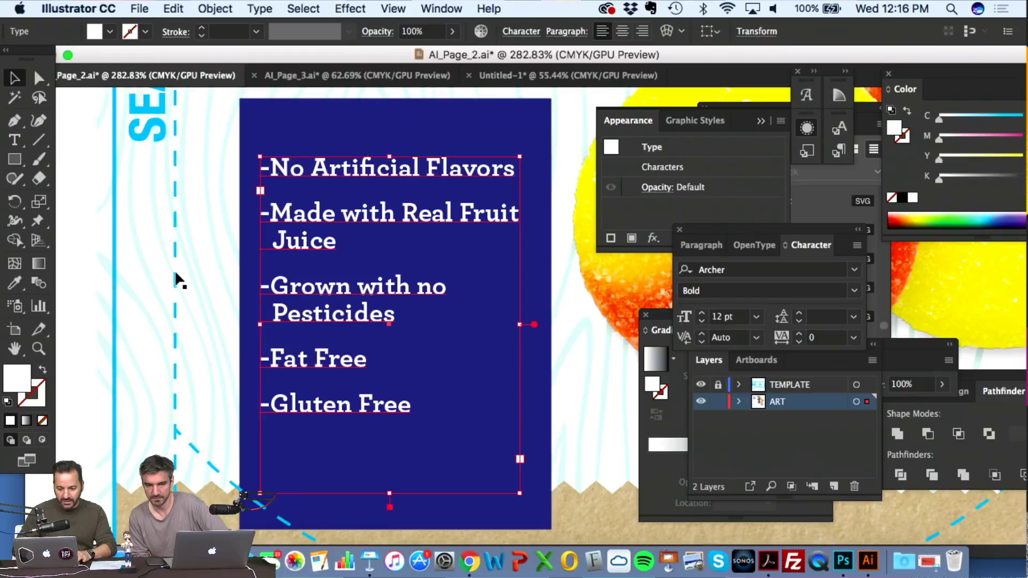
{"action": "left_click", "coordinate": [176, 280]}
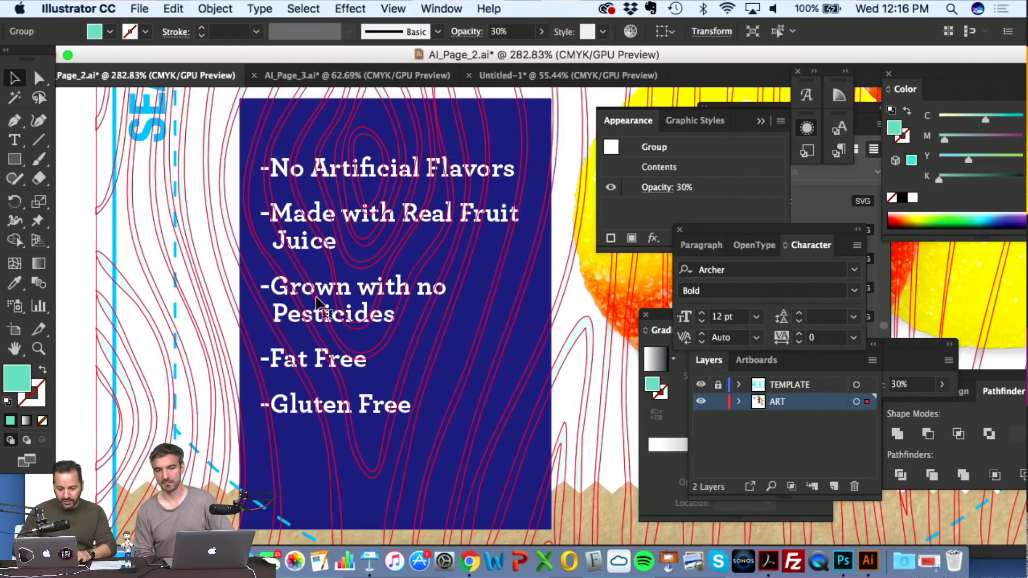
- Replace the hyphen before "No Artificial Flavors" with a spaced bullet and widen the text frame slightly so the item fits on one line
{"action": "left_click", "coordinate": [257, 429]}
{"action": "double_click", "coordinate": [291, 191]}
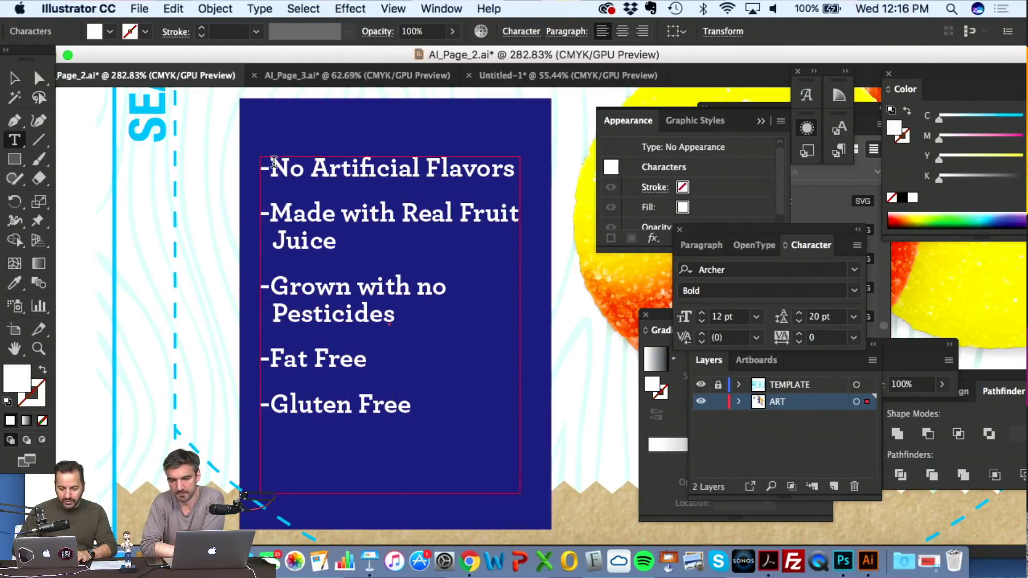
{"action": "left_click_drag", "start_coordinate": [269, 166], "coordinate": [254, 161]}
{"action": "type", "text": "•"}
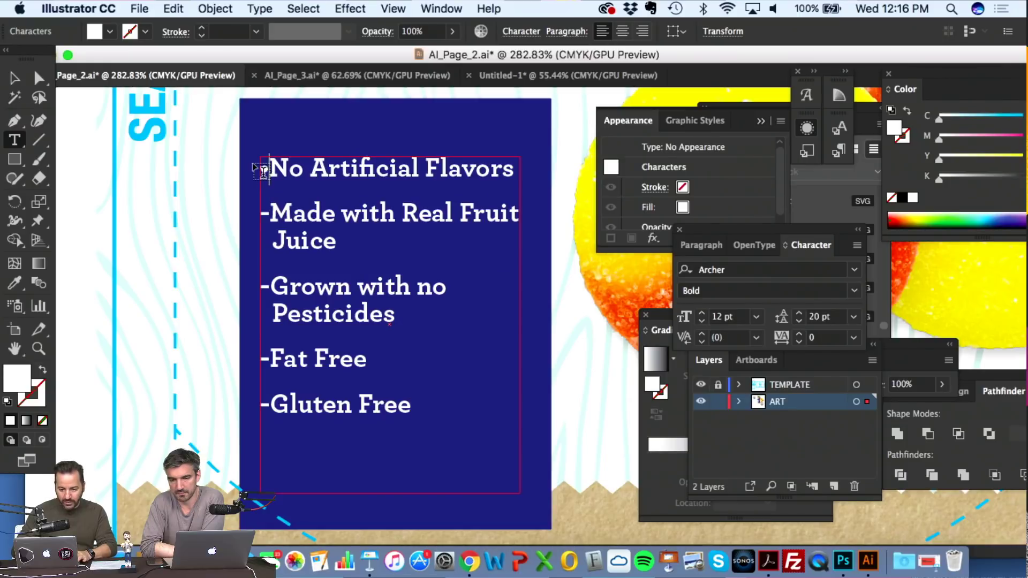
{"action": "key", "text": "Escape"}
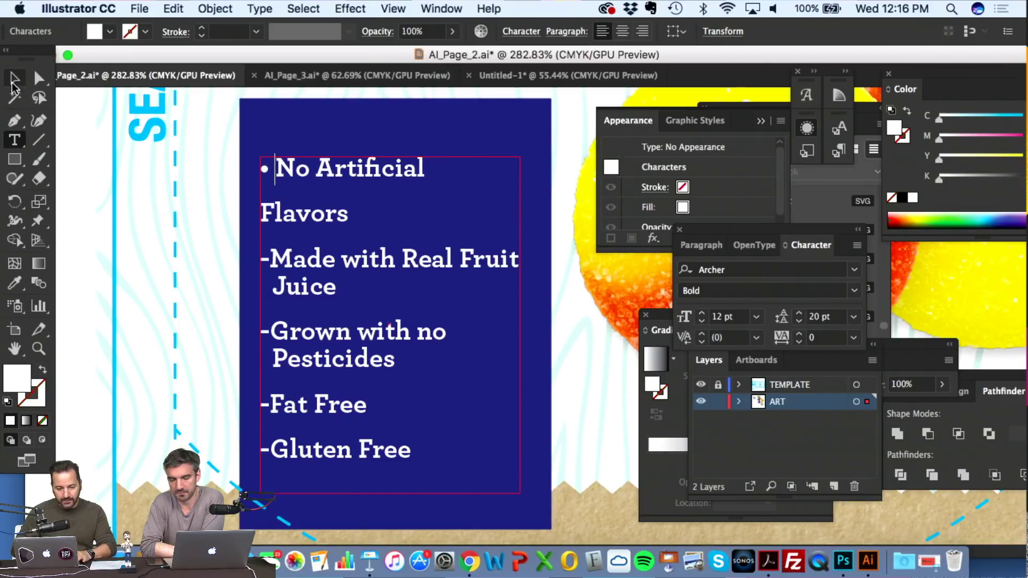
{"action": "left_click_drag", "start_coordinate": [520, 324], "coordinate": [530, 324]}
- Replace the hyphens before the remaining four checklist items with spaced bullets and indent "Pesticides" to match its item text
{"action": "double_click", "coordinate": [271, 212]}
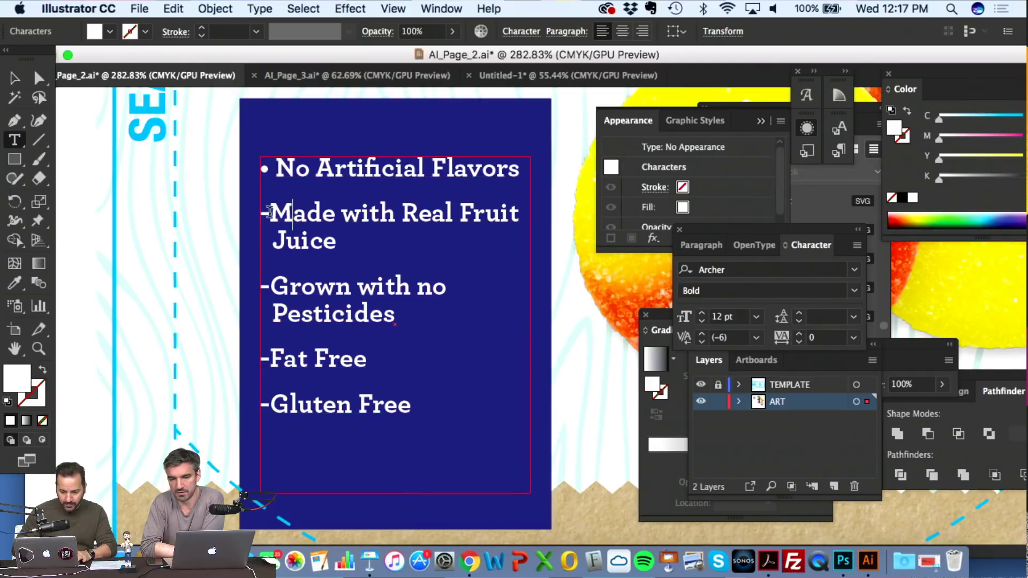
{"action": "left_click_drag", "start_coordinate": [269, 212], "coordinate": [236, 219]}
{"action": "type", "text": "•"}
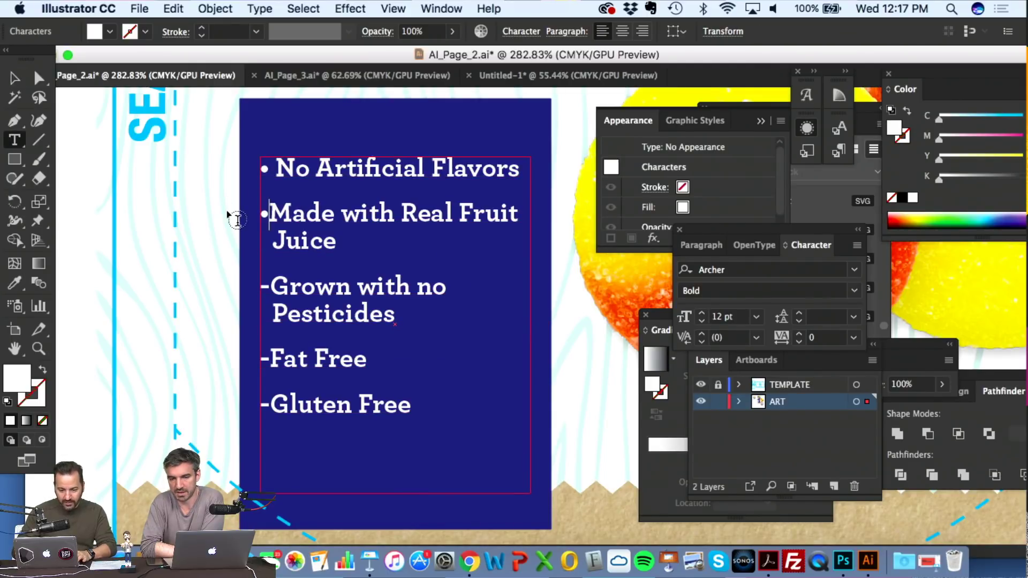
{"action": "left_click_drag", "start_coordinate": [266, 284], "coordinate": [238, 288]}
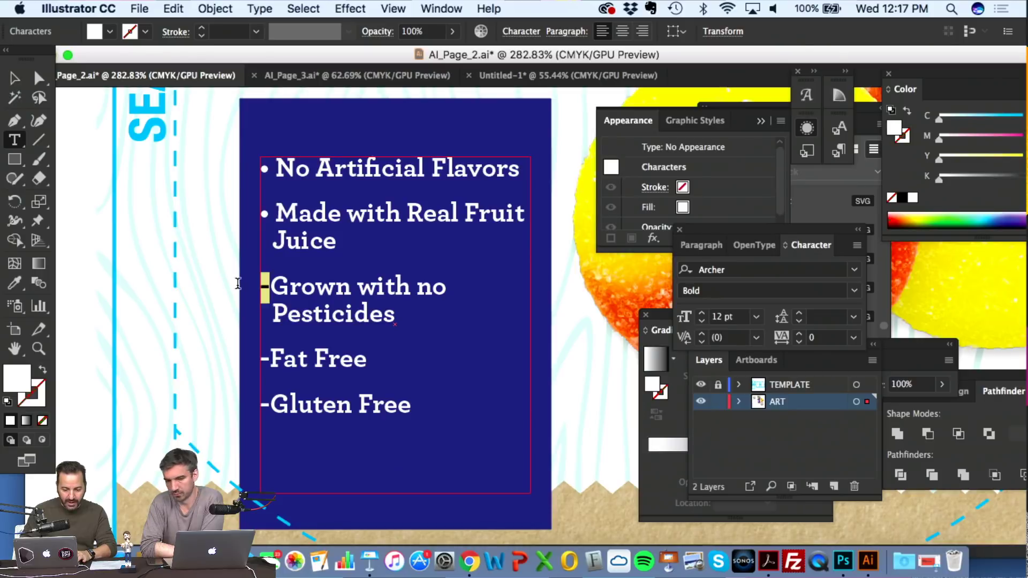
{"action": "type", "text": "•"}
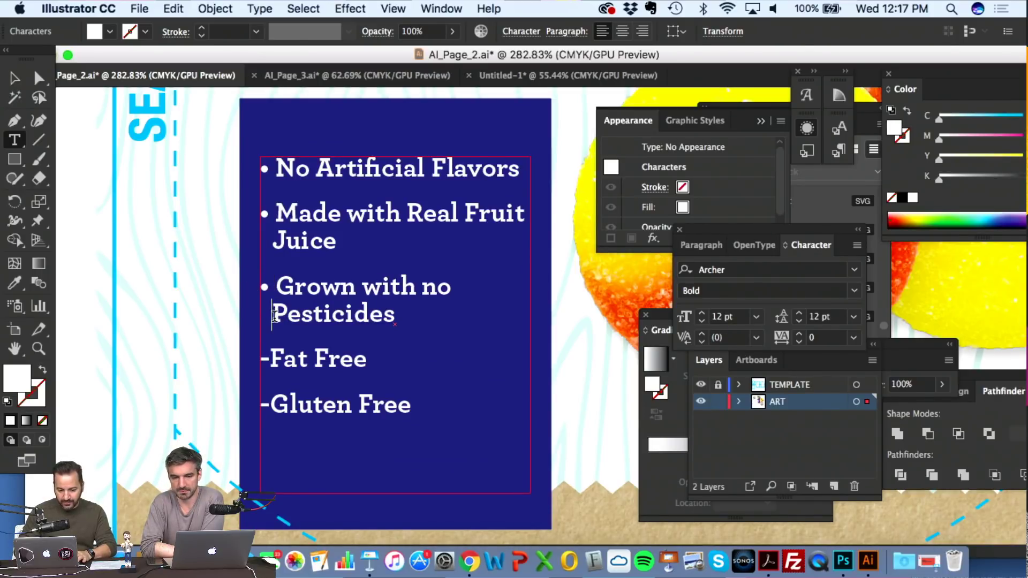
{"action": "left_click_drag", "start_coordinate": [265, 358], "coordinate": [258, 359]}
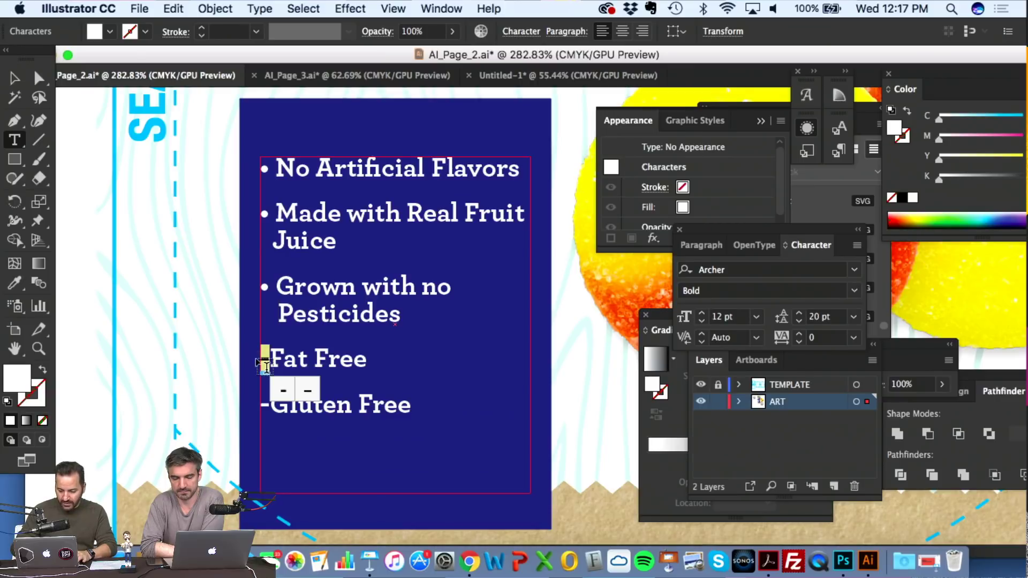
{"action": "type", "text": "•"}
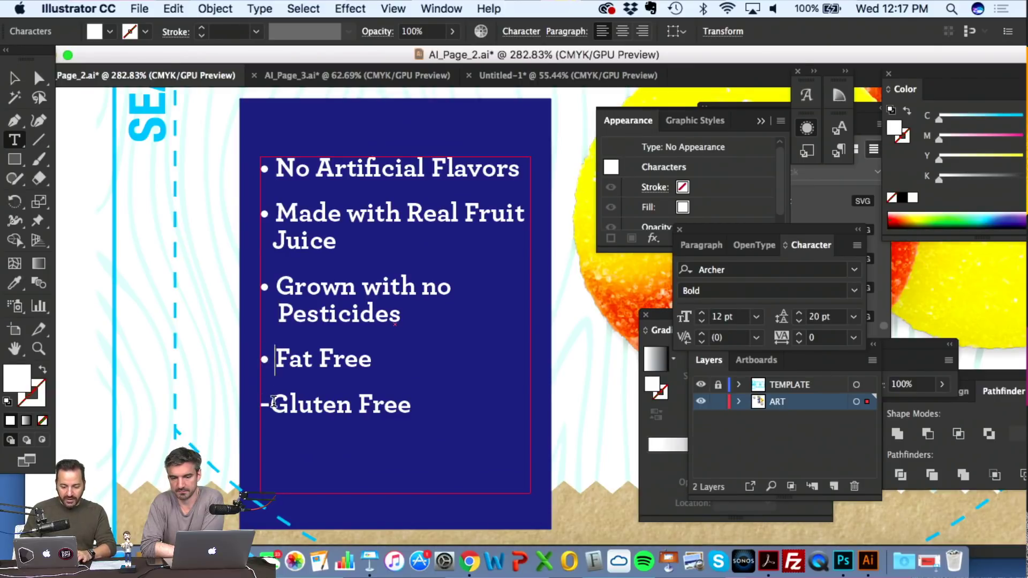
{"action": "left_click_drag", "start_coordinate": [268, 403], "coordinate": [259, 403]}
{"action": "type", "text": "•"}
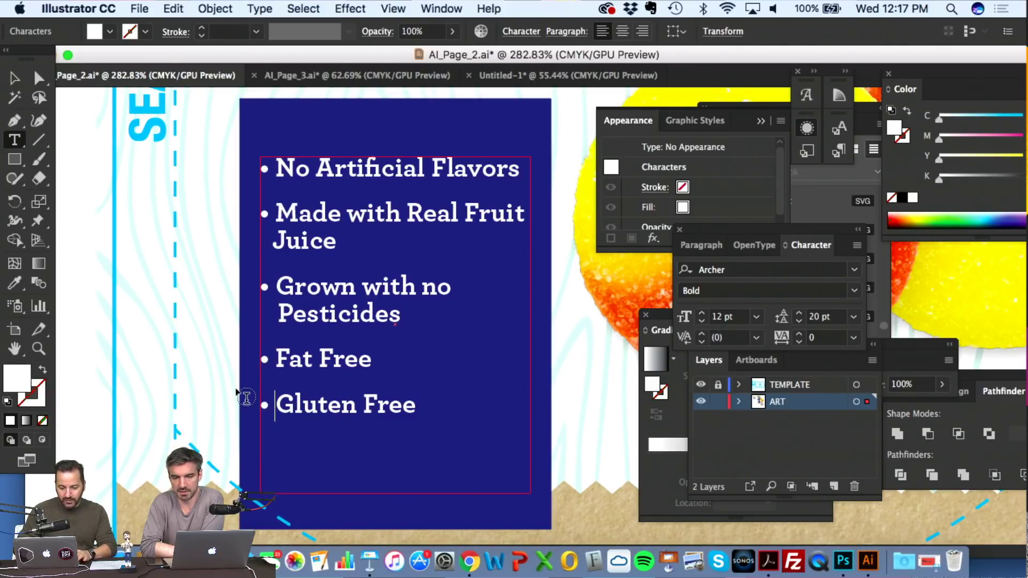
- Move the bulleted checklist straight down toward the lower part of the blue rectangle and select the rectangle behind it
{"action": "left_click", "coordinate": [14, 78]}
{"action": "left_click", "coordinate": [190, 285]}
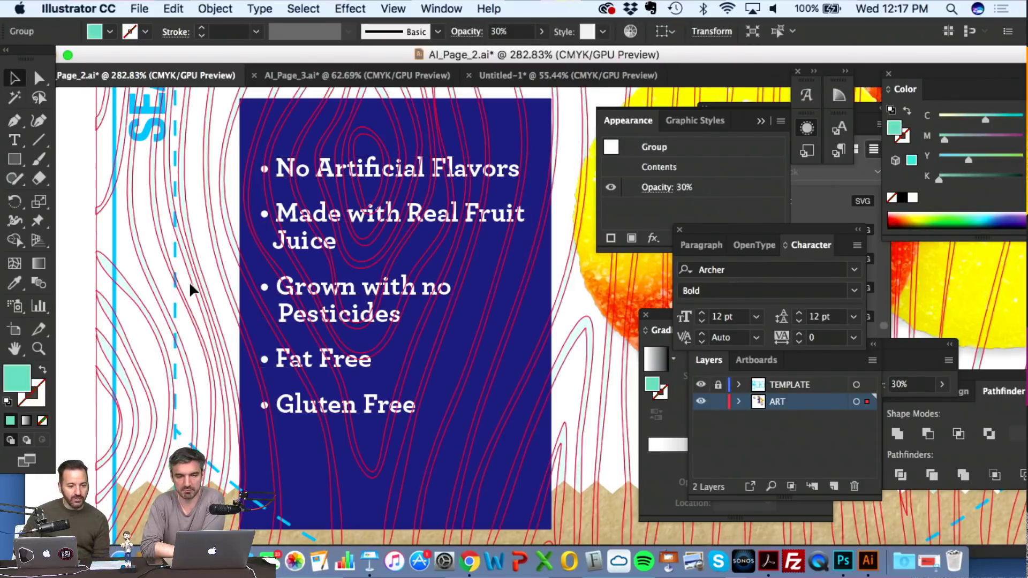
{"action": "key", "text": "super+0"}
{"action": "left_click", "coordinate": [148, 345]}
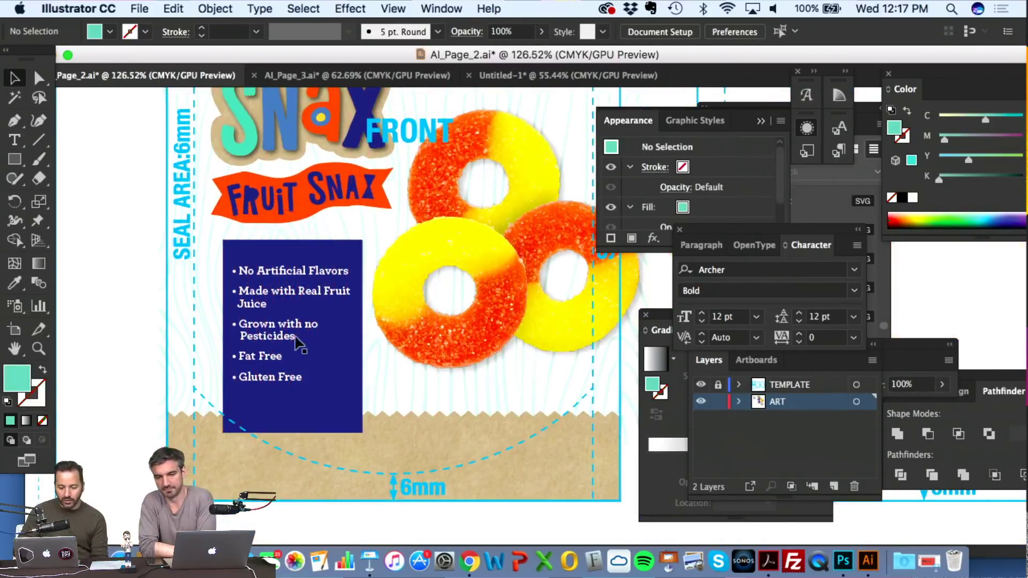
{"action": "left_click_drag", "start_coordinate": [275, 327], "coordinate": [275, 356]}
{"action": "left_click", "coordinate": [283, 268]}
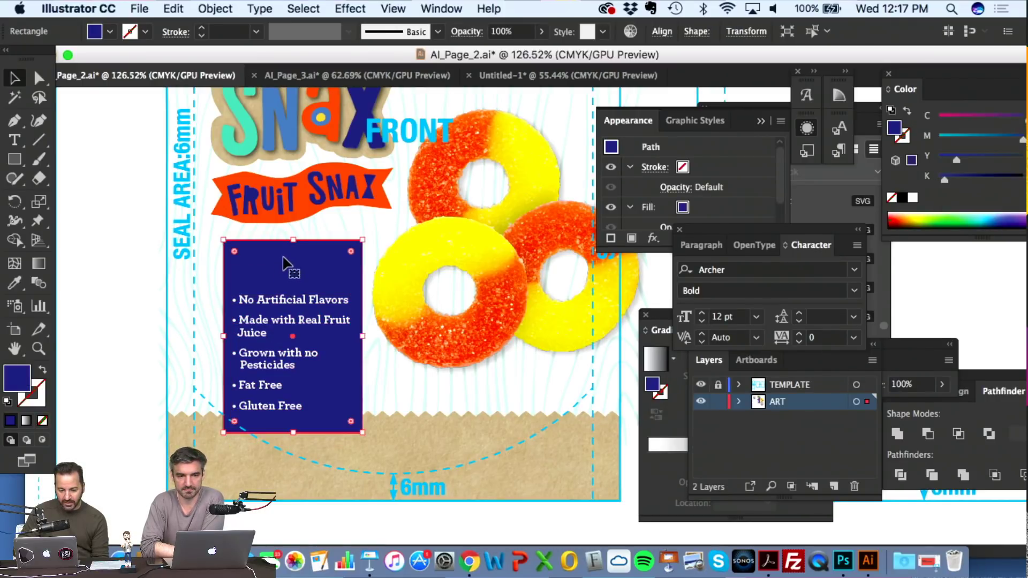
- Lower the top edge of the blue rectangle slightly to reduce the empty space above the checklist
{"action": "left_click_drag", "start_coordinate": [295, 243], "coordinate": [294, 254]}
{"action": "left_click", "coordinate": [143, 291]}
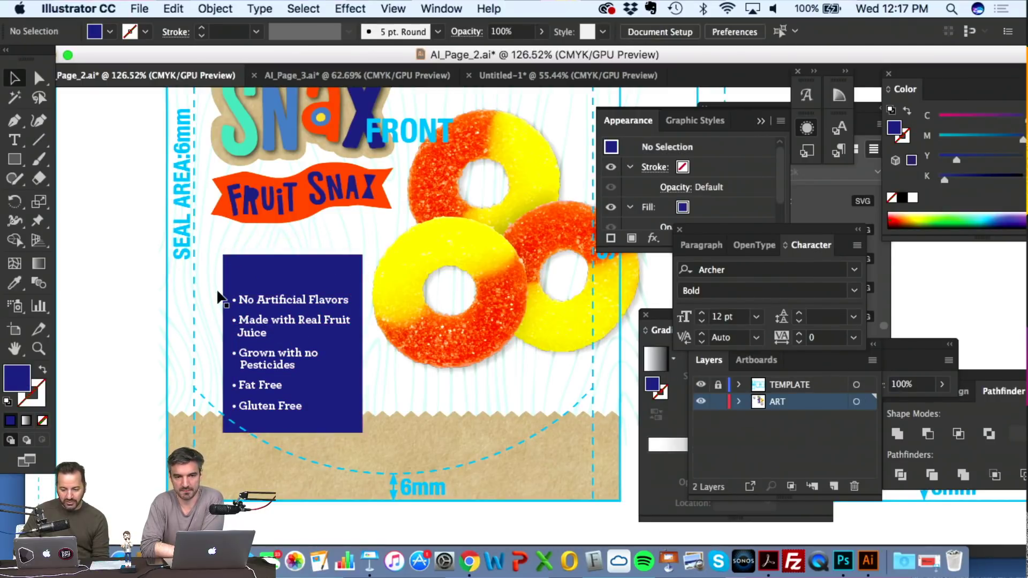
- Add the heading text "Mom's Checklist!" in Archer Bold 12 pt on the empty area beside the front panel
{"action": "scroll", "coordinate": [105, 306], "scroll_direction": "up", "scroll_amount": 2}
{"action": "left_click", "coordinate": [16, 140]}
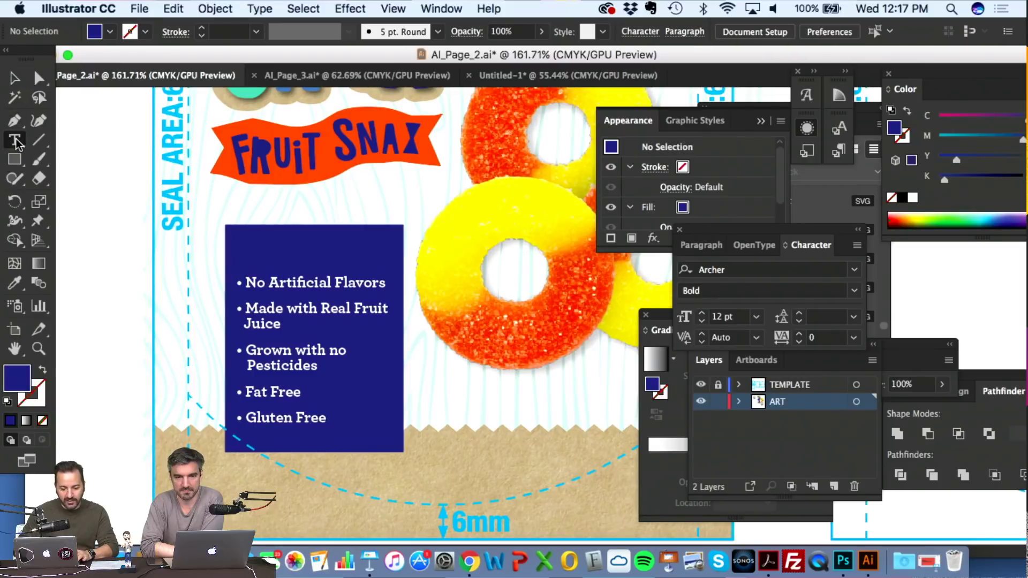
{"action": "scroll", "coordinate": [141, 215], "scroll_direction": "left", "scroll_amount": 5}
{"action": "left_click", "coordinate": [137, 205]}
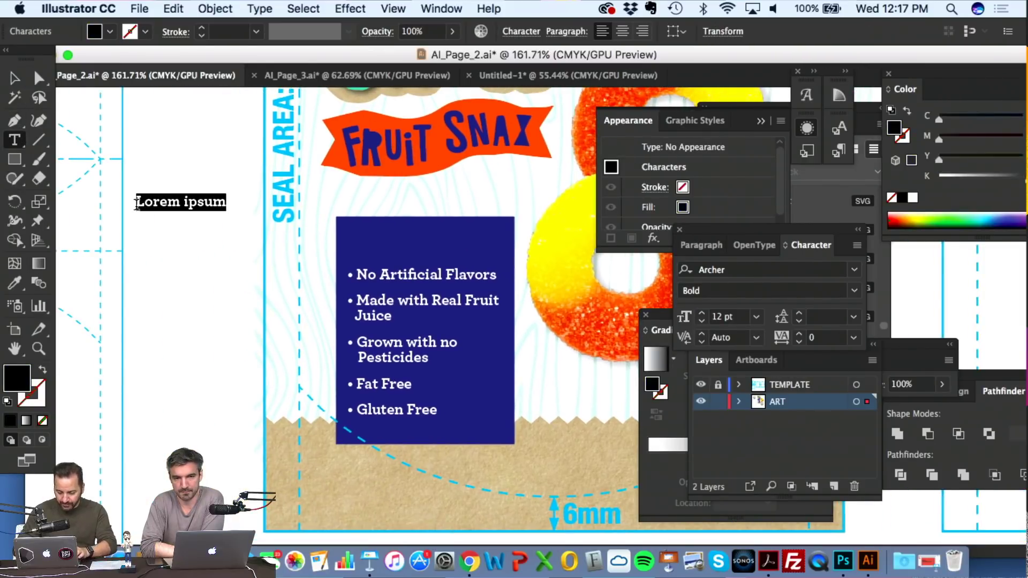
{"action": "type", "text": "Mom's Che"}
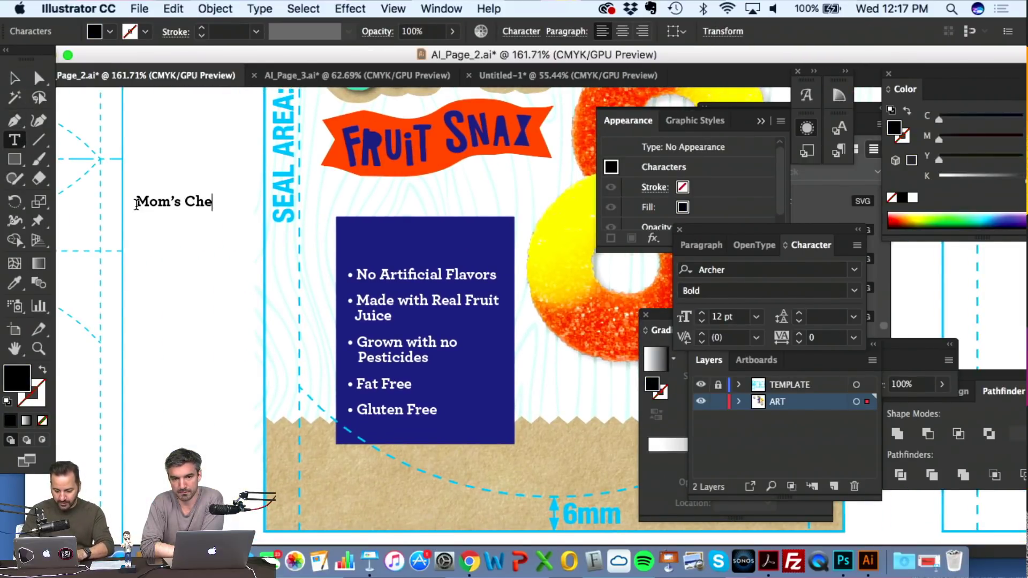
{"action": "type", "text": "cklist!"}
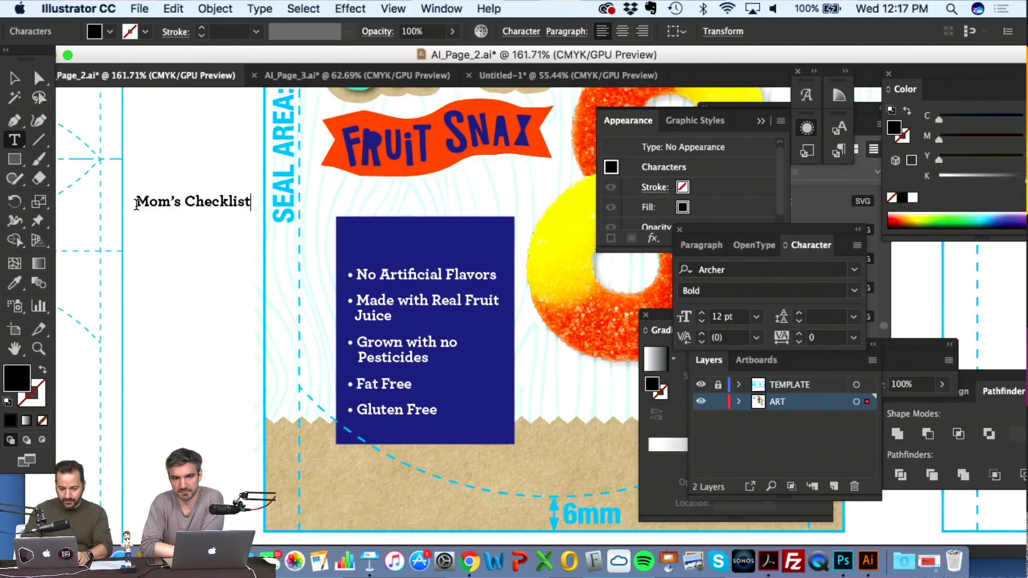
- Enlarge the "Mom's Checklist!" heading to about 14.56 pt and place it above the bulleted list in the blue rectangle
{"action": "left_click", "coordinate": [15, 78]}
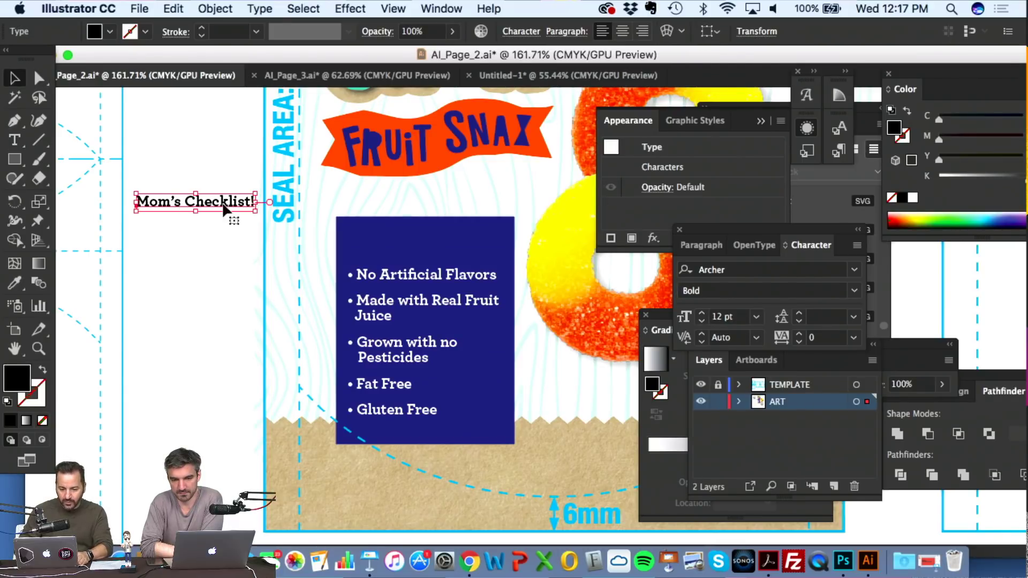
{"action": "left_click_drag", "start_coordinate": [256, 212], "coordinate": [491, 261]}
{"action": "scroll", "coordinate": [490, 261], "scroll_direction": "right", "scroll_amount": 5}
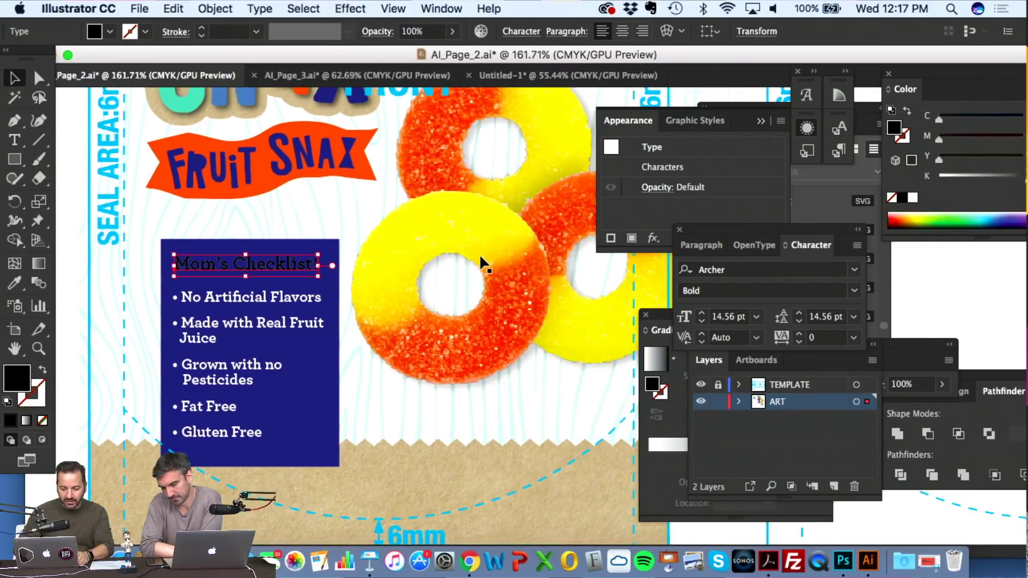
- Fill the "Mom's Checklist!" heading with white and deselect it
{"action": "scroll", "coordinate": [209, 300], "scroll_direction": "up", "scroll_amount": 5}
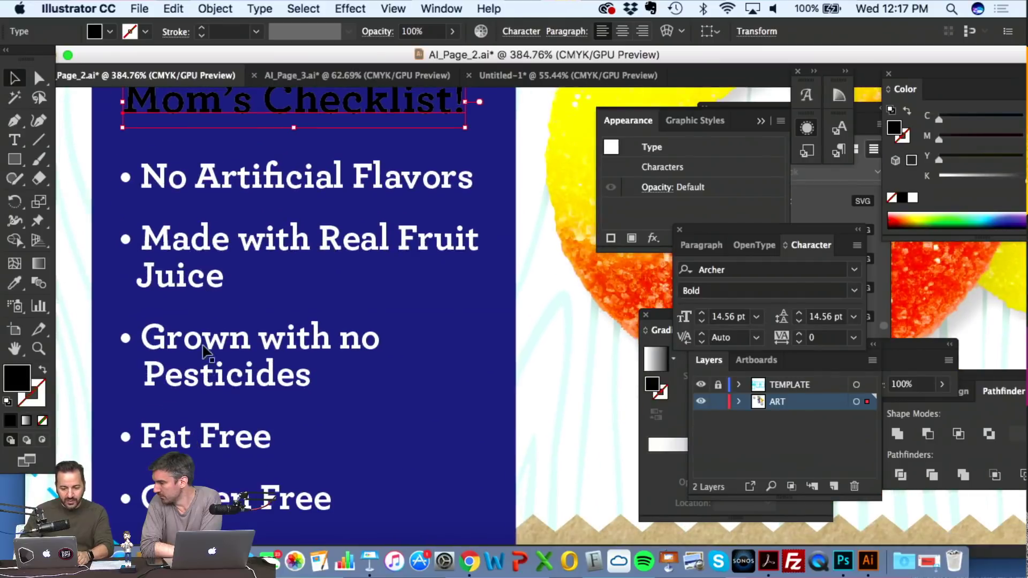
{"action": "left_click", "coordinate": [912, 198]}
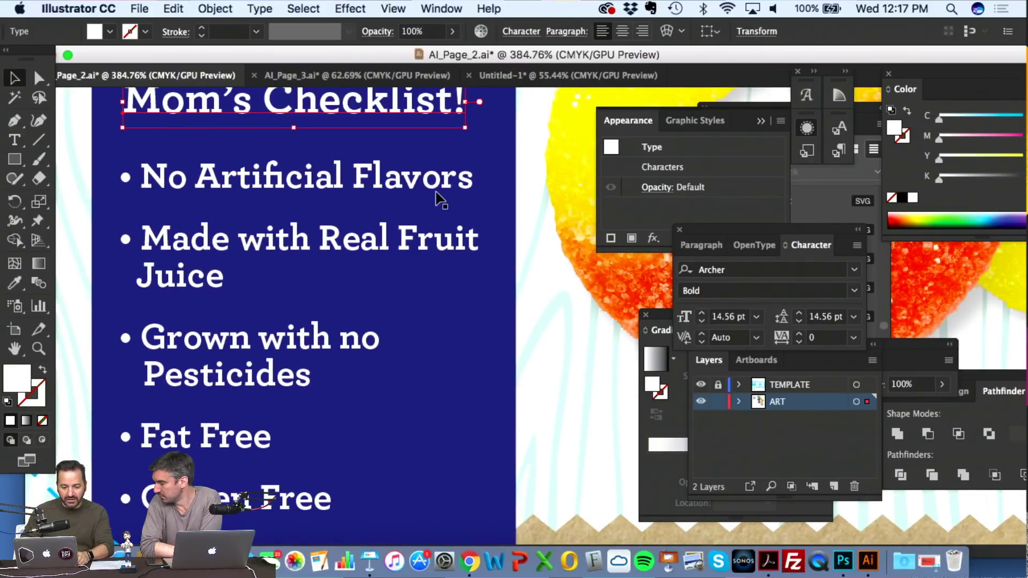
{"action": "scroll", "coordinate": [435, 204], "scroll_direction": "down", "scroll_amount": 3}
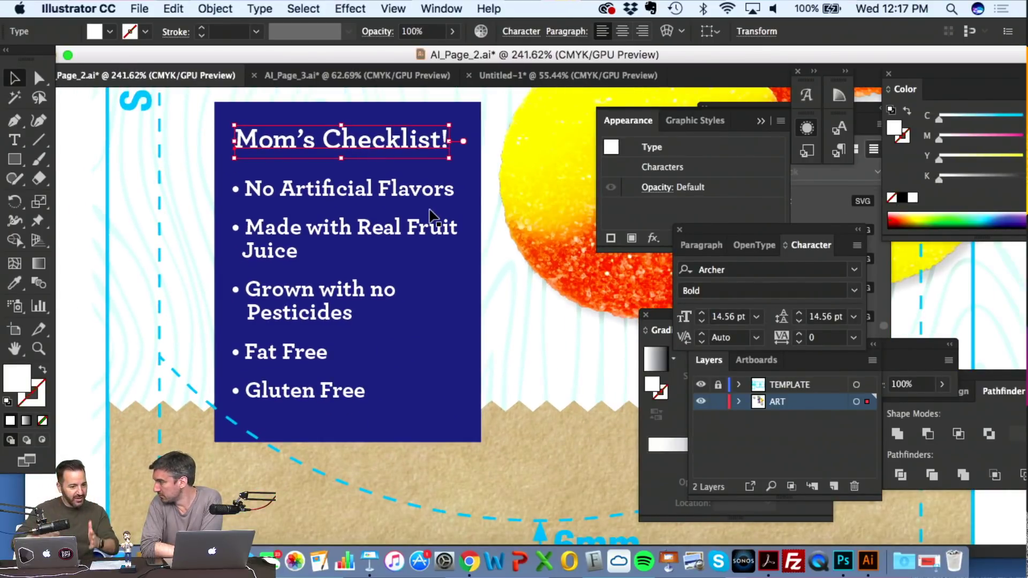
{"action": "scroll", "coordinate": [432, 217], "scroll_direction": "down", "scroll_amount": 4}
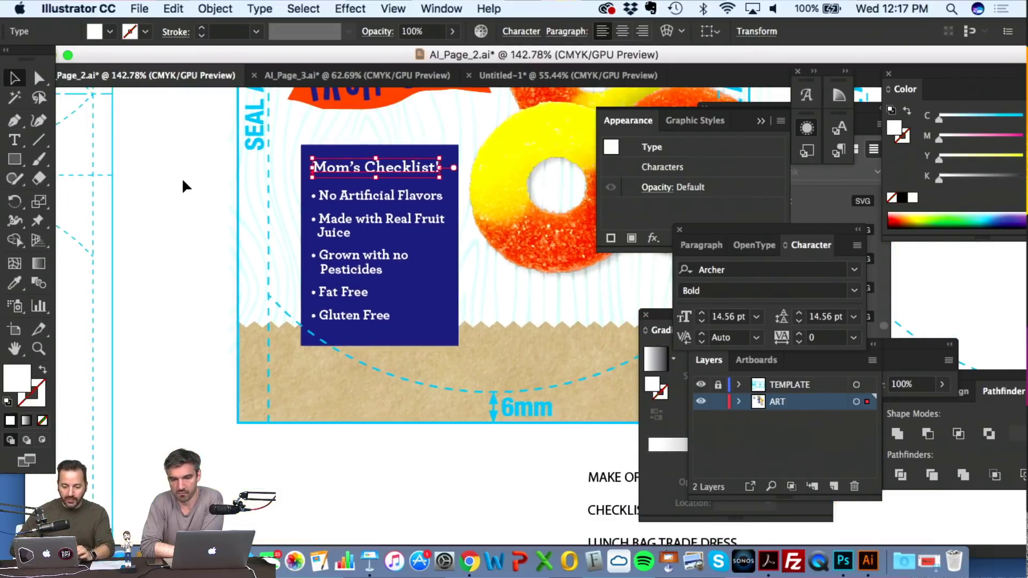
{"action": "left_click", "coordinate": [182, 178]}
{"action": "scroll", "coordinate": [159, 229], "scroll_direction": "down", "scroll_amount": 3}
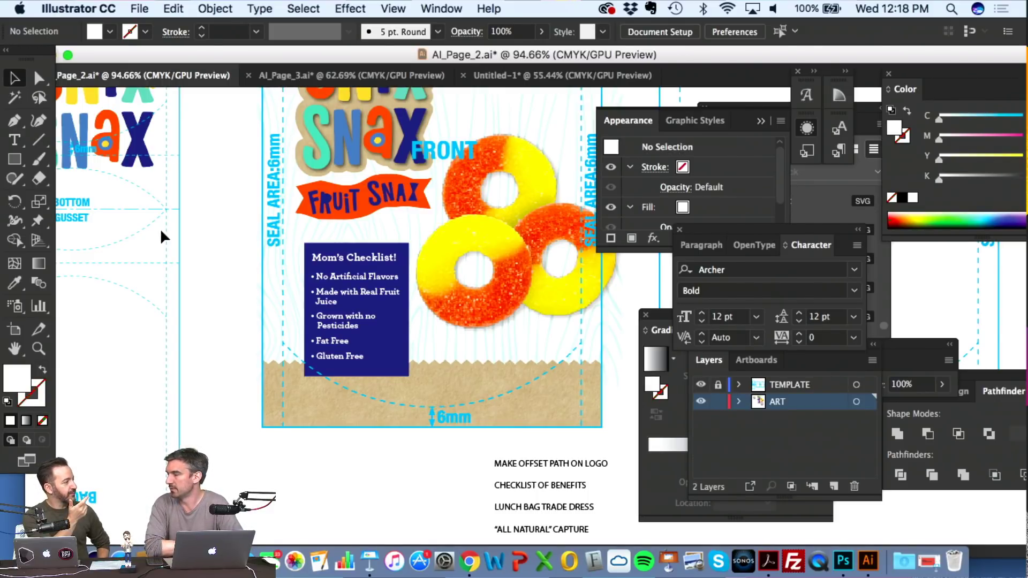
{"action": "key", "text": "super+minus"}
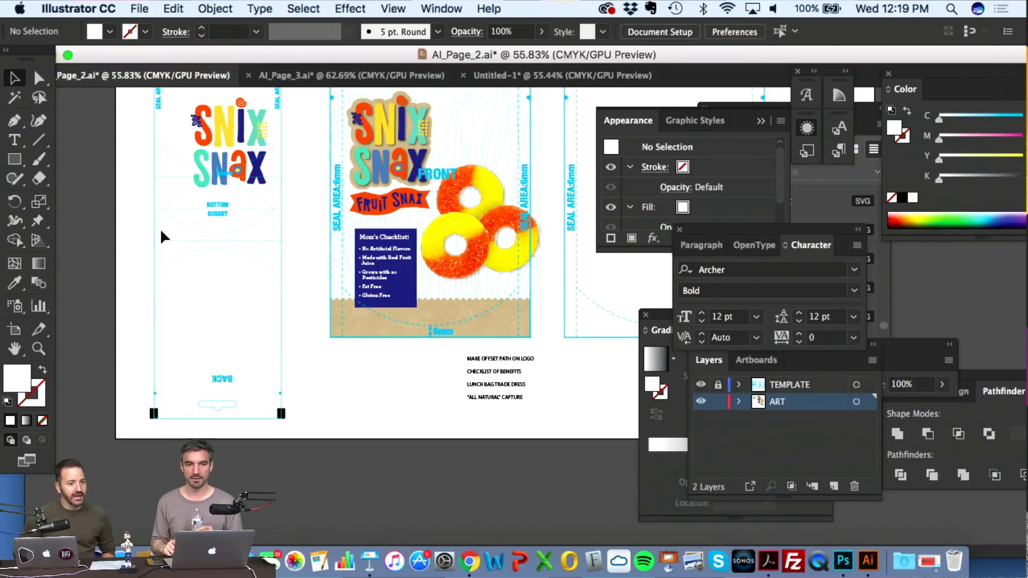
{"action": "scroll", "coordinate": [162, 235], "scroll_direction": "up", "scroll_amount": 3}
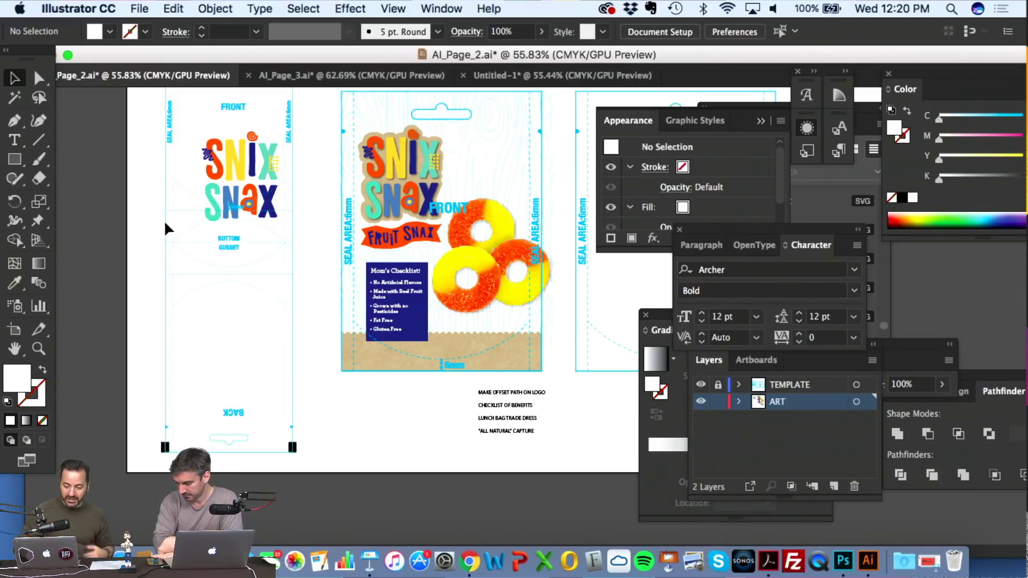
{"action": "key", "text": "super+0"}
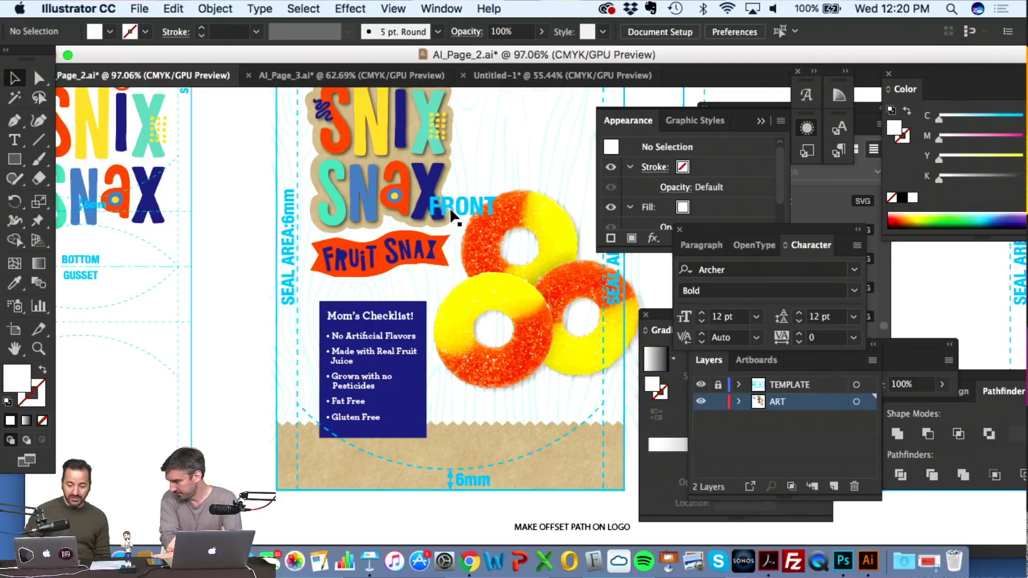
{"action": "scroll", "coordinate": [452, 215], "scroll_direction": "up", "scroll_amount": 3}
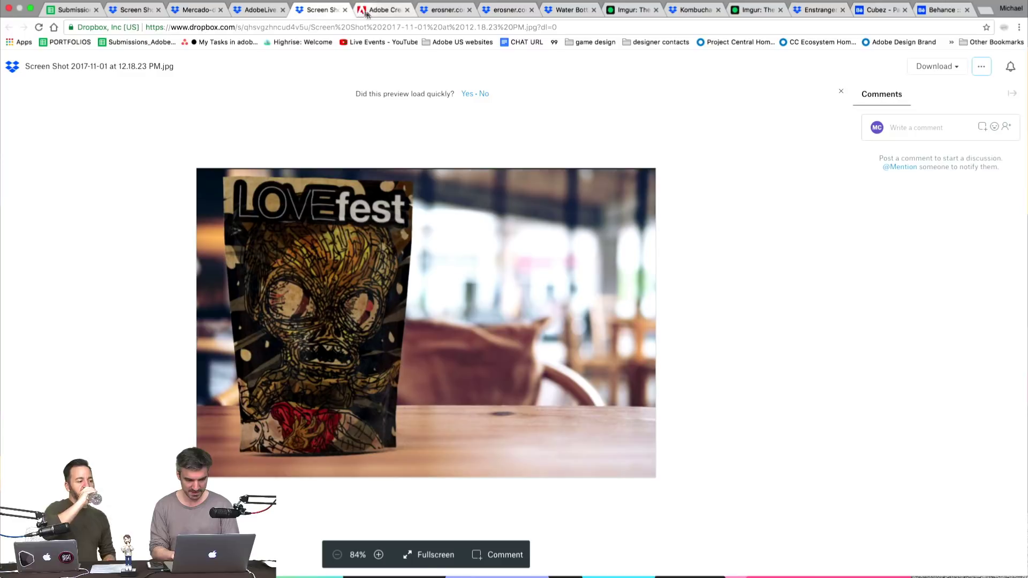
- Review the submitted mockup images in the Chrome browser, including the coffee cup, LOVEfest pouch, AdobeLive.png shoe and Mercado-del-rio desk scene
{"action": "left_click", "coordinate": [510, 10]}
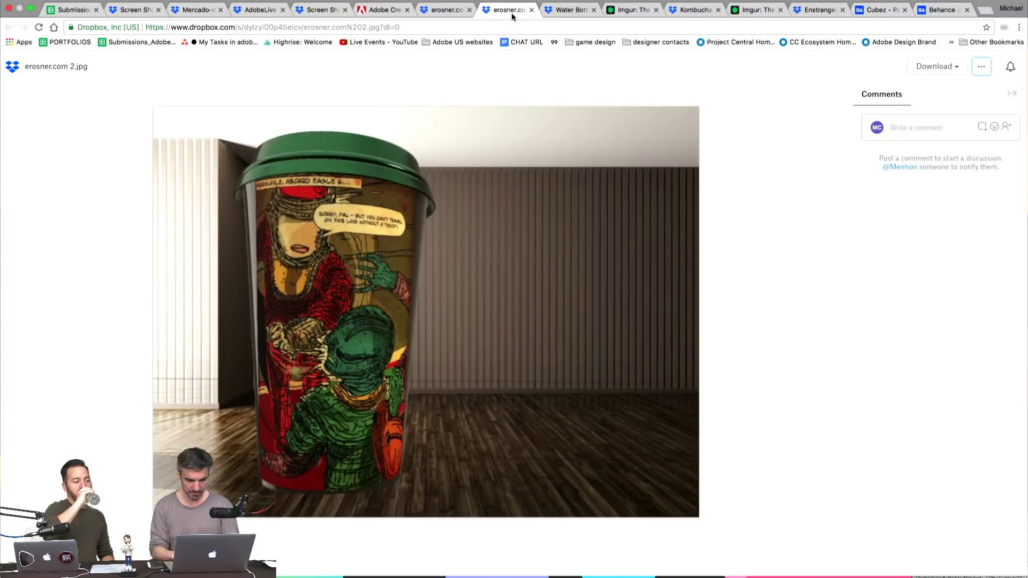
{"action": "left_click", "coordinate": [322, 10]}
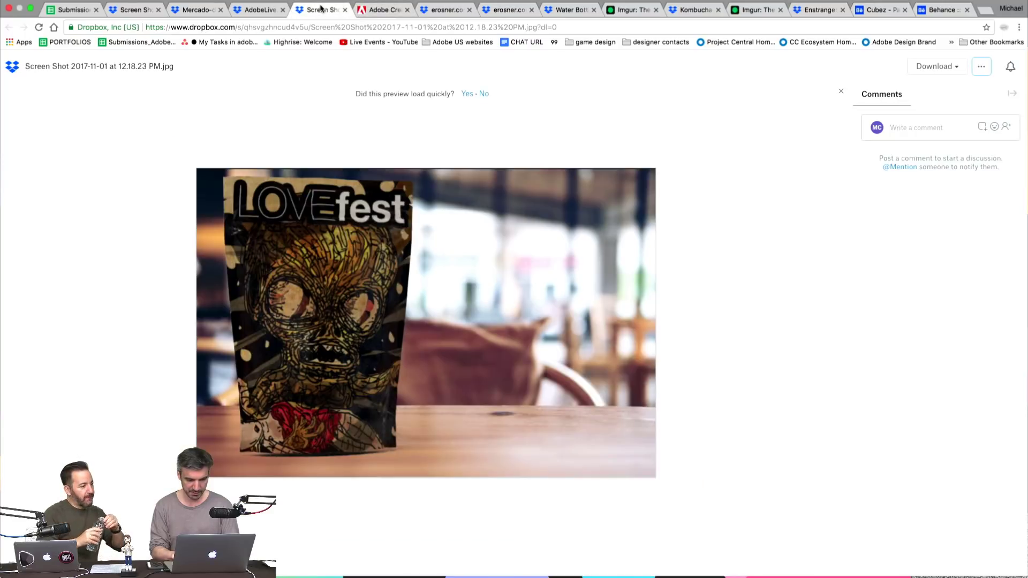
{"action": "left_click", "coordinate": [506, 9]}
{"action": "left_click", "coordinate": [318, 21]}
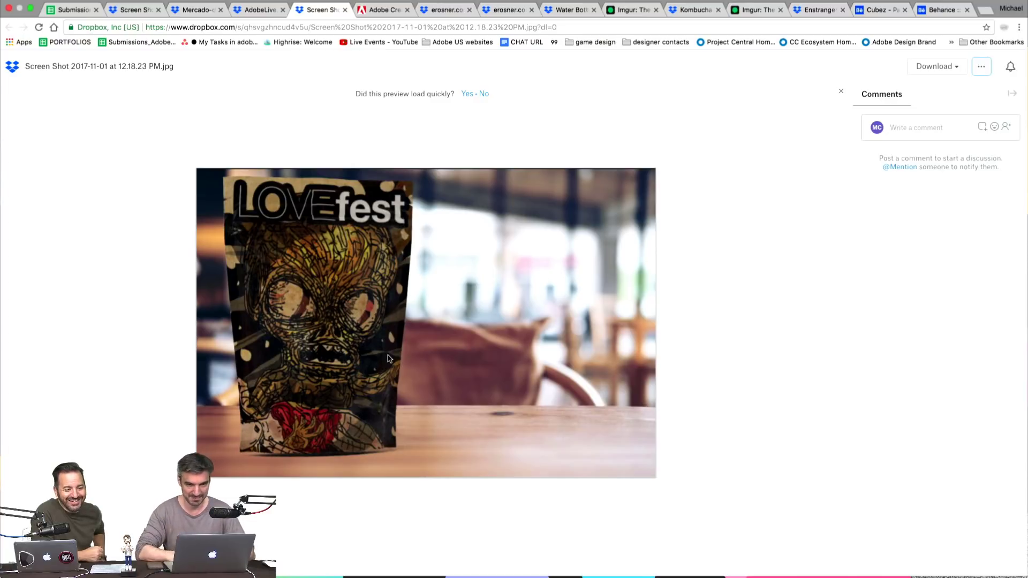
{"action": "left_click", "coordinate": [258, 11]}
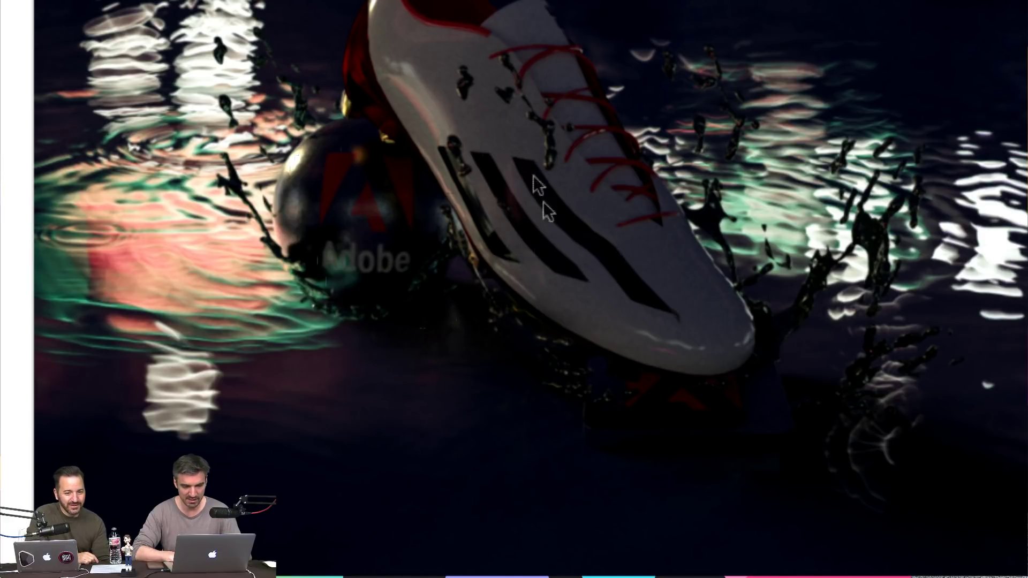
{"action": "key", "text": "Escape"}
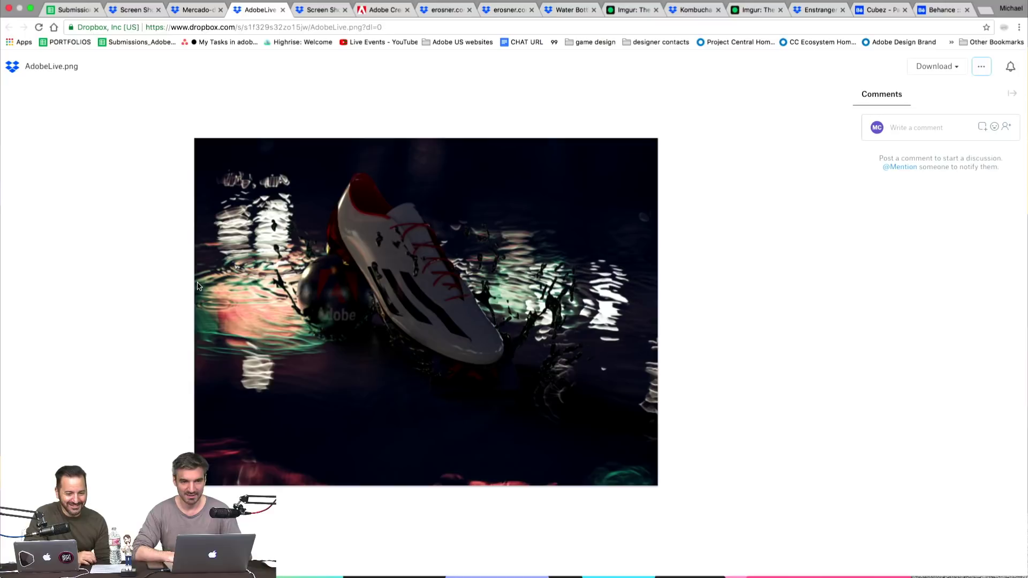
{"action": "left_click", "coordinate": [195, 11]}
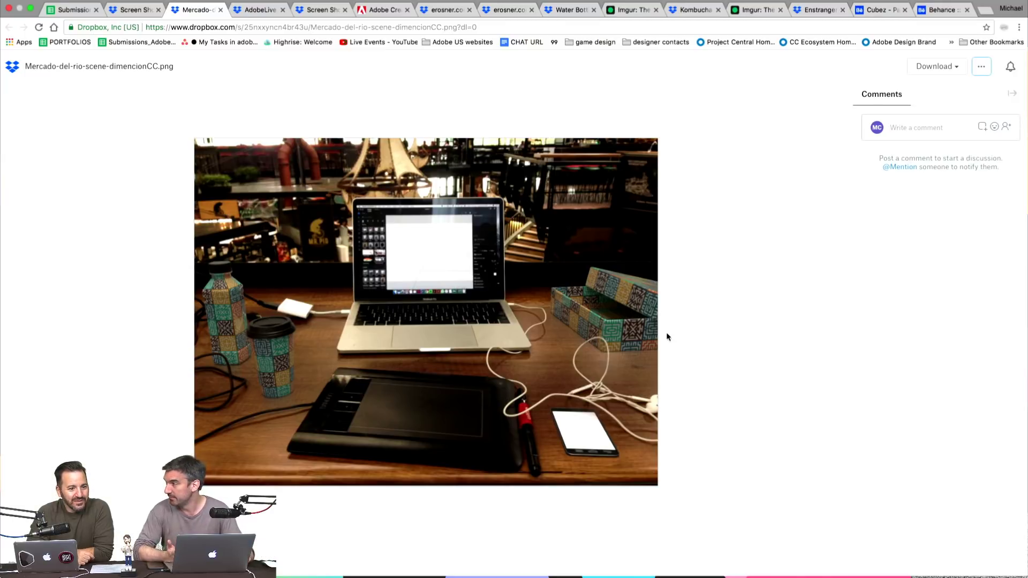
{"action": "left_click", "coordinate": [143, 11]}
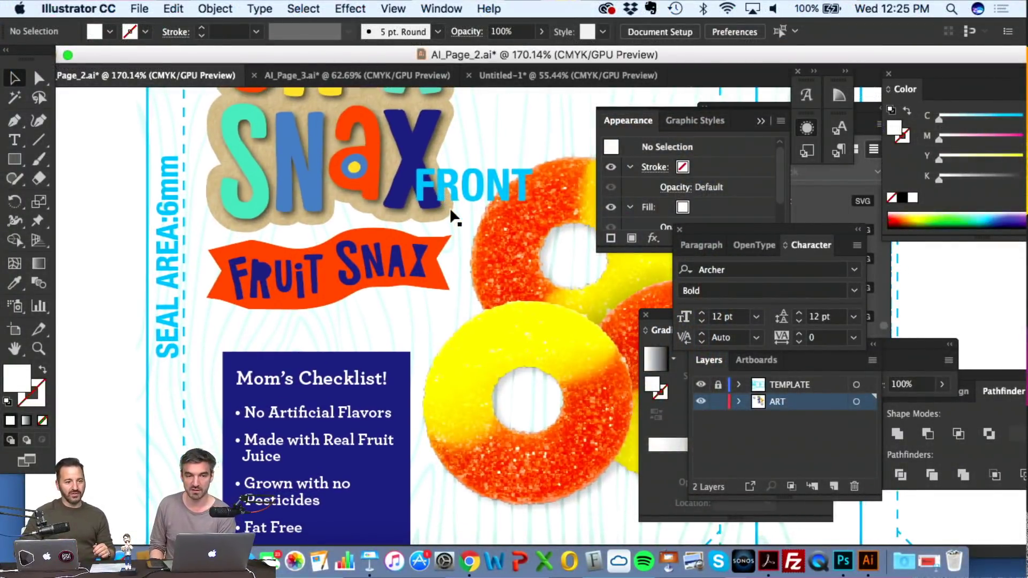
{"action": "scroll", "coordinate": [450, 210], "scroll_direction": "down", "scroll_amount": 4}
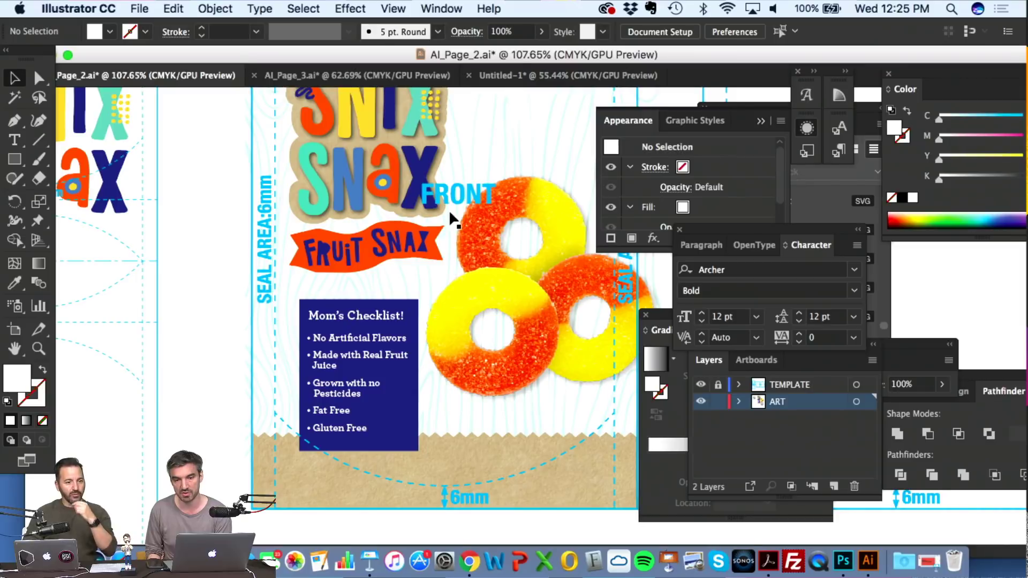
{"action": "scroll", "coordinate": [443, 213], "scroll_direction": "down", "scroll_amount": 1}
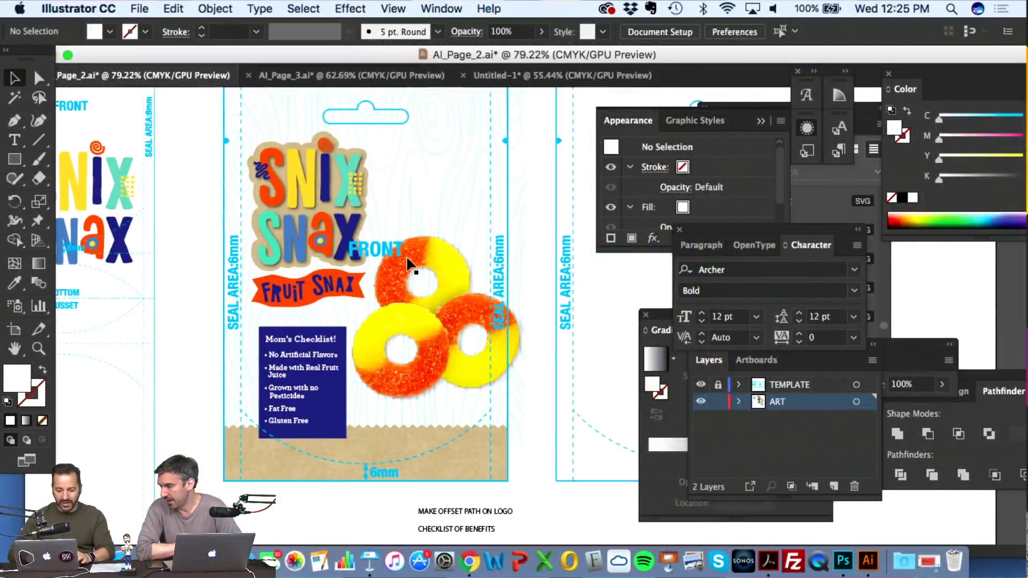
{"action": "scroll", "coordinate": [410, 257], "scroll_direction": "up", "scroll_amount": 3}
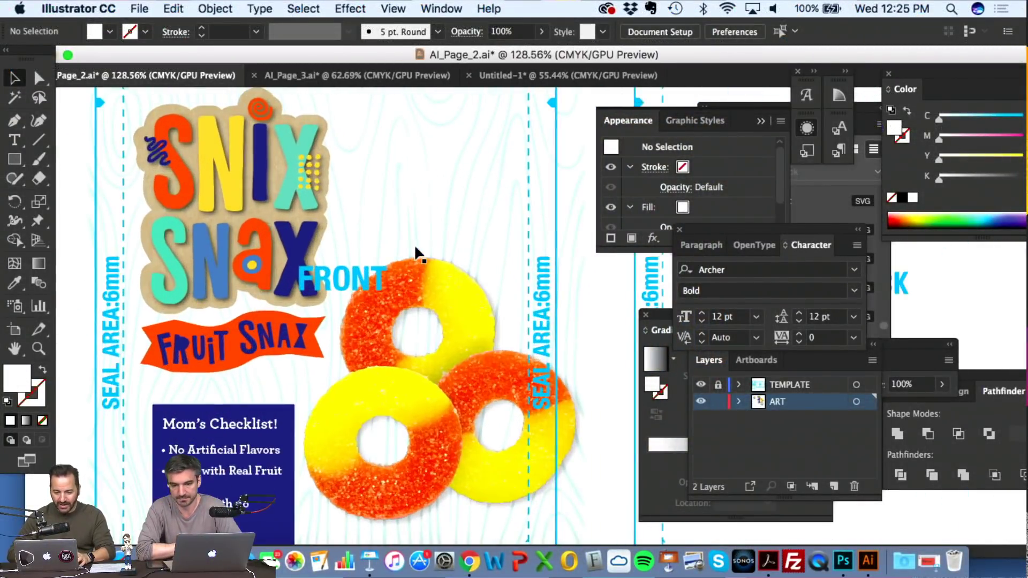
{"action": "scroll", "coordinate": [415, 250], "scroll_direction": "down", "scroll_amount": 4}
{"action": "scroll", "coordinate": [416, 252], "scroll_direction": "up", "scroll_amount": 2}
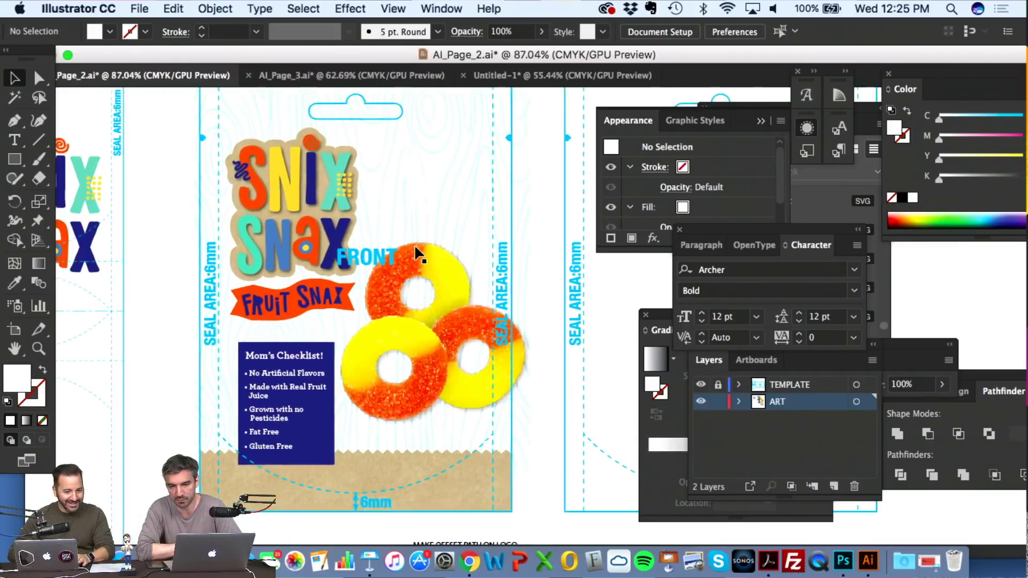
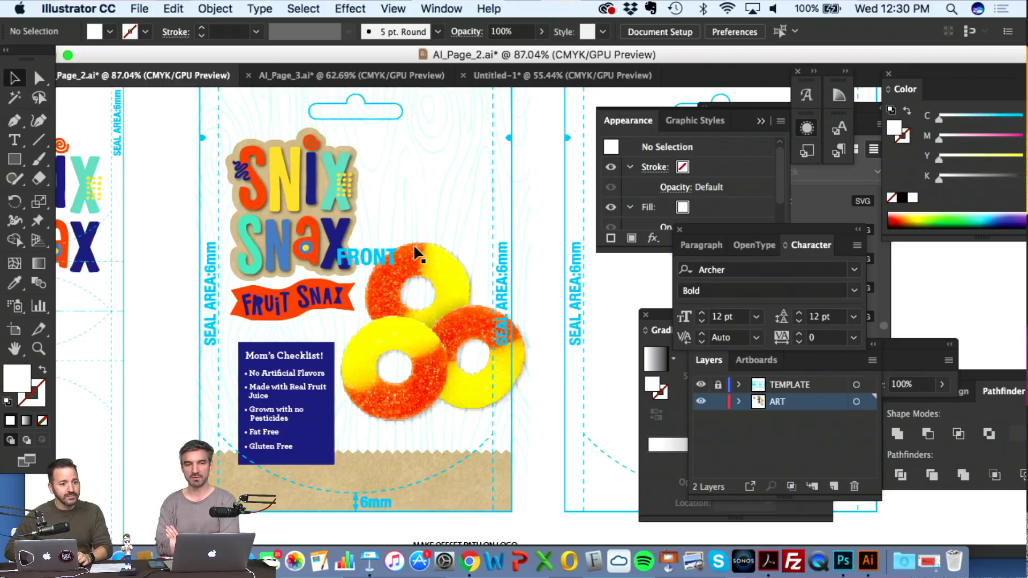
{"action": "scroll", "coordinate": [416, 254], "scroll_direction": "up", "scroll_amount": 1}
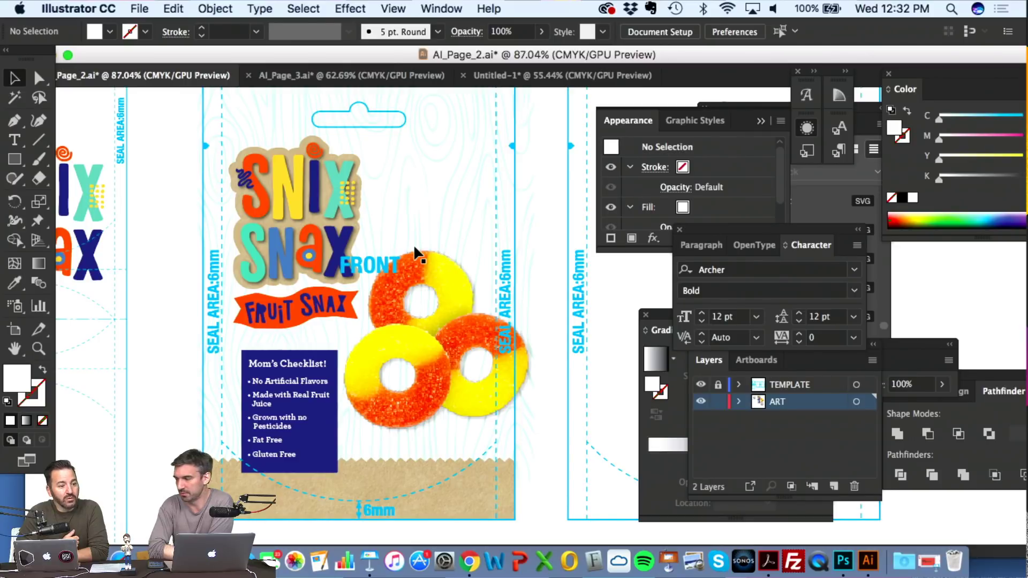
{"action": "scroll", "coordinate": [404, 262], "scroll_direction": "up", "scroll_amount": 3}
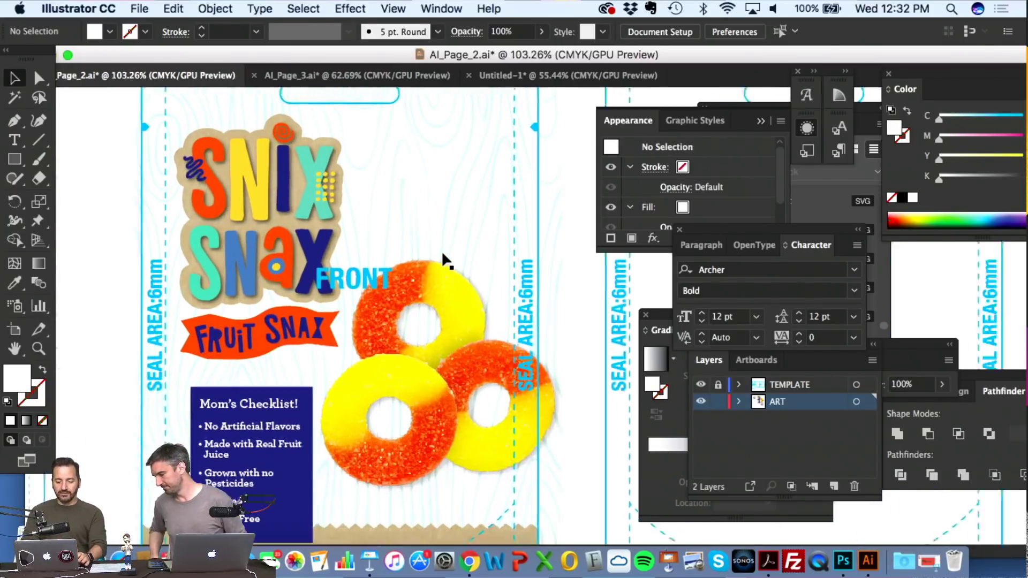
{"action": "scroll", "coordinate": [442, 253], "scroll_direction": "down", "scroll_amount": 3}
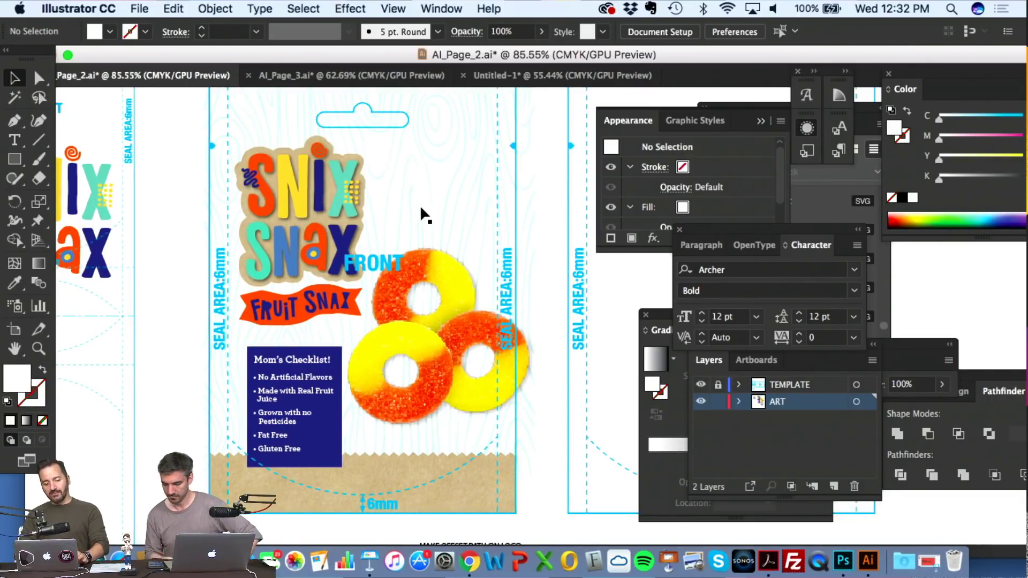
{"action": "scroll", "coordinate": [198, 351], "scroll_direction": "up", "scroll_amount": 3}
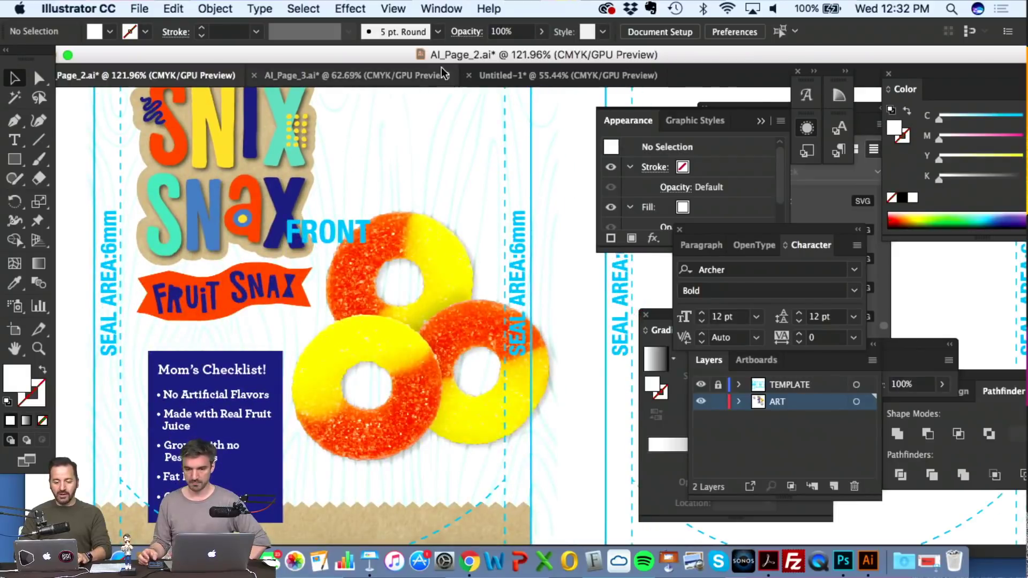
- Copy the Non-GMO Project Verified logo from AI_Page_3.ai and paste it into AI_Page_2.ai
{"action": "left_click", "coordinate": [515, 72]}
{"action": "left_click", "coordinate": [352, 75]}
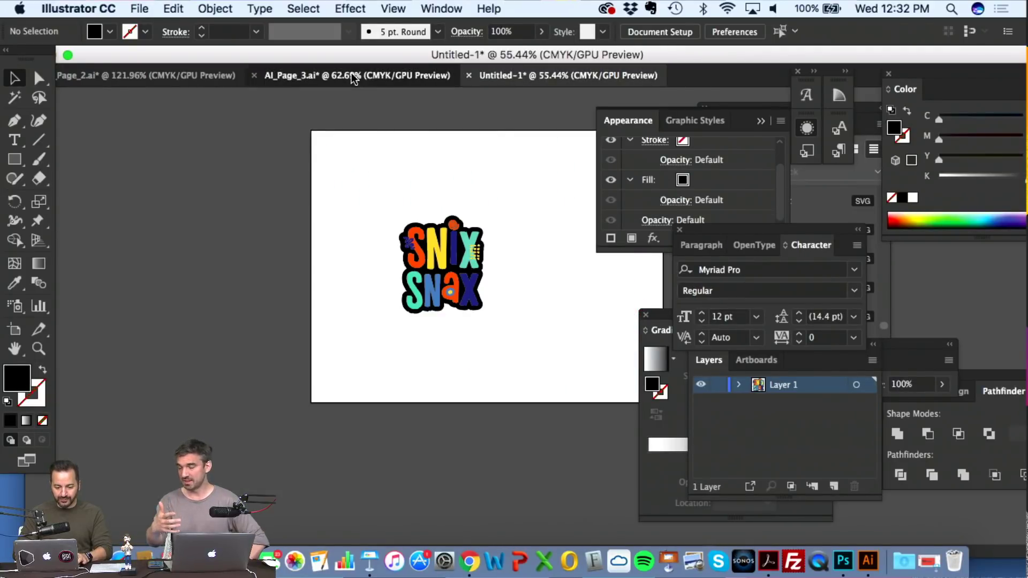
{"action": "scroll", "coordinate": [316, 205], "scroll_direction": "up", "scroll_amount": 5}
{"action": "scroll", "coordinate": [316, 198], "scroll_direction": "up", "scroll_amount": 5}
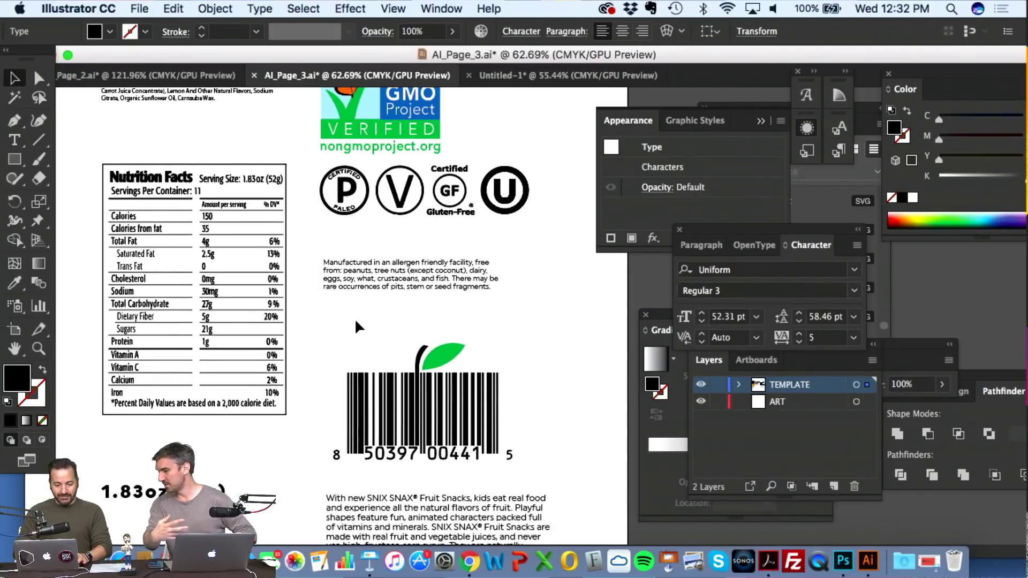
{"action": "left_click", "coordinate": [365, 235]}
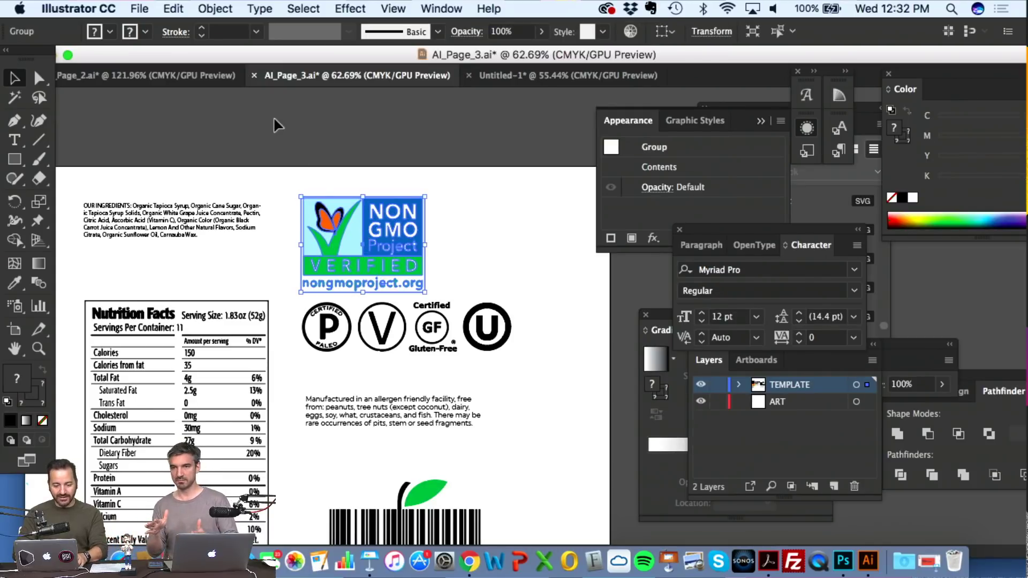
{"action": "left_click", "coordinate": [197, 74]}
{"action": "scroll", "coordinate": [279, 171], "scroll_direction": "up", "scroll_amount": 5}
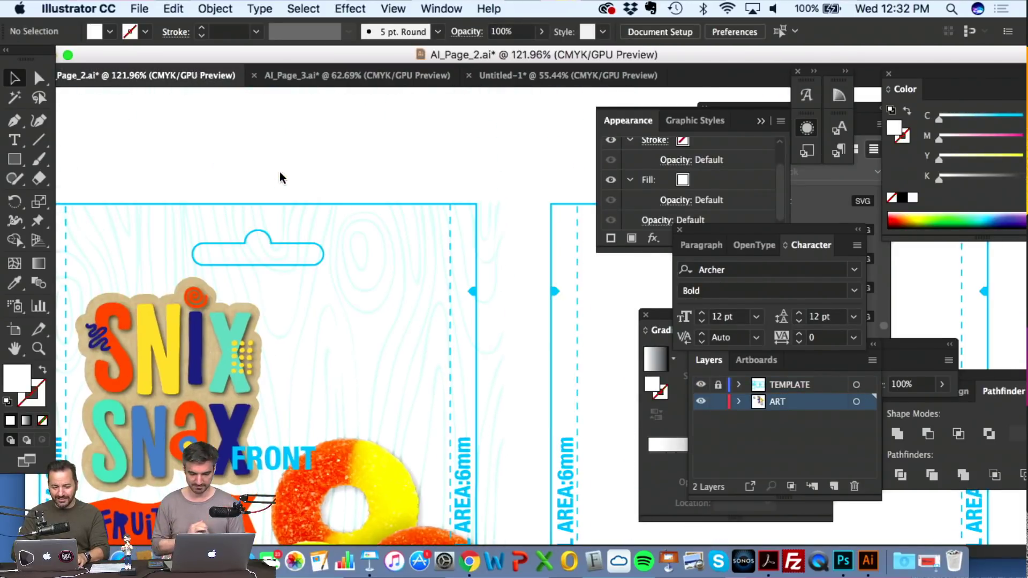
{"action": "key", "text": "super+v"}
- Move the pasted Non-GMO logo to the blank area above the front panel and check its construction in Outline view
{"action": "left_click_drag", "start_coordinate": [459, 283], "coordinate": [271, 123]}
{"action": "scroll", "coordinate": [276, 131], "scroll_direction": "up", "scroll_amount": 5}
{"action": "scroll", "coordinate": [276, 131], "scroll_direction": "right", "scroll_amount": 1}
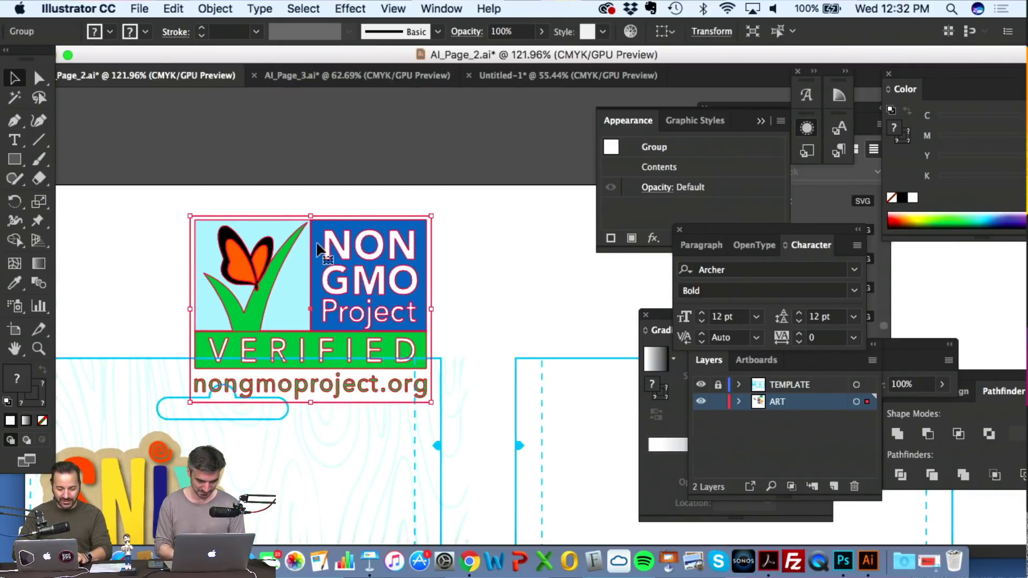
{"action": "left_click_drag", "start_coordinate": [316, 246], "coordinate": [311, 152]}
{"action": "left_click", "coordinate": [459, 227]}
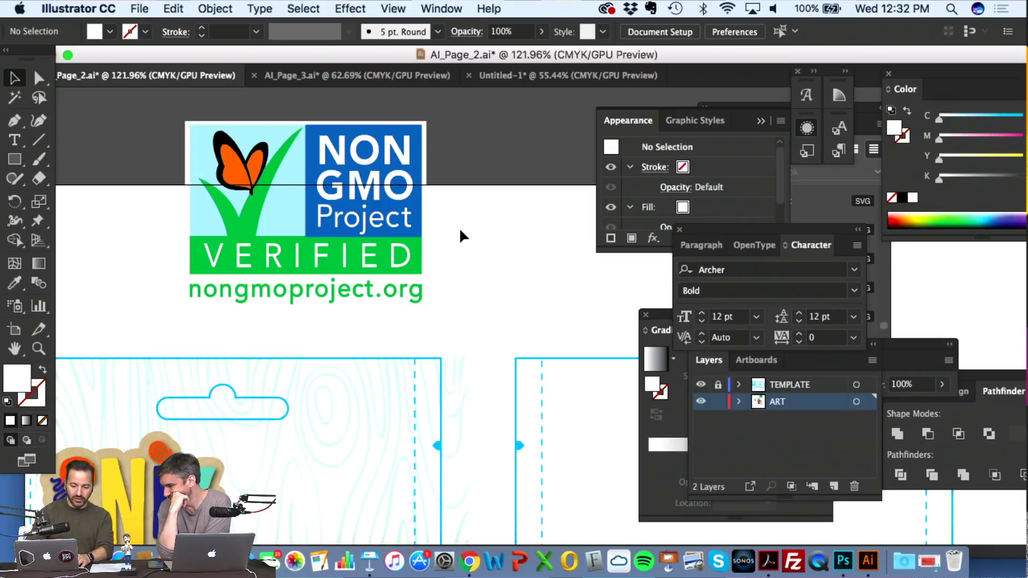
{"action": "key", "text": "super+y"}
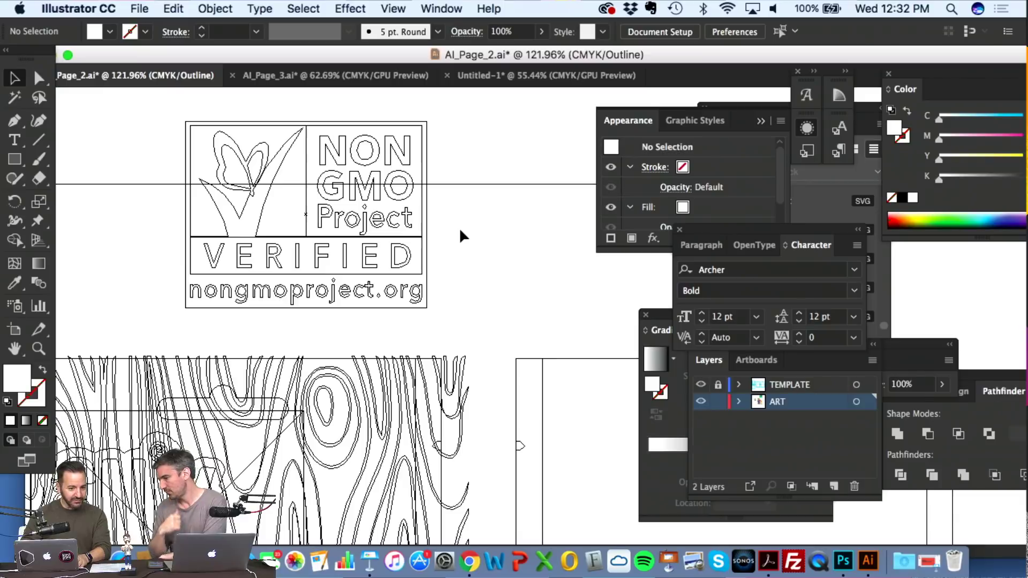
{"action": "key", "text": "super+y"}
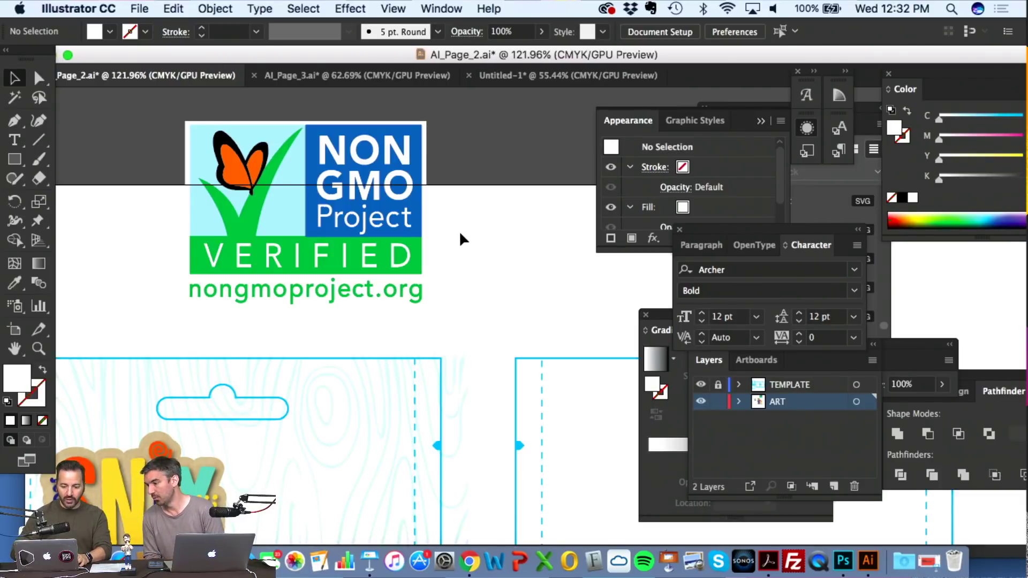
- Scale the Non-GMO logo down and place it in the front panel's upper-right corner beside the hang hole
{"action": "left_click", "coordinate": [392, 214]}
{"action": "left_click_drag", "start_coordinate": [427, 307], "coordinate": [343, 321]}
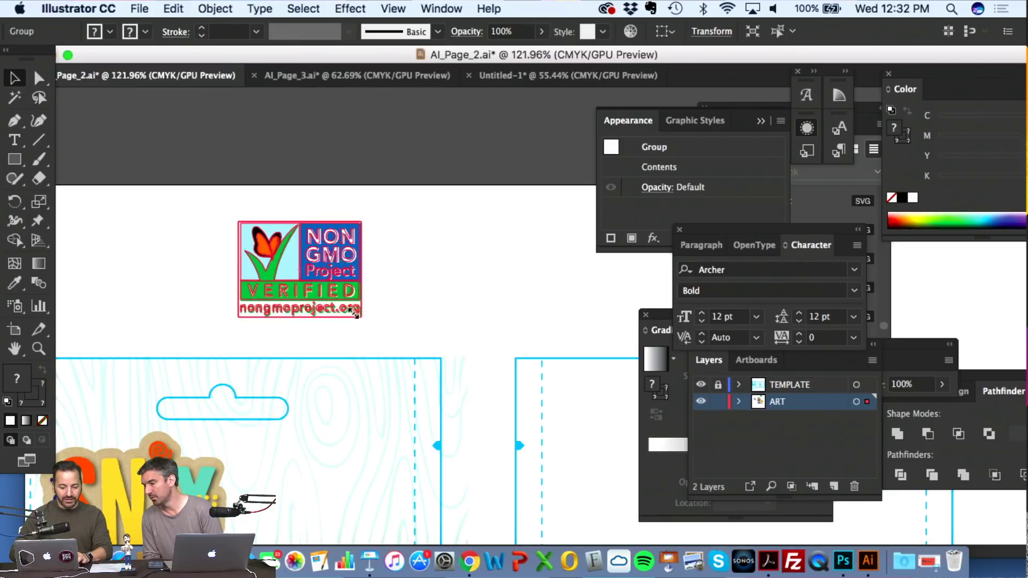
{"action": "left_click_drag", "start_coordinate": [301, 254], "coordinate": [366, 411]}
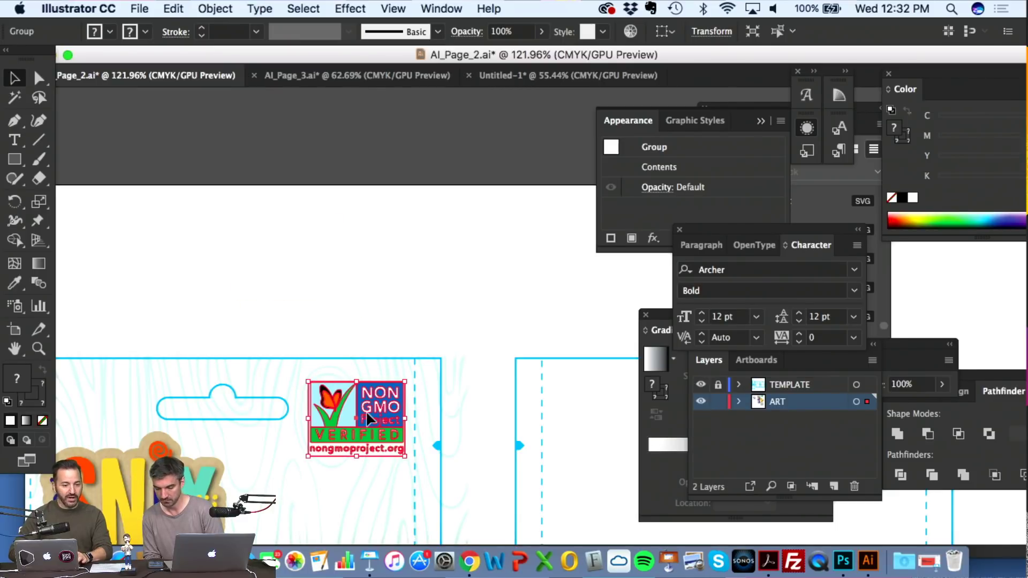
{"action": "scroll", "coordinate": [366, 410], "scroll_direction": "down", "scroll_amount": 5}
{"action": "scroll", "coordinate": [366, 411], "scroll_direction": "down", "scroll_amount": 5}
{"action": "scroll", "coordinate": [366, 410], "scroll_direction": "left", "scroll_amount": 2}
{"action": "scroll", "coordinate": [366, 411], "scroll_direction": "up", "scroll_amount": 5}
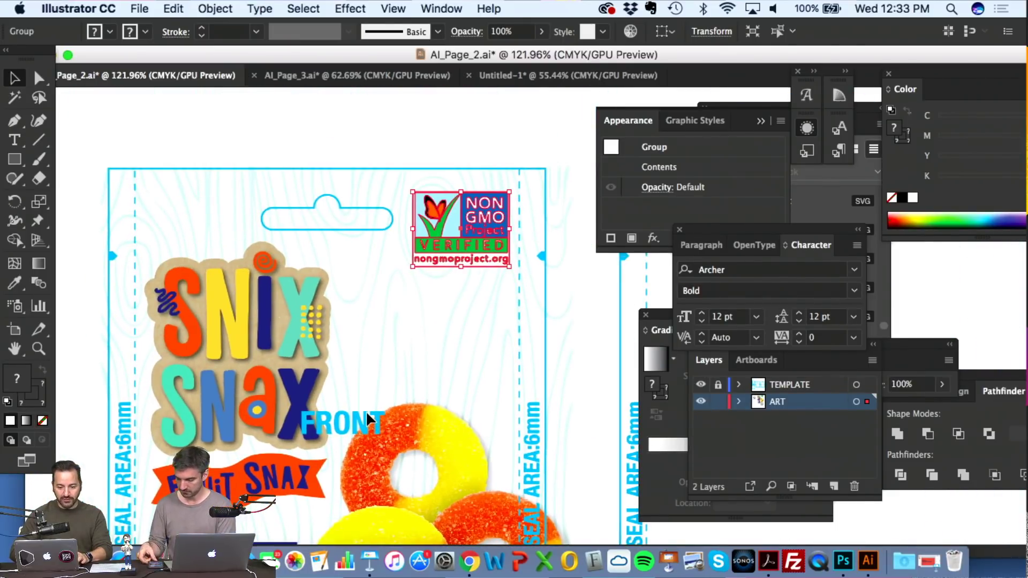
{"action": "left_click", "coordinate": [421, 108]}
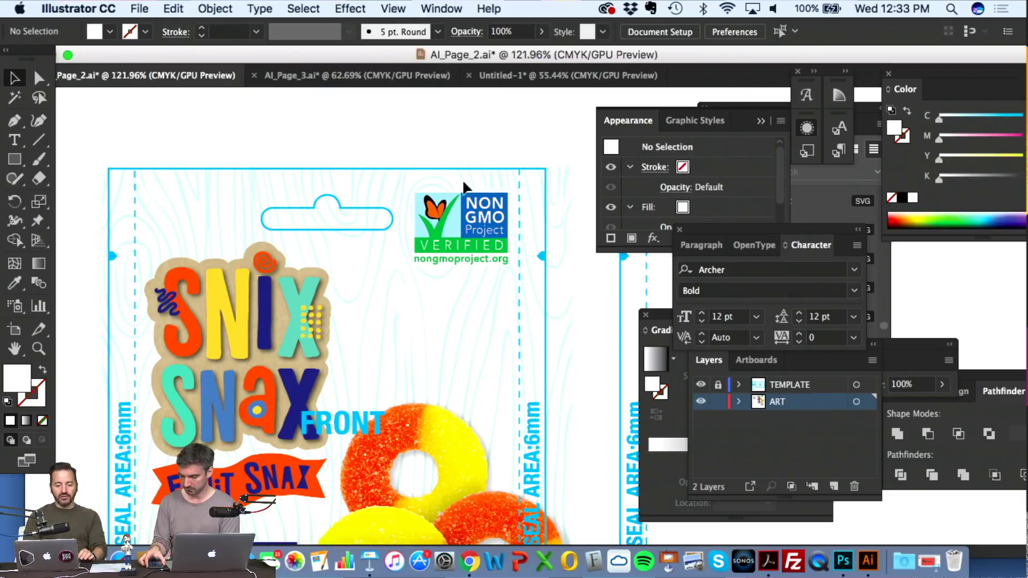
- Examine the Non-GMO logo's size and placement on the front panel, both close up and in the overall layout
{"action": "left_click", "coordinate": [475, 217]}
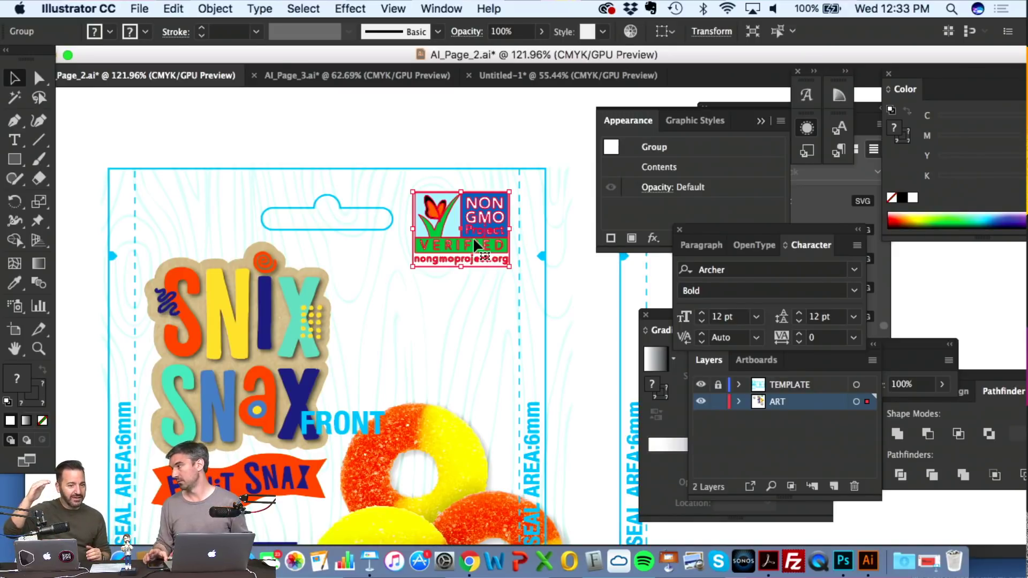
{"action": "scroll", "coordinate": [473, 242], "scroll_direction": "down", "scroll_amount": 3}
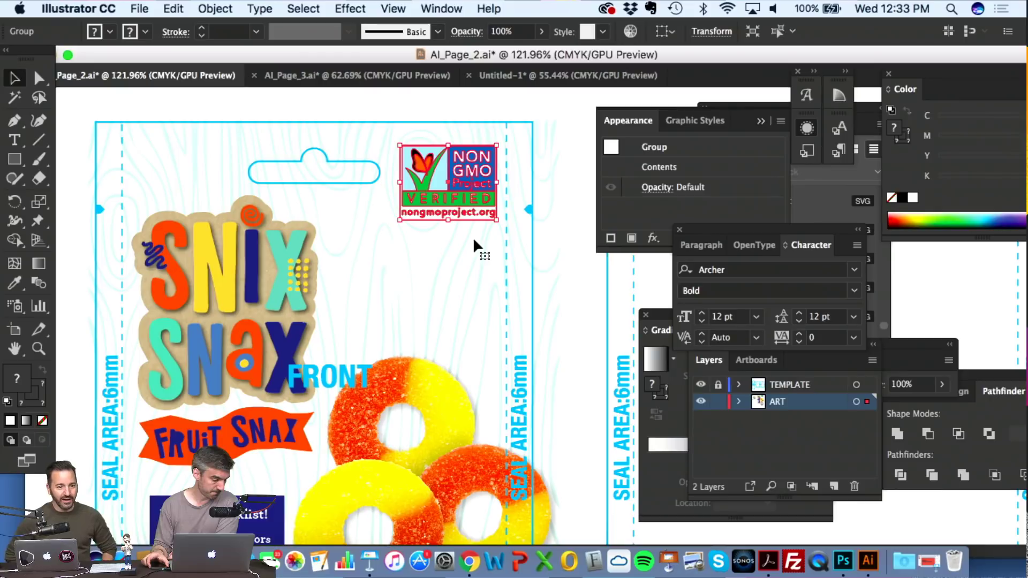
{"action": "scroll", "coordinate": [473, 236], "scroll_direction": "down", "scroll_amount": 5}
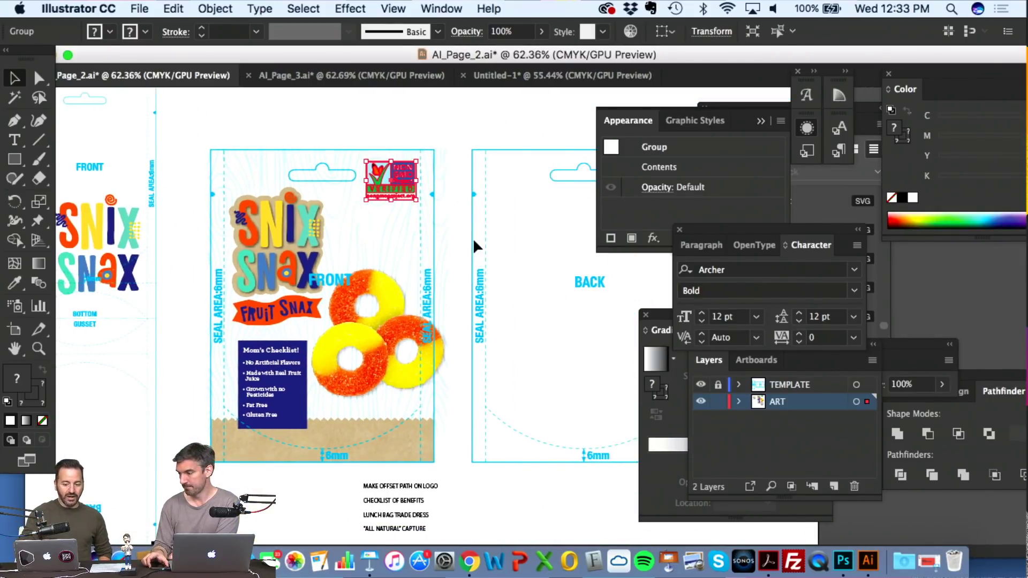
{"action": "scroll", "coordinate": [474, 242], "scroll_direction": "up", "scroll_amount": 6}
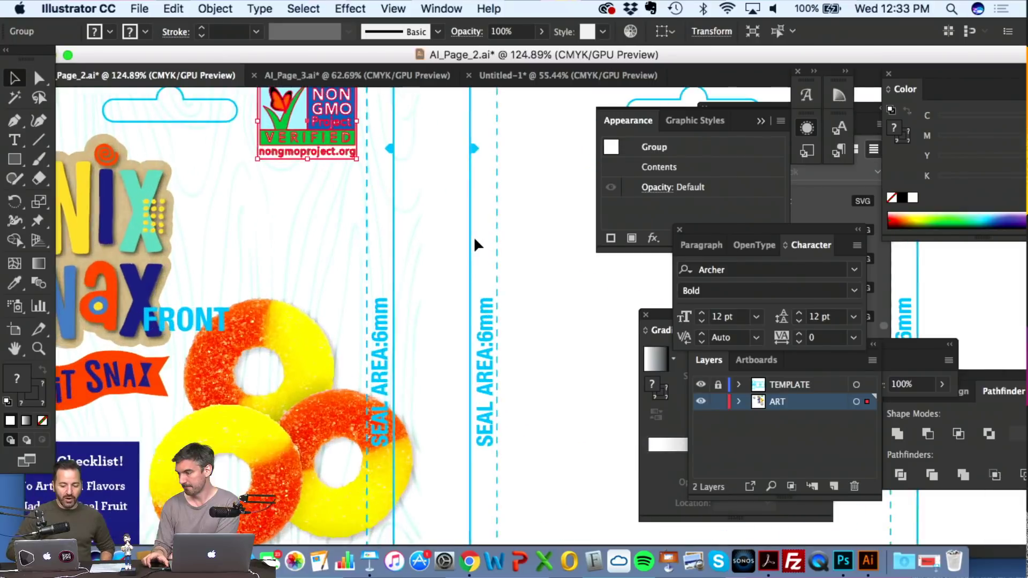
{"action": "left_click", "coordinate": [475, 238]}
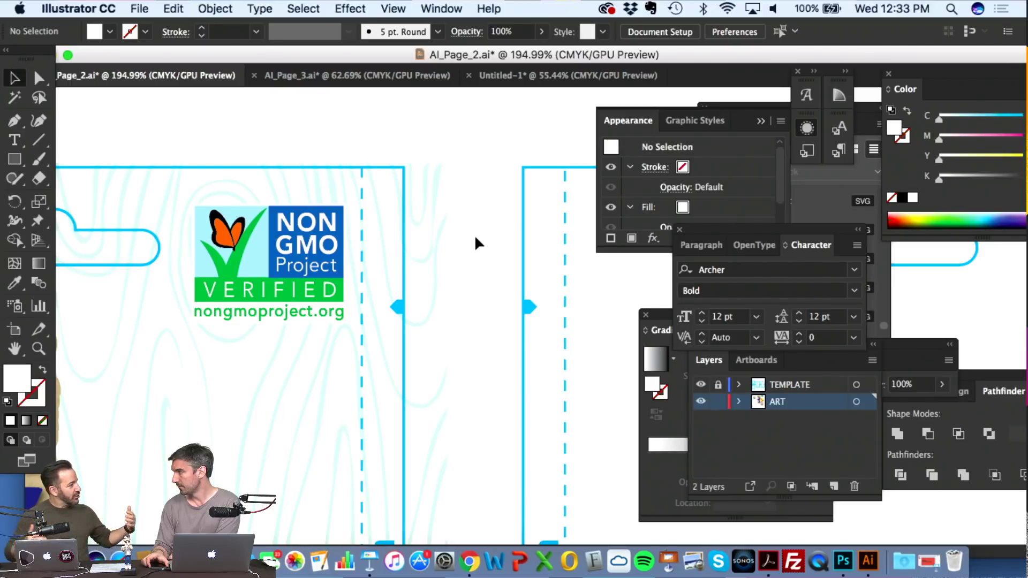
{"action": "scroll", "coordinate": [475, 242], "scroll_direction": "down", "scroll_amount": 1}
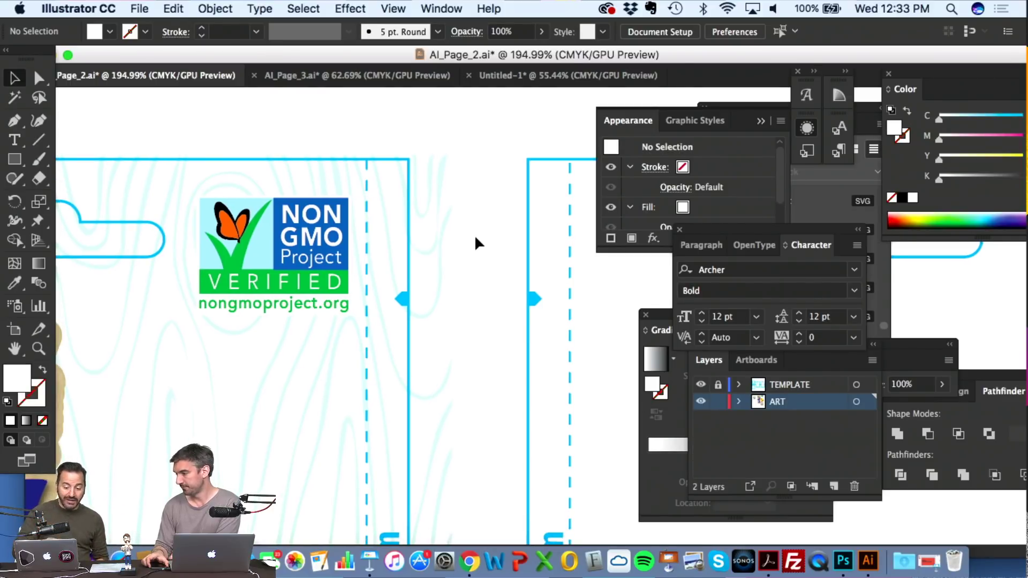
{"action": "scroll", "coordinate": [474, 234], "scroll_direction": "down", "scroll_amount": 2}
{"action": "scroll", "coordinate": [474, 234], "scroll_direction": "left", "scroll_amount": 2}
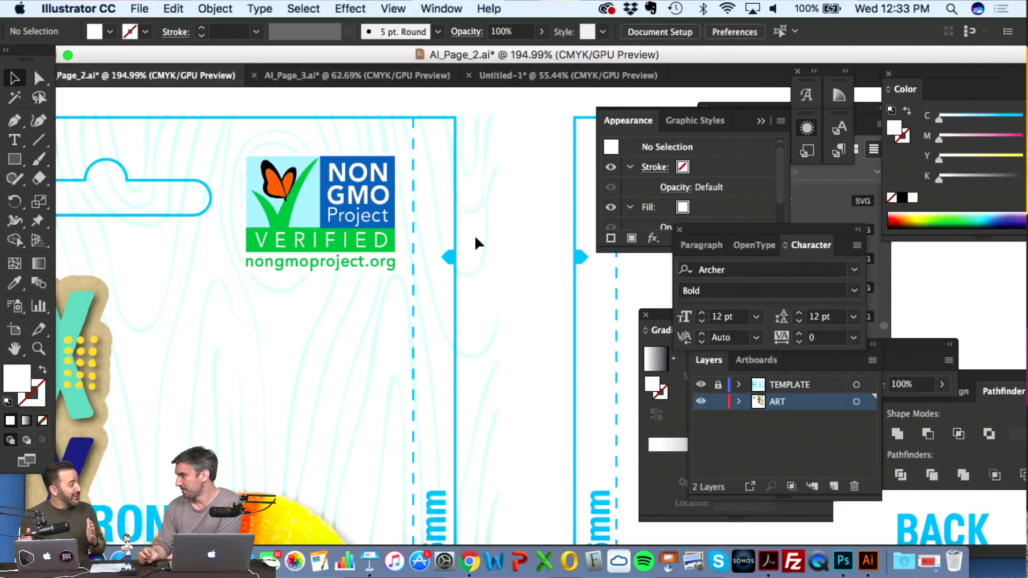
{"action": "scroll", "coordinate": [475, 235], "scroll_direction": "down", "scroll_amount": 3, "text": "alt"}
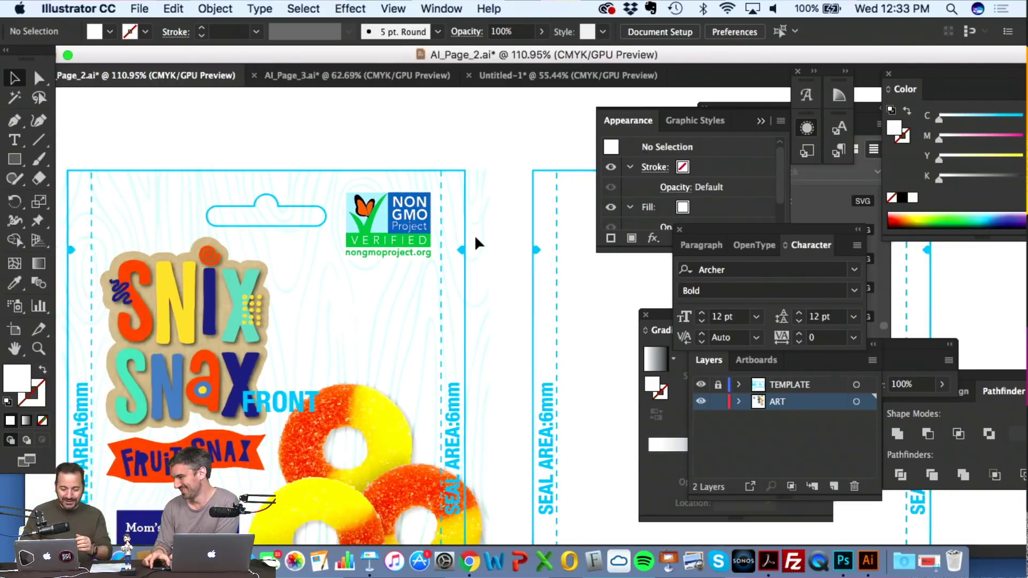
{"action": "scroll", "coordinate": [475, 235], "scroll_direction": "down", "scroll_amount": 2, "text": "alt"}
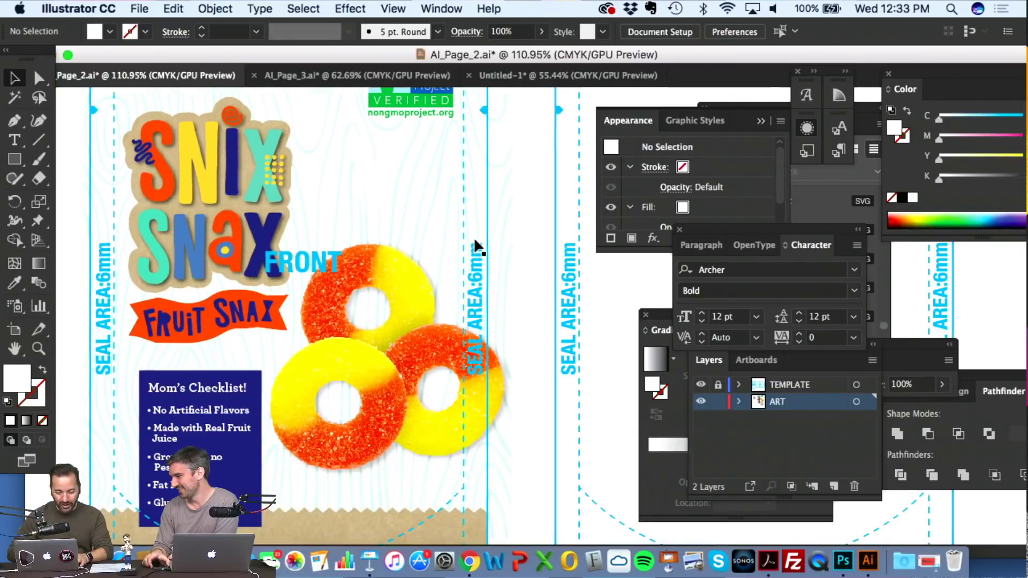
{"action": "scroll", "coordinate": [432, 342], "scroll_direction": "down", "scroll_amount": 2, "text": "alt"}
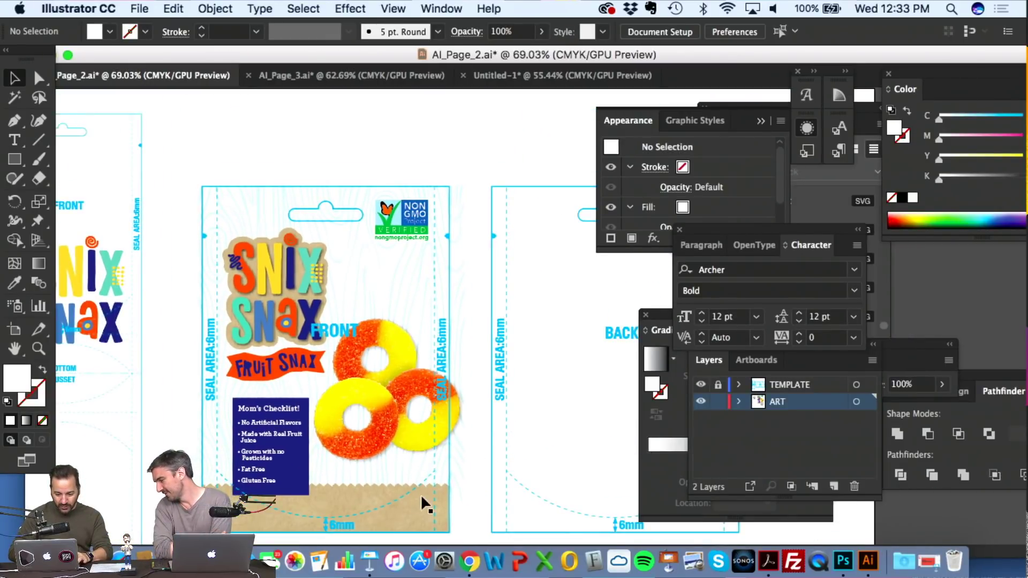
- Duplicate the zigzag-edged kraft paper strip along the front panel's top edge, flipped so its zigzag faces down
{"action": "left_click_drag", "start_coordinate": [421, 302], "coordinate": [450, 166]}
{"action": "left_click_drag", "start_coordinate": [235, 148], "coordinate": [243, 214]}
{"action": "scroll", "coordinate": [243, 214], "scroll_direction": "down", "scroll_amount": 1, "text": "alt"}
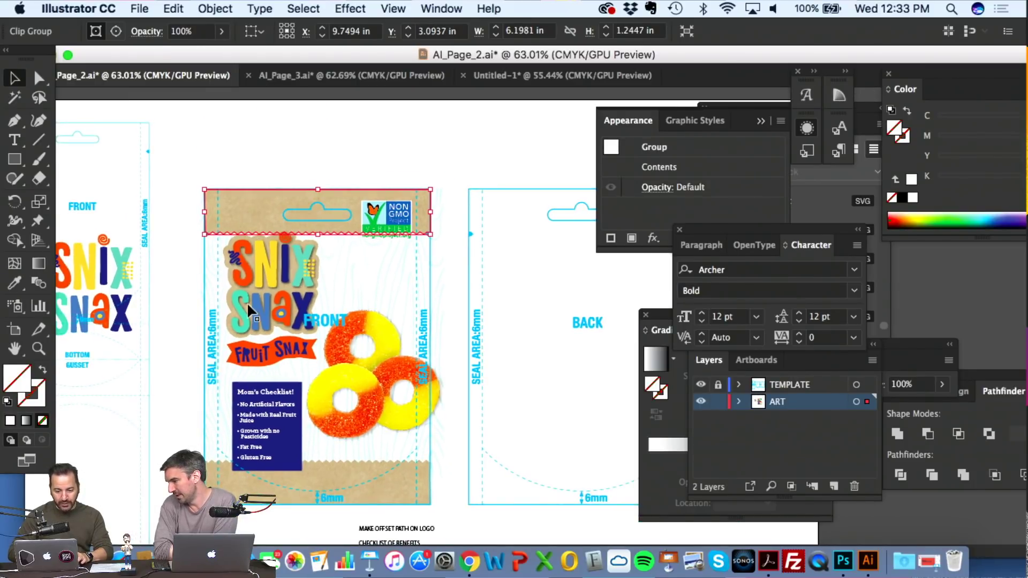
- Reduce the height of the top kraft paper strip slightly from its zigzag edge and deselect it
{"action": "scroll", "coordinate": [246, 302], "scroll_direction": "up", "scroll_amount": 1, "text": "alt"}
{"action": "scroll", "coordinate": [246, 302], "scroll_direction": "up", "scroll_amount": 1, "text": "alt"}
{"action": "scroll", "coordinate": [246, 156], "scroll_direction": "up", "scroll_amount": 3}
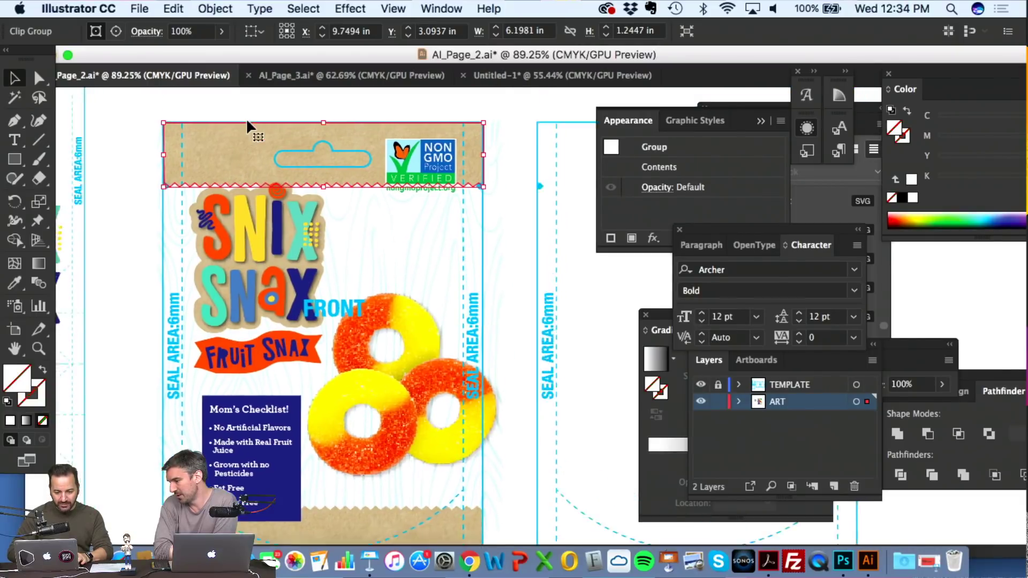
{"action": "left_click_drag", "start_coordinate": [315, 249], "coordinate": [315, 242]}
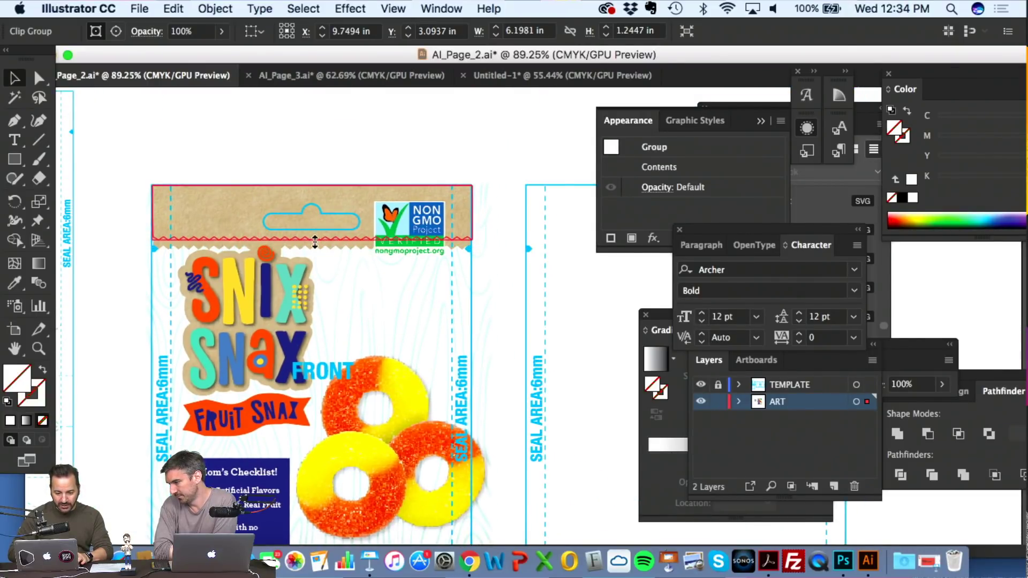
{"action": "left_click", "coordinate": [252, 136]}
{"action": "scroll", "coordinate": [226, 212], "scroll_direction": "down", "scroll_amount": 2}
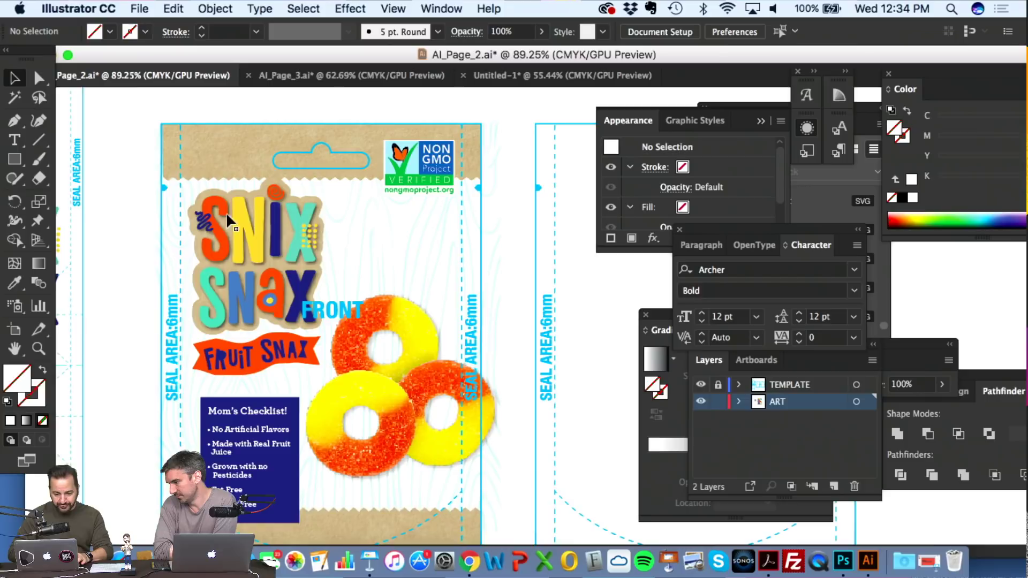
- Select the Snix Snax logo together with the Fruit Snax banner and move them slightly down, clear of the top strip
{"action": "left_click", "coordinate": [217, 232]}
{"action": "left_click", "coordinate": [269, 263], "text": "shift"}
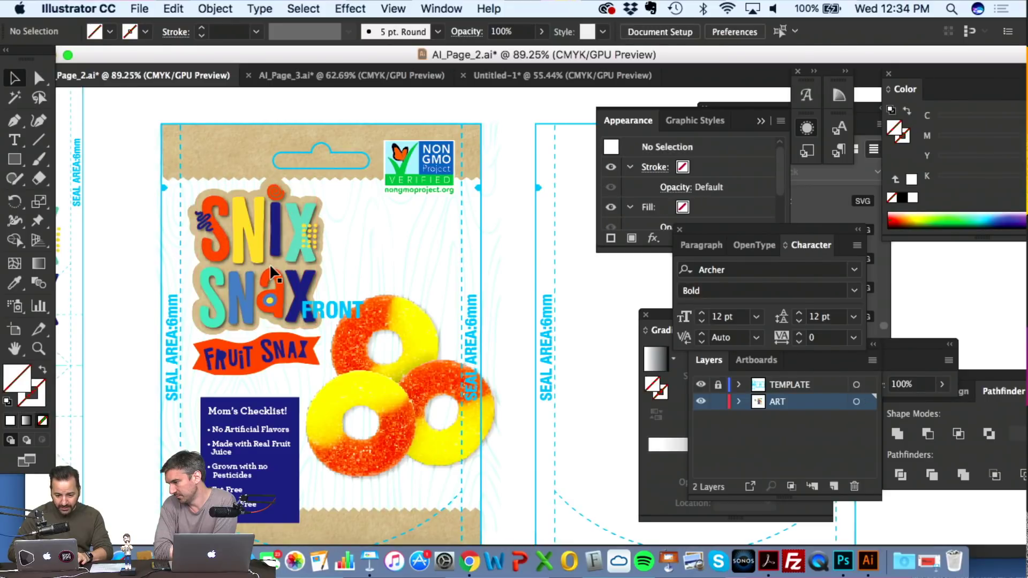
{"action": "left_click", "coordinate": [300, 255]}
{"action": "left_click", "coordinate": [322, 237], "text": "shift"}
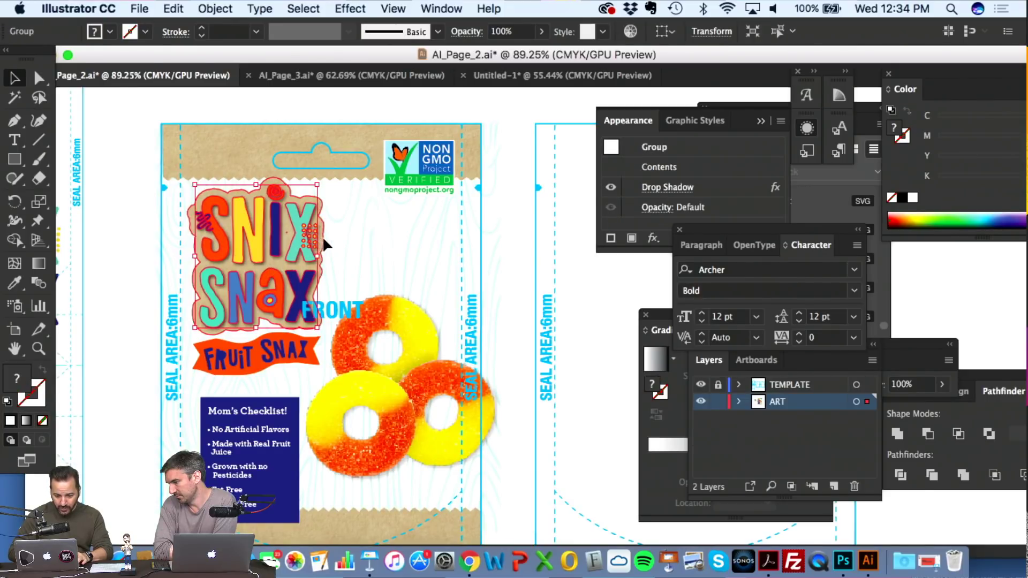
{"action": "left_click", "coordinate": [211, 347], "text": "shift"}
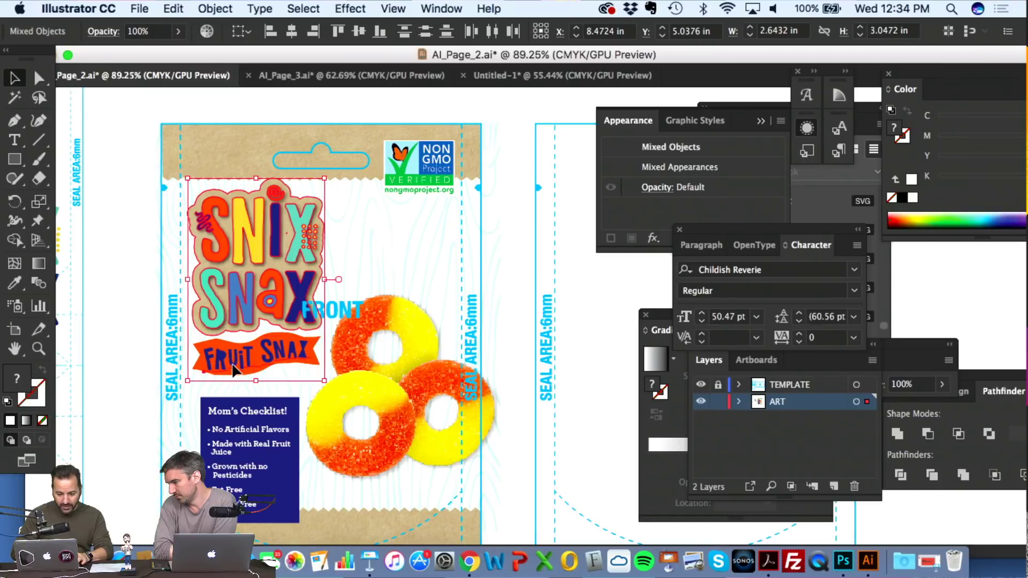
{"action": "left_click_drag", "start_coordinate": [212, 347], "coordinate": [217, 348]}
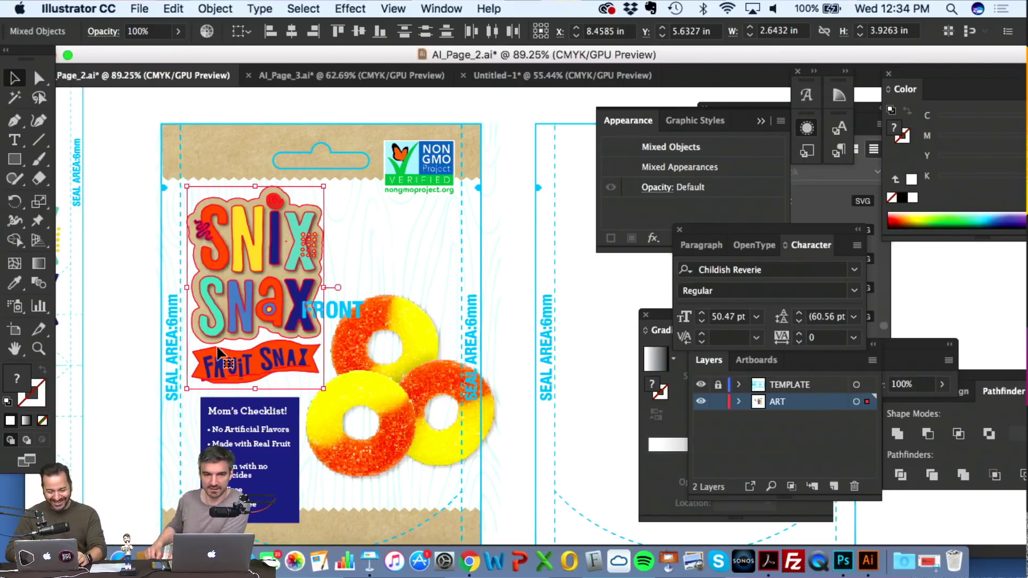
{"action": "left_click", "coordinate": [131, 374]}
- Scale the candy ring product image down slightly and position it beside the "Mom's Checklist!" box on the front panel
{"action": "scroll", "coordinate": [131, 374], "scroll_direction": "down", "scroll_amount": 3}
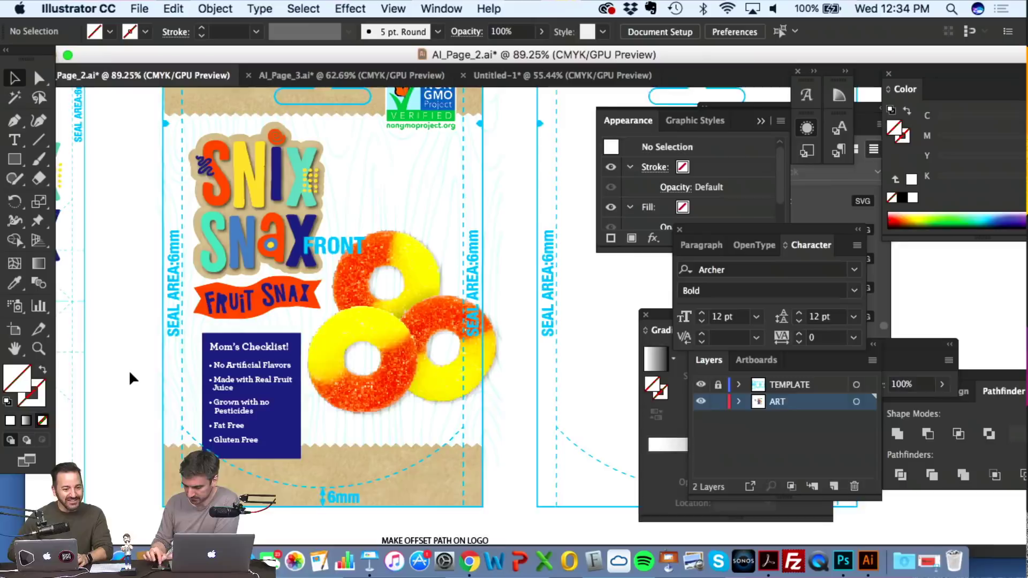
{"action": "scroll", "coordinate": [129, 369], "scroll_direction": "down", "scroll_amount": 3}
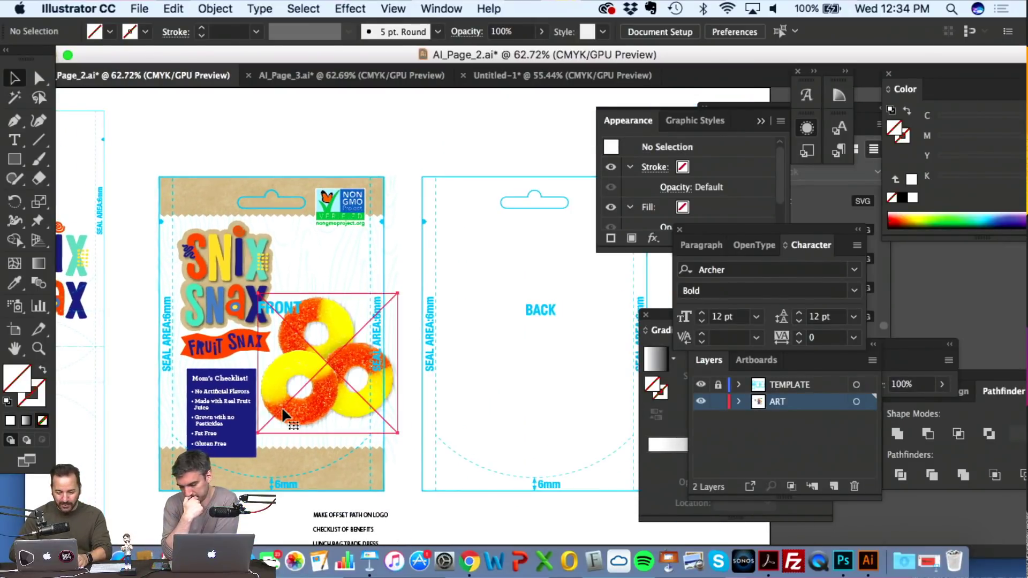
{"action": "left_click", "coordinate": [284, 415]}
{"action": "left_click_drag", "start_coordinate": [259, 294], "coordinate": [272, 313]}
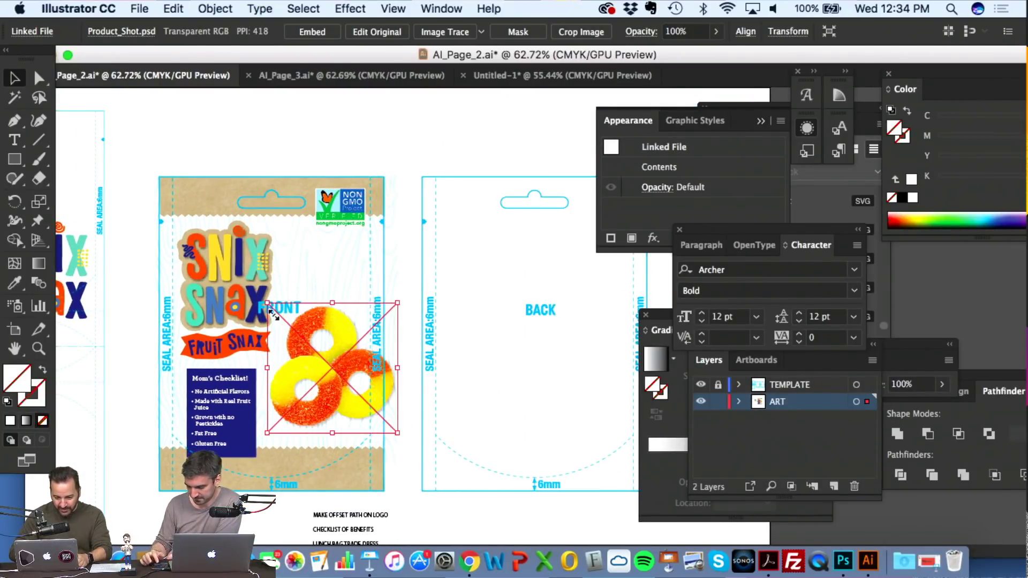
{"action": "left_click", "coordinate": [478, 458]}
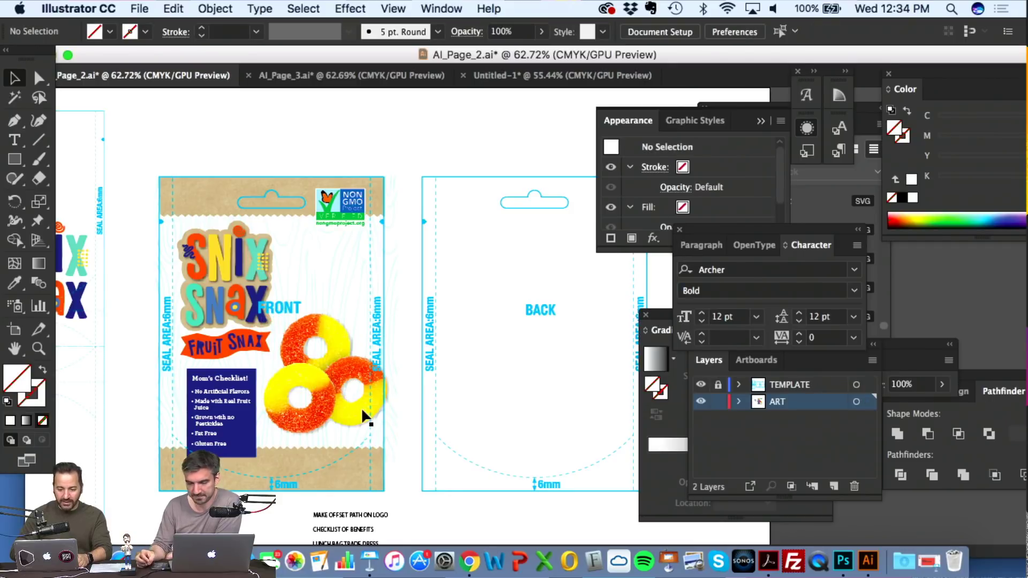
{"action": "scroll", "coordinate": [361, 405], "scroll_direction": "up", "scroll_amount": 3}
{"action": "scroll", "coordinate": [361, 405], "scroll_direction": "left", "scroll_amount": 4}
{"action": "scroll", "coordinate": [361, 405], "scroll_direction": "up", "scroll_amount": 2}
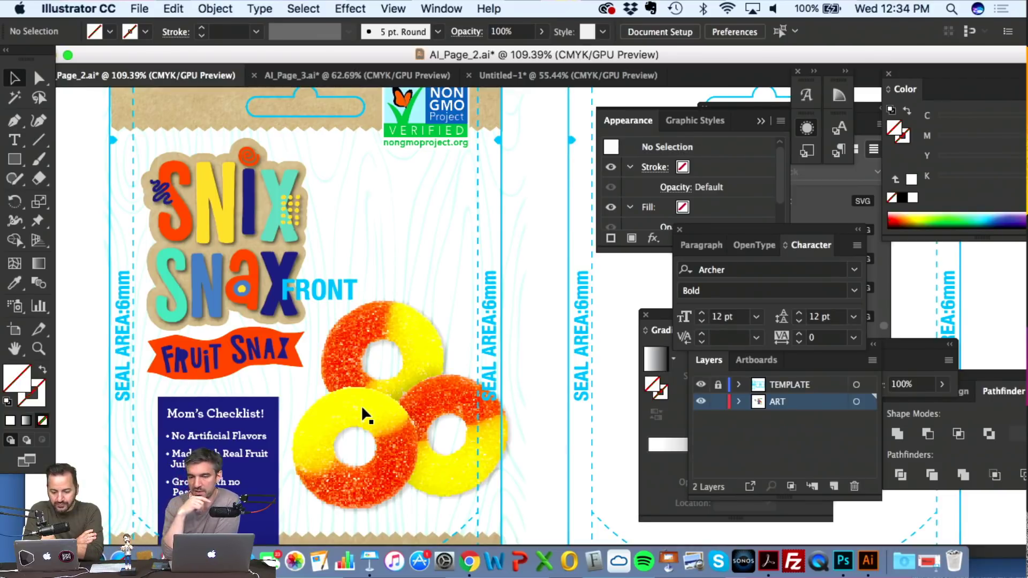
{"action": "scroll", "coordinate": [380, 345], "scroll_direction": "up", "scroll_amount": 5}
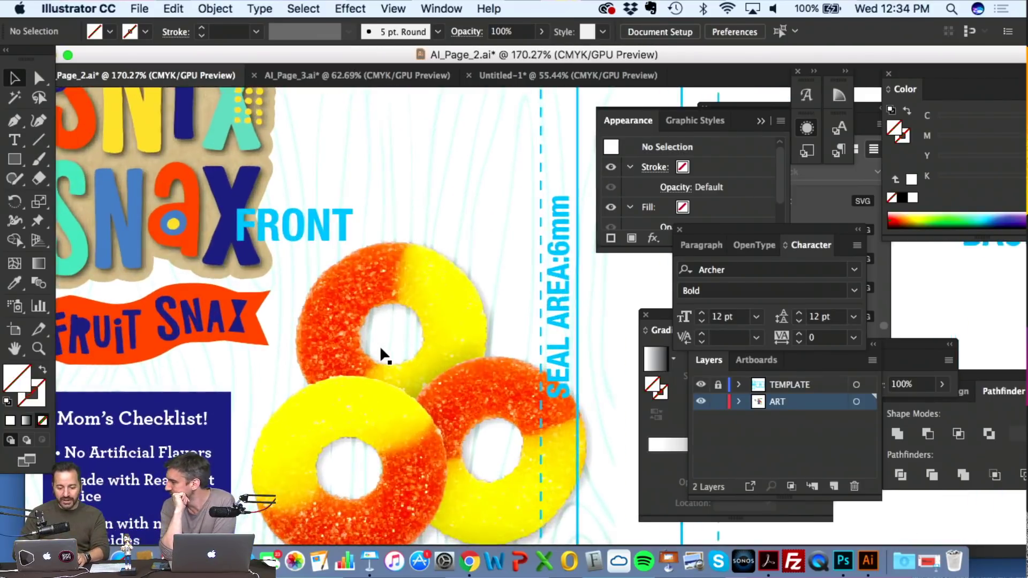
{"action": "scroll", "coordinate": [380, 346], "scroll_direction": "down", "scroll_amount": 8}
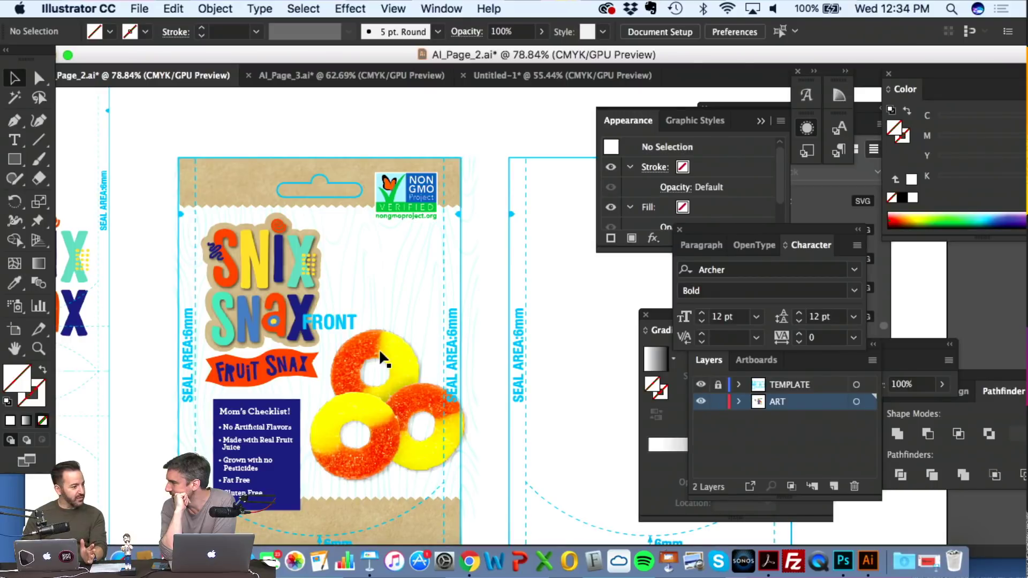
{"action": "scroll", "coordinate": [378, 349], "scroll_direction": "up", "scroll_amount": 1}
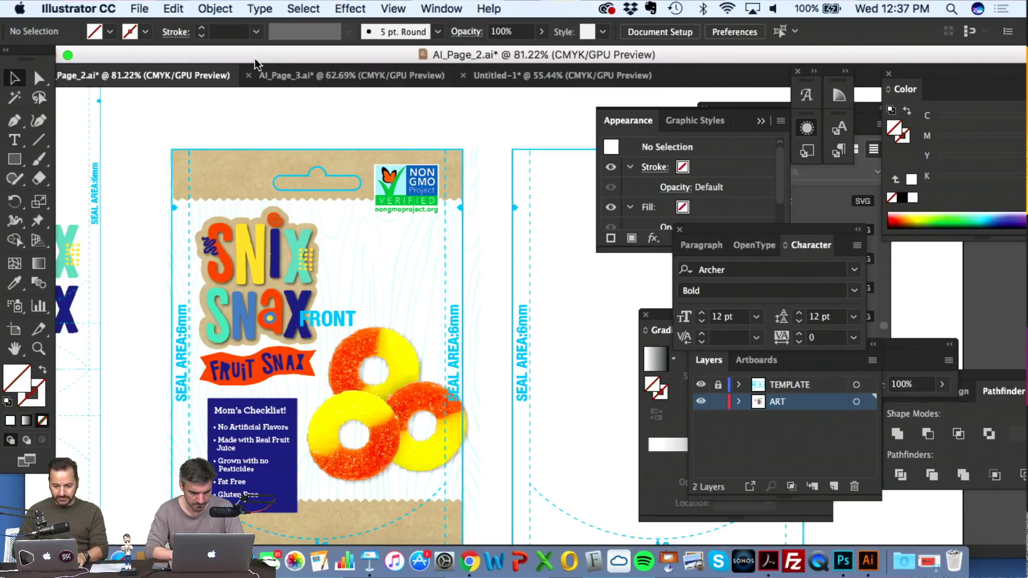
- Switch to Chrome and open the Brand New site at underconsideration.com/brandnew
{"action": "left_click_drag", "start_coordinate": [256, 59], "coordinate": [266, 220]}
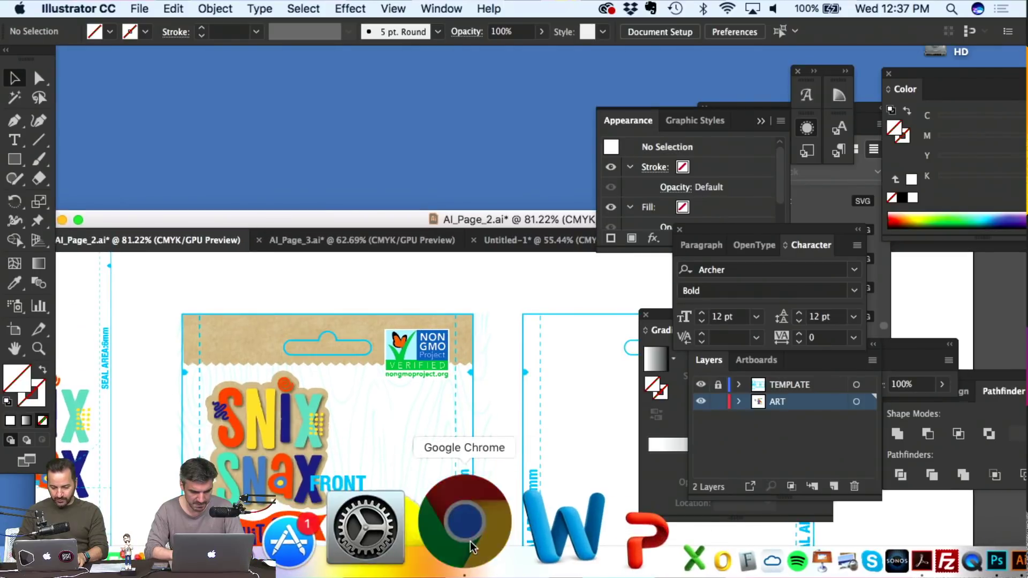
{"action": "left_click", "coordinate": [471, 542]}
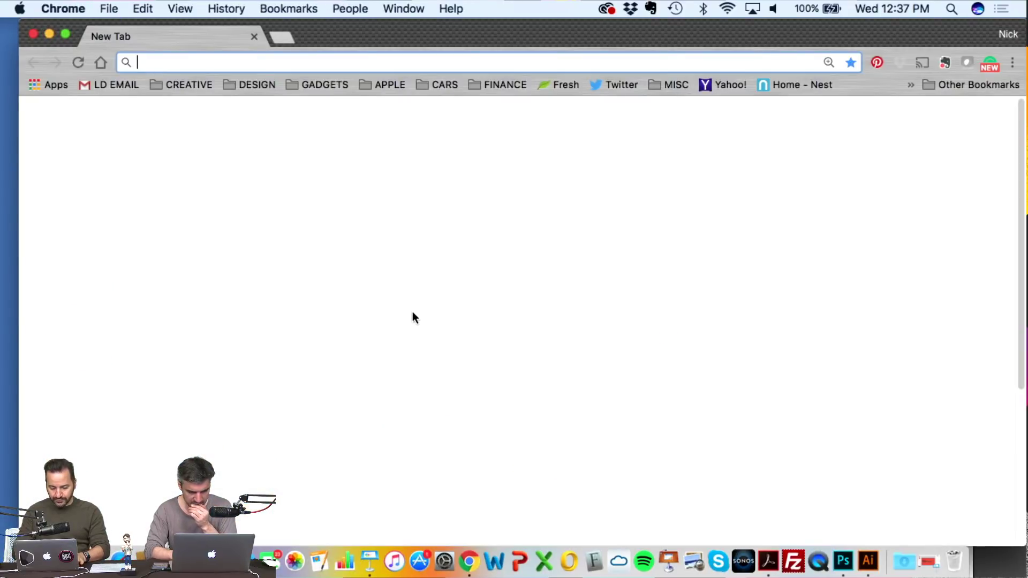
{"action": "type", "text": "brand"}
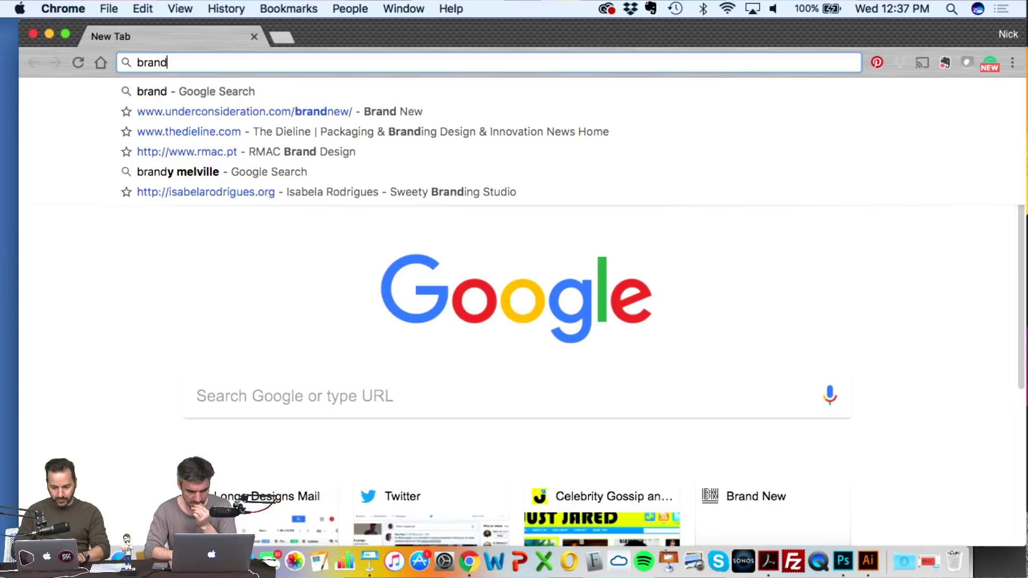
{"action": "left_click", "coordinate": [294, 111]}
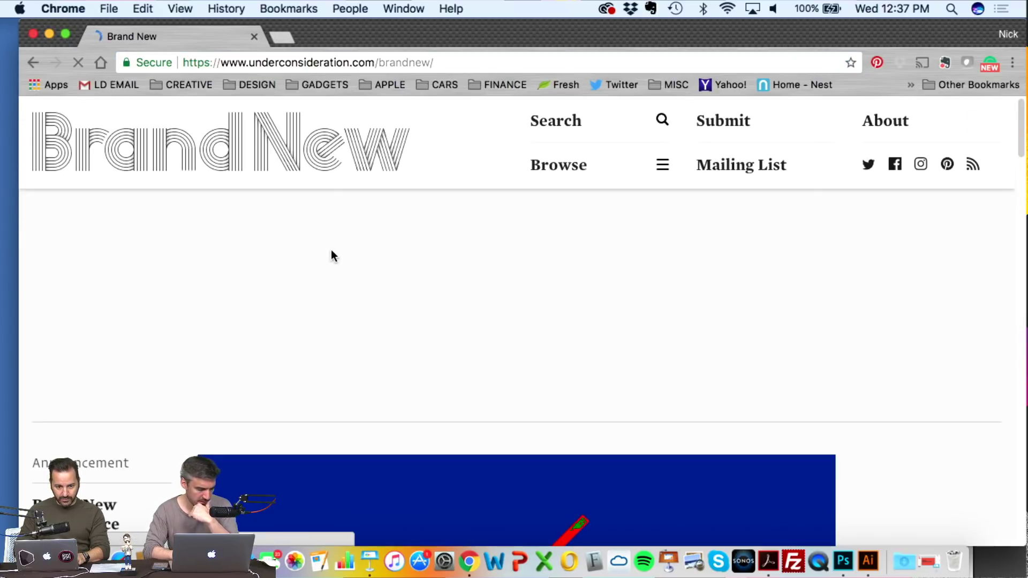
- Search the Brand New site for "stumptown"
{"action": "left_click", "coordinate": [663, 119]}
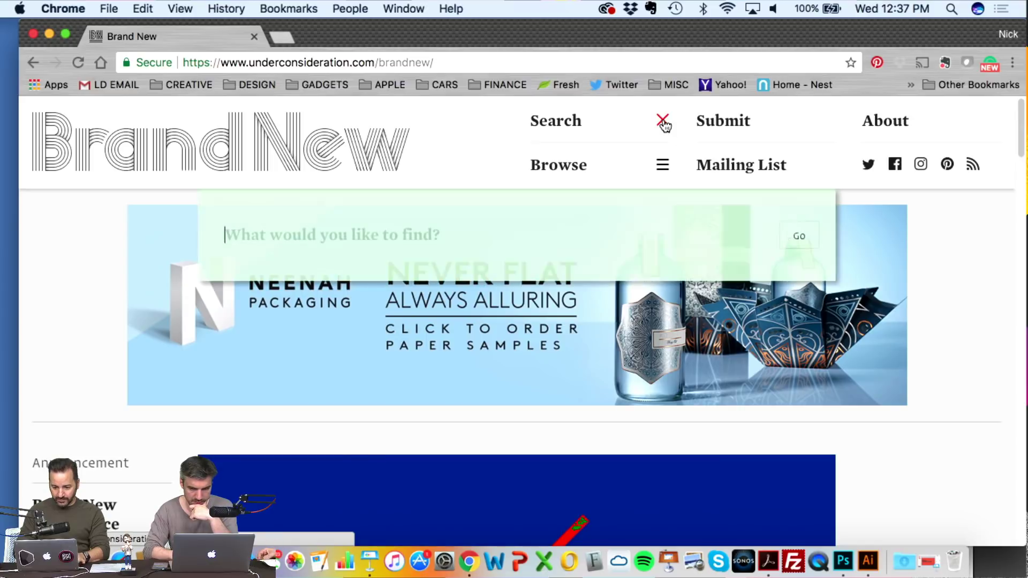
{"action": "type", "text": "stumptown"}
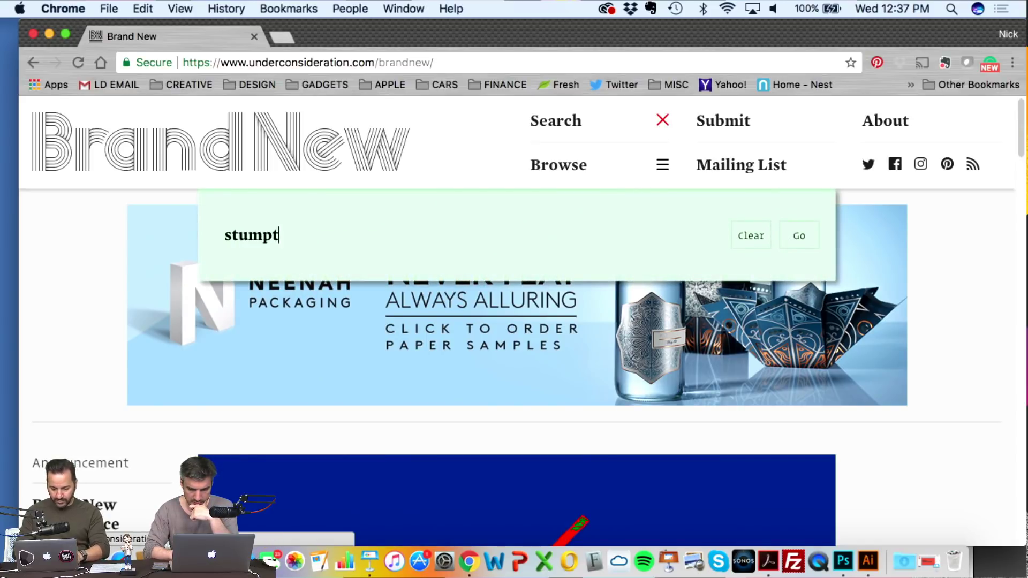
{"action": "key", "text": "Return"}
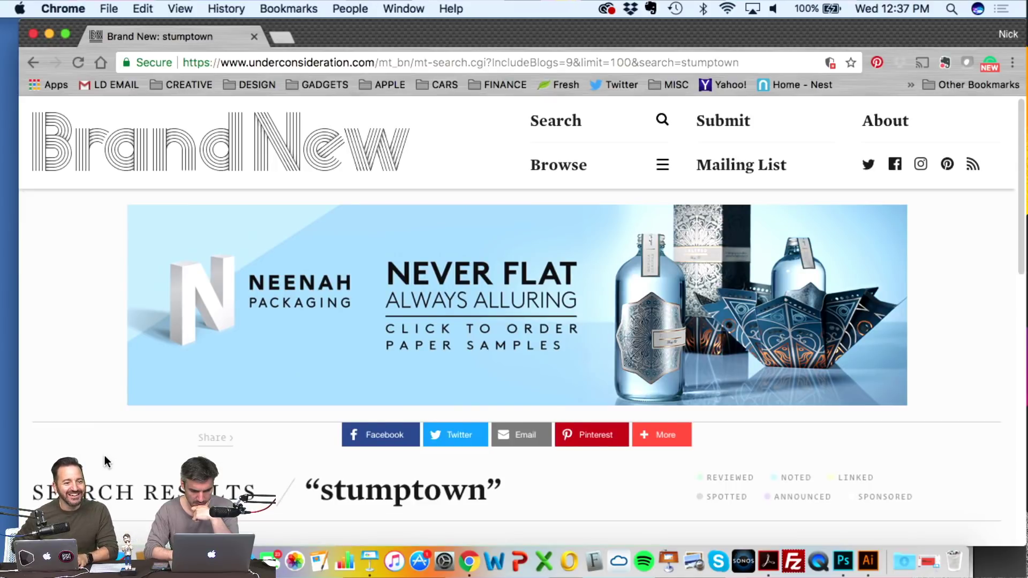
- Open the article on LAND's new packaging for Stumptown Coffee Roasters and examine the photo of the old kraft paper bags
{"action": "scroll", "coordinate": [105, 462], "scroll_direction": "down", "scroll_amount": 1}
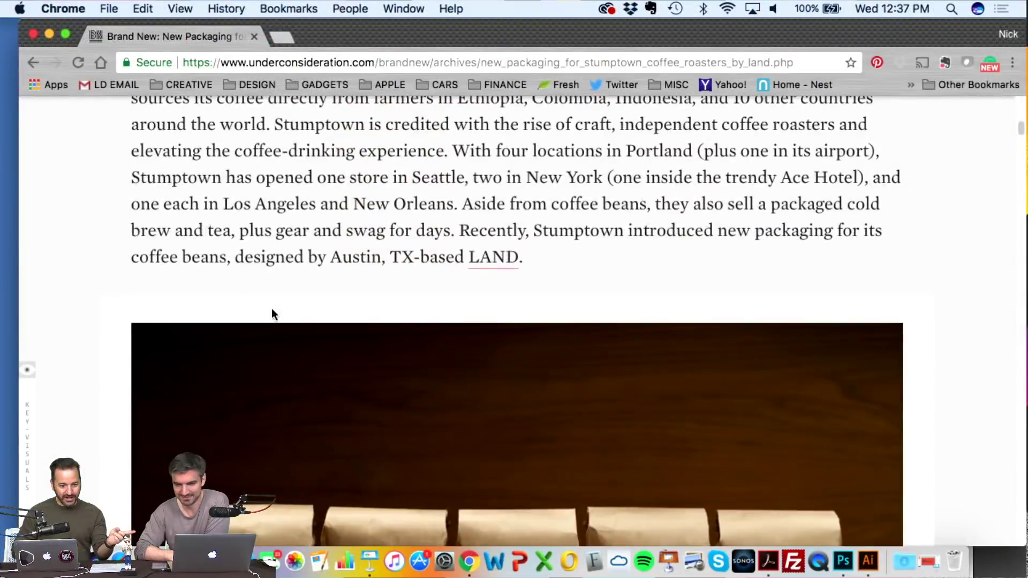
{"action": "scroll", "coordinate": [271, 307], "scroll_direction": "down", "scroll_amount": 3}
{"action": "scroll", "coordinate": [272, 311], "scroll_direction": "down", "scroll_amount": 5}
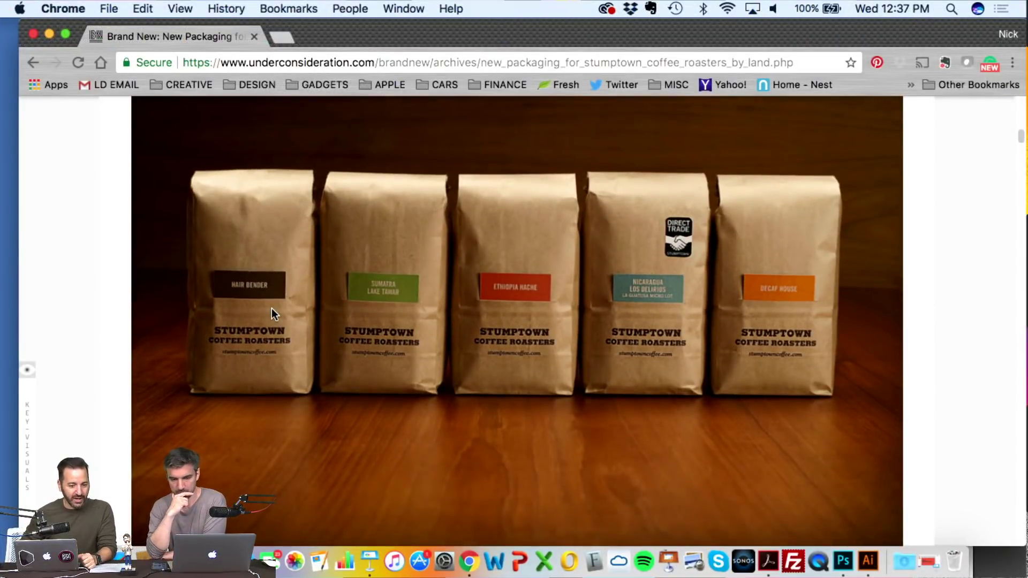
{"action": "scroll", "coordinate": [271, 311], "scroll_direction": "down", "scroll_amount": 1}
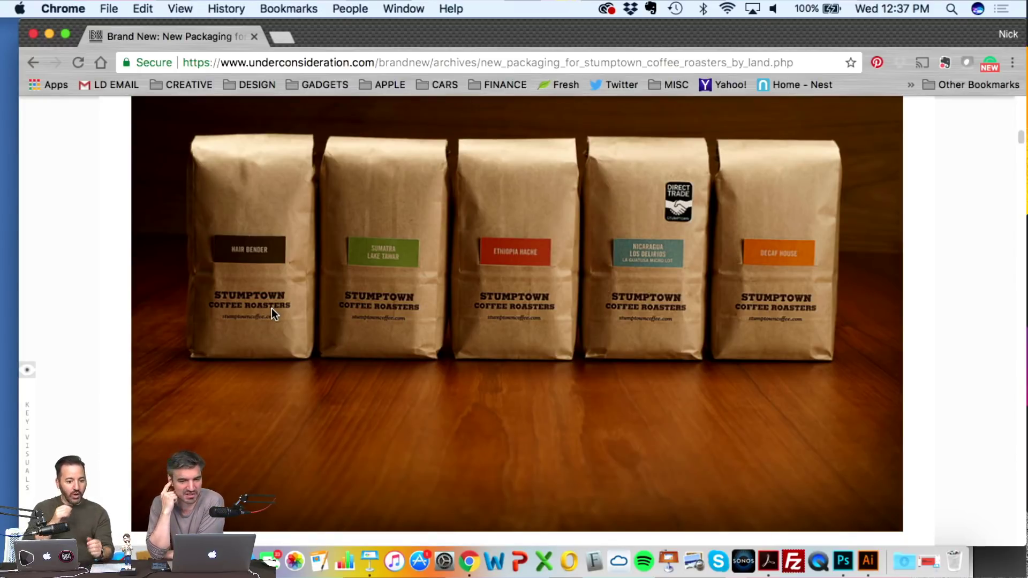
{"action": "scroll", "coordinate": [271, 308], "scroll_direction": "down", "scroll_amount": 3}
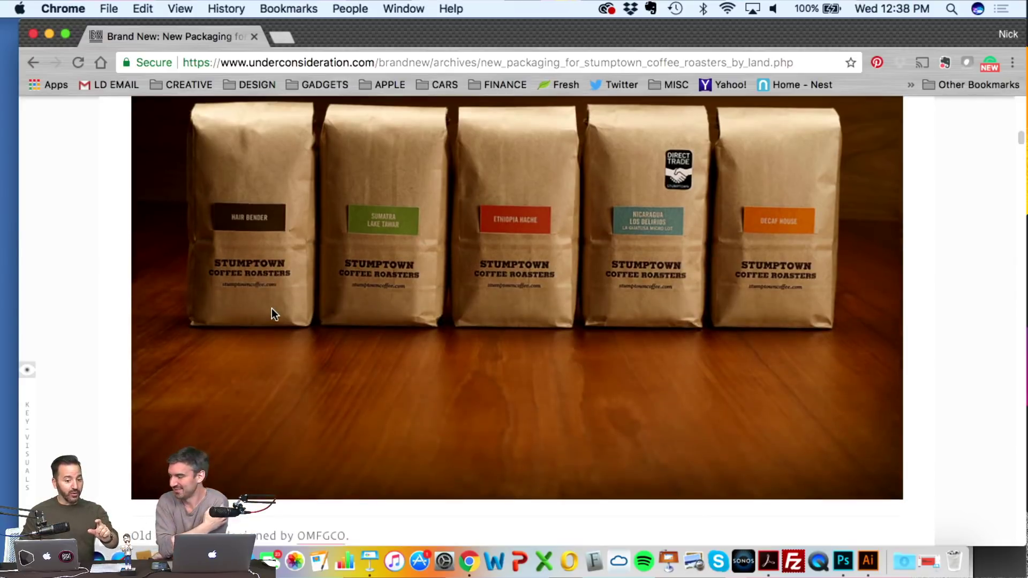
- Examine the large views and the lineup of the new Stumptown bags, comparing bag colours and label bands
{"action": "scroll", "coordinate": [272, 308], "scroll_direction": "down", "scroll_amount": 15}
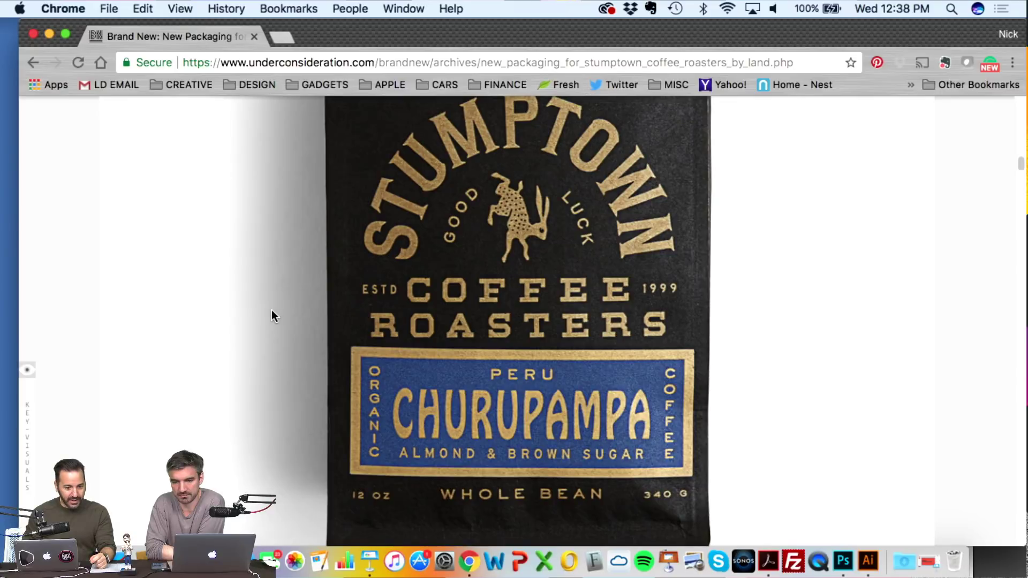
{"action": "scroll", "coordinate": [470, 319], "scroll_direction": "down", "scroll_amount": 20}
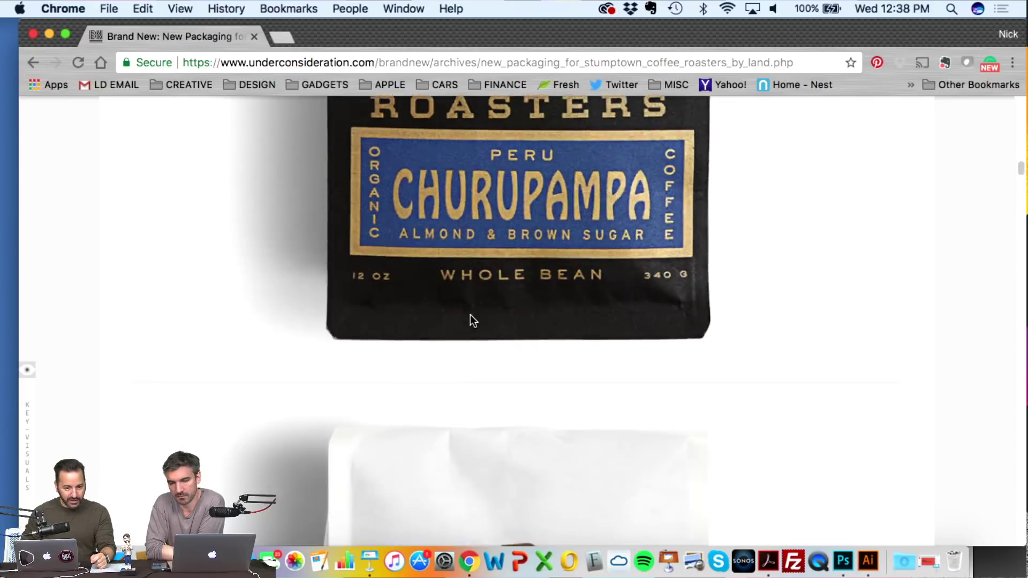
{"action": "scroll", "coordinate": [470, 320], "scroll_direction": "down", "scroll_amount": 20}
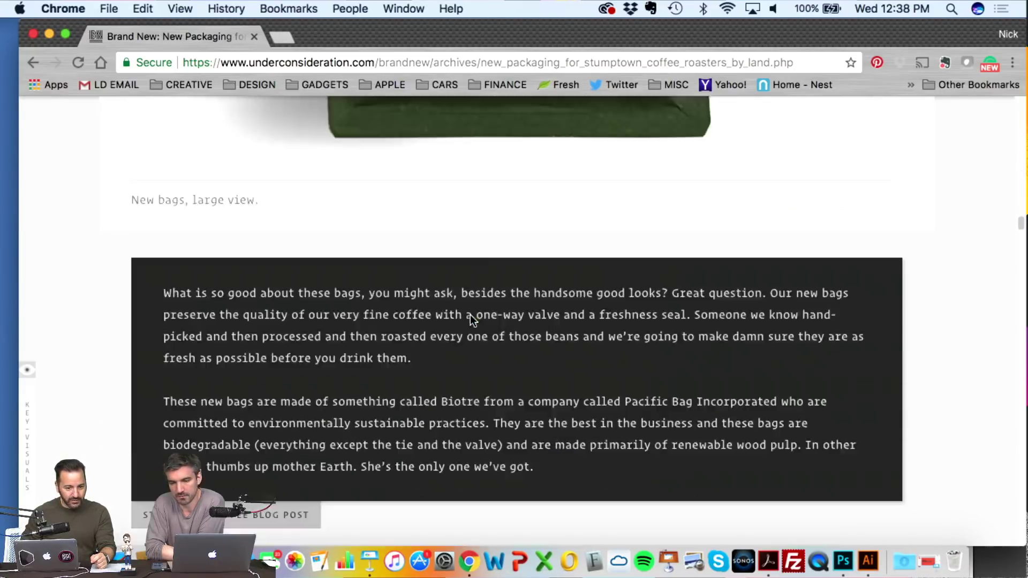
{"action": "scroll", "coordinate": [471, 316], "scroll_direction": "up", "scroll_amount": 1}
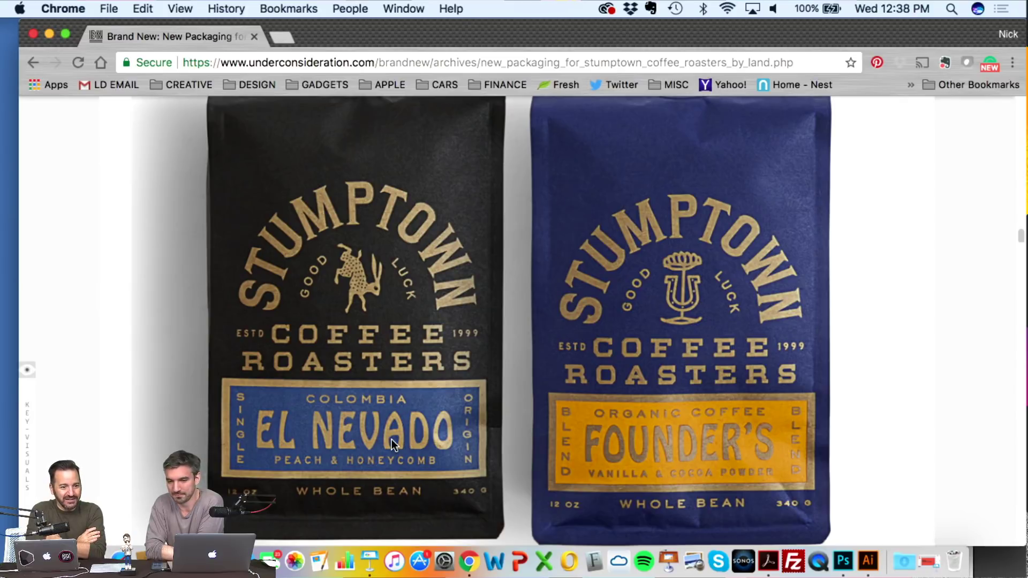
{"action": "scroll", "coordinate": [391, 439], "scroll_direction": "down", "scroll_amount": 15}
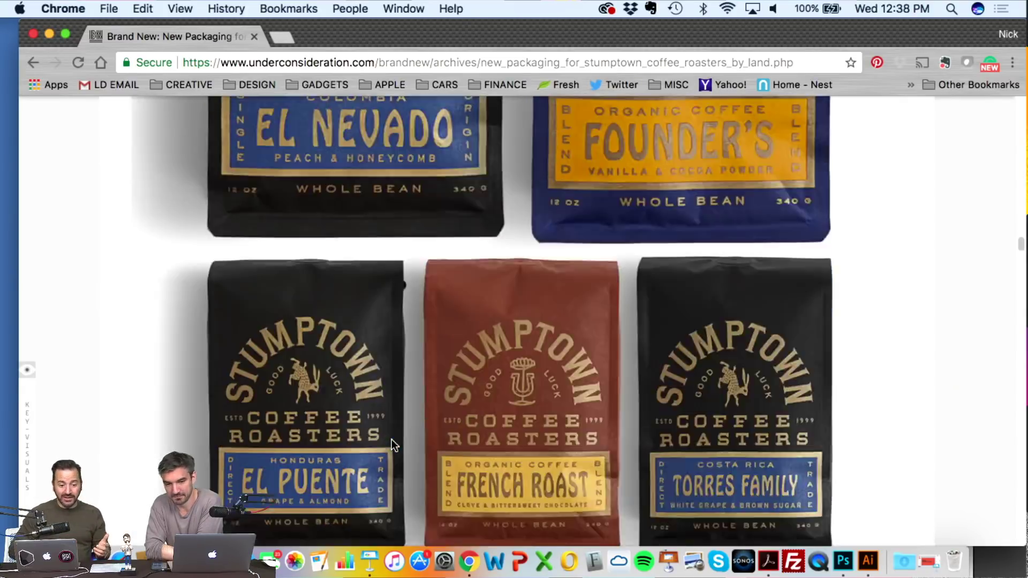
{"action": "scroll", "coordinate": [390, 439], "scroll_direction": "up", "scroll_amount": 3}
{"action": "scroll", "coordinate": [391, 439], "scroll_direction": "up", "scroll_amount": 2}
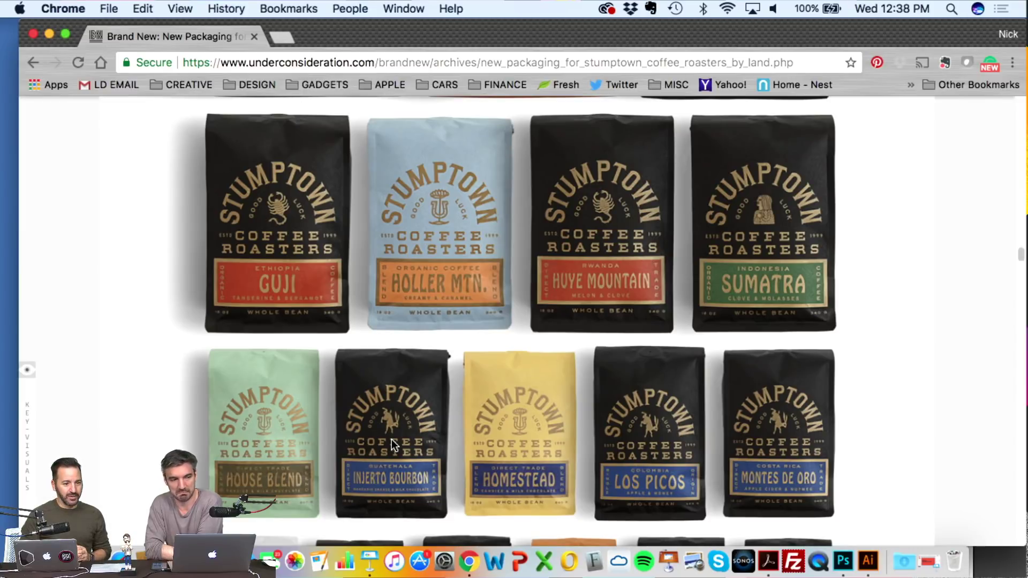
{"action": "scroll", "coordinate": [391, 440], "scroll_direction": "down", "scroll_amount": 4}
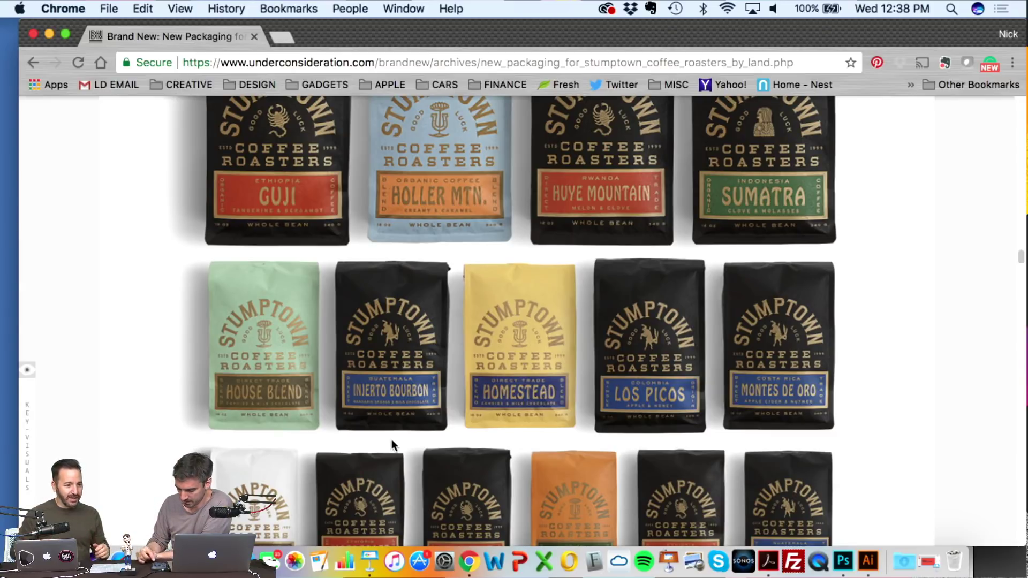
- Read the article's comments on the bags' typography and colours and examine the group photos of the coloured Stumptown bags
{"action": "scroll", "coordinate": [391, 441], "scroll_direction": "down", "scroll_amount": 20}
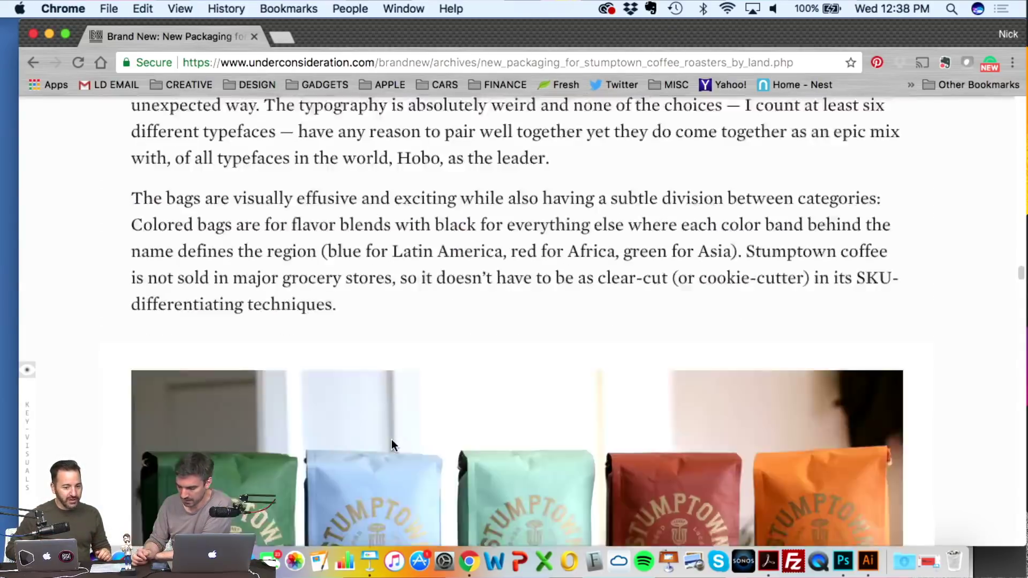
{"action": "scroll", "coordinate": [392, 441], "scroll_direction": "up", "scroll_amount": 15}
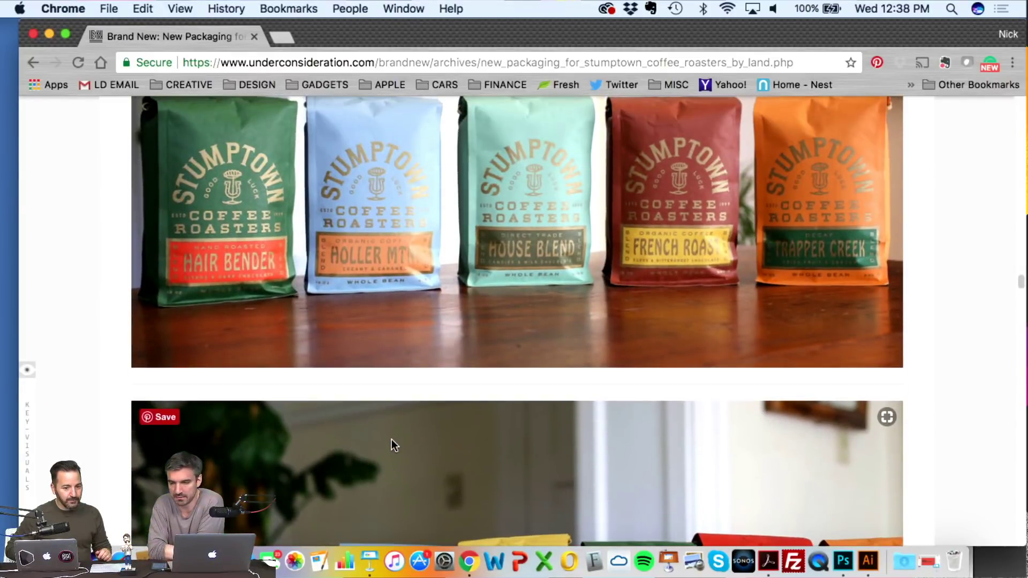
{"action": "scroll", "coordinate": [394, 445], "scroll_direction": "down", "scroll_amount": 10}
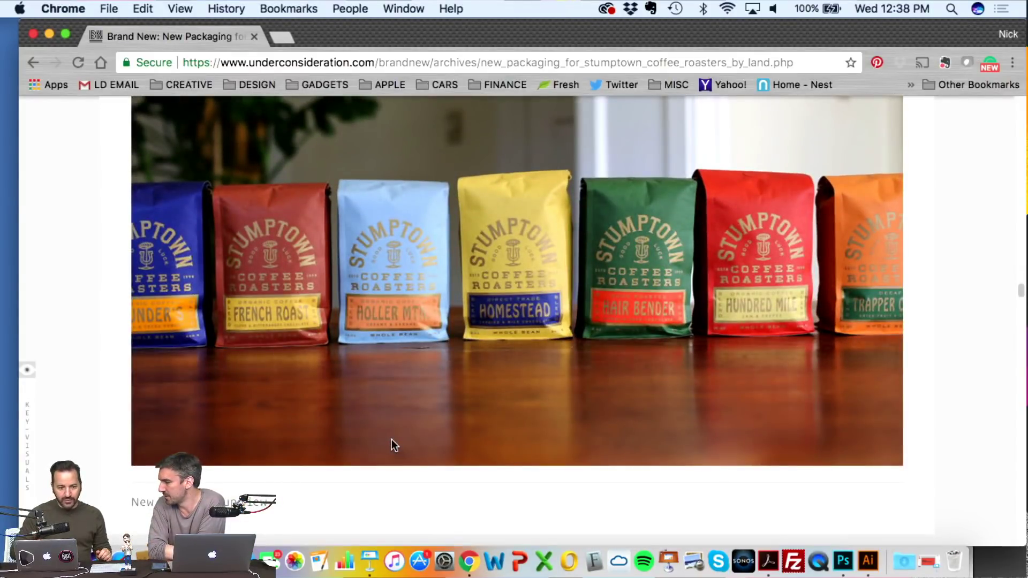
{"action": "scroll", "coordinate": [395, 446], "scroll_direction": "down", "scroll_amount": 12}
{"action": "scroll", "coordinate": [393, 445], "scroll_direction": "down", "scroll_amount": 8}
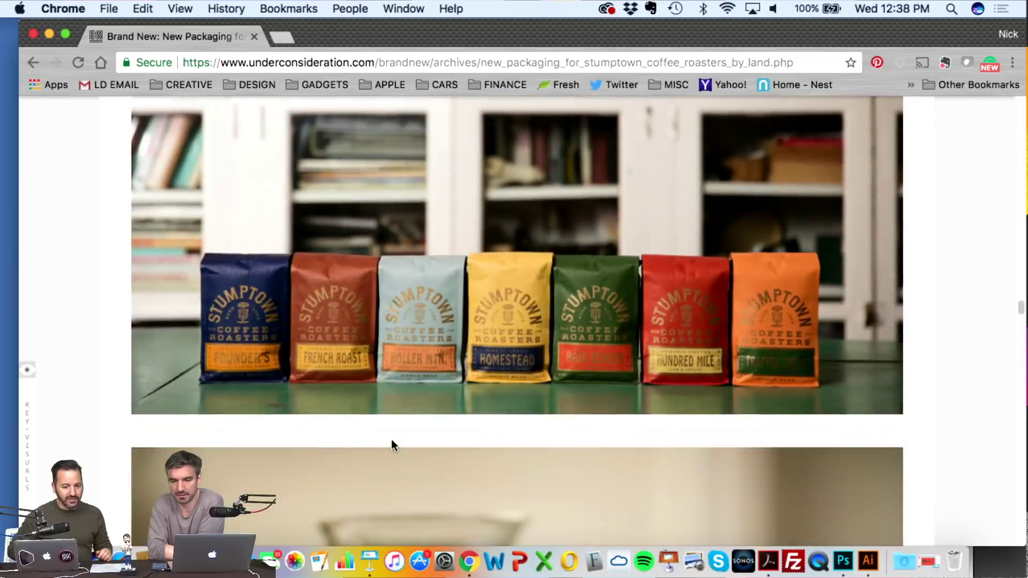
{"action": "scroll", "coordinate": [391, 438], "scroll_direction": "up", "scroll_amount": 3}
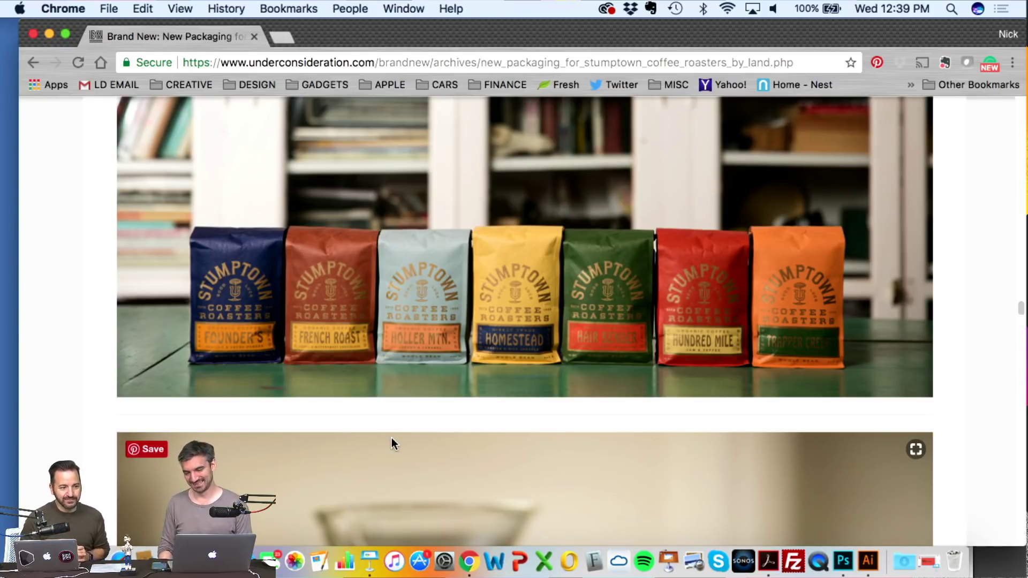
- Close the packaging article and return to AI_Page_2.ai in Illustrator, with its window moved back up to the full working area
{"action": "key", "text": "super+w"}
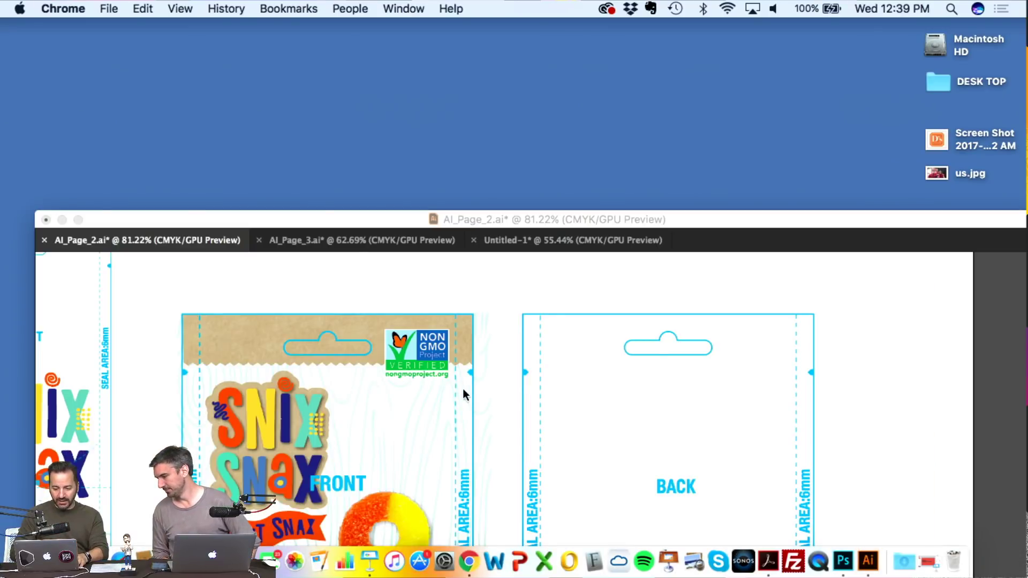
{"action": "double_click", "coordinate": [323, 218]}
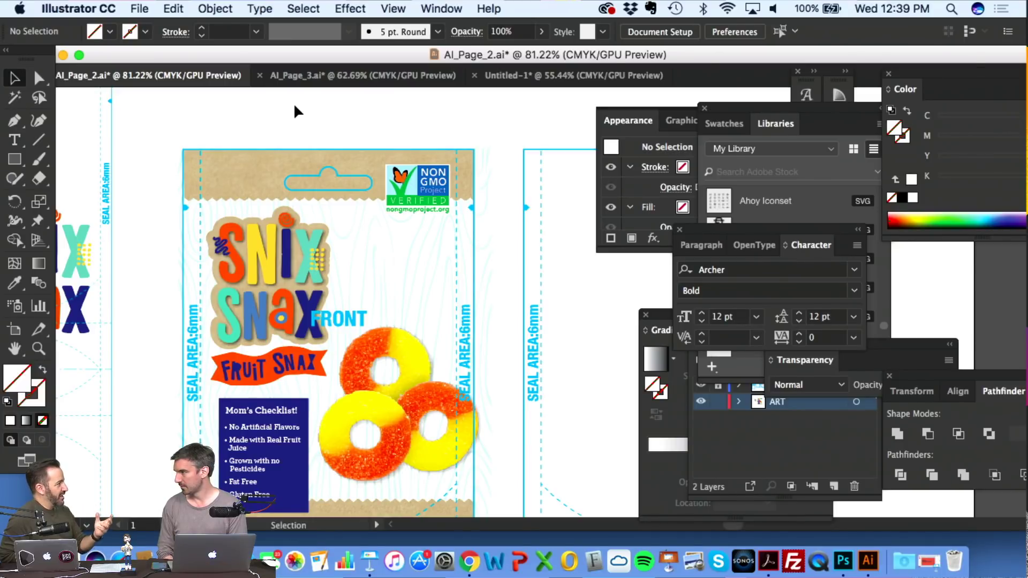
{"action": "scroll", "coordinate": [295, 110], "scroll_direction": "down", "scroll_amount": 4}
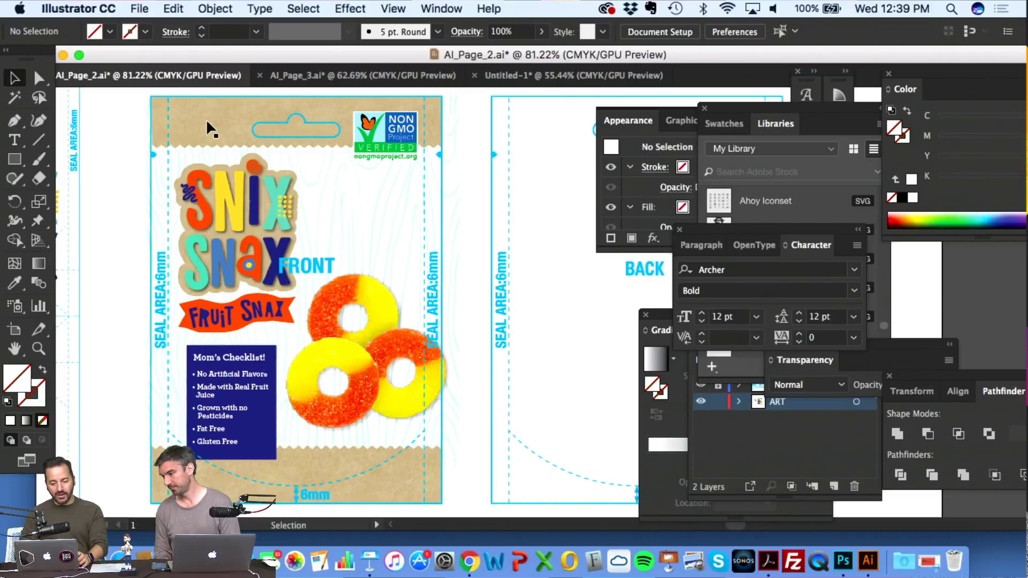
- Delete the kraft paper strip along the front panel's top edge and the wood grain pattern behind the artwork
{"action": "left_click", "coordinate": [207, 119]}
{"action": "key", "text": "Delete"}
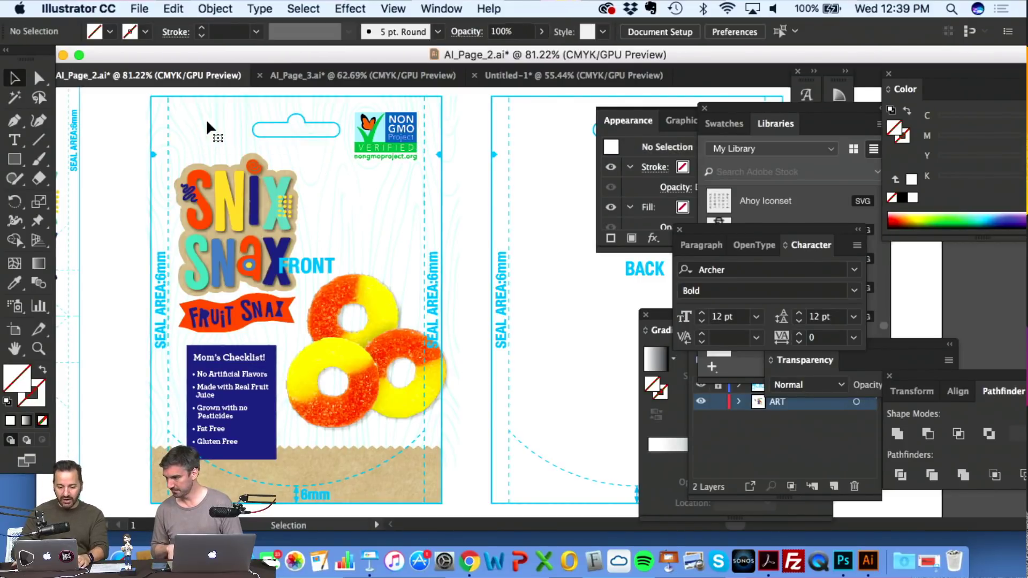
{"action": "left_click", "coordinate": [358, 202]}
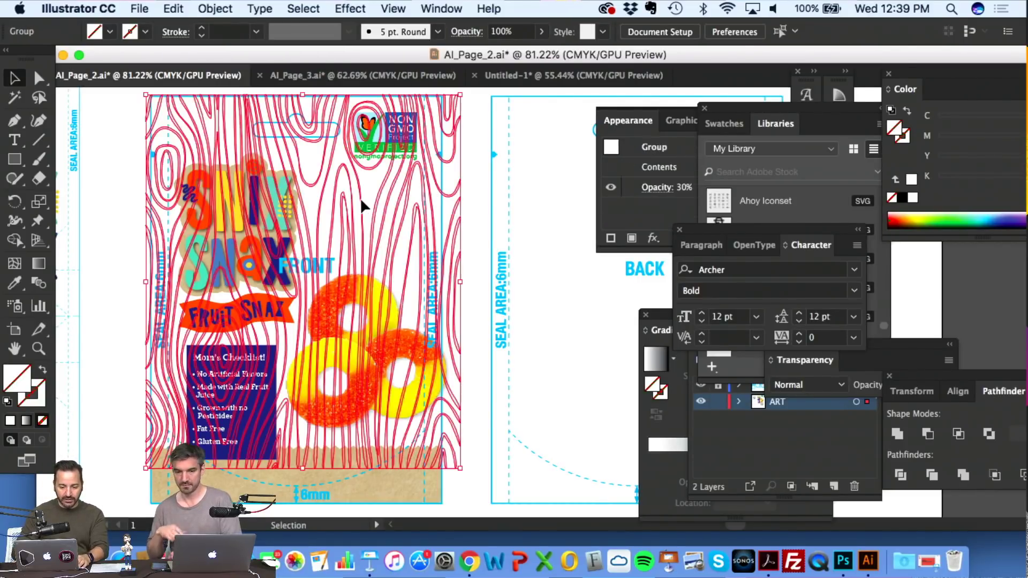
{"action": "key", "text": "Delete"}
{"action": "scroll", "coordinate": [185, 364], "scroll_direction": "up", "scroll_amount": 1}
{"action": "scroll", "coordinate": [185, 364], "scroll_direction": "left", "scroll_amount": 5}
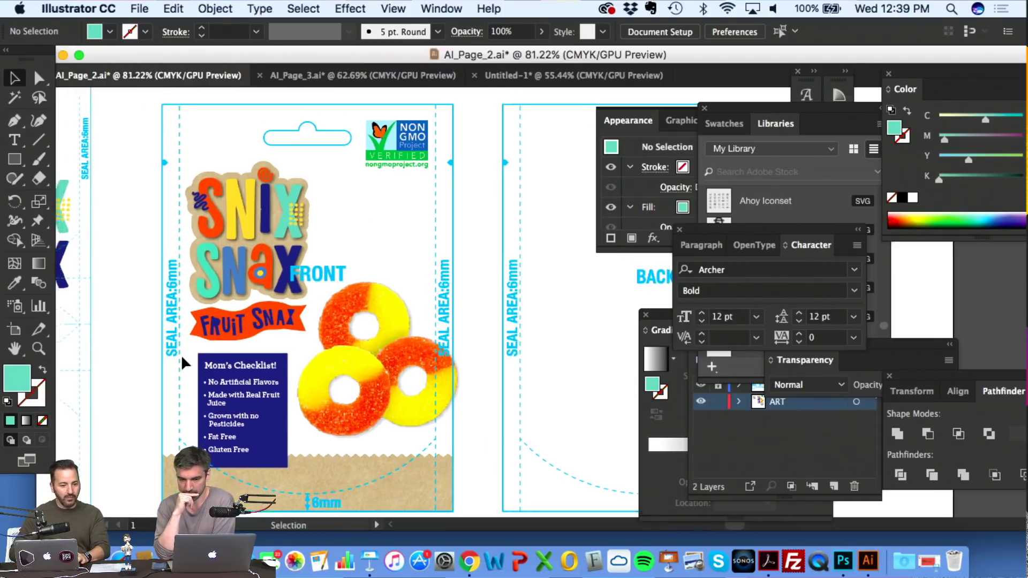
- Select the "Mom's Checklist!" text together with its blue box and scale them down slightly
{"action": "left_click", "coordinate": [317, 399]}
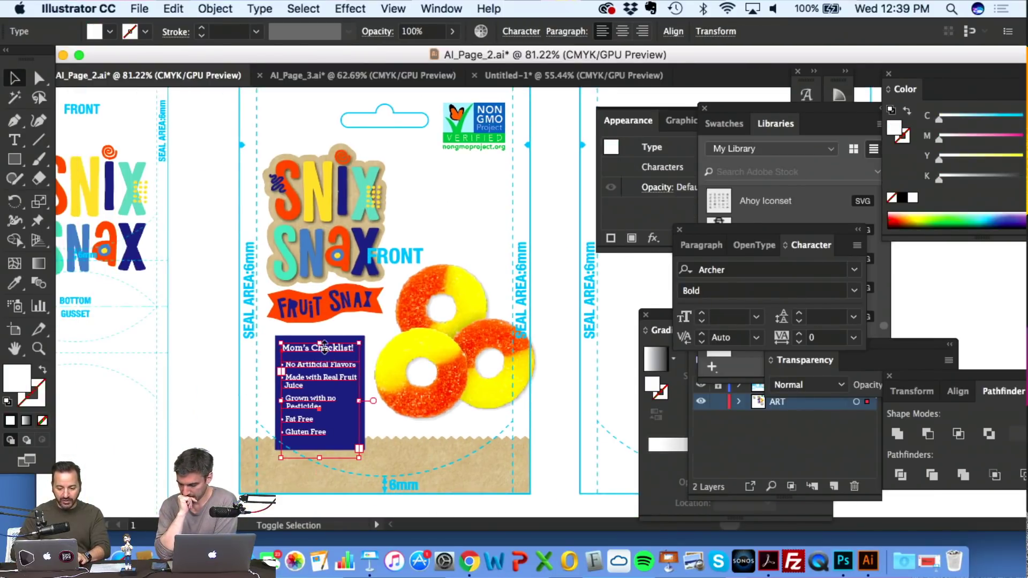
{"action": "left_click", "coordinate": [361, 341], "text": "shift"}
{"action": "left_click_drag", "start_coordinate": [365, 336], "coordinate": [353, 352]}
- Enlarge the candy ring product image slightly and adjust its position beside the "Mom's Checklist!" box
{"action": "left_click", "coordinate": [408, 368]}
{"action": "left_click_drag", "start_coordinate": [372, 263], "coordinate": [362, 251]}
{"action": "left_click_drag", "start_coordinate": [450, 335], "coordinate": [449, 338]}
{"action": "scroll", "coordinate": [449, 339], "scroll_direction": "up", "scroll_amount": 3}
{"action": "scroll", "coordinate": [449, 339], "scroll_direction": "right", "scroll_amount": 3}
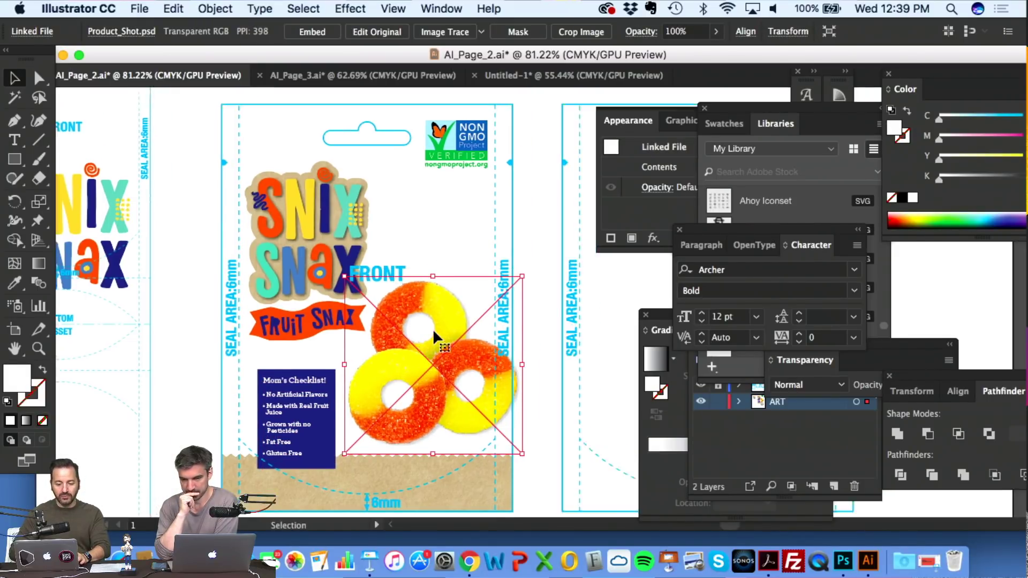
- Draw a rectangle across the front panel, fill it with the logo's teal, and send it behind the artwork
{"action": "left_click", "coordinate": [16, 167]}
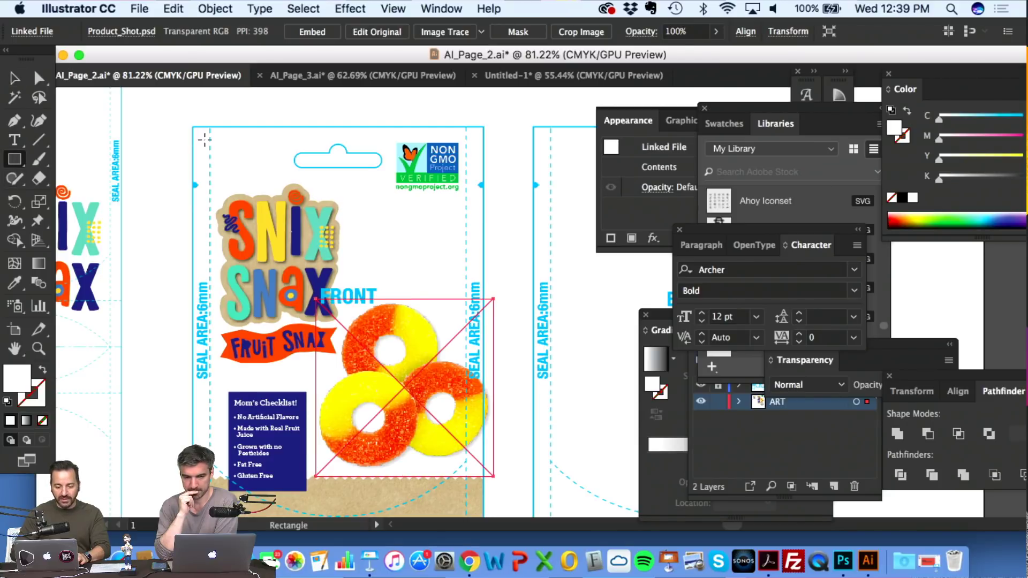
{"action": "left_click_drag", "start_coordinate": [193, 127], "coordinate": [484, 497]}
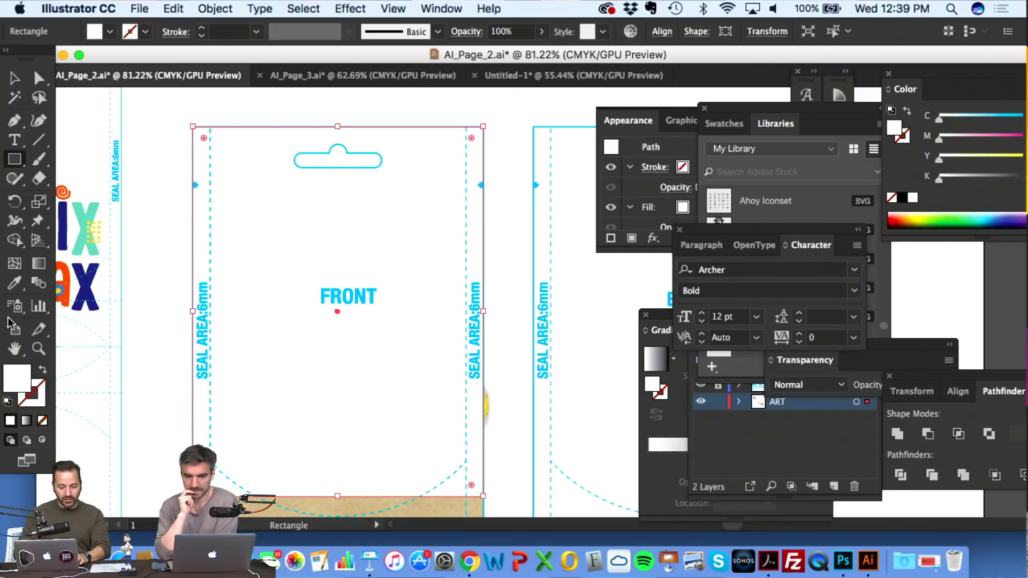
{"action": "left_click", "coordinate": [14, 283]}
{"action": "left_click", "coordinate": [84, 239]}
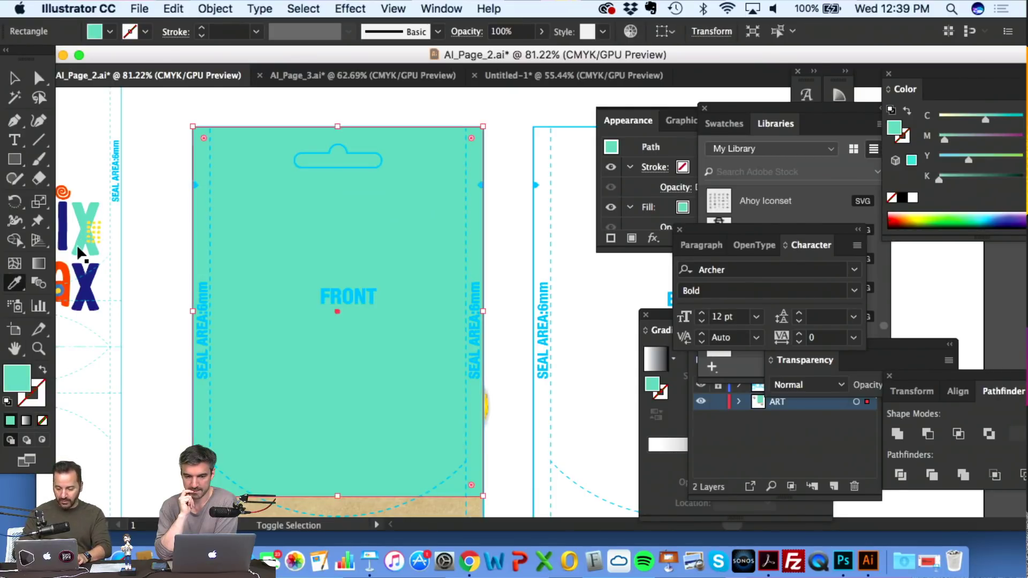
{"action": "key", "text": "super+shift+bracketleft"}
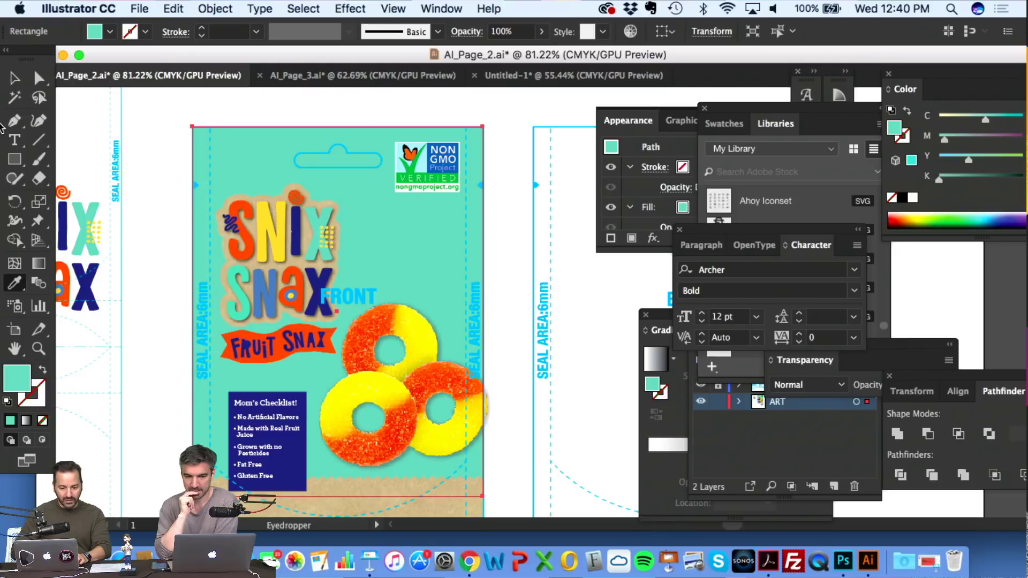
- Try the logo's yellow and teal on the background rectangle, and settle on the medium blue of the "N" in "Snax"
{"action": "scroll", "coordinate": [92, 154], "scroll_direction": "left", "scroll_amount": 5}
{"action": "left_click", "coordinate": [126, 227]}
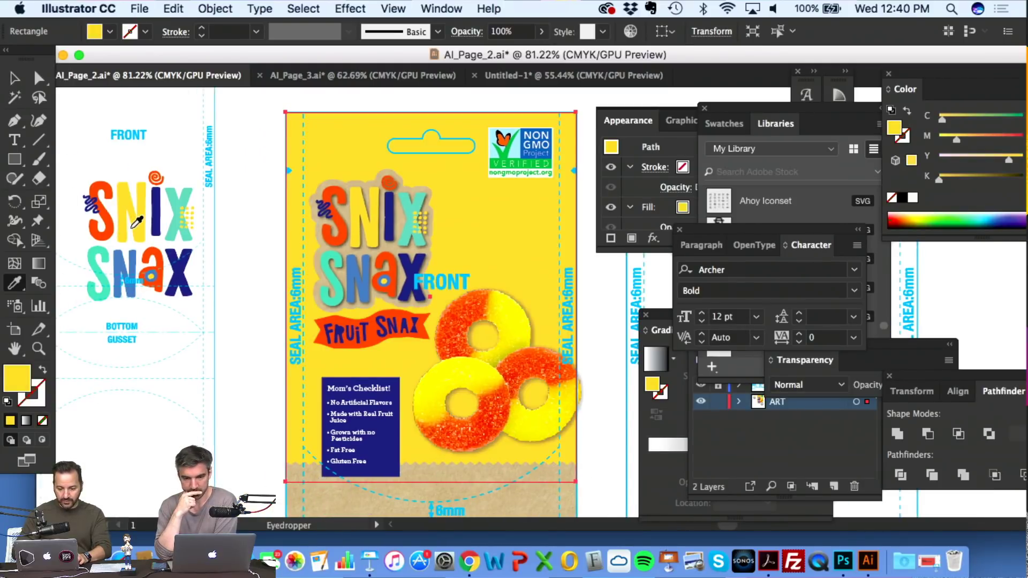
{"action": "scroll", "coordinate": [129, 225], "scroll_direction": "down", "scroll_amount": 2}
{"action": "scroll", "coordinate": [129, 225], "scroll_direction": "right", "scroll_amount": 1}
{"action": "scroll", "coordinate": [137, 222], "scroll_direction": "up", "scroll_amount": 1}
{"action": "scroll", "coordinate": [137, 222], "scroll_direction": "right", "scroll_amount": 1}
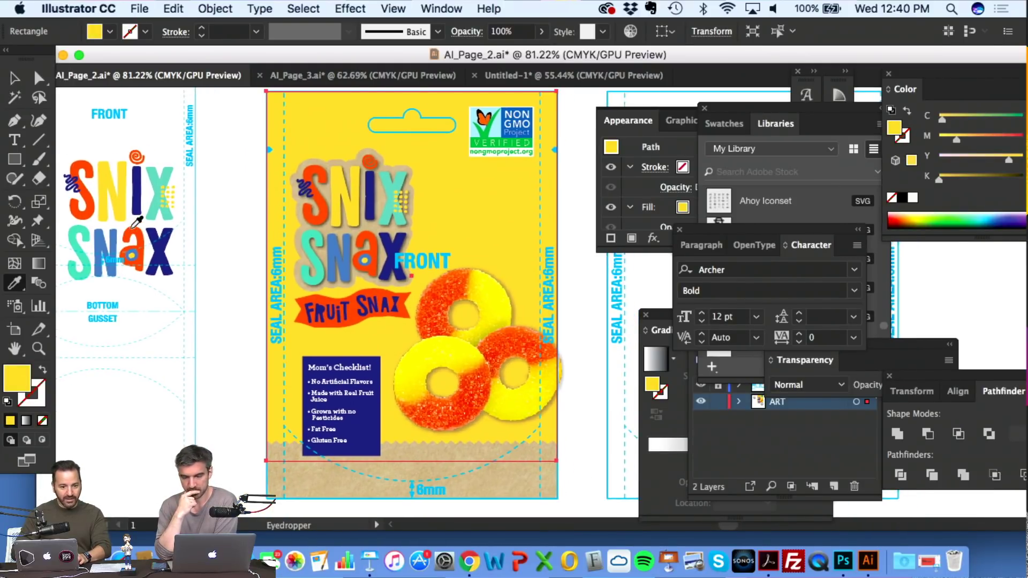
{"action": "left_click", "coordinate": [84, 245]}
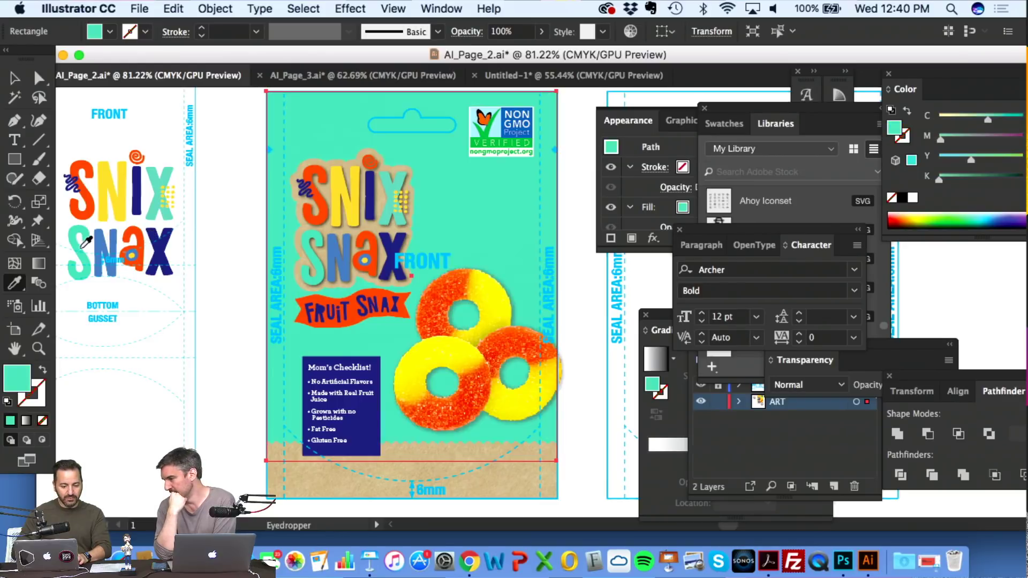
{"action": "left_click", "coordinate": [106, 246]}
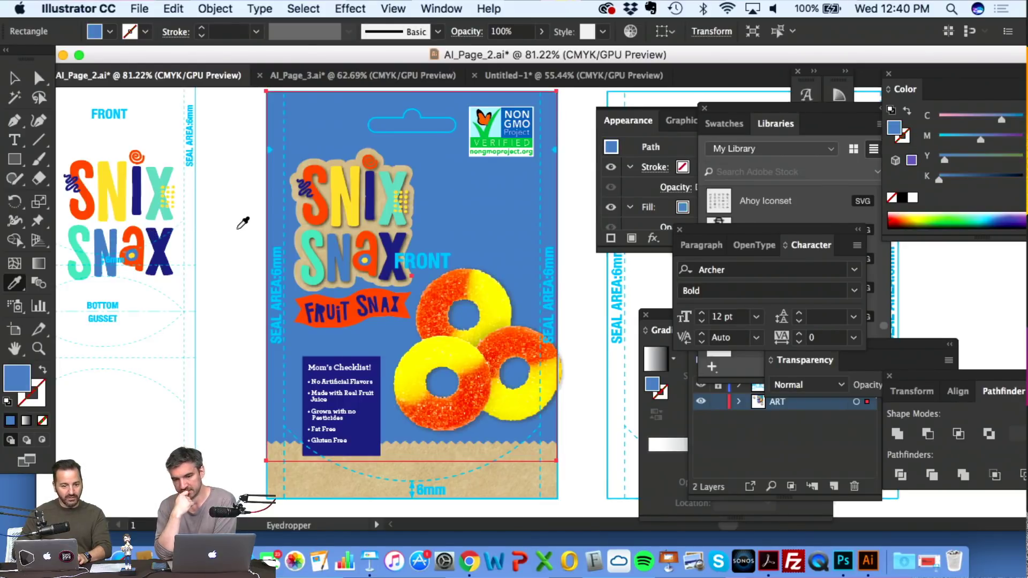
{"action": "scroll", "coordinate": [241, 220], "scroll_direction": "down", "scroll_amount": 1}
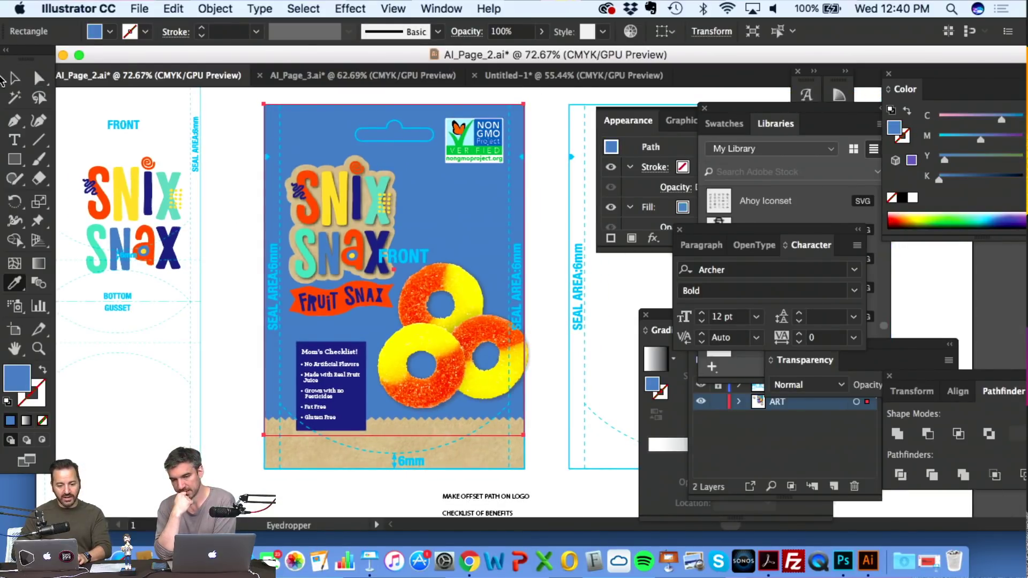
{"action": "left_click", "coordinate": [14, 78]}
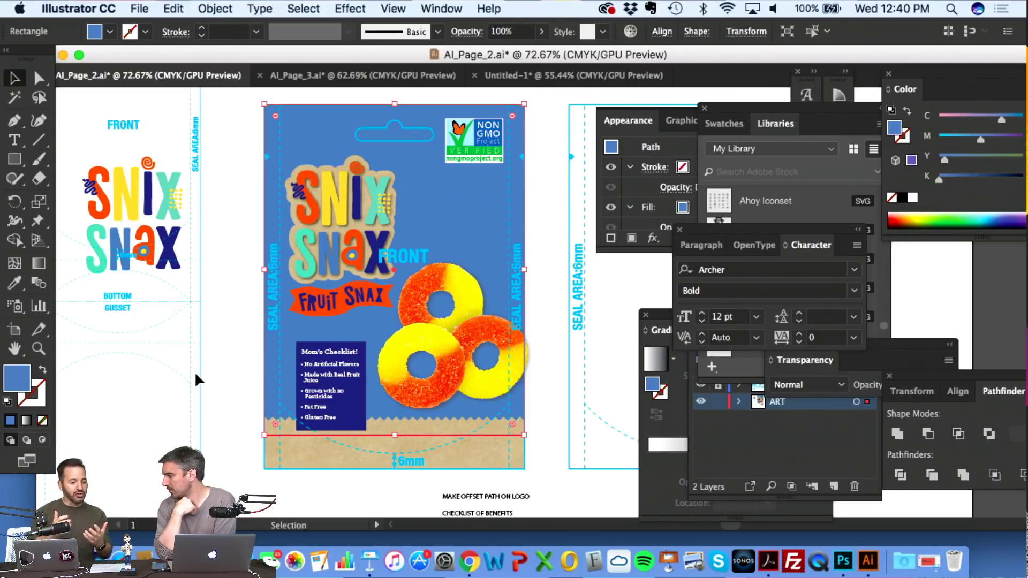
- Examine the front panel layout on the blue background, from the hang hole to the kraft paper strip
{"action": "scroll", "coordinate": [197, 380], "scroll_direction": "up", "scroll_amount": 2}
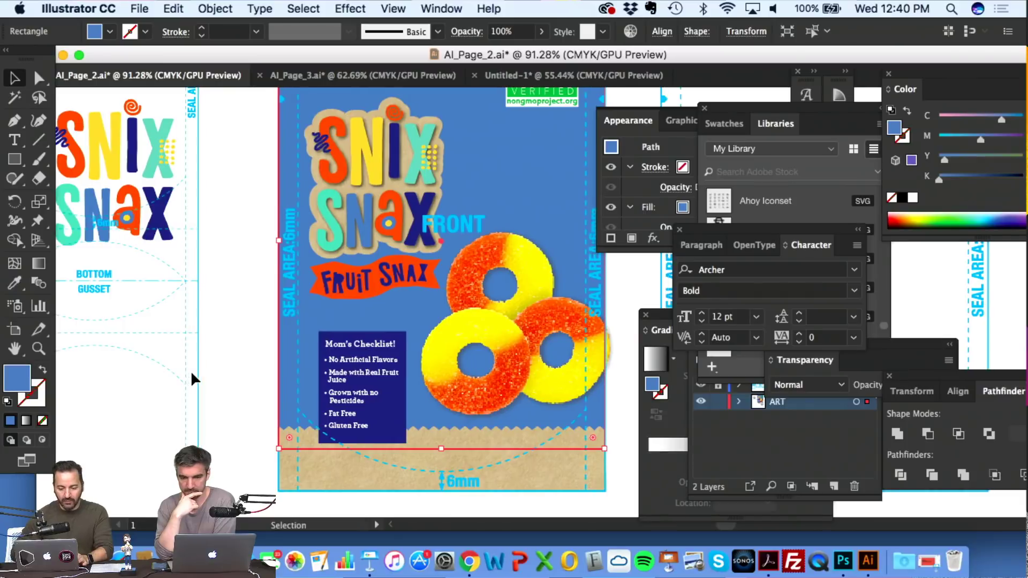
{"action": "scroll", "coordinate": [192, 375], "scroll_direction": "up", "scroll_amount": 5}
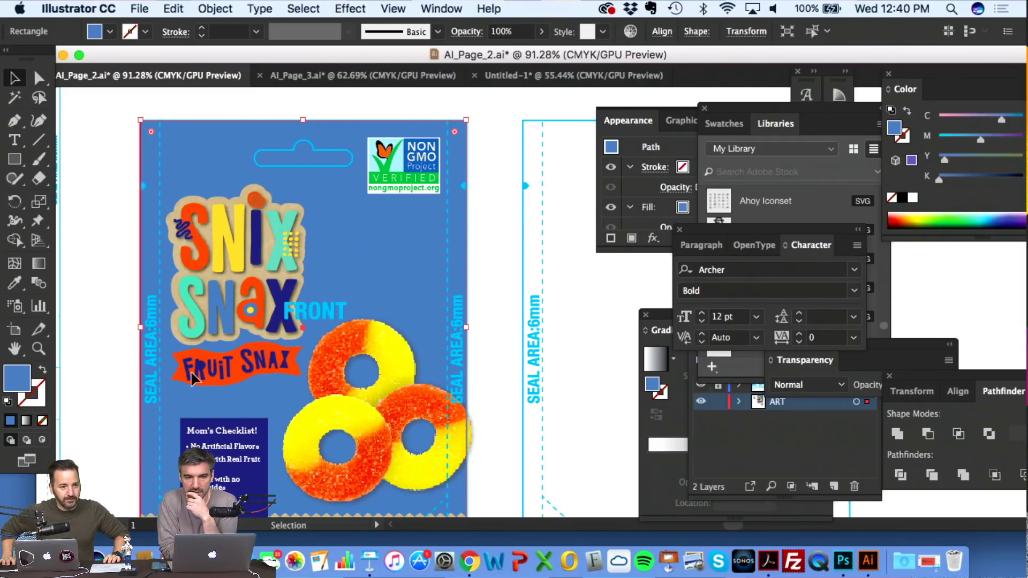
{"action": "scroll", "coordinate": [193, 378], "scroll_direction": "down", "scroll_amount": 5}
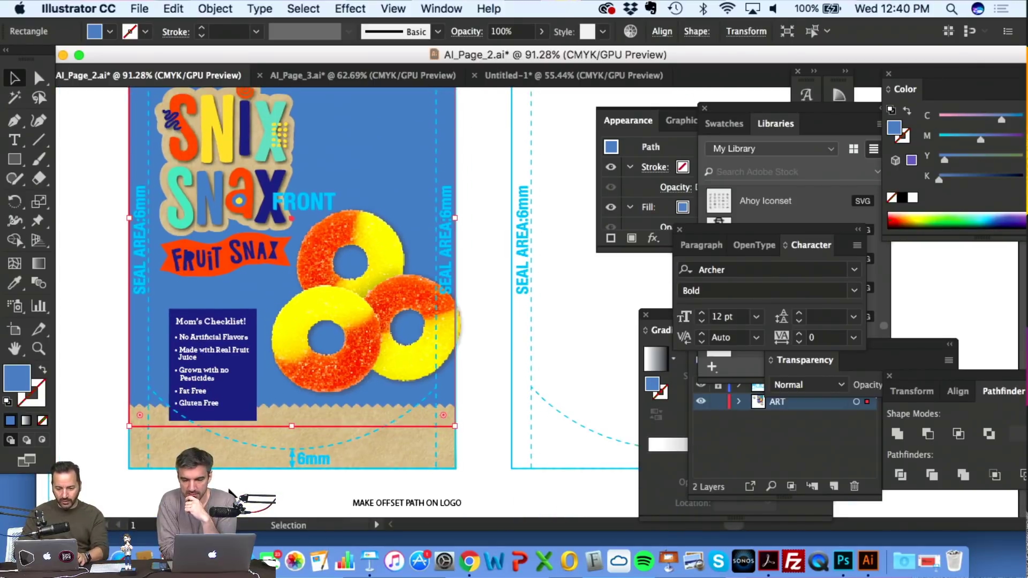
{"action": "scroll", "coordinate": [340, 465], "scroll_direction": "up", "scroll_amount": 1}
{"action": "left_click", "coordinate": [511, 425]}
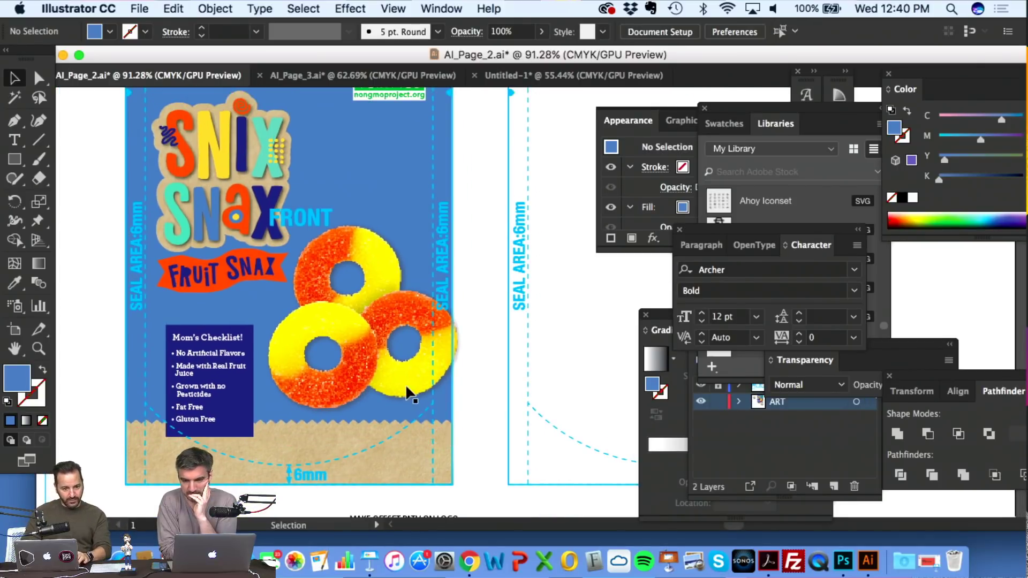
{"action": "scroll", "coordinate": [420, 355], "scroll_direction": "up", "scroll_amount": 4}
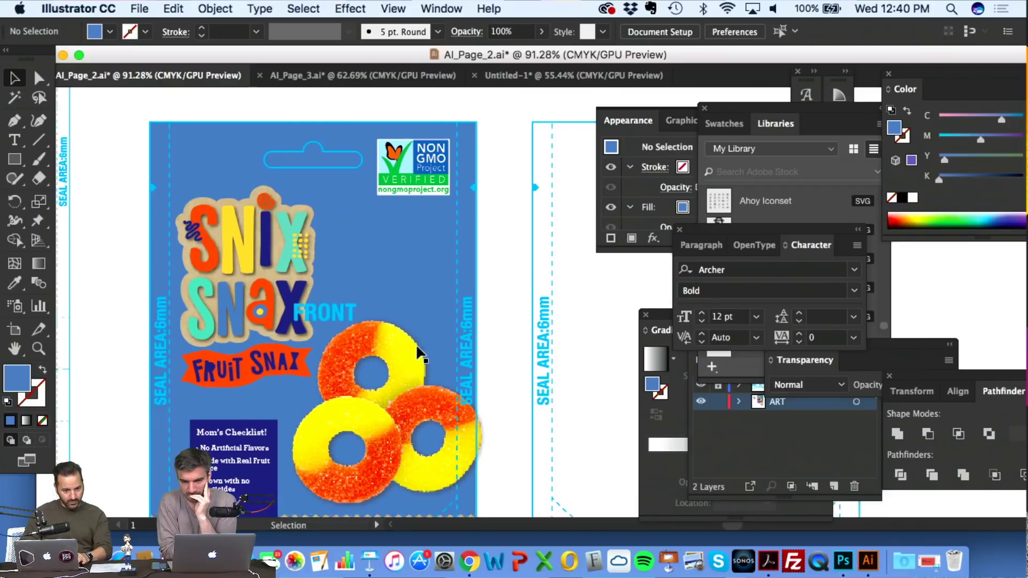
{"action": "scroll", "coordinate": [416, 327], "scroll_direction": "left", "scroll_amount": 3}
{"action": "scroll", "coordinate": [213, 444], "scroll_direction": "down", "scroll_amount": 6}
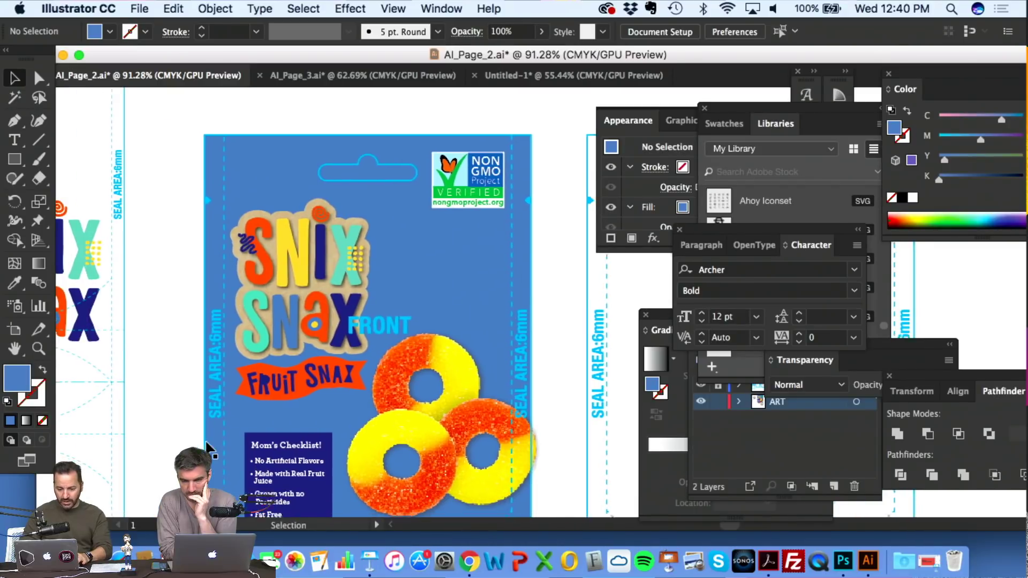
{"action": "scroll", "coordinate": [214, 421], "scroll_direction": "right", "scroll_amount": 2}
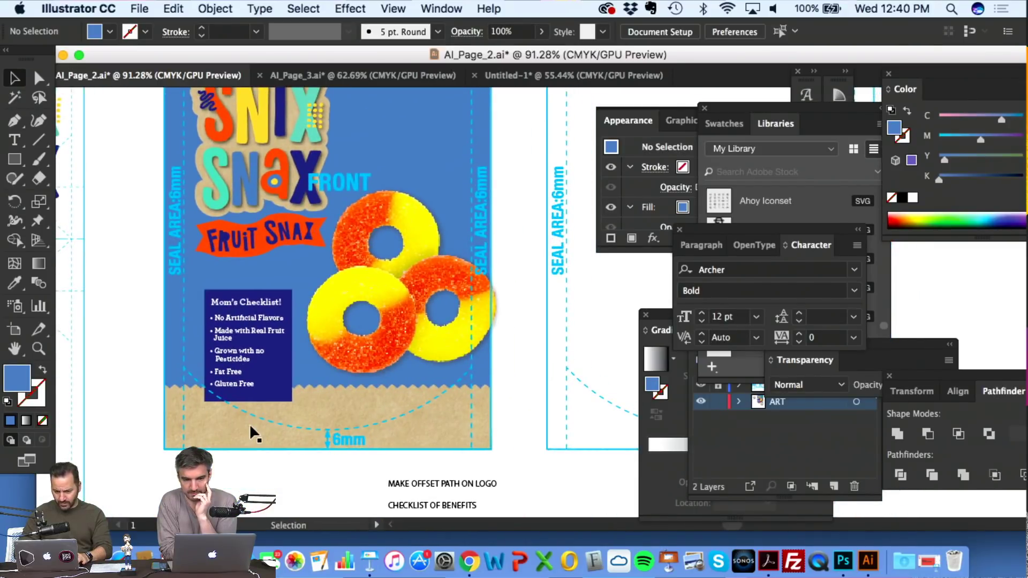
- Copy the distressed round stamp with two stars from AI_Page_3.ai and paste it into AI_Page_2.ai
{"action": "left_click", "coordinate": [565, 76]}
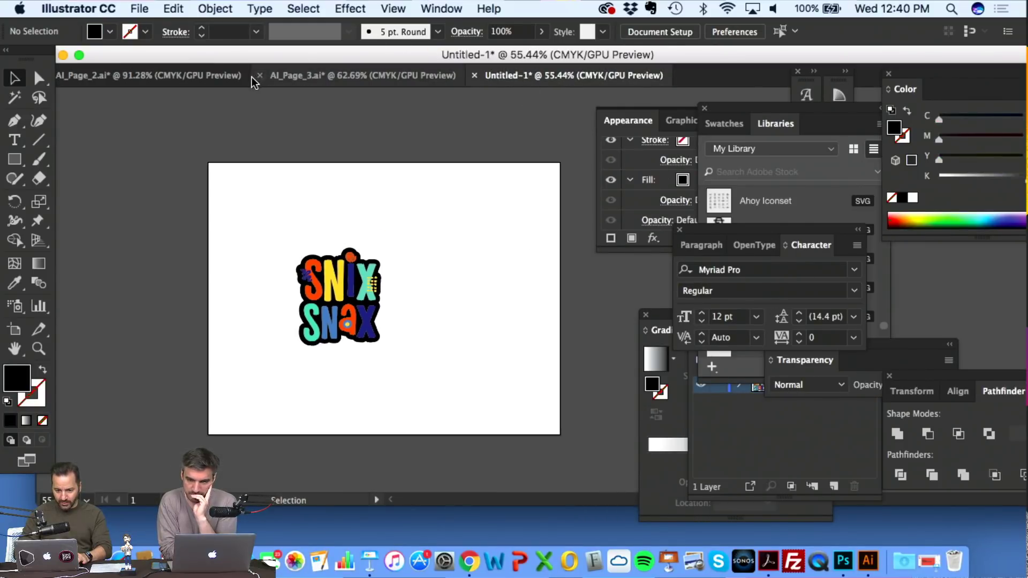
{"action": "left_click", "coordinate": [335, 76]}
{"action": "scroll", "coordinate": [269, 256], "scroll_direction": "left", "scroll_amount": 20}
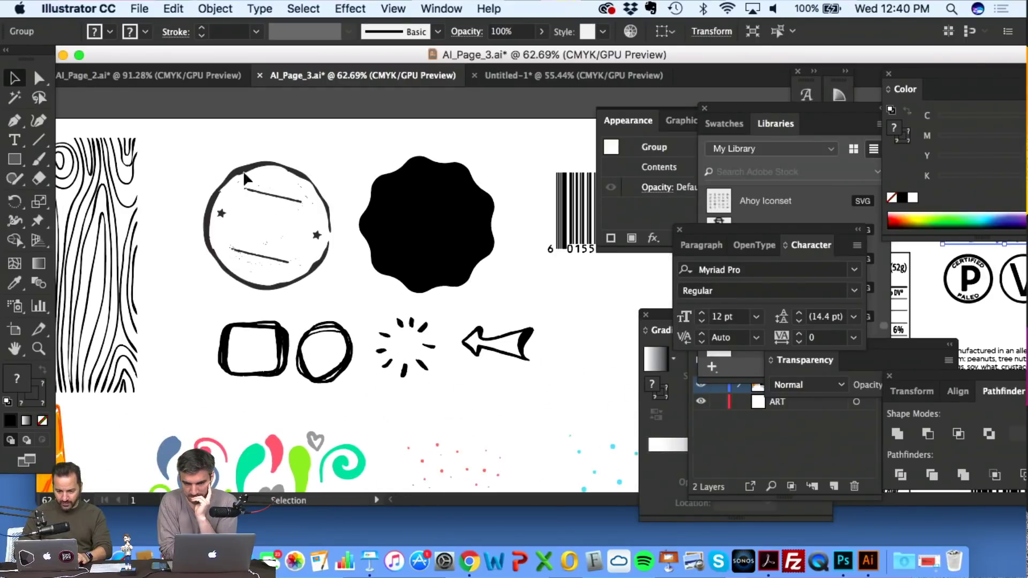
{"action": "left_click_drag", "start_coordinate": [204, 157], "coordinate": [325, 292]}
{"action": "key", "text": "a"}
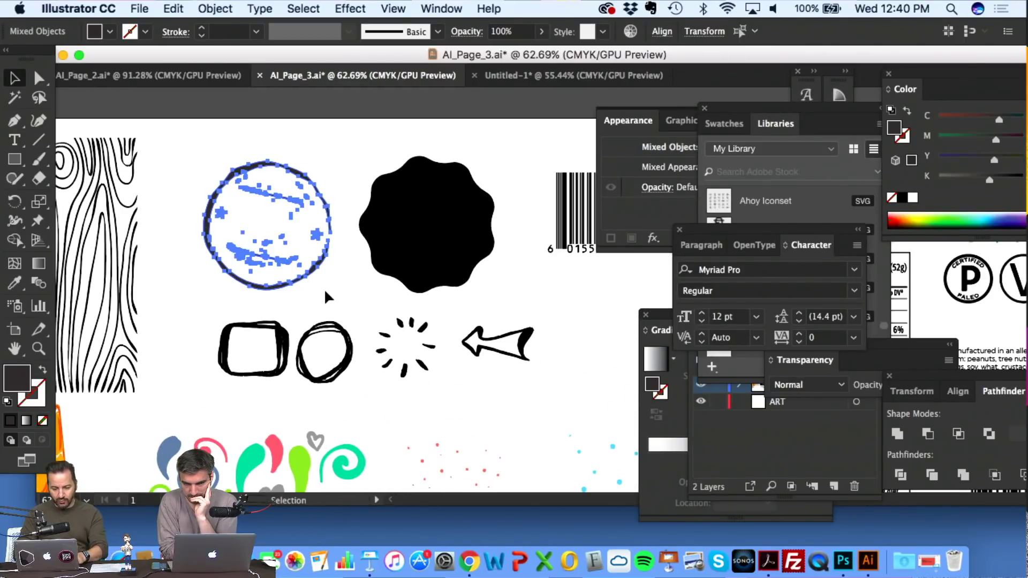
{"action": "key", "text": "super+w"}
{"action": "left_click", "coordinate": [733, 431]}
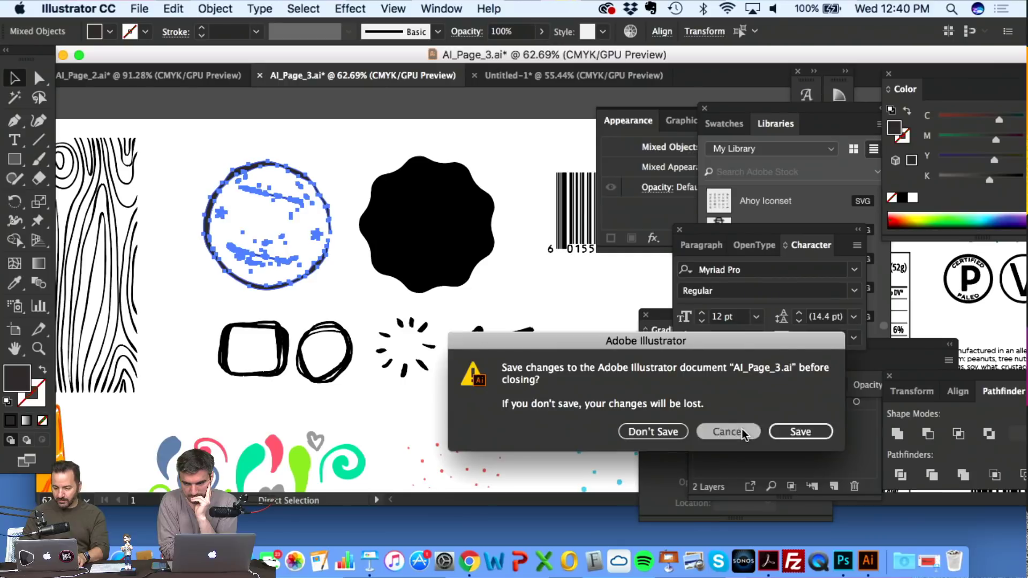
{"action": "left_click", "coordinate": [197, 75]}
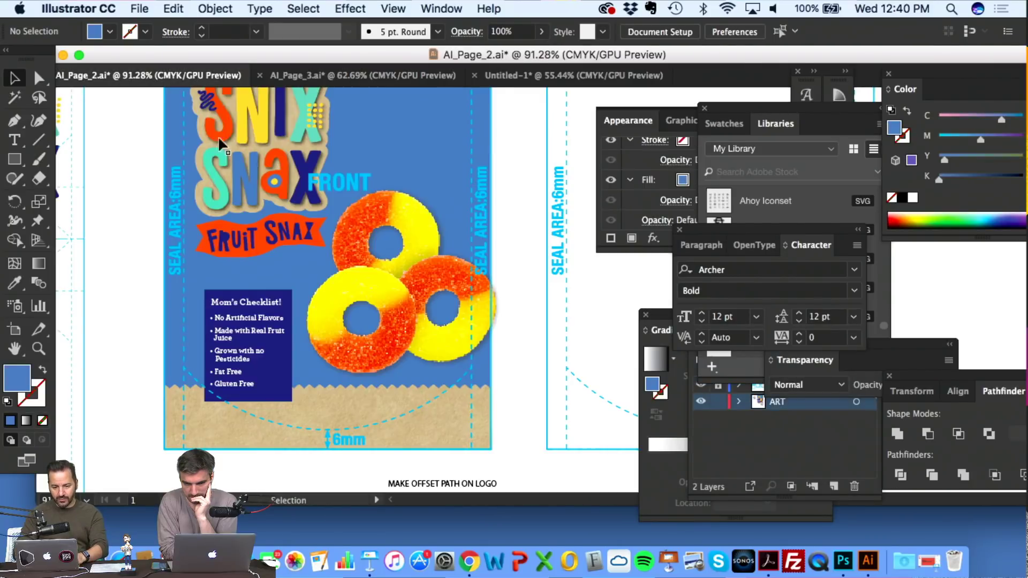
{"action": "key", "text": "super+v"}
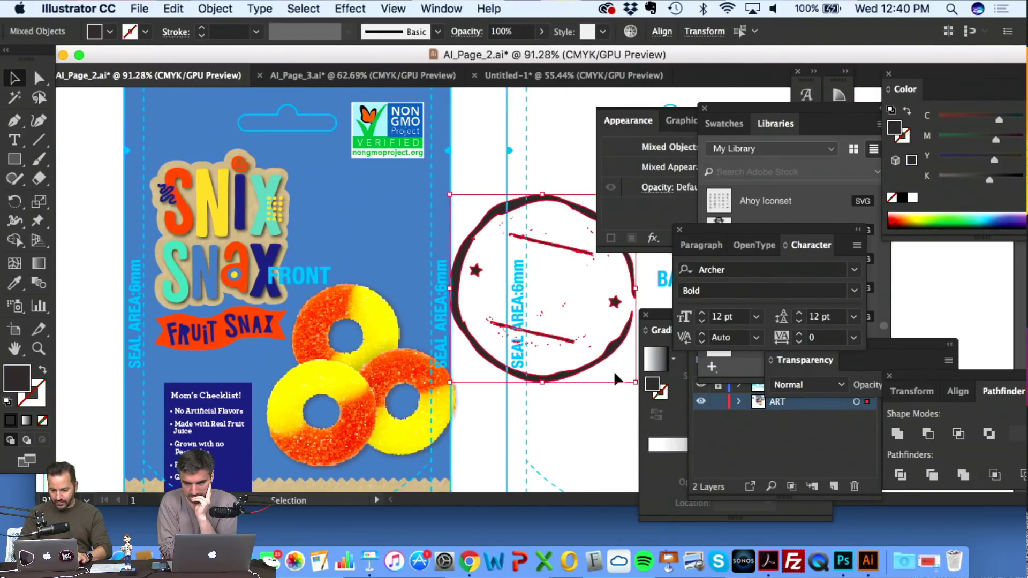
- Scale the pasted stamp down to about half size, move it over the back panel, and fill it with white
{"action": "left_click_drag", "start_coordinate": [634, 382], "coordinate": [545, 297]}
{"action": "scroll", "coordinate": [545, 297], "scroll_direction": "right", "scroll_amount": 3}
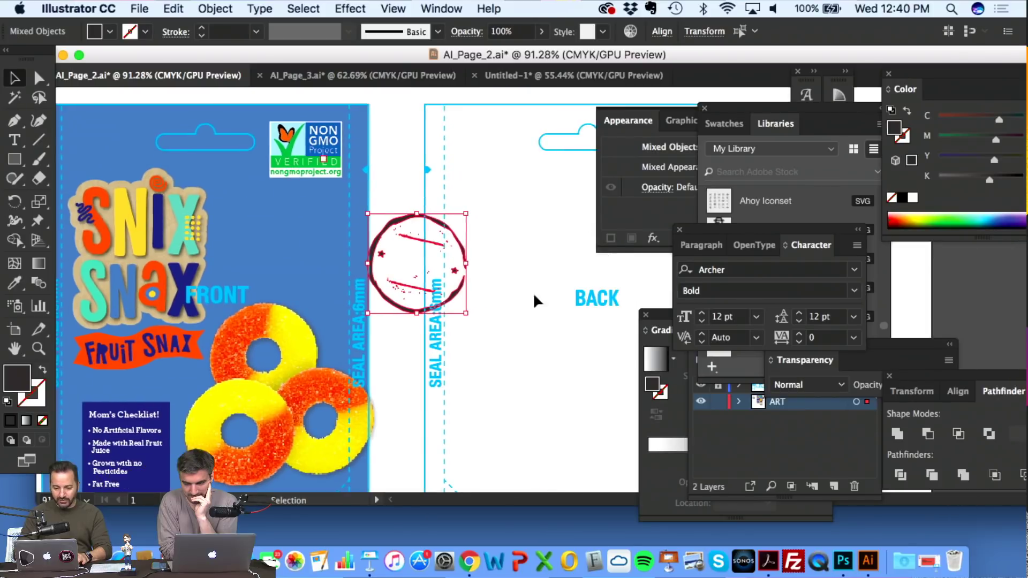
{"action": "left_click_drag", "start_coordinate": [463, 292], "coordinate": [550, 252]}
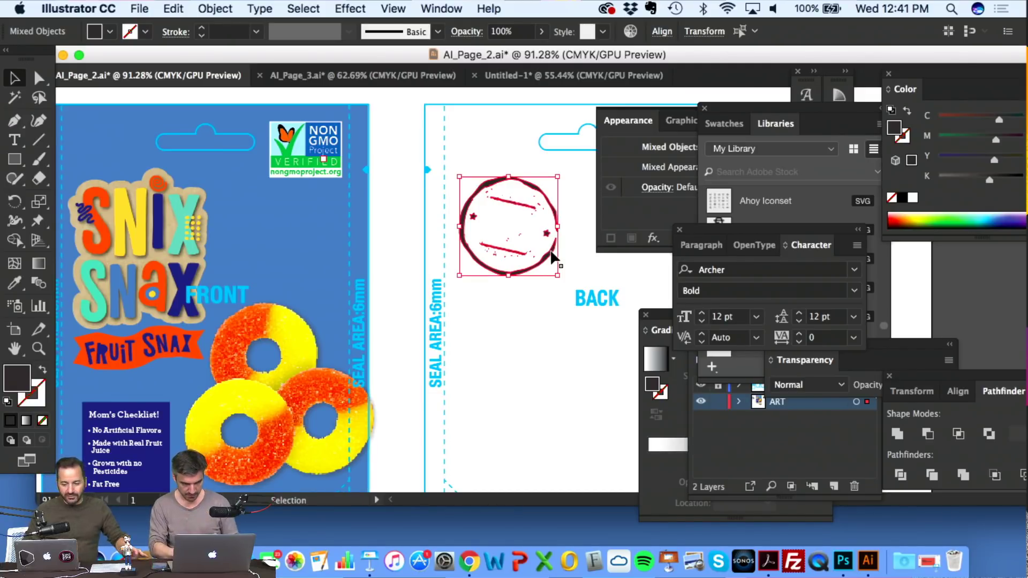
{"action": "scroll", "coordinate": [553, 265], "scroll_direction": "up", "scroll_amount": 1}
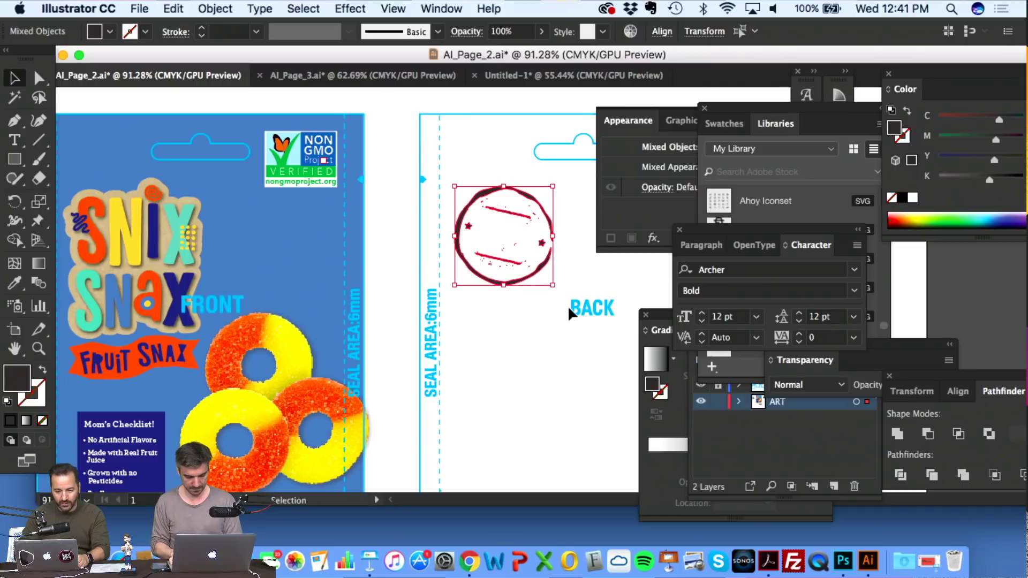
{"action": "left_click", "coordinate": [913, 198]}
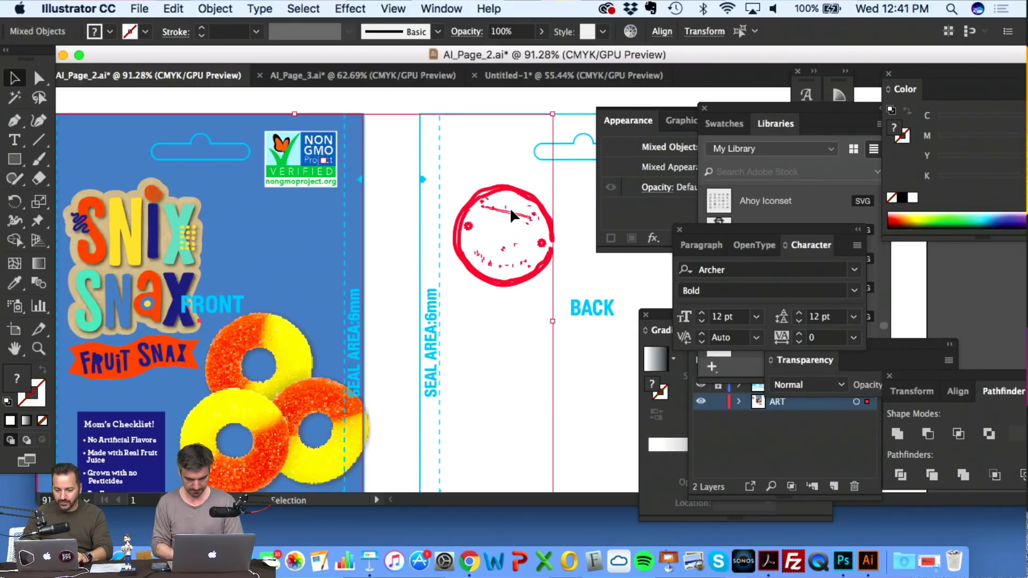
- Remove the stamp's two inner lines, group its parts, and place it on the front panel below the Non-GMO Project logo
{"action": "key", "text": "Delete"}
{"action": "key", "text": "ctrl+z"}
{"action": "key", "text": "ctrl+z"}
{"action": "key", "text": "ctrl+z"}
{"action": "key", "text": "ctrl+z"}
{"action": "key", "text": "ctrl+z"}
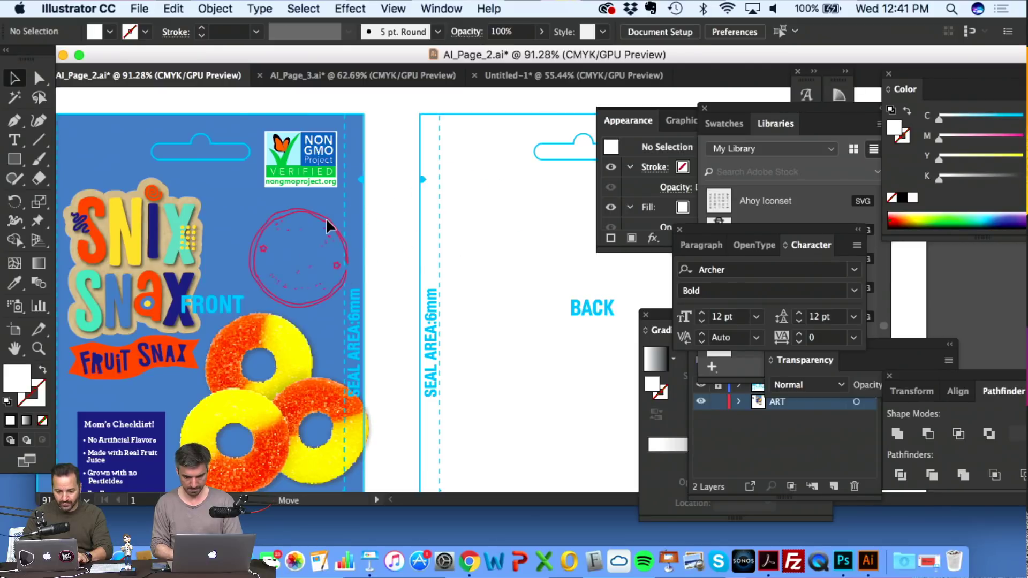
{"action": "scroll", "coordinate": [306, 208], "scroll_direction": "left", "scroll_amount": 3}
{"action": "scroll", "coordinate": [306, 208], "scroll_direction": "left", "scroll_amount": 3}
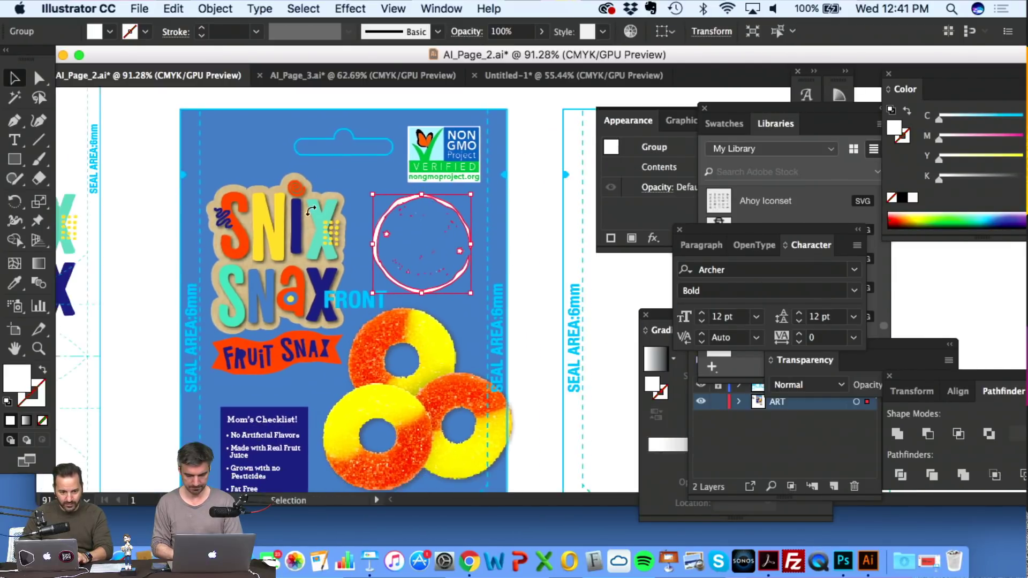
{"action": "left_click", "coordinate": [142, 262]}
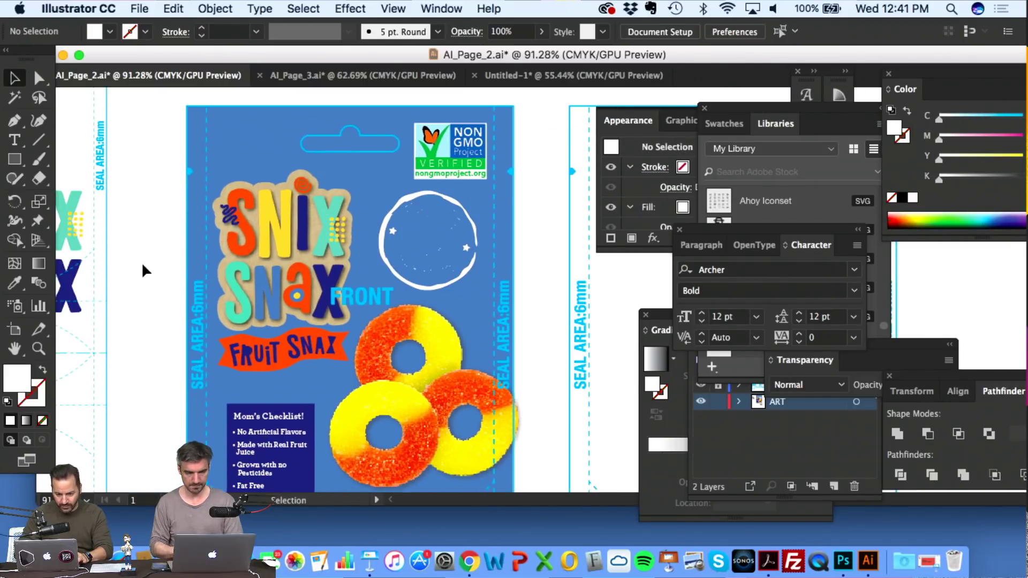
- Try a linear white-to-blue gradient at a 90° angle on the front panel's background rectangle
{"action": "left_click", "coordinate": [244, 130]}
{"action": "scroll", "coordinate": [244, 130], "scroll_direction": "down", "scroll_amount": 1}
{"action": "scroll", "coordinate": [244, 129], "scroll_direction": "left", "scroll_amount": 3}
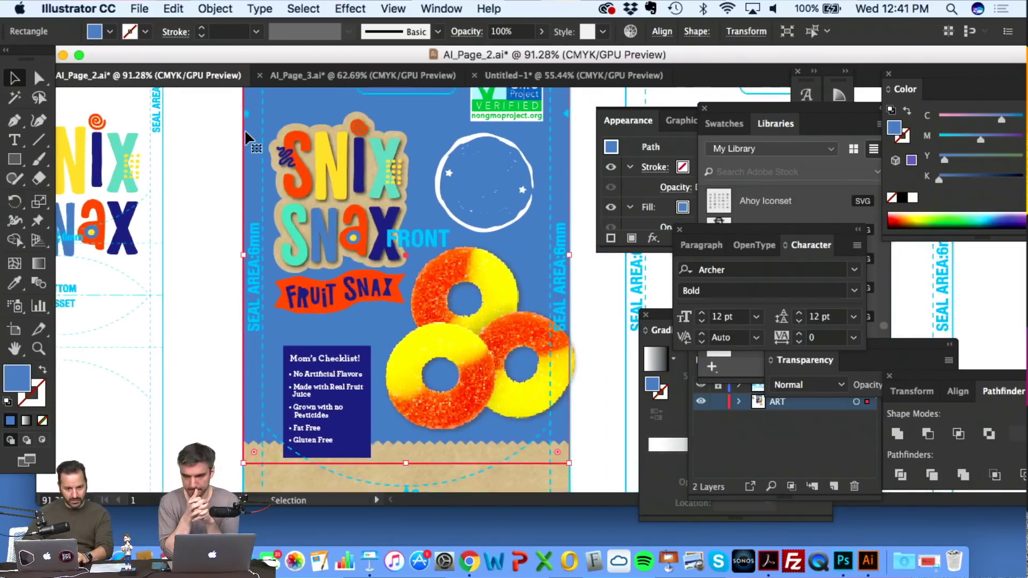
{"action": "scroll", "coordinate": [244, 129], "scroll_direction": "up", "scroll_amount": 1}
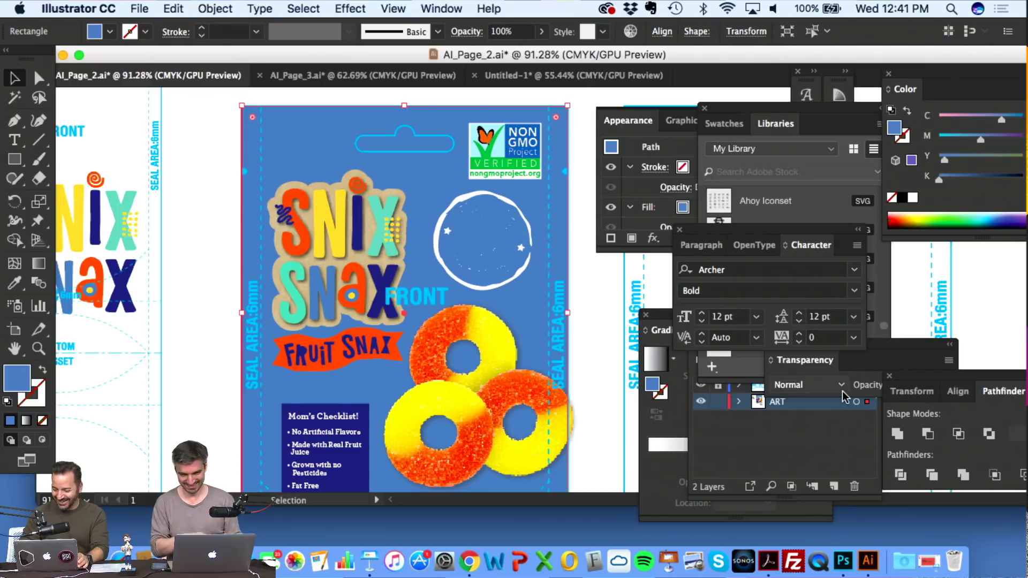
{"action": "left_click", "coordinate": [657, 359]}
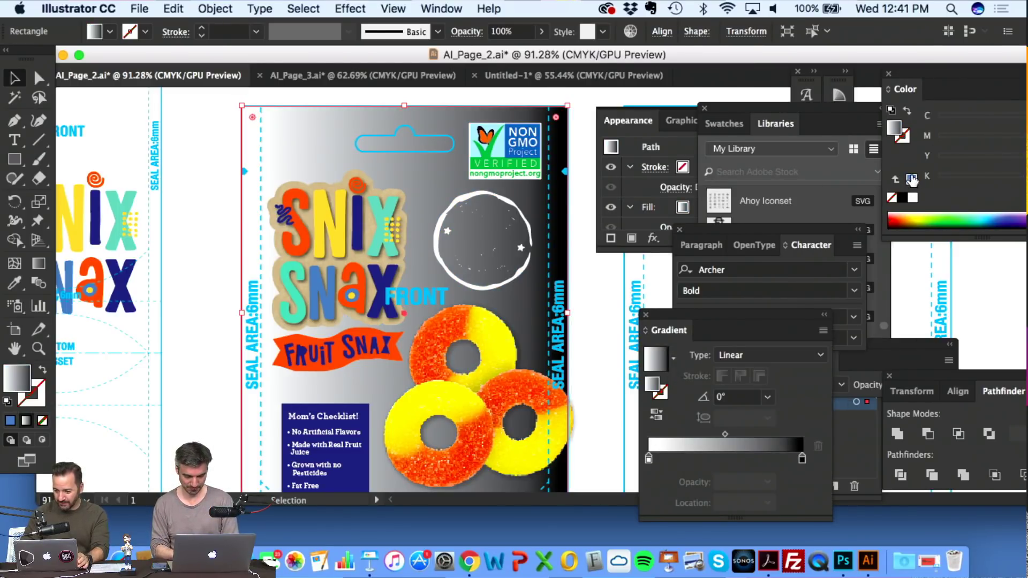
{"action": "left_click_drag", "start_coordinate": [912, 184], "coordinate": [802, 459]}
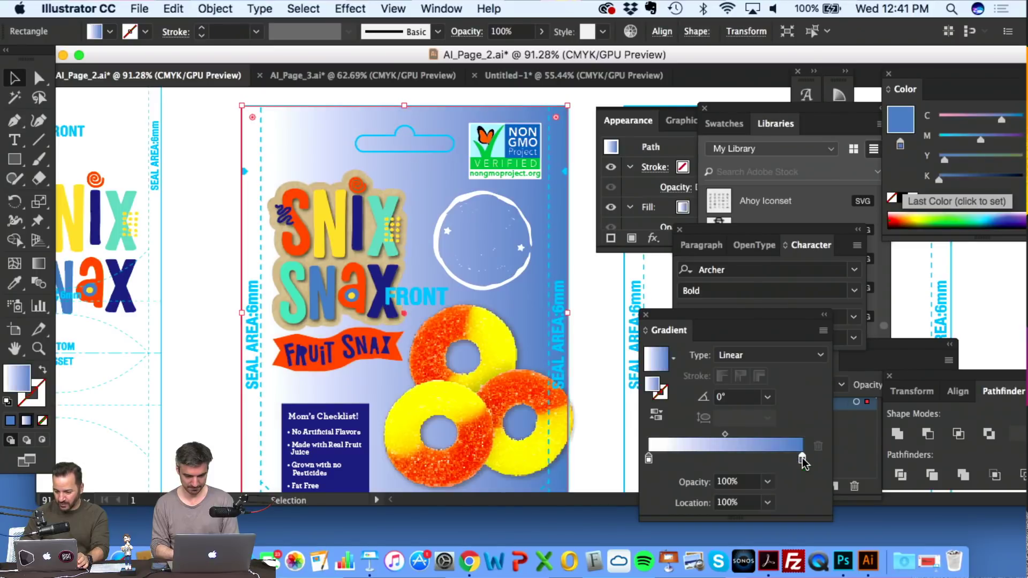
{"action": "left_click", "coordinate": [750, 398]}
{"action": "type", "text": "90"}
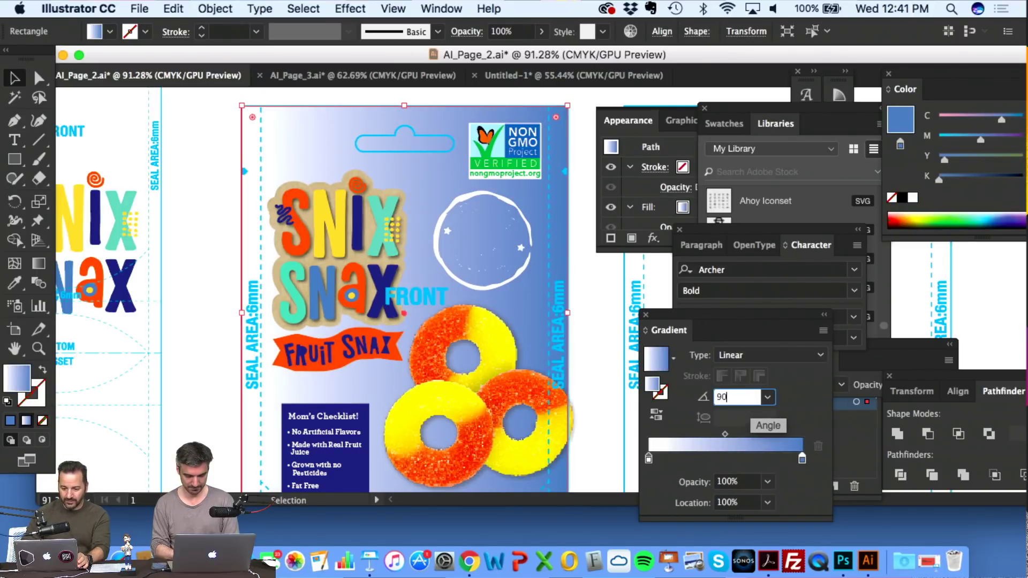
{"action": "key", "text": "Return"}
{"action": "scroll", "coordinate": [355, 366], "scroll_direction": "down", "scroll_amount": 2}
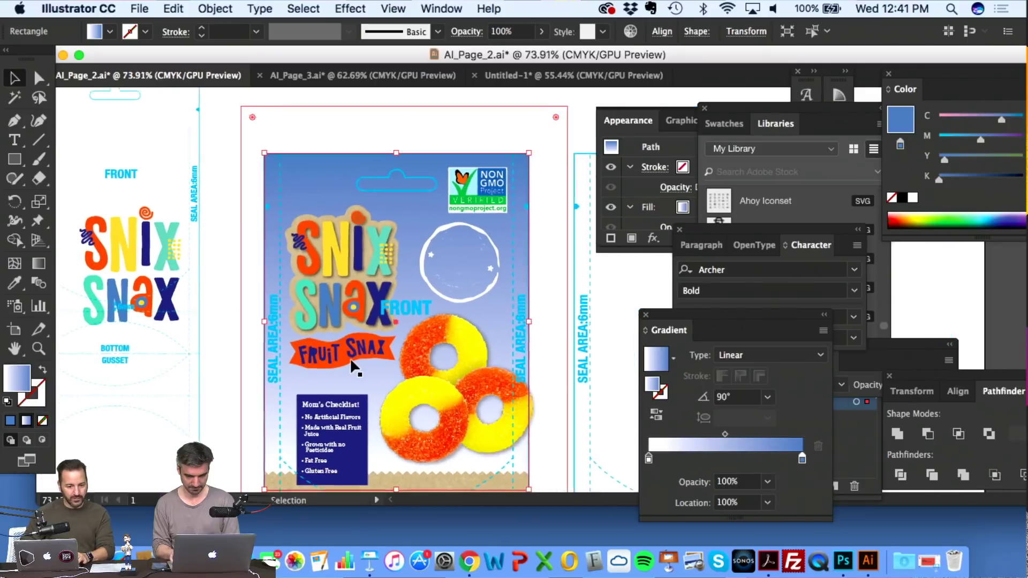
- Undo the gradient changes on the front panel's background
{"action": "key", "text": "super+z"}
{"action": "key", "text": "super+z"}
{"action": "key", "text": "super+z"}
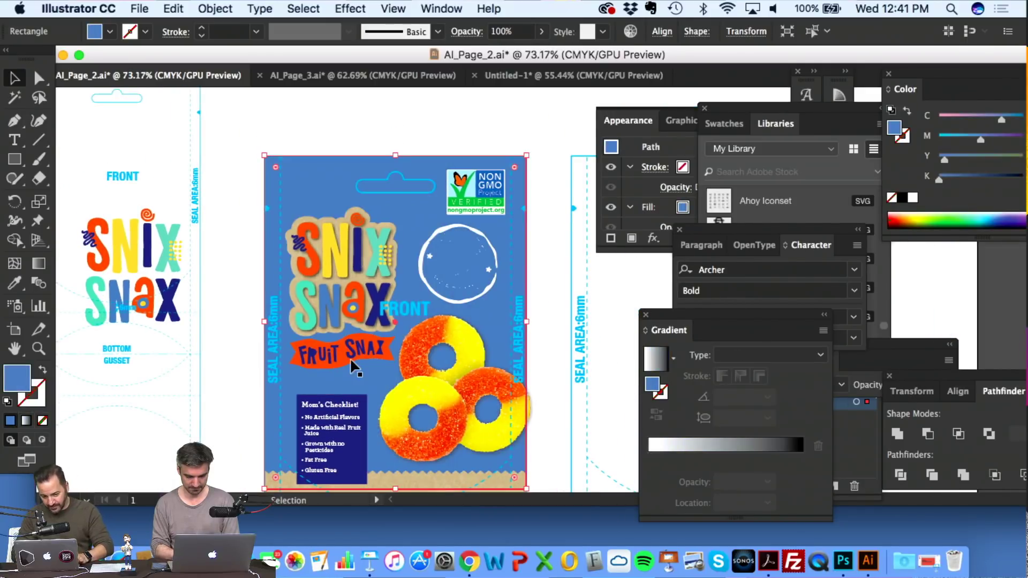
- Examine the Mom's Checklist box and how it overlaps the kraft paper strip on the front panel
{"action": "left_click", "coordinate": [239, 421]}
{"action": "scroll", "coordinate": [255, 428], "scroll_direction": "up", "scroll_amount": 8}
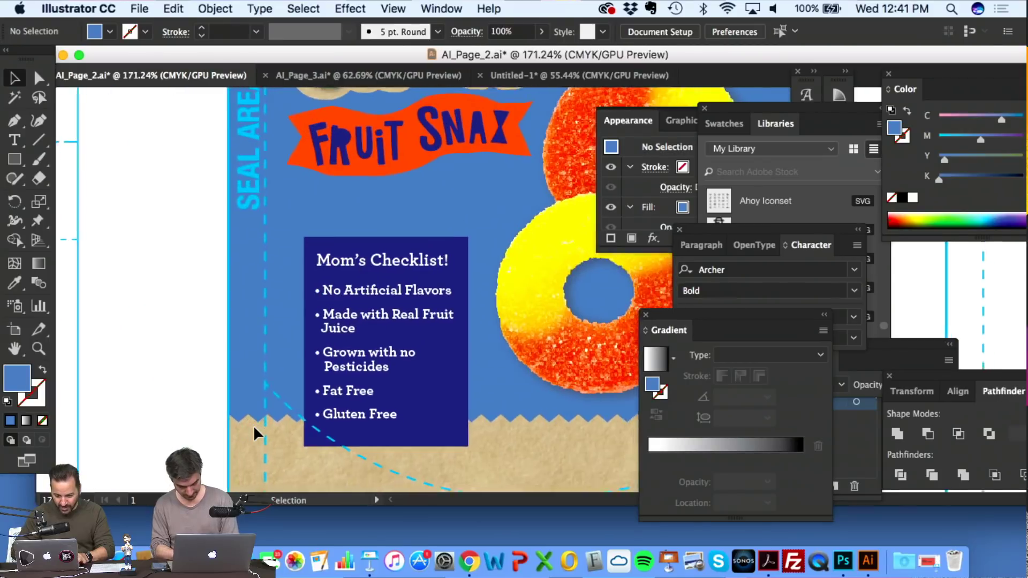
{"action": "scroll", "coordinate": [255, 427], "scroll_direction": "up", "scroll_amount": 2}
{"action": "scroll", "coordinate": [229, 325], "scroll_direction": "up", "scroll_amount": 1}
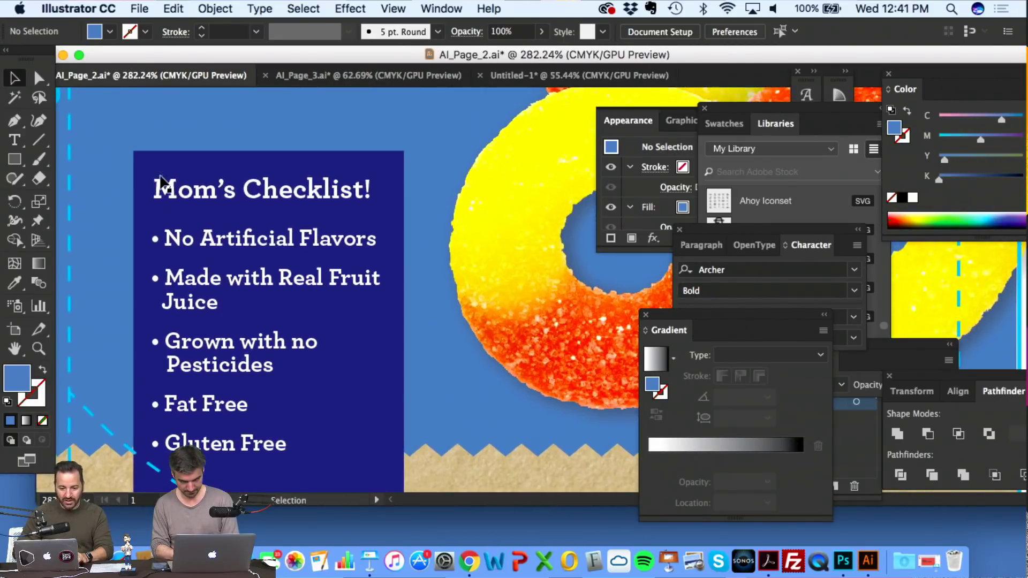
{"action": "left_click", "coordinate": [168, 153]}
{"action": "left_click", "coordinate": [170, 158]}
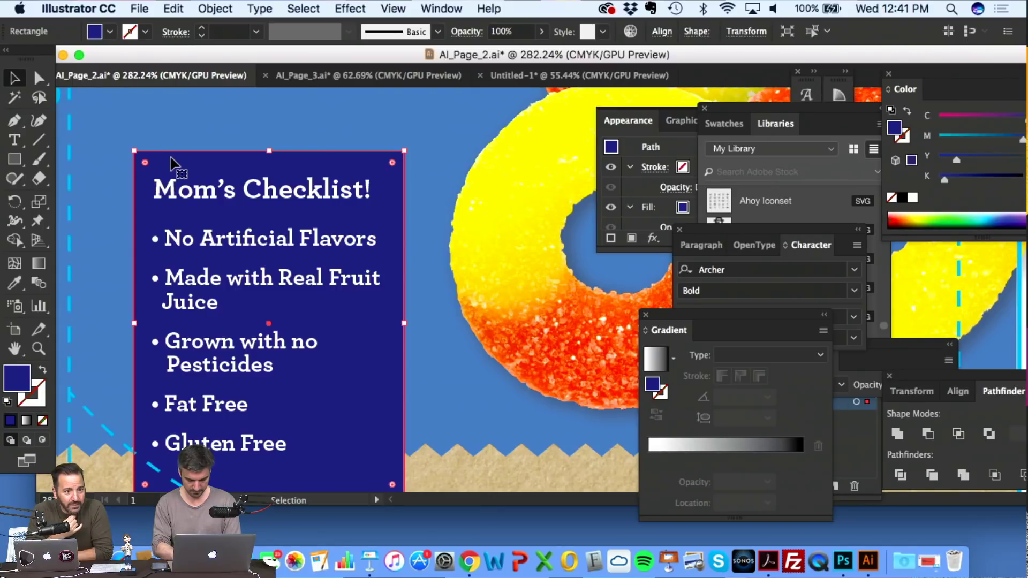
{"action": "key", "text": "super+0"}
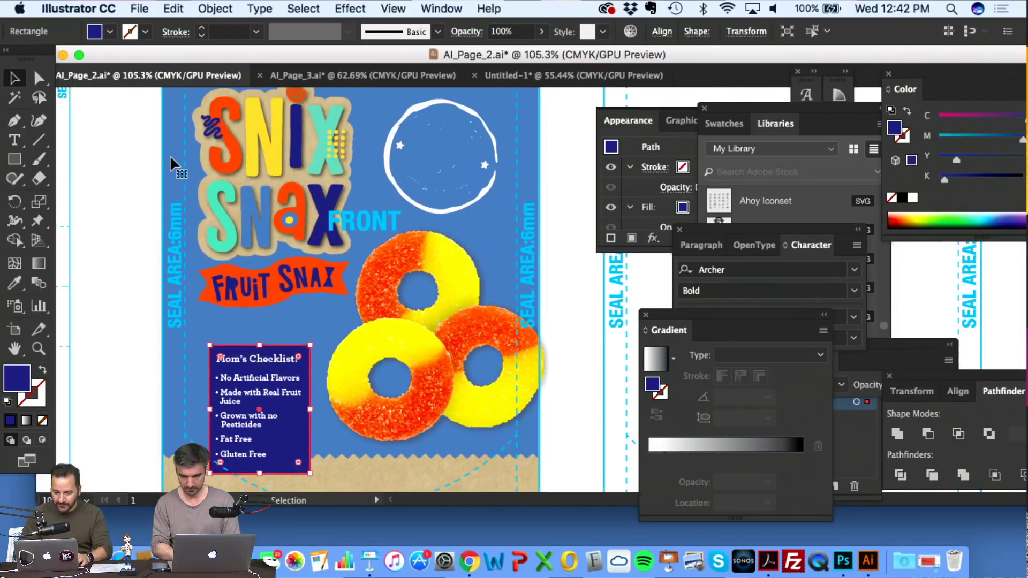
{"action": "scroll", "coordinate": [169, 156], "scroll_direction": "up", "scroll_amount": 3}
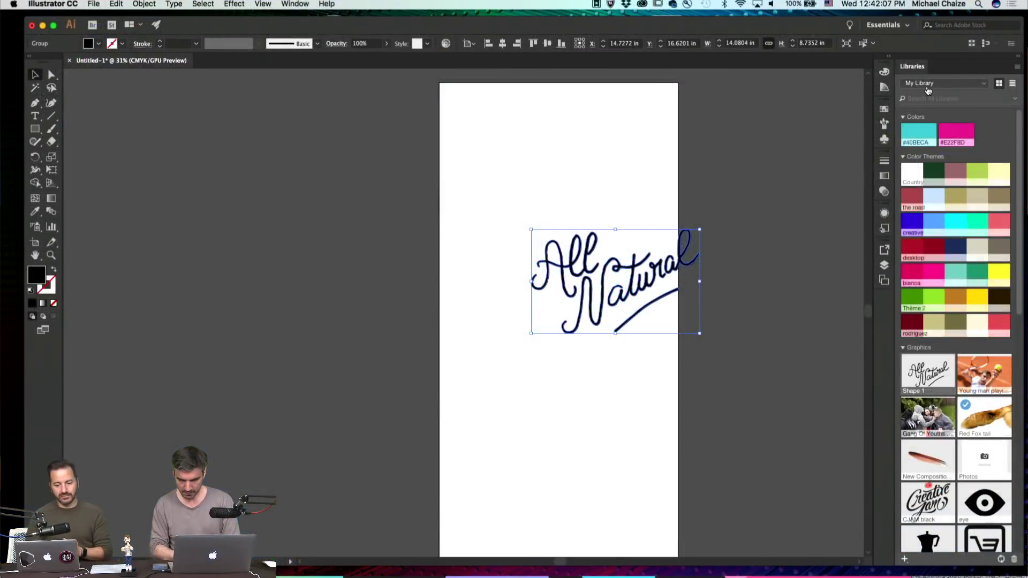
- Add the All Natural lettering to the collaboration library and start inviting a collaborator to that library
{"action": "left_click", "coordinate": [943, 83]}
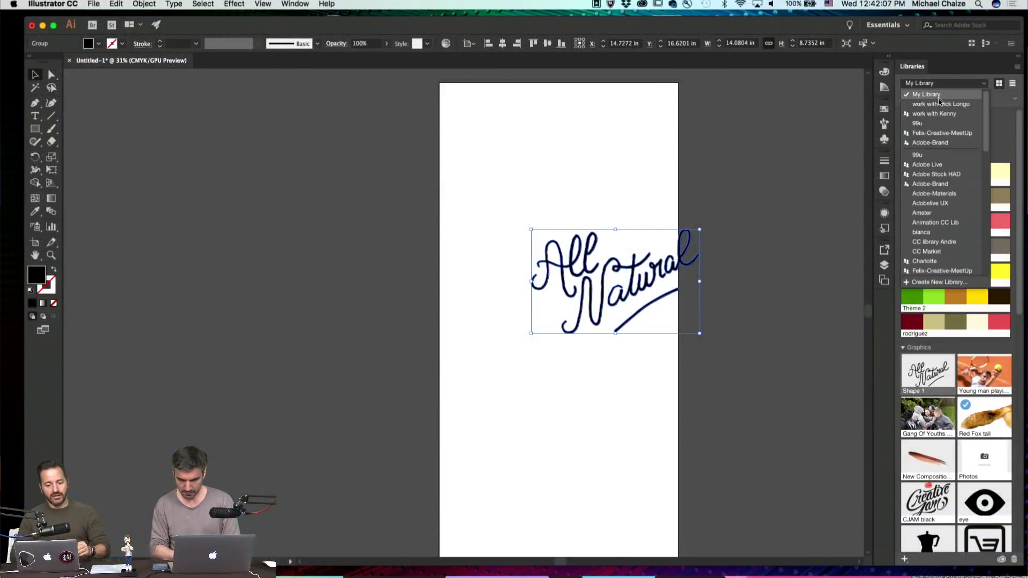
{"action": "left_click", "coordinate": [939, 103]}
{"action": "left_click_drag", "start_coordinate": [676, 284], "coordinate": [958, 177]}
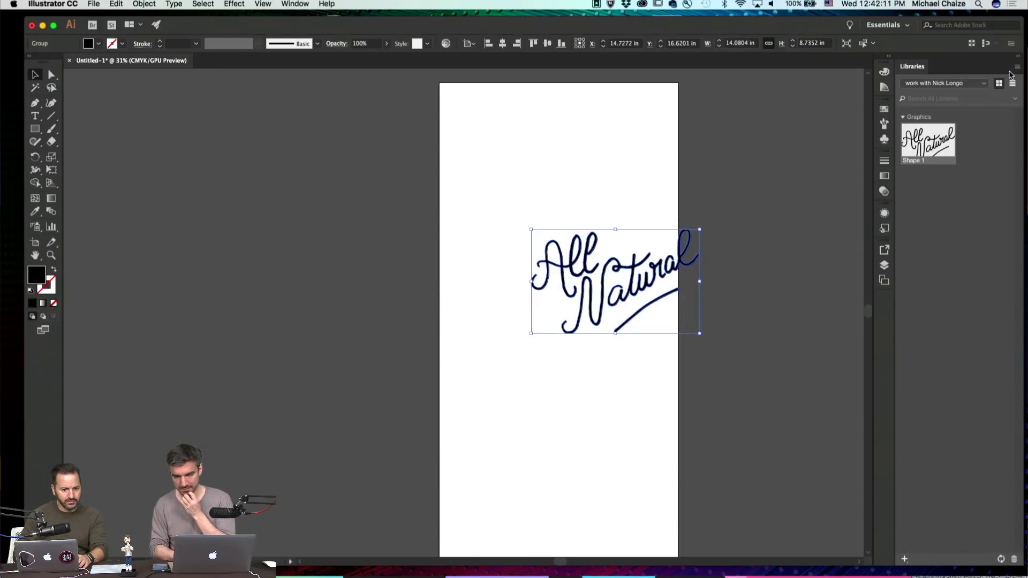
{"action": "left_click", "coordinate": [1017, 67]}
{"action": "left_click", "coordinate": [964, 84]}
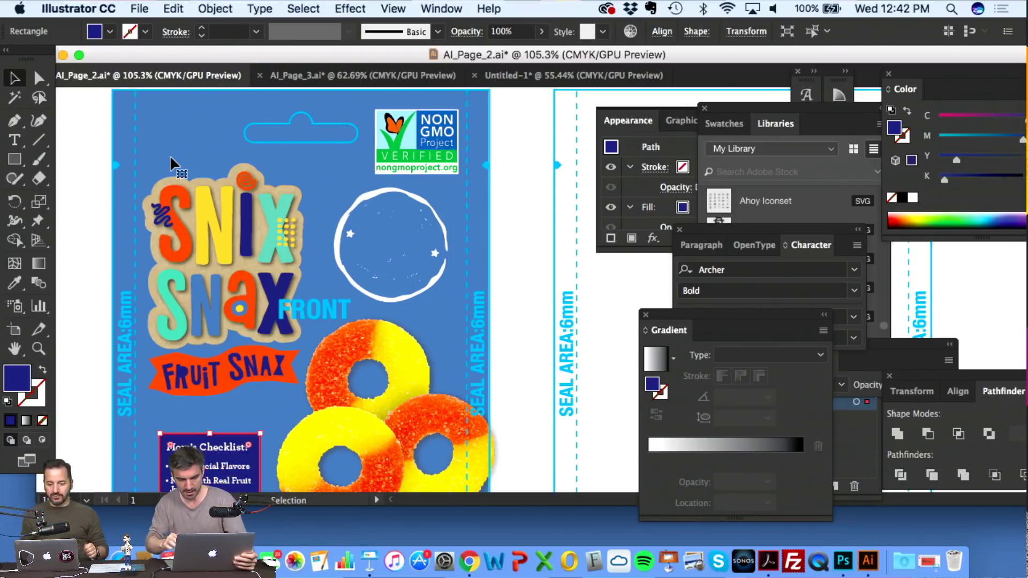
- Accept the pending library collaboration invitation in the Creative Cloud desktop app
{"action": "left_click", "coordinate": [509, 175]}
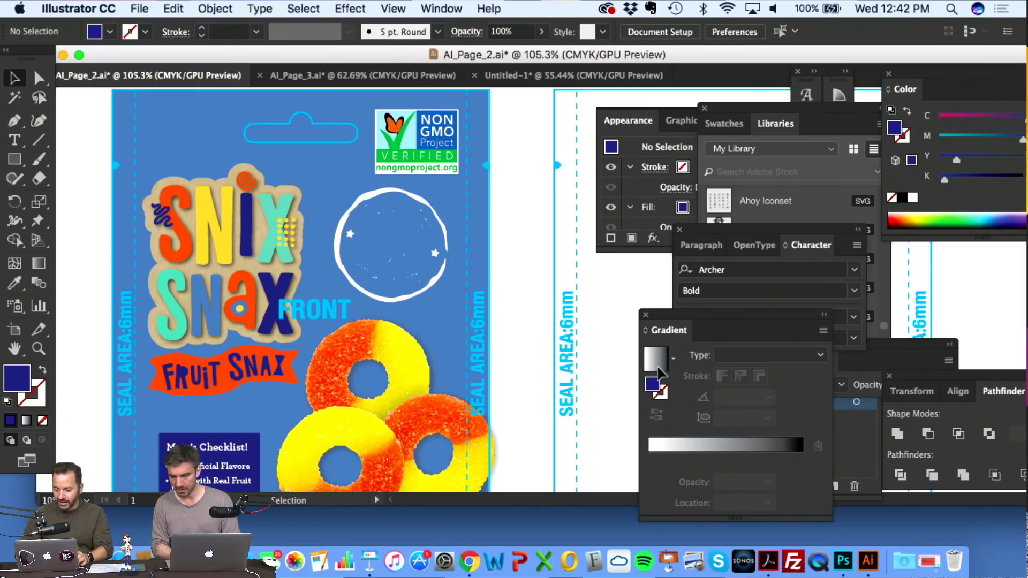
{"action": "scroll", "coordinate": [589, 349], "scroll_direction": "up", "scroll_amount": 1}
{"action": "scroll", "coordinate": [589, 349], "scroll_direction": "up", "scroll_amount": 1}
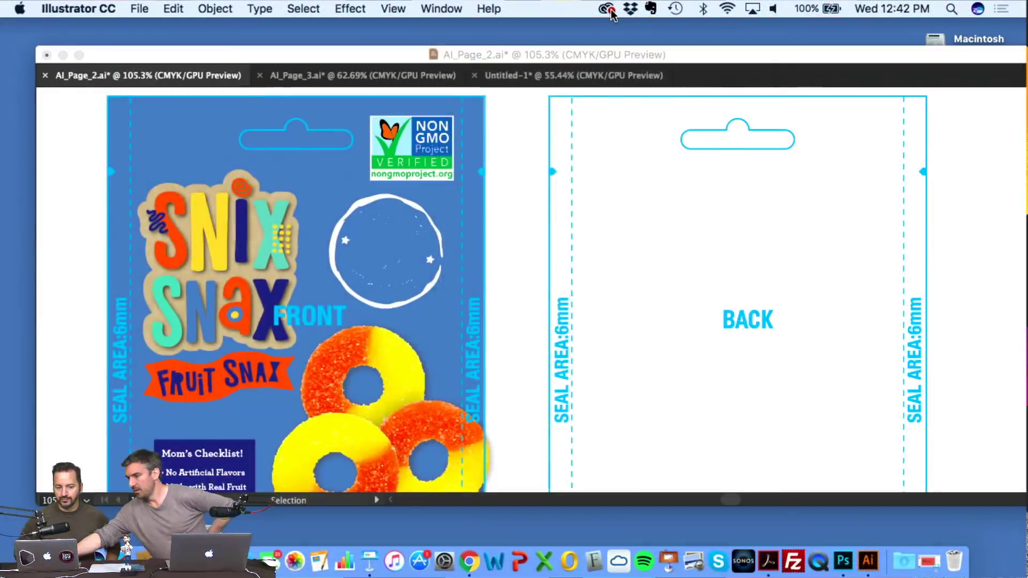
{"action": "left_click", "coordinate": [606, 8]}
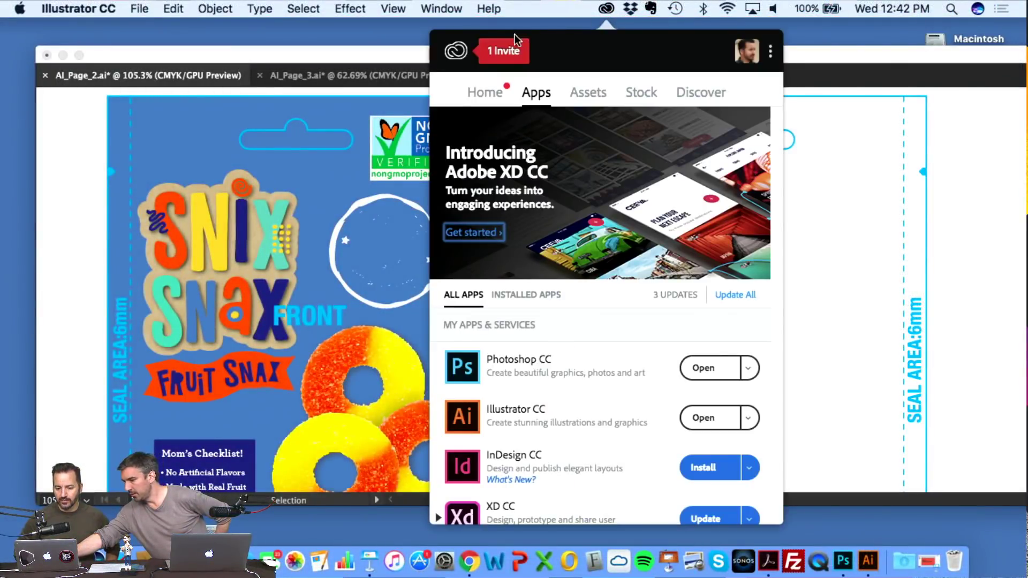
{"action": "left_click", "coordinate": [514, 51]}
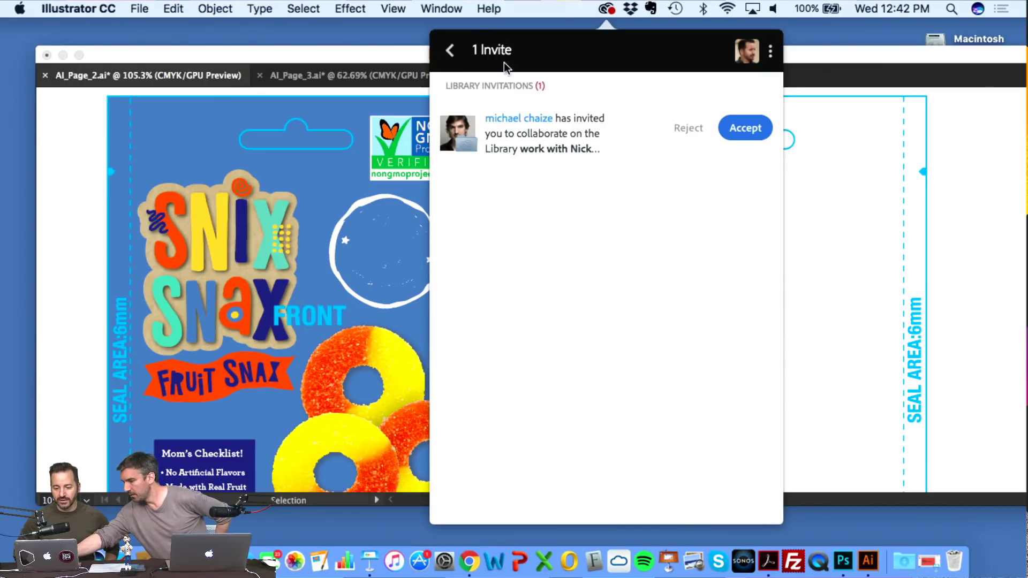
{"action": "left_click", "coordinate": [743, 129]}
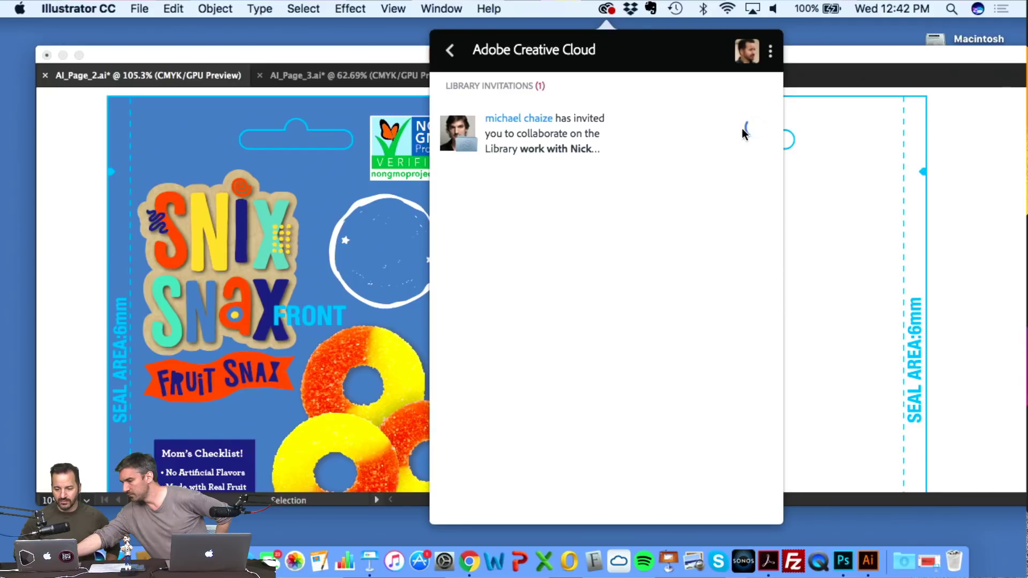
- Return to AI_Page_2.ai in Illustrator, switch to the shared collaboration library, and place its All Natural lettering on the front panel
{"action": "left_click", "coordinate": [194, 72]}
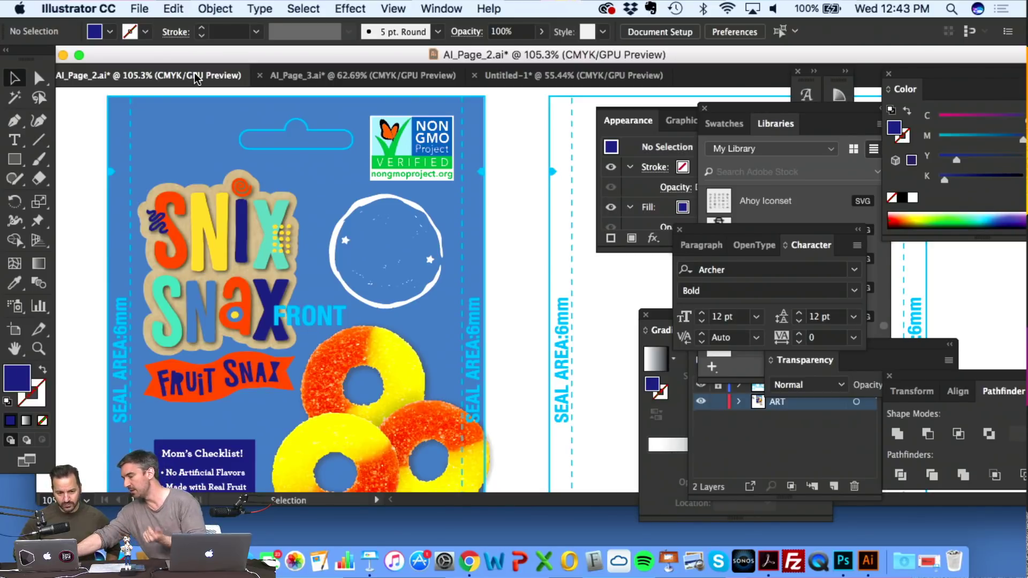
{"action": "left_click", "coordinate": [741, 148]}
{"action": "left_click", "coordinate": [753, 182]}
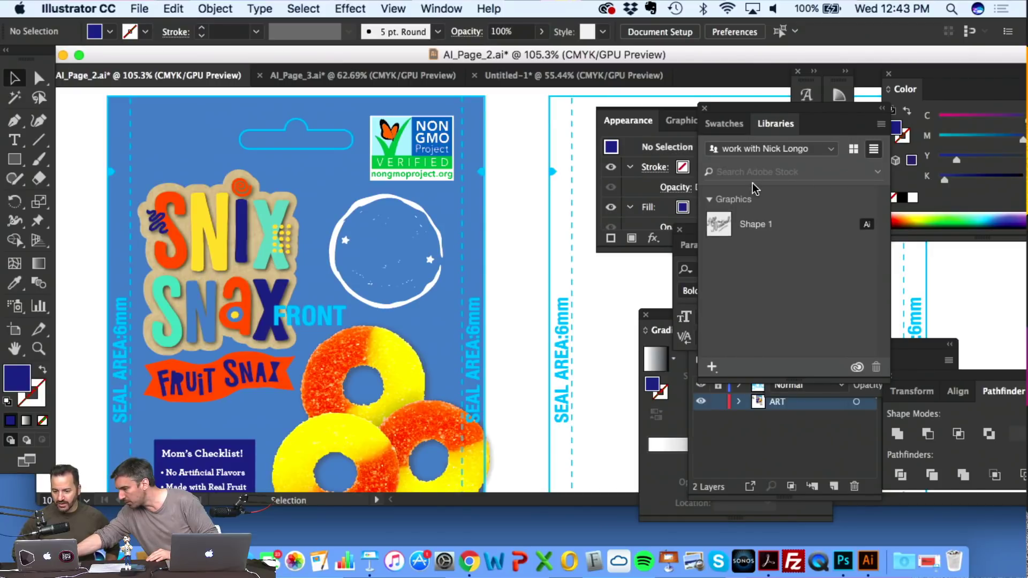
{"action": "mouse_move", "coordinate": [714, 229]}
{"action": "left_mouse_down"}
{"action": "mouse_move", "coordinate": [470, 236]}
{"action": "mouse_move", "coordinate": [385, 273]}
{"action": "left_mouse_up"}
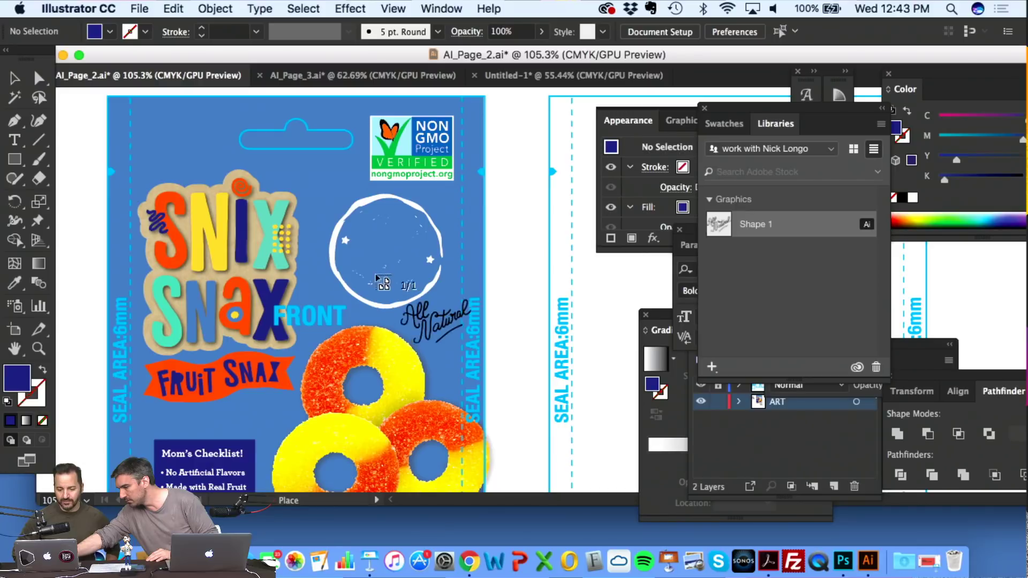
{"action": "left_click", "coordinate": [327, 203]}
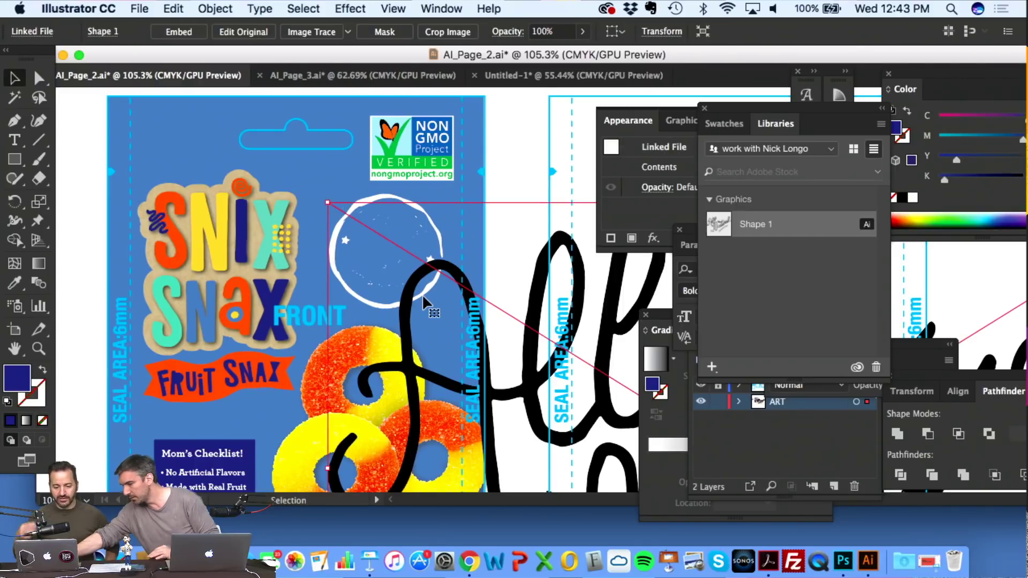
- Scale the All Natural lettering down to about the stamp's width and position it over the round stamp
{"action": "scroll", "coordinate": [405, 324], "scroll_direction": "down", "scroll_amount": 6, "text": "alt"}
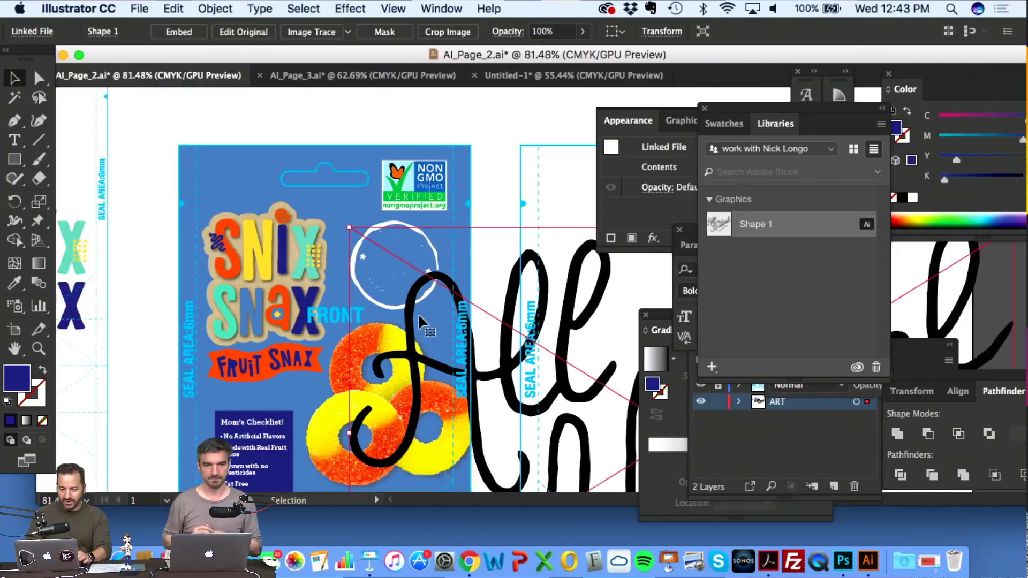
{"action": "scroll", "coordinate": [428, 329], "scroll_direction": "right", "scroll_amount": 4}
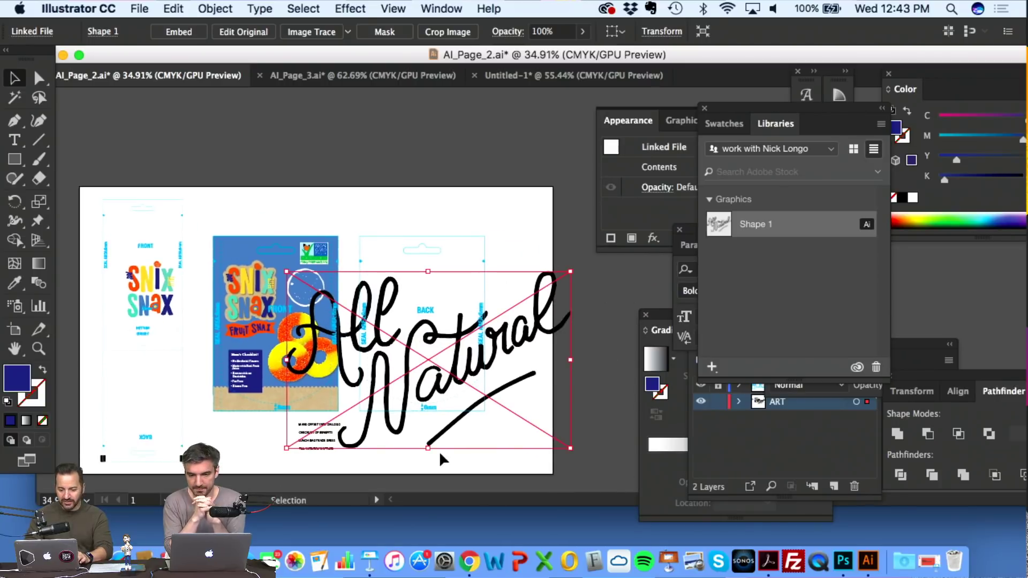
{"action": "left_click_drag", "start_coordinate": [568, 447], "coordinate": [361, 354]}
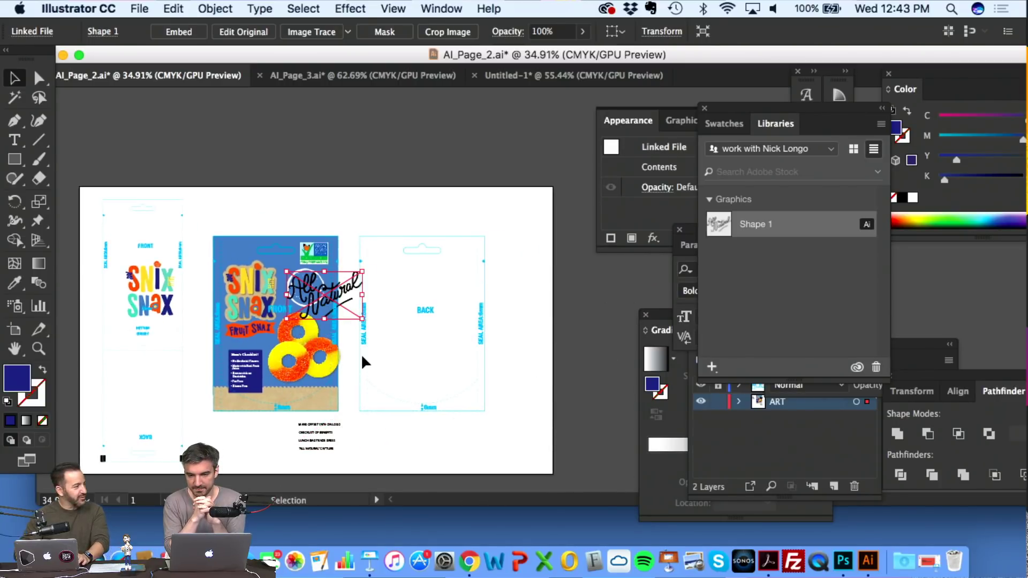
{"action": "scroll", "coordinate": [361, 353], "scroll_direction": "up", "scroll_amount": 4, "text": "alt"}
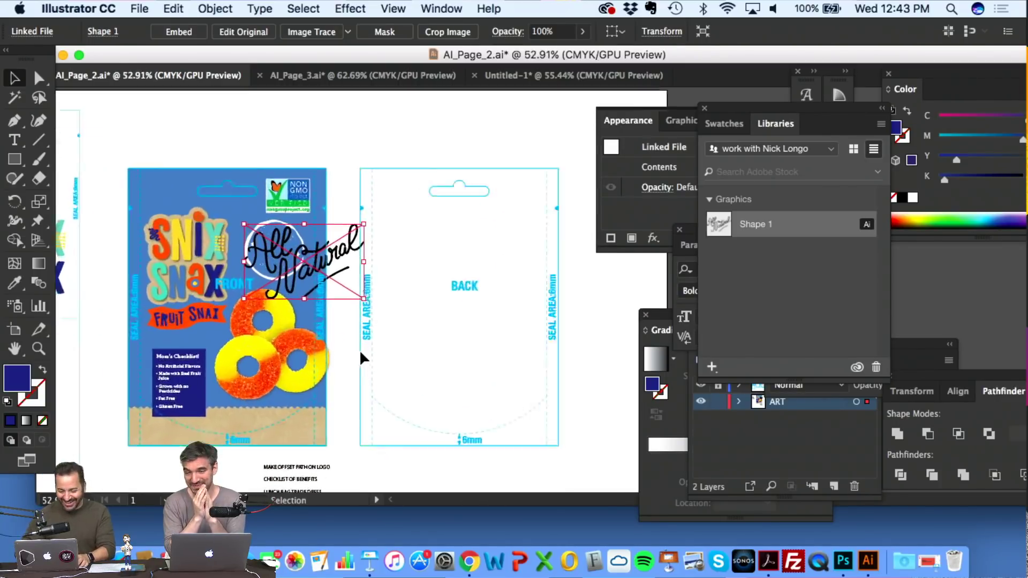
{"action": "left_click_drag", "start_coordinate": [366, 277], "coordinate": [304, 227]}
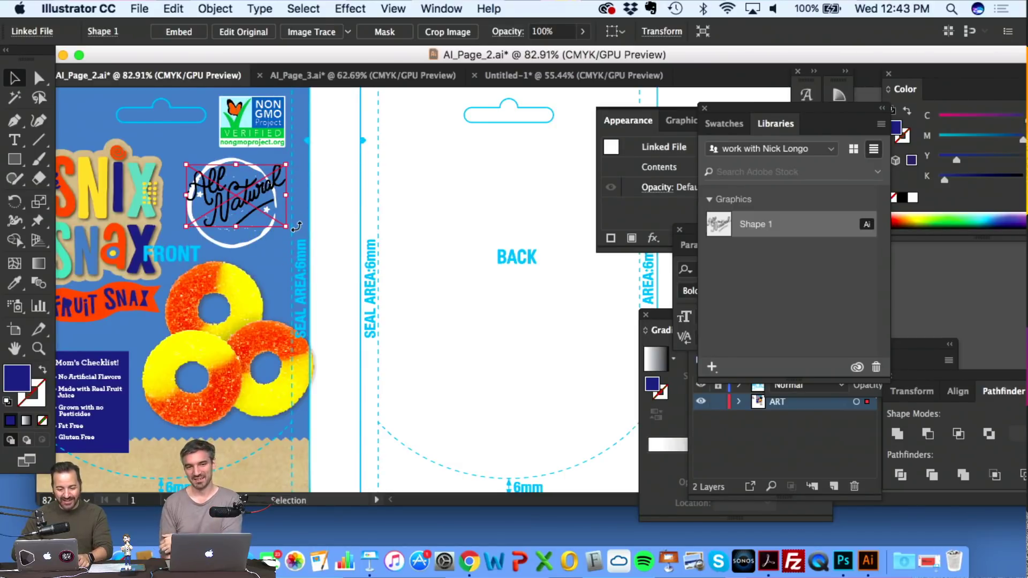
{"action": "scroll", "coordinate": [77, 215], "scroll_direction": "left", "scroll_amount": 4}
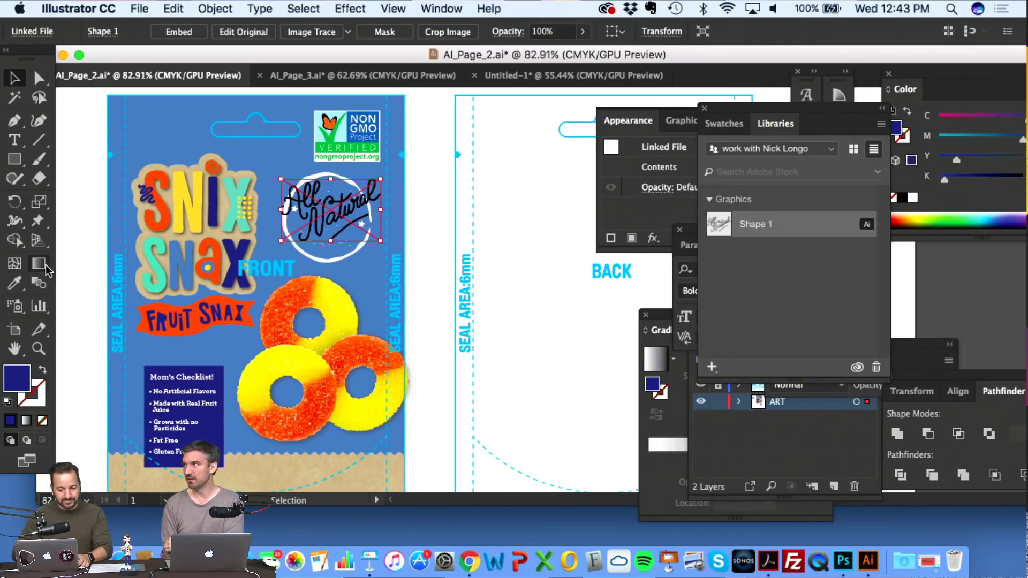
{"action": "left_click", "coordinate": [469, 245]}
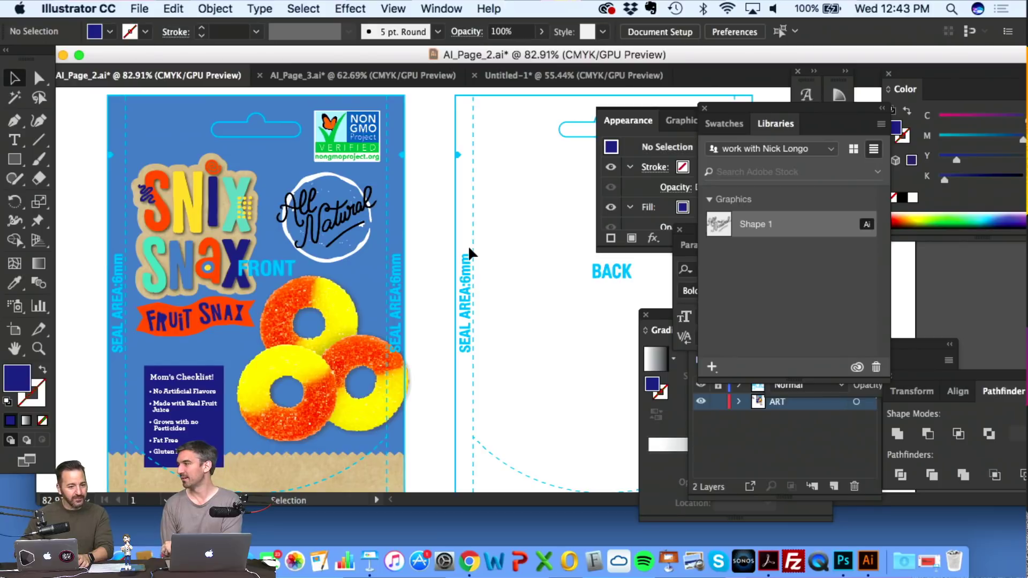
{"action": "scroll", "coordinate": [468, 244], "scroll_direction": "up", "scroll_amount": 2, "text": "alt"}
{"action": "scroll", "coordinate": [469, 248], "scroll_direction": "up", "scroll_amount": 1, "text": "alt"}
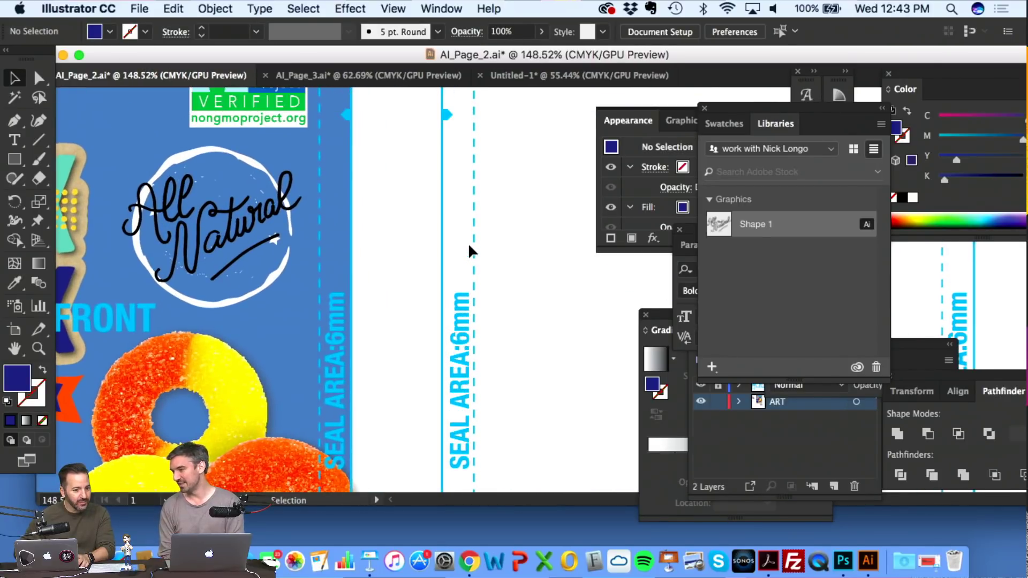
{"action": "scroll", "coordinate": [468, 243], "scroll_direction": "left", "scroll_amount": 3}
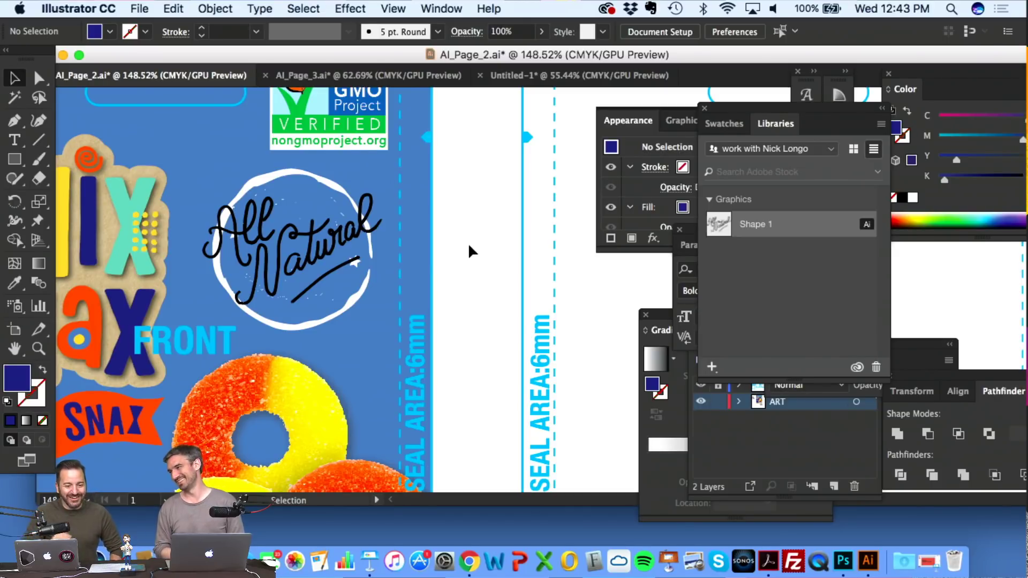
{"action": "scroll", "coordinate": [468, 242], "scroll_direction": "down", "scroll_amount": 3}
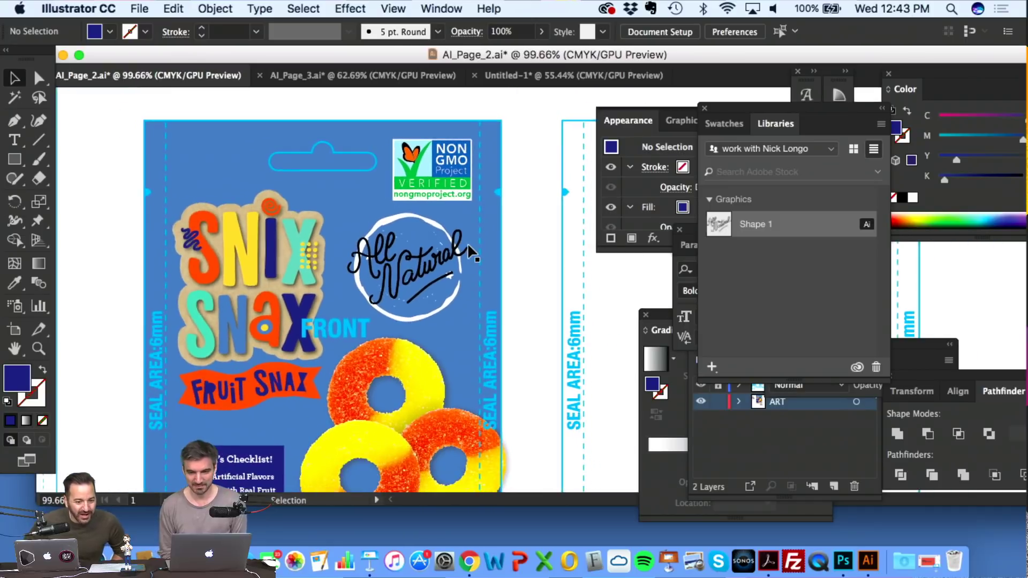
{"action": "scroll", "coordinate": [468, 251], "scroll_direction": "up", "scroll_amount": 4}
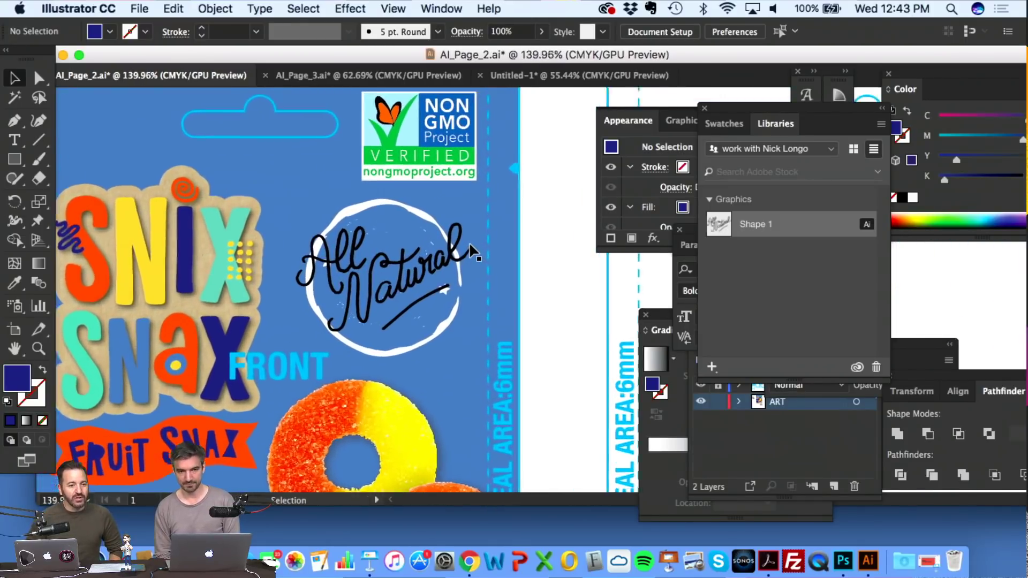
{"action": "scroll", "coordinate": [469, 245], "scroll_direction": "up", "scroll_amount": 4}
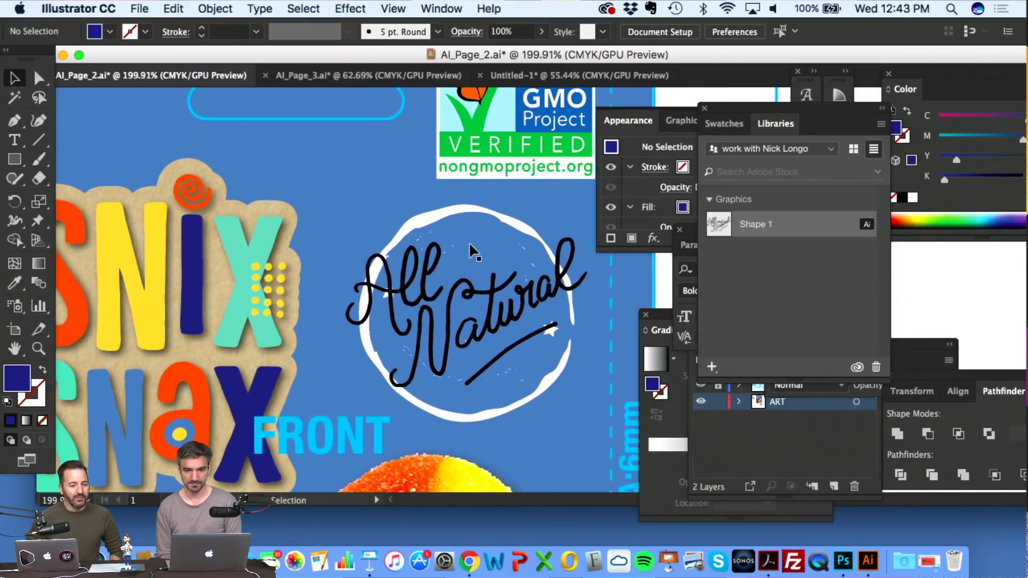
{"action": "scroll", "coordinate": [284, 263], "scroll_direction": "left", "scroll_amount": 1}
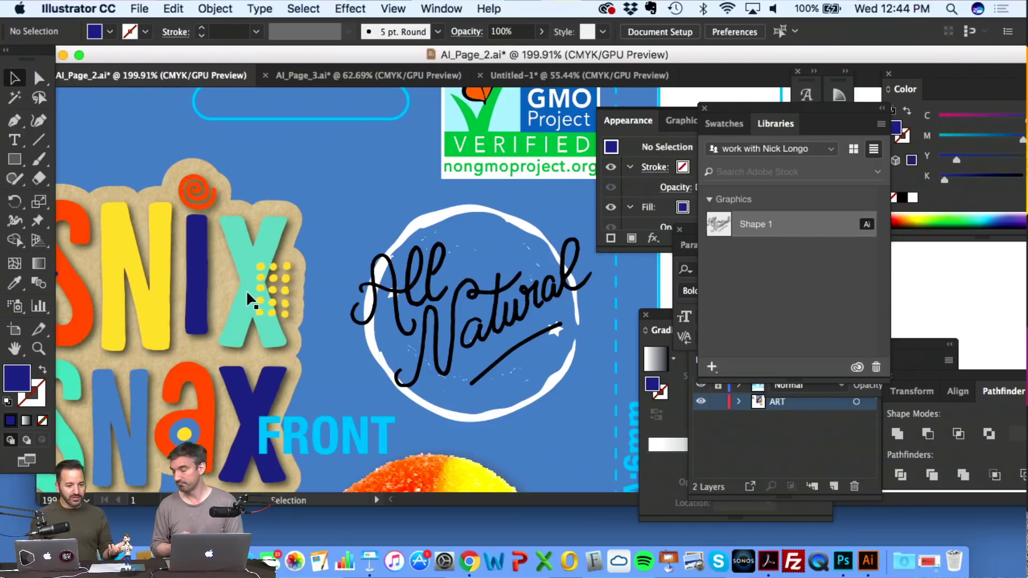
{"action": "scroll", "coordinate": [246, 290], "scroll_direction": "down", "scroll_amount": 3}
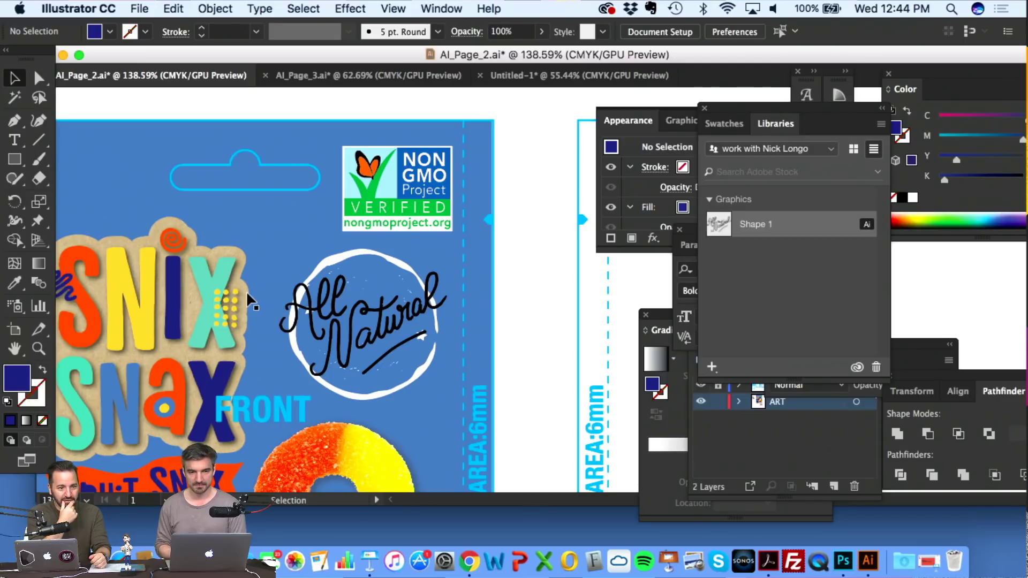
{"action": "scroll", "coordinate": [247, 291], "scroll_direction": "down", "scroll_amount": 2}
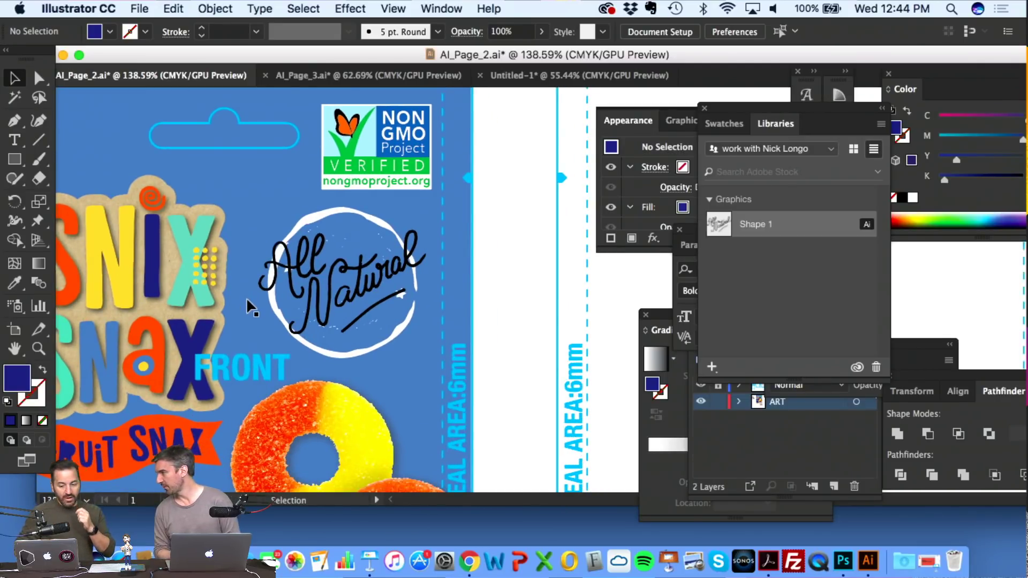
{"action": "key", "text": "super+0"}
{"action": "scroll", "coordinate": [292, 138], "scroll_direction": "up", "scroll_amount": 2}
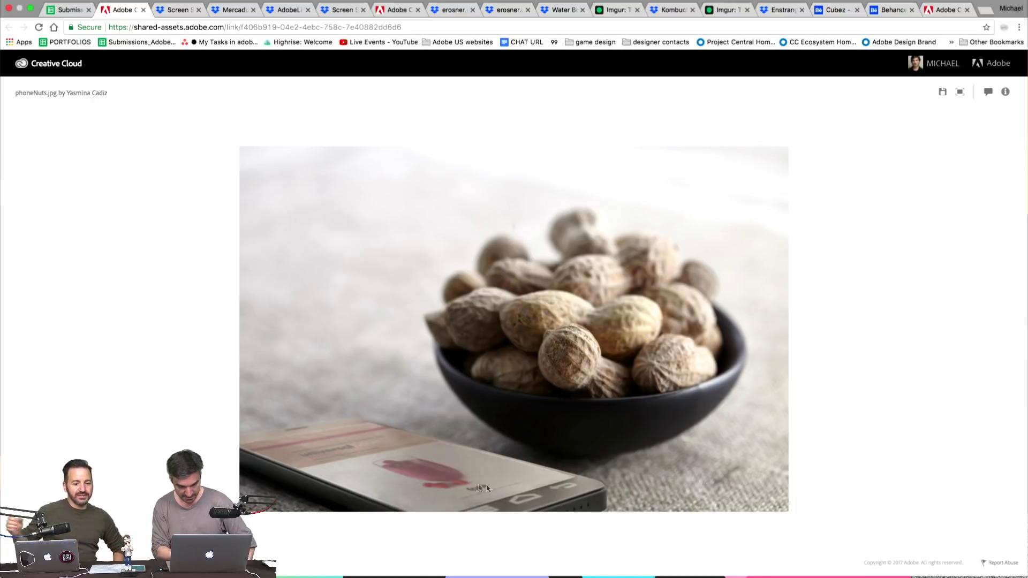
- In Chrome, look through the first packaging mockup submissions, from the LOVEfest flower pouch to the comic-illustrated coffee cup
{"action": "left_click", "coordinate": [170, 11]}
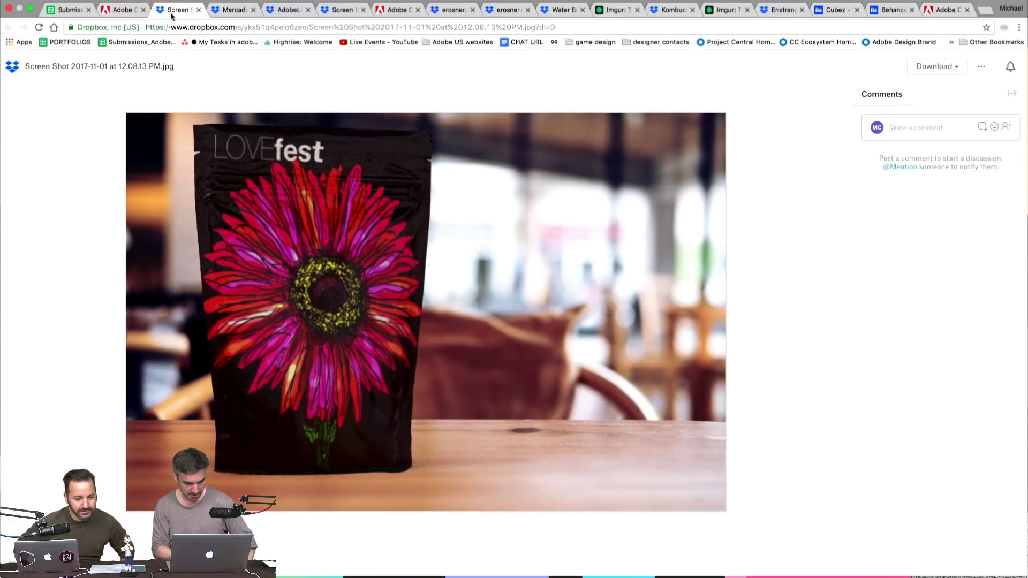
{"action": "left_click", "coordinate": [239, 12]}
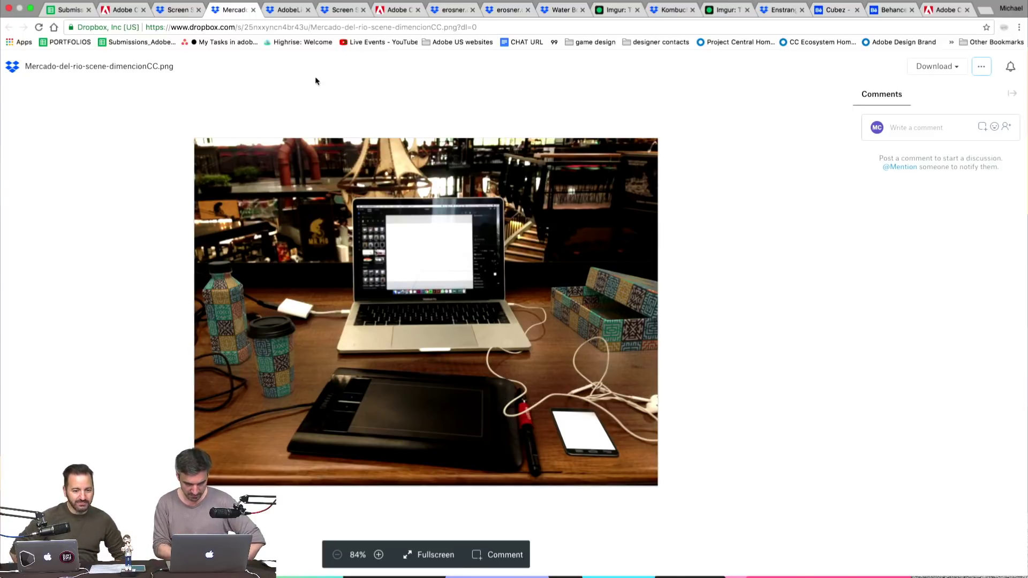
{"action": "left_click", "coordinate": [287, 11]}
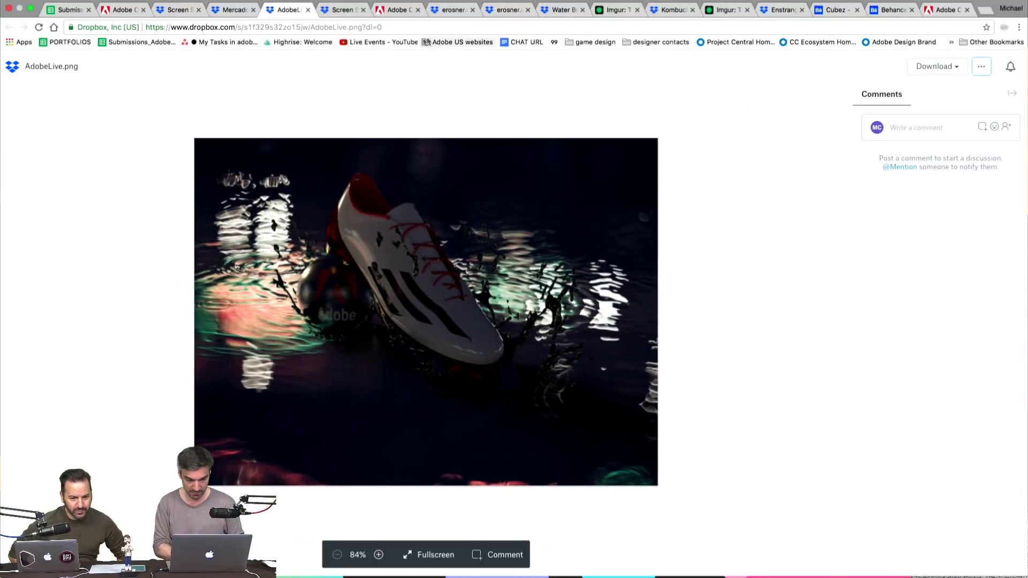
{"action": "left_click", "coordinate": [340, 15]}
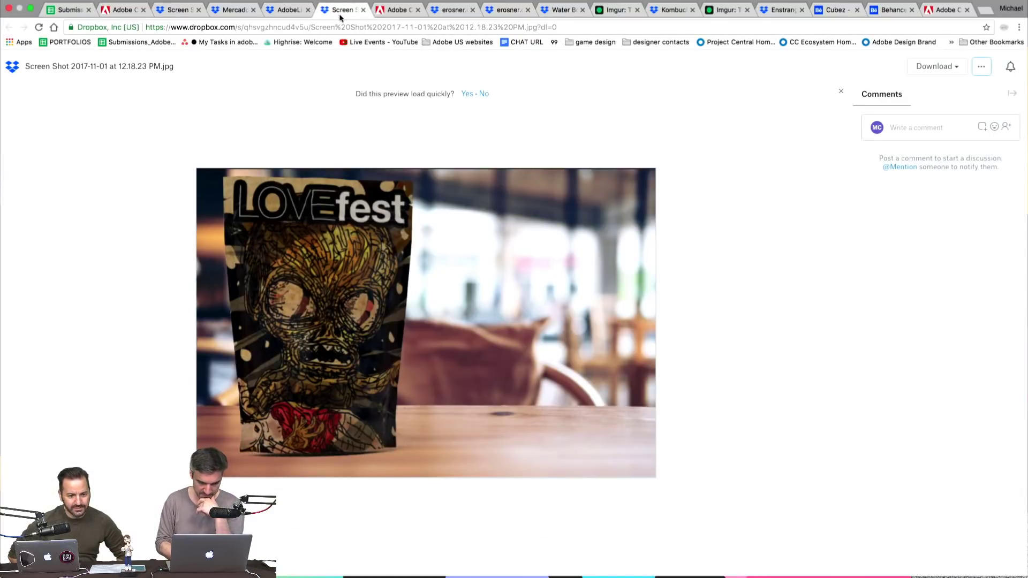
{"action": "left_click", "coordinate": [384, 13]}
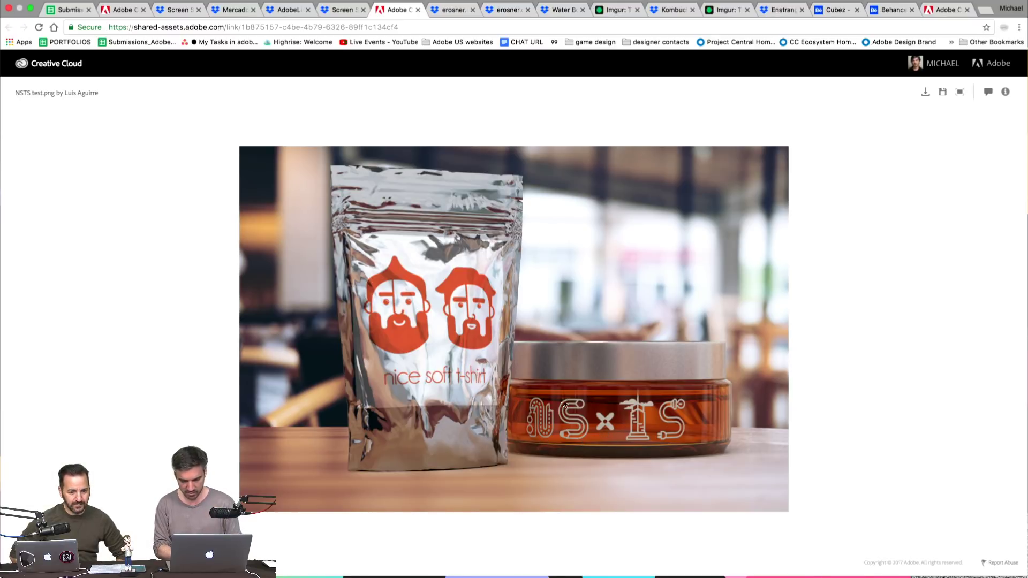
{"action": "left_click", "coordinate": [453, 10]}
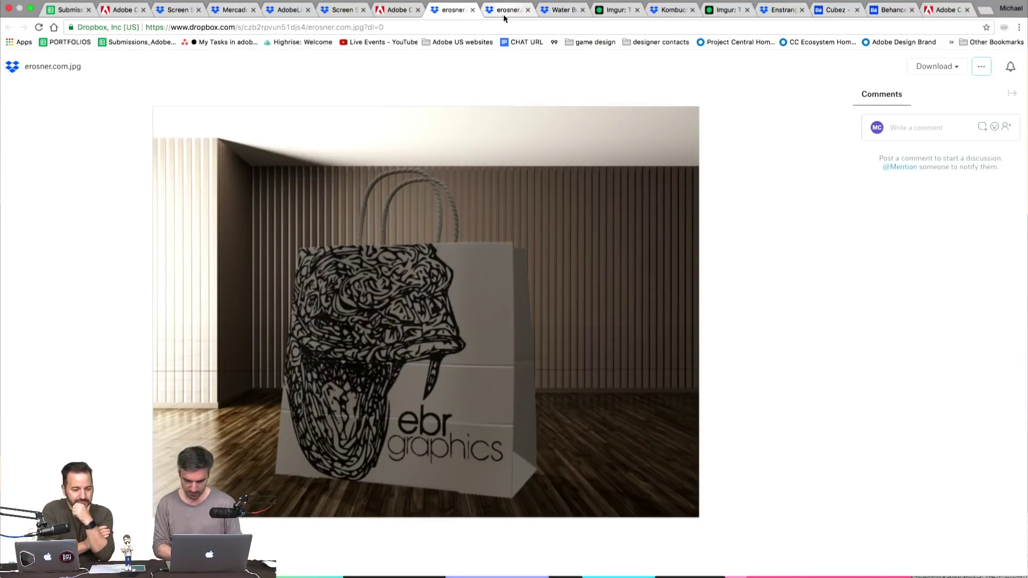
{"action": "left_click", "coordinate": [503, 11]}
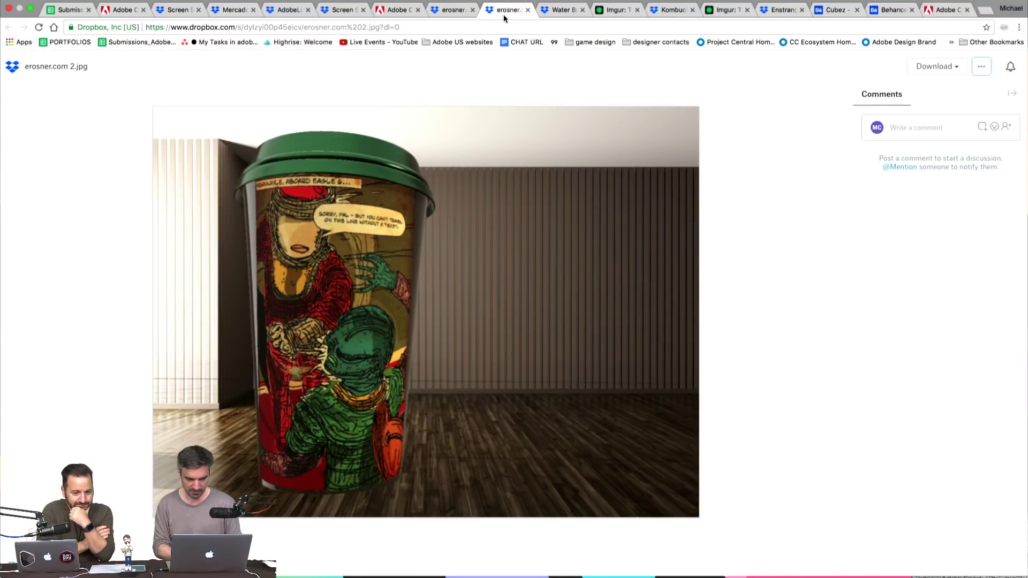
- View the remaining submissions from the Water Bottles shot through the Cubez cup, ending on the Behance live page
{"action": "left_click", "coordinate": [555, 14]}
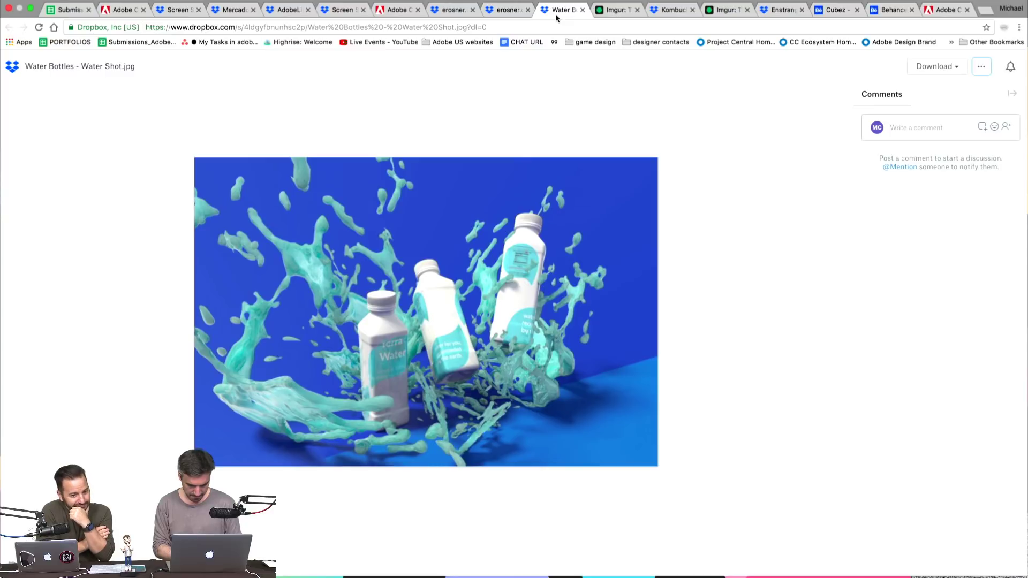
{"action": "left_click", "coordinate": [614, 15]}
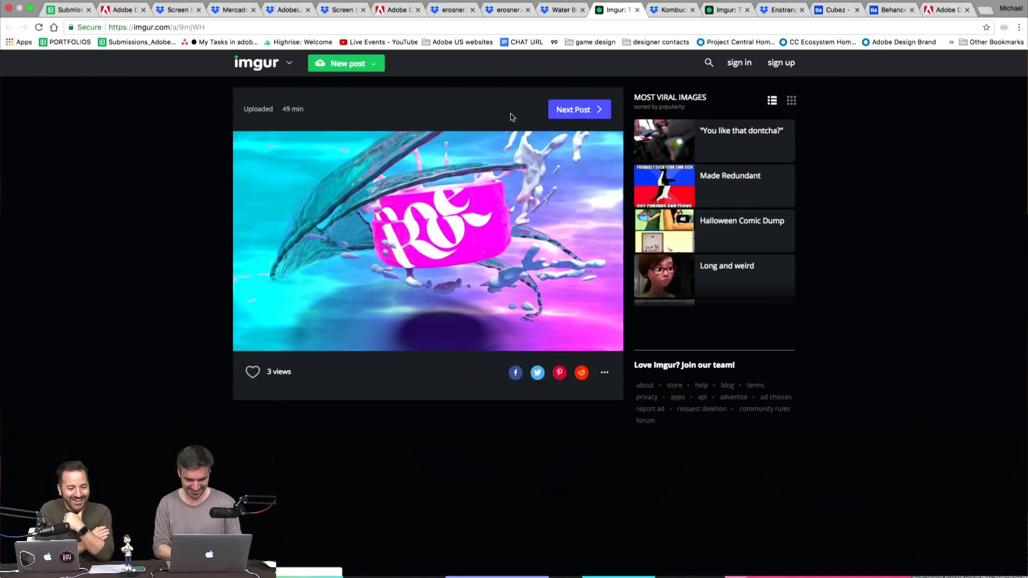
{"action": "left_click", "coordinate": [665, 11]}
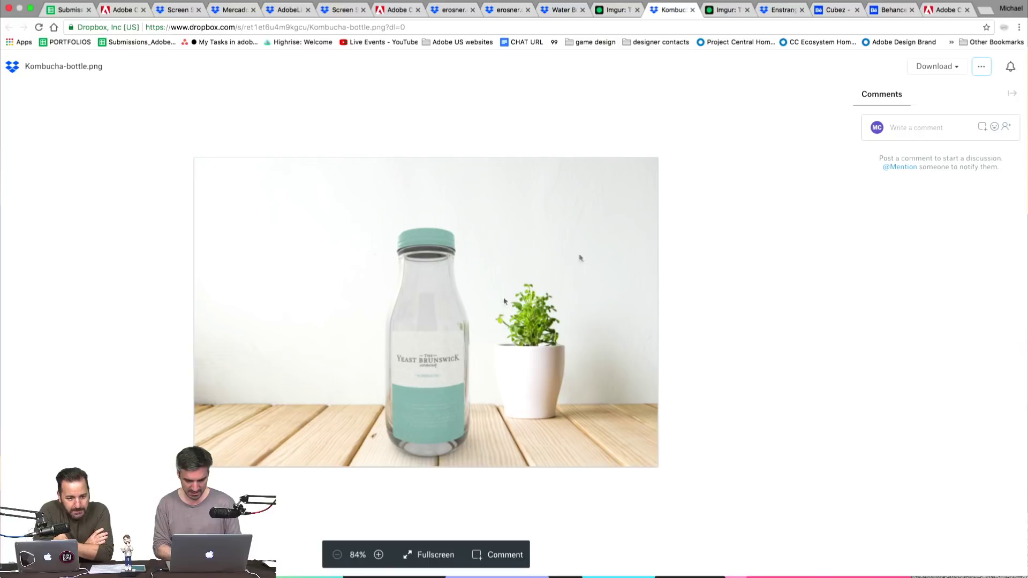
{"action": "left_click", "coordinate": [731, 15]}
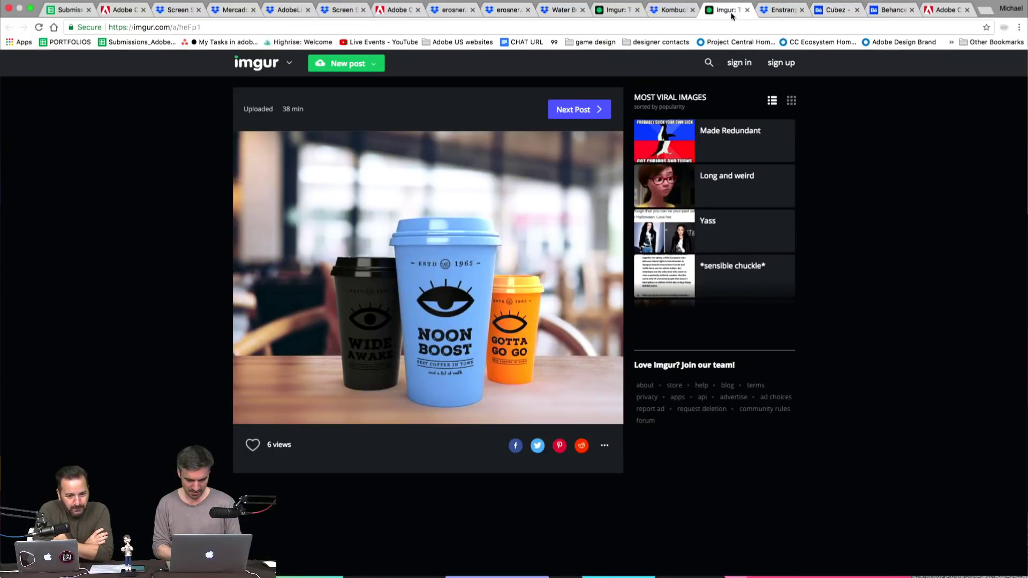
{"action": "left_click", "coordinate": [778, 12]}
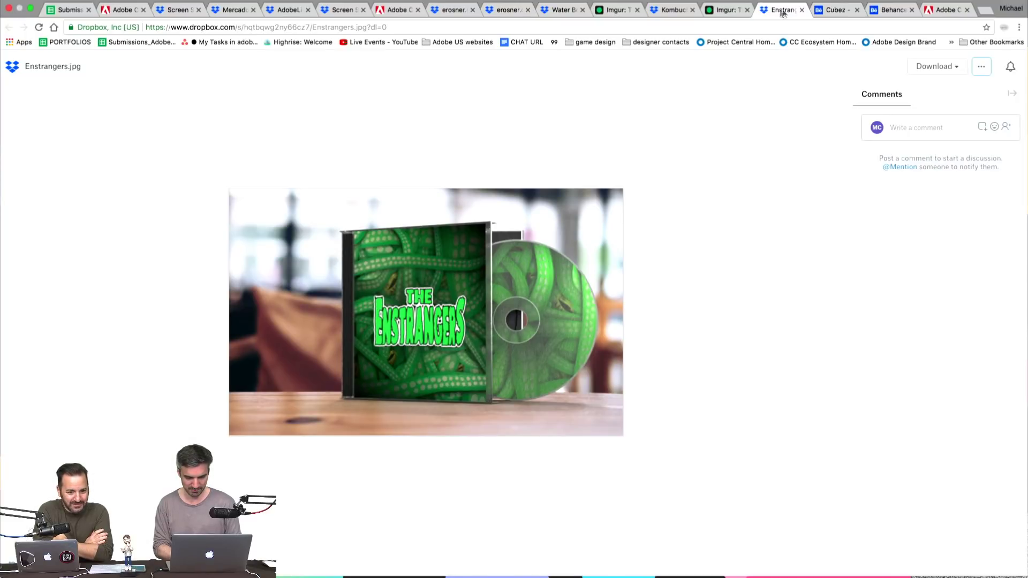
{"action": "left_click", "coordinate": [825, 10]}
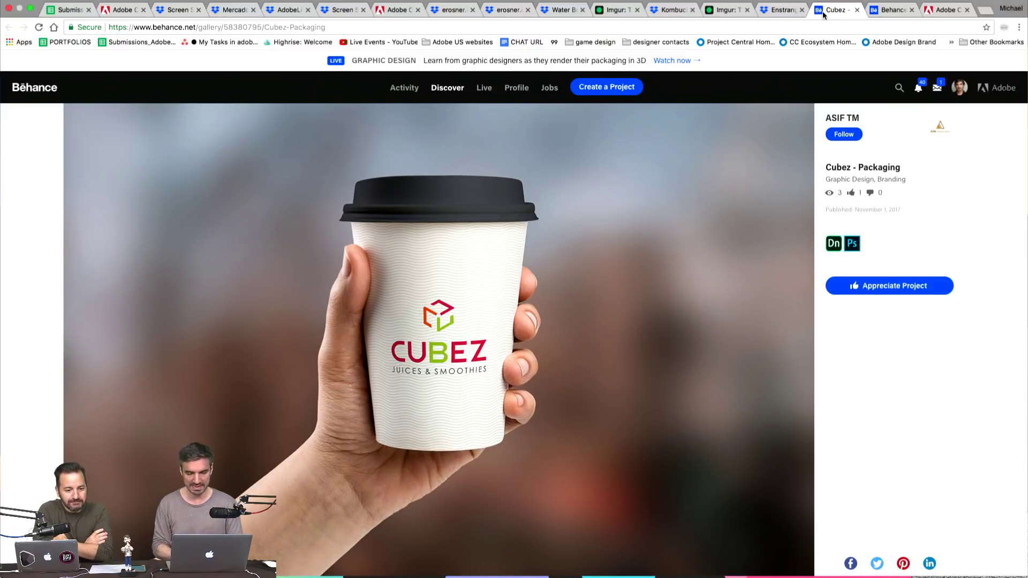
{"action": "left_click", "coordinate": [893, 10]}
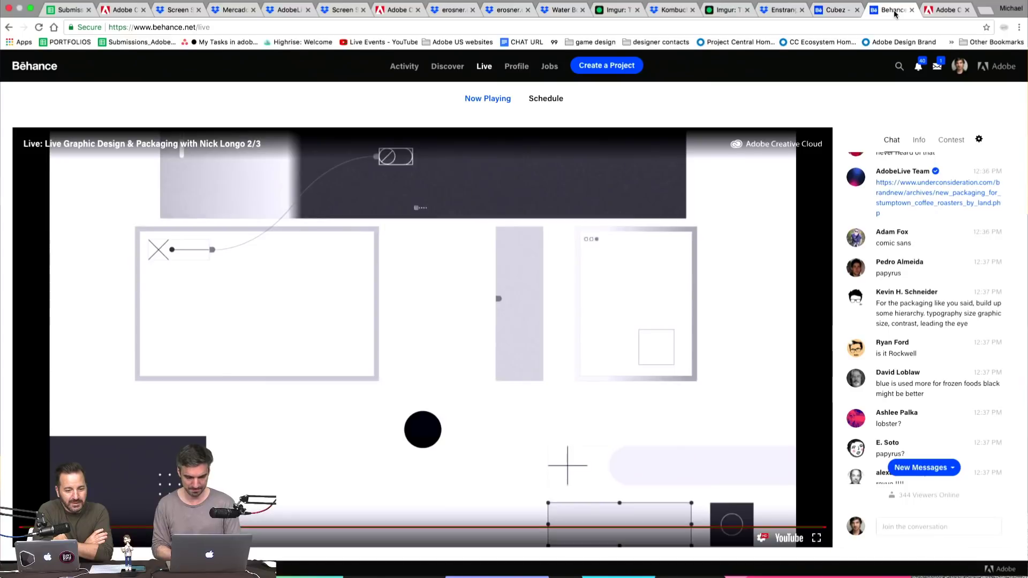
- Review the submissions again in reverse order, from the Cubez cup back to the LOVEfest flower pouch
{"action": "left_click", "coordinate": [831, 10]}
{"action": "left_click", "coordinate": [781, 10]}
{"action": "left_click", "coordinate": [724, 10]}
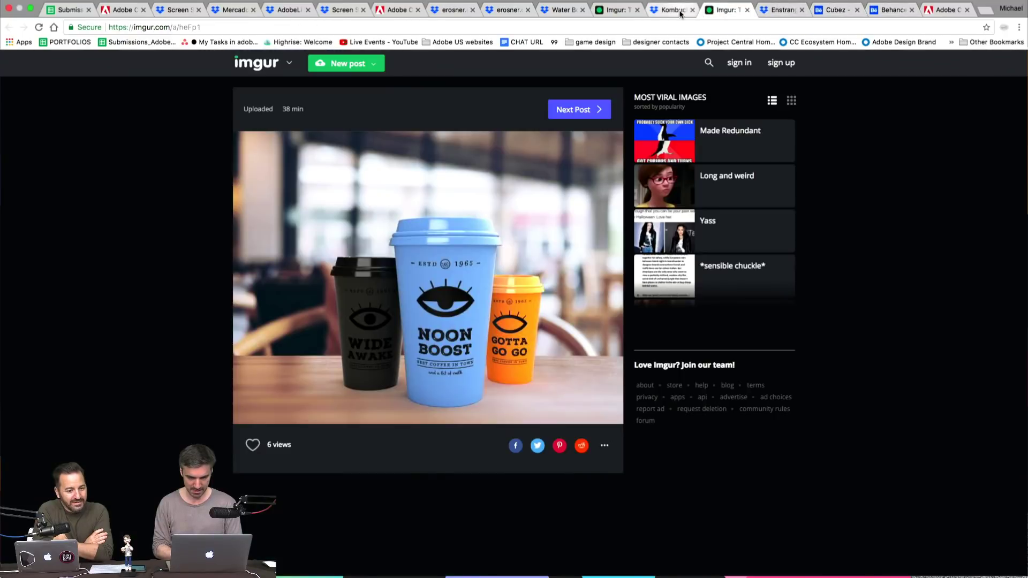
{"action": "left_click", "coordinate": [669, 10]}
{"action": "left_click", "coordinate": [614, 11]}
{"action": "left_click", "coordinate": [560, 10]}
{"action": "left_click", "coordinate": [507, 10]}
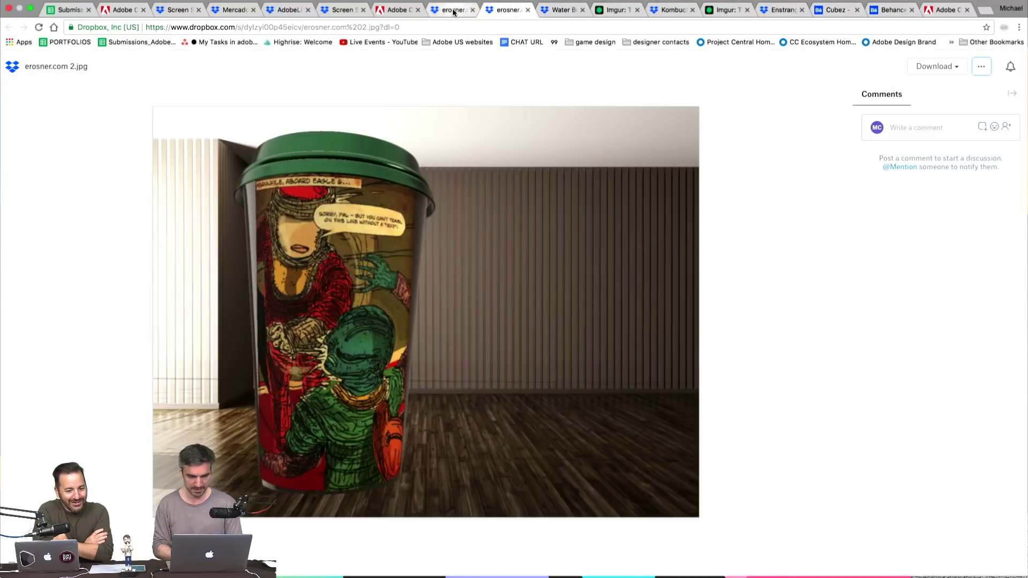
{"action": "left_click", "coordinate": [453, 12]}
{"action": "left_click", "coordinate": [399, 11]}
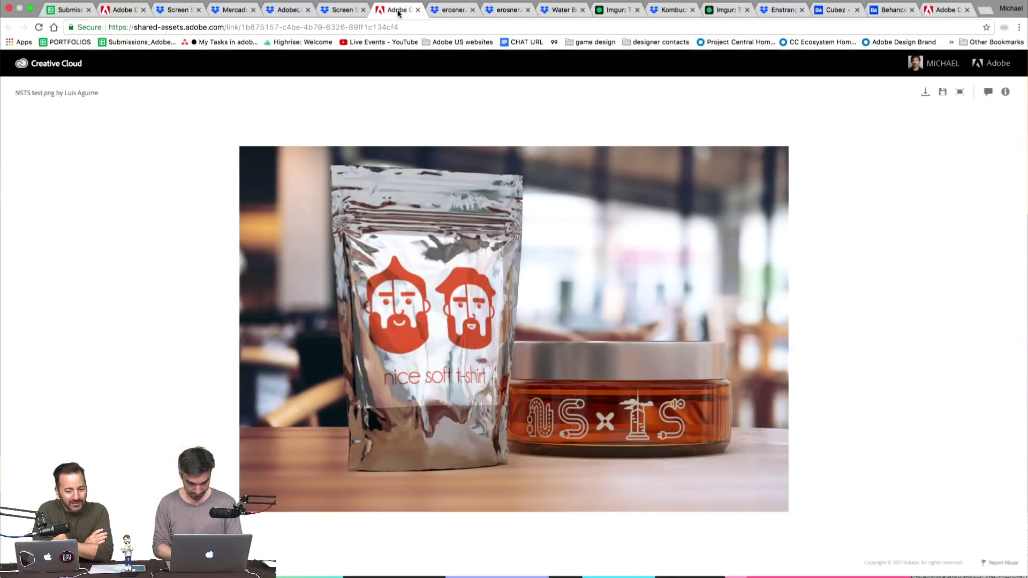
{"action": "left_click", "coordinate": [328, 12]}
{"action": "left_click", "coordinate": [288, 10]}
{"action": "left_click", "coordinate": [233, 10]}
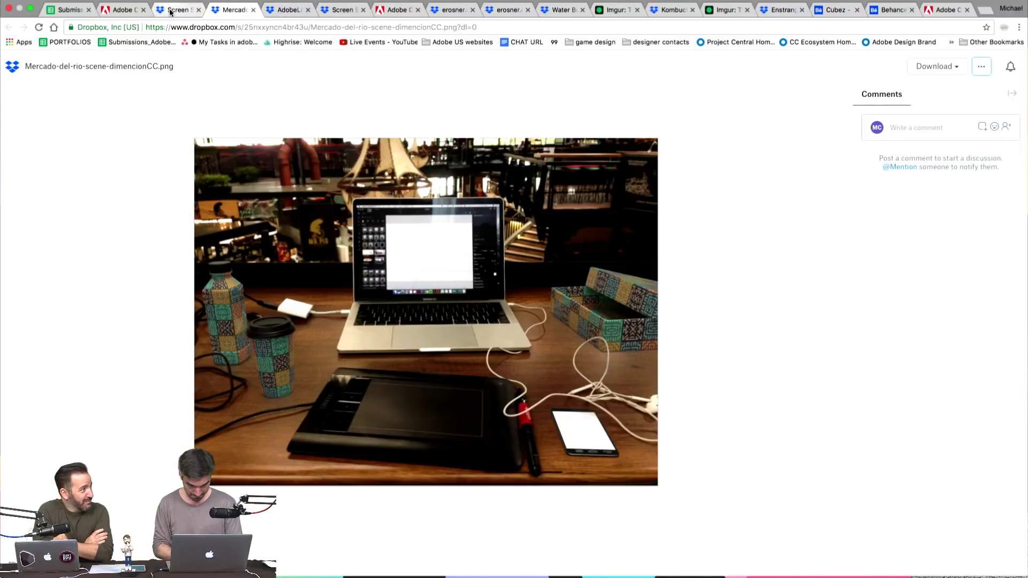
{"action": "left_click", "coordinate": [170, 12]}
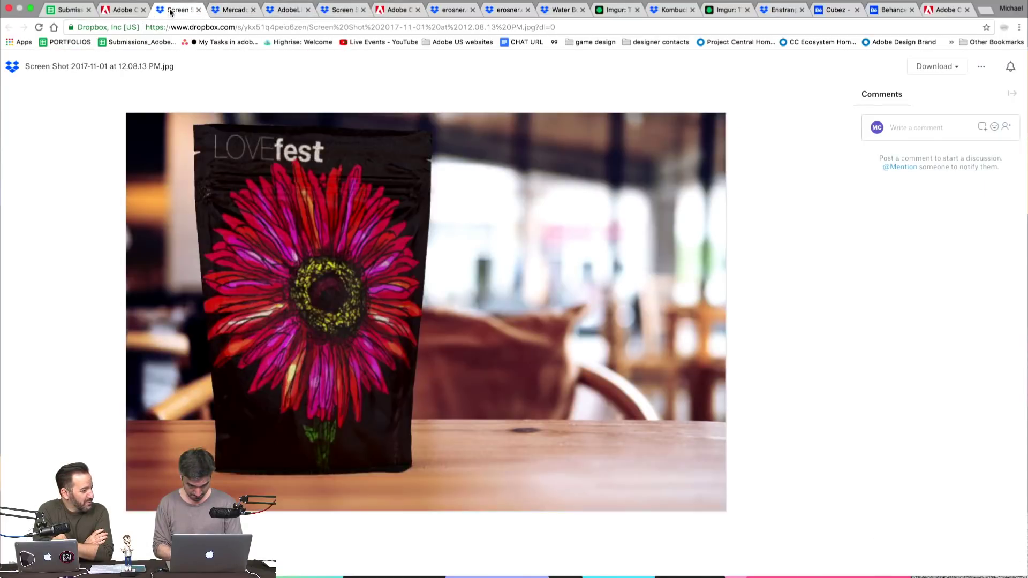
- Recheck the early submissions and continue forward through the mockups to the pink can splash image on Imgur
{"action": "left_click", "coordinate": [225, 15]}
{"action": "left_click", "coordinate": [280, 11]}
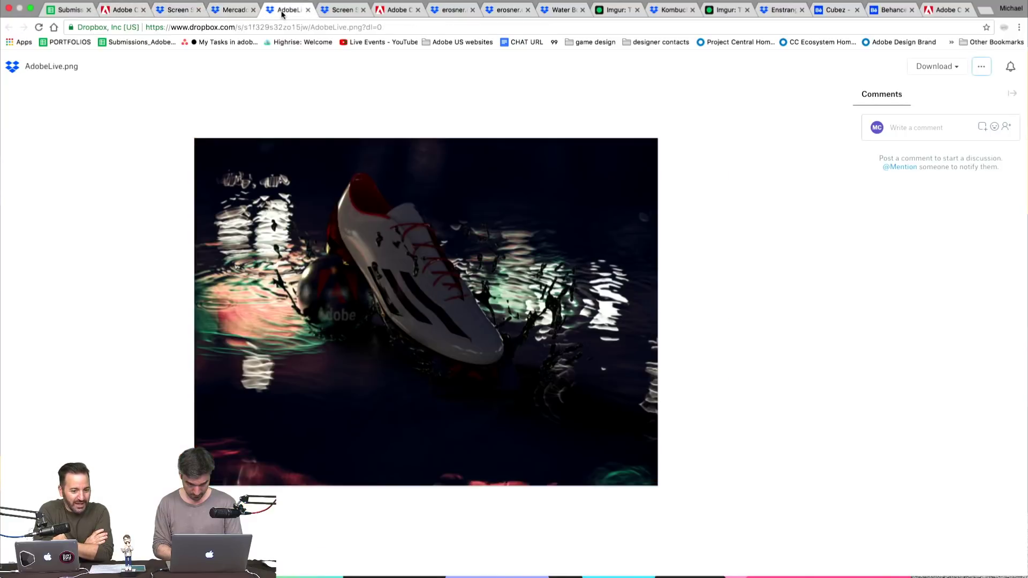
{"action": "left_click", "coordinate": [115, 10]}
{"action": "left_click", "coordinate": [177, 10]}
{"action": "left_click", "coordinate": [231, 9]}
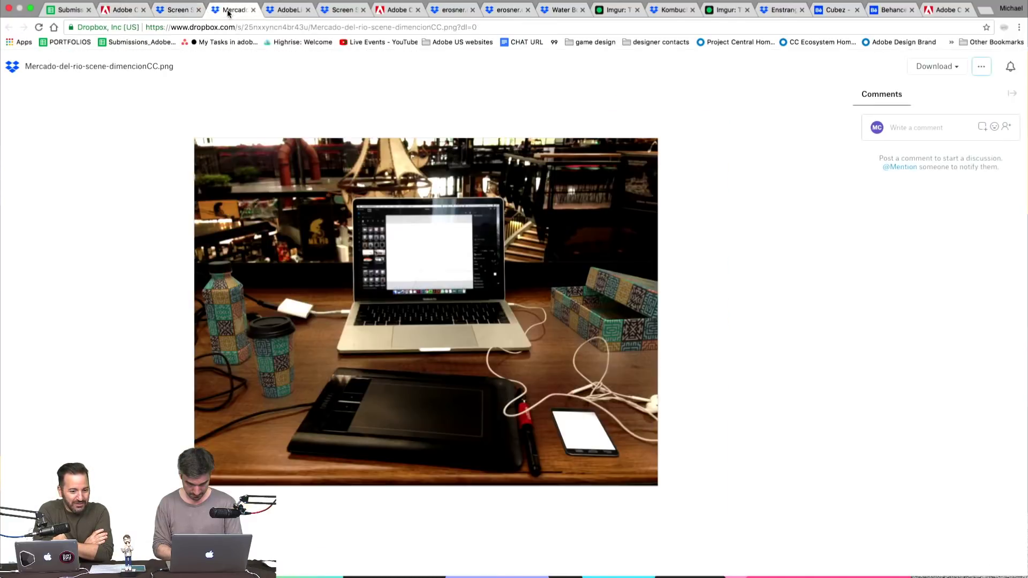
{"action": "left_click", "coordinate": [281, 11]}
{"action": "left_click", "coordinate": [340, 12]}
{"action": "left_click", "coordinate": [394, 12]}
{"action": "left_click", "coordinate": [454, 11]}
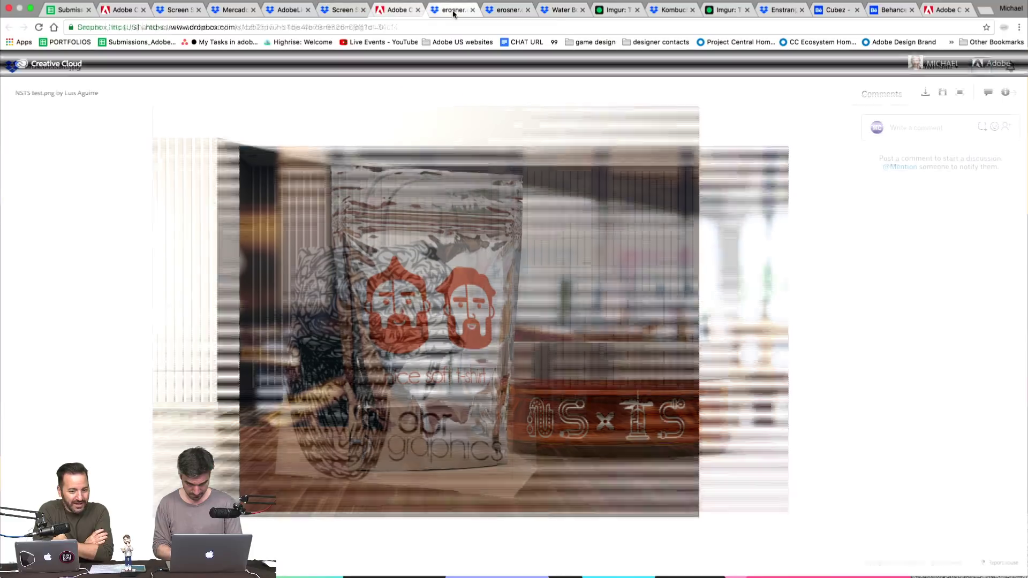
{"action": "left_click", "coordinate": [504, 12]}
{"action": "left_click", "coordinate": [567, 12]}
{"action": "left_click", "coordinate": [616, 11]}
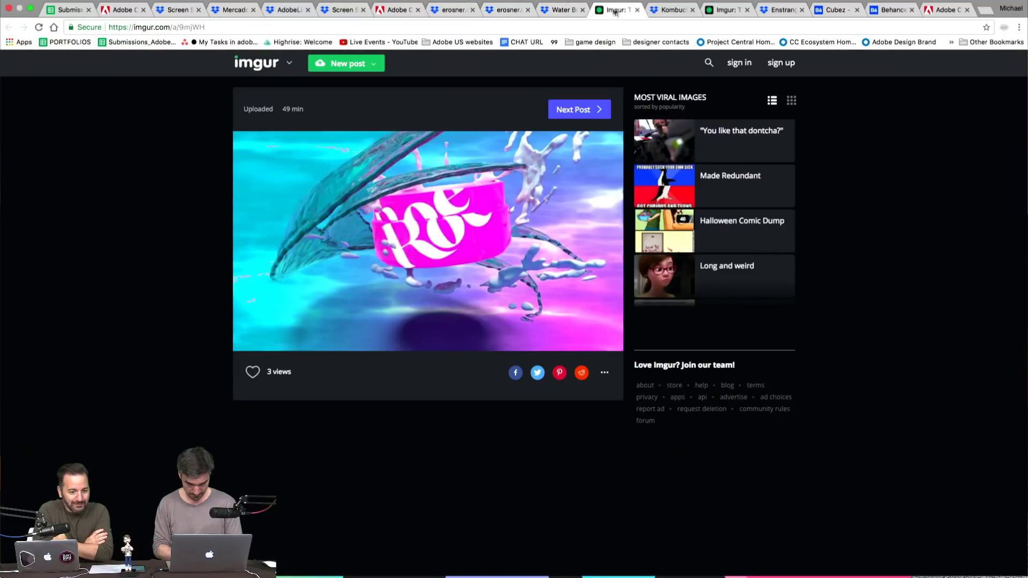
- Examine the Water Bottles, pink can, Kombucha bottle, Noon Boost cups and Enstrangers CD submissions once more
{"action": "left_click", "coordinate": [572, 12]}
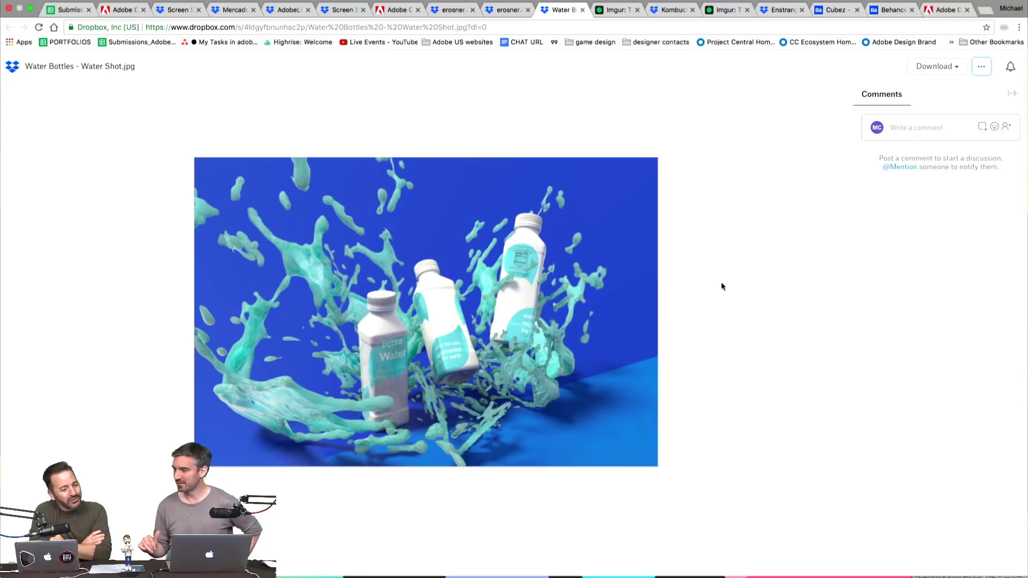
{"action": "left_click", "coordinate": [621, 21]}
{"action": "left_click", "coordinate": [665, 22]}
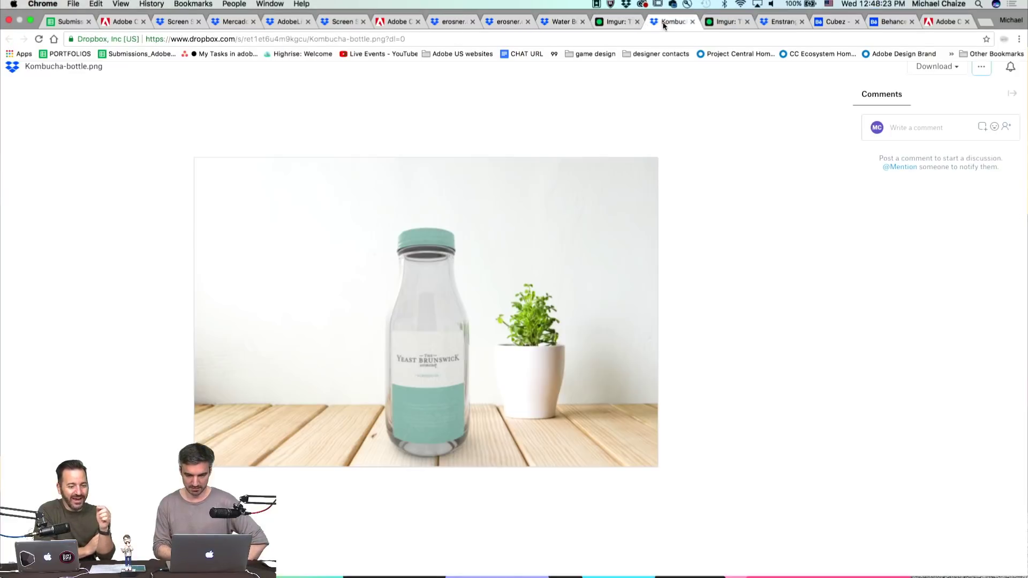
{"action": "left_click", "coordinate": [738, 26]}
{"action": "left_click", "coordinate": [776, 23]}
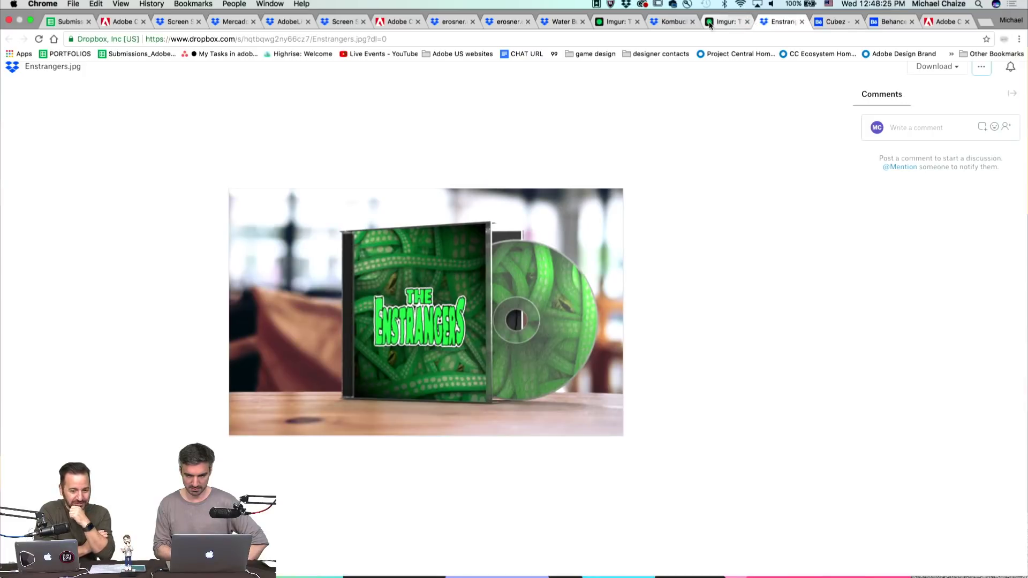
- Compare the NSTS test.png pouch and jar mockup with the Water Bottles - Water Shot.jpg submission
{"action": "left_click", "coordinate": [397, 23]}
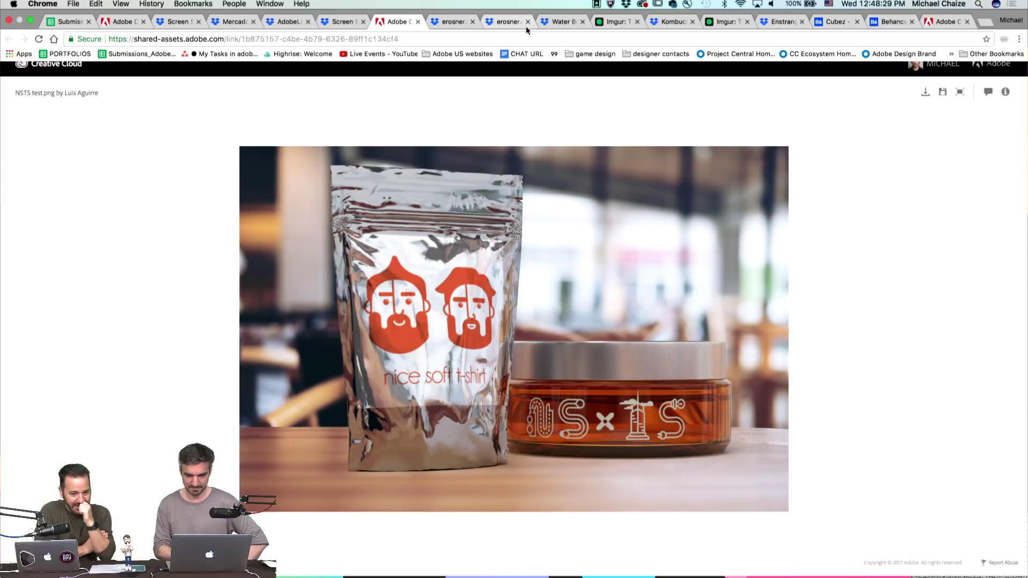
{"action": "left_click", "coordinate": [558, 20]}
{"action": "left_click", "coordinate": [395, 23]}
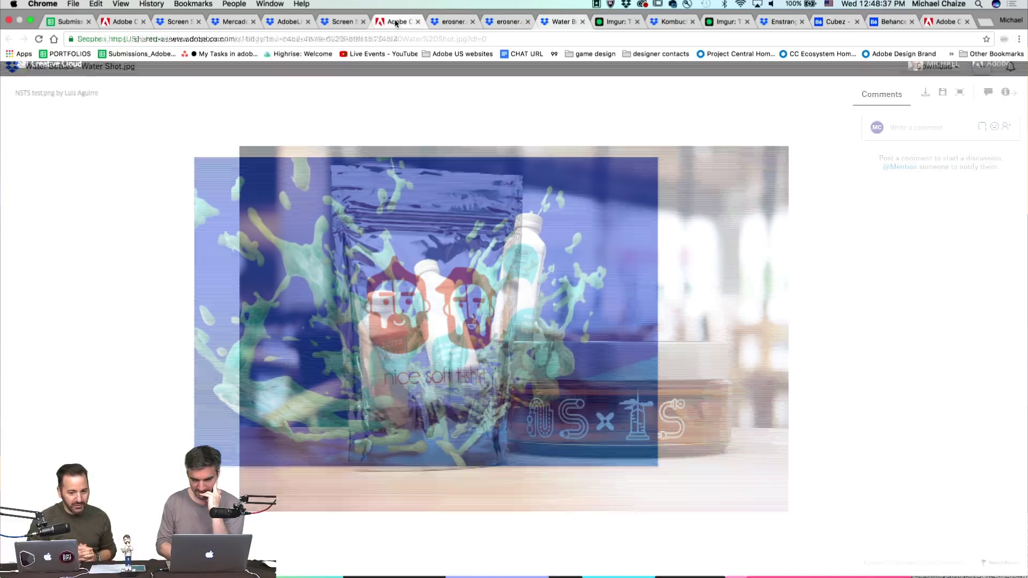
{"action": "left_click", "coordinate": [551, 23]}
{"action": "left_click", "coordinate": [403, 25]}
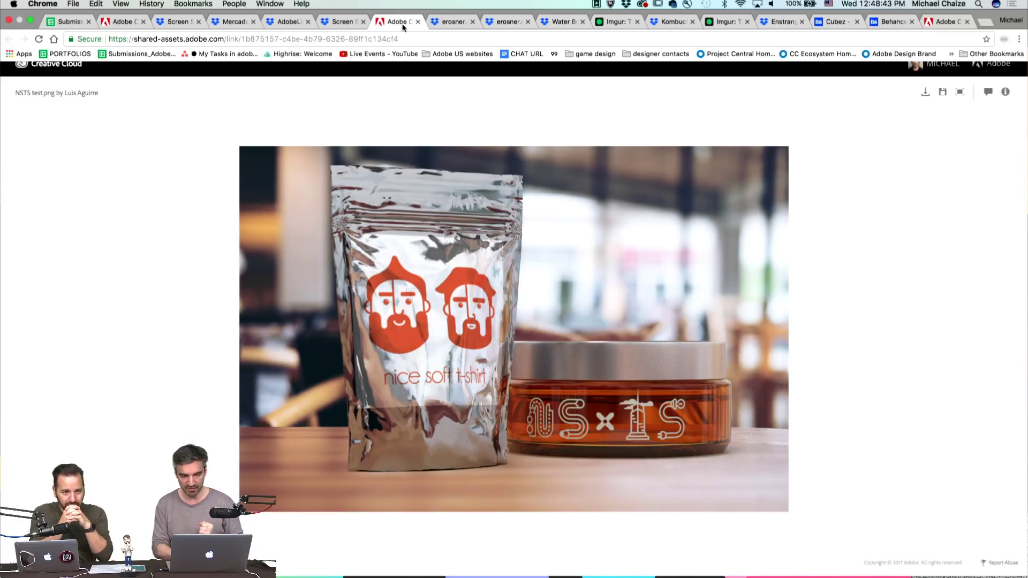
{"action": "left_click", "coordinate": [557, 27]}
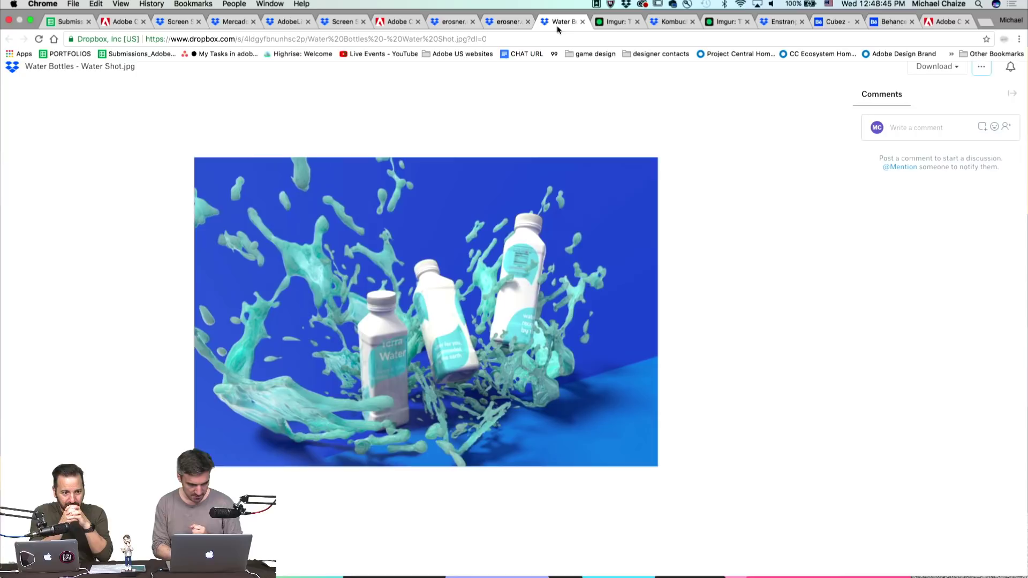
- Recheck the NSTS test.png pouch and jar mockup against the Water Bottles splash shot once more
{"action": "left_click", "coordinate": [399, 23]}
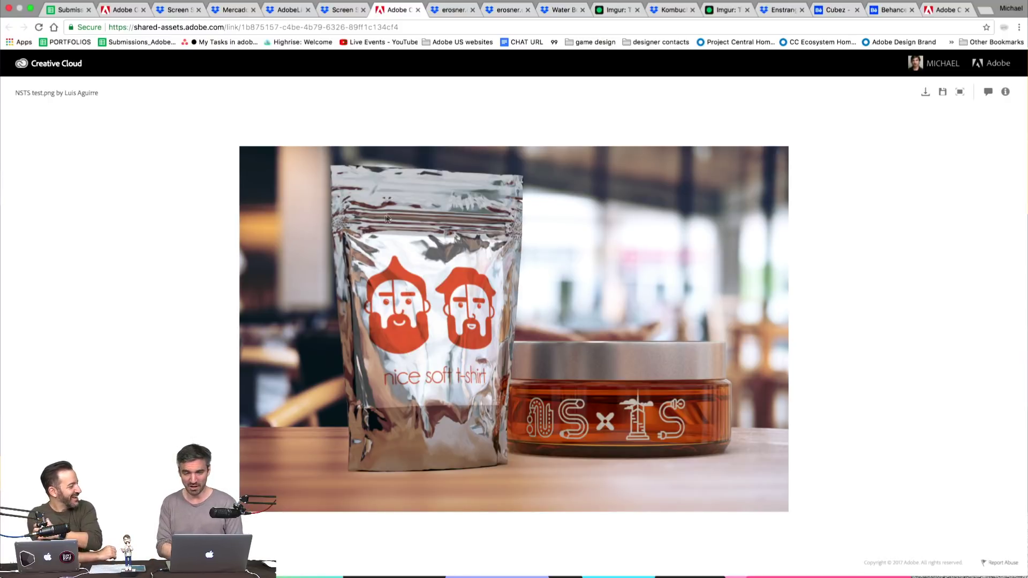
{"action": "left_click", "coordinate": [561, 10]}
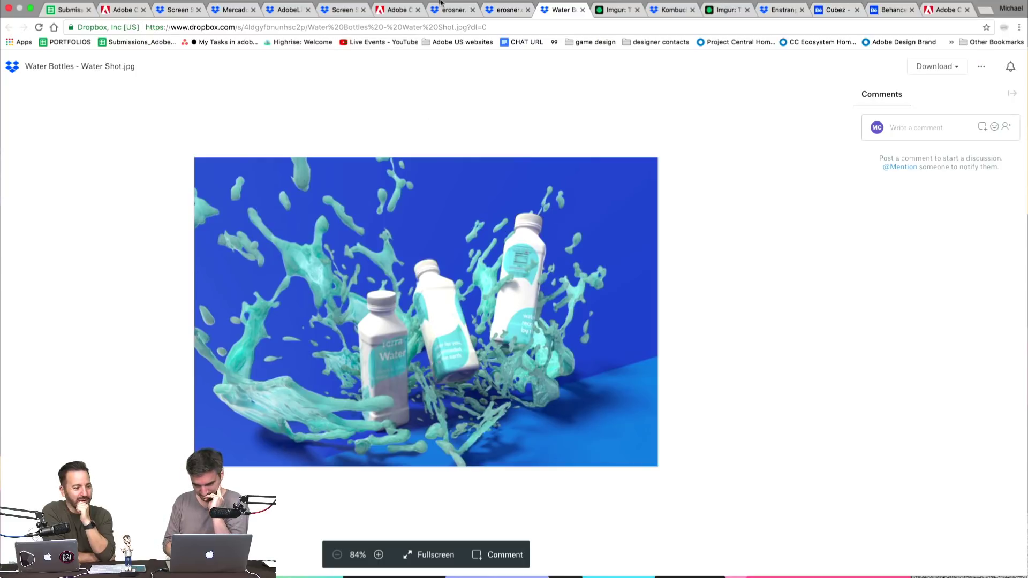
{"action": "left_click", "coordinate": [448, 25]}
{"action": "left_click", "coordinate": [396, 22]}
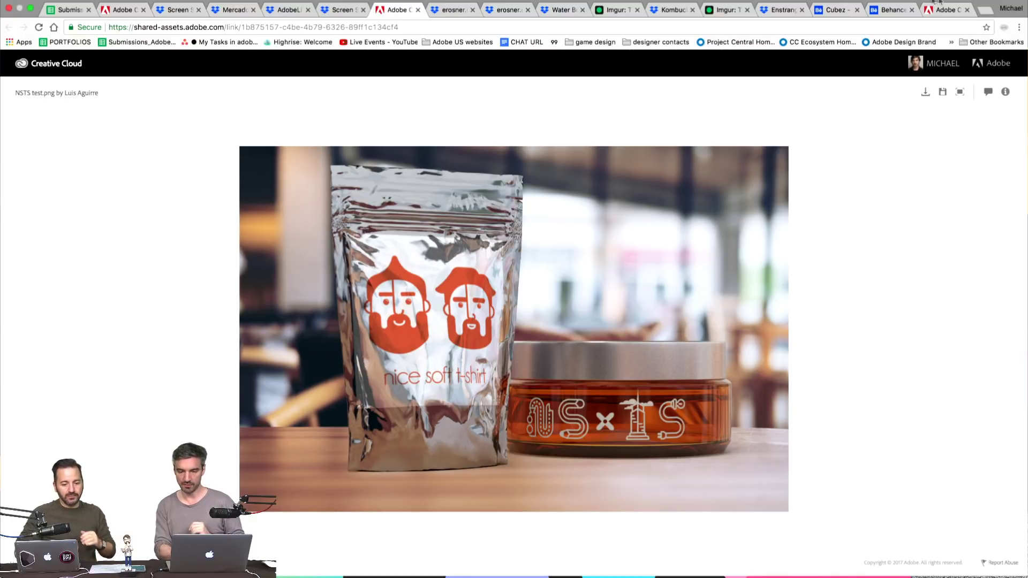
- Switch to Illustrator and fit the Snix Snax pouch's front panel artboard in the window
{"action": "key", "text": "super+Tab"}
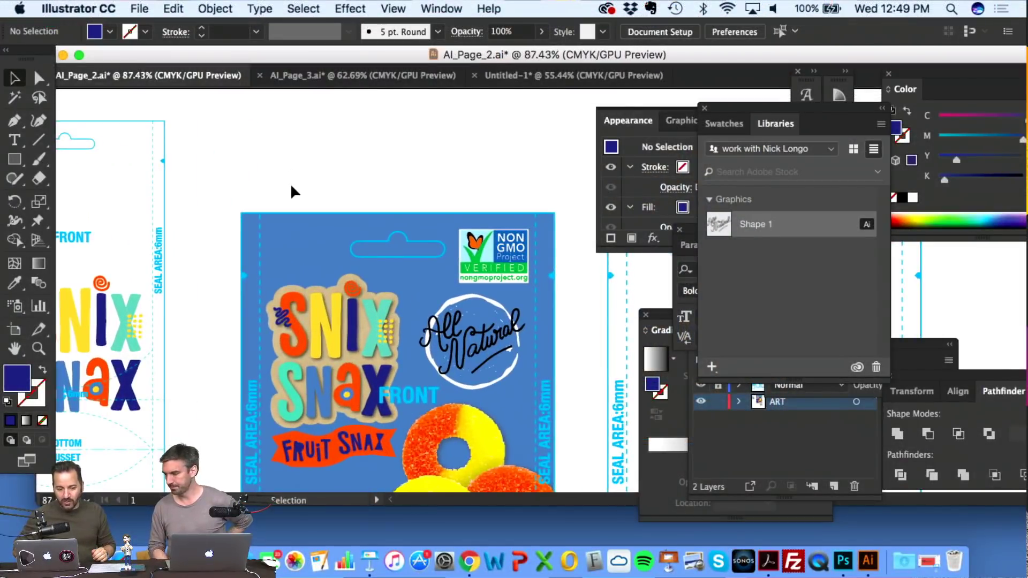
{"action": "key", "text": "super+0"}
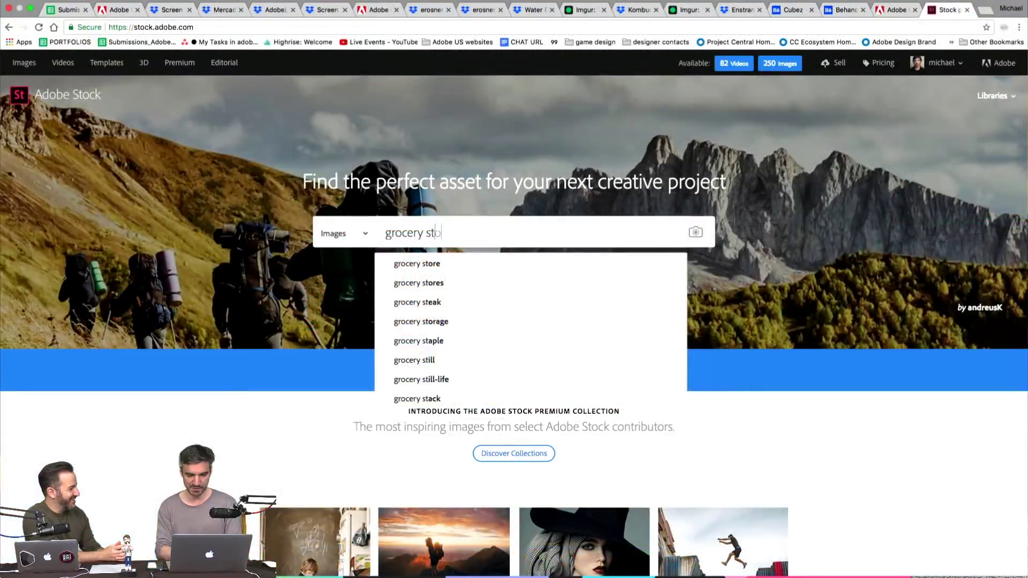
- Search Adobe Stock images for "grocery store" and browse the first rows of results
{"action": "type", "text": "ore"}
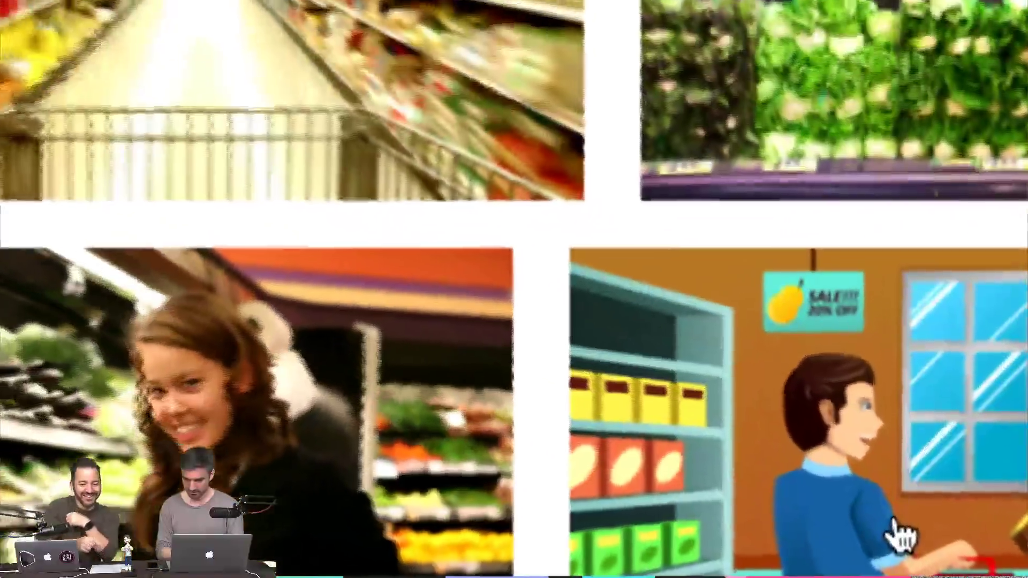
{"action": "scroll", "coordinate": [369, 257], "scroll_direction": "down", "scroll_amount": 8}
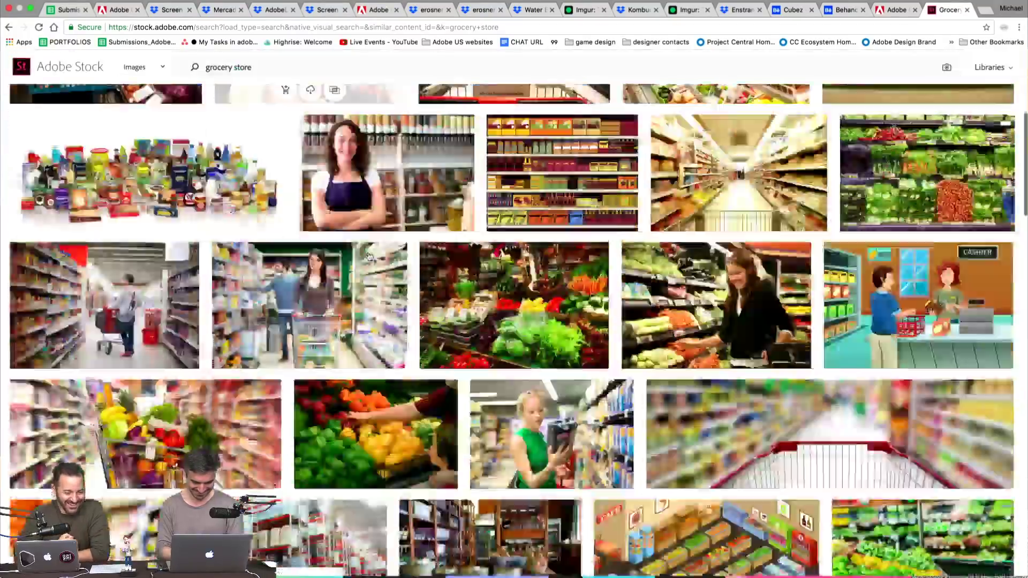
{"action": "scroll", "coordinate": [369, 258], "scroll_direction": "down", "scroll_amount": 4}
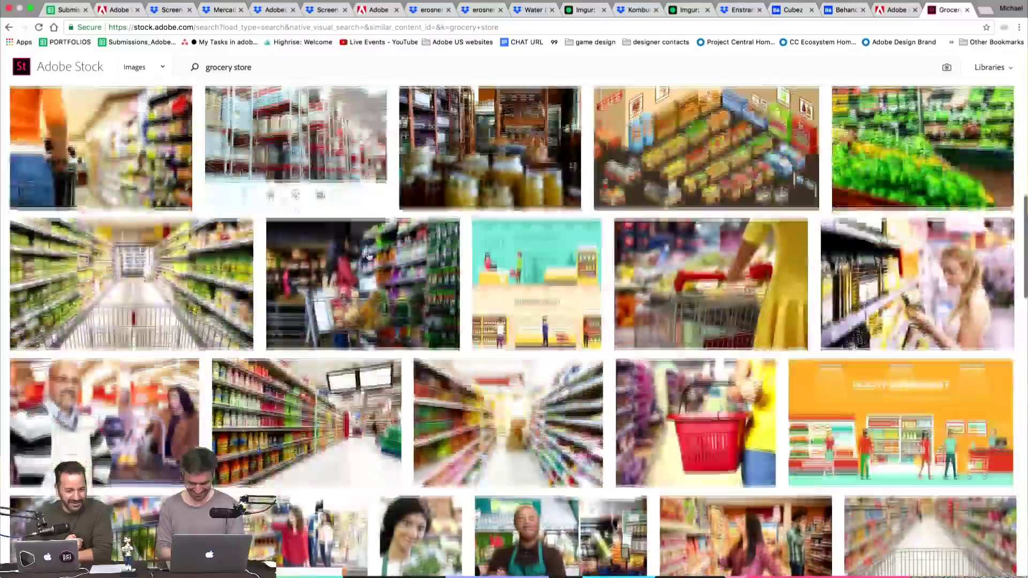
- Restrict the Adobe Stock results to photos and refine the search to "grocery store shelf"
{"action": "scroll", "coordinate": [369, 258], "scroll_direction": "up", "scroll_amount": 12}
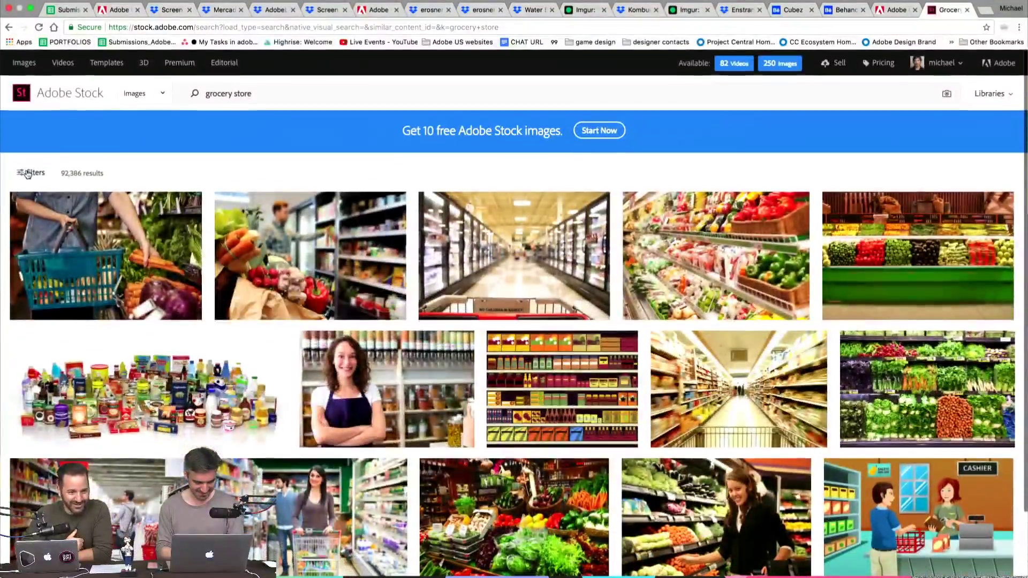
{"action": "left_click", "coordinate": [26, 172]}
{"action": "left_click", "coordinate": [17, 359]}
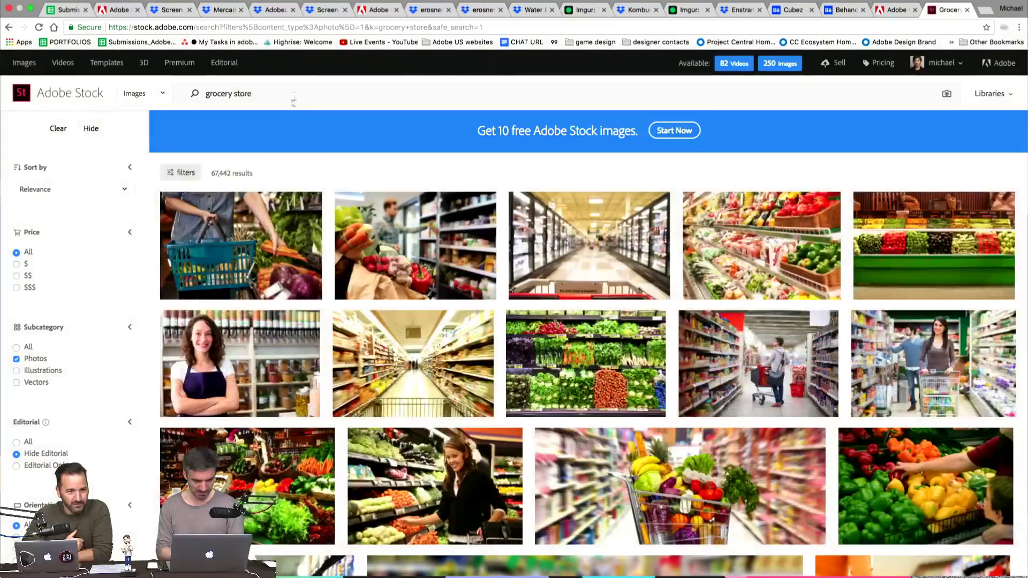
{"action": "left_click", "coordinate": [294, 96]}
{"action": "type", "text": "shel"}
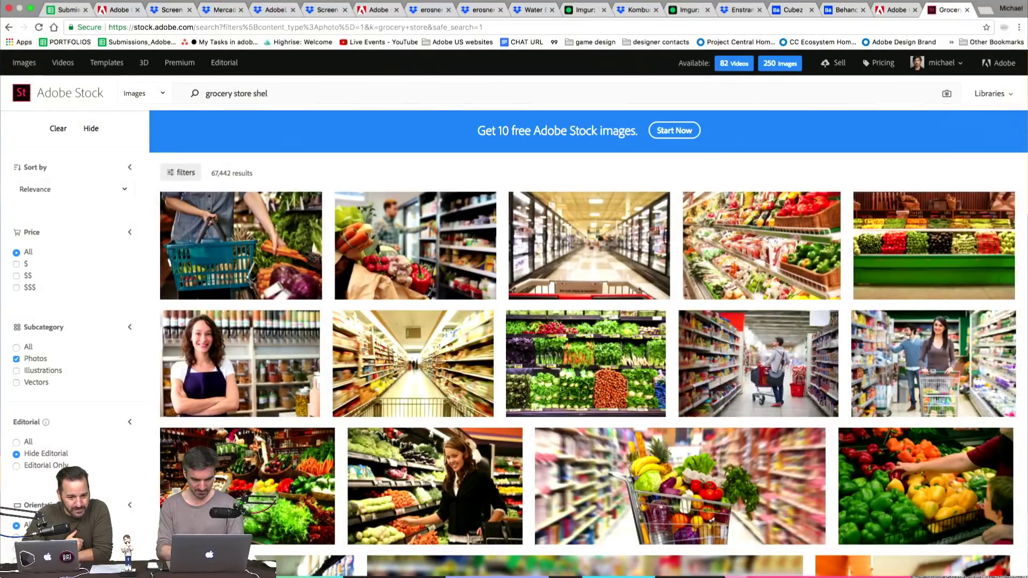
{"action": "type", "text": "f"}
{"action": "key", "text": "Return"}
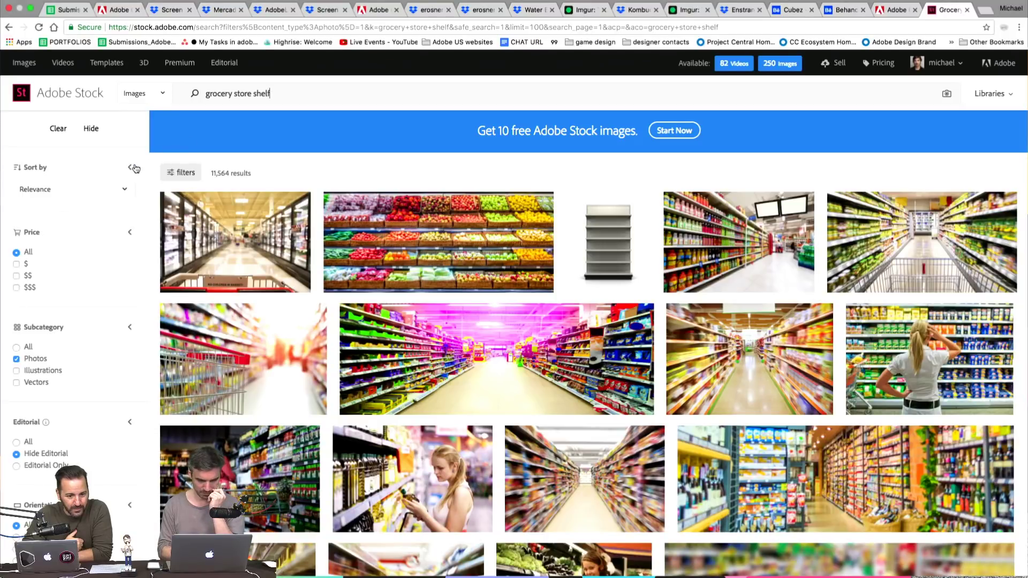
- Collapse the sort options and look through the whole first page of grocery store shelf photos for a suitable background
{"action": "left_click", "coordinate": [135, 169]}
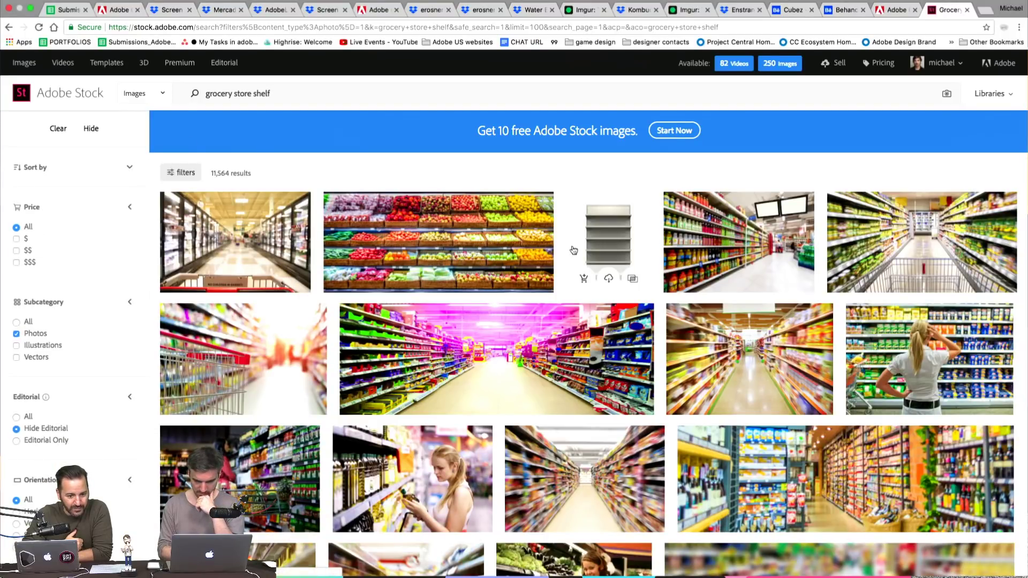
{"action": "scroll", "coordinate": [643, 235], "scroll_direction": "down", "scroll_amount": 10}
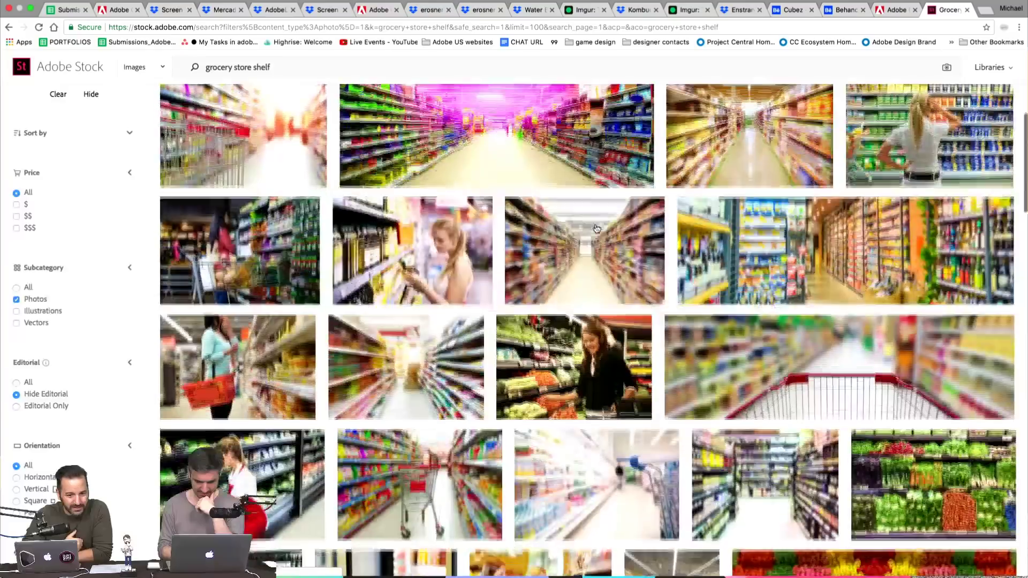
{"action": "scroll", "coordinate": [597, 229], "scroll_direction": "down", "scroll_amount": 5}
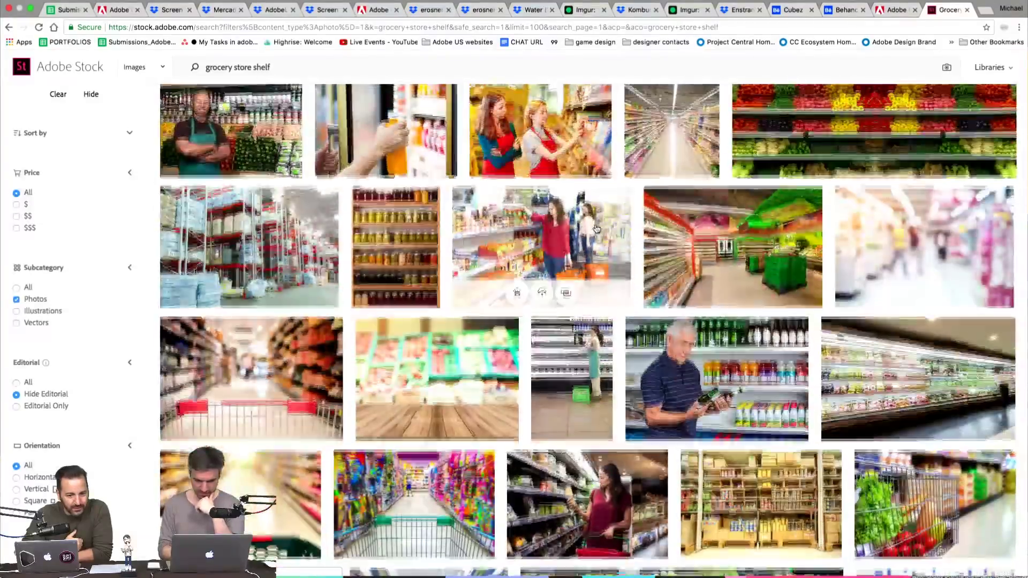
{"action": "scroll", "coordinate": [597, 230], "scroll_direction": "down", "scroll_amount": 8}
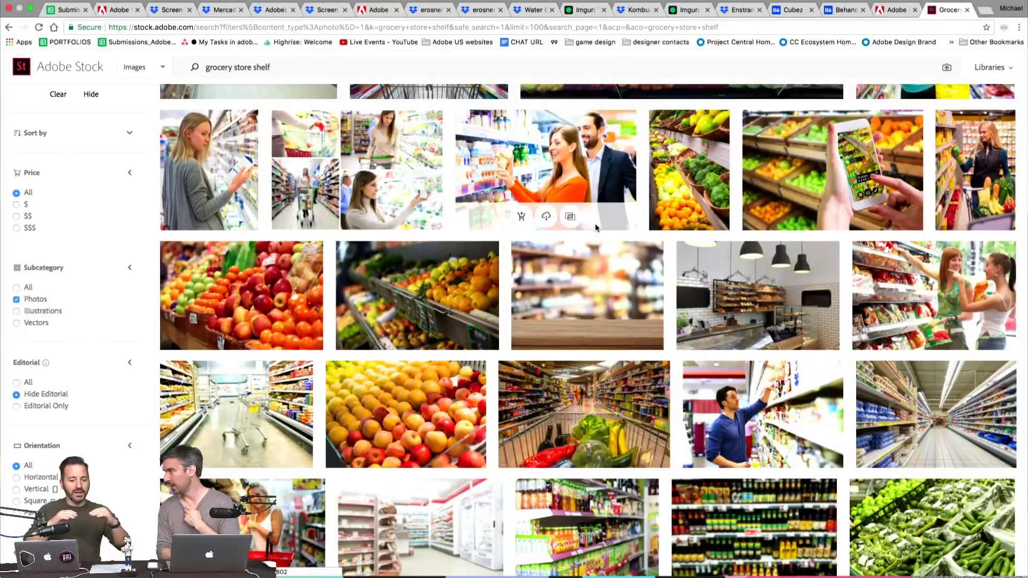
{"action": "scroll", "coordinate": [596, 228], "scroll_direction": "down", "scroll_amount": 6}
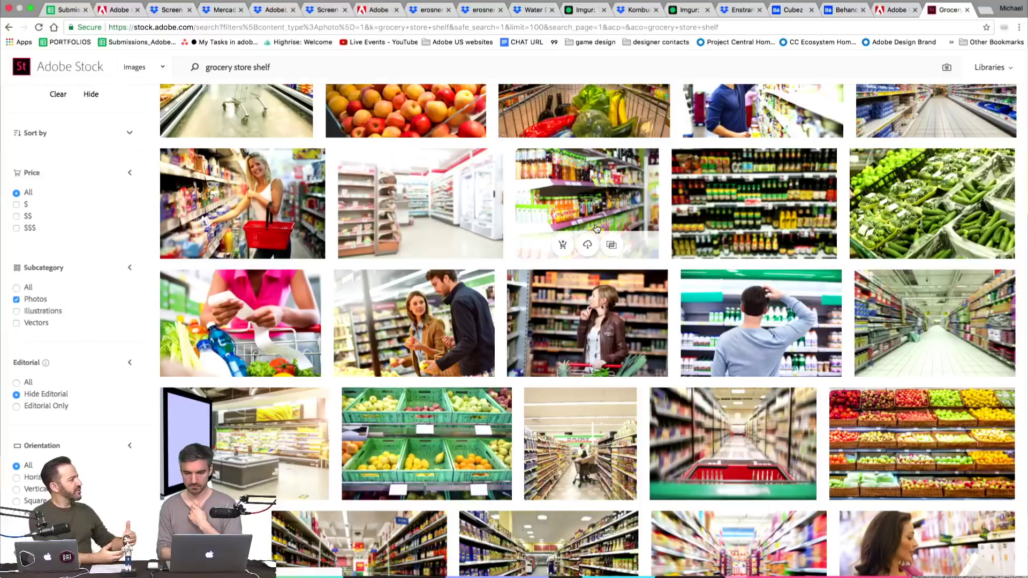
{"action": "scroll", "coordinate": [596, 230], "scroll_direction": "down", "scroll_amount": 3}
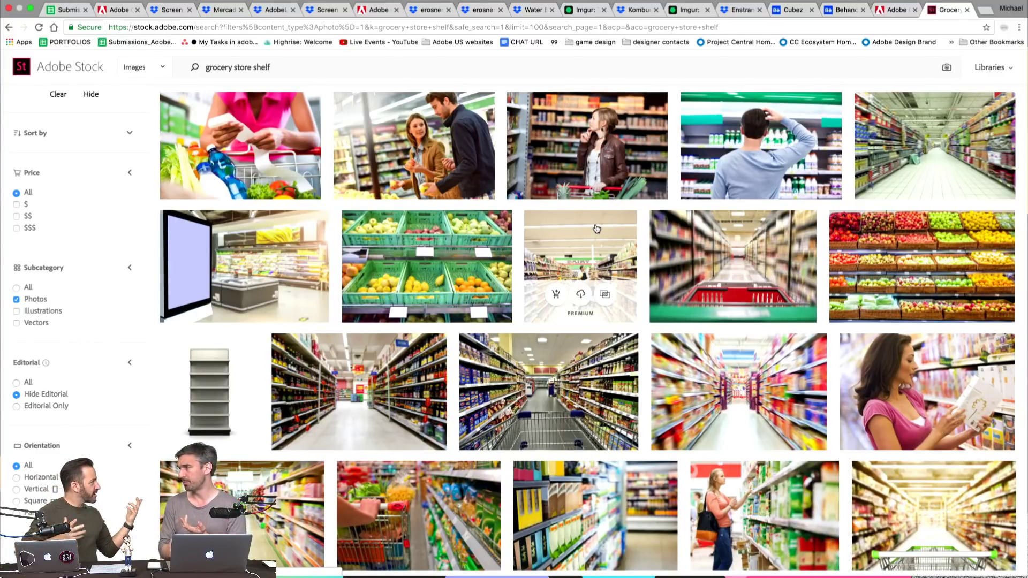
{"action": "scroll", "coordinate": [597, 229], "scroll_direction": "down", "scroll_amount": 5}
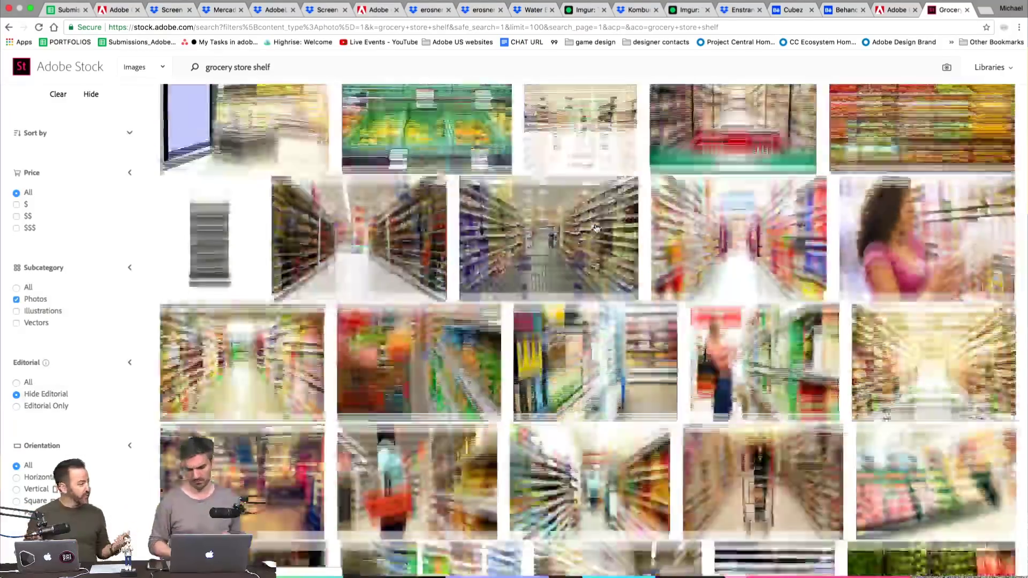
{"action": "scroll", "coordinate": [597, 229], "scroll_direction": "down", "scroll_amount": 2}
{"action": "scroll", "coordinate": [597, 229], "scroll_direction": "down", "scroll_amount": 1}
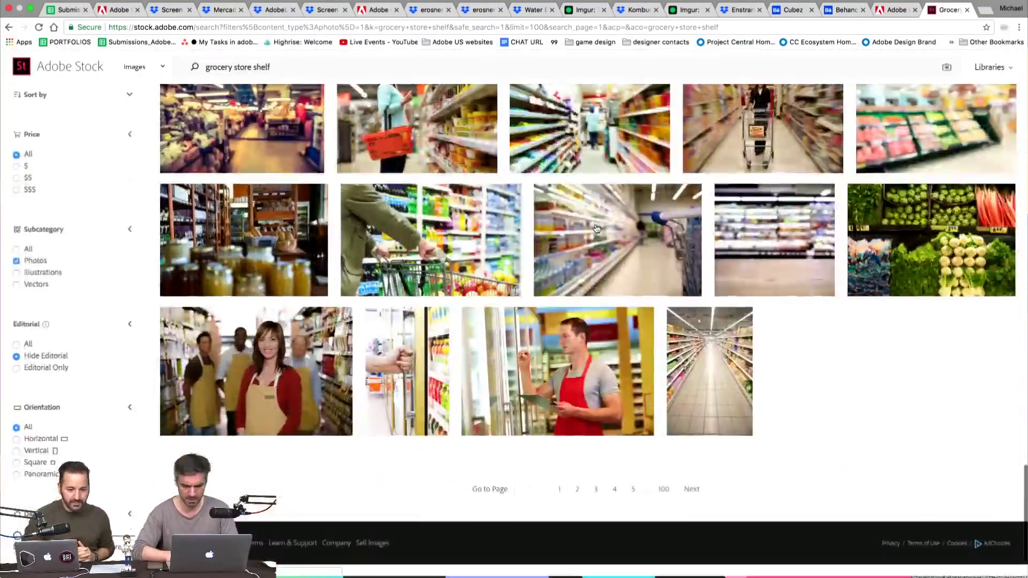
{"action": "scroll", "coordinate": [403, 330], "scroll_direction": "up", "scroll_amount": 4}
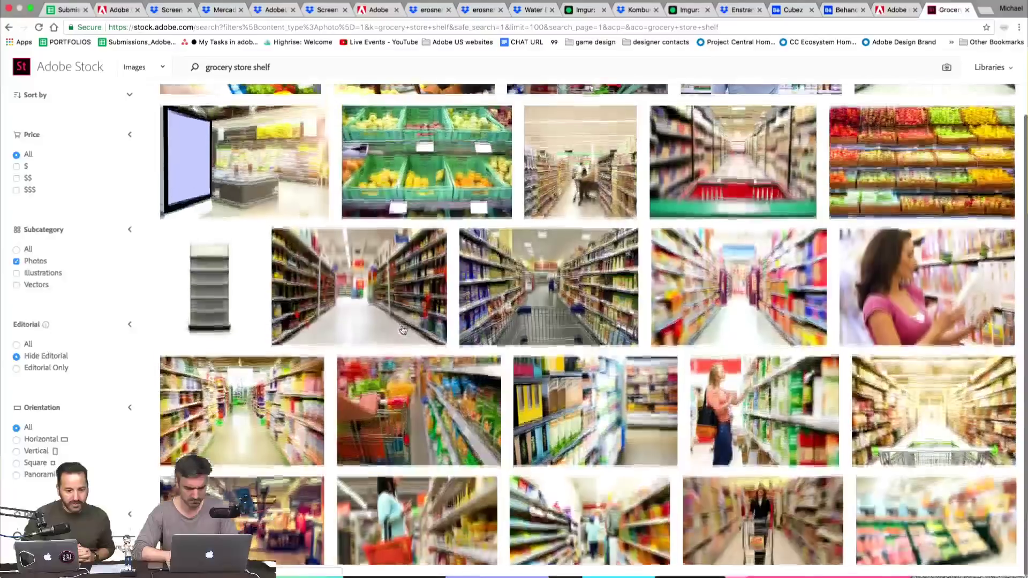
{"action": "scroll", "coordinate": [403, 330], "scroll_direction": "up", "scroll_amount": 10}
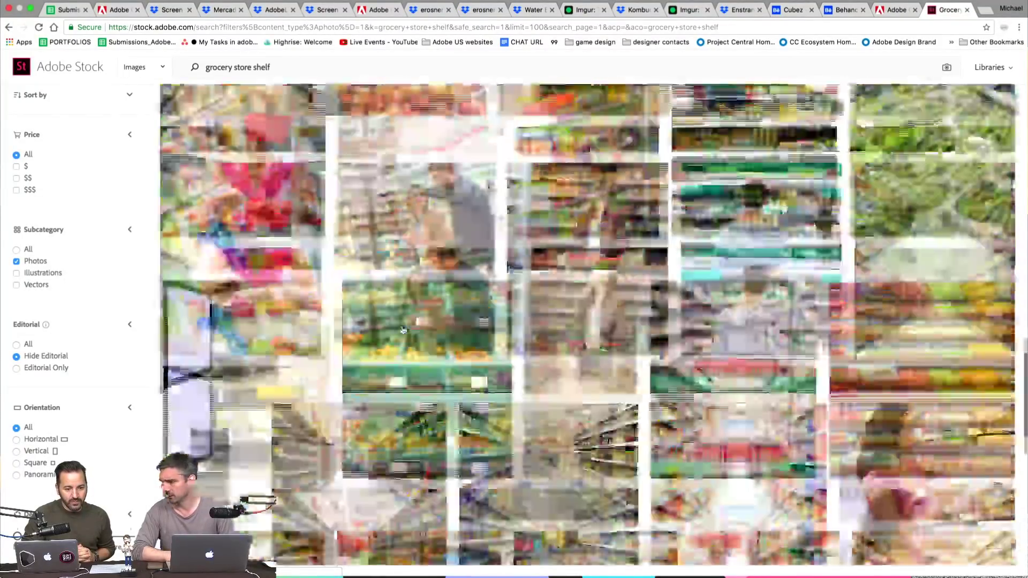
{"action": "scroll", "coordinate": [403, 329], "scroll_direction": "up", "scroll_amount": 3}
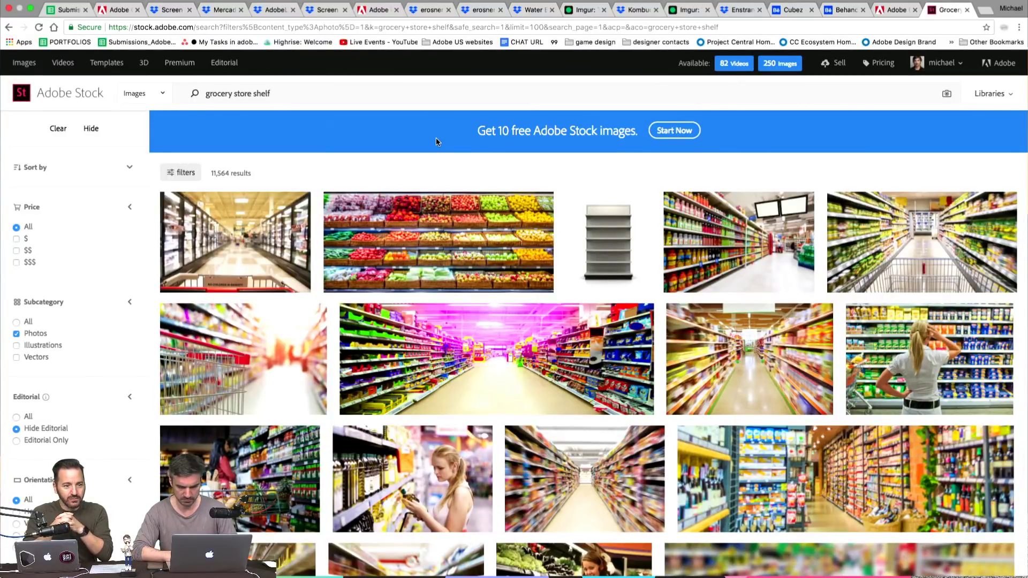
- Open the details of the photo showing a shopping cart in a supermarket aisle with green and yellow products
{"action": "scroll", "coordinate": [929, 212], "scroll_direction": "down", "scroll_amount": 2}
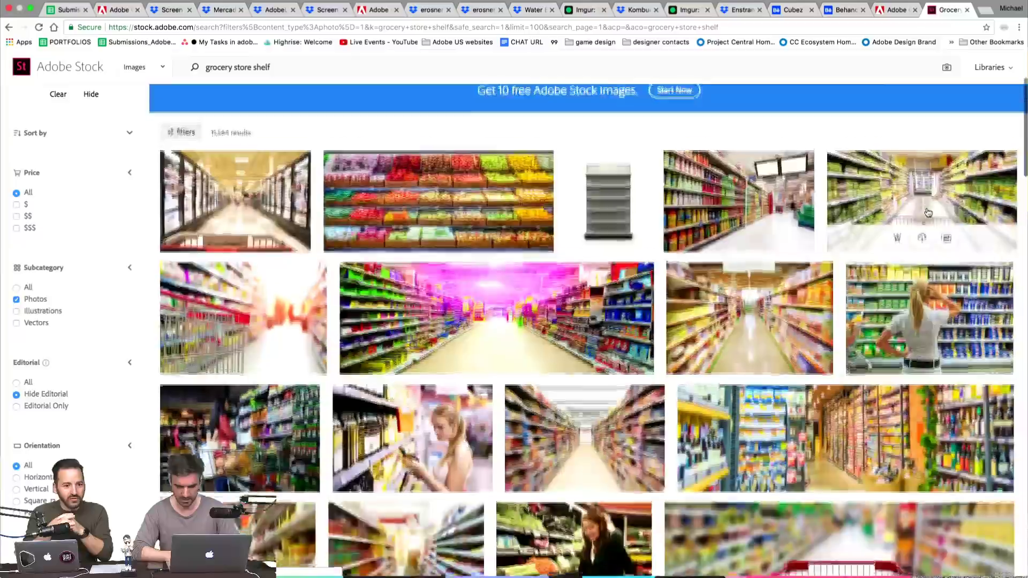
{"action": "scroll", "coordinate": [928, 213], "scroll_direction": "down", "scroll_amount": 1}
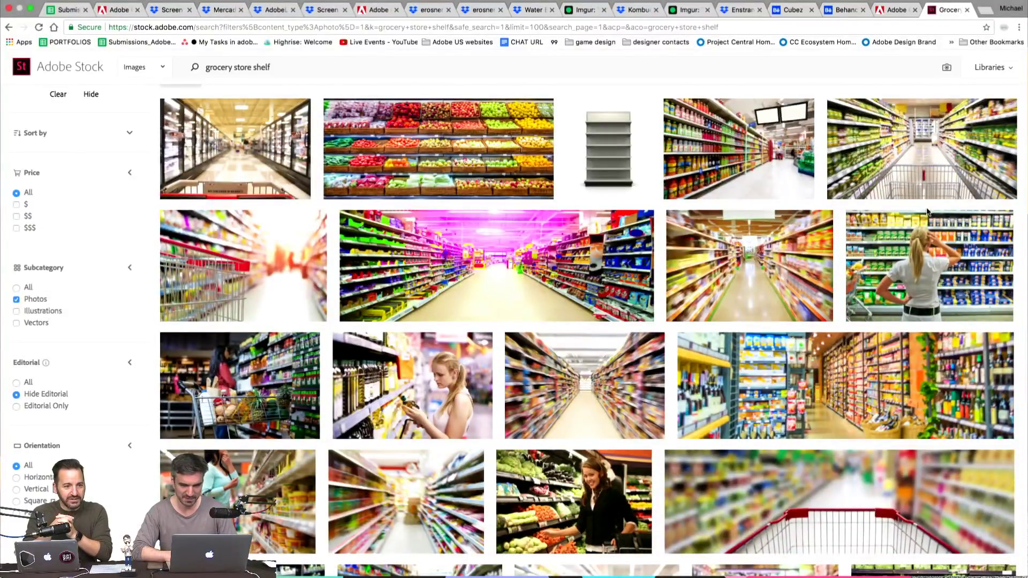
{"action": "left_click", "coordinate": [928, 212]}
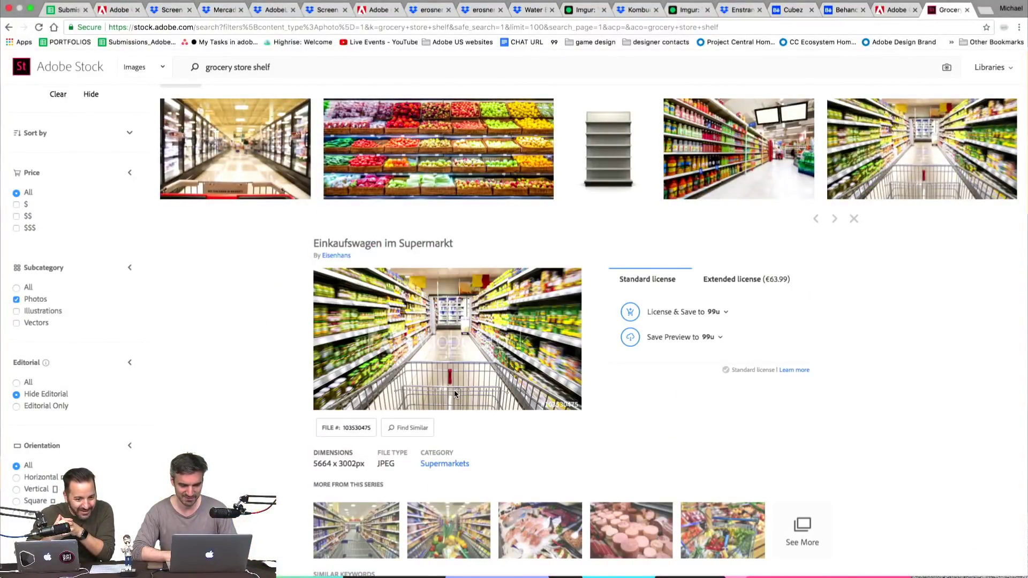